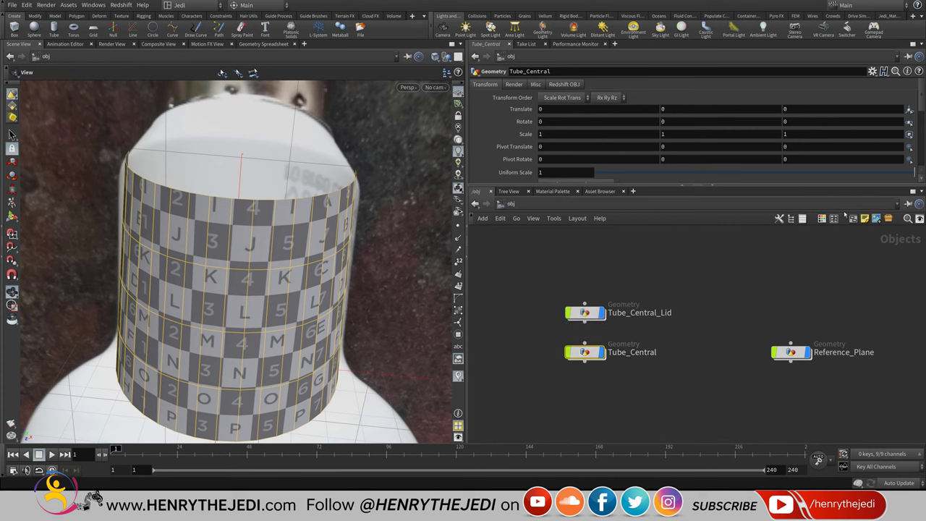
- Colour the Tube_Central node red from the node colour palette
left_click(825, 220)
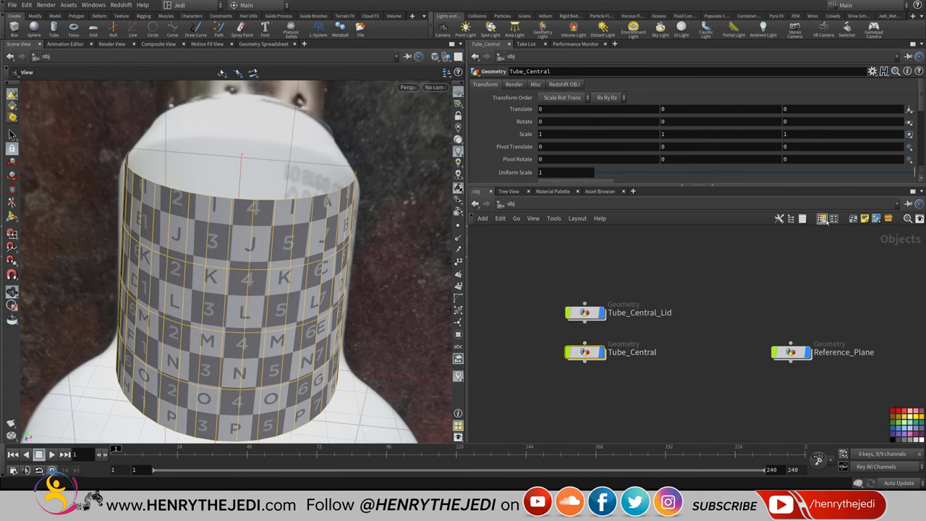
left_click(894, 411)
left_click(822, 218)
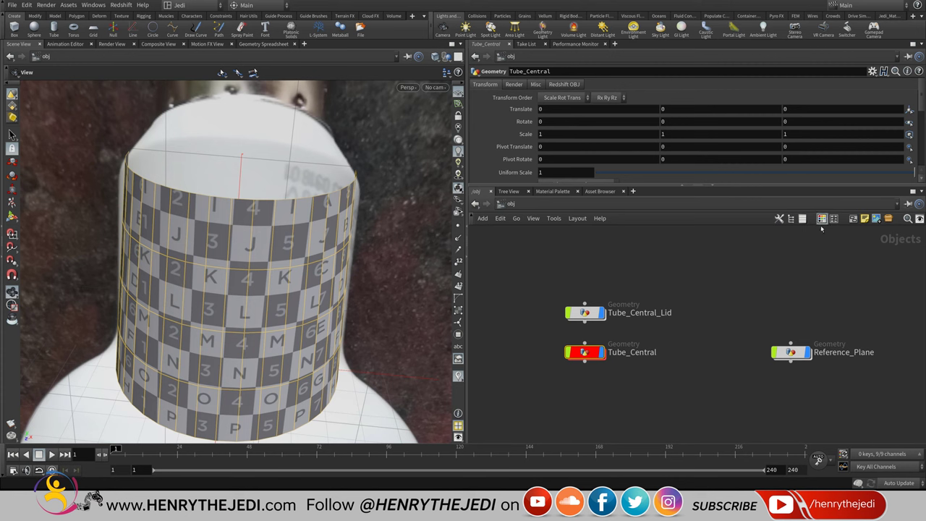
left_click(822, 219)
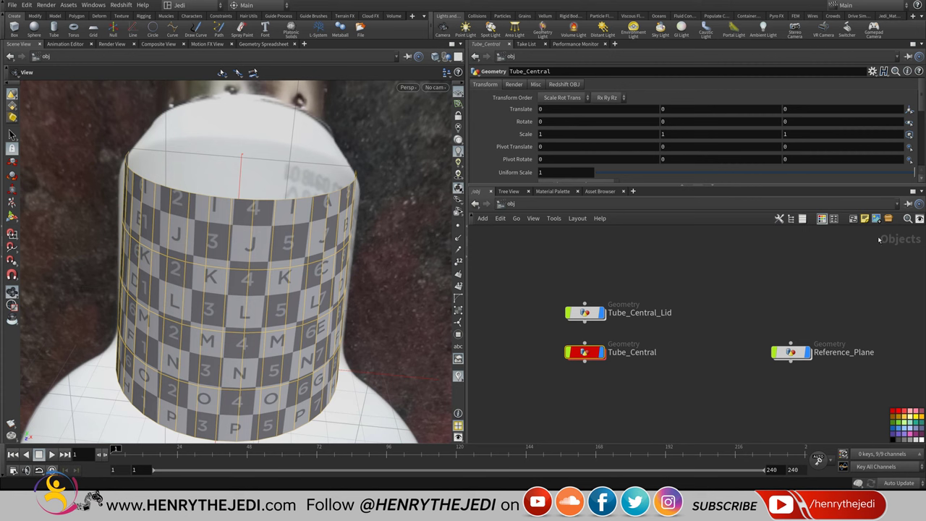
- Try circle, badge and elongated hexagon shapes on Tube_Central, then restore the rounded rectangle
left_click(834, 218)
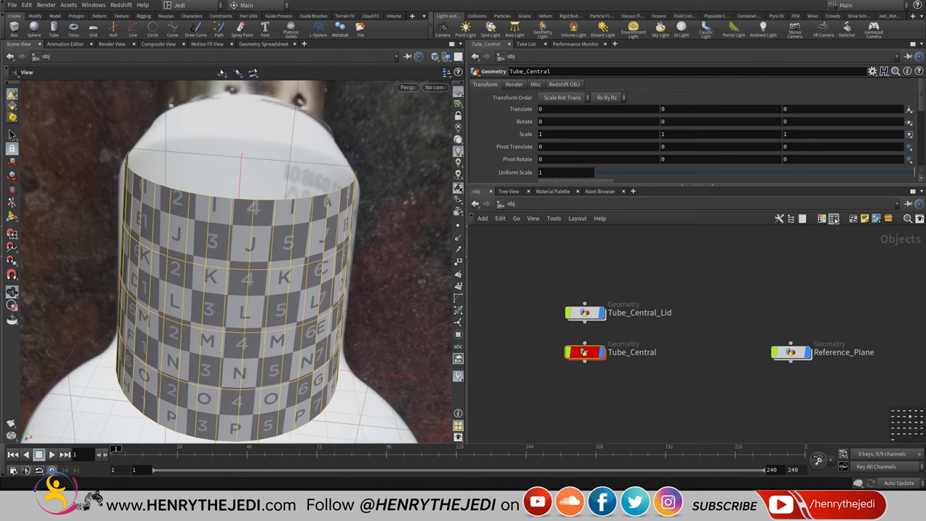
left_click(914, 425)
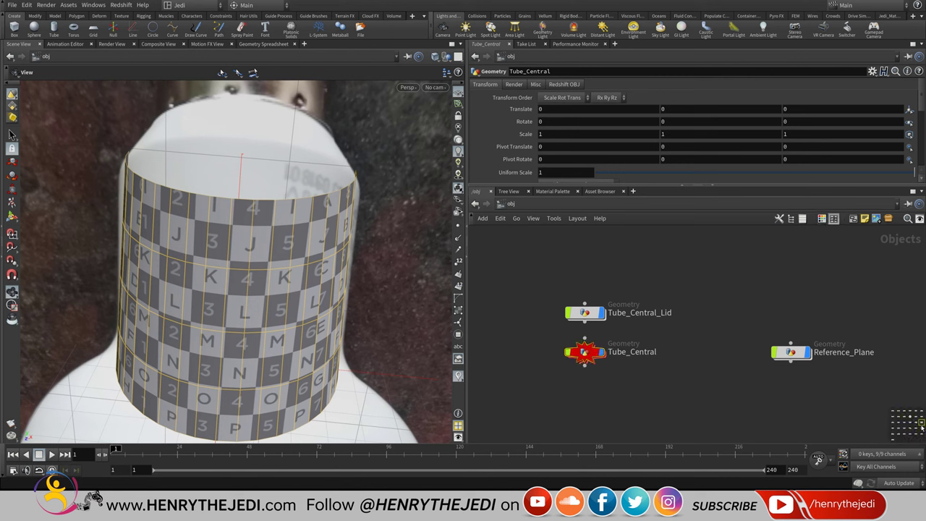
left_click(909, 425)
left_click(900, 424)
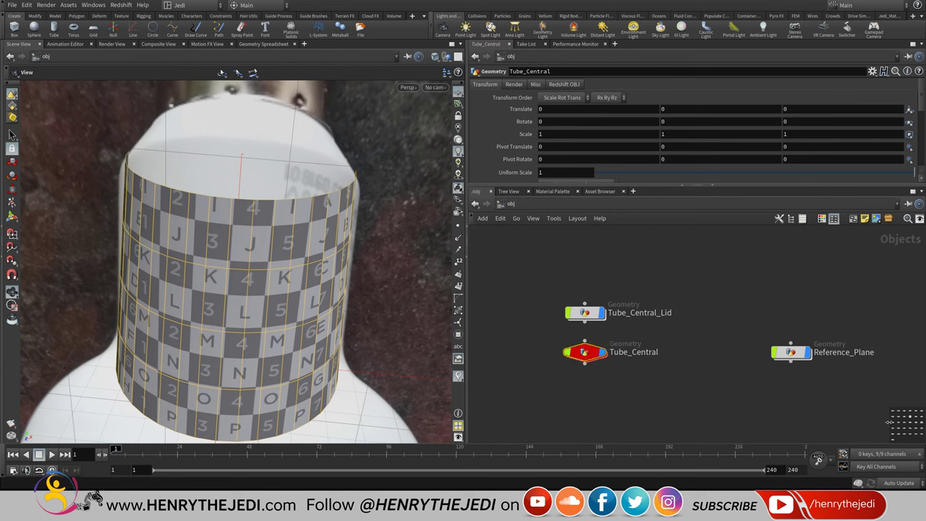
left_click(904, 413)
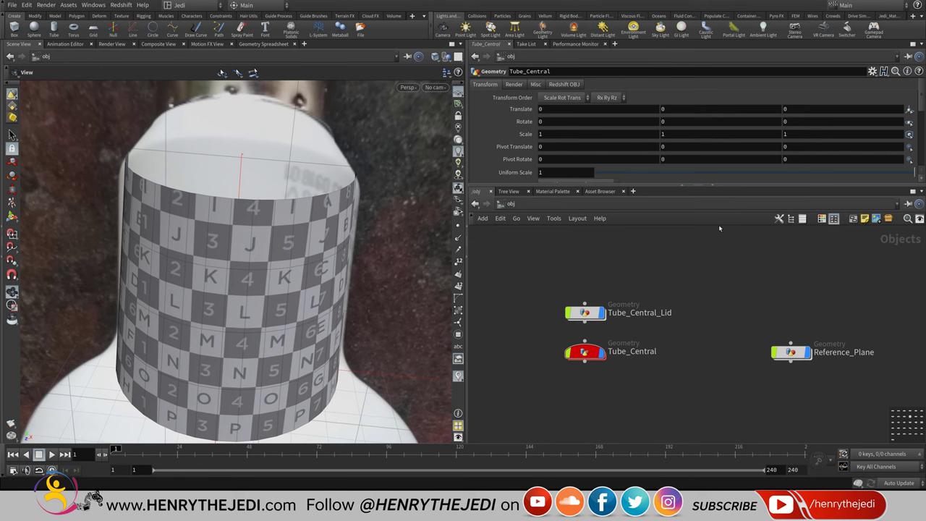
left_click(591, 316)
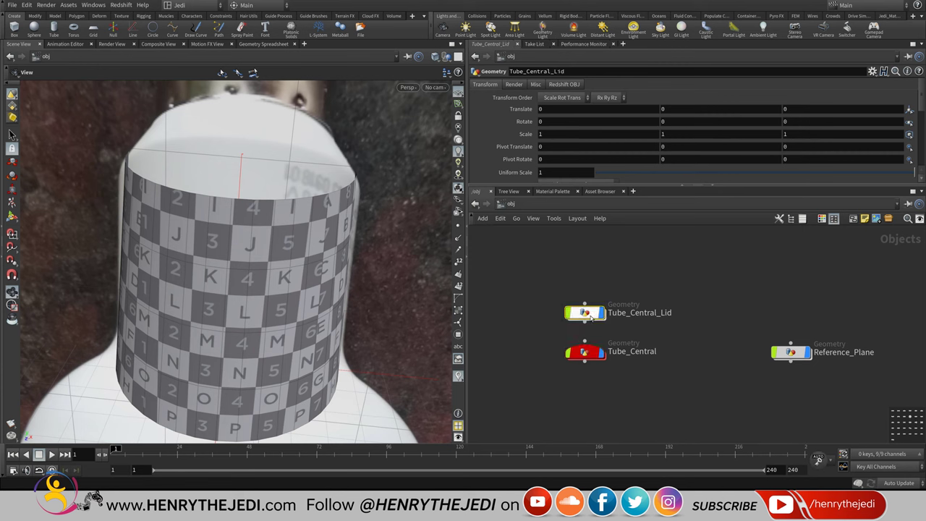
- Dive into Tube_Central_Lid and scroll until tube1, point1 and convert1 are in view
double_click(592, 314)
scroll(648, 355, "up", 3)
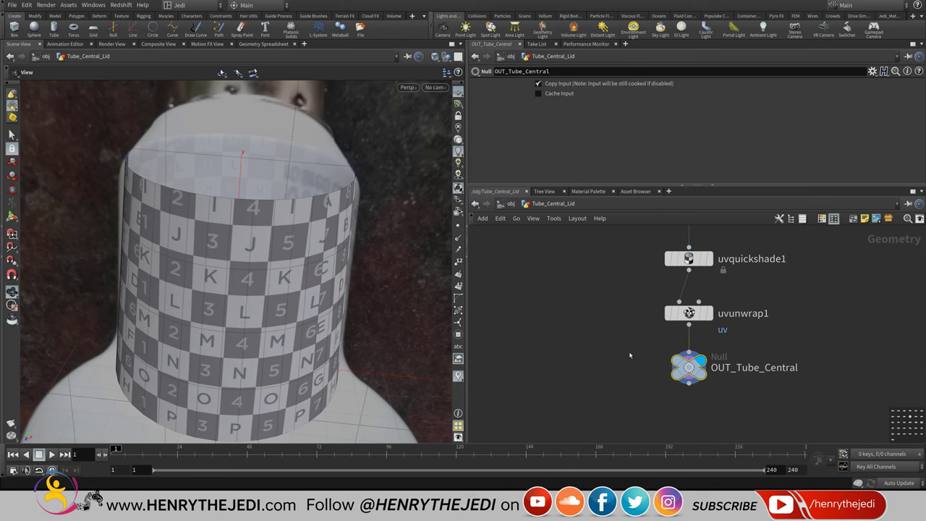
left_click(512, 205)
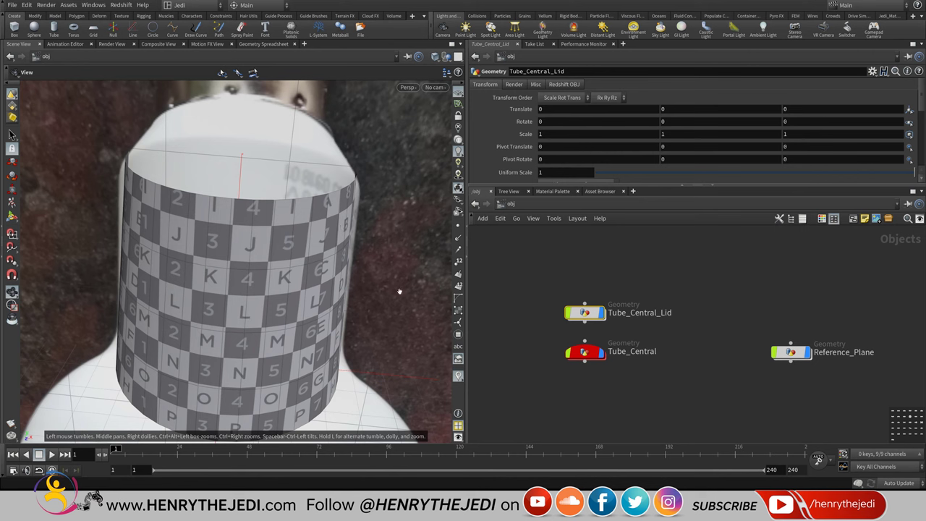
double_click(586, 316)
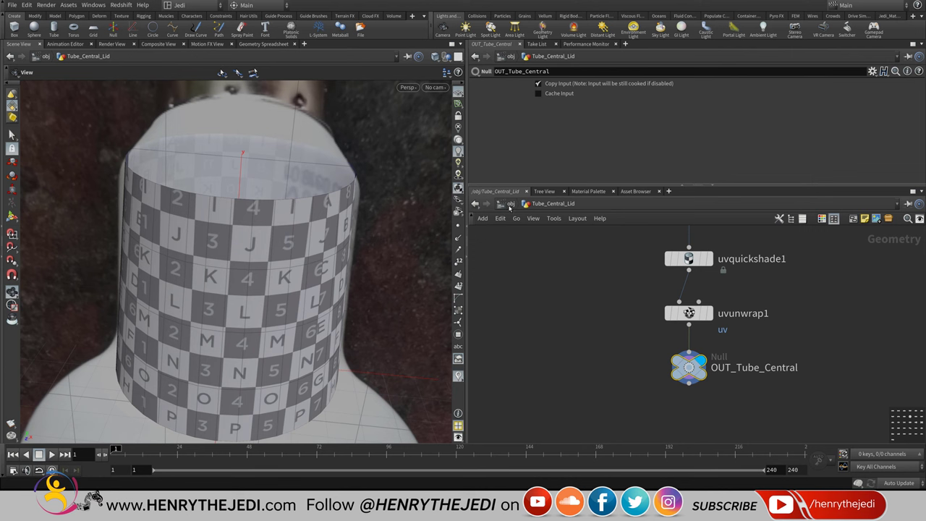
scroll(608, 333, "up", 5)
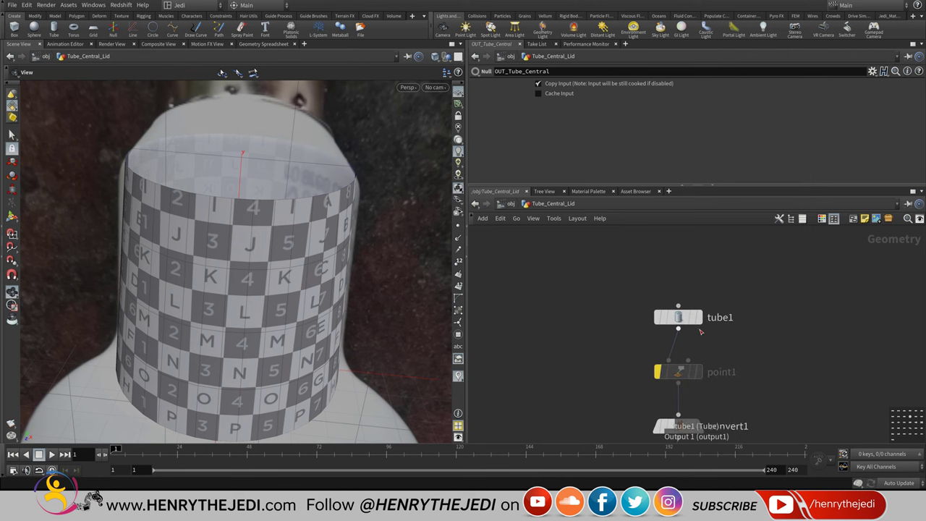
- Put the display flag on tube1 and hide all other objects in the viewport
left_click(696, 320)
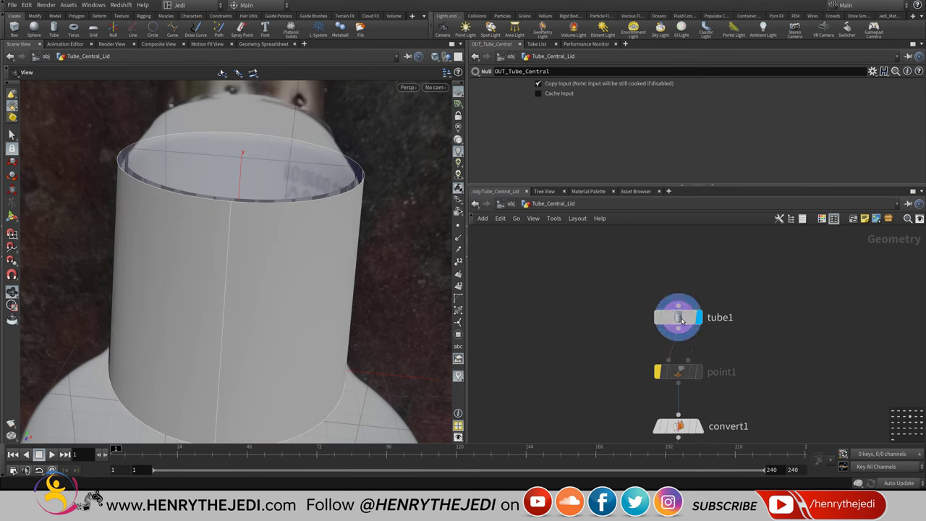
left_click(683, 322)
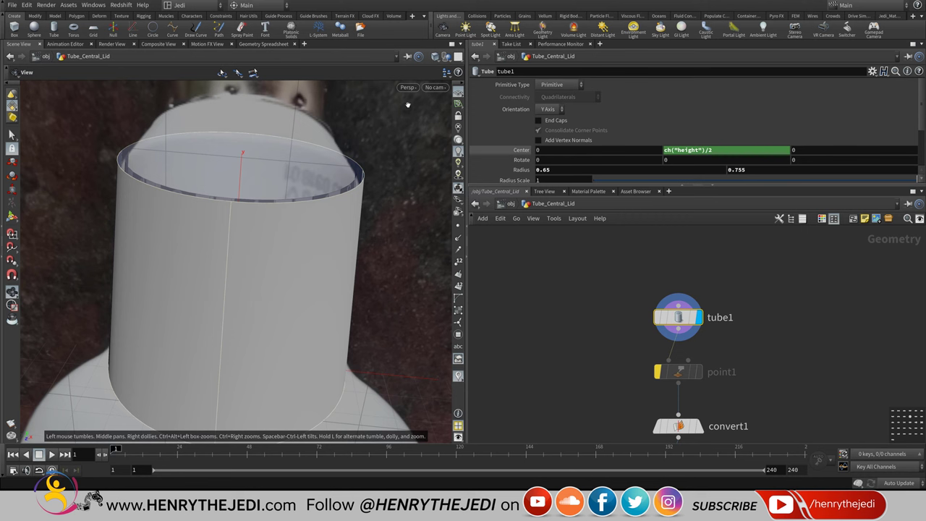
left_click(444, 58)
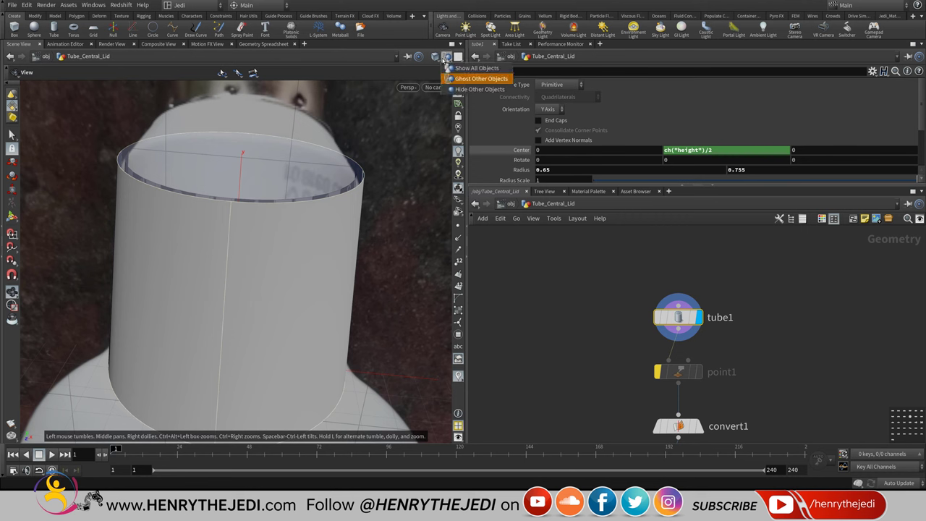
left_click(456, 89)
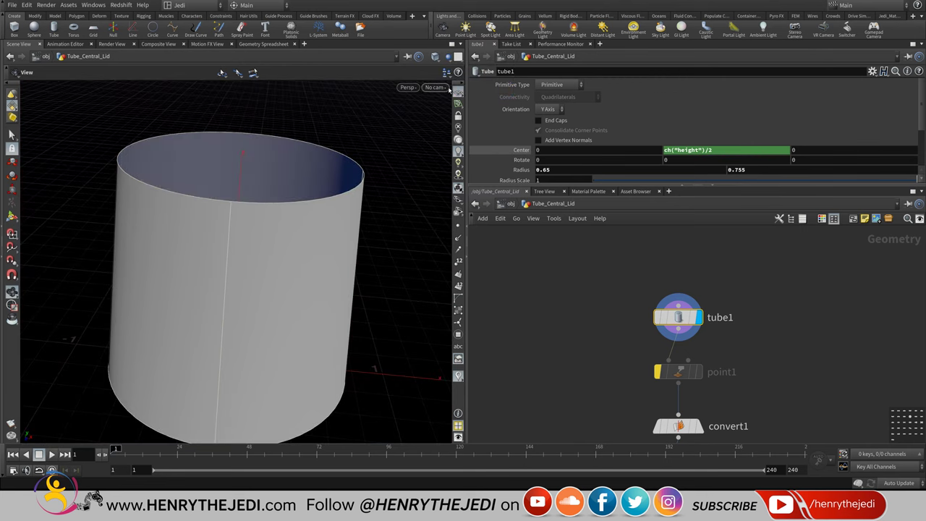
- Set the other objects to ghosted display and go back up to the obj level
left_click(445, 58)
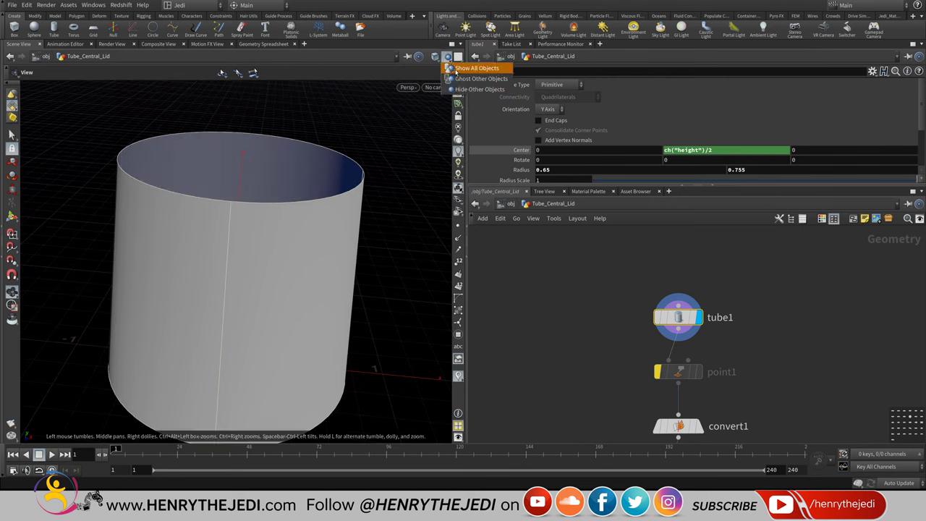
left_click(459, 79)
left_click(446, 57)
left_click(452, 70)
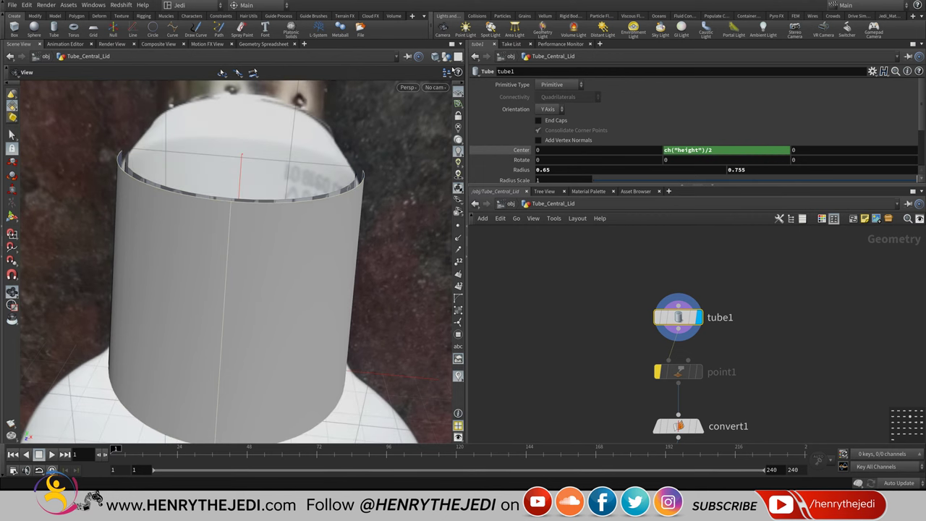
left_click(447, 72)
left_click(451, 77)
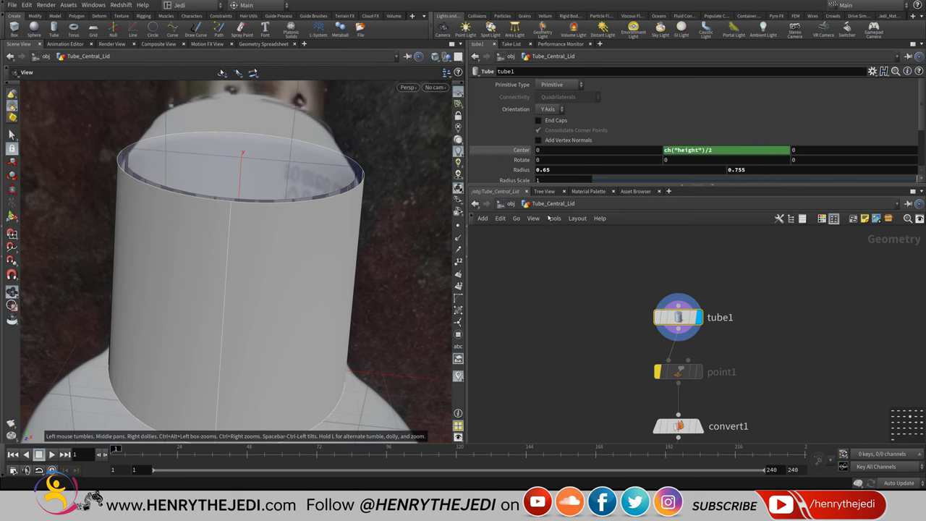
key("u")
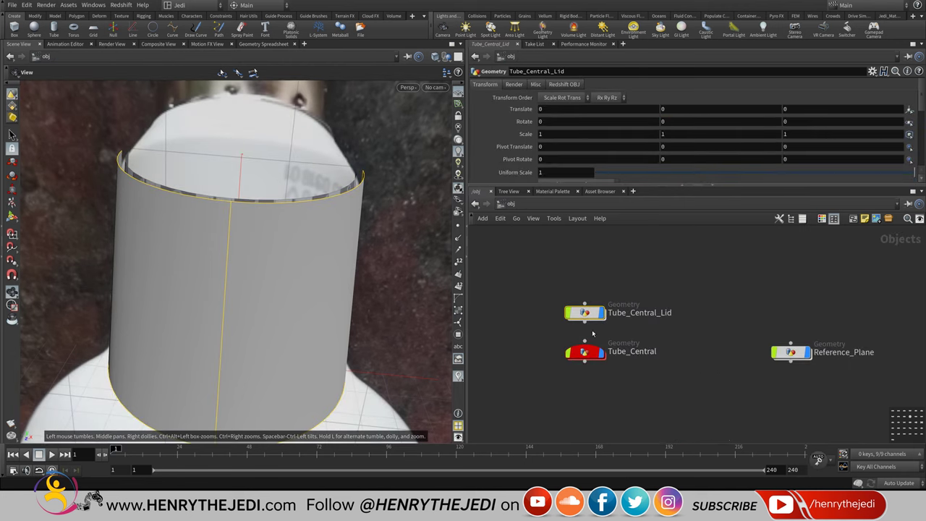
- Set Tube_Central_Lid's tube1 radii to 0.85 and 1.555 so the base flares out
double_click(589, 311)
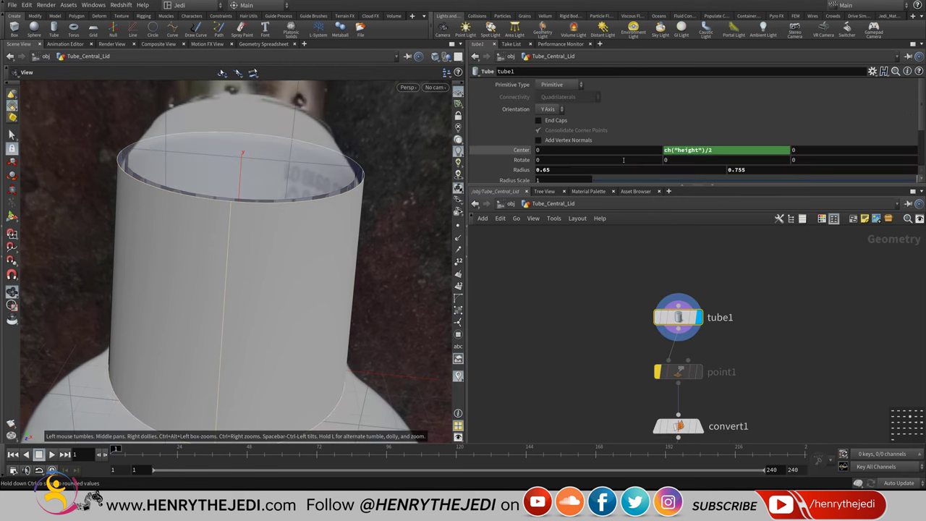
scroll(623, 160, "down", 2)
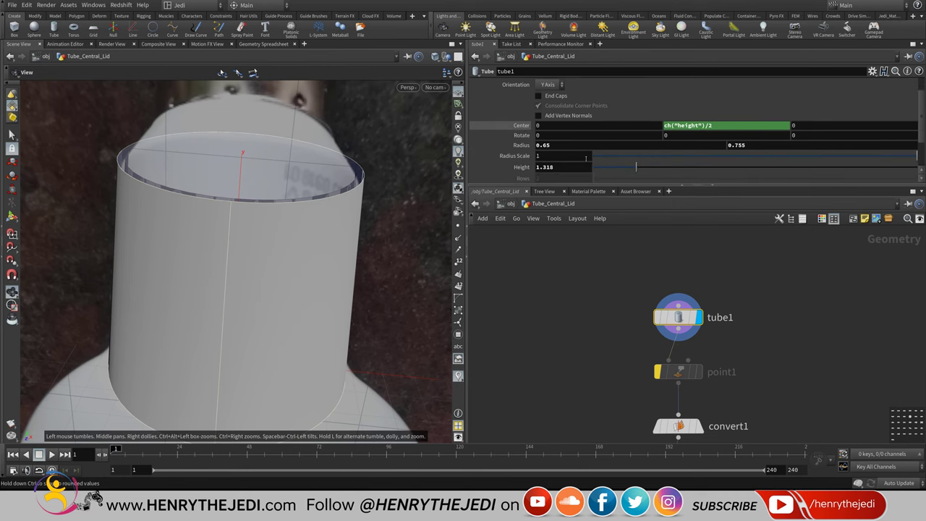
middle_click_drag(556, 144, 578, 139)
middle_click_drag(734, 148, 773, 143)
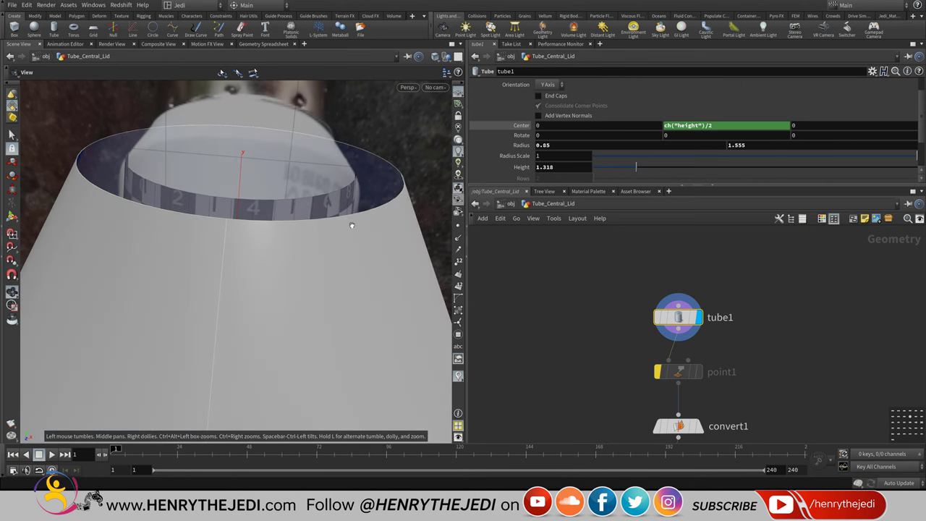
scroll(227, 255, "down", 3)
scroll(227, 255, "down", 2)
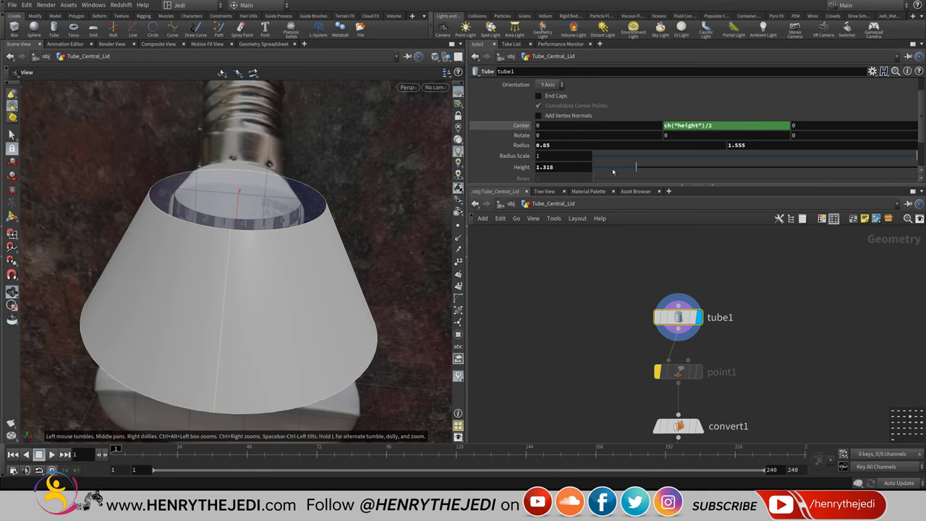
left_click(752, 147)
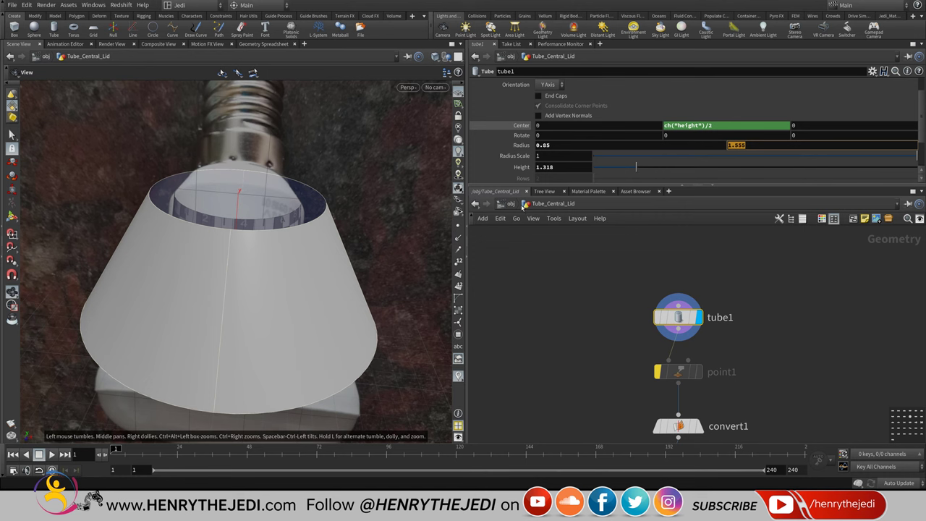
left_click(517, 207)
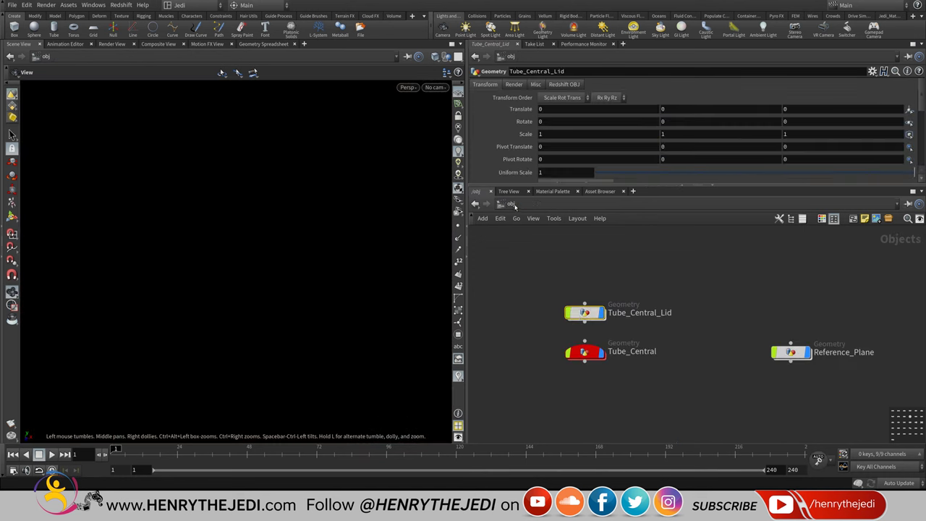
- Copy the Radius parameter from Tube_Central's tube1 node
double_click(585, 353)
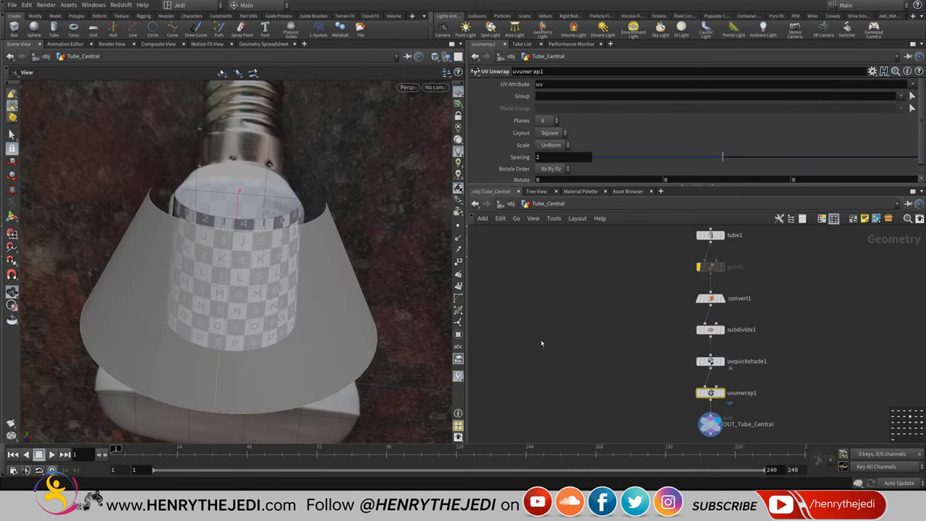
left_click(711, 235)
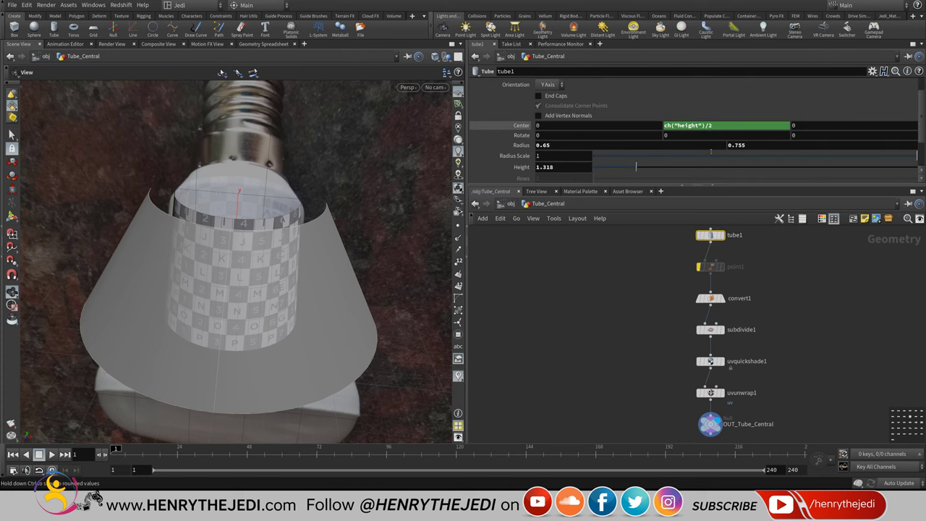
right_click(750, 147)
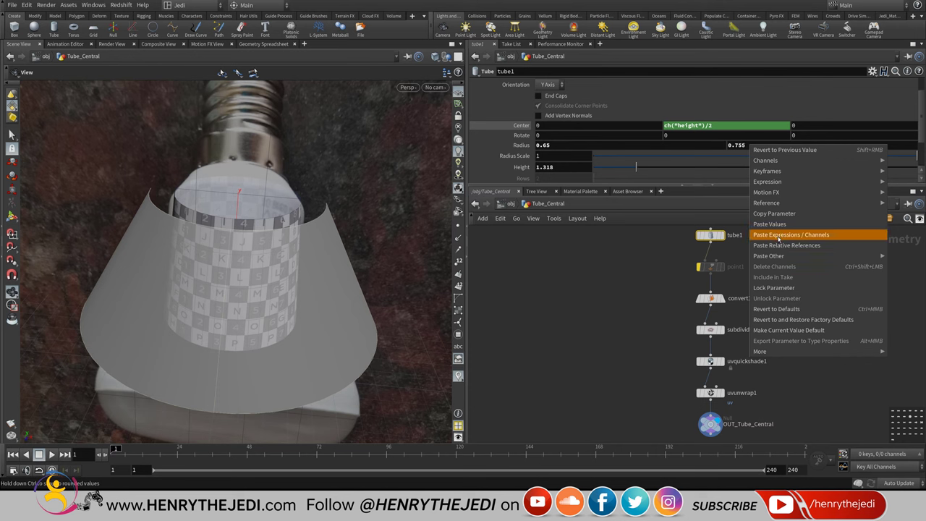
left_click(775, 214)
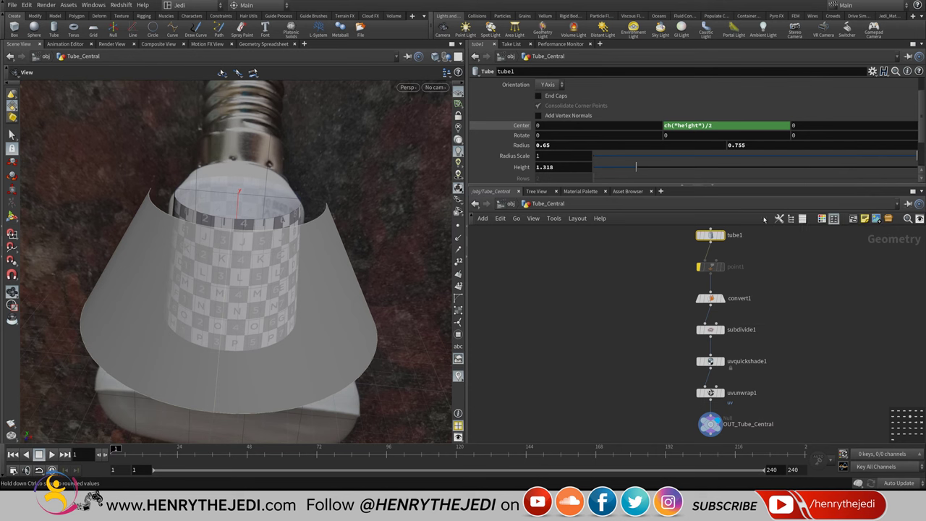
- Paste it into Tube_Central_Lid's tube1 Radius as a relative reference
left_click(511, 205)
double_click(585, 312)
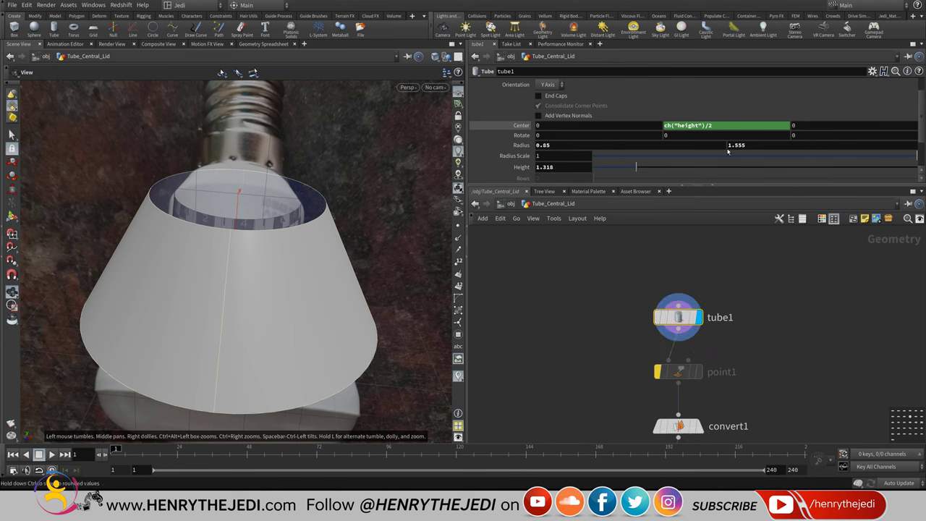
right_click(751, 145)
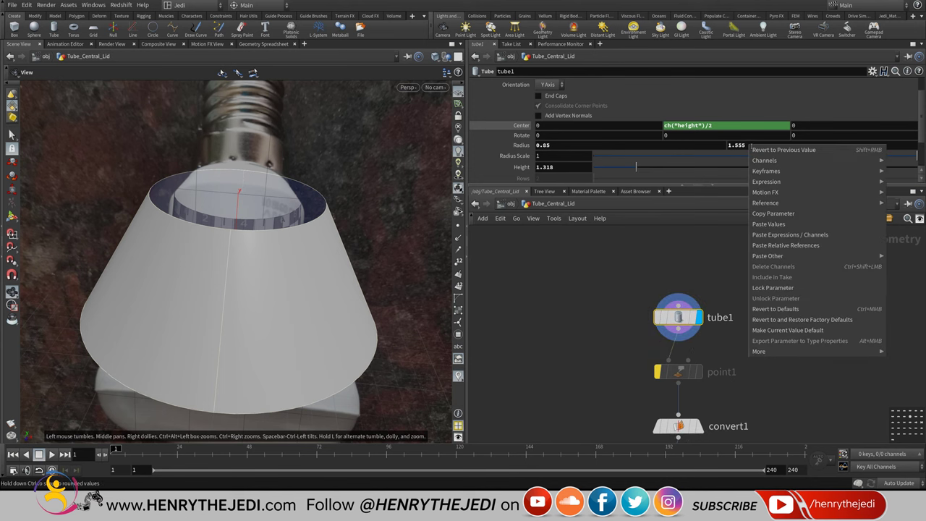
mouse_move(765, 162)
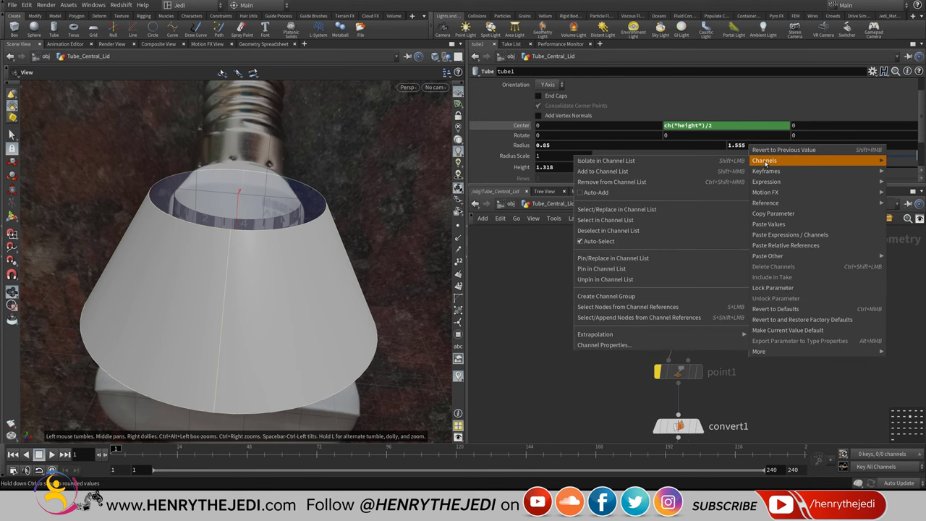
left_click(773, 246)
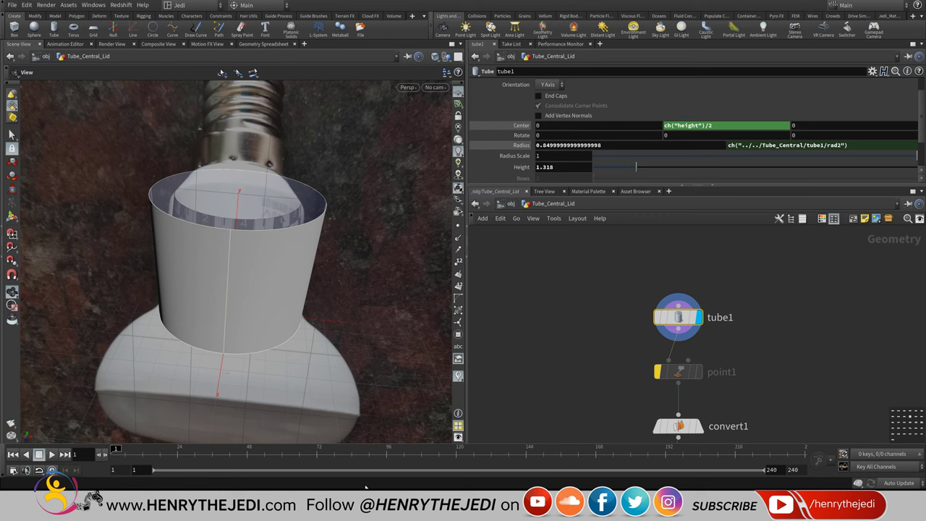
key("alt+Tab")
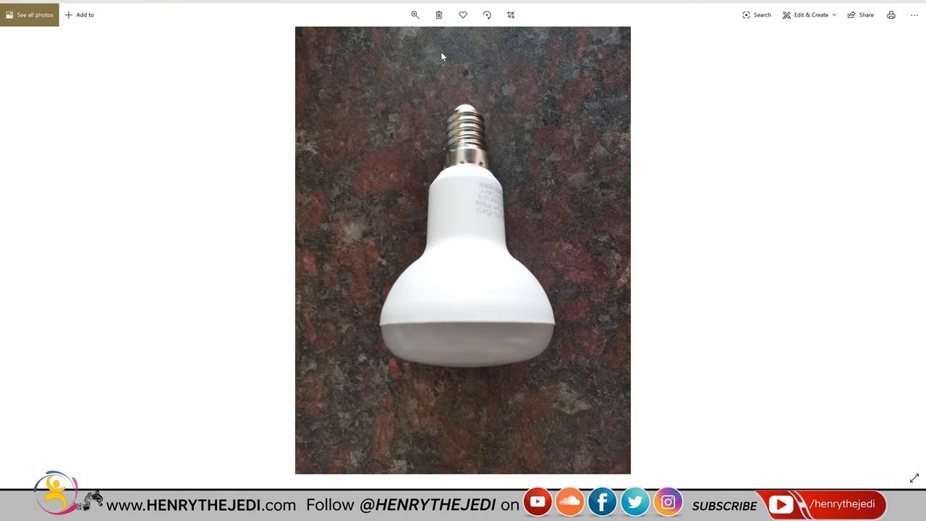
- Zoom the reference photo in on the bulb's neck and base
scroll(467, 168, "up", 2, "ctrl")
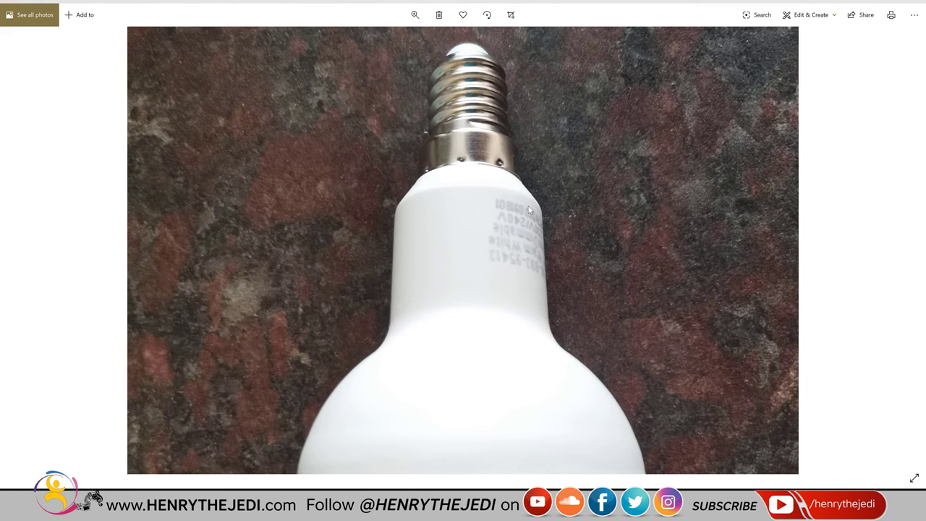
scroll(521, 191, "down", 2, "ctrl")
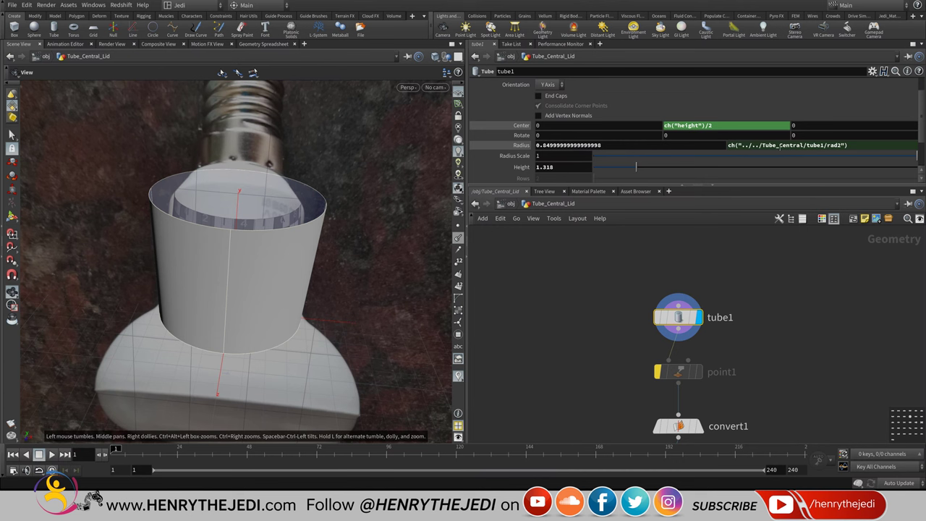
- Expand the lid's Radius expression ch("../../Tube_Central/tube1/rad2") and copy it
right_click(786, 145)
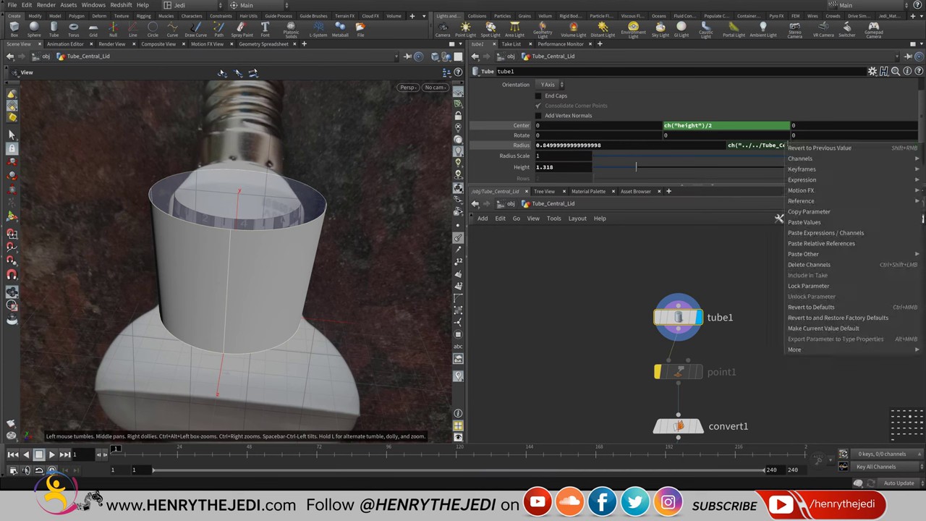
left_click(806, 222)
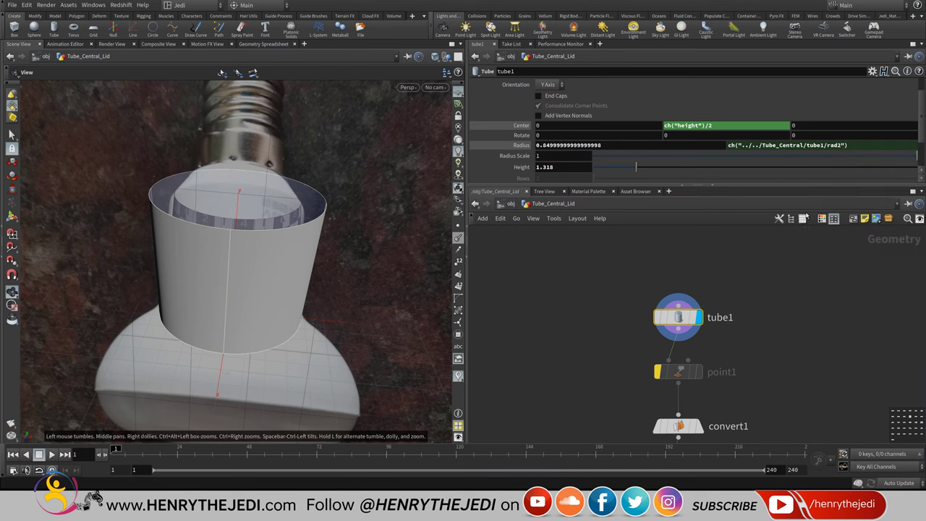
left_click(803, 146)
key("ctrl+c")
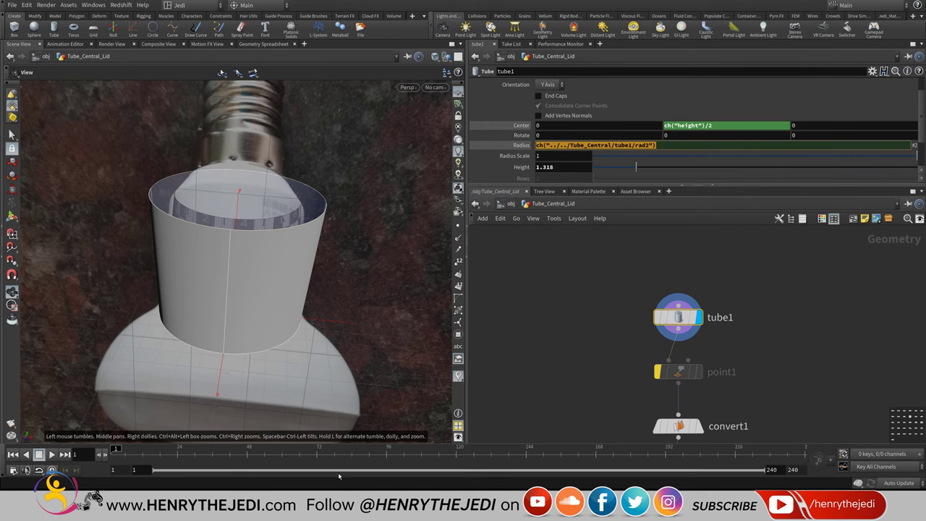
key("alt+Tab")
key("ctrl+a")
- Paste the expression into Notepad, enlarge the font to size 22, and move the window lower
key("ctrl+v")
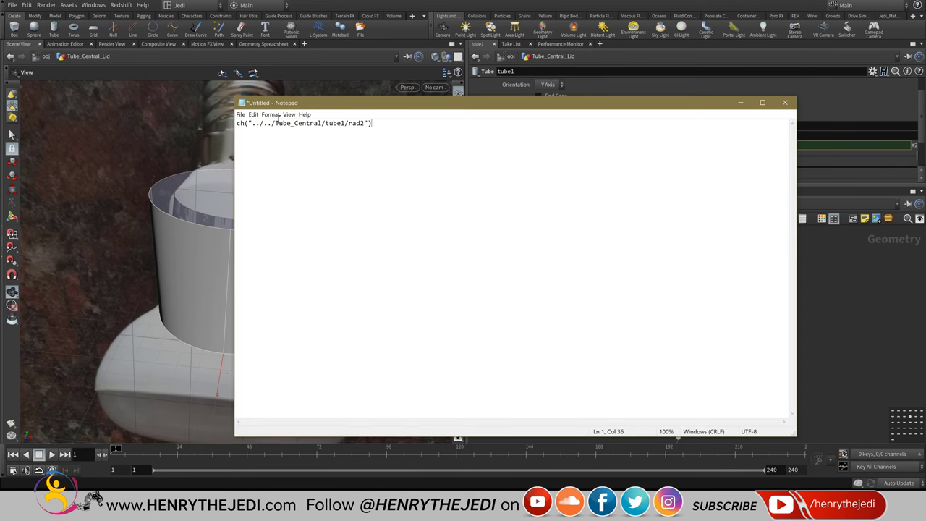
left_click(253, 114)
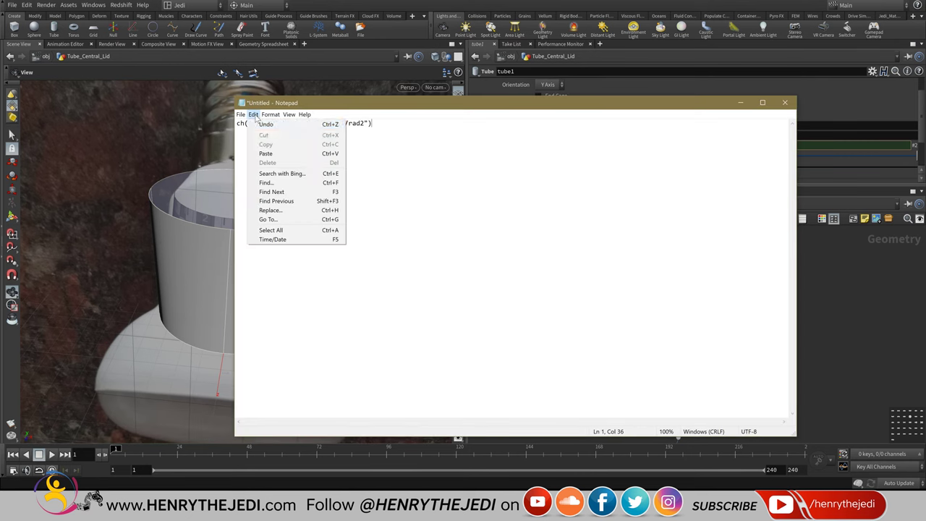
left_click(266, 183)
key("Escape")
left_click(270, 115)
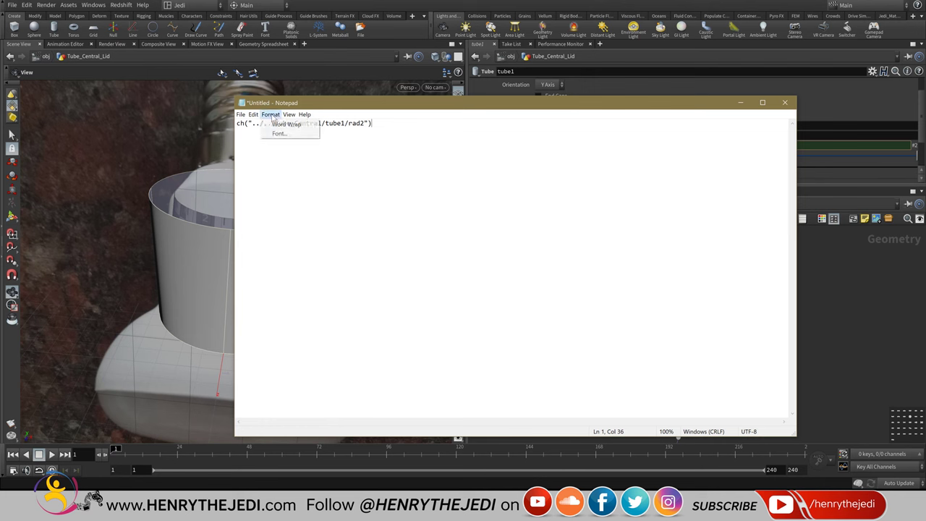
left_click(280, 133)
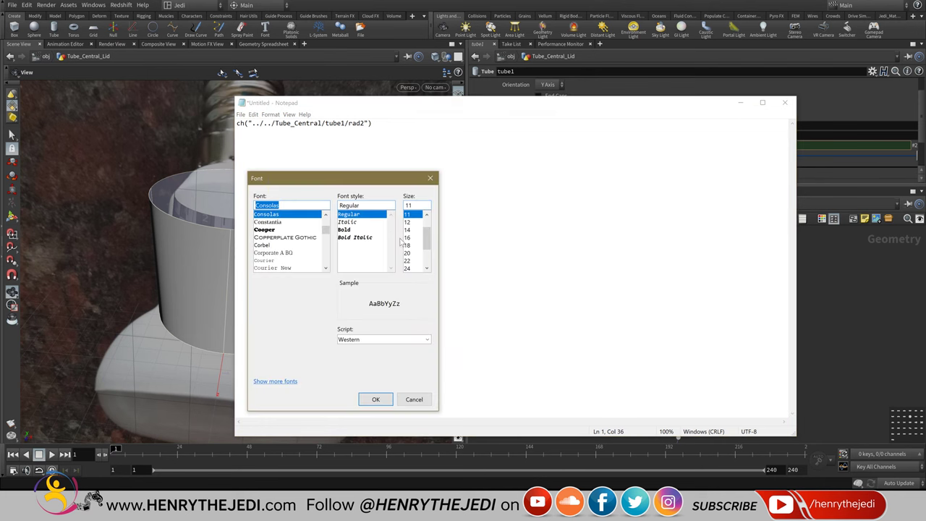
left_click(416, 260)
left_click(377, 399)
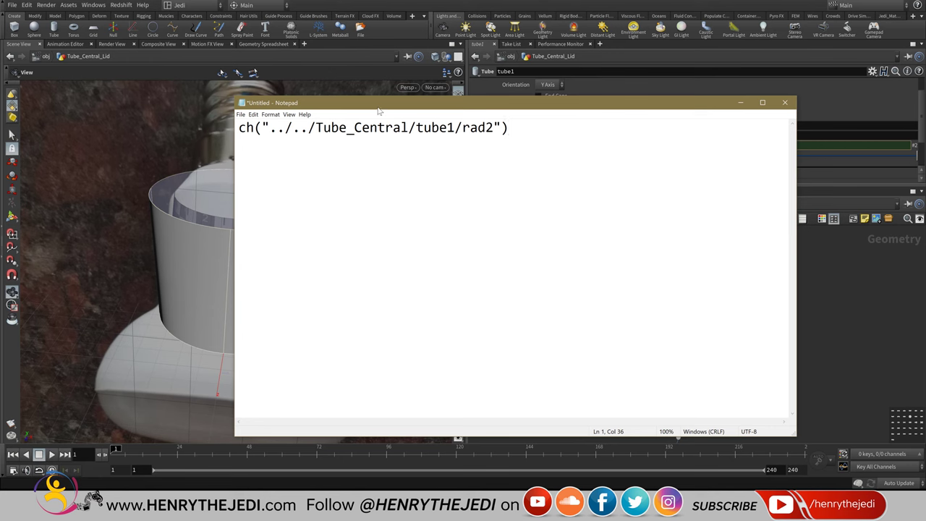
left_click_drag(380, 107, 305, 357)
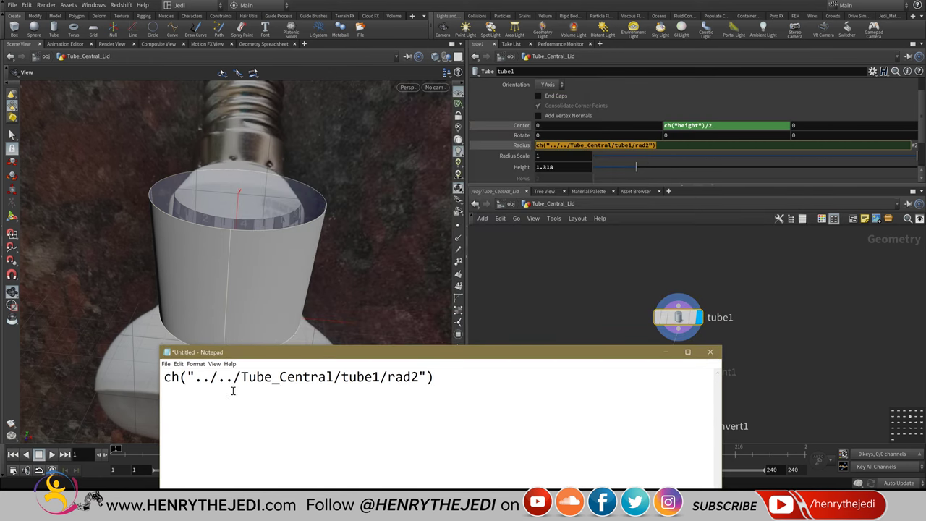
- Highlight 'ch' and the first '../' in the Notepad expression, then return Houdini to obj
left_click(178, 381)
left_click_drag(178, 381, 166, 367)
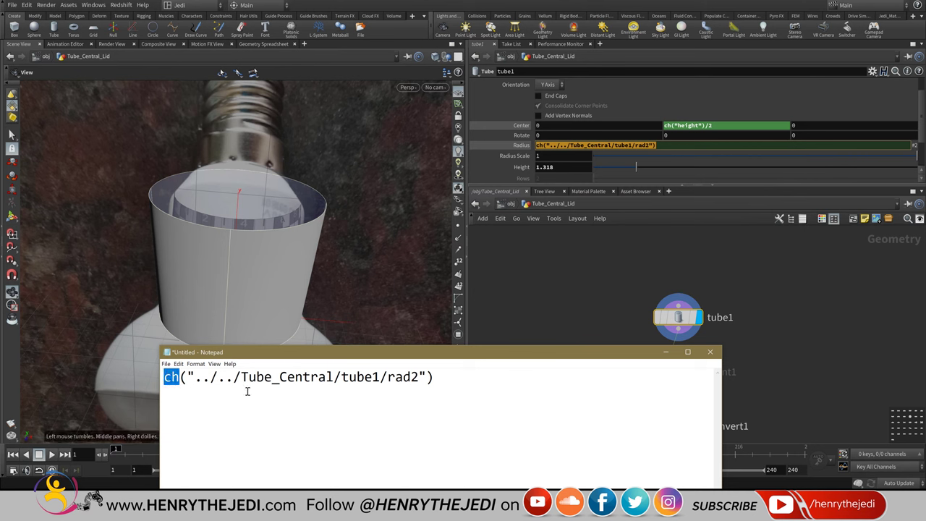
left_click_drag(293, 354, 206, 166)
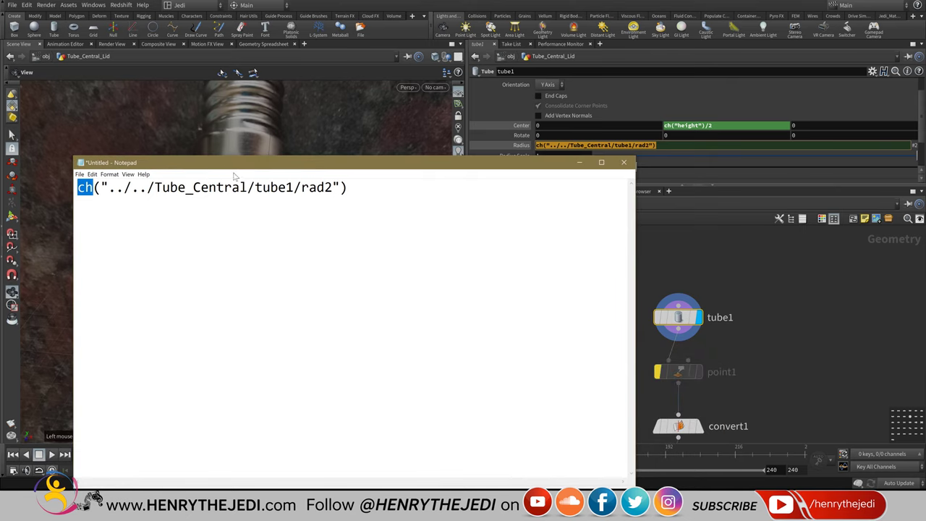
left_click_drag(244, 164, 269, 354)
left_click_drag(133, 377, 159, 381)
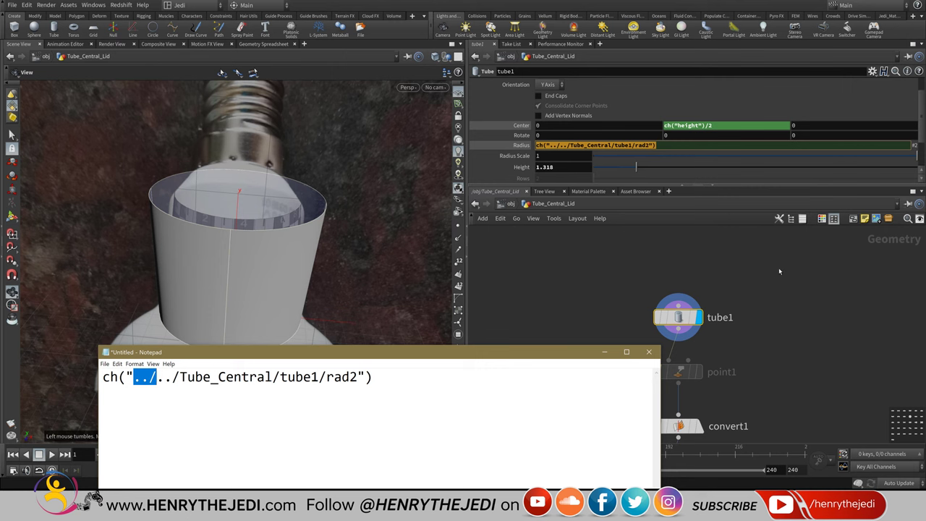
left_click(512, 205)
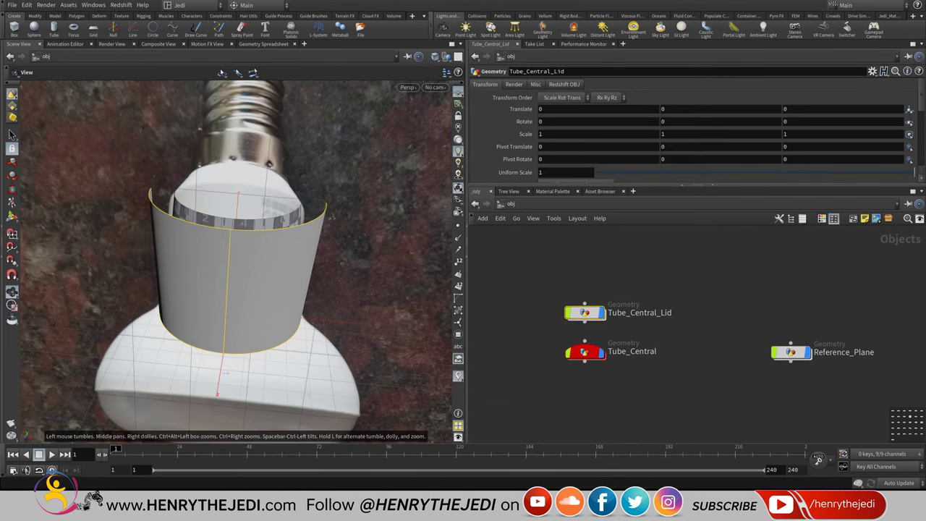
- Highlight the second '../' and show it climbing from inside Tube_Central_Lid up to obj
key("alt+Tab")
left_click_drag(157, 377, 178, 364)
left_click(187, 376)
key("alt+Tab")
double_click(584, 312)
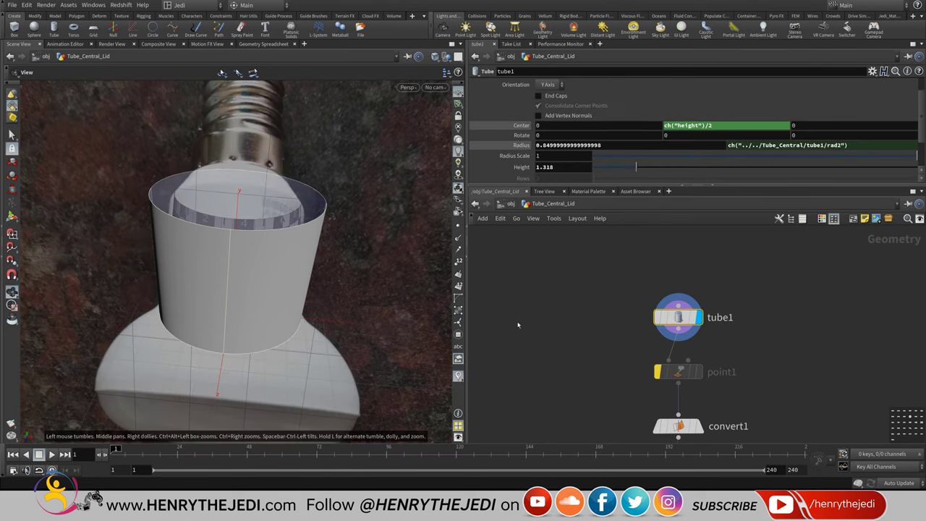
left_click(509, 204)
left_click(509, 204)
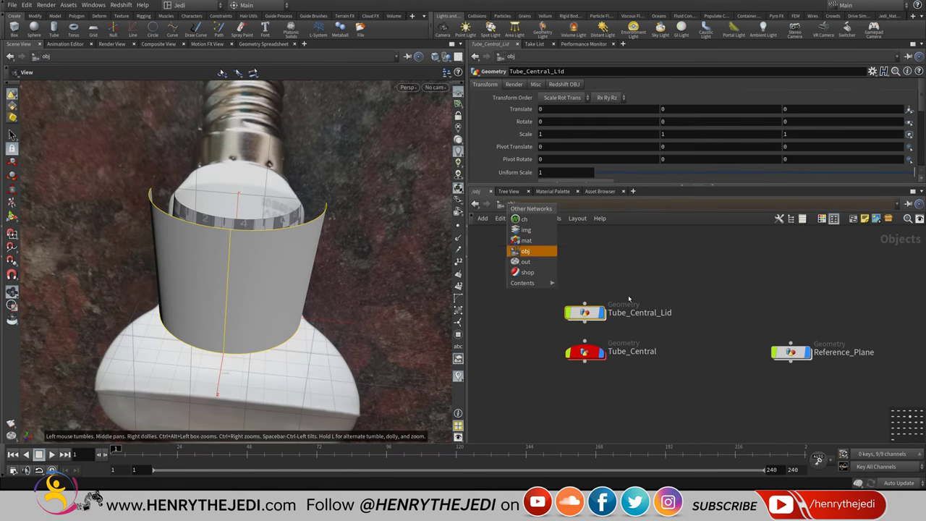
left_click(732, 292)
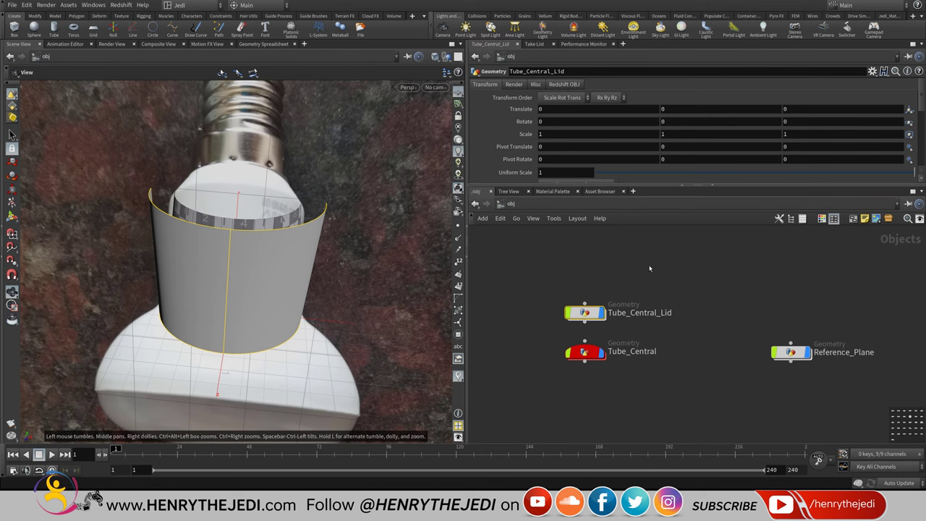
- Highlight 'Tube_Central' in the path and dive into the Tube_Central node
key("alt+Tab")
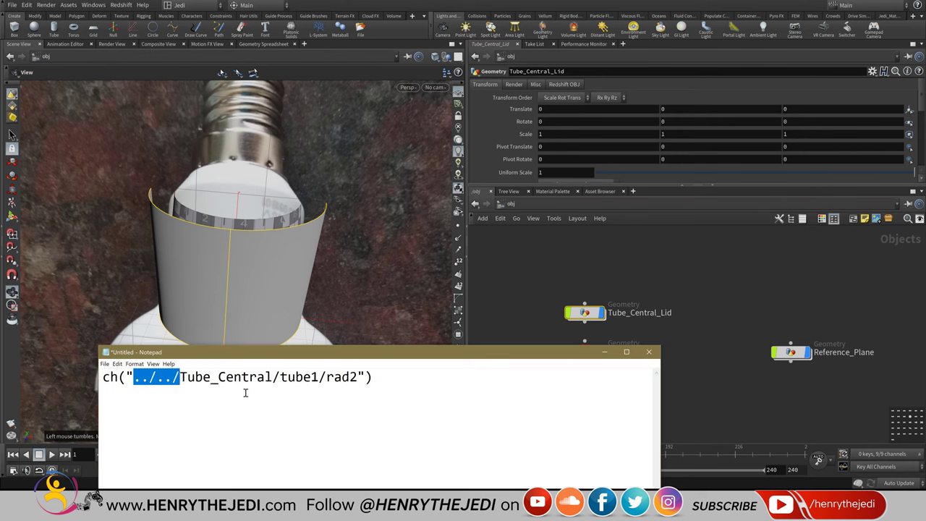
left_click(180, 377)
left_click_drag(178, 377, 270, 361)
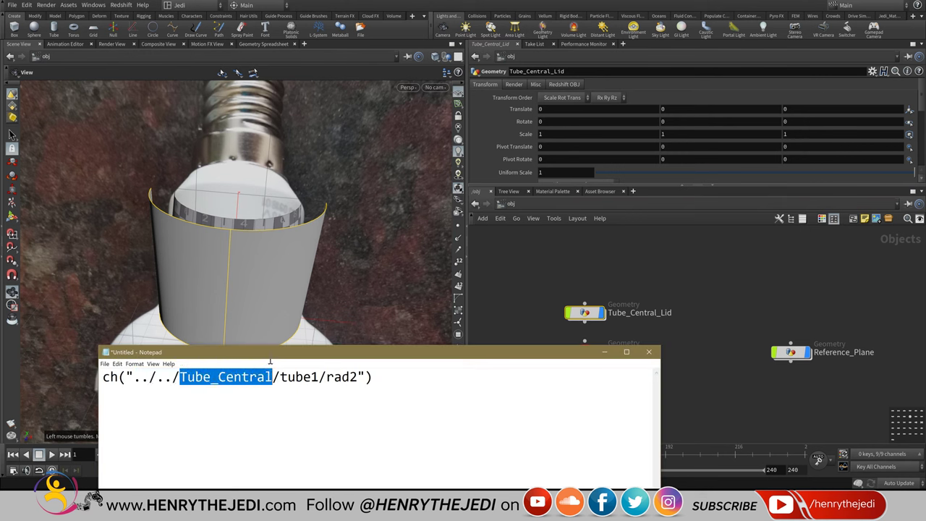
left_click(635, 279)
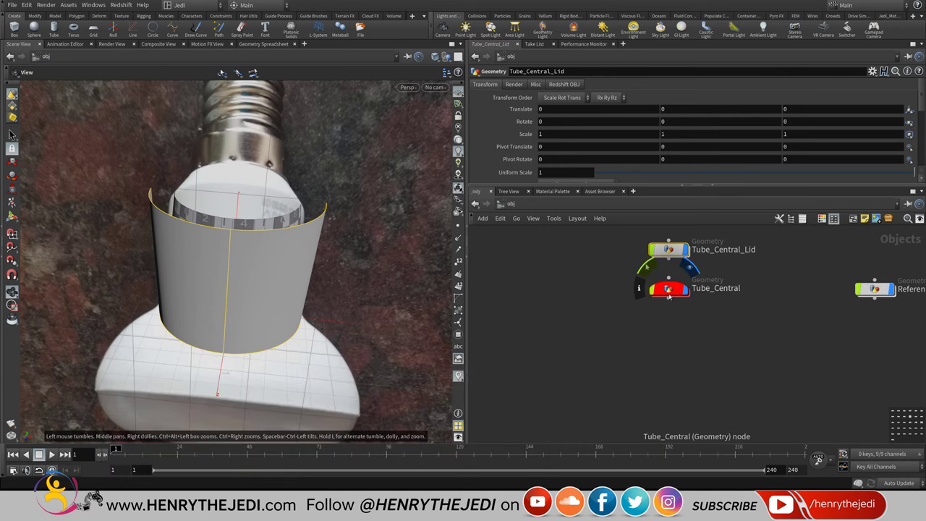
double_click(666, 285)
middle_click_drag(595, 339, 558, 397)
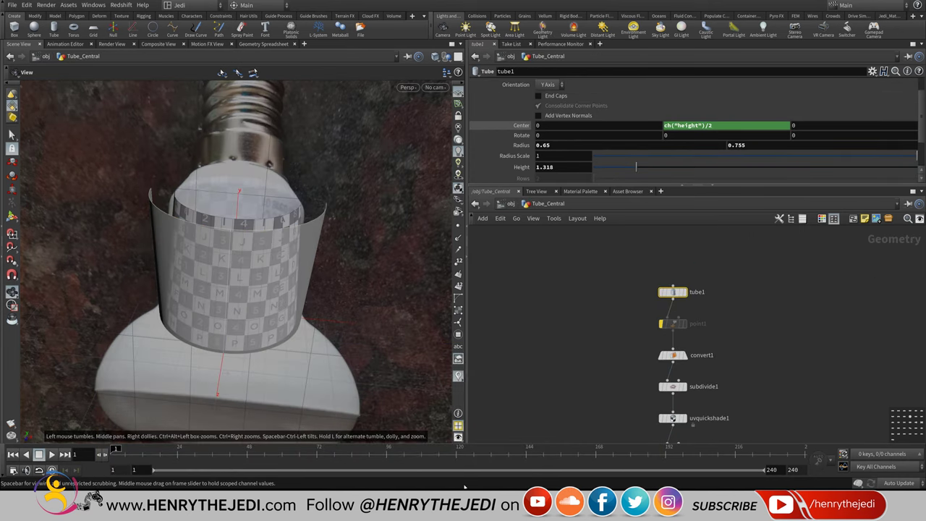
- Highlight 'tube1' and 'rad2' in the path, matching them to Tube_Central's tube1 node
key("alt+Tab")
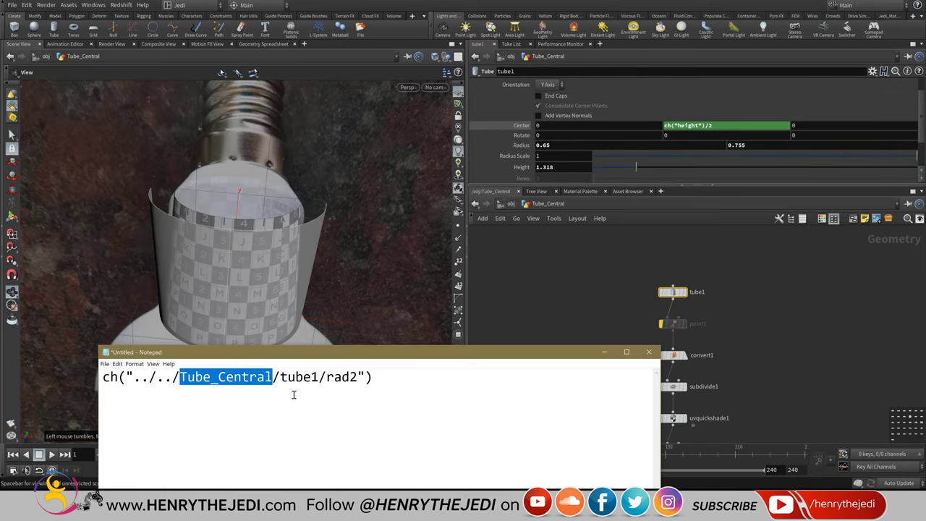
left_click(277, 381)
left_click_drag(278, 379, 322, 377)
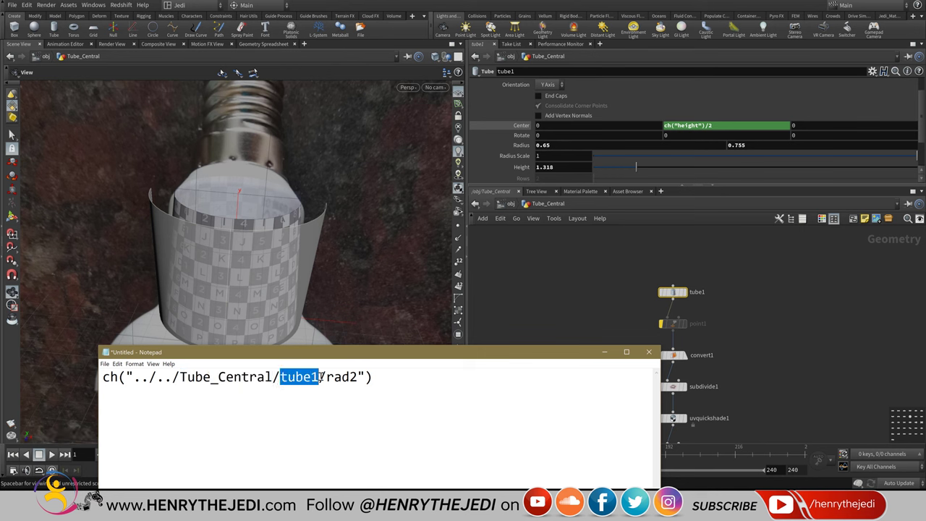
scroll(686, 283, "up", 3)
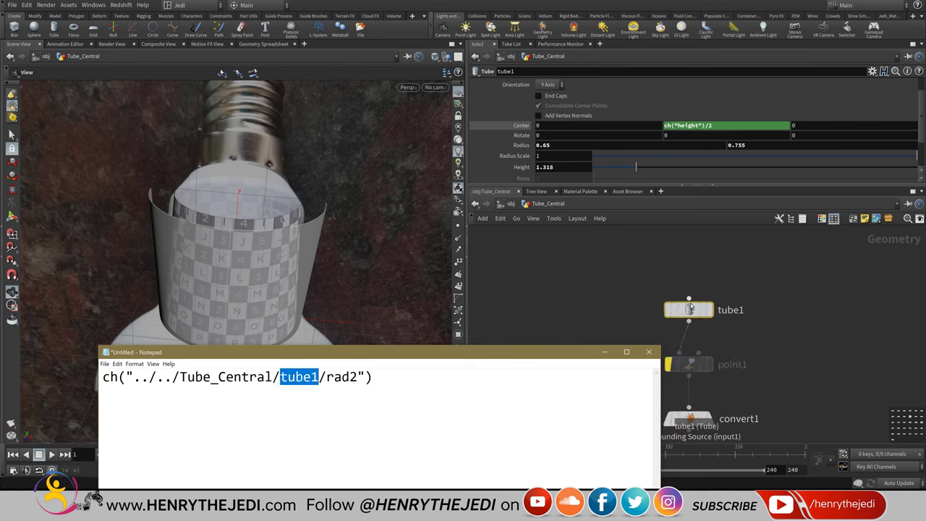
left_click(691, 311)
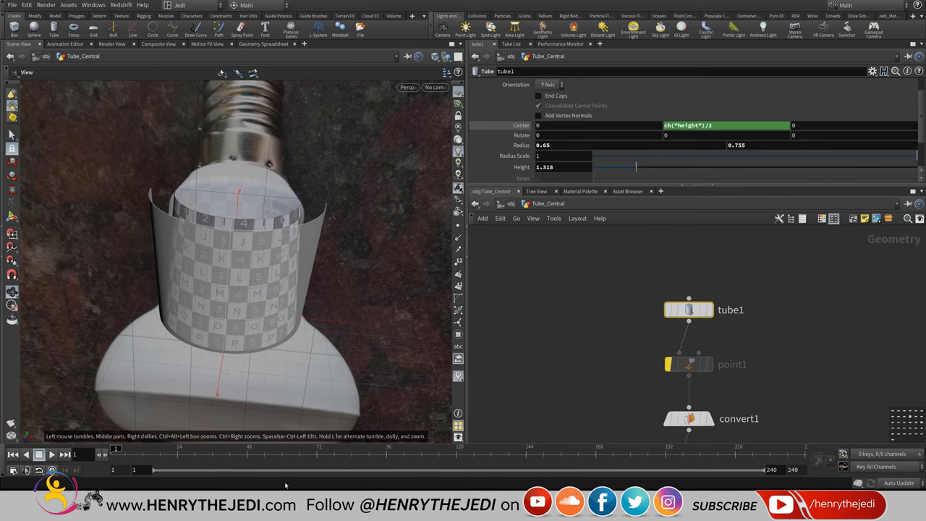
key("alt+Tab")
left_click_drag(326, 378, 359, 376)
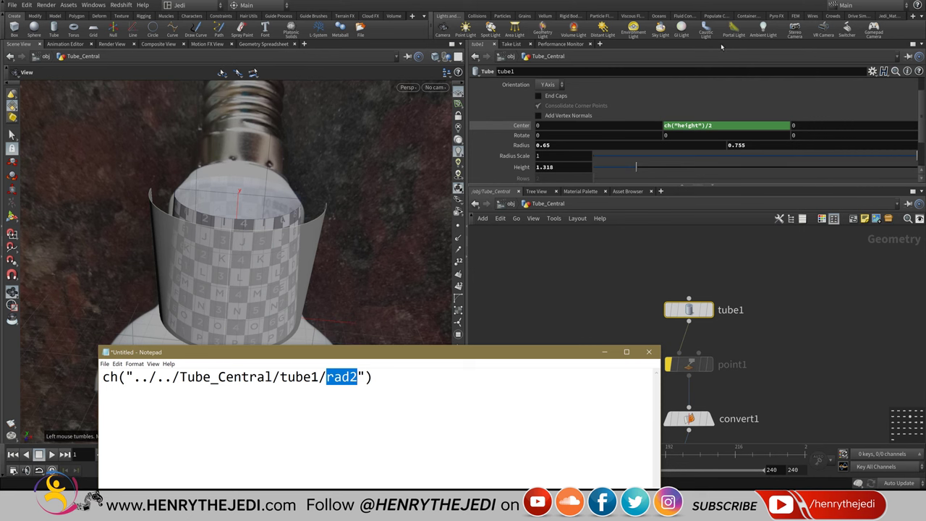
left_click(507, 208)
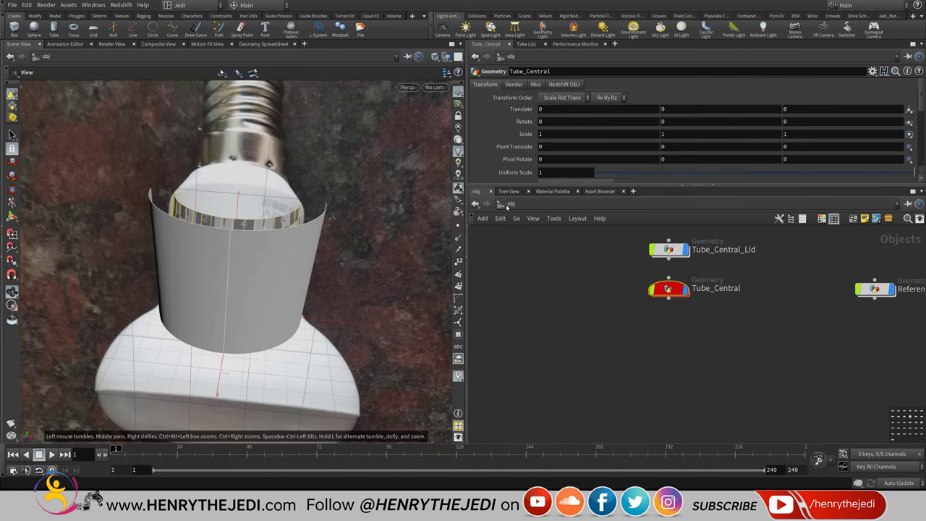
- Inside Tube_Central_Lid, set tube1's first Radius to ch("rad2")*0.8 so the lid tapers inward
double_click(662, 291)
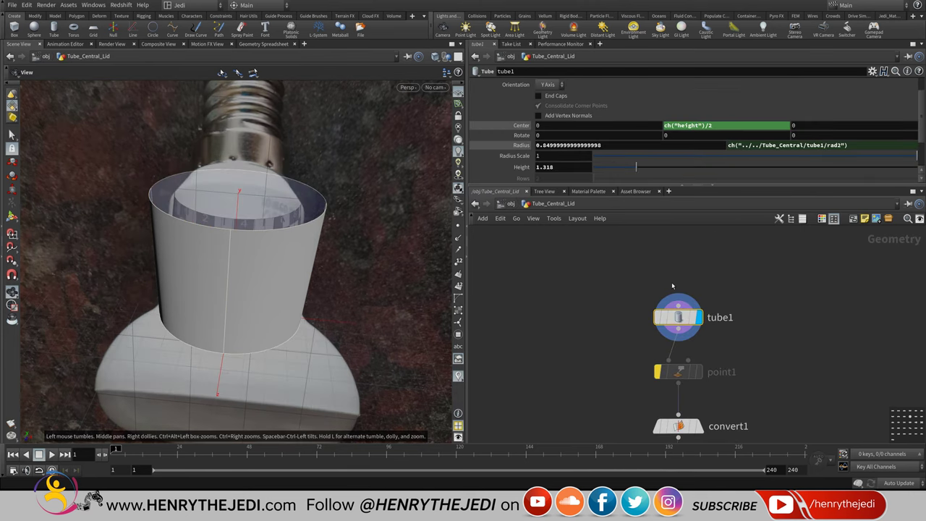
right_click(853, 145)
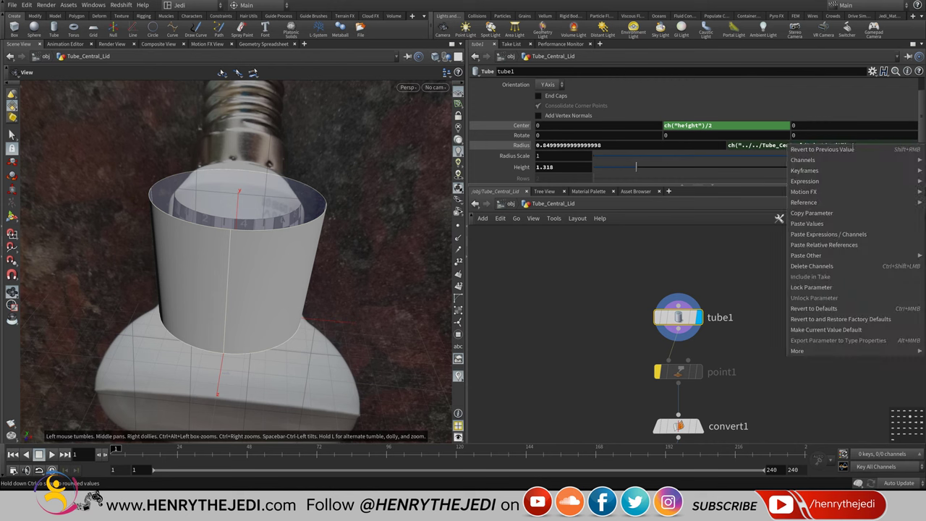
left_click(829, 209)
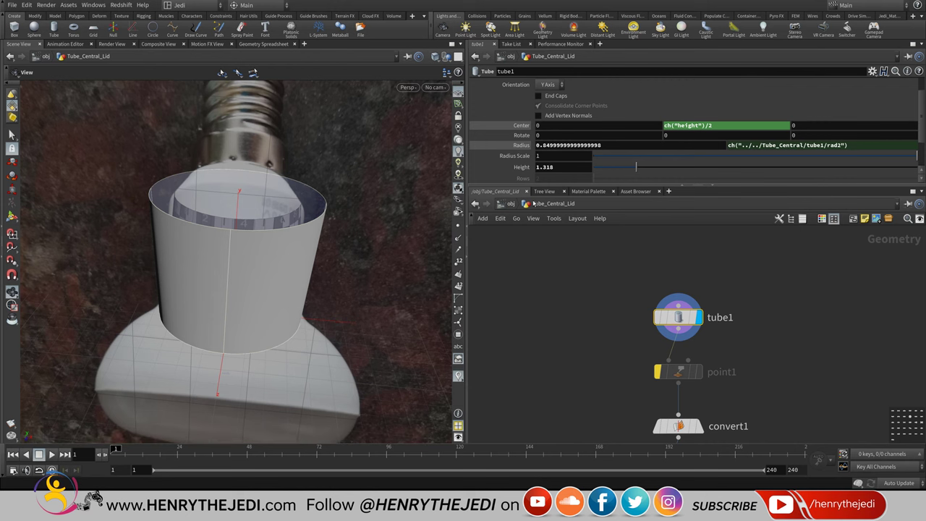
right_click(581, 145)
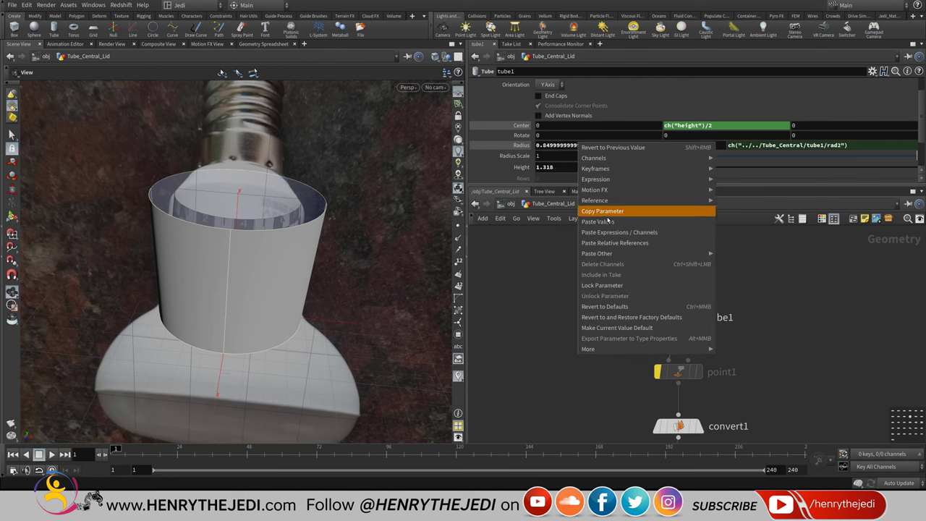
left_click(618, 242)
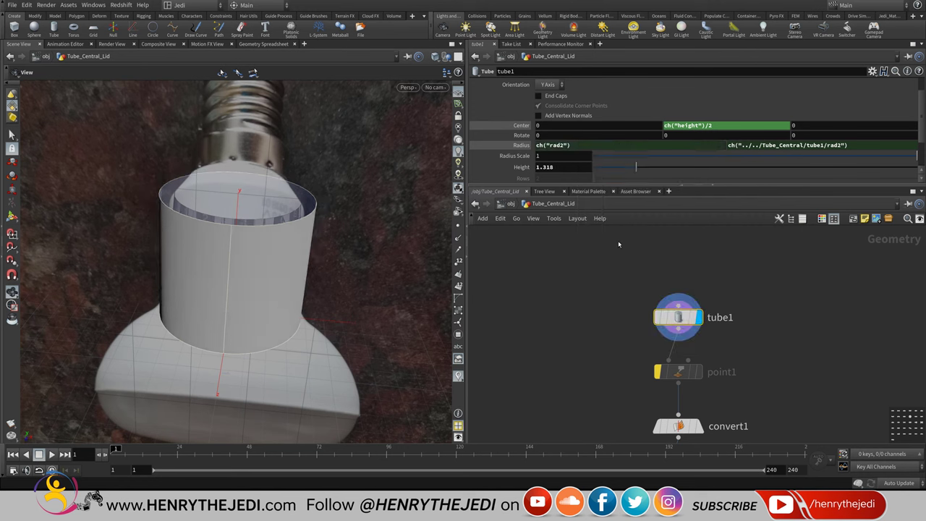
left_click(615, 145)
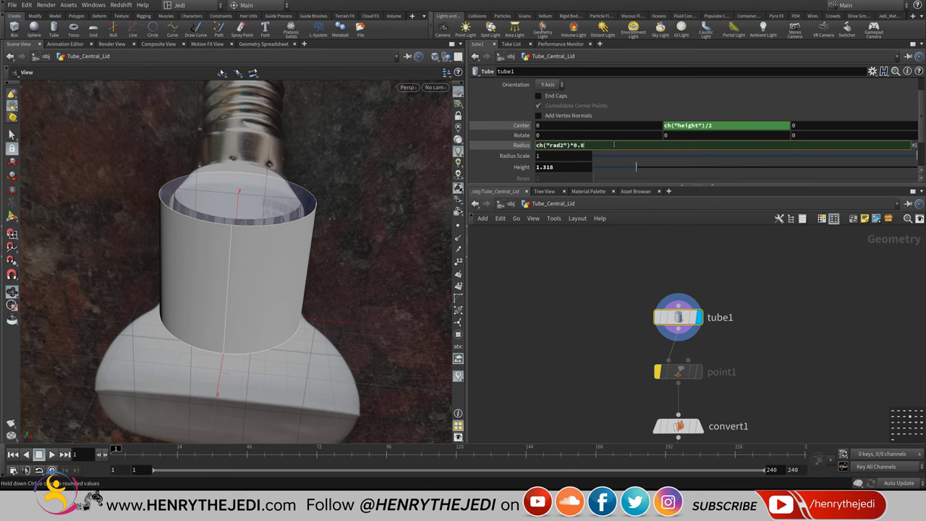
key("Return")
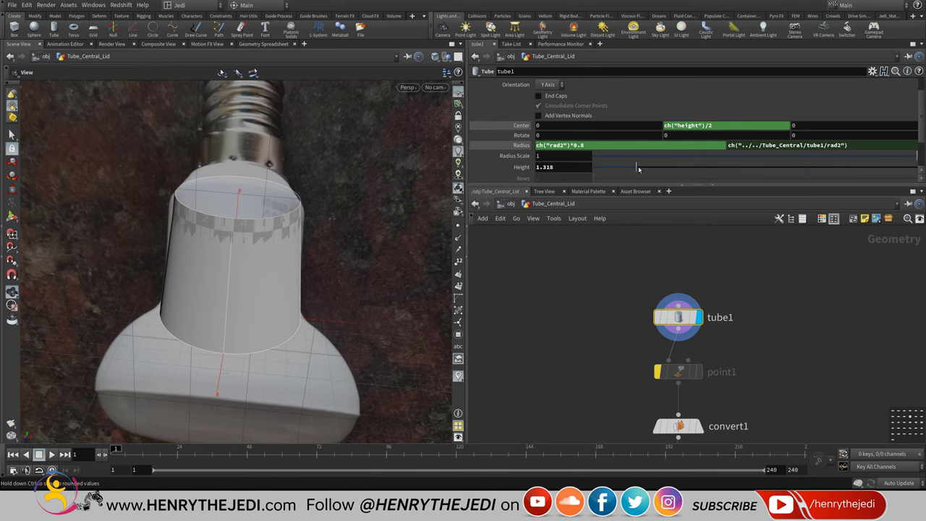
- Shorten the lid tube to Height 0.626 and save the scene as Bulb1.hip
middle_click_drag(278, 194, 291, 181)
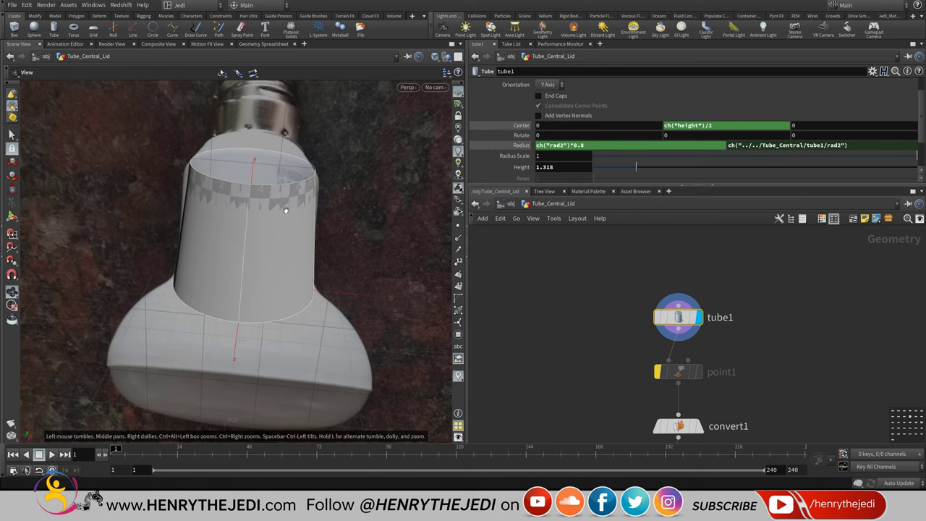
mouse_move(630, 173)
left_mouse_down()
mouse_move(679, 167)
mouse_move(594, 171)
mouse_move(625, 170)
mouse_move(613, 168)
left_mouse_up()
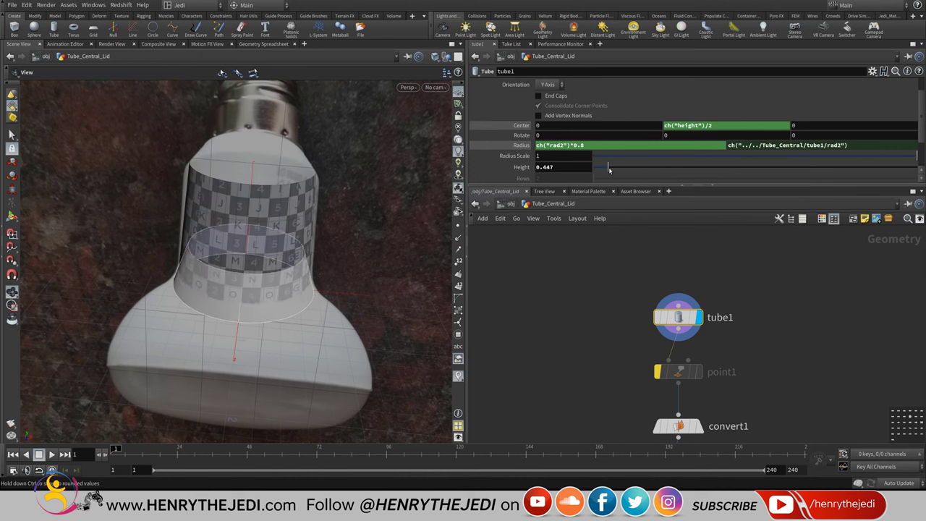
scroll(590, 157, "down", 1)
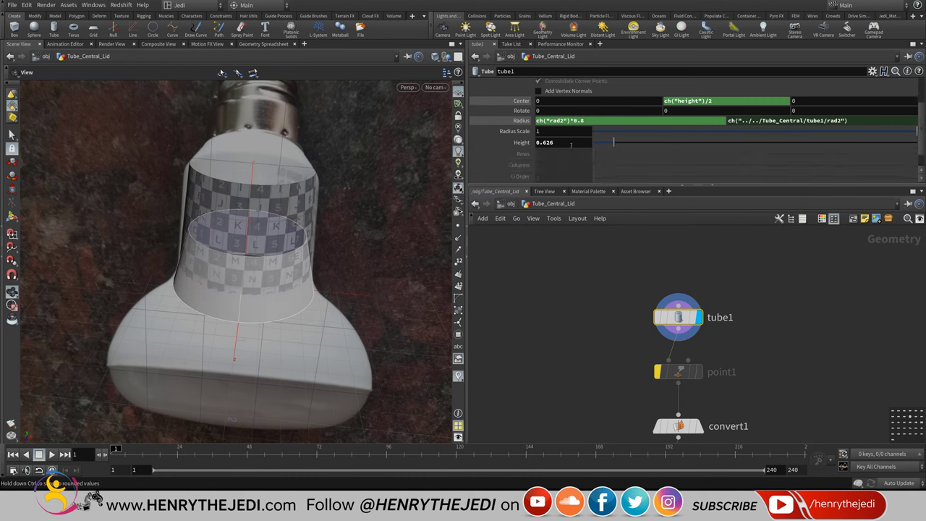
double_click(545, 144)
middle_click_drag(747, 313, 758, 282)
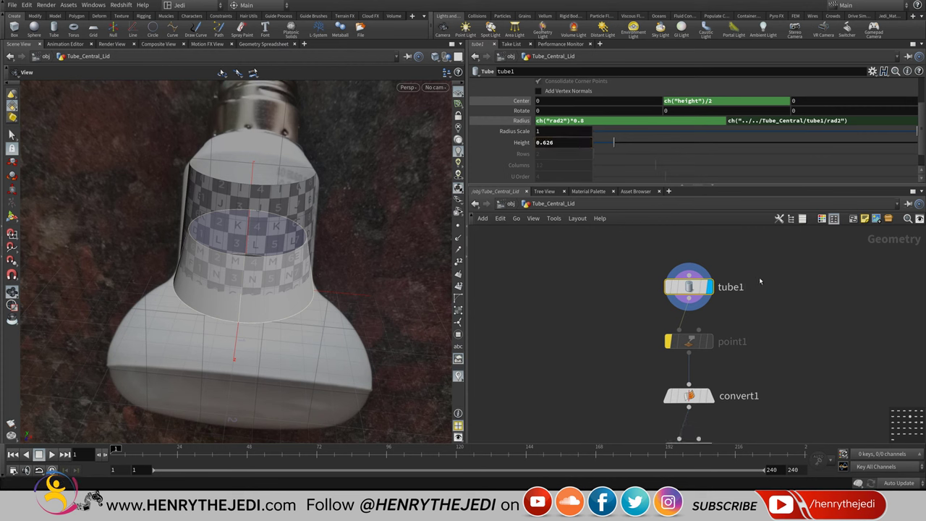
key("ctrl+s")
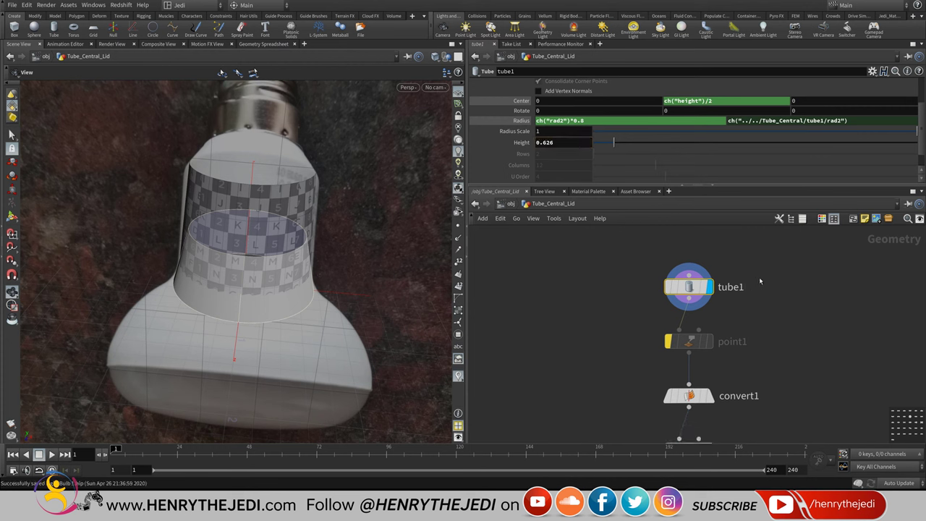
middle_click_drag(778, 426, 787, 203)
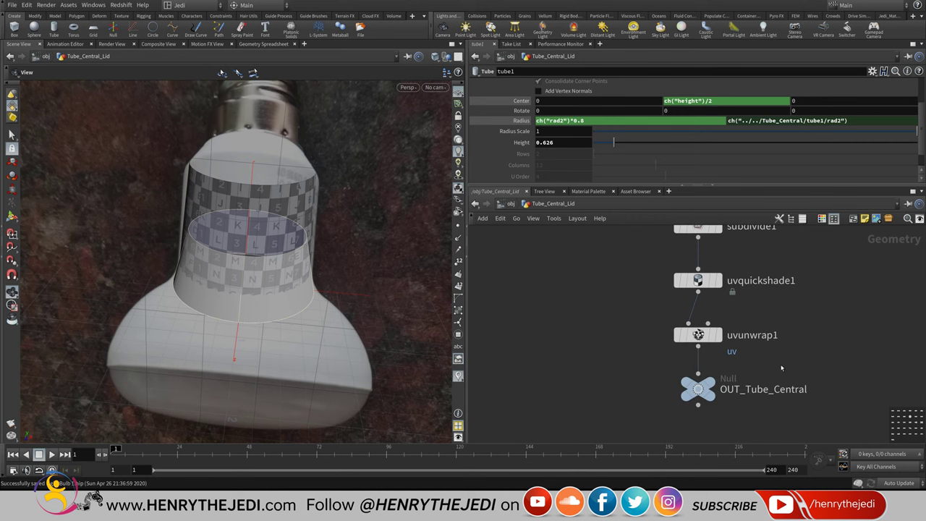
- Display OUT_Tube_Central, insert transform1 between uvunwrap1 and the null, then return to /obj
mouse_move(716, 389)
left_click(720, 367)
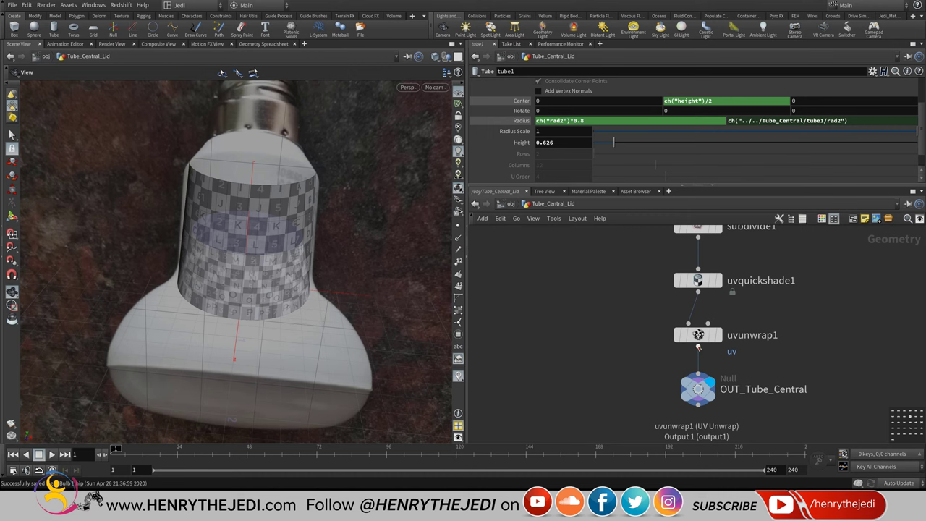
key("Tab")
left_click(637, 291)
key("Tab")
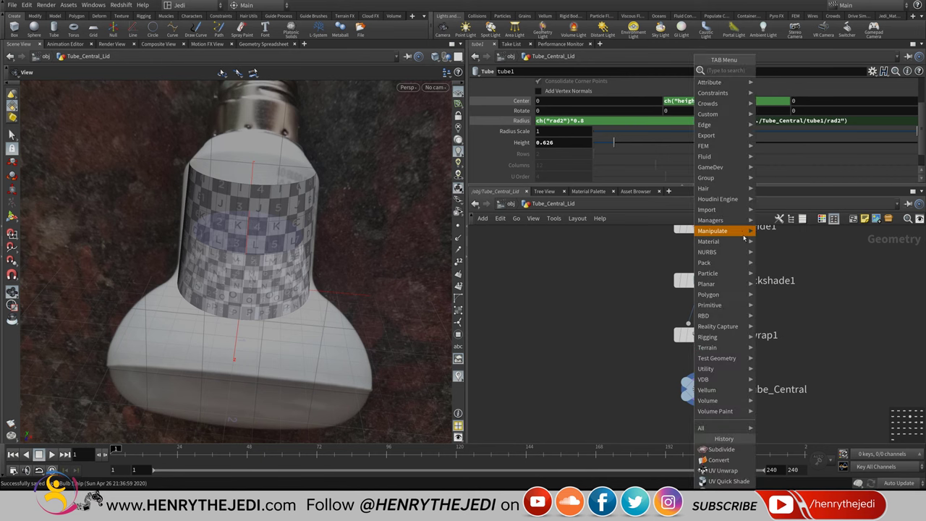
mouse_move(742, 233)
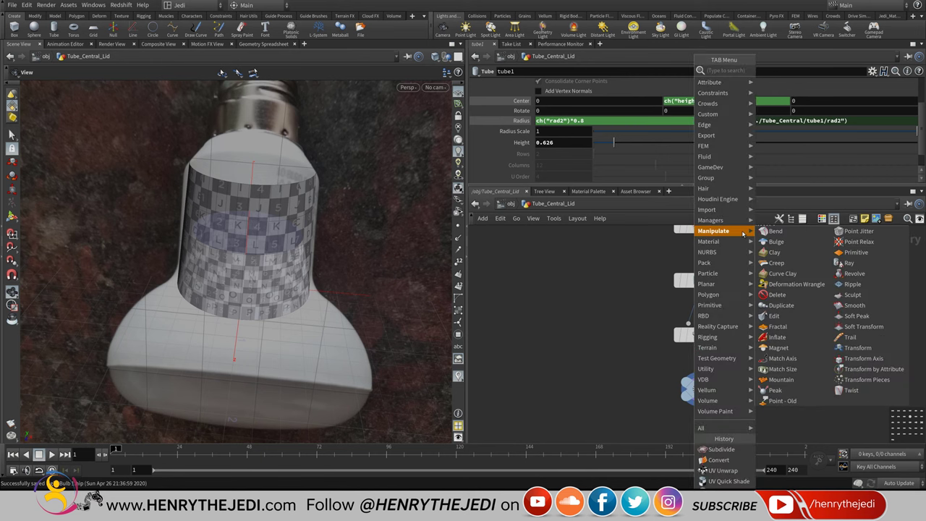
left_click(889, 350)
left_click(699, 377)
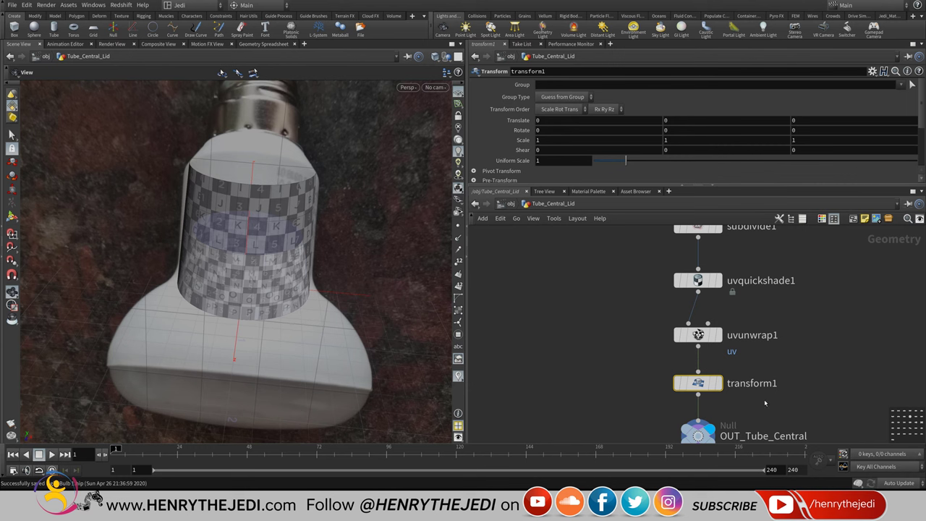
middle_click_drag(724, 377, 686, 371)
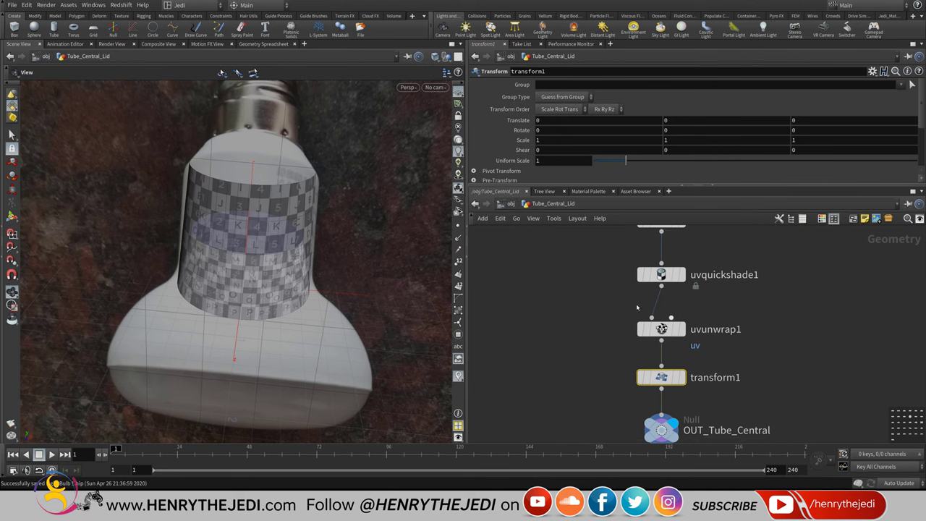
left_click(511, 205)
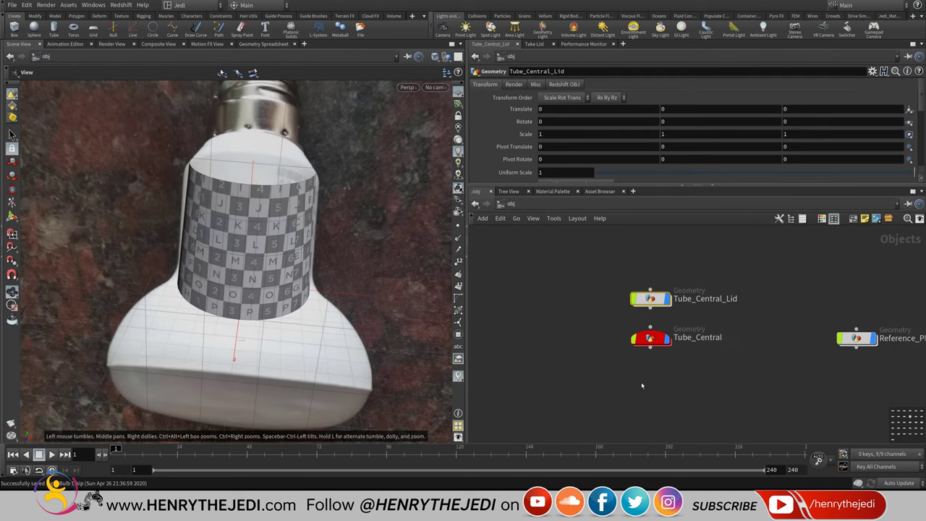
- Inspect Tube_Central's UV and output nodes, then go back inside Tube_Central_Lid
double_click(660, 343)
middle_click_drag(767, 434, 723, 237)
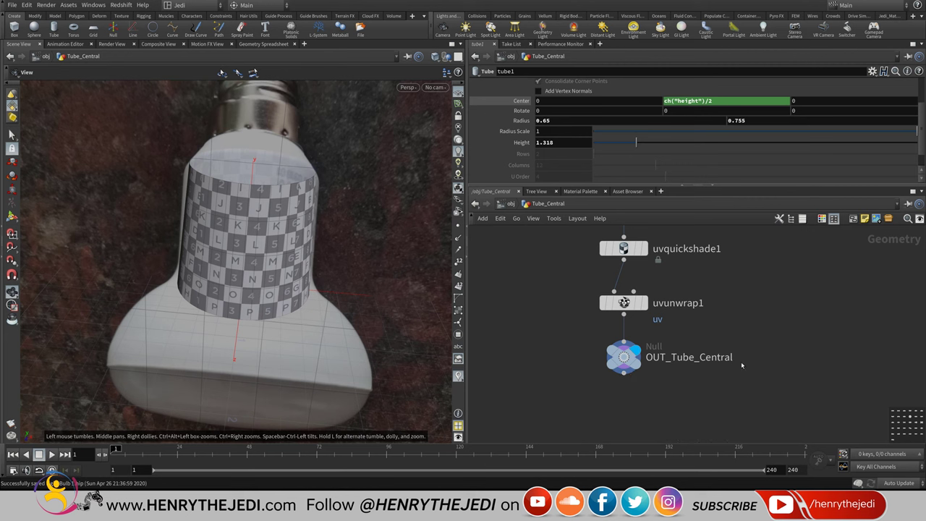
left_click(502, 207)
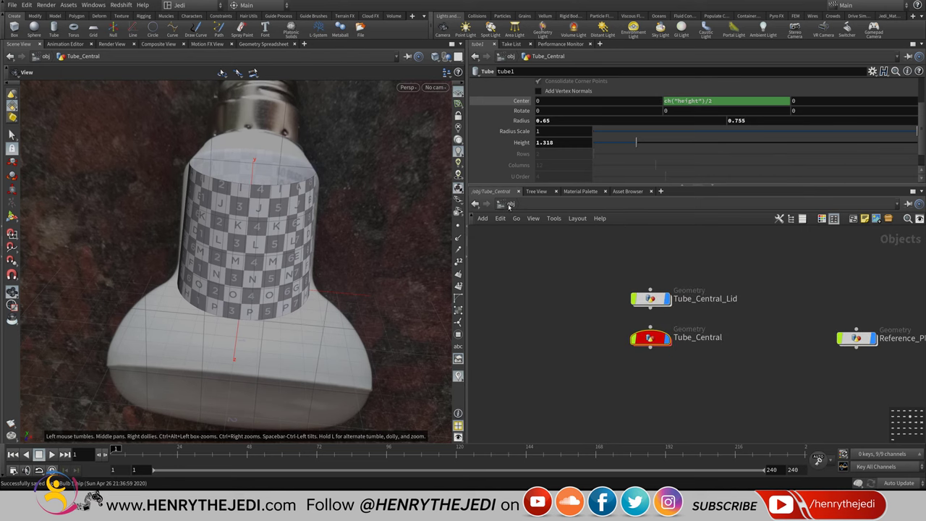
double_click(655, 299)
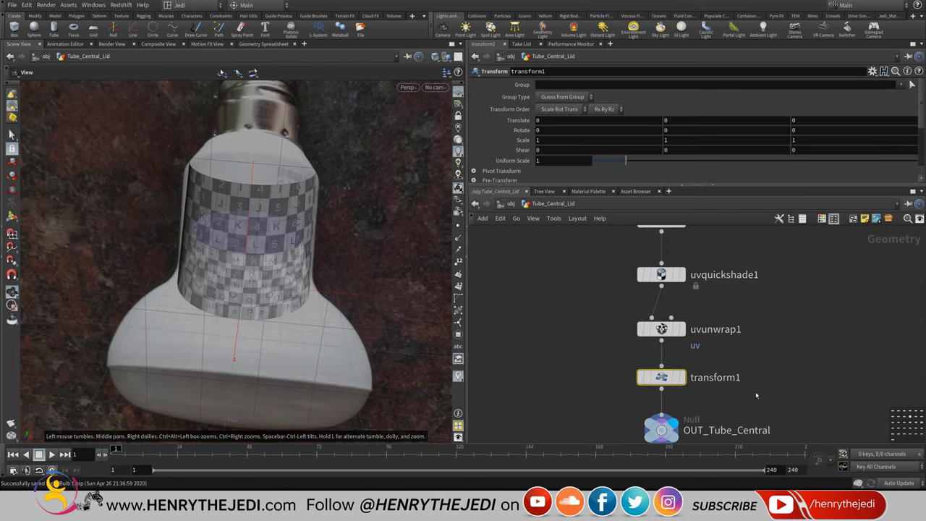
- Try raising transform1's Translate Y, then undo it back to 0
left_click(660, 319)
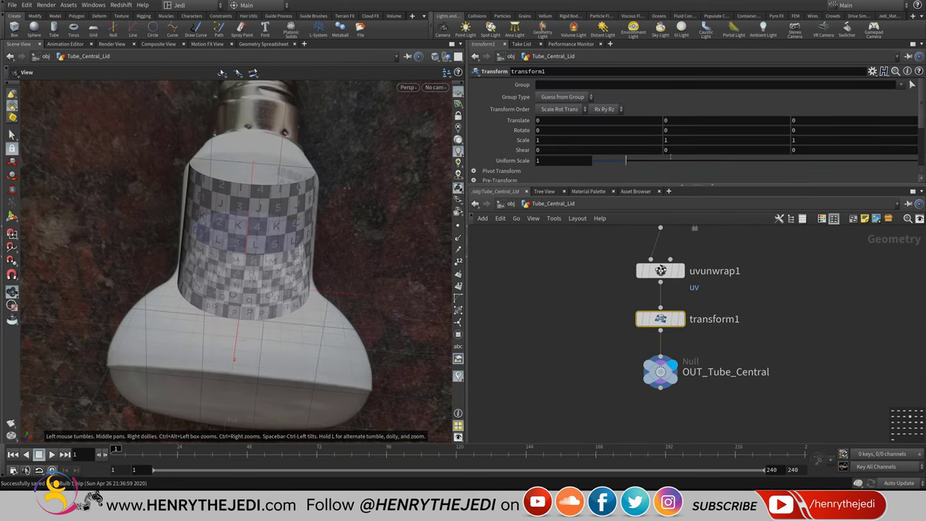
middle_click_drag(673, 117, 722, 113)
key("ctrl+z")
left_click(676, 120)
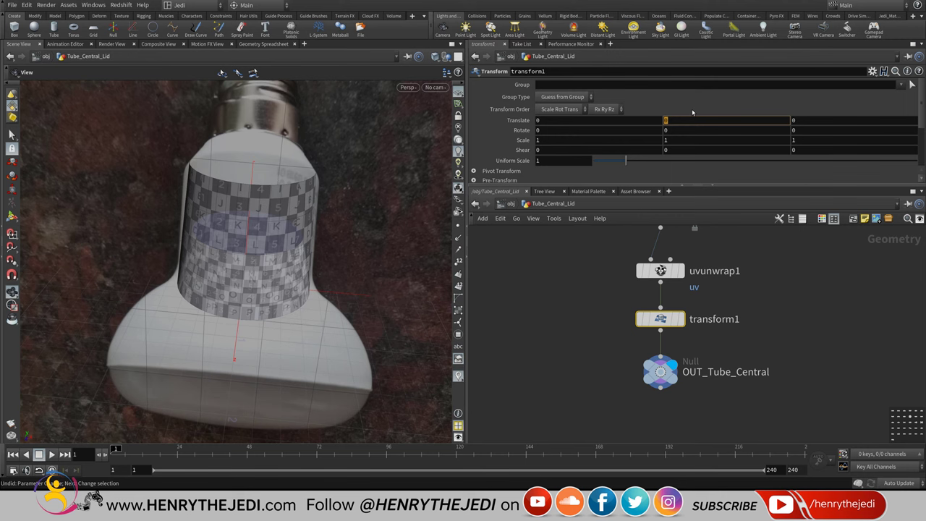
- Launch Microsoft Paint from the Start menu search for 'paint'
left_click(13, 485)
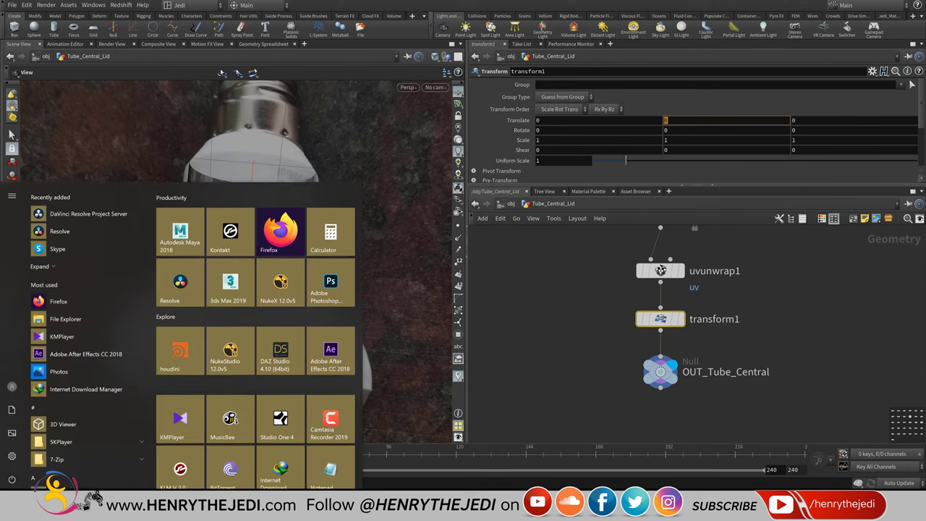
type("paint")
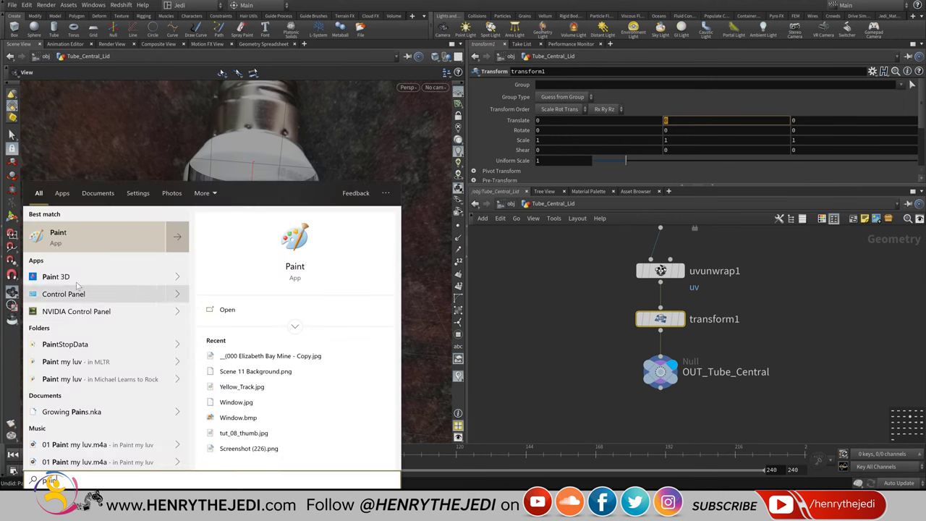
left_click(83, 233)
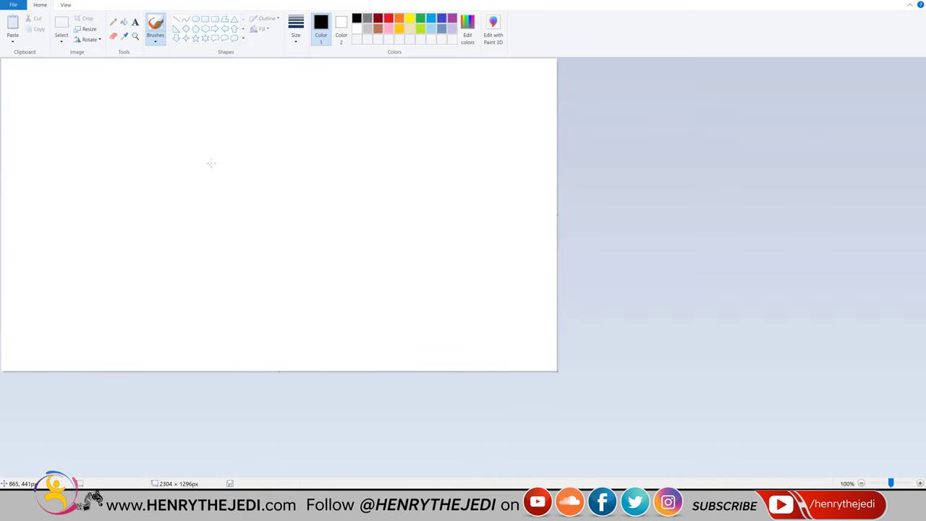
- Sketch a circle and a letter A in Paint, each framed by a rough box
mouse_move(209, 142)
left_mouse_down()
mouse_move(157, 170)
mouse_move(172, 229)
left_mouse_up()
mouse_move(253, 171)
left_mouse_down()
mouse_move(221, 142)
mouse_move(187, 142)
left_mouse_up()
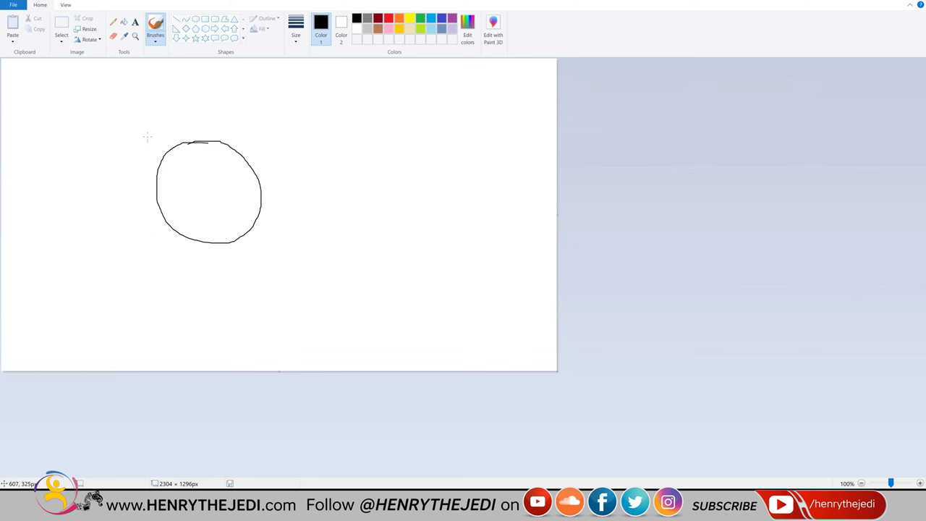
mouse_move(147, 137)
left_mouse_down()
mouse_move(154, 244)
mouse_move(276, 250)
mouse_move(267, 235)
mouse_move(262, 132)
mouse_move(146, 146)
left_mouse_up()
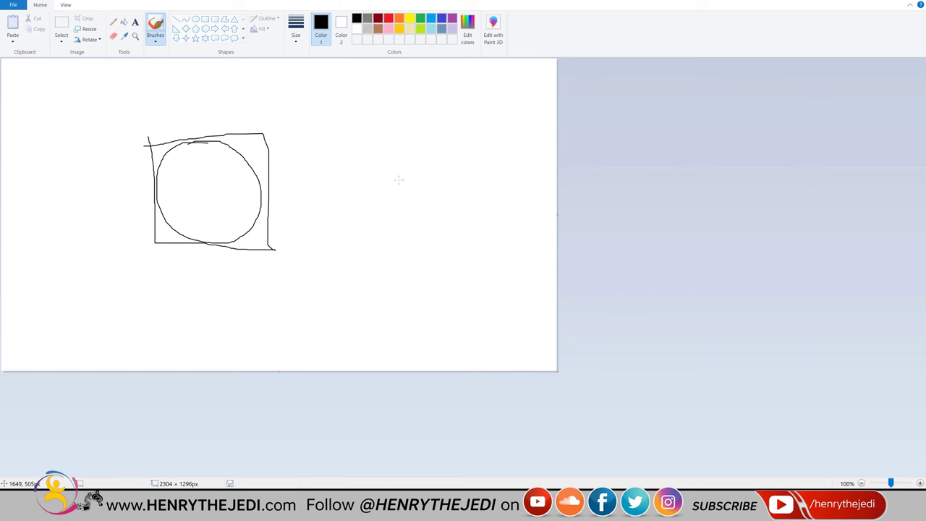
left_click_drag(399, 179, 348, 266)
left_click_drag(371, 228, 424, 232)
left_click_drag(400, 183, 452, 267)
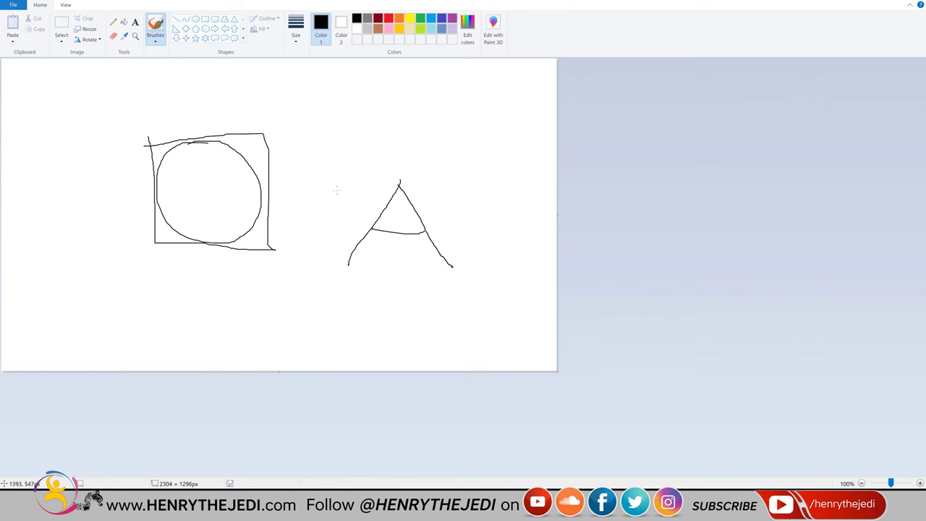
mouse_move(339, 175)
left_mouse_down()
mouse_move(348, 267)
mouse_move(453, 274)
mouse_move(447, 181)
mouse_move(334, 188)
left_mouse_up()
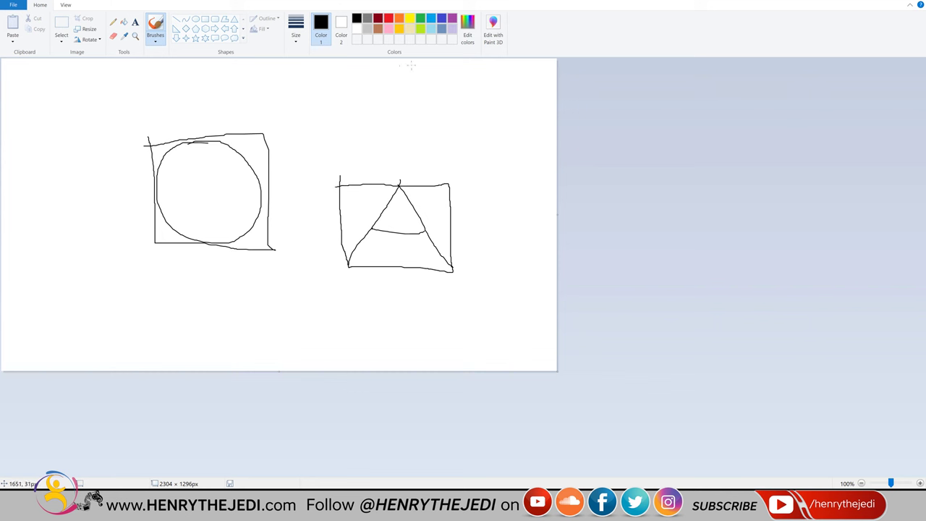
- Undo a stray light-blue stroke beside the A and close Paint
left_click(431, 18)
left_click_drag(331, 176, 348, 264)
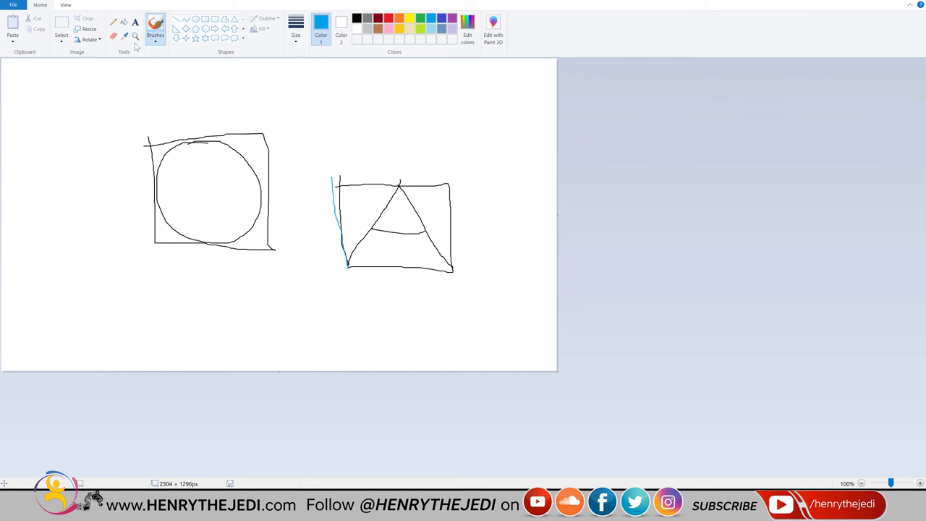
key("ctrl+z")
left_click(909, 5)
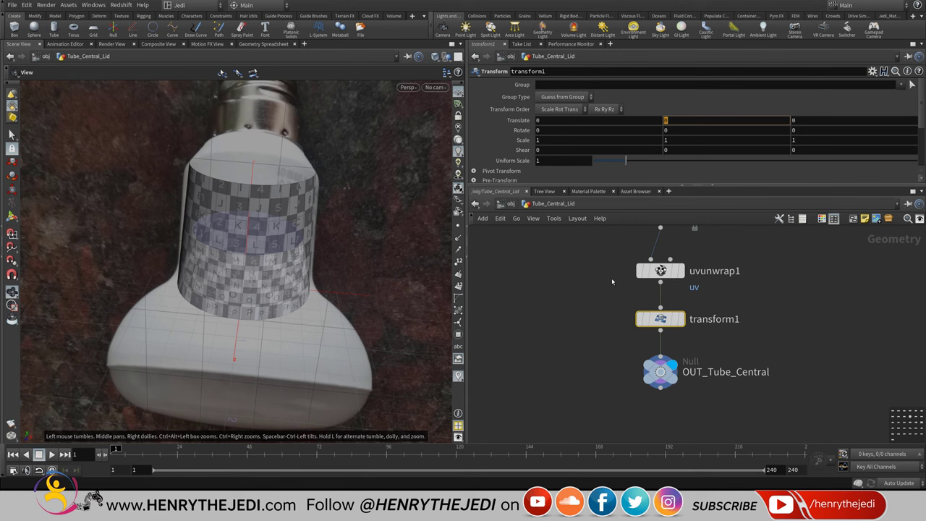
- Re-enter Tube_Central_Lid and lift transform1's Translate Y to 1.7, viewing the lid from above
left_click(510, 204)
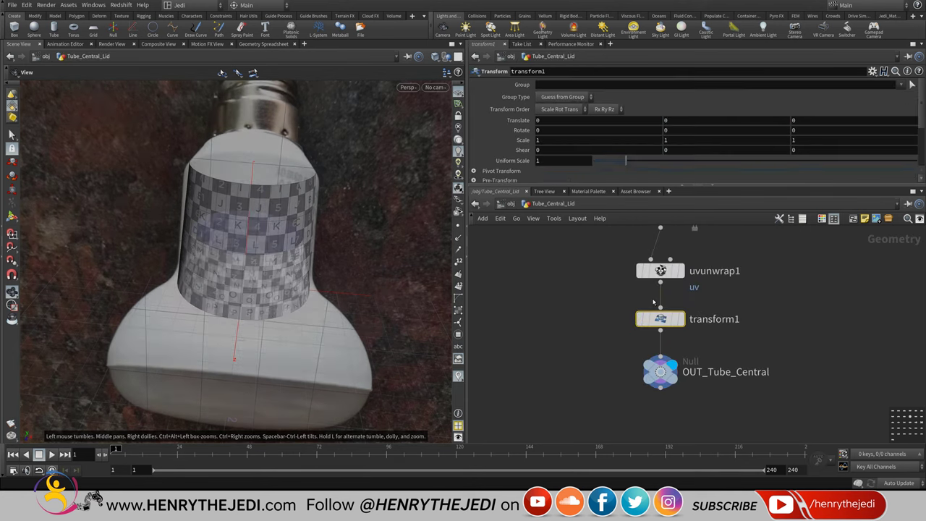
double_click(664, 301)
middle_click_drag(679, 119, 753, 112)
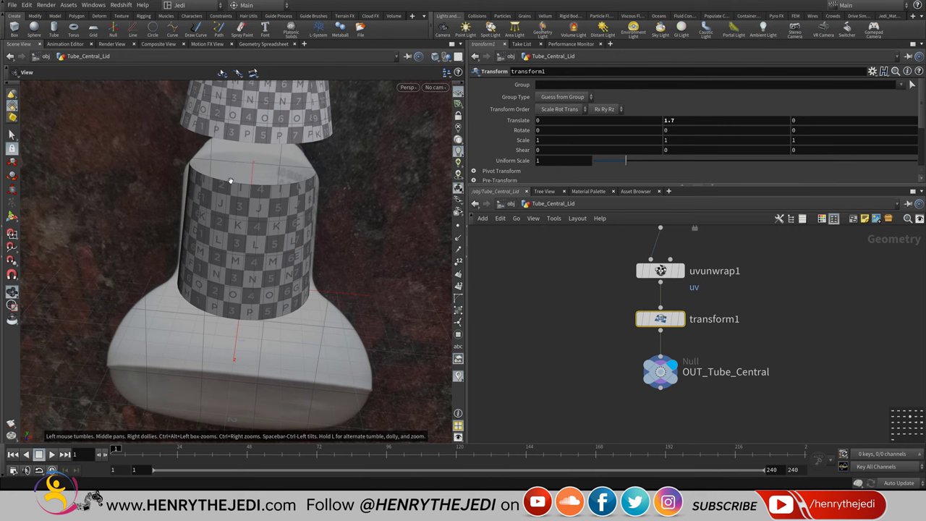
left_click_drag(282, 185, 289, 268)
scroll(303, 246, "up", 5)
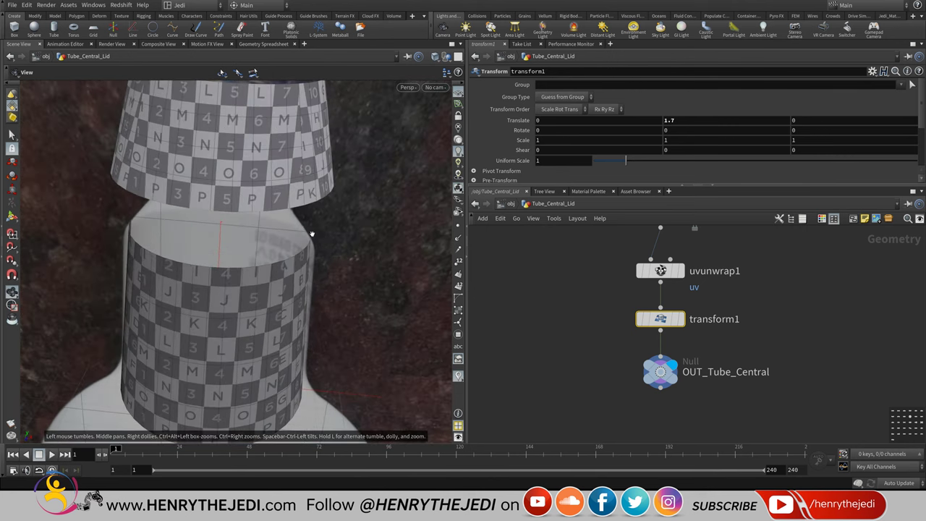
left_click_drag(311, 234, 337, 271)
double_click(696, 122)
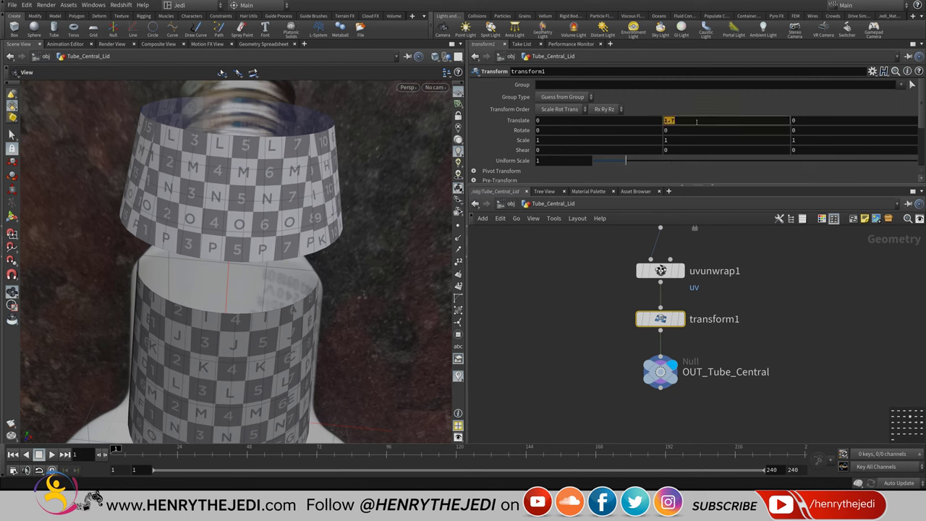
- Replace Translate Y's 1.7 with the partial expression bbox("../")
type("bb")
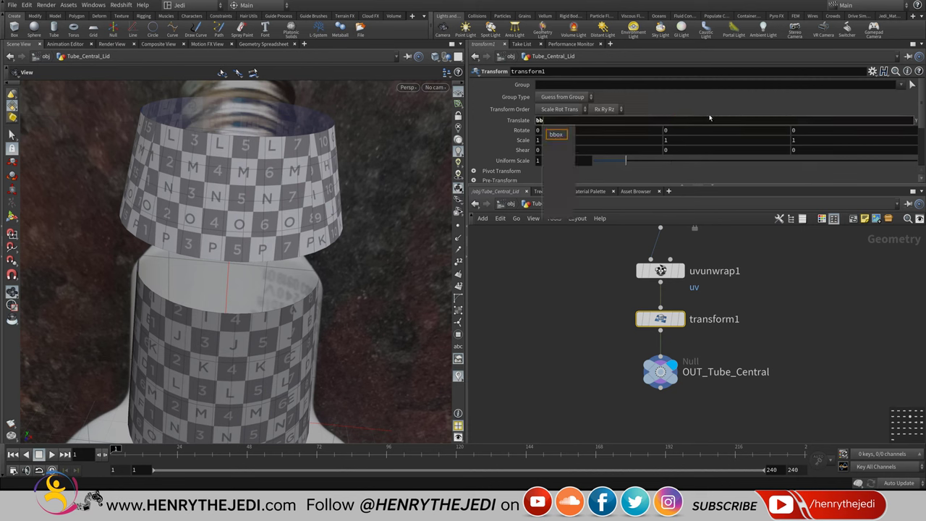
type("ox")
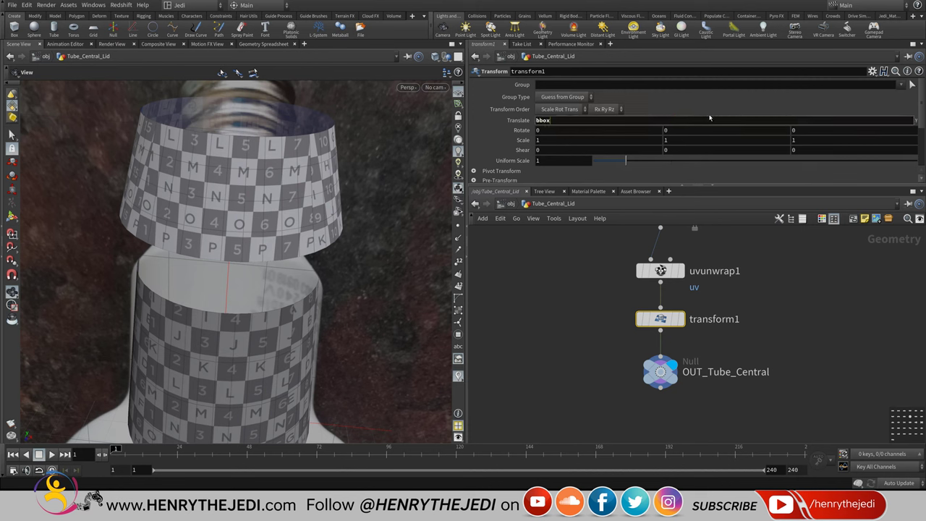
type("()")
type("\"\"")
type("..")
type("/")
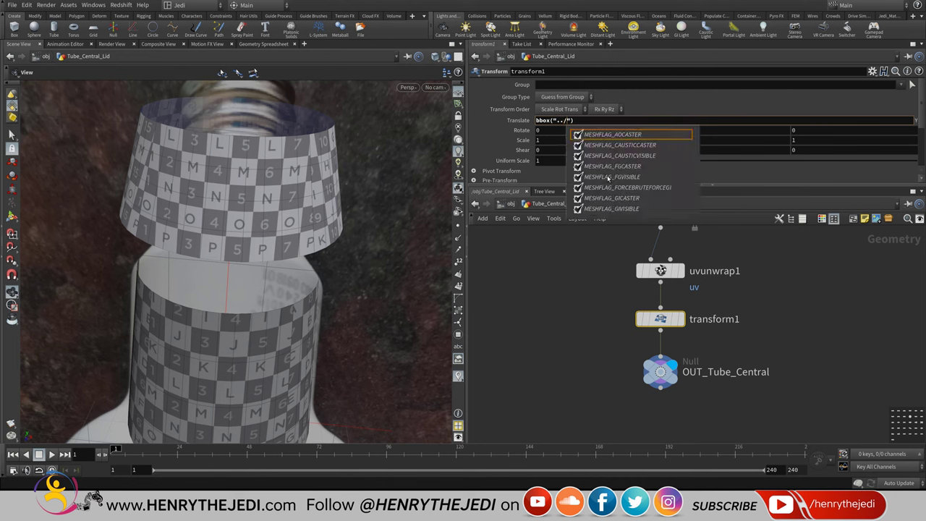
- Extend the bbox path to "../../Tube_Central/" by picking Tube_Central from the autocomplete
key("Down")
key("Down")
key("Down")
key("Down")
key("Down")
key("Down")
key("Down")
key("Down")
key("Down")
key("Down")
key("Down")
key("Down")
key("Down")
key("Down")
key("Down")
key("Down")
key("Down")
key("Down")
key("Down")
key("Down")
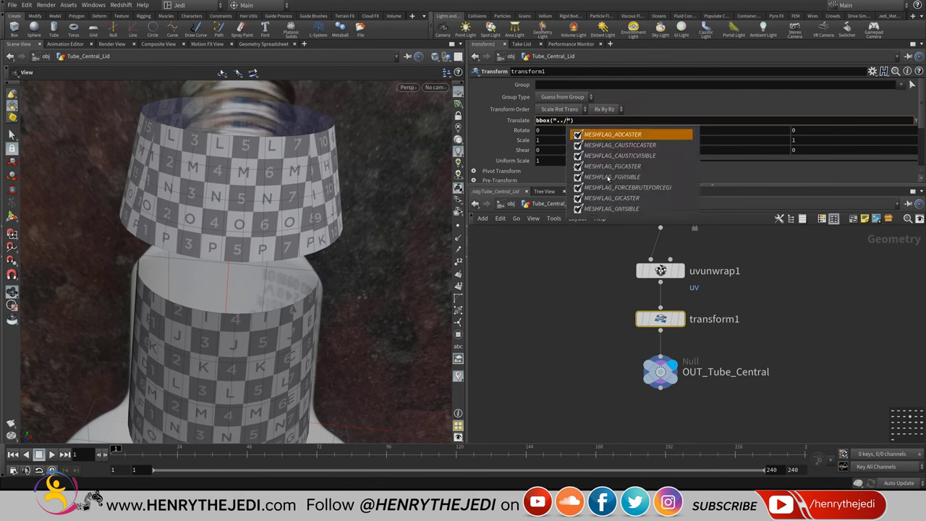
key("Down")
key("Down")
key("Down")
key("Down")
key("Down")
key("Down")
key("Down")
key("Down")
key("Down")
key("Down")
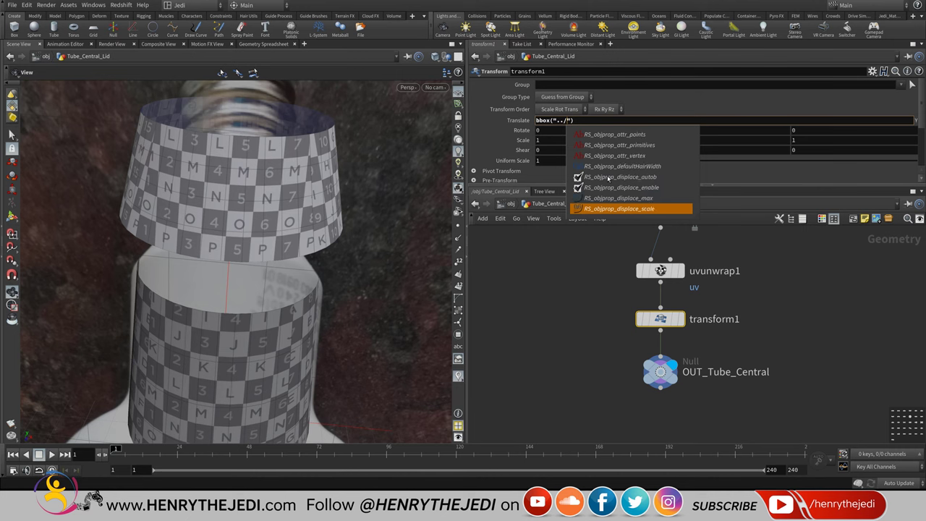
key("Down")
key("Down")
key("Down")
key("Down")
key("Down")
key("Down")
key("Down")
key("Down")
key("Down")
key("Down")
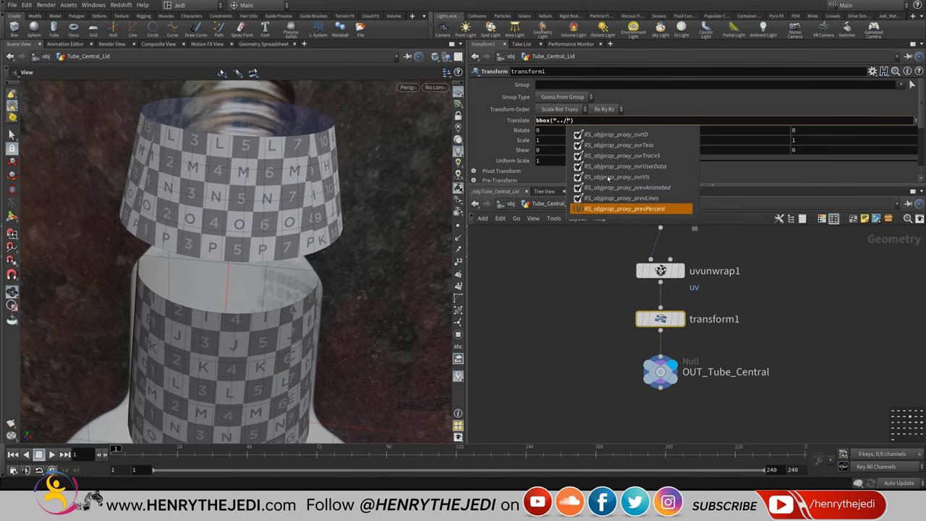
key("Down")
key("Down")
key("Down")
key("Down")
key("Down")
key("Down")
key("Down")
key("Down")
key("Down")
key("Down")
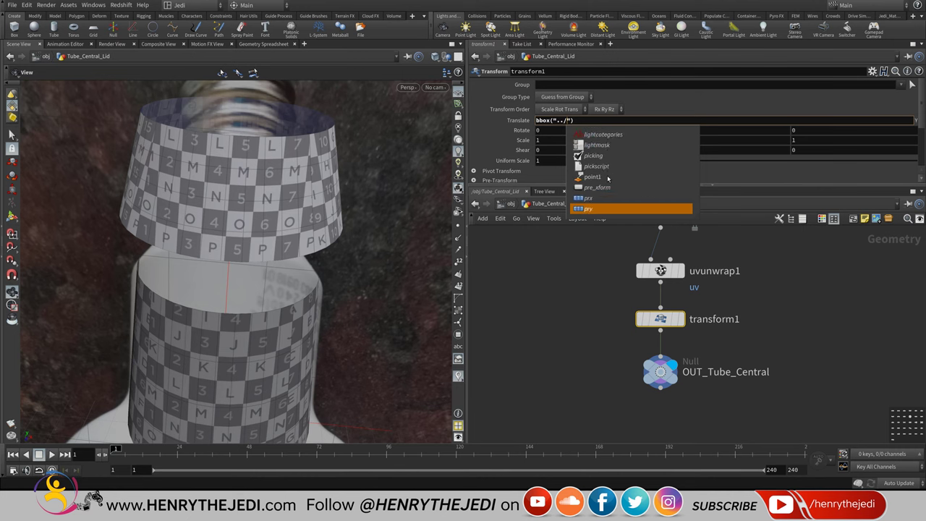
key("Down")
key("Down")
key("Down")
key("Down")
key("Down")
key("Down")
key("Down")
key("Down")
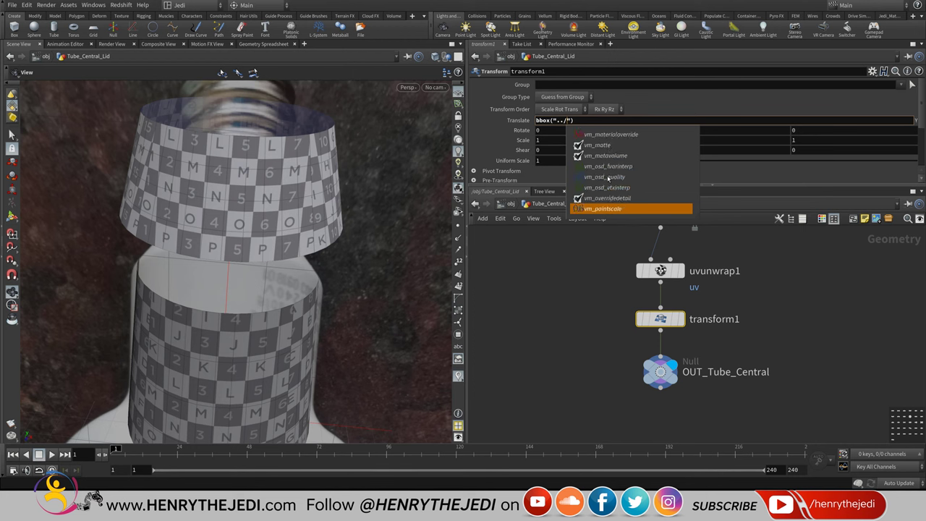
key("Up")
key("Up")
key("Up")
key("Up")
key("Up")
key("Up")
key("Up")
key("Up")
key("Up")
key("Up")
key("Up")
key("Up")
key("Up")
key("Up")
key("Up")
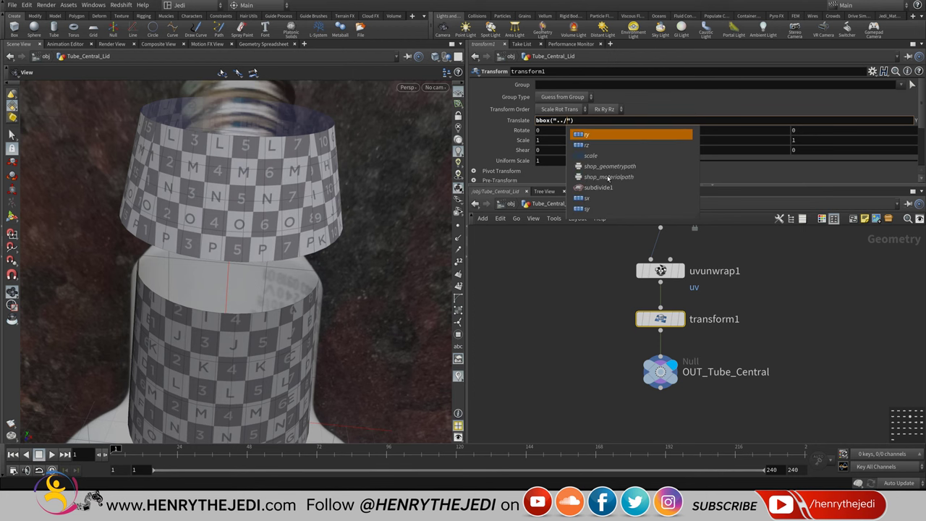
key("Down")
key("Down")
key("Down")
key("Down")
key("Down")
key("Down")
key("Down")
key("Down")
key("Up")
key("Up")
key("Up")
key("Up")
key("Up")
key("Up")
key("Up")
key("Up")
key("Up")
key("Up")
key("Up")
key("Up")
key("Up")
key("Up")
key("Up")
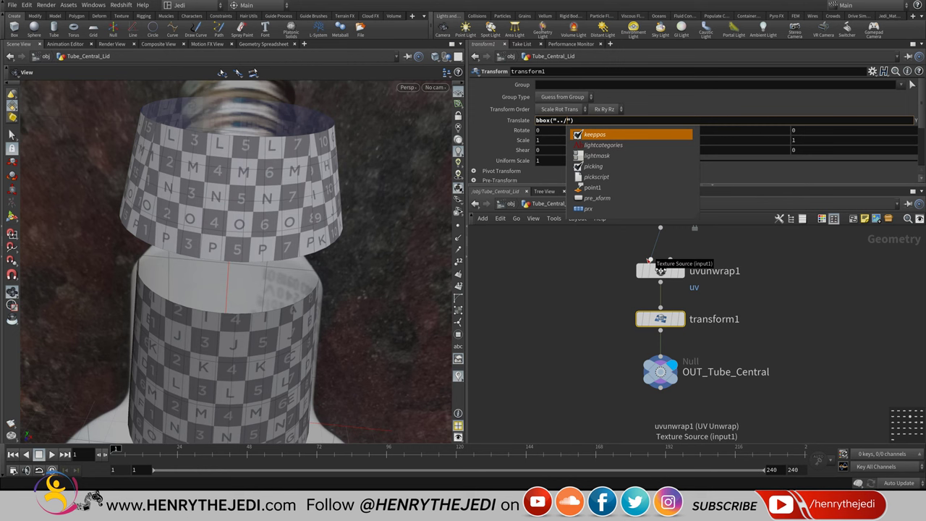
type("../")
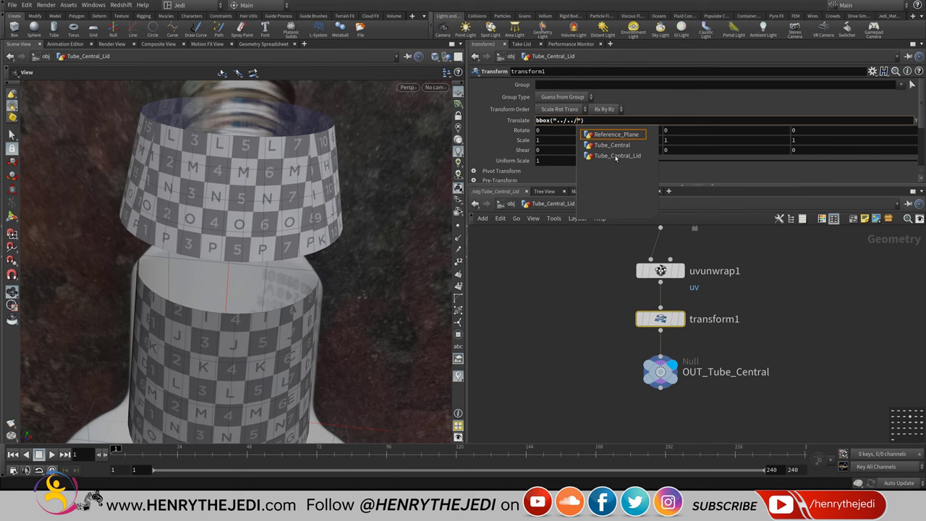
key("Down")
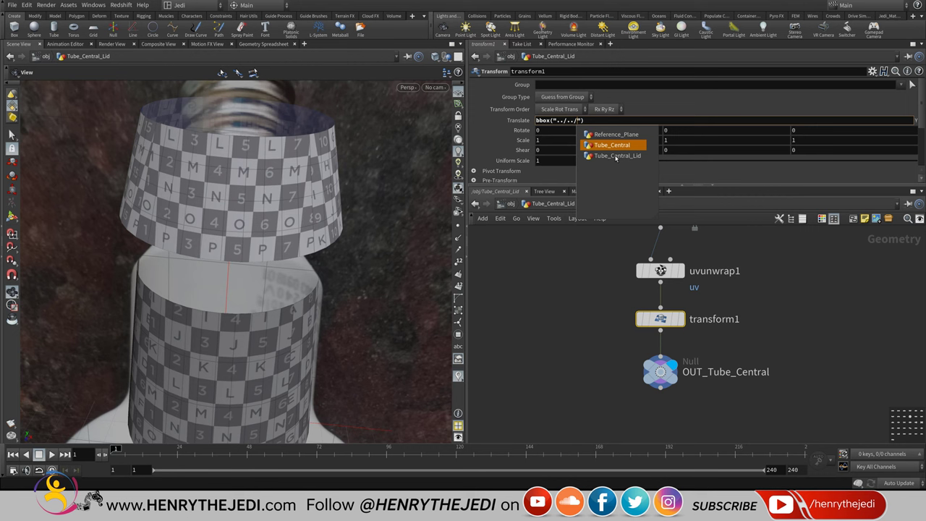
key("Return")
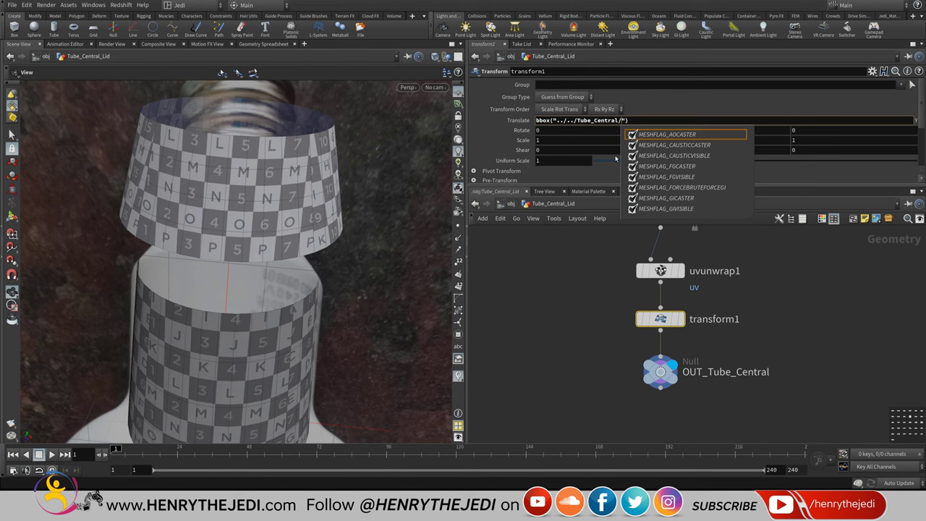
- Complete the bbox path with OUT_Tube_Central and add the D_YMIN argument
type("O")
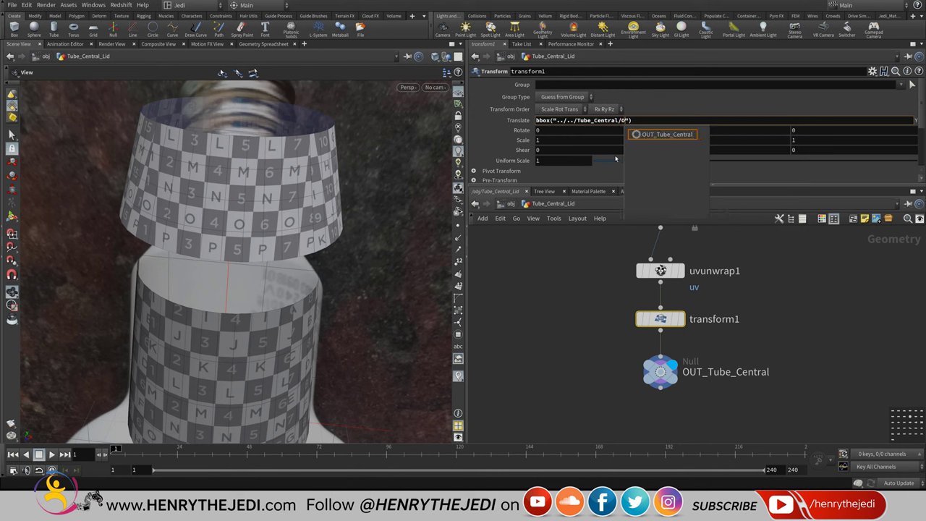
type("U")
key("Down")
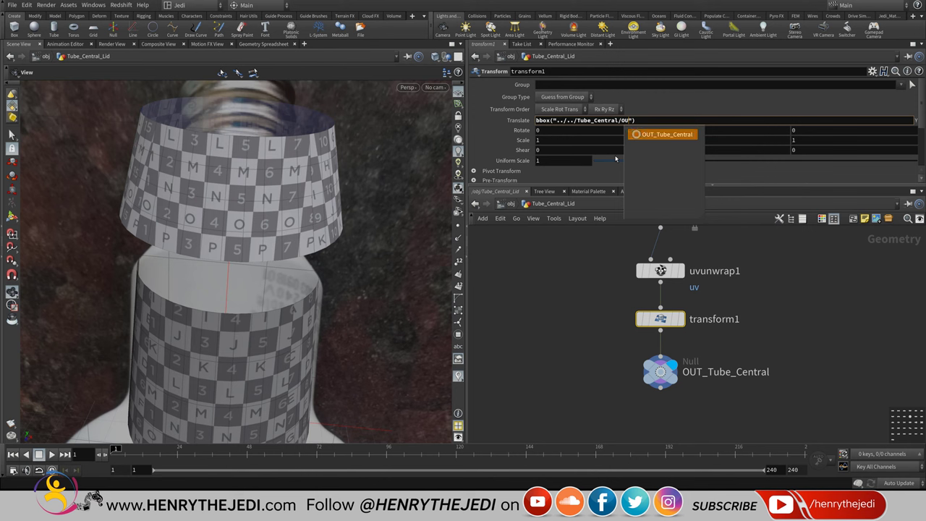
key("Tab")
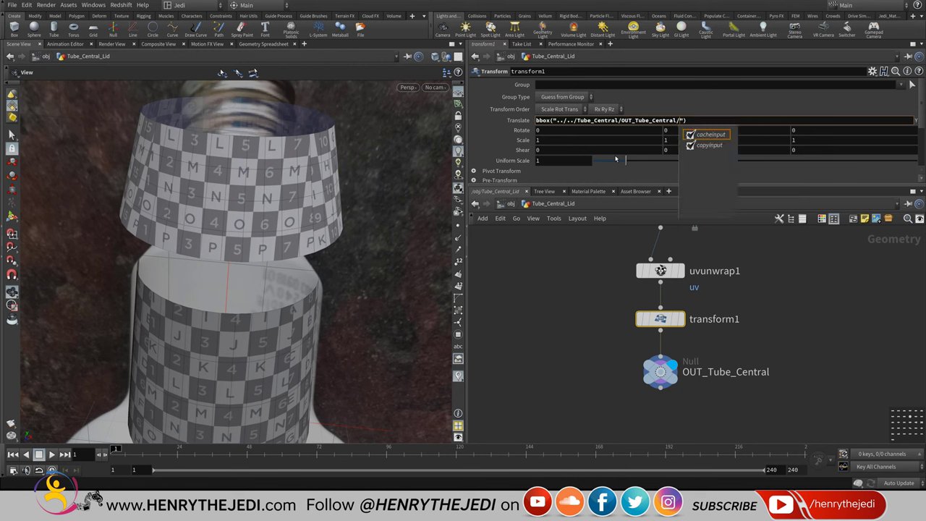
key("Escape")
type(",")
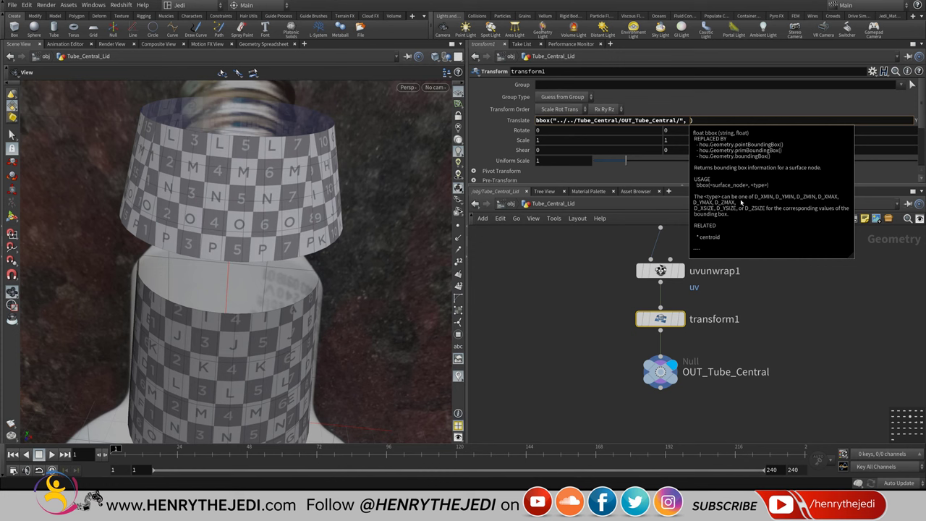
type("D_")
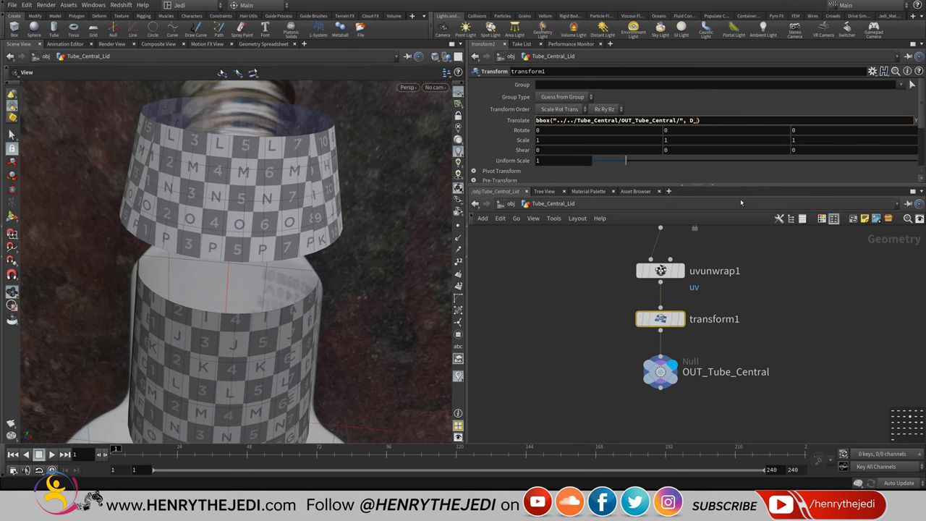
type("YMIN")
- Commit the lid's Translate Y bbox expression and inspect the tube and lid in wireframe
key("Return")
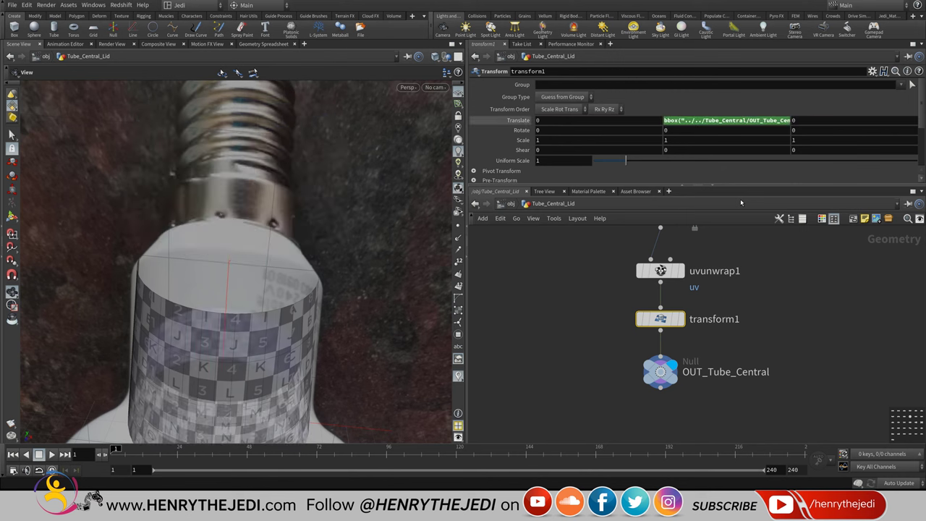
left_click_drag(378, 281, 269, 242)
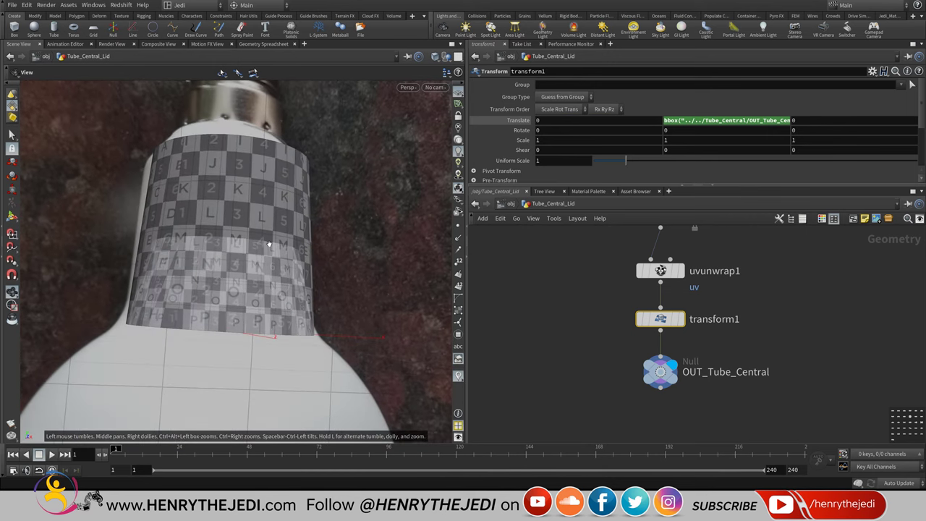
left_click(435, 56)
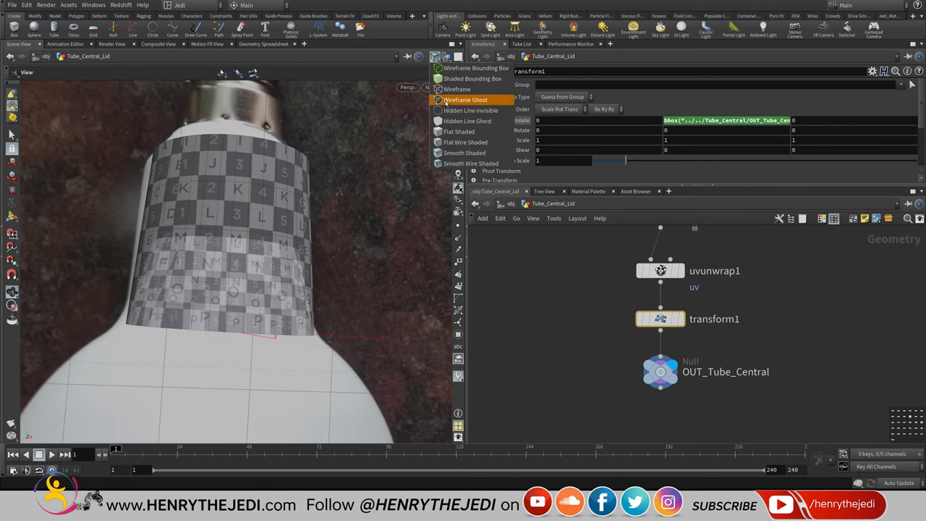
left_click(457, 89)
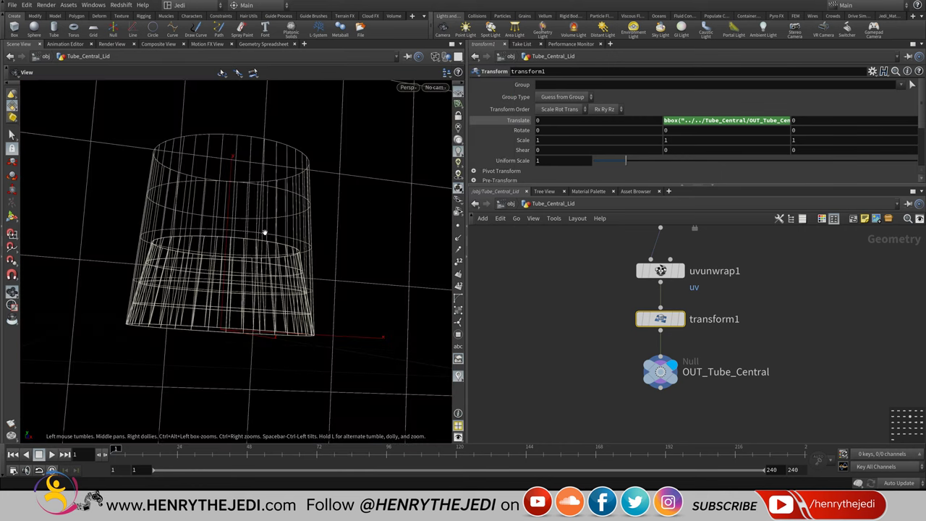
mouse_move(264, 233)
left_mouse_down()
mouse_move(250, 263)
mouse_move(218, 209)
mouse_move(214, 234)
mouse_move(162, 306)
left_mouse_up()
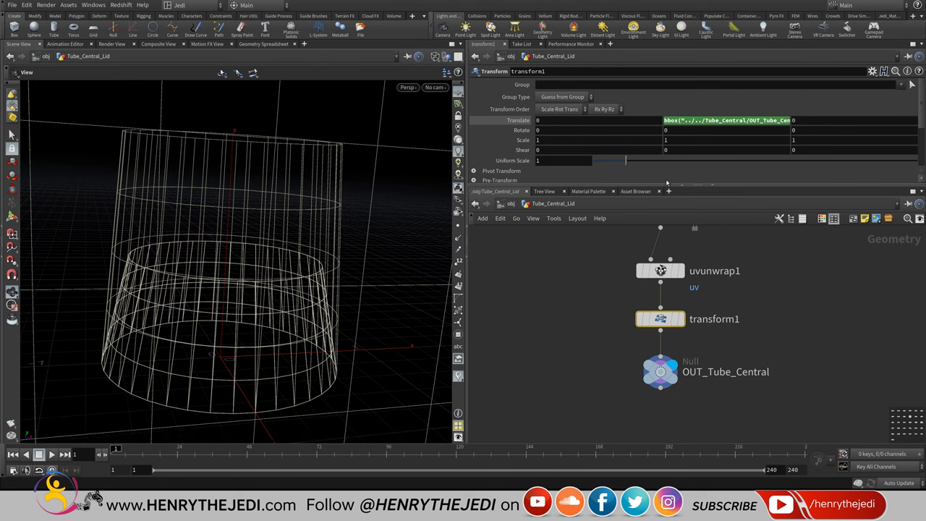
left_click(735, 123)
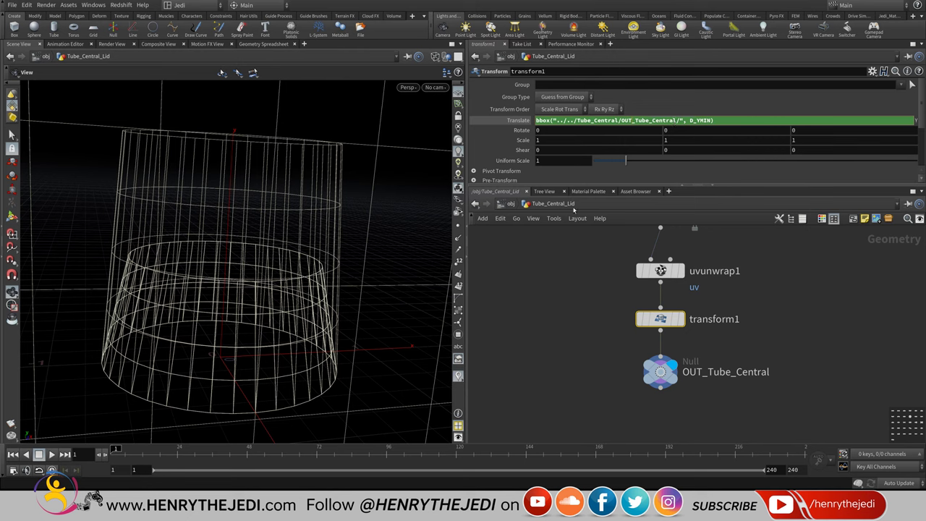
- Rename OUT_Tube_Central to OUT_Tube_Central_new_name and confirm the lid's Translate expression follows it
left_click(513, 206)
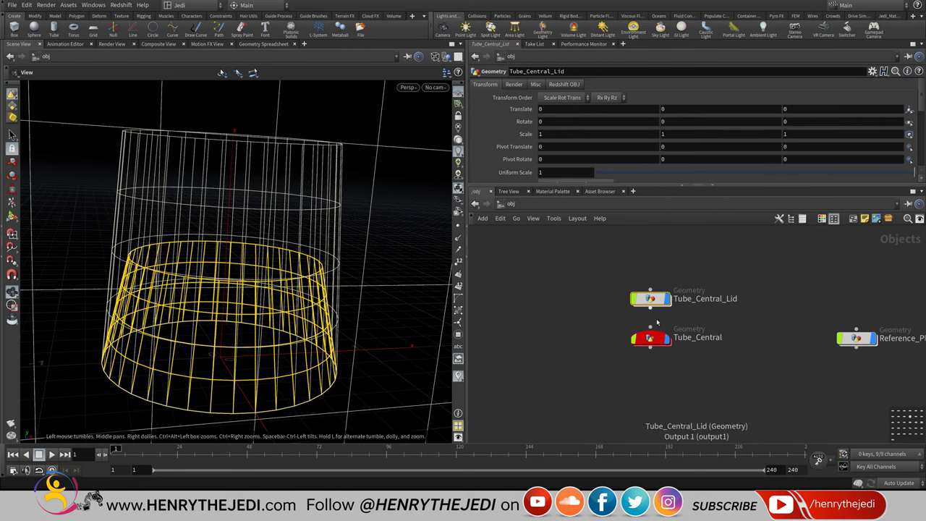
double_click(650, 340)
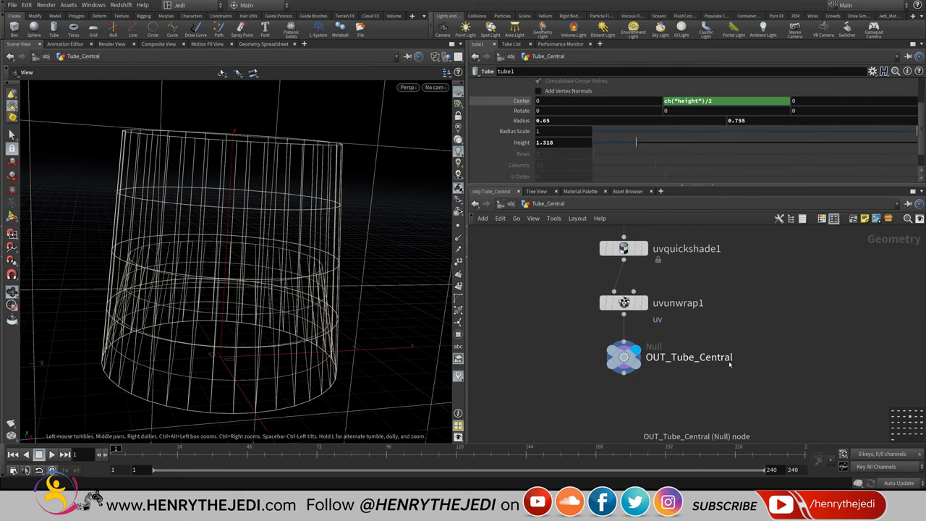
double_click(676, 357)
type("_new_name")
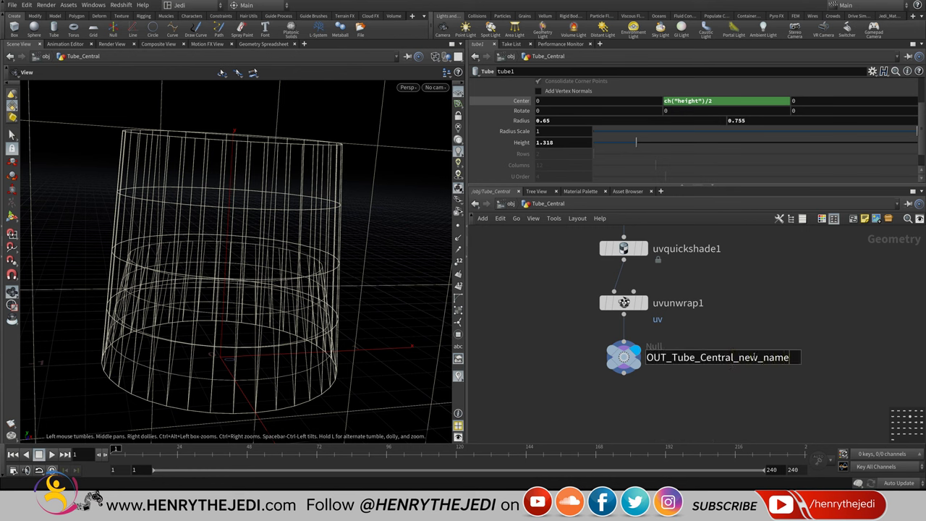
key("Return")
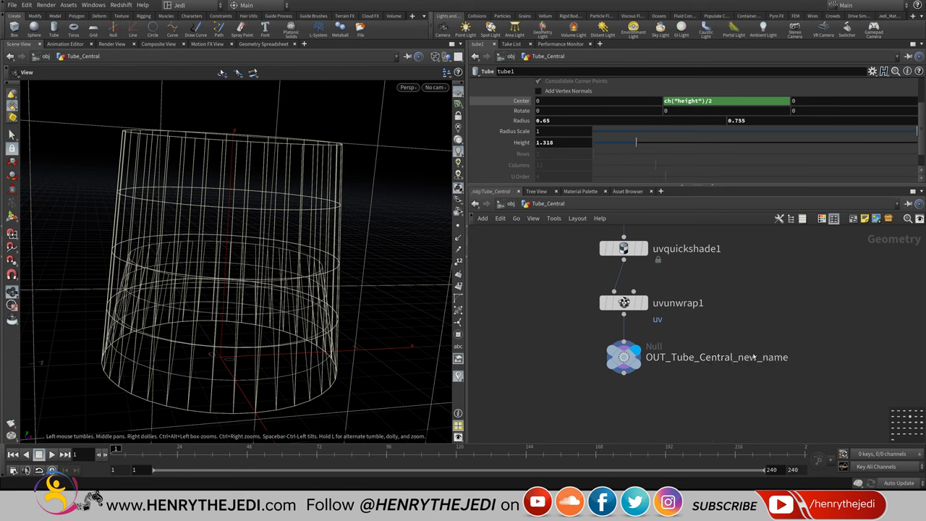
left_click(510, 205)
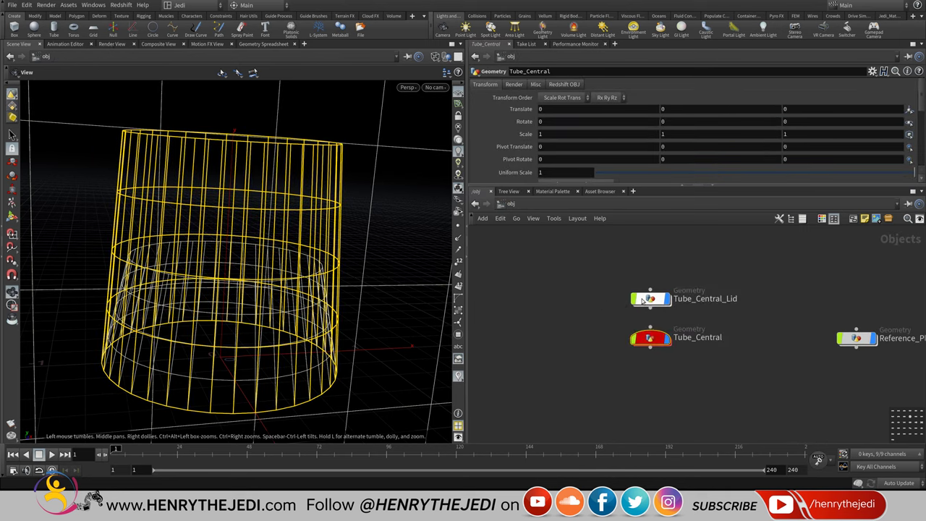
double_click(649, 296)
left_click(731, 120)
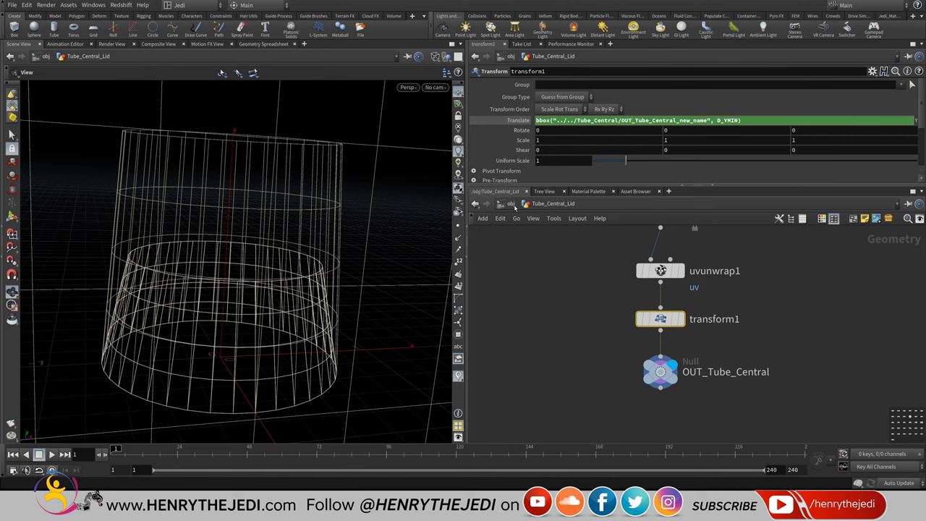
left_click(511, 204)
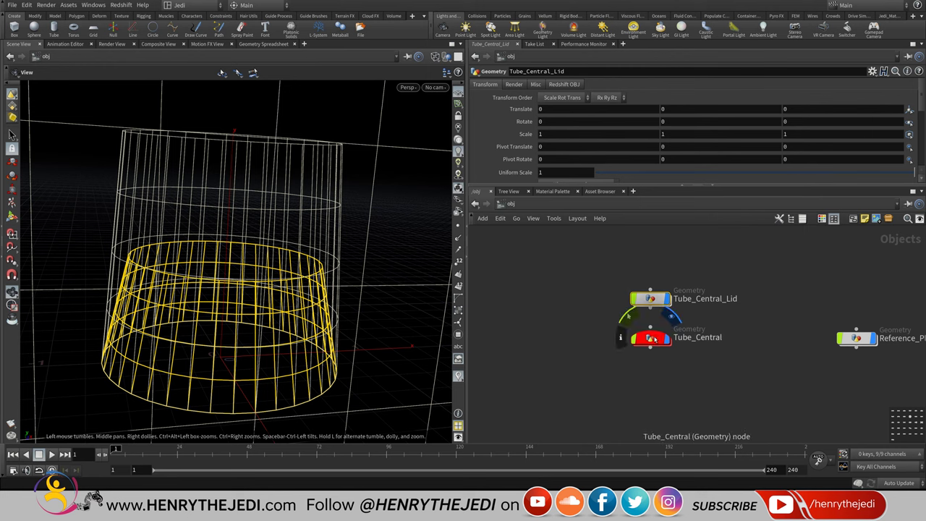
- Restore the output null's name to OUT_Tube_Central and return to /obj
double_click(651, 338)
double_click(746, 358)
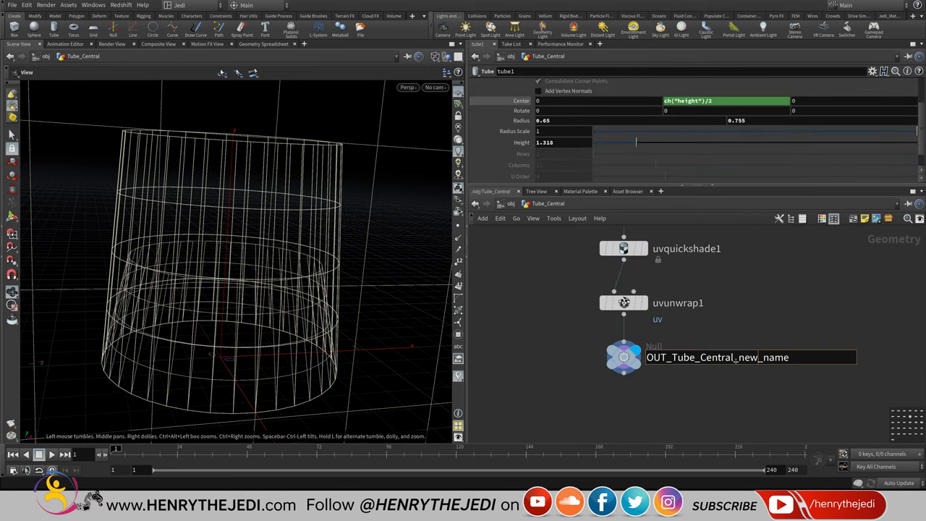
left_click_drag(735, 359, 866, 348)
key("BackSpace")
key("Return")
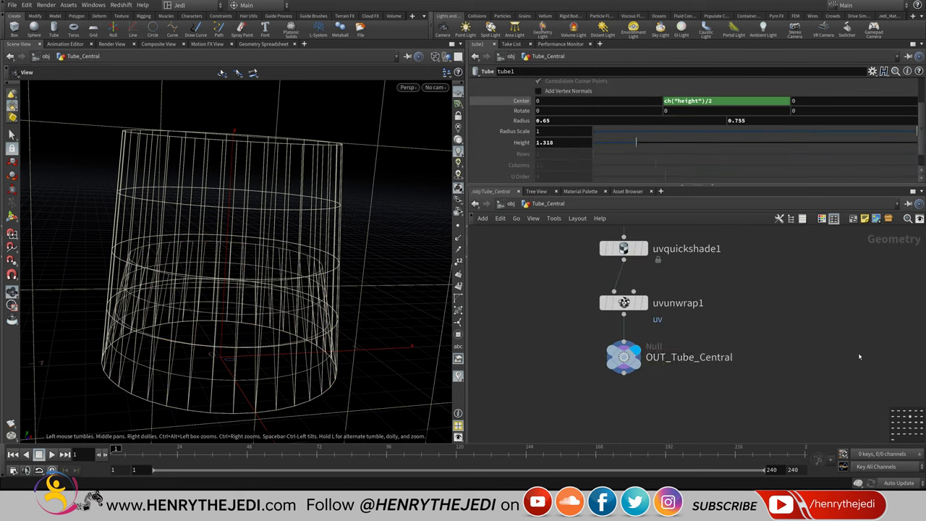
left_click(511, 204)
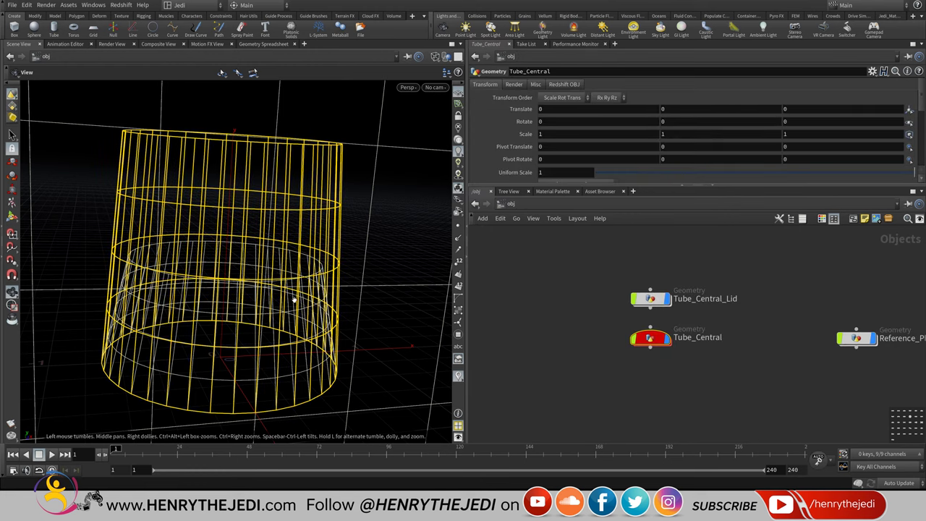
- In Tube_Central_Lid's transform1, change the Translate Y bbox expression from D_YMIN to D_YMAX
double_click(637, 304)
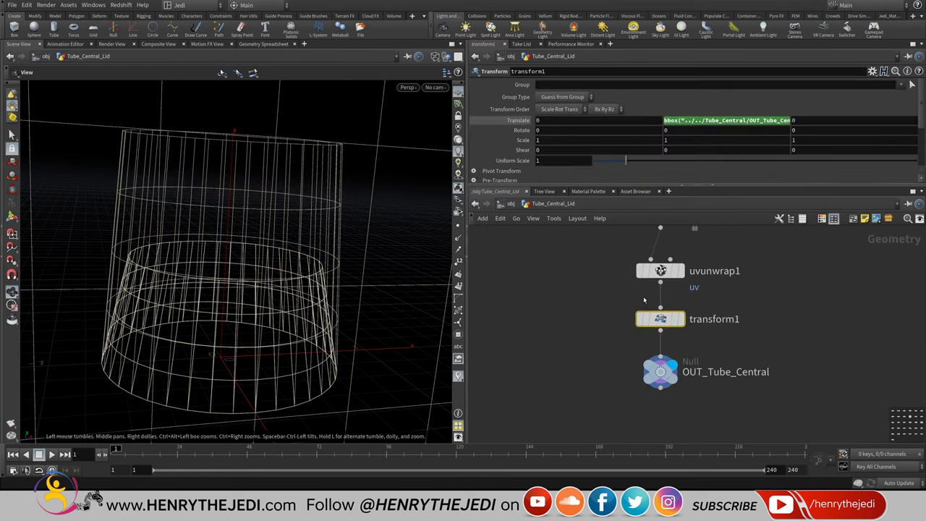
mouse_move(781, 298)
middle_mouse_down()
mouse_move(765, 395)
mouse_move(776, 283)
middle_mouse_up()
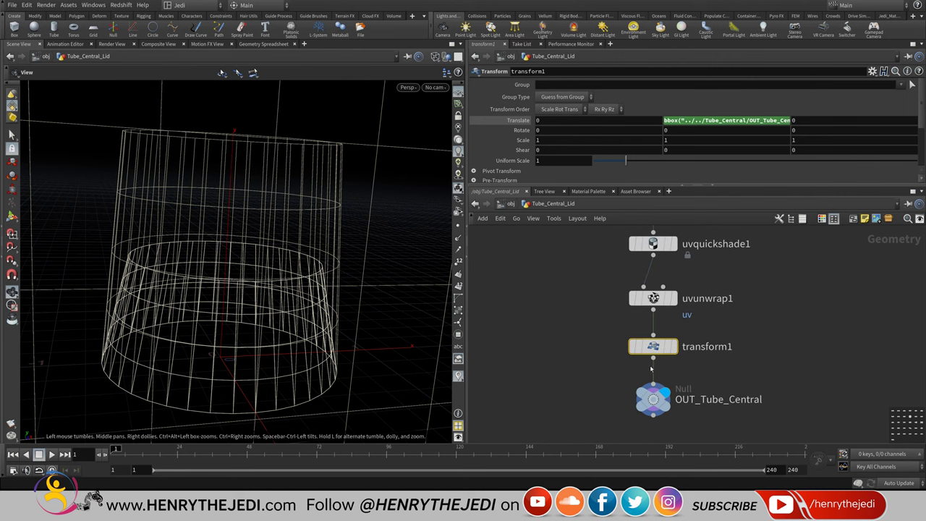
mouse_move(655, 348)
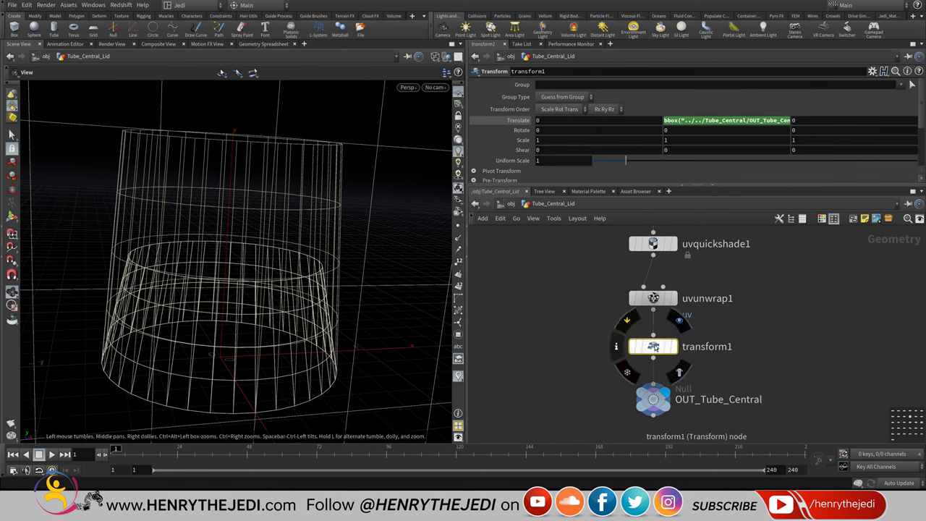
left_click(741, 124)
left_click(695, 120)
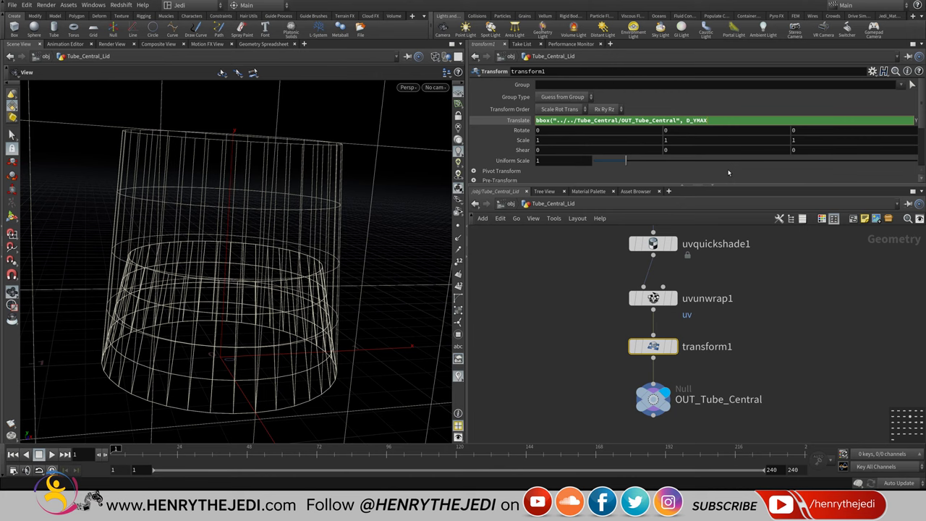
type(")")
key("Return")
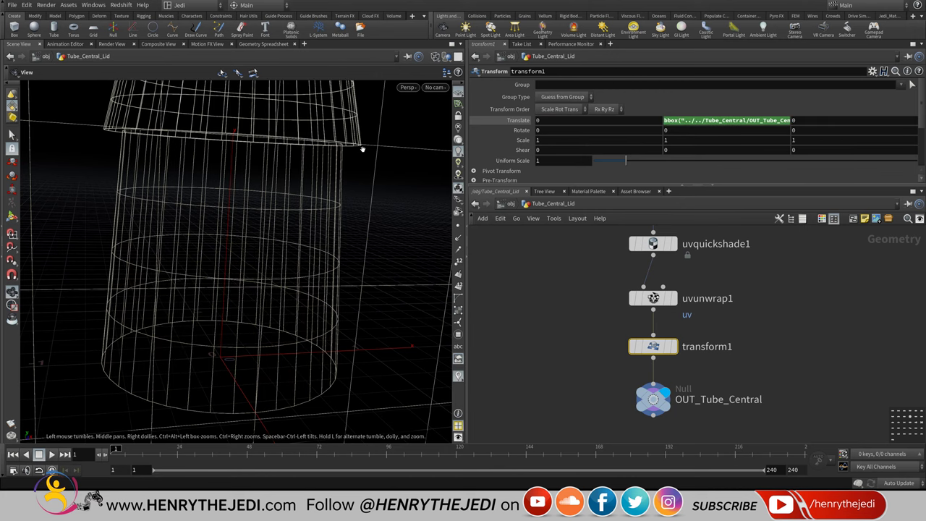
left_click_drag(304, 160, 250, 231)
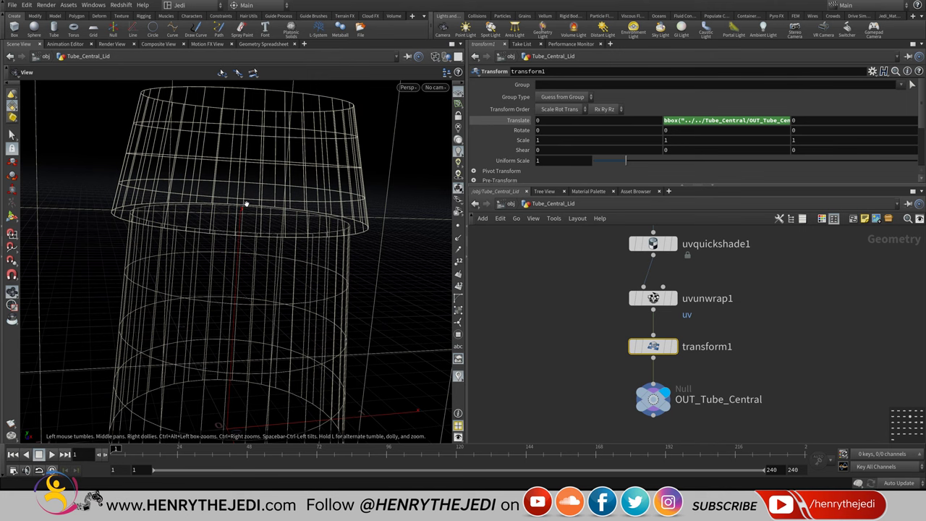
left_click_drag(238, 218, 246, 210)
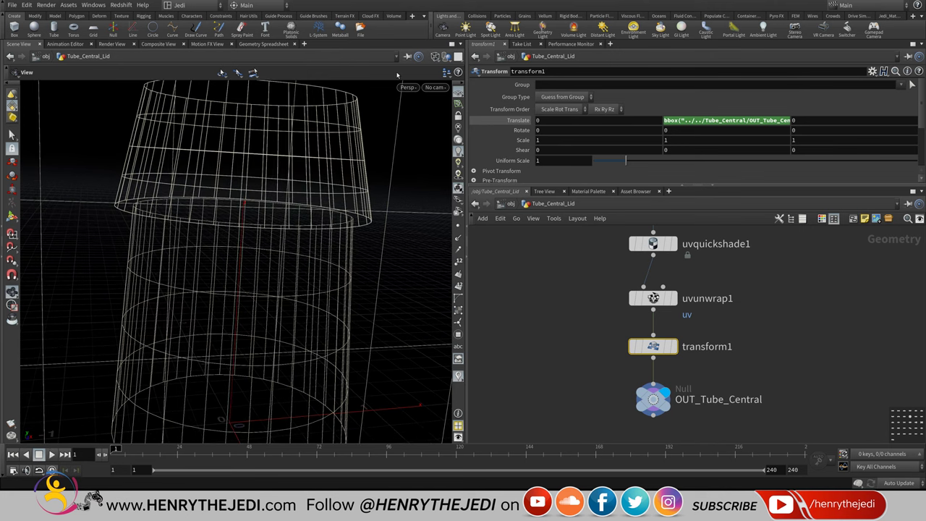
- Switch the viewport to Smooth Shaded and orbit around the lid and tube
left_click(435, 57)
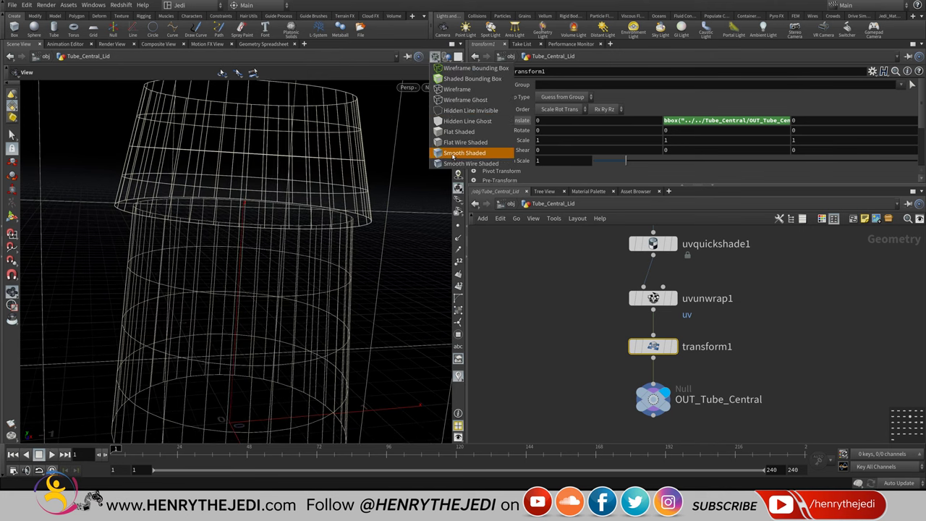
left_click(455, 164)
middle_click_drag(327, 246, 318, 223)
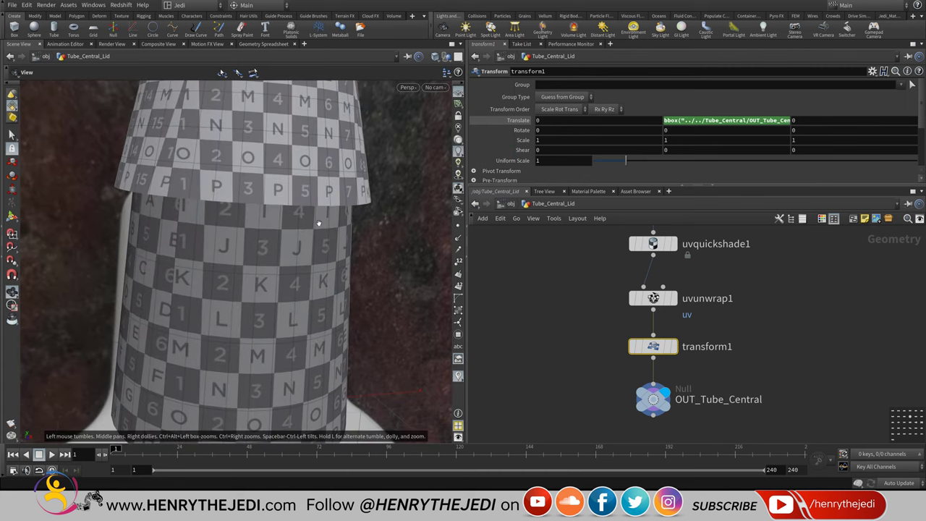
left_click_drag(316, 220, 302, 189)
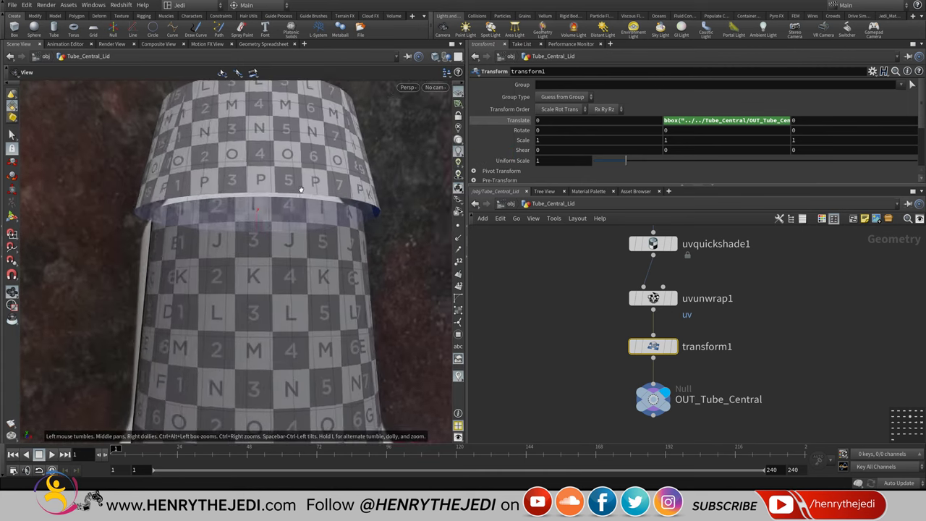
scroll(301, 189, "down", 5)
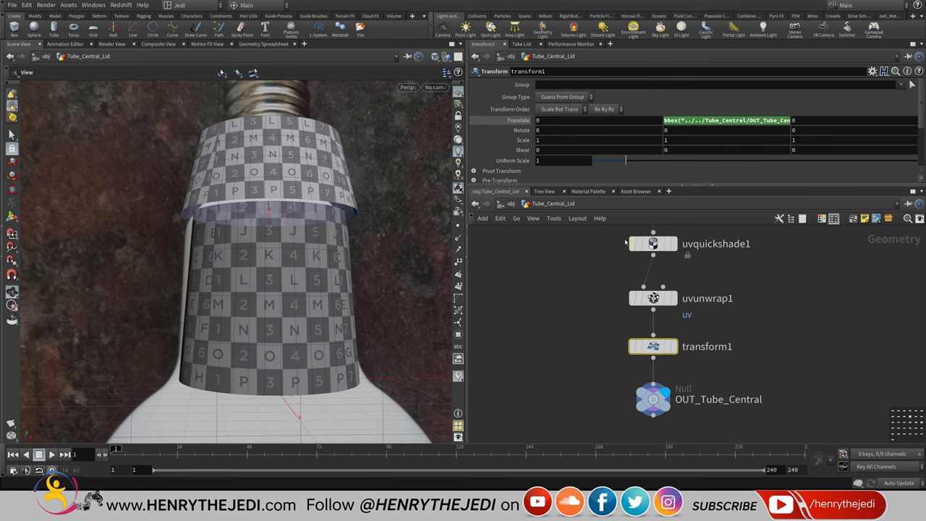
- Test Tube_Central's tube1 Height slider, leave it at 1.318, and return to /obj
left_click(511, 204)
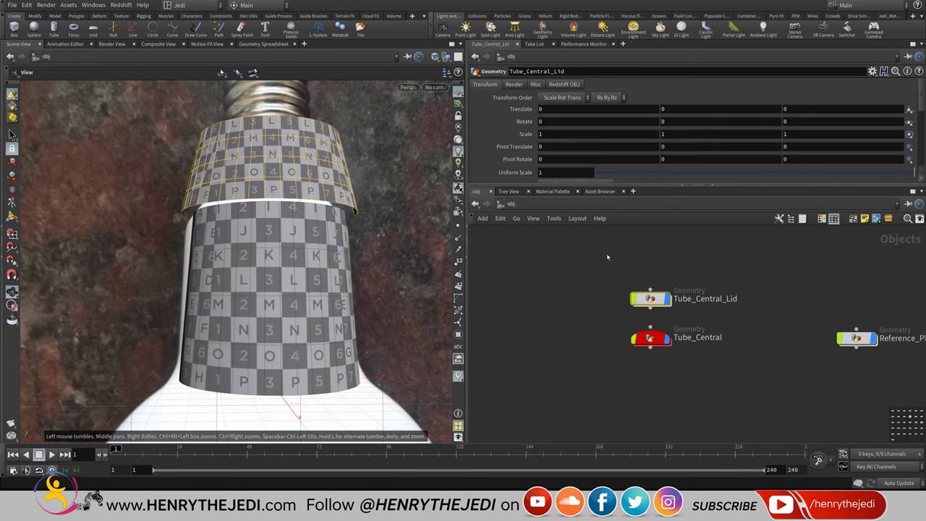
left_click(655, 337)
double_click(657, 338)
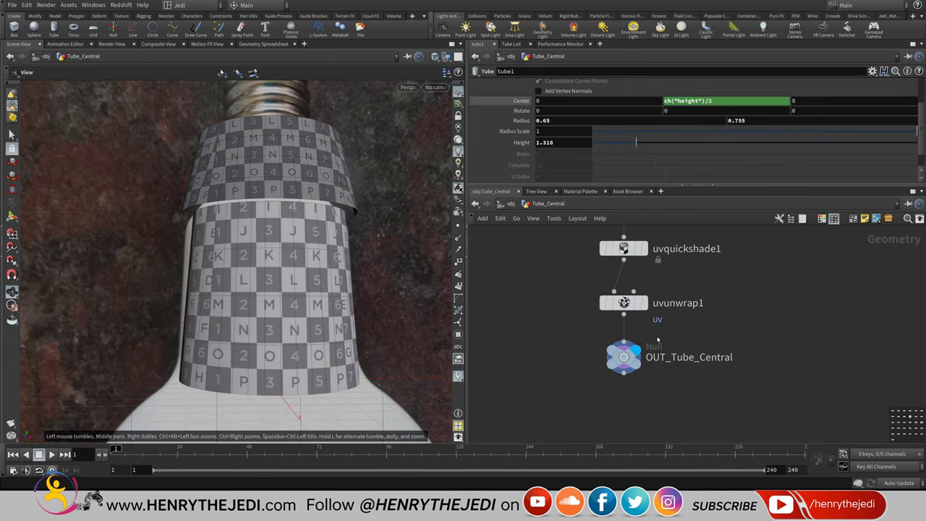
middle_click_drag(771, 315, 762, 427)
scroll(746, 295, "down", 3)
scroll(699, 309, "up", 4)
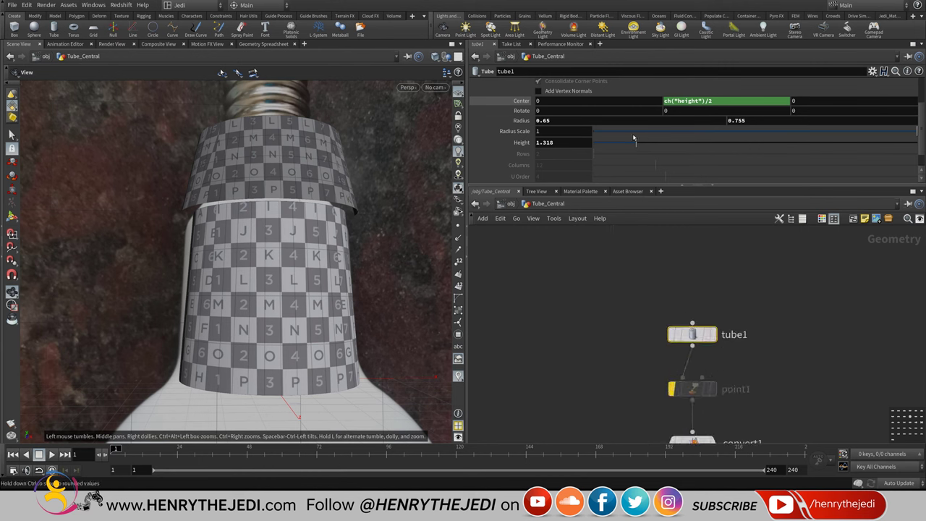
left_click_drag(637, 142, 640, 167)
left_click(513, 205)
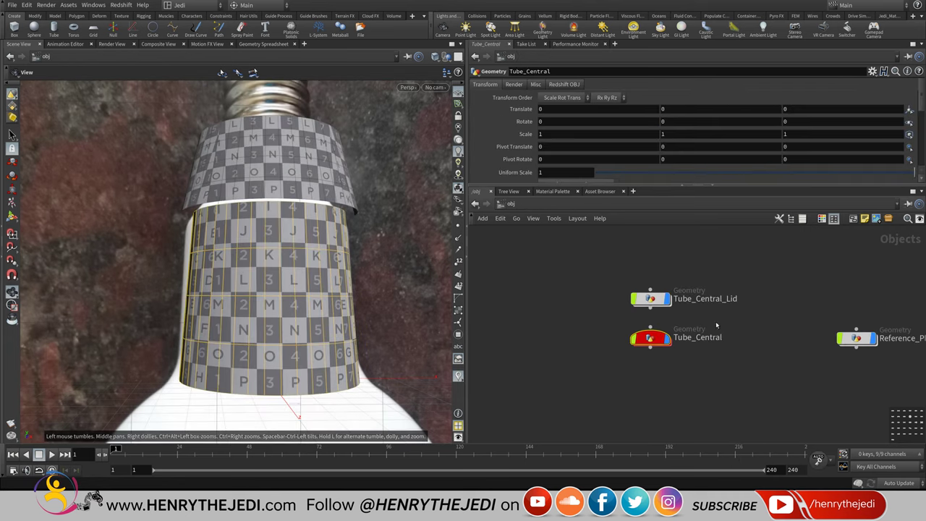
- Enter the Tube_Central_Lid network and save the scene
left_click(650, 300)
double_click(650, 301)
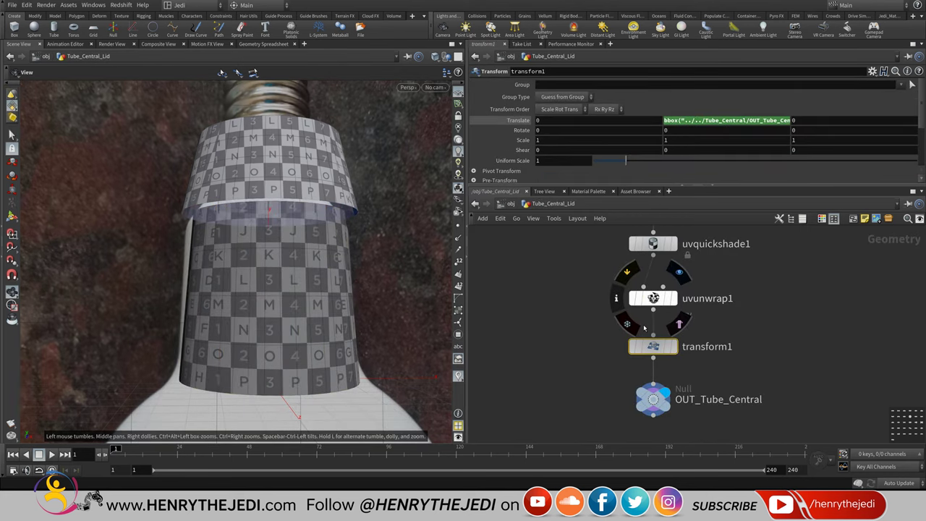
key("ctrl+s")
left_click_drag(343, 171, 302, 215)
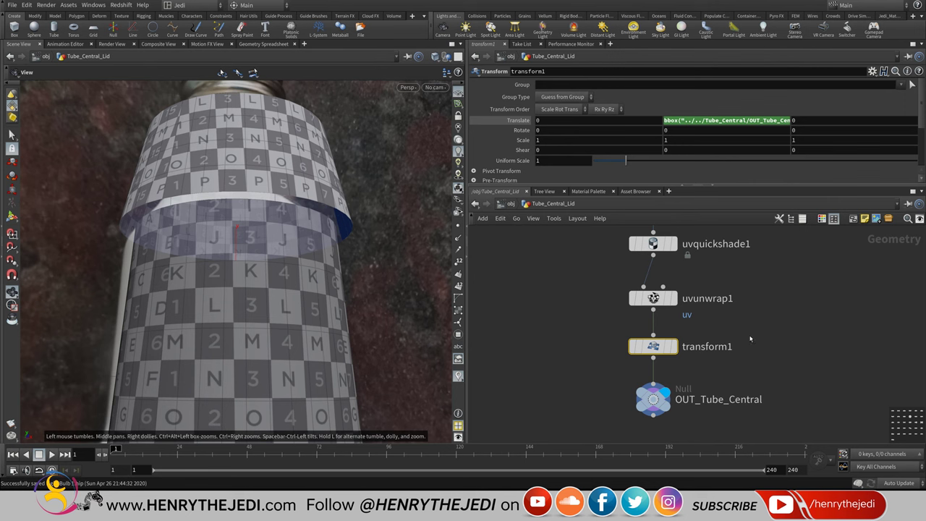
- Change the lid tube1's second Radius expression reference from rad2 to rad1
middle_click_drag(754, 333, 730, 520)
scroll(662, 328, "down", 3)
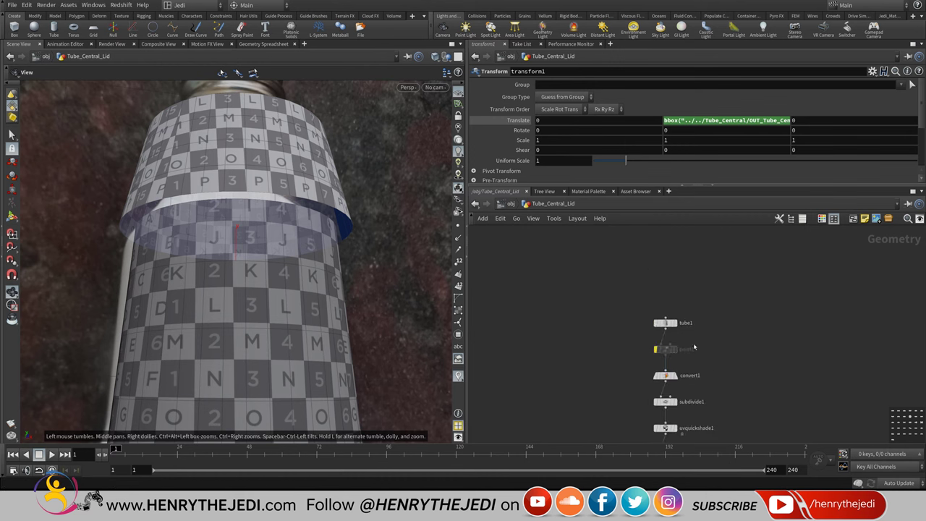
scroll(663, 328, "up", 3)
left_click(661, 324)
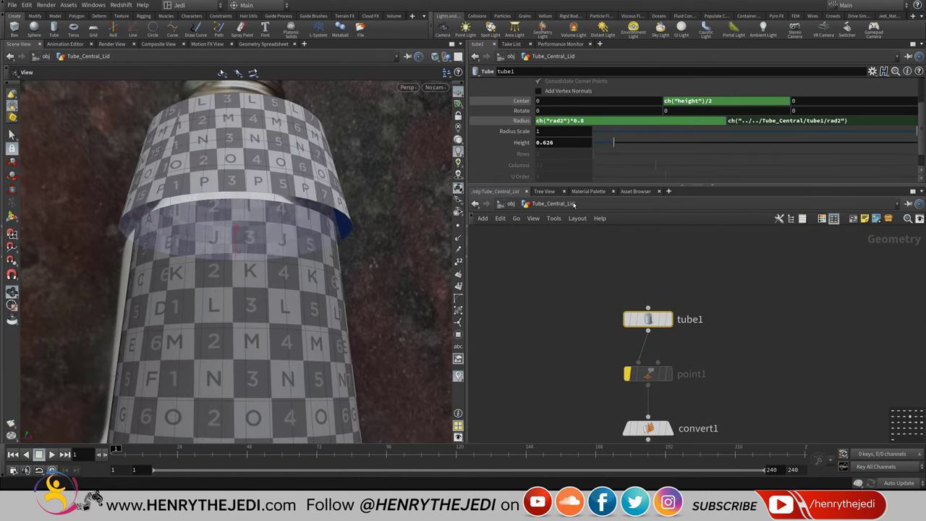
left_click(841, 122)
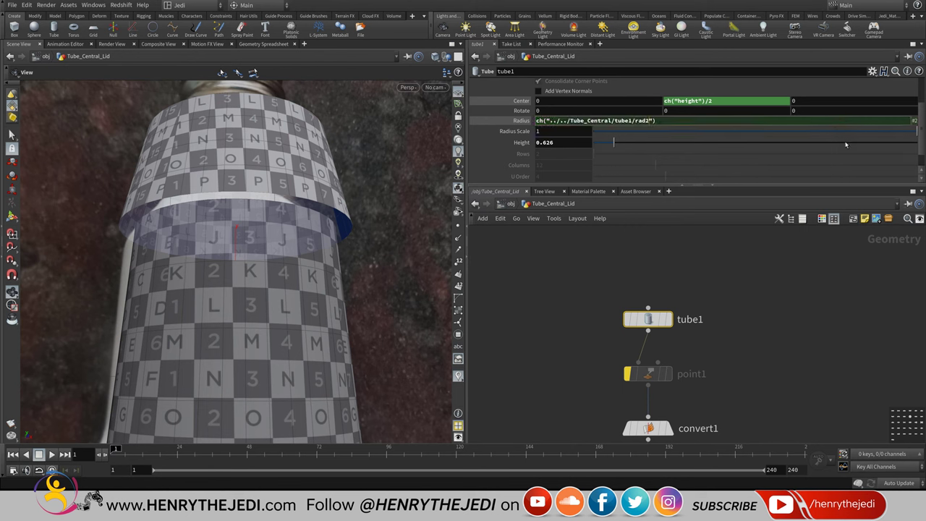
key("BackSpace")
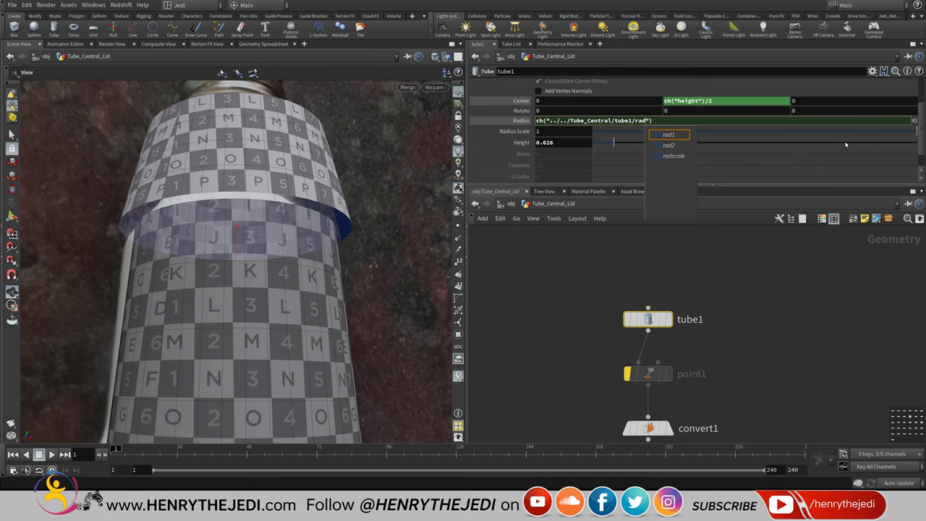
key("Down")
key("Return")
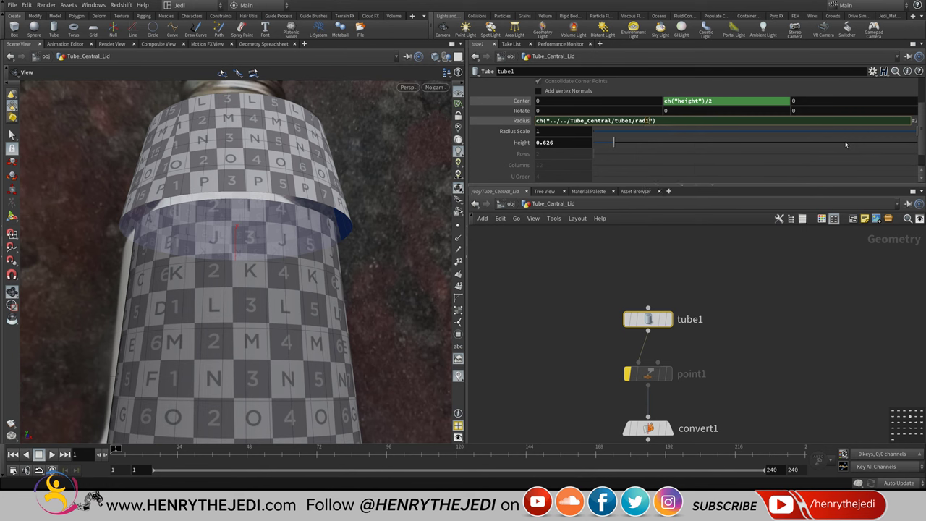
key("Return")
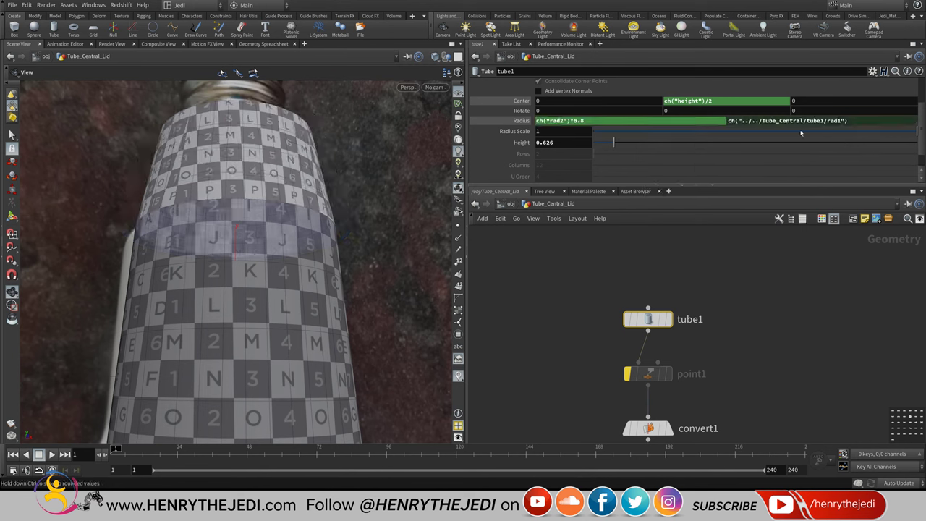
mouse_move(266, 208)
left_mouse_down()
mouse_move(260, 225)
mouse_move(284, 212)
mouse_move(178, 207)
mouse_move(282, 212)
mouse_move(169, 224)
mouse_move(283, 212)
left_mouse_up()
- Switch the viewport to Front view and re-enable the lid's point1 node
left_click(406, 87)
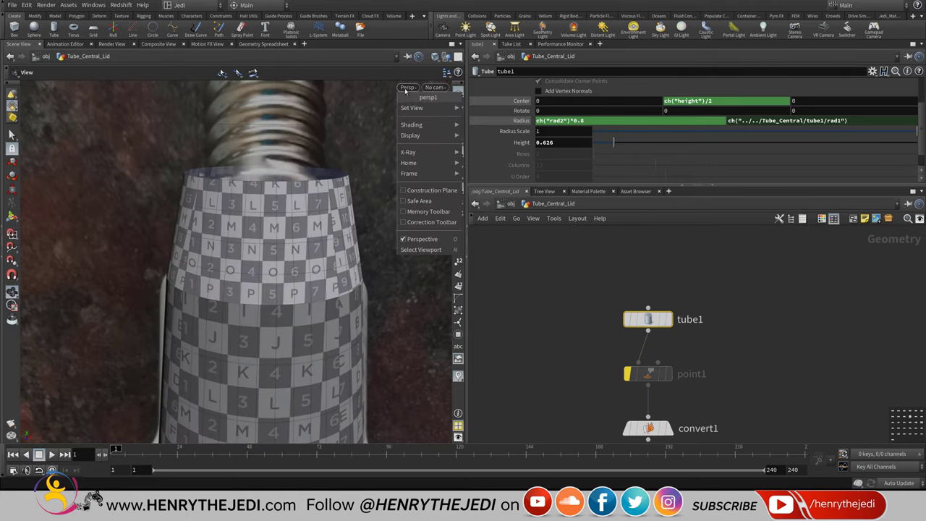
mouse_move(417, 109)
left_click(483, 129)
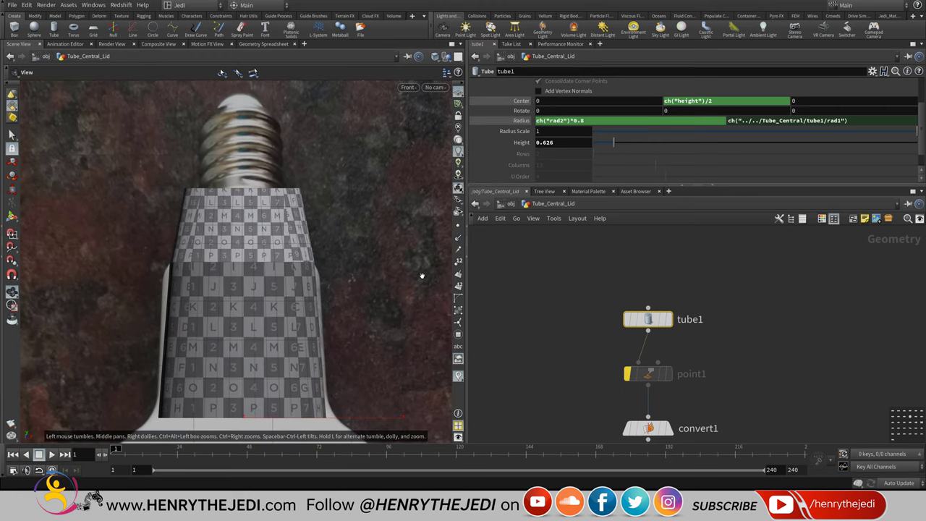
left_click(628, 373)
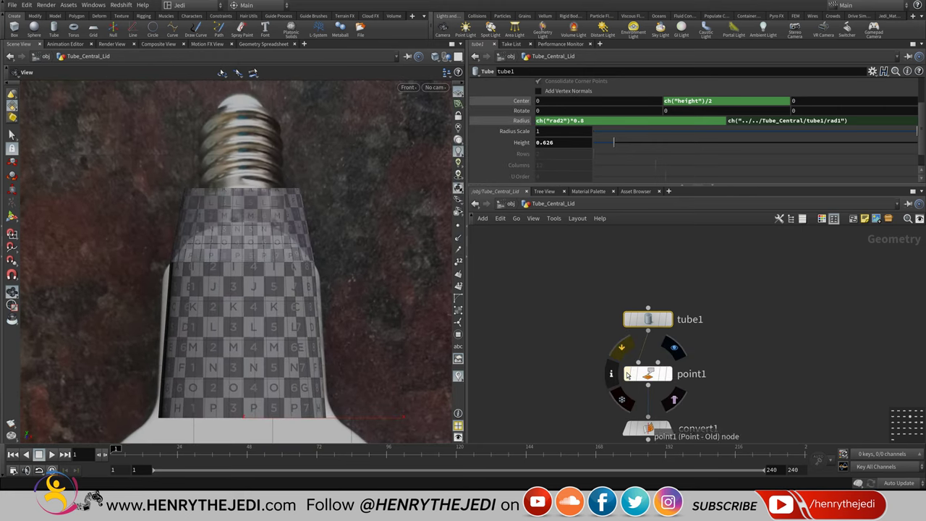
key("h")
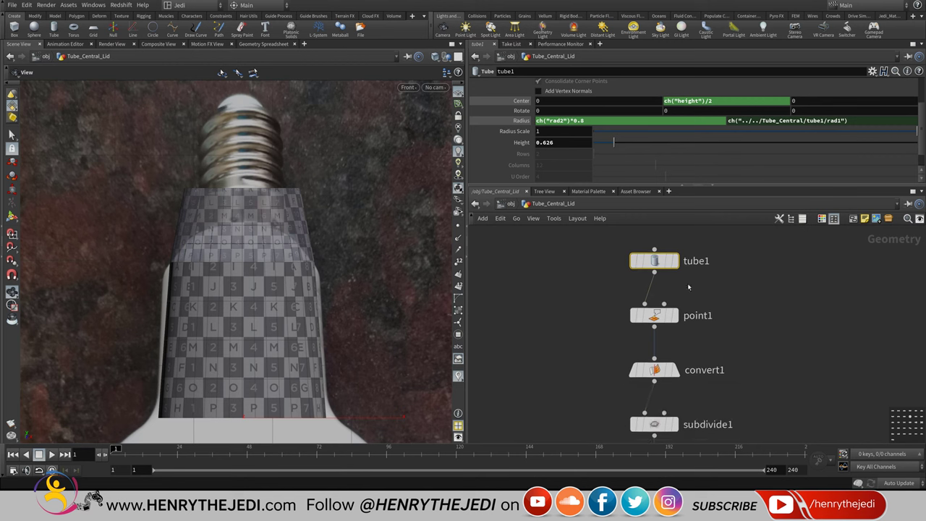
- Set the lid tube's Height to 0.385 and Radius to ch("rad2")*0.613, then save
middle_click_drag(574, 142, 176, 210)
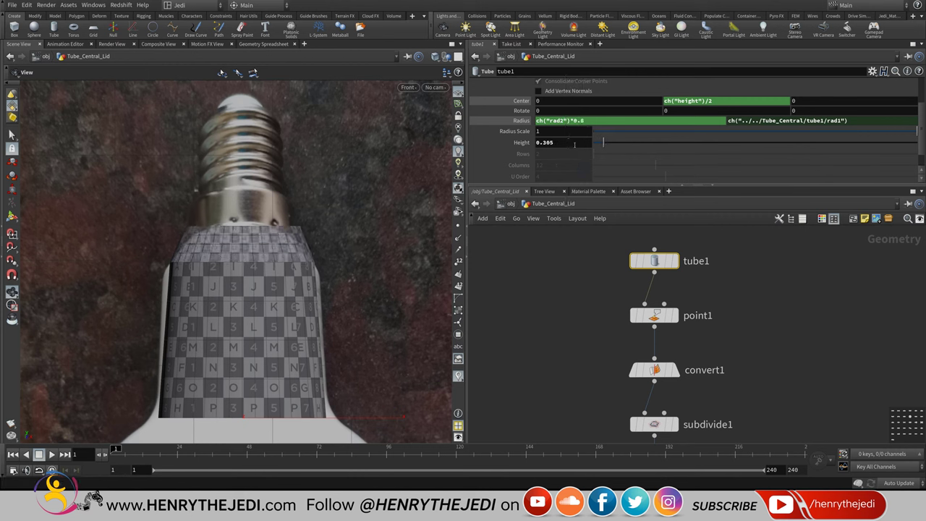
middle_click_drag(592, 121, 608, 158)
key("ctrl+z")
mouse_move(579, 120)
middle_mouse_down()
mouse_move(579, 151)
mouse_move(539, 156)
mouse_move(712, 147)
mouse_move(580, 115)
middle_mouse_up()
key("ctrl+s")
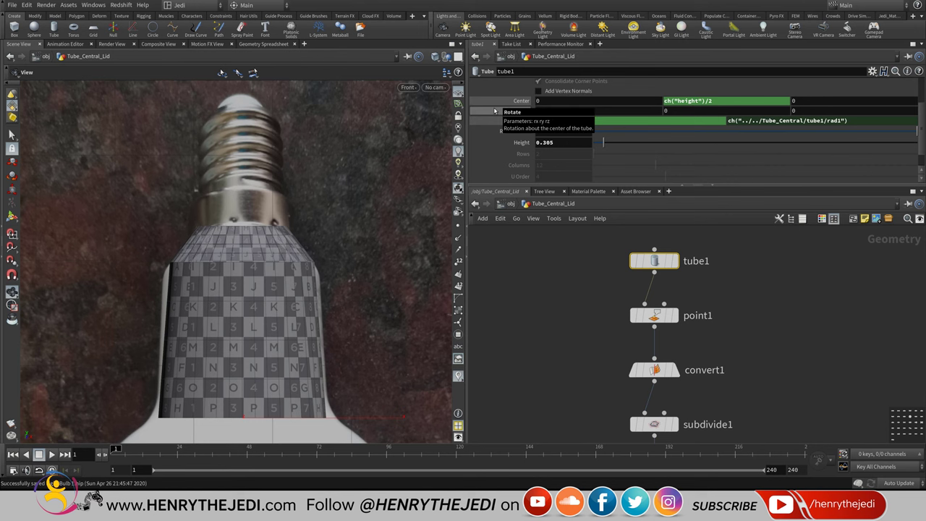
- Pan down the bulb toward the screw base and return to the object level
middle_click_drag(289, 326, 257, 262)
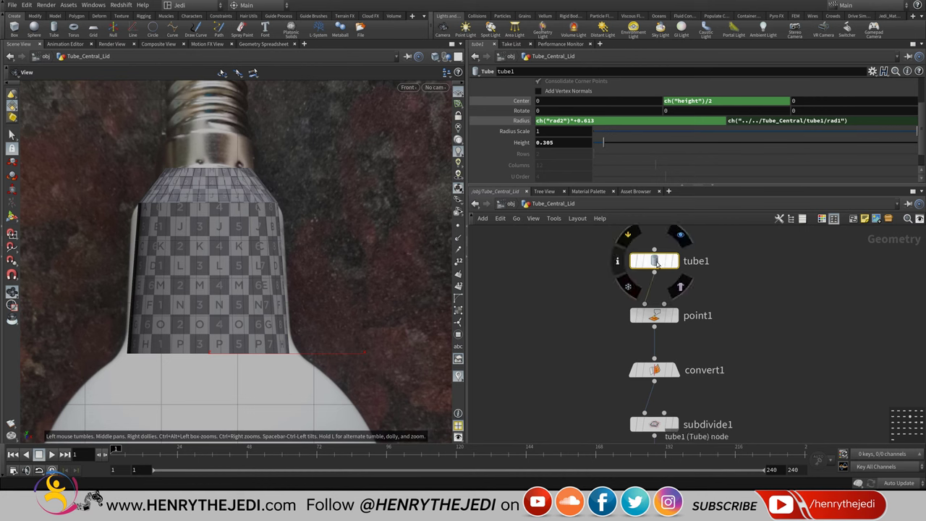
mouse_move(660, 340)
middle_click_drag(241, 209, 225, 308)
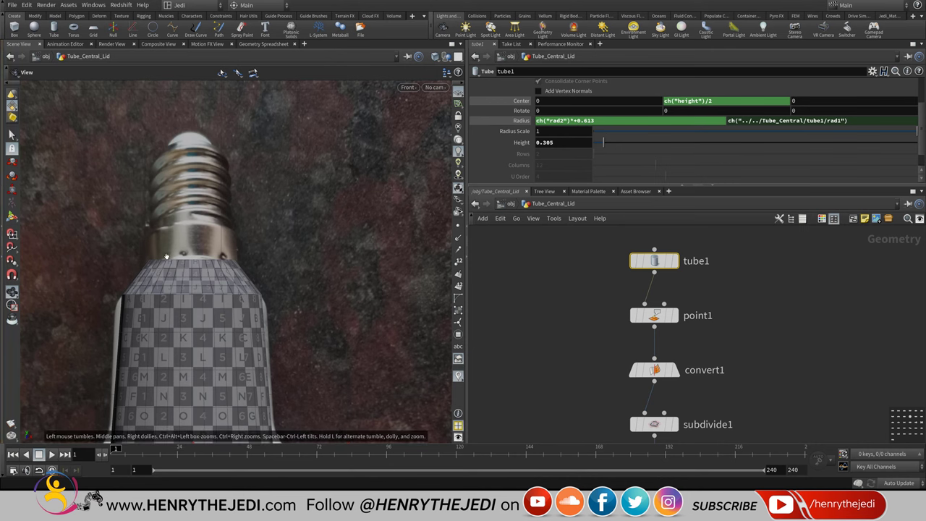
middle_click_drag(204, 255, 200, 310)
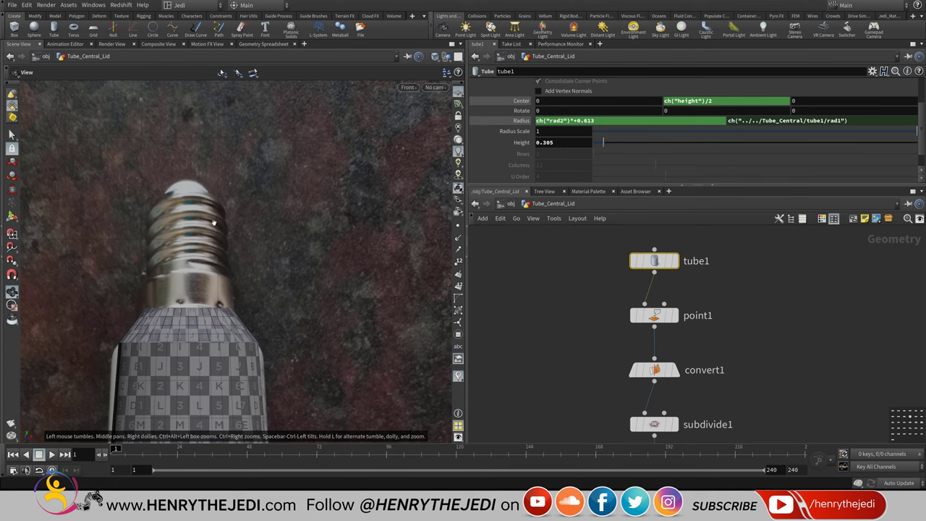
left_click(511, 206)
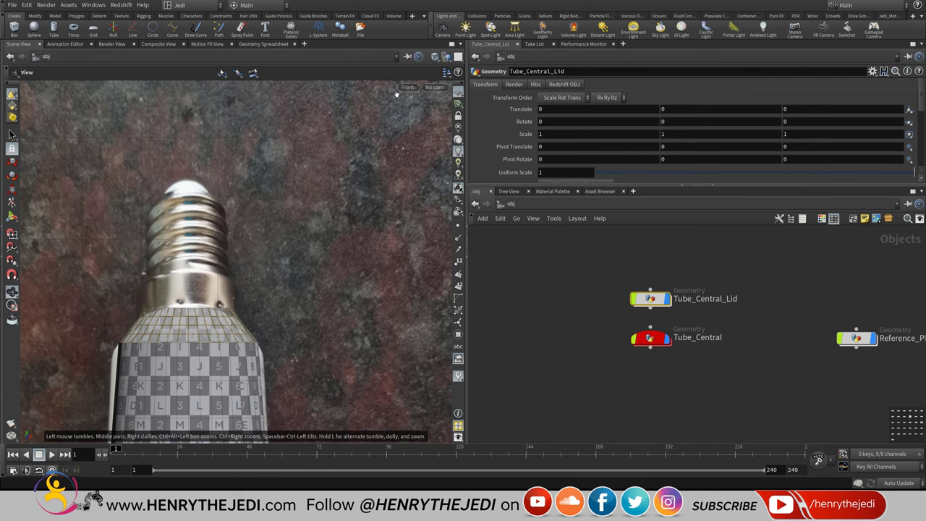
- Switch the viewport from Front to Persp, orbit around the screw base, and open the Tab node menu
middle_click_drag(511, 326, 479, 350)
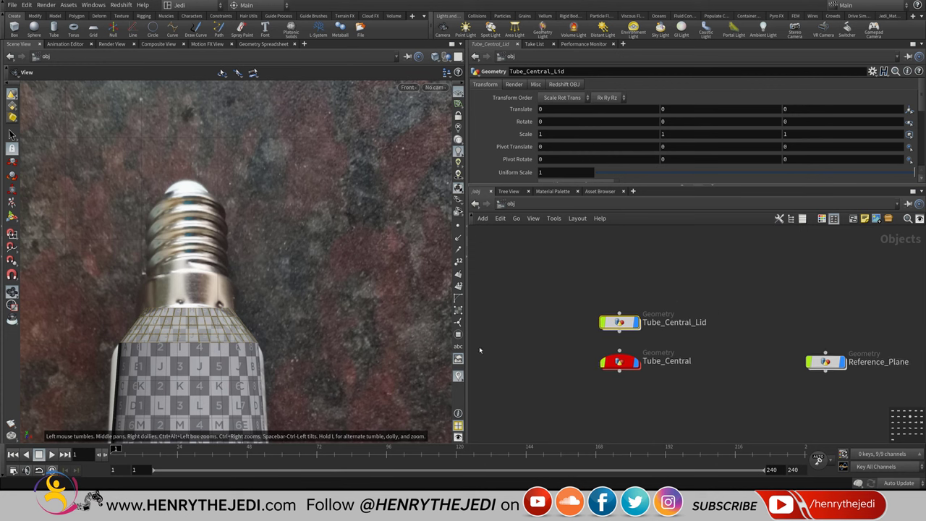
left_click(408, 88)
left_click(477, 114)
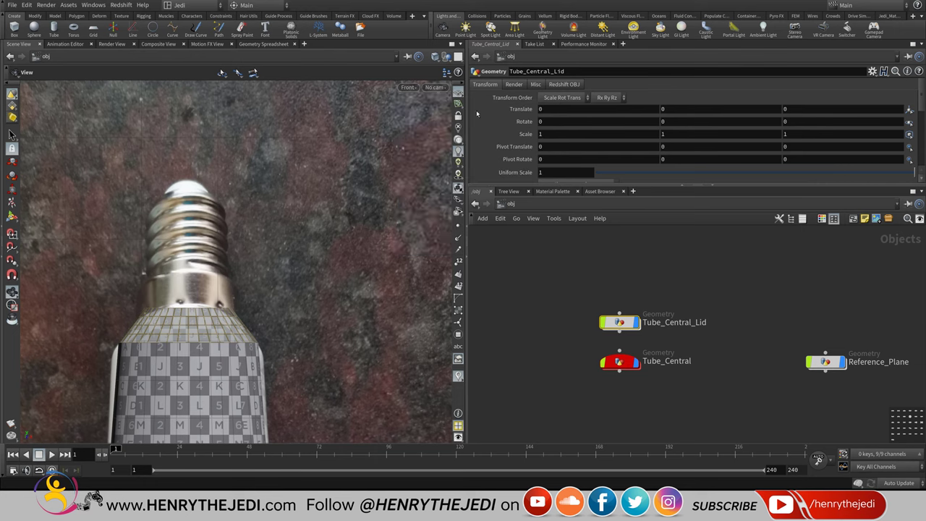
left_click_drag(316, 213, 281, 246)
scroll(271, 247, "up", 10)
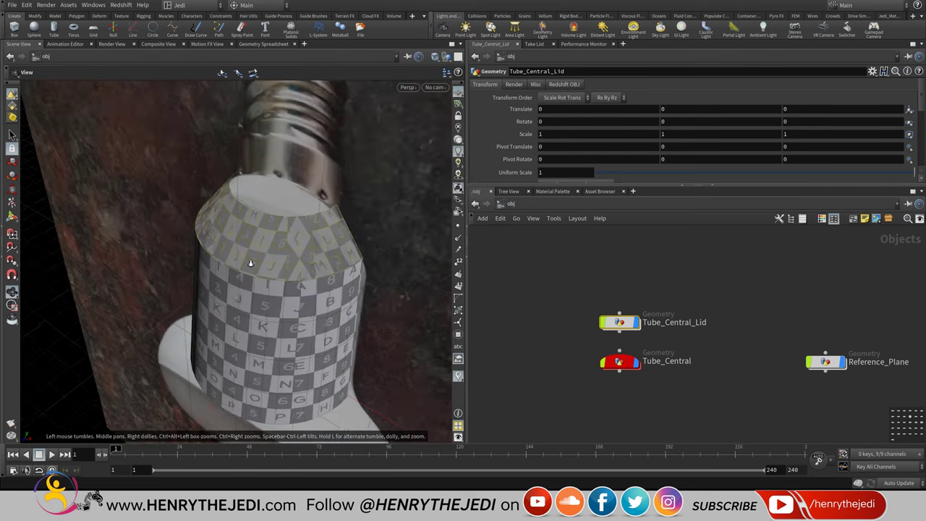
left_click_drag(307, 180, 267, 271)
scroll(254, 324, "down", 5)
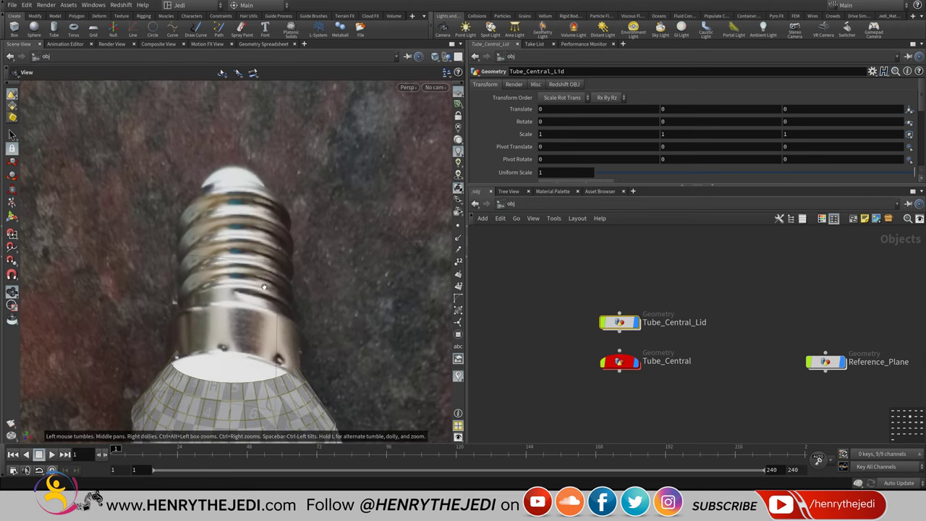
middle_click_drag(589, 402, 593, 363)
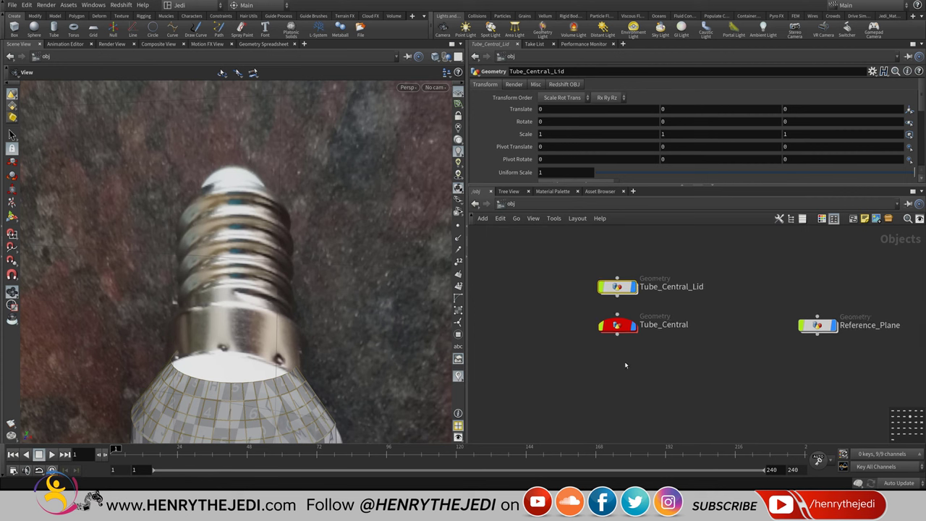
key("Tab")
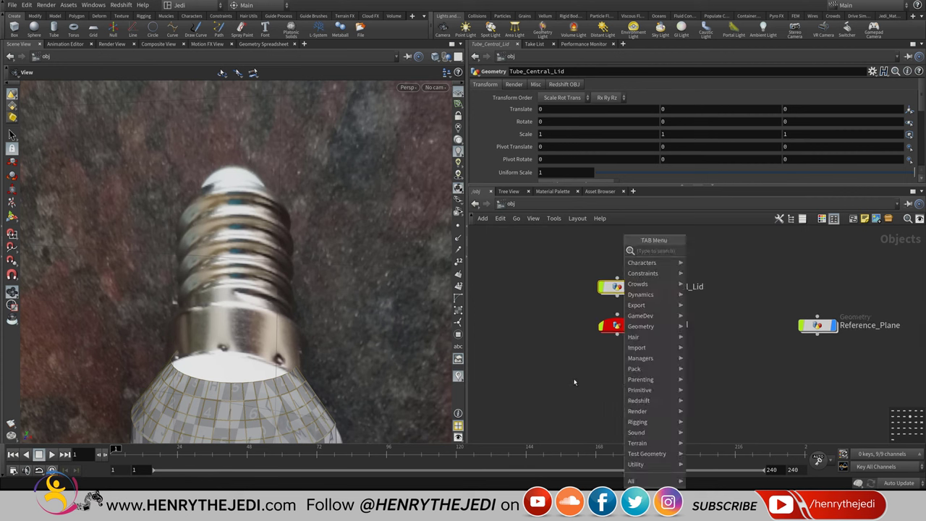
- Add a Primitive > Tube geometry object above Tube_Central_Lid and arrange the object nodes
mouse_move(644, 390)
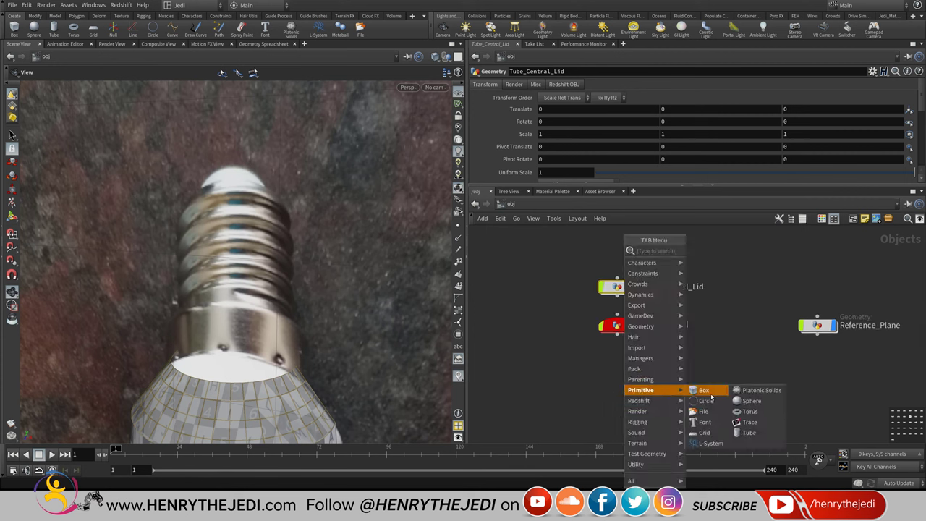
left_click(756, 437)
left_click(616, 361)
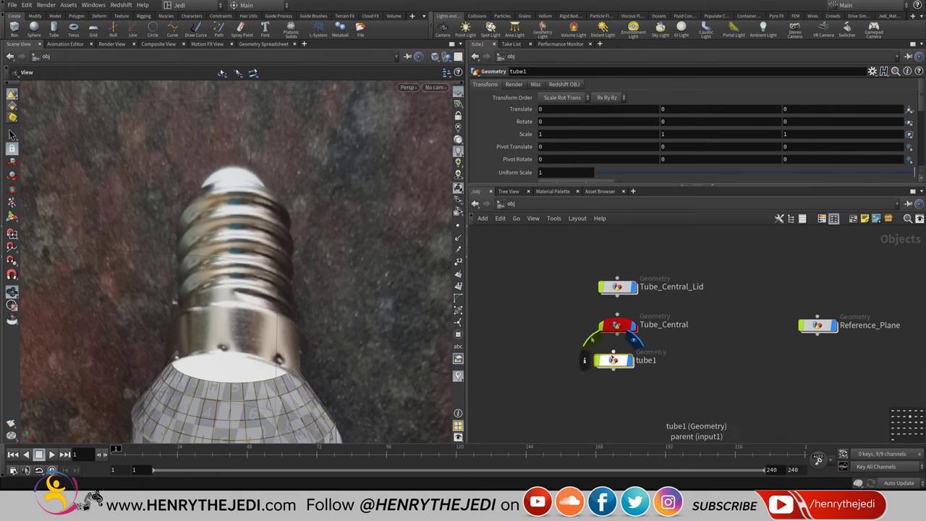
left_click_drag(617, 362, 620, 251)
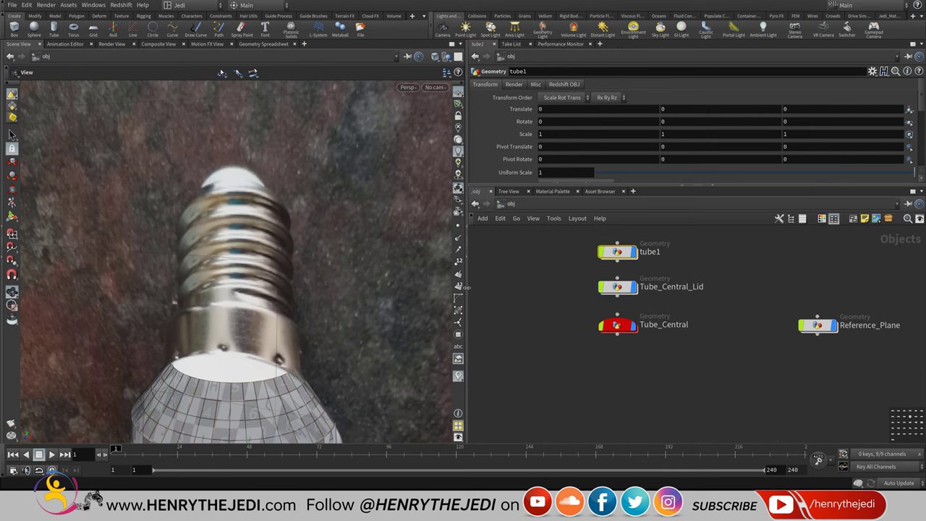
key("l")
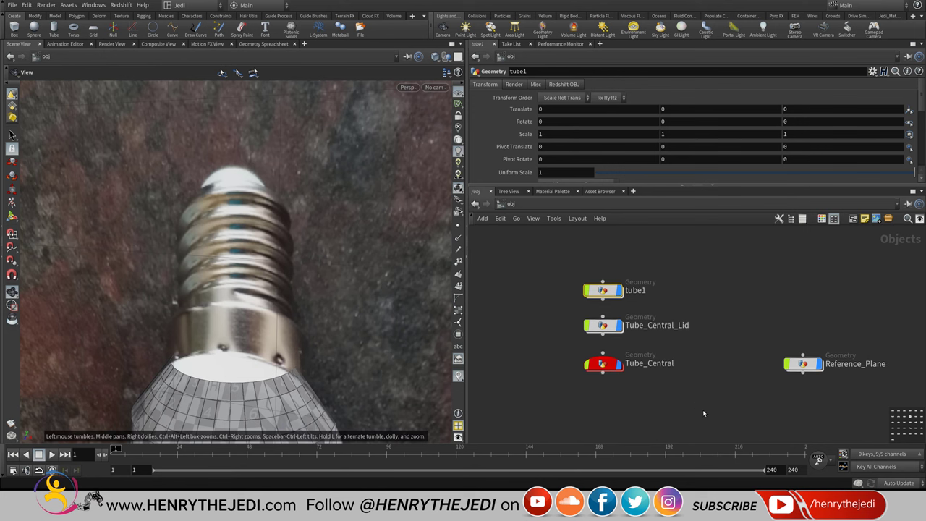
left_click_drag(703, 413, 511, 372)
middle_click_drag(560, 399, 602, 372)
left_click(645, 355)
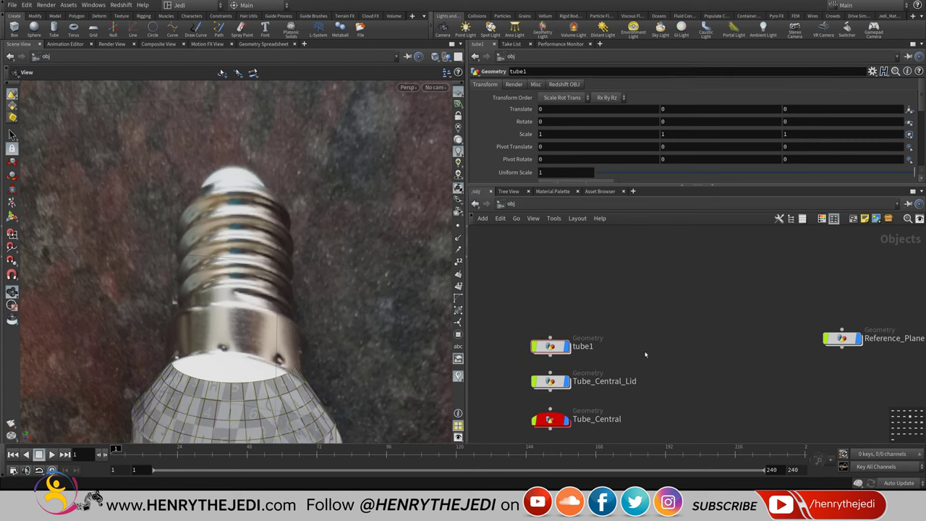
- Rename the new tube object to Tube_Top and go inside it
double_click(589, 346)
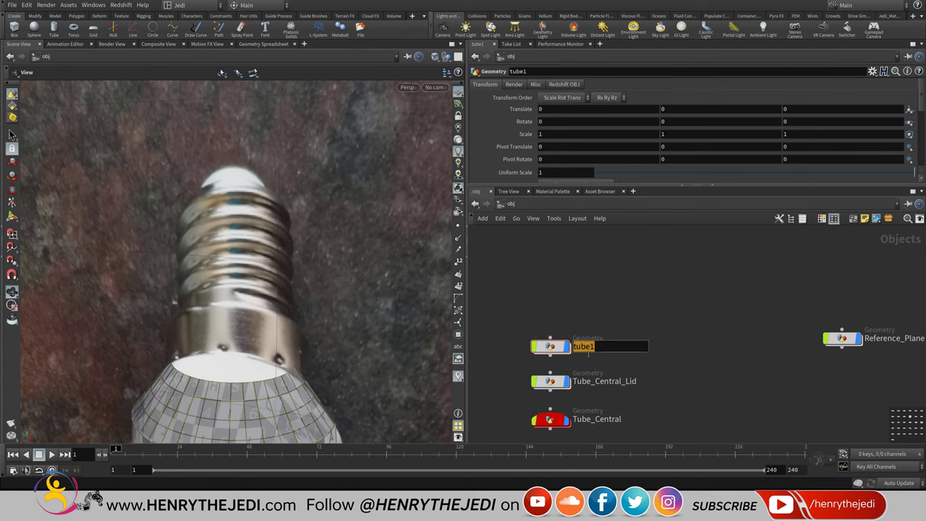
type("Tube_Top")
key("Return")
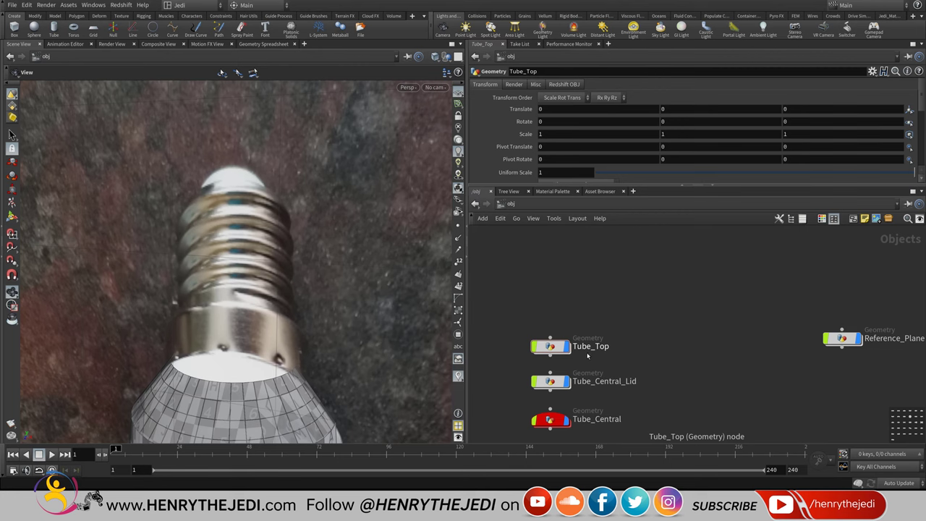
double_click(550, 346)
- Orbit to look down onto the open top of Tube_Top's default tube around the lid
scroll(342, 314, "down", 10)
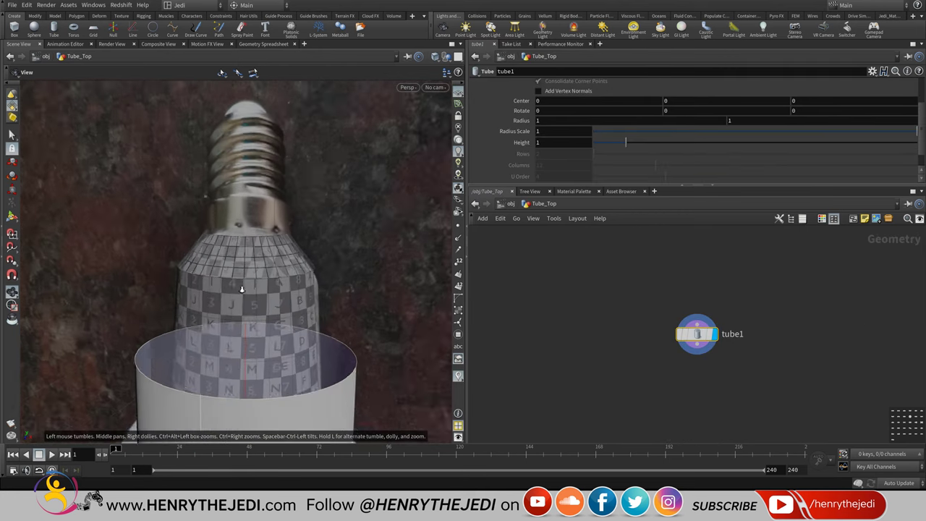
left_click_drag(238, 218, 242, 286)
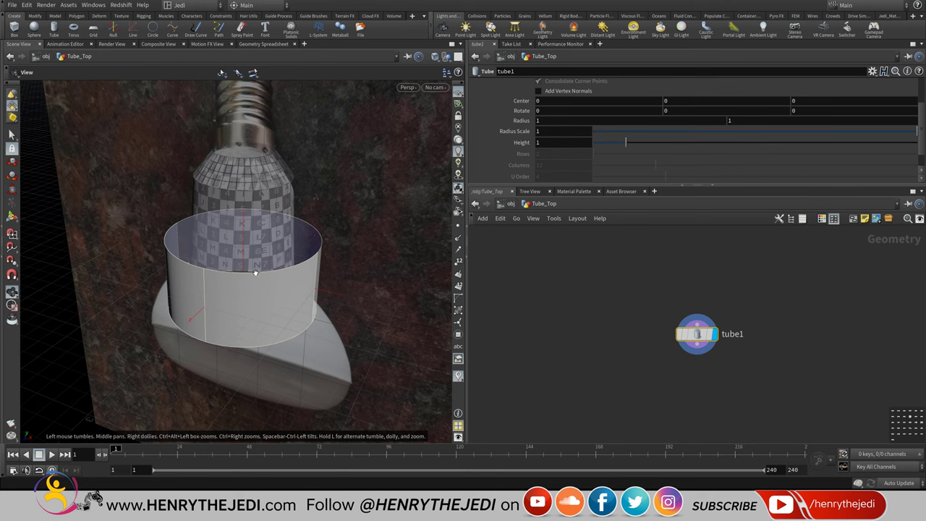
left_click_drag(257, 273, 309, 329)
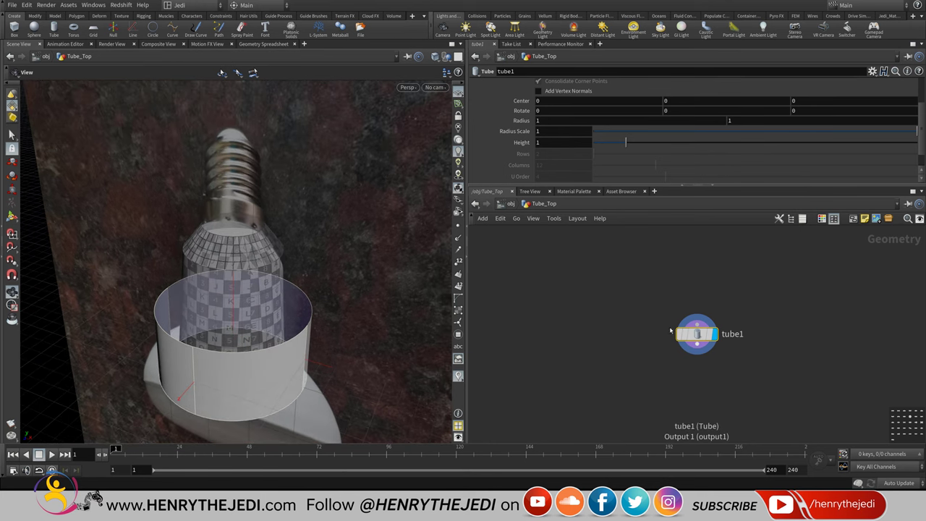
scroll(709, 114, "up", 3)
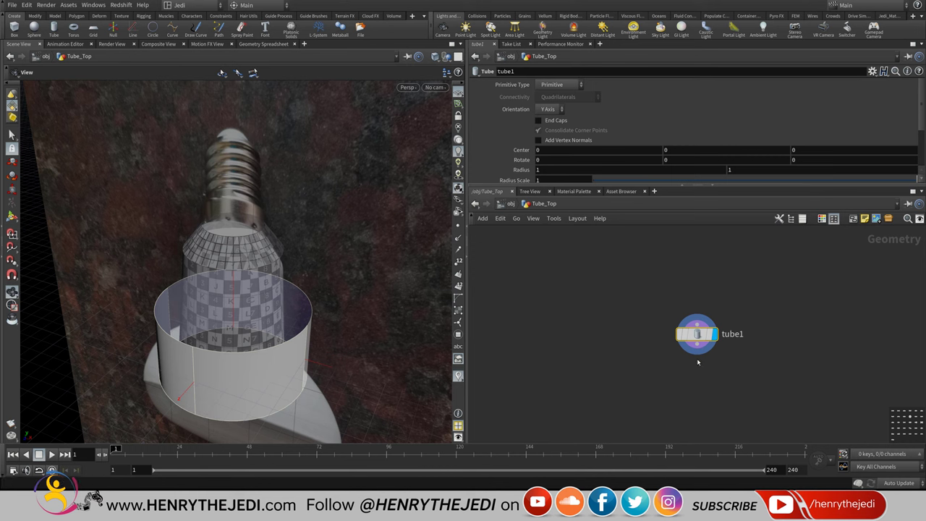
- Make Tube_Top's tube polygon, uncapped, with Height 1.581, Rows 2 and Columns 12
left_click(568, 86)
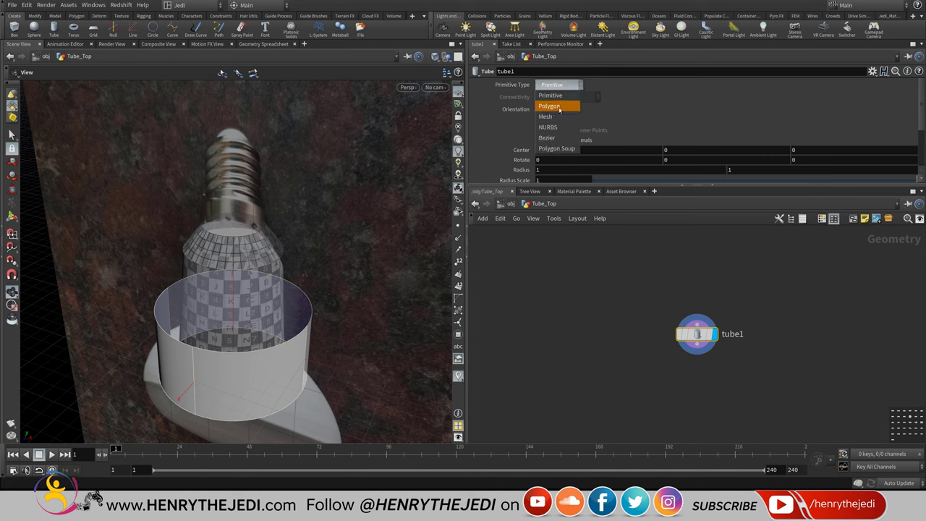
left_click(559, 106)
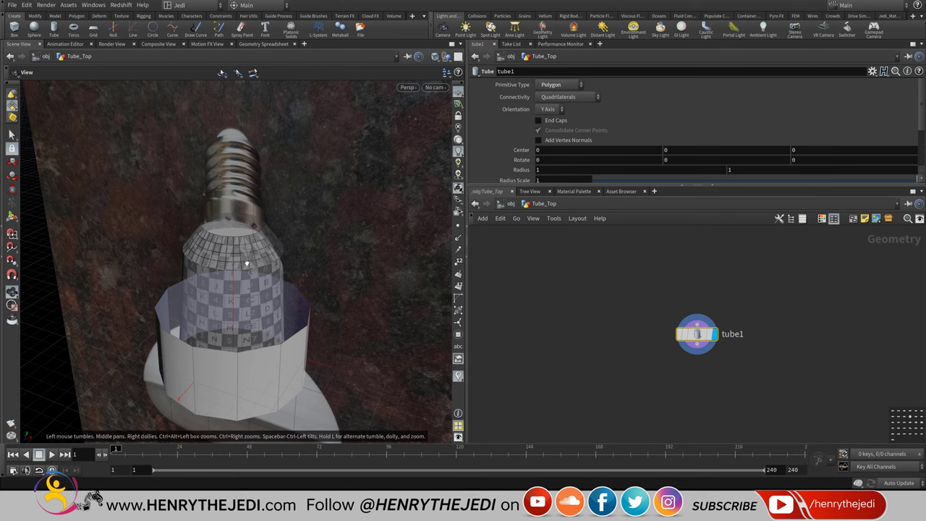
left_click_drag(230, 173, 255, 180)
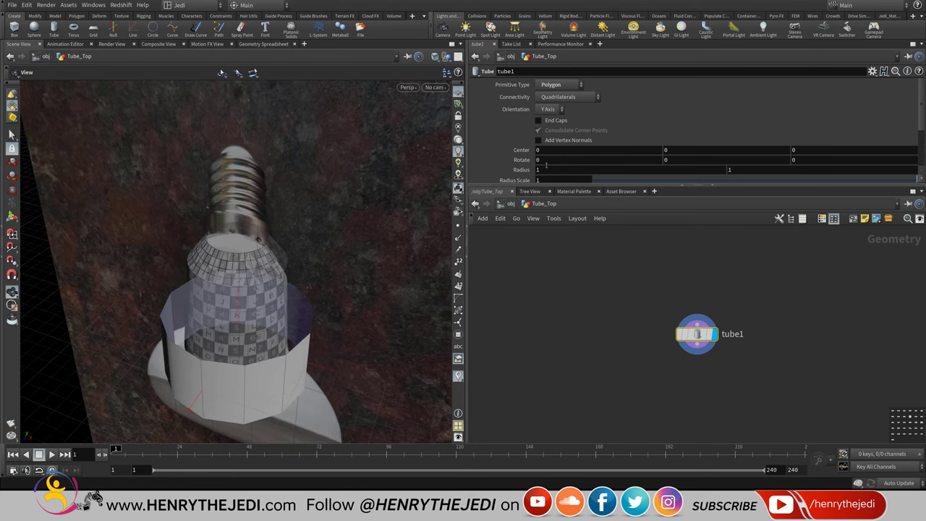
left_click(553, 123)
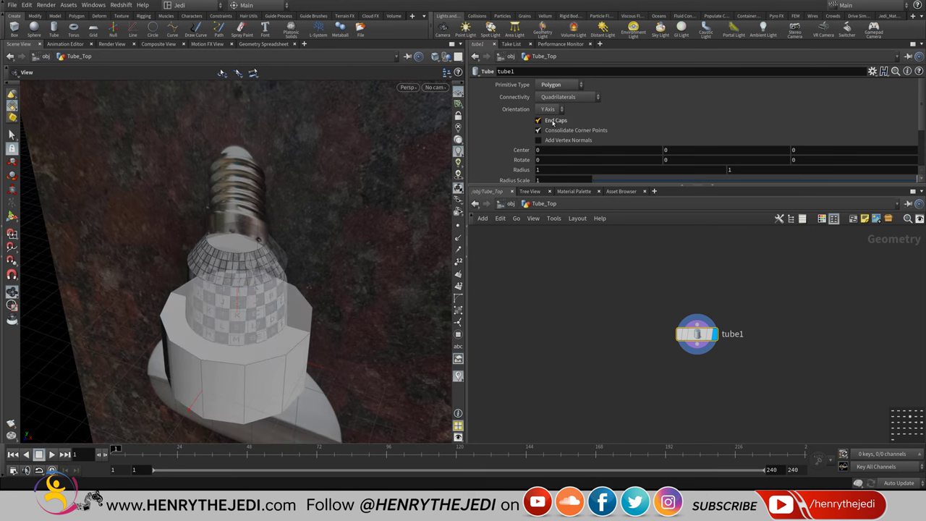
left_click(553, 122)
left_click(553, 122)
left_click(553, 122)
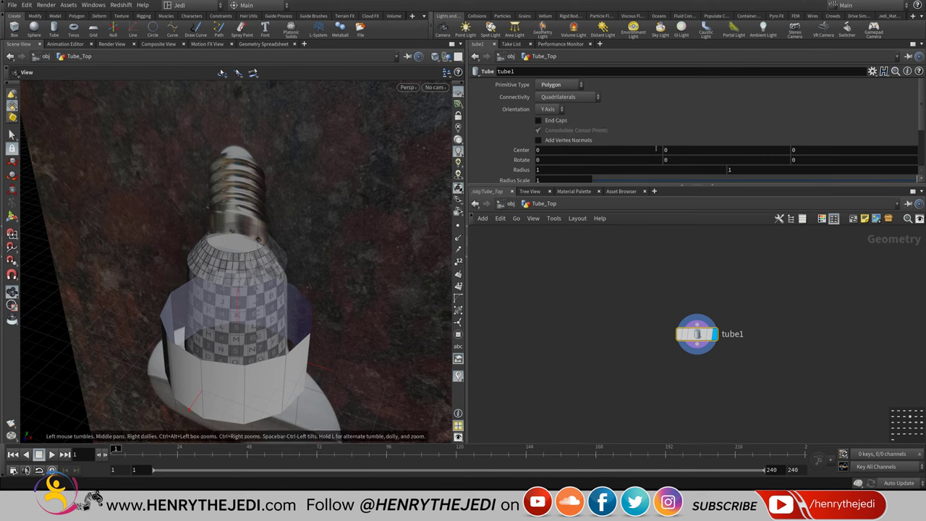
scroll(624, 129, "down", 3)
scroll(615, 144, "down", 2)
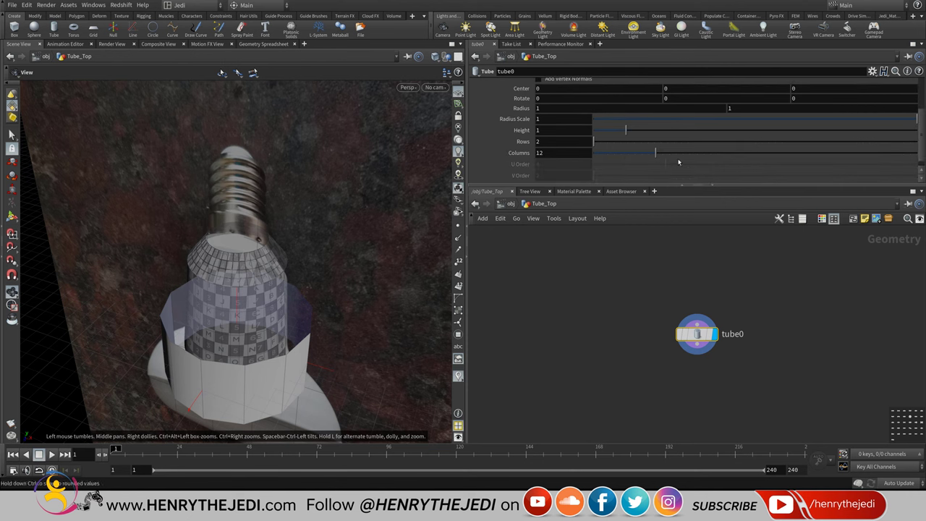
mouse_move(635, 131)
left_mouse_down()
mouse_move(695, 130)
mouse_move(645, 131)
left_mouse_up()
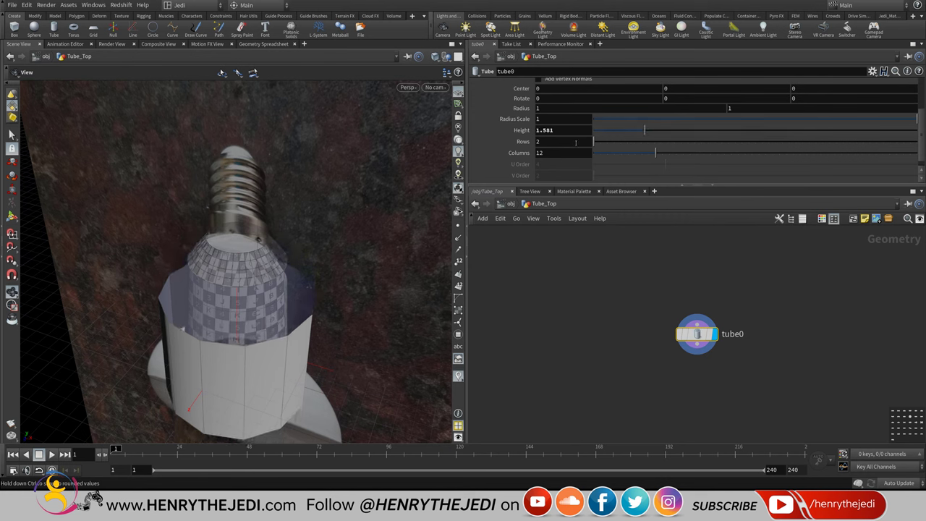
- Drive the tube's Center Y with a relative reference to Height, divided by 2
right_click(565, 131)
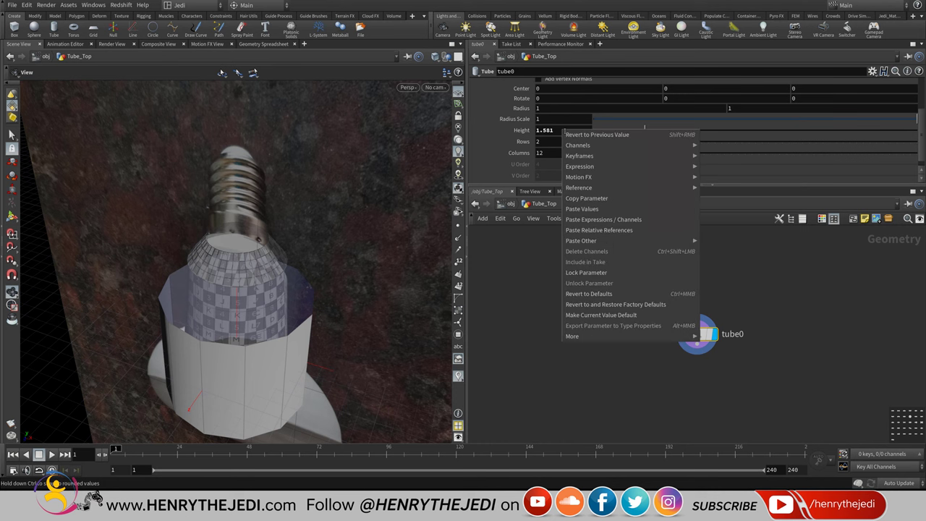
left_click(567, 198)
scroll(695, 145, "up", 2)
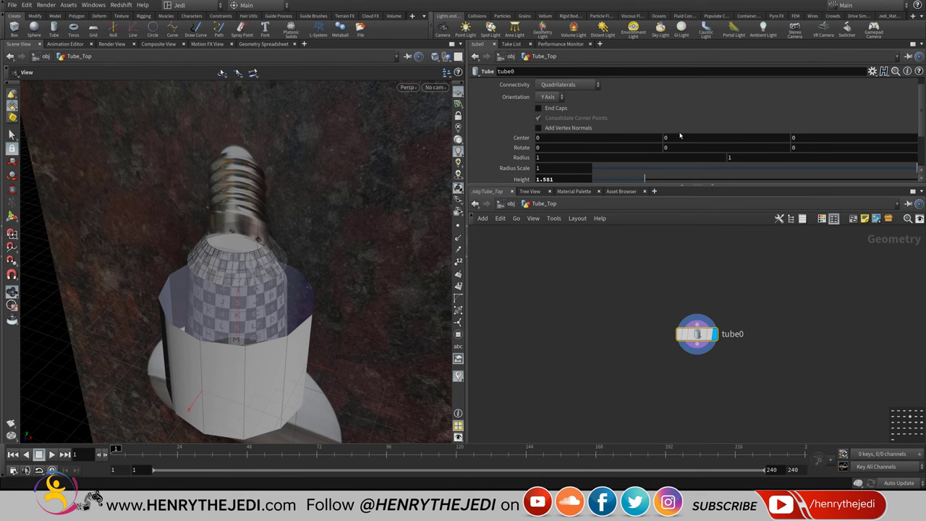
middle_click_drag(680, 136, 654, 136)
right_click(684, 136)
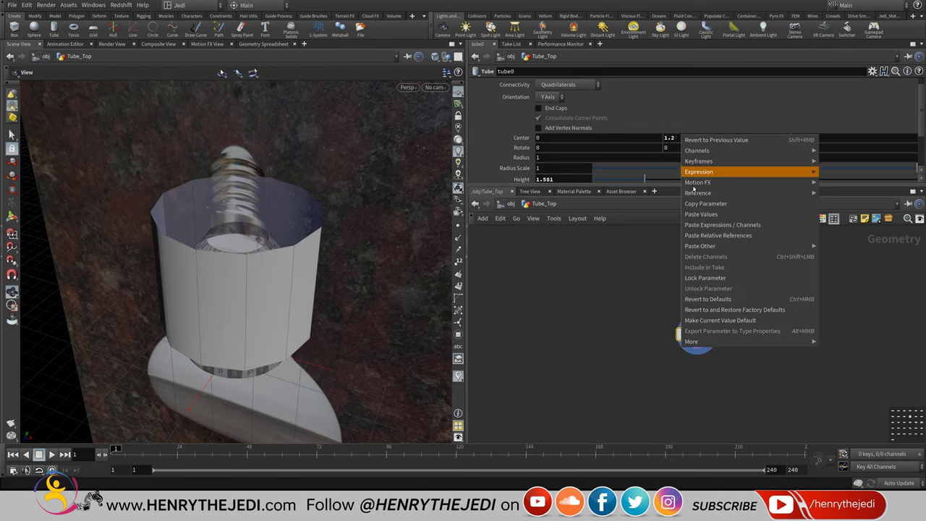
left_click(716, 237)
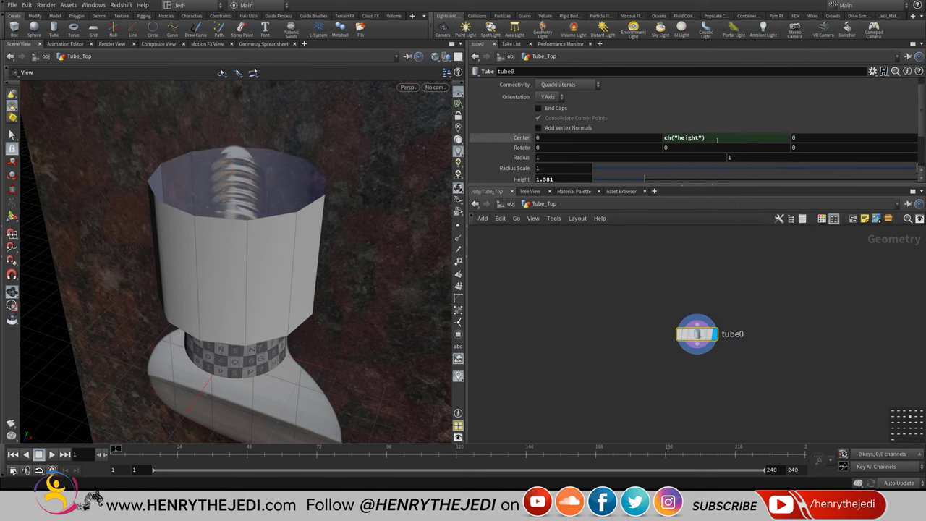
left_click(720, 137)
type("/")
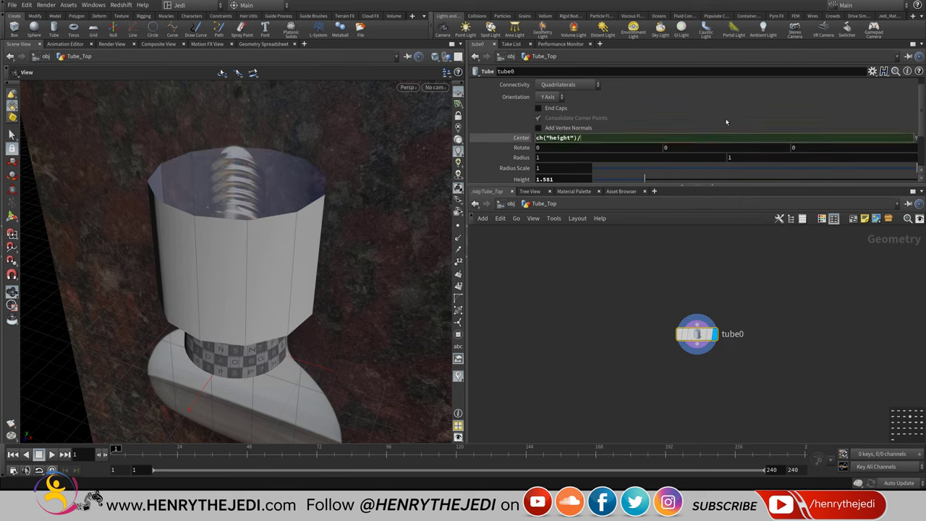
type("2")
key("Return")
- Set the tube's Height to 1.327 and save the scene
scroll(664, 155, "down", 3)
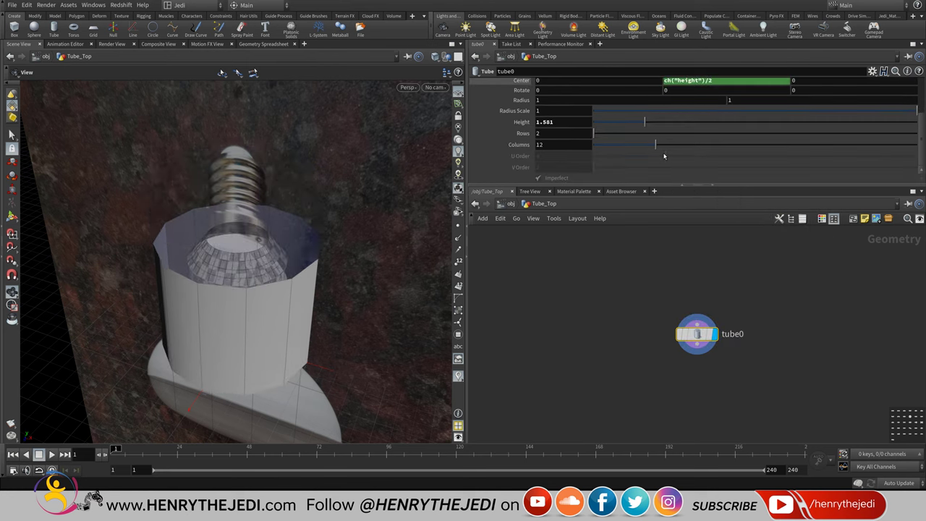
mouse_move(644, 121)
left_mouse_down()
mouse_move(600, 122)
mouse_move(650, 124)
mouse_move(629, 121)
mouse_move(637, 124)
left_mouse_up()
key("ctrl+s")
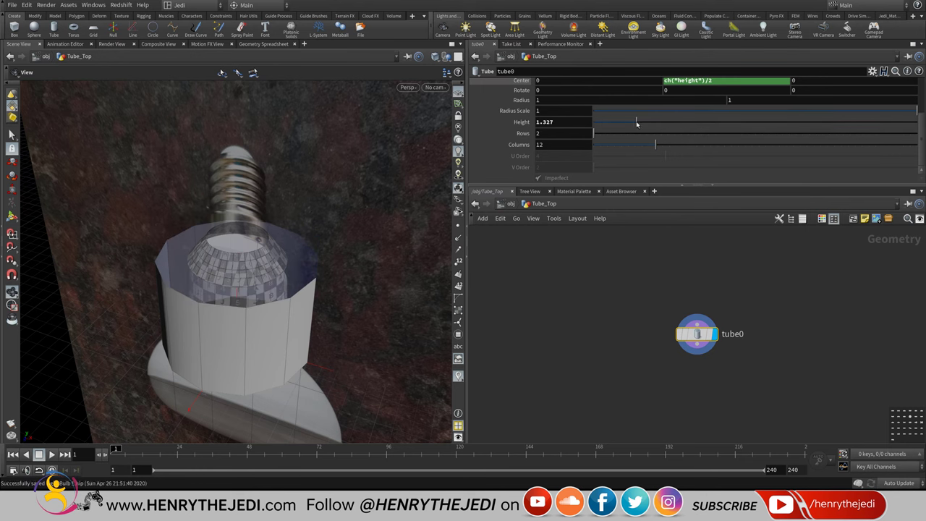
left_click_drag(256, 228, 396, 233)
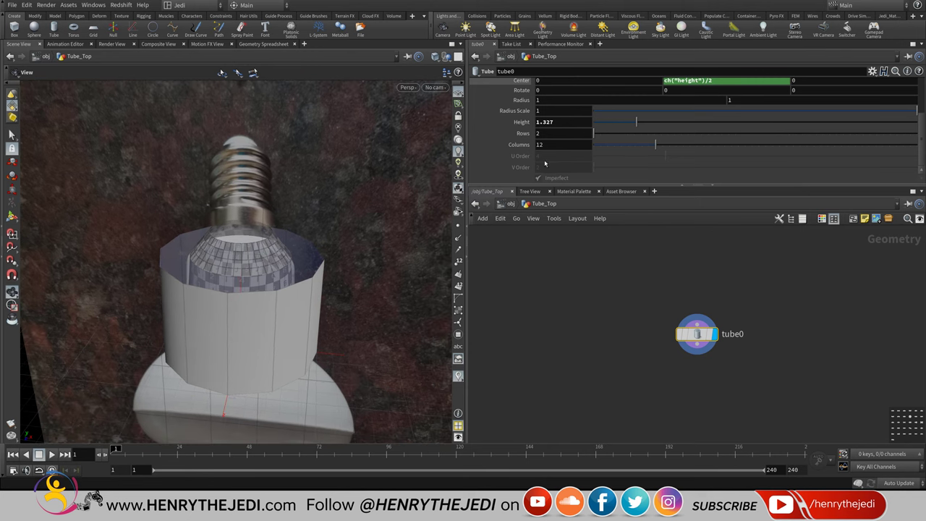
scroll(563, 157, "up", 2)
middle_click_drag(600, 124, 599, 144)
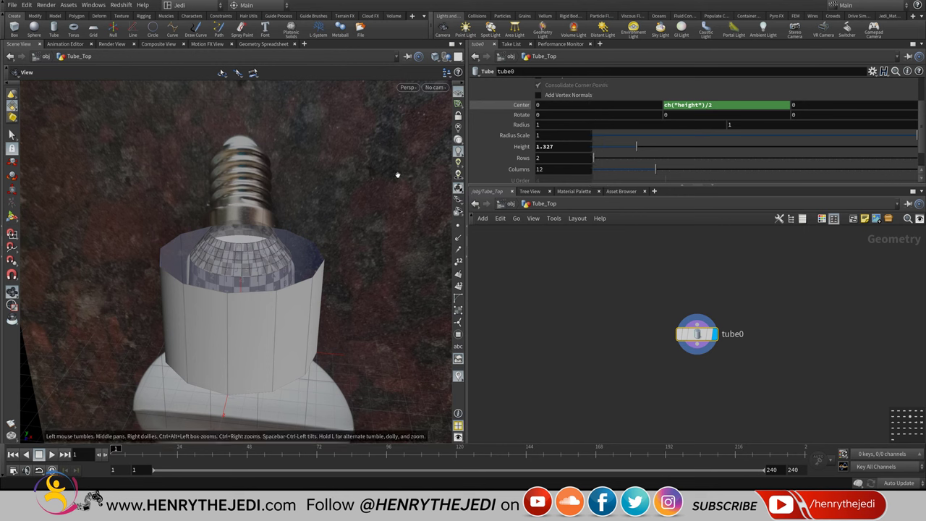
- Link Tube_Top's radius to ch("rad1") and lower it to about 0.478
right_click(558, 124)
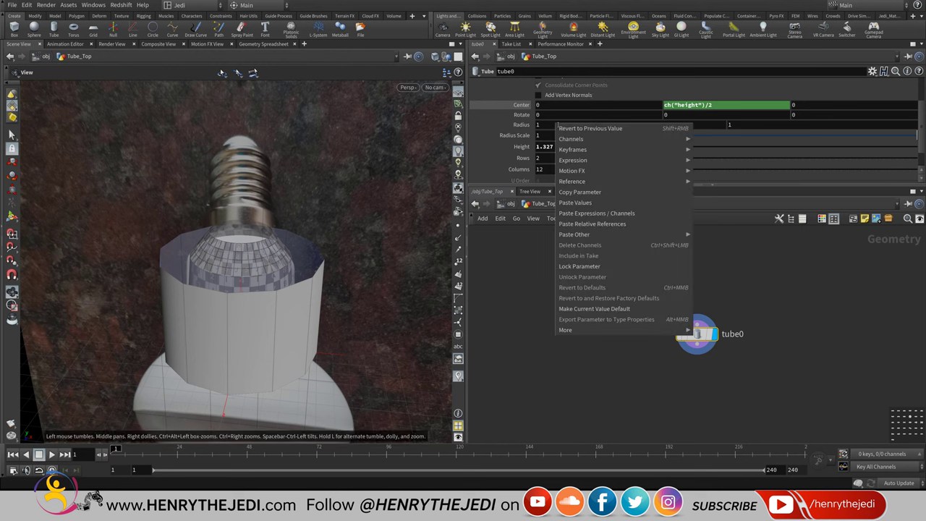
left_click(586, 192)
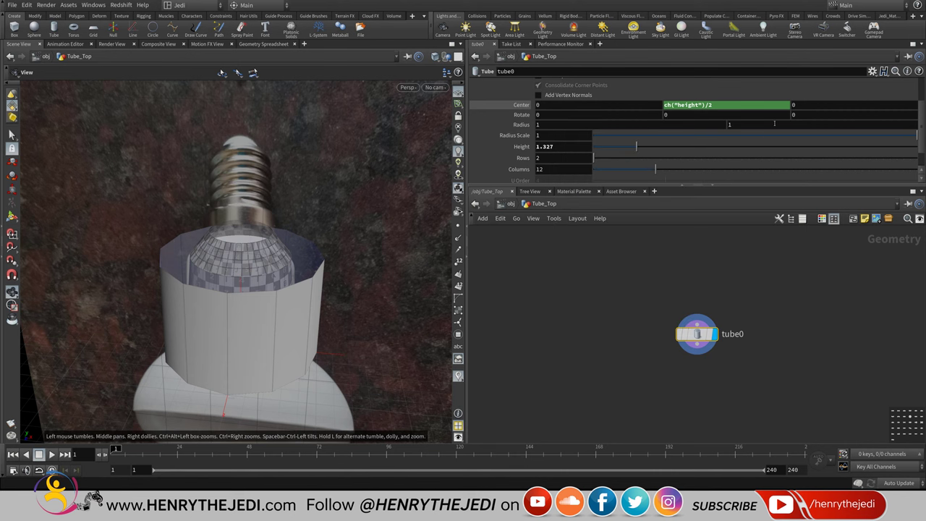
right_click(775, 125)
left_click(796, 223)
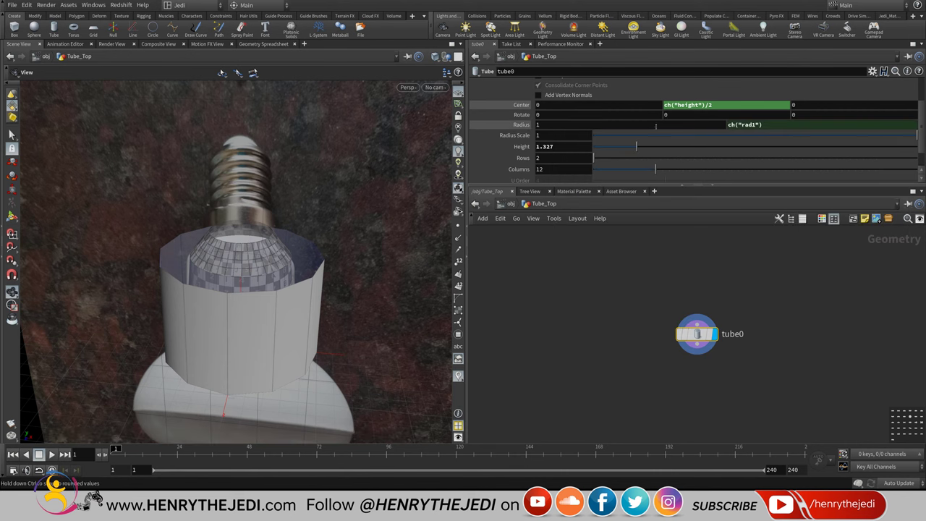
middle_click_drag(586, 124, 317, 215)
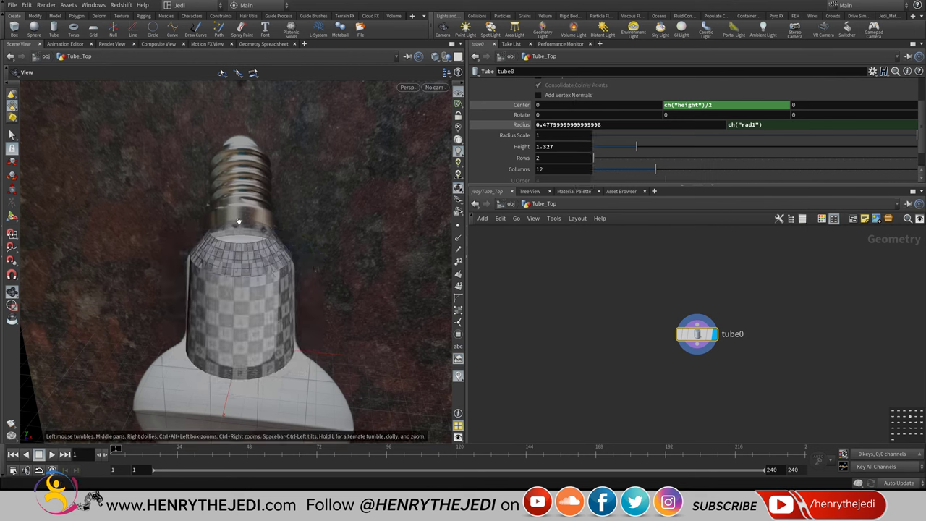
- Save the scene and return to the object level
key("ctrl+s")
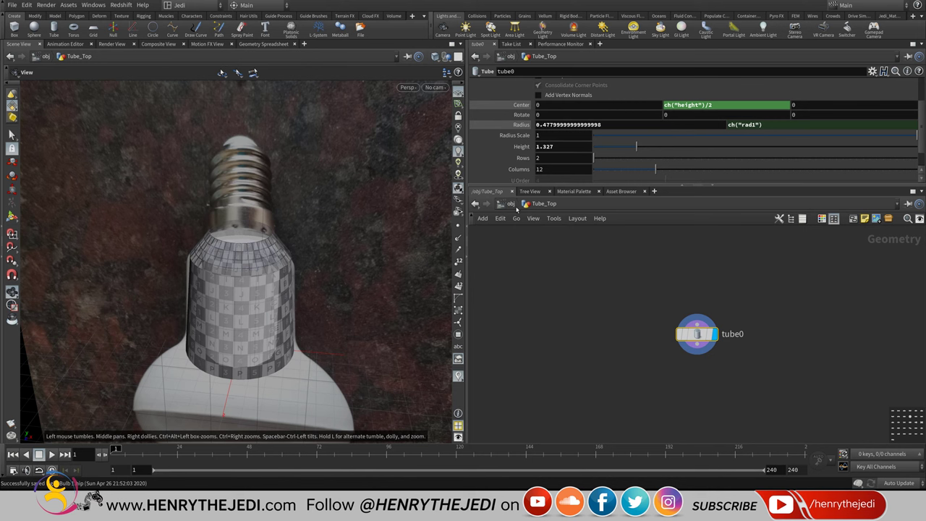
left_click_drag(225, 227, 273, 211)
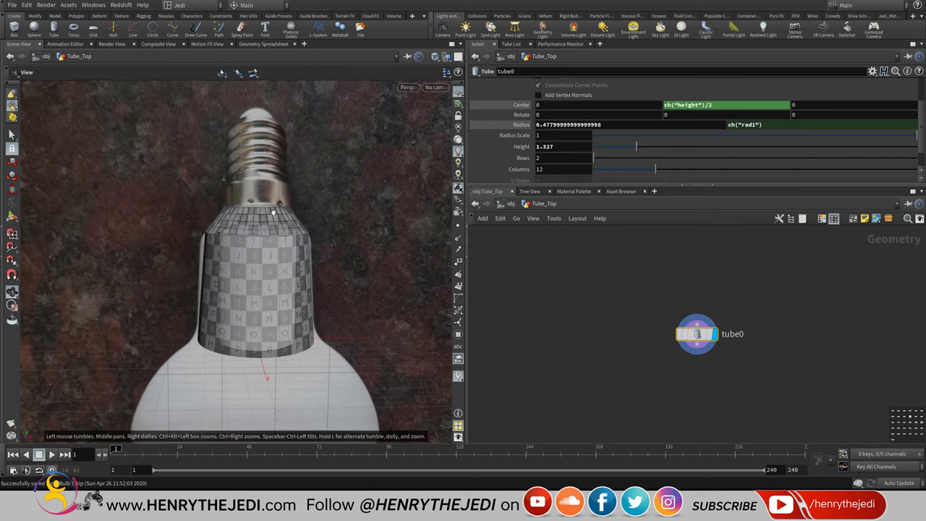
left_click(511, 204)
- Inside Tube_Central_Lid, rename the output null to OUT_Tube_Central_Lid
middle_click_drag(611, 318, 642, 283)
left_click(586, 348)
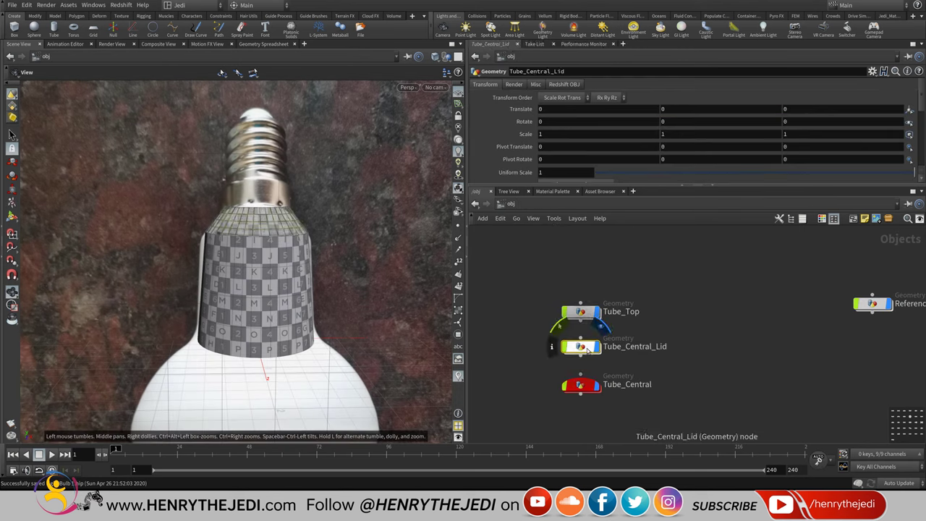
double_click(586, 349)
scroll(738, 385, "down", 5)
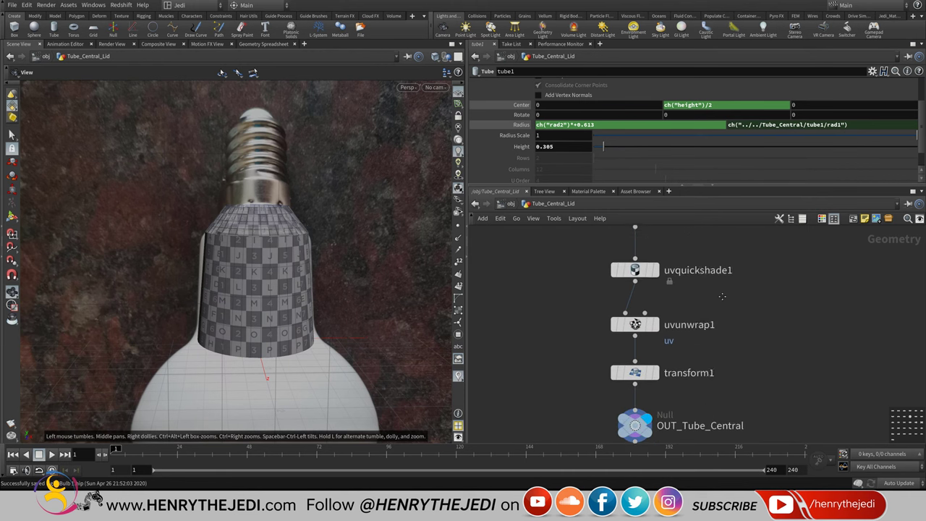
double_click(727, 366)
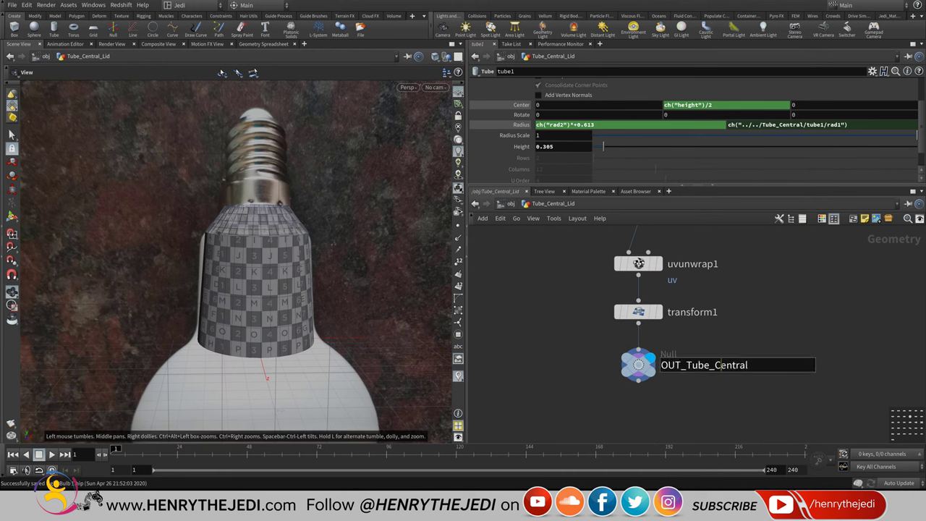
type("_Lid")
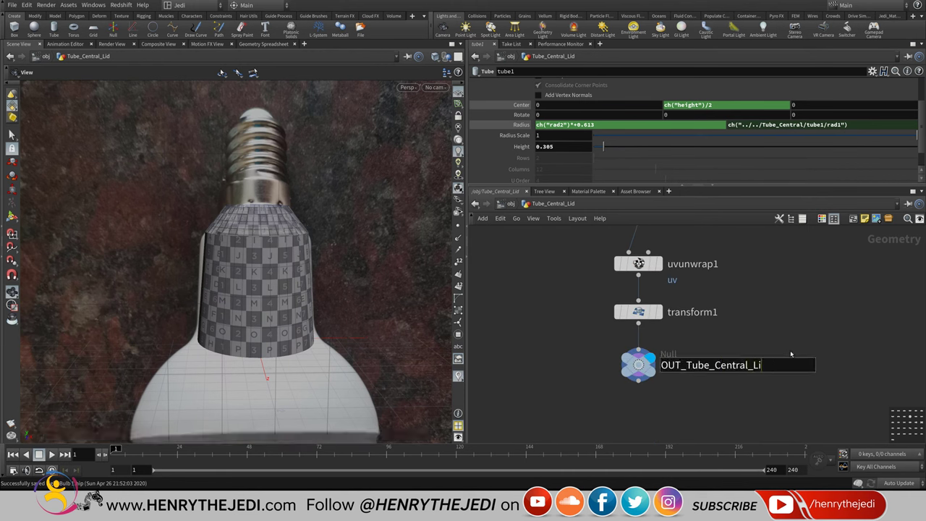
key("Return")
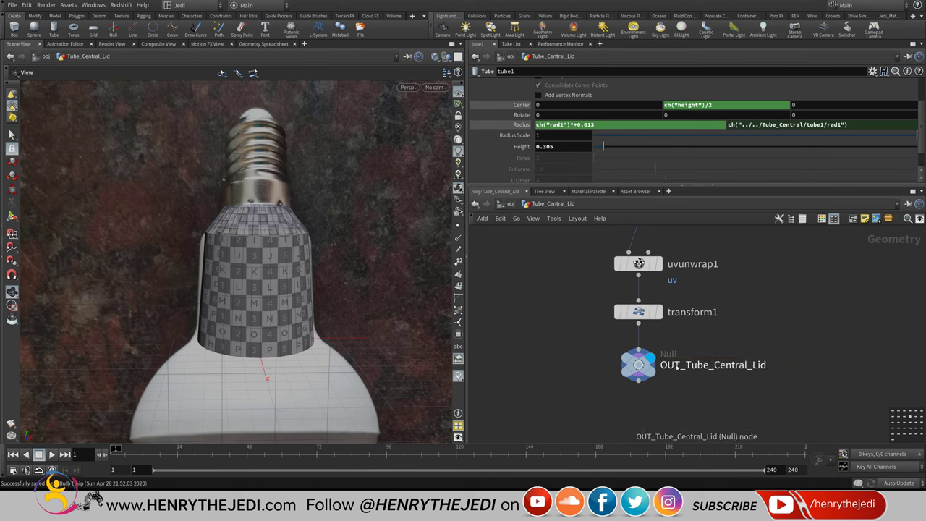
- Copy the seven nodes from point1 through OUT_Tube_Central_Lid, then return to /obj and select Tube_Top
scroll(760, 388, "down", 3)
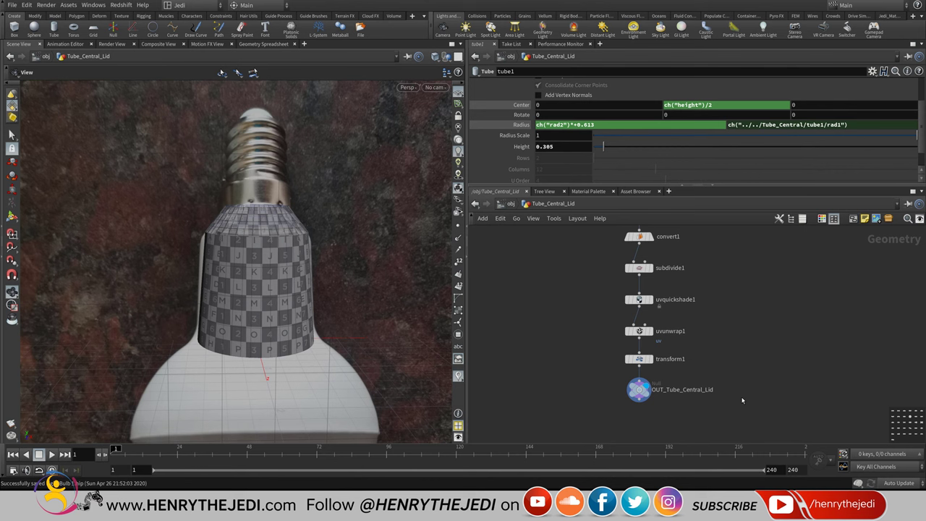
left_click_drag(796, 425, 607, 241)
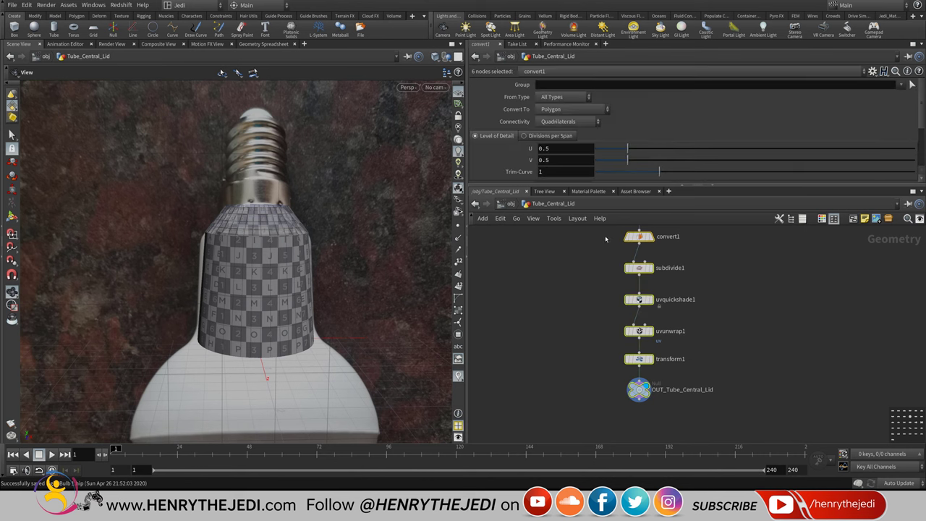
middle_click_drag(751, 316, 736, 351)
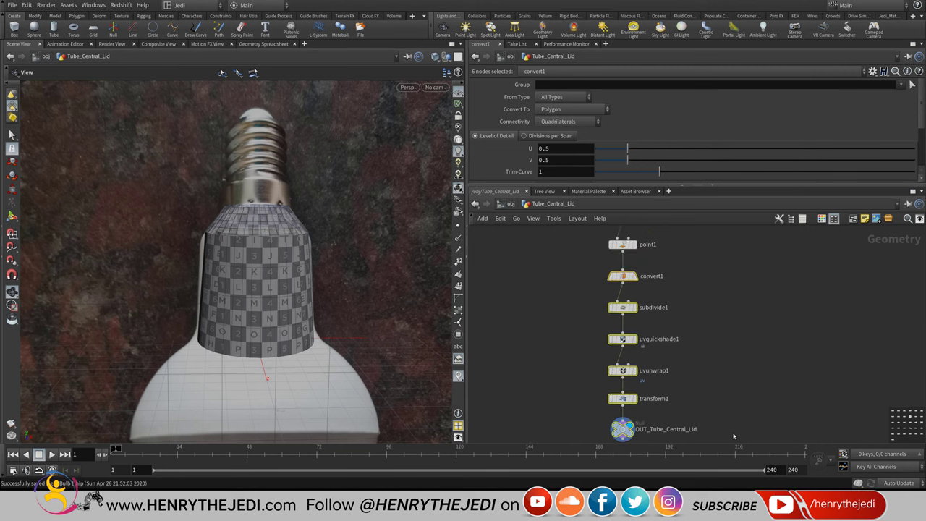
left_click_drag(739, 444, 558, 238)
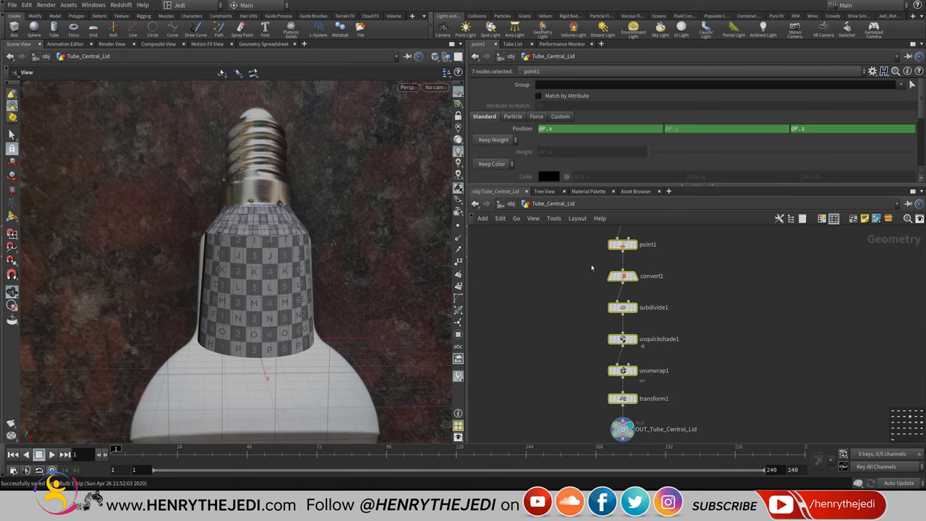
key("ctrl+c")
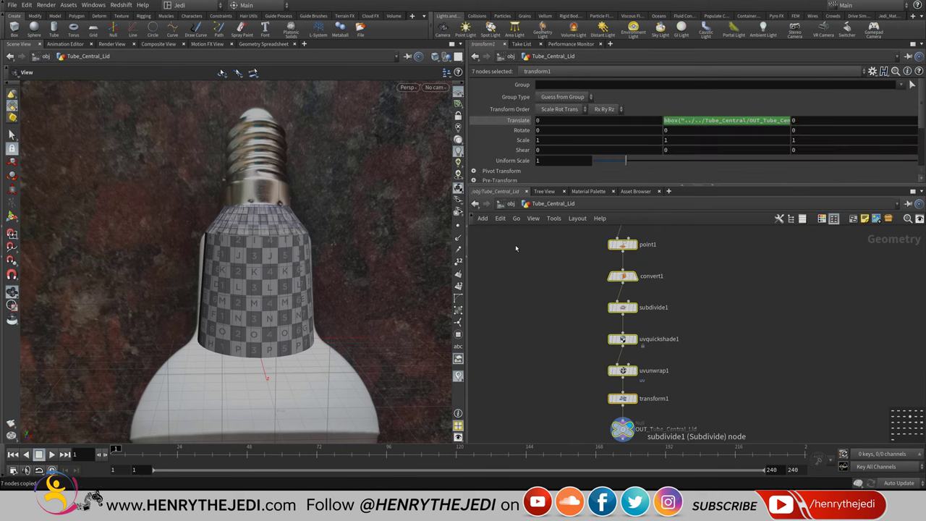
left_click(517, 205)
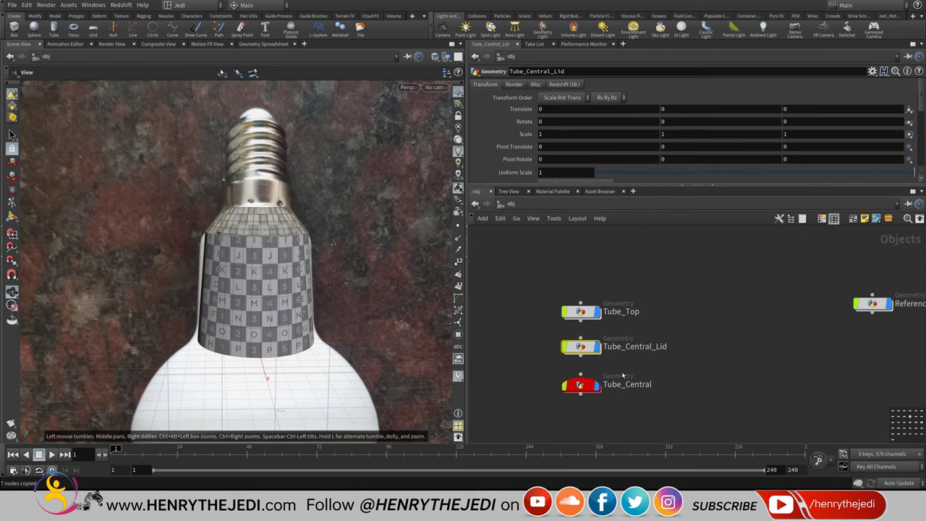
left_click(582, 312)
- Enter Tube_Top, then in Notepad replace the note with 'Press Control + C to Copy'
double_click(582, 312)
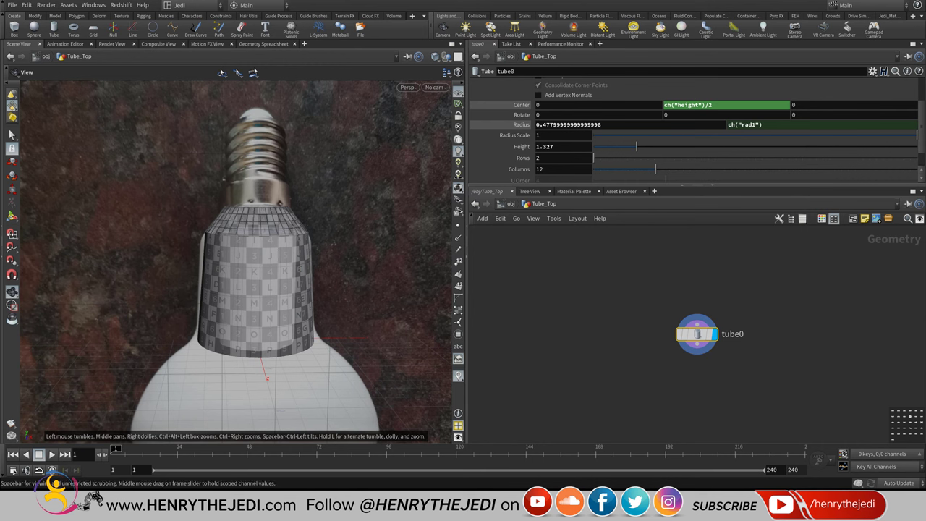
key("alt+Tab")
key("ctrl+a")
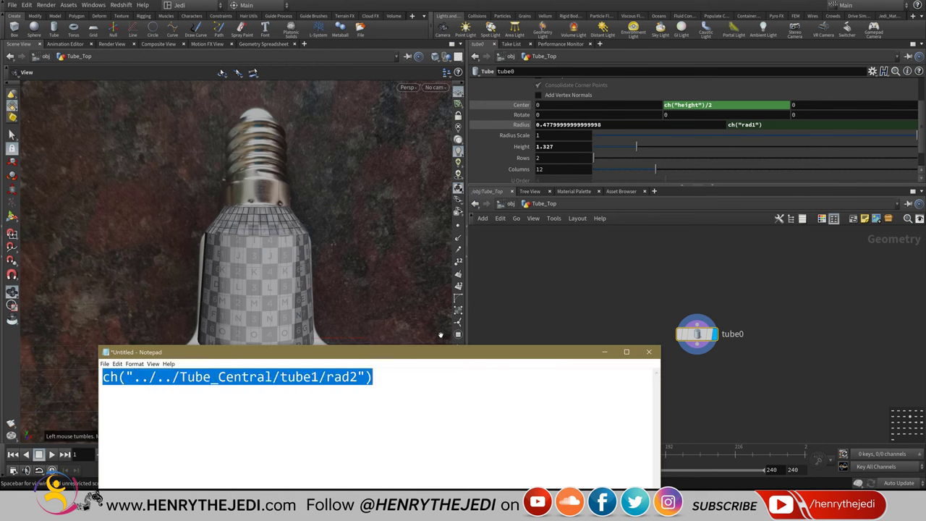
key("Caps_Lock")
type("P")
key("Caps_Lock")
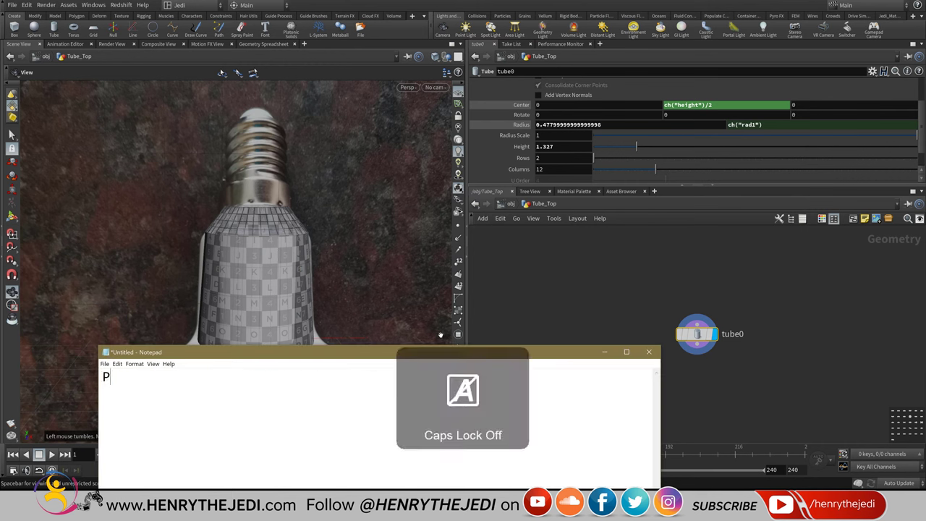
type("ress Con")
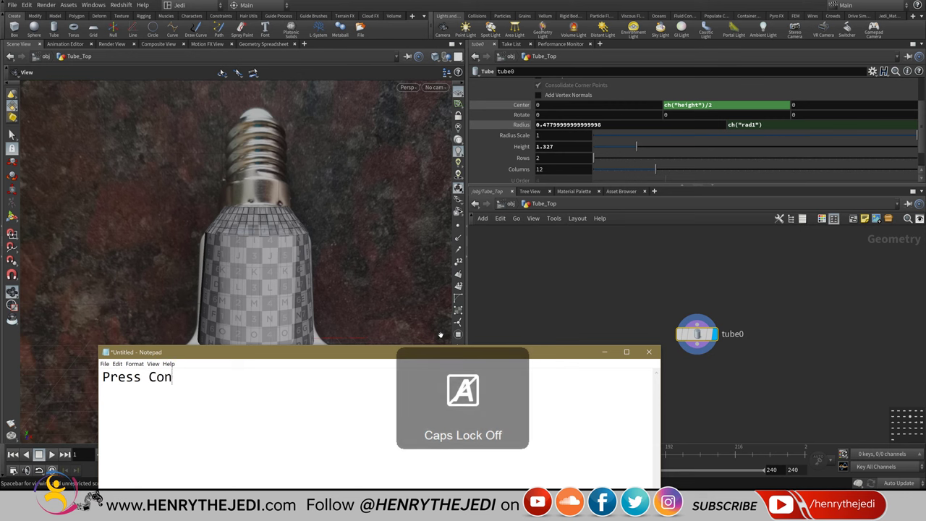
type("trol +")
key("Caps_Lock")
type("C")
key("Caps_Lock")
type("to")
key("Caps_Lock")
type("C")
- Finish the note with 'All Those Nodes' and bring Houdini back to the front
key("Caps_Lock")
type("opy")
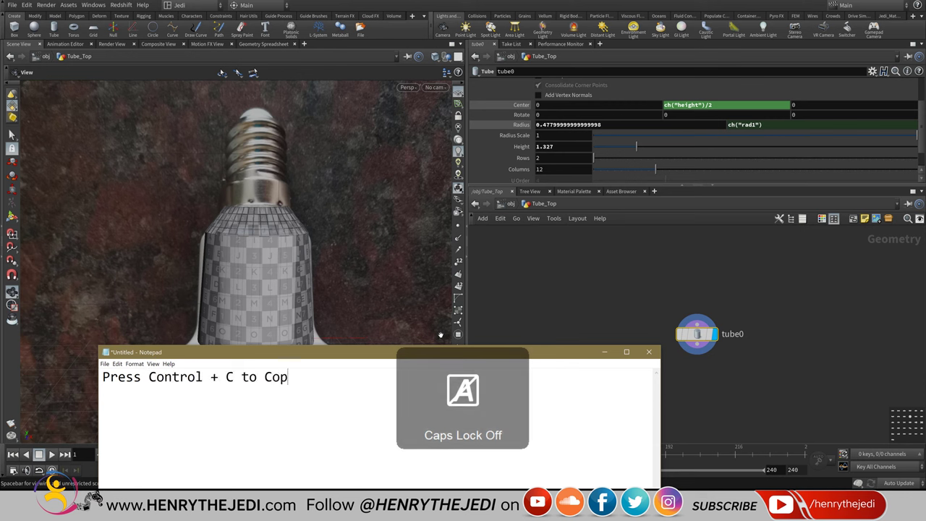
key("Caps_Lock")
type("A")
key("Caps_Lock")
type("ll")
key("Caps_Lock")
type("T")
key("Caps_Lock")
type("hoise")
key("BackSpace")
key("BackSpace")
key("BackSpace")
type("se")
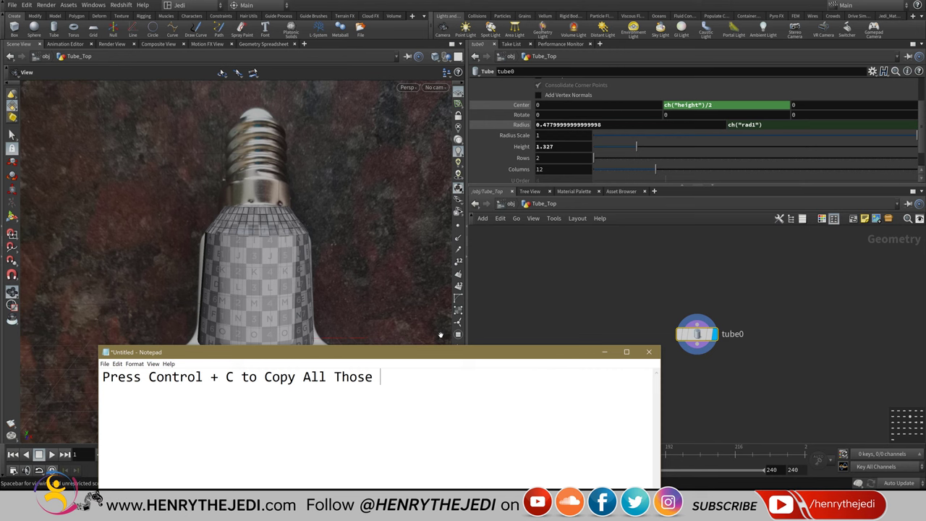
type("N")
key("Caps_Lock")
type("odes")
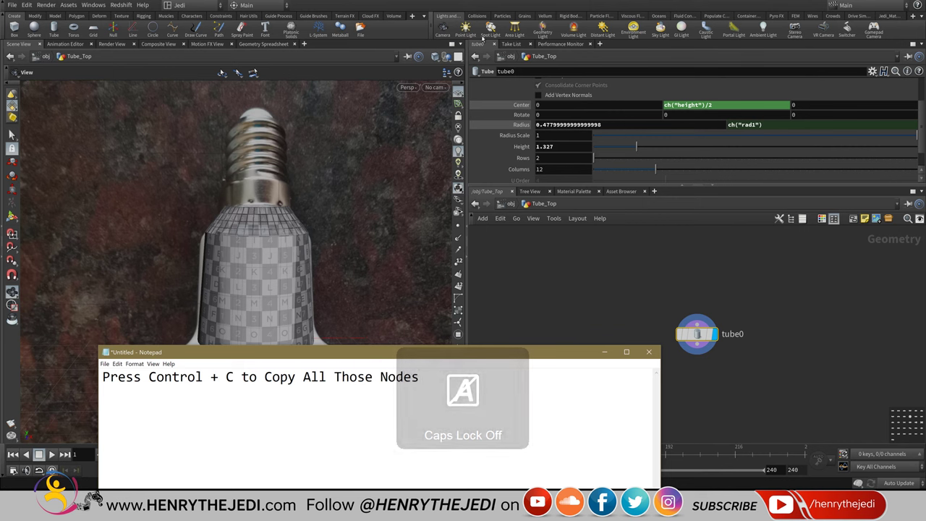
left_click(638, 305)
middle_click_drag(596, 330, 562, 286)
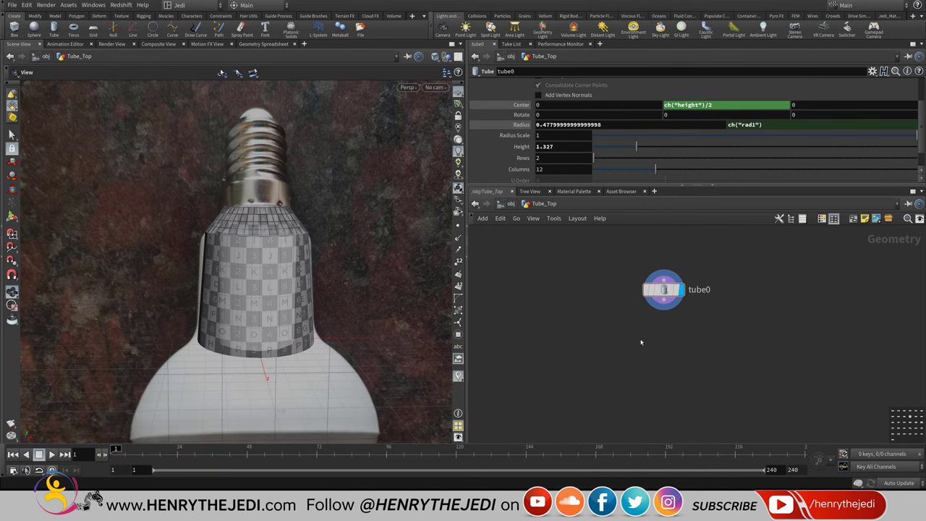
- Paste the seven copied nodes below tube0 in Tube_Top and wire tube0 into point1
key("ctrl+v")
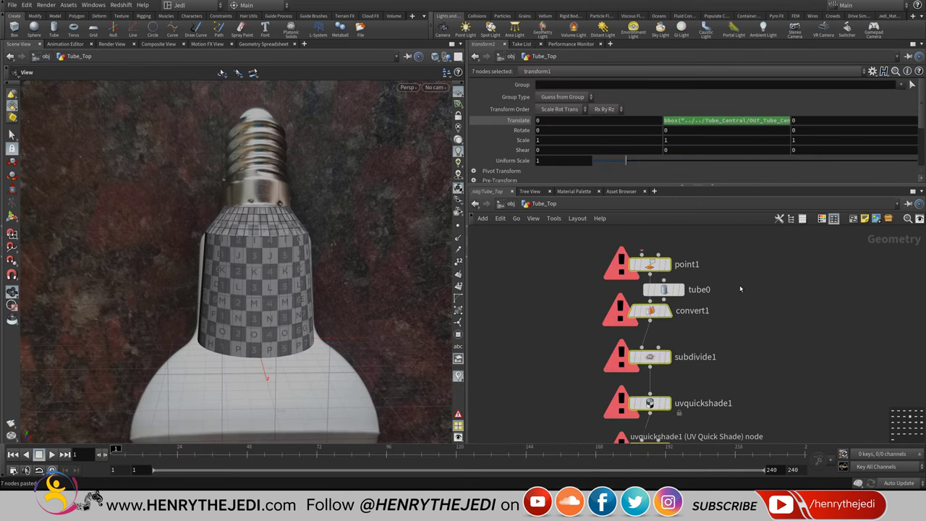
middle_click_drag(604, 302, 684, 273)
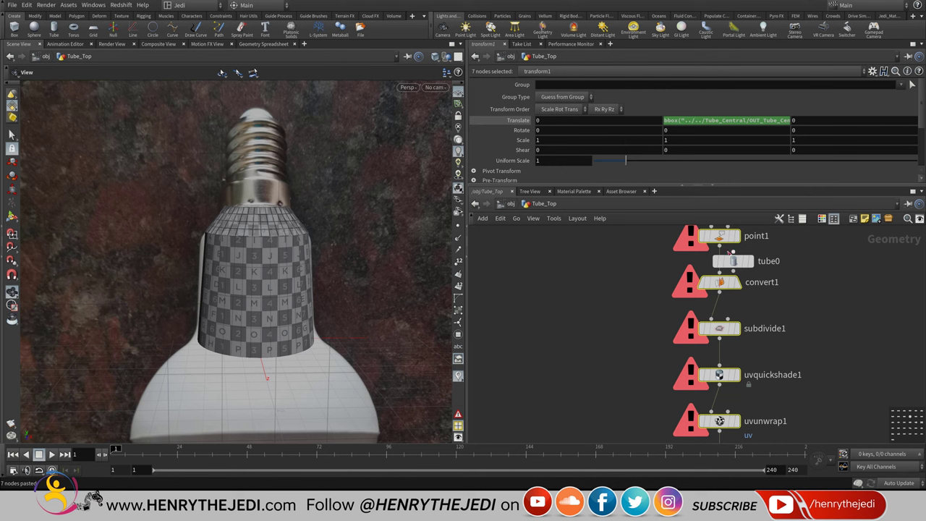
left_click_drag(728, 252, 675, 358)
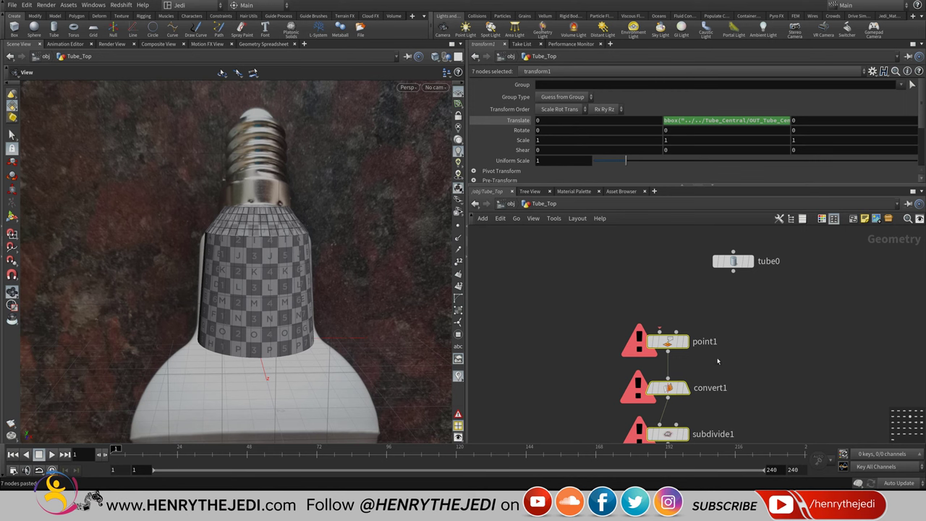
left_click(673, 373)
left_click_drag(731, 262, 664, 281)
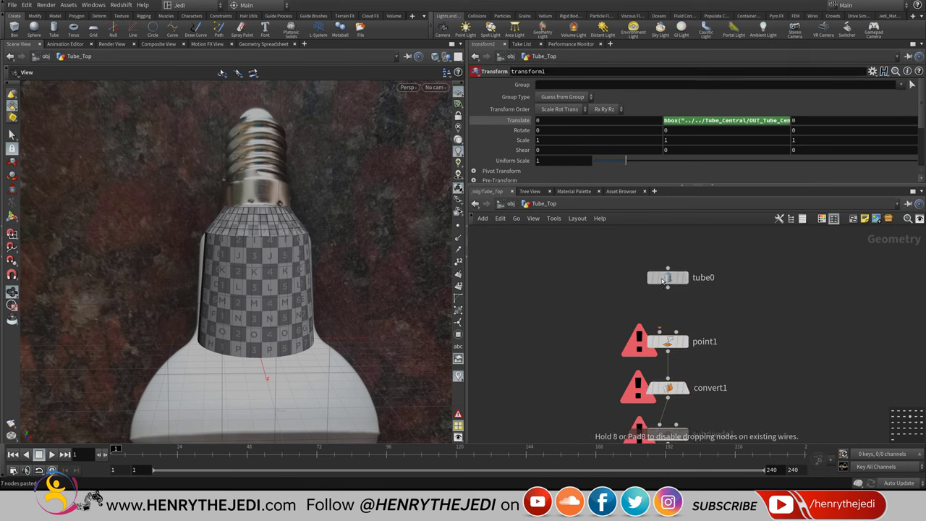
left_click(667, 287)
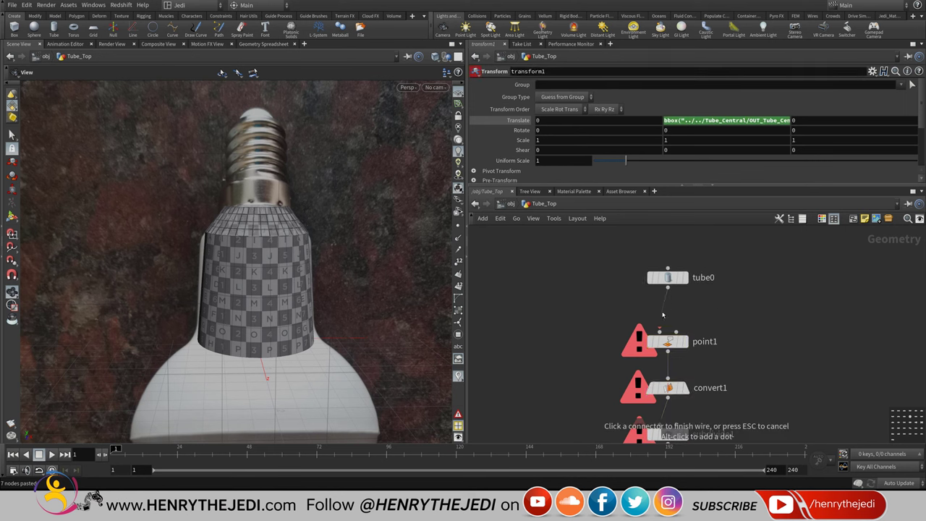
left_click(658, 332)
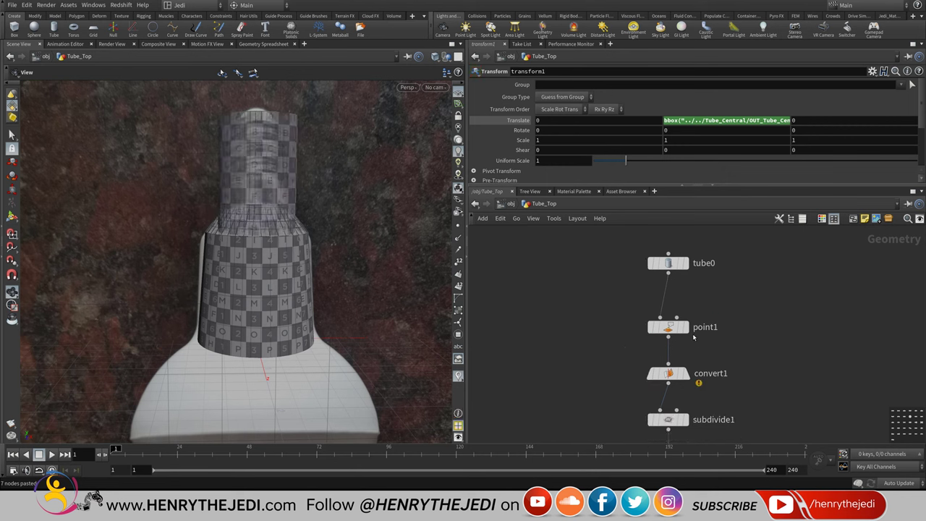
- Hide other objects and check the tube0, point1 and convert1 results in the viewport
left_click(686, 327)
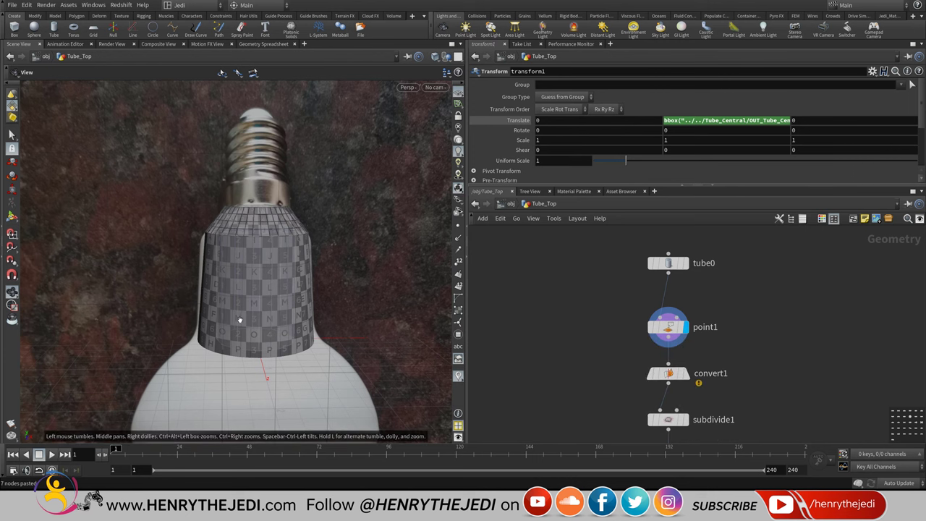
left_click(435, 56)
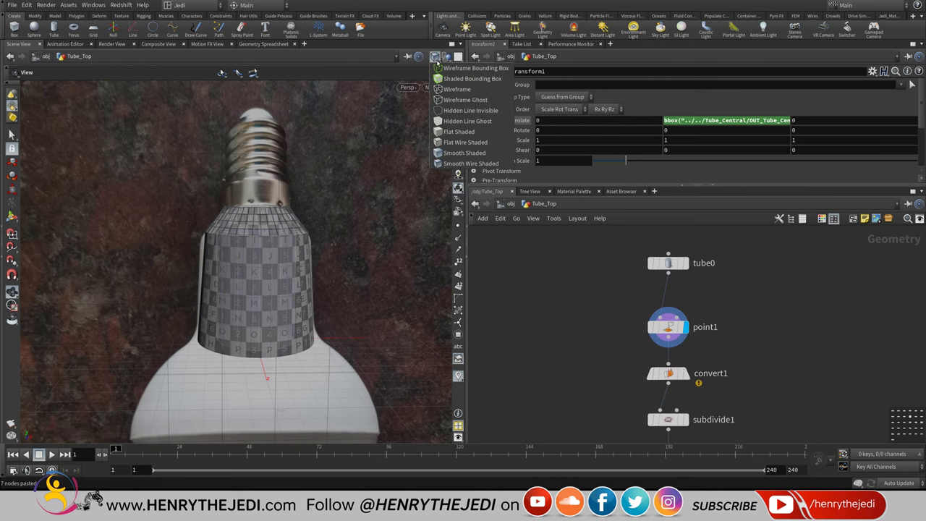
left_click(447, 57)
left_click(478, 89)
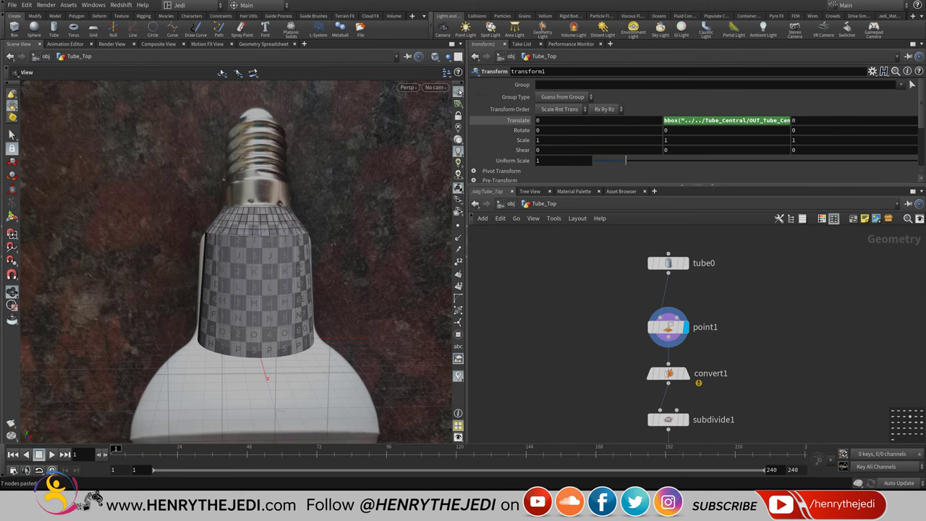
left_click(685, 264)
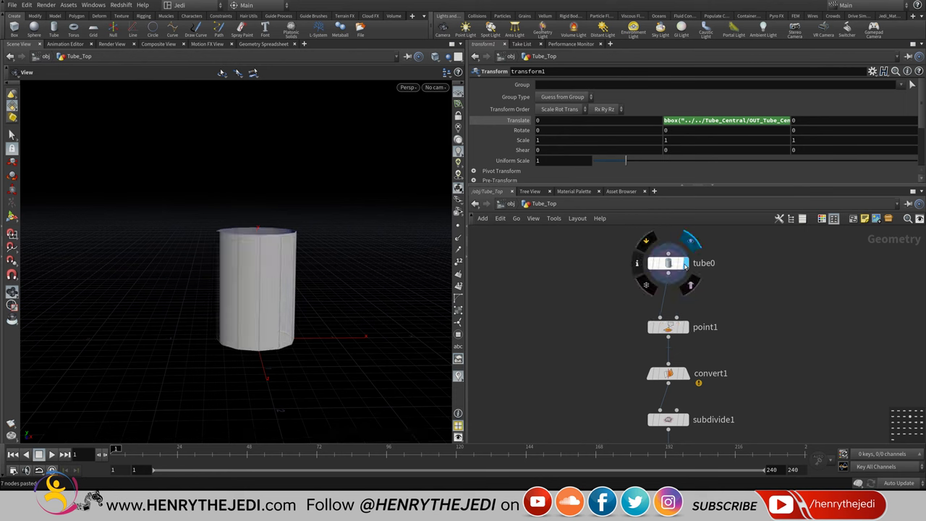
left_click(681, 329)
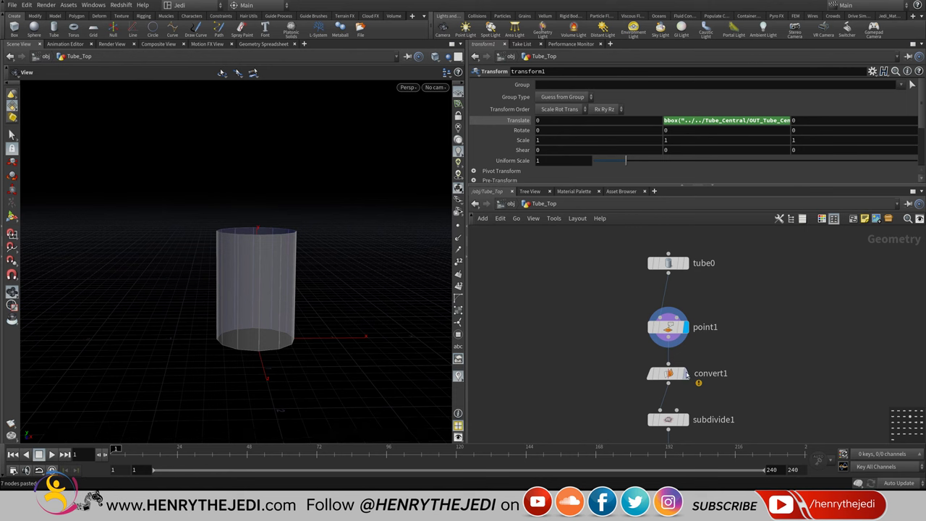
left_click(682, 374)
- Bypass convert1 and display the final OUT_Tube_Central_Lid output
left_click(673, 380)
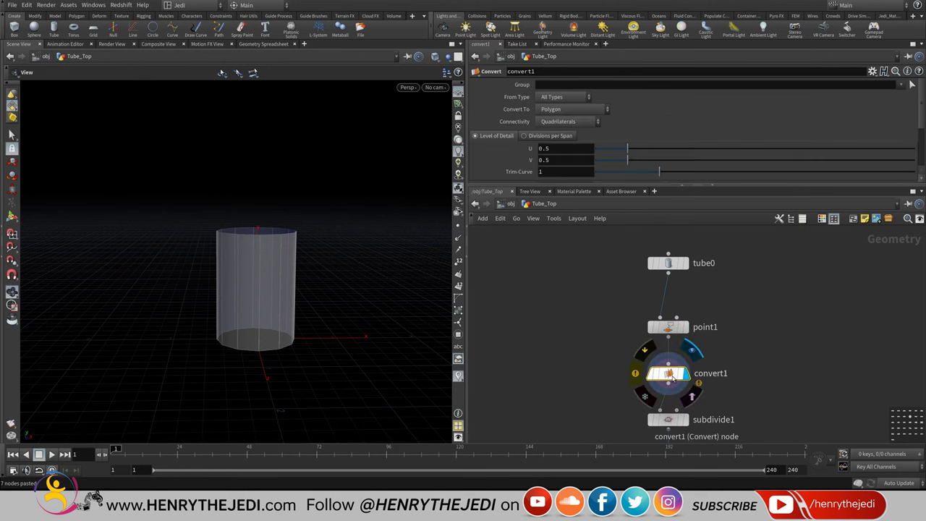
scroll(675, 412, "up", 1)
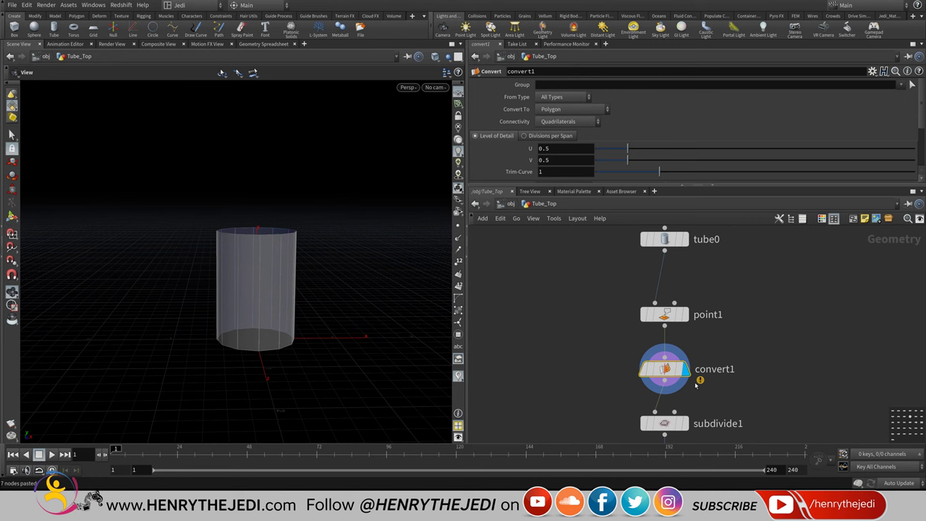
mouse_move(646, 377)
left_click(644, 369)
middle_click_drag(734, 400, 738, 328)
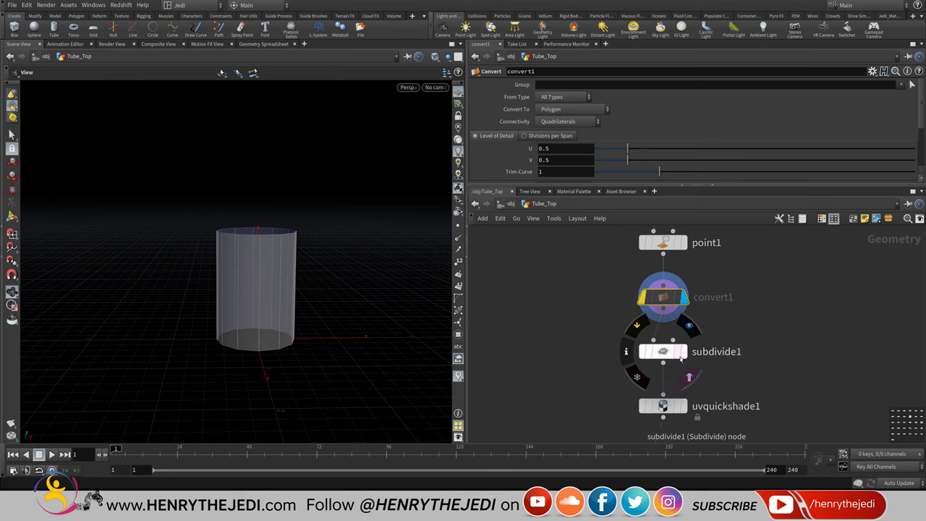
middle_click_drag(753, 389, 644, 384)
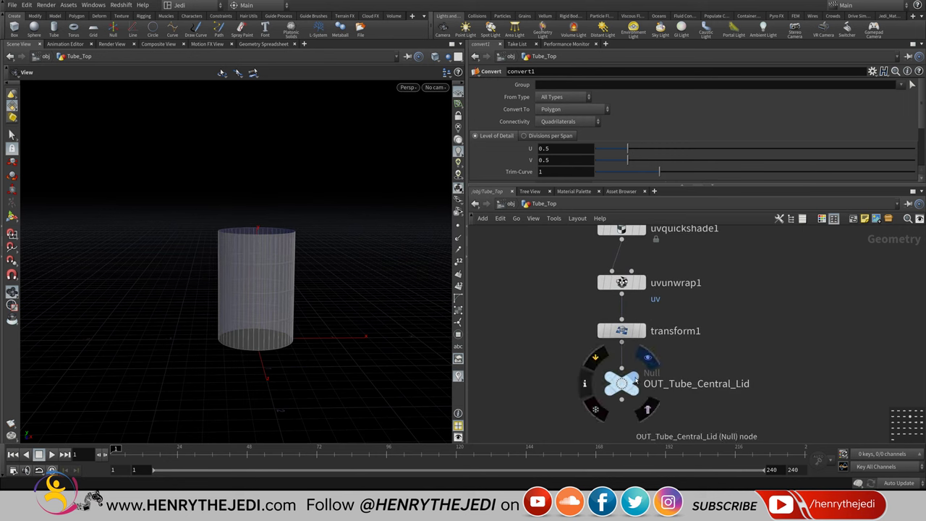
left_click(639, 378)
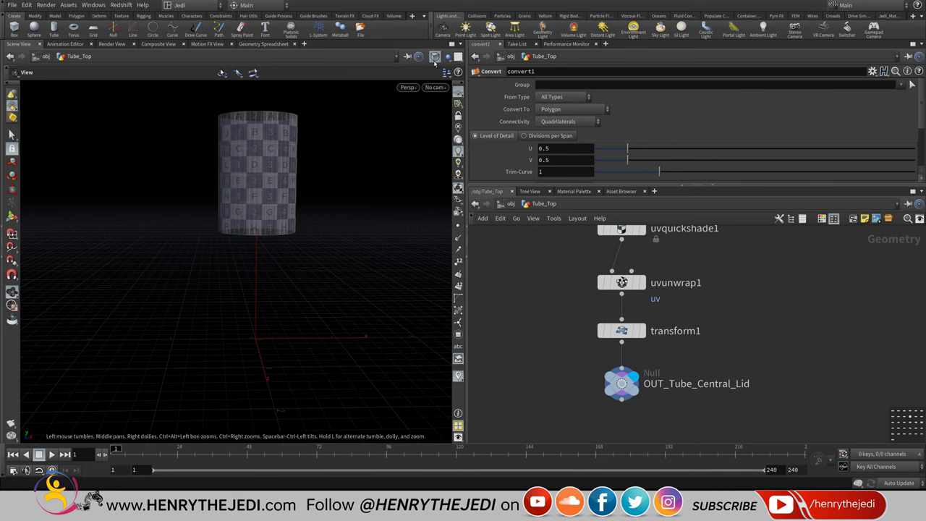
- Ghost the other objects and zoom in on the new top tube
left_click(448, 57)
left_click(465, 78)
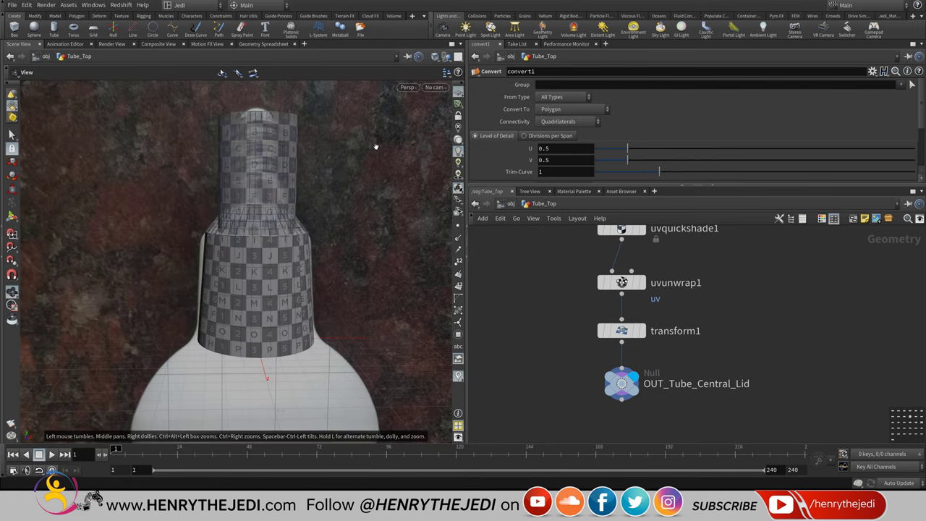
middle_click_drag(374, 147, 321, 275)
right_click_drag(321, 275, 333, 169)
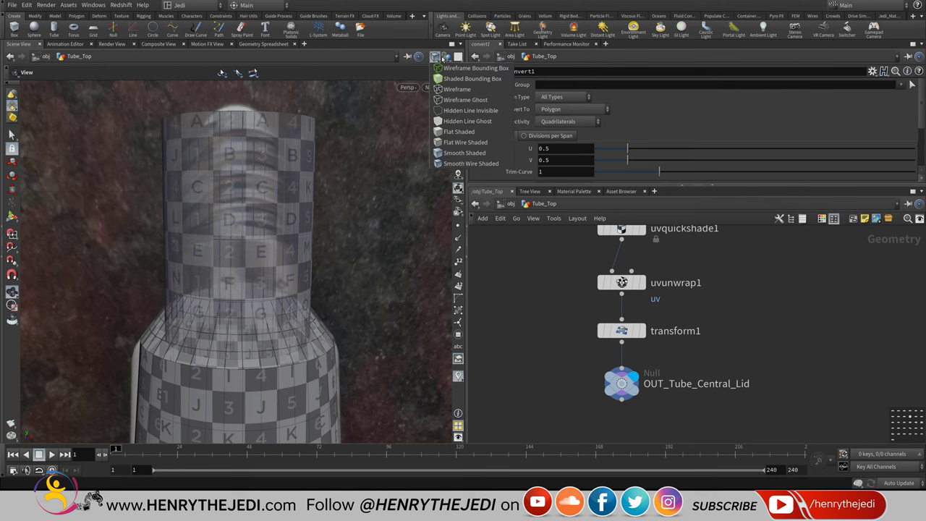
left_click(448, 56)
left_click(477, 79)
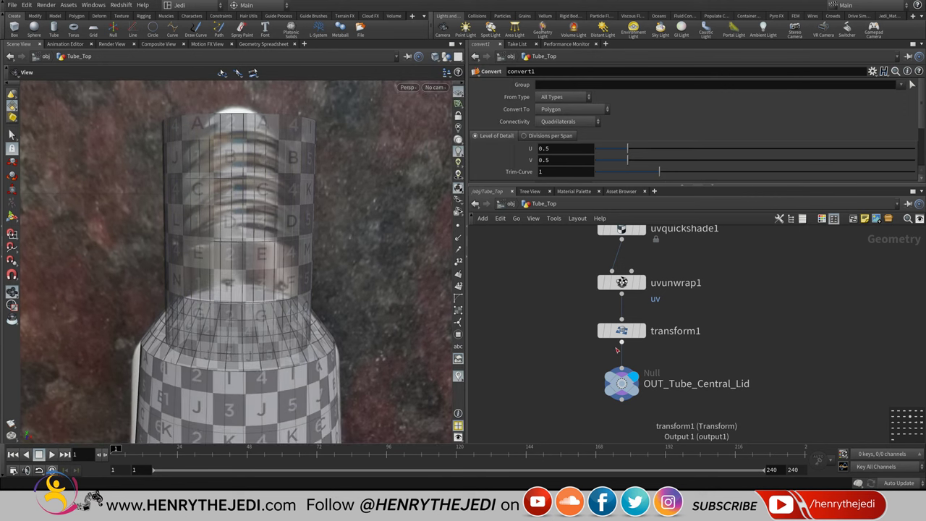
scroll(616, 355, "down", 4)
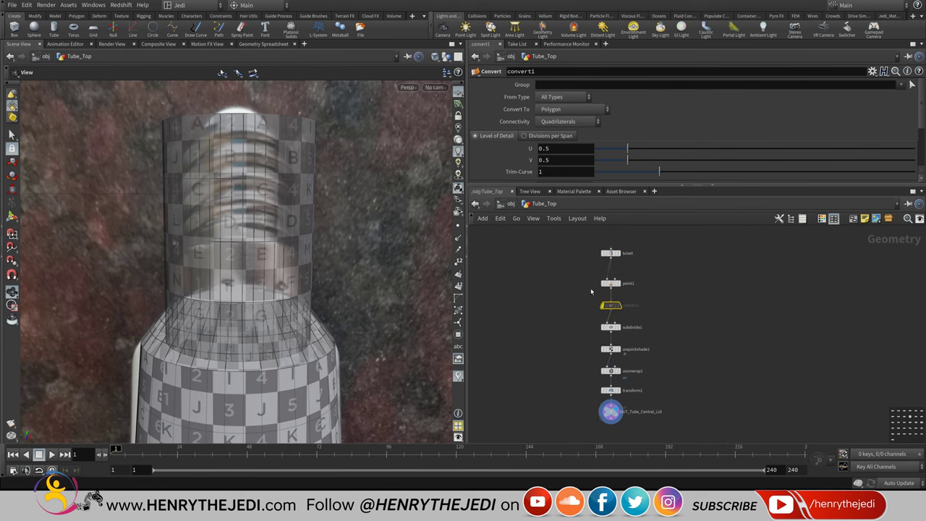
scroll(579, 275, "up", 3)
mouse_move(622, 278)
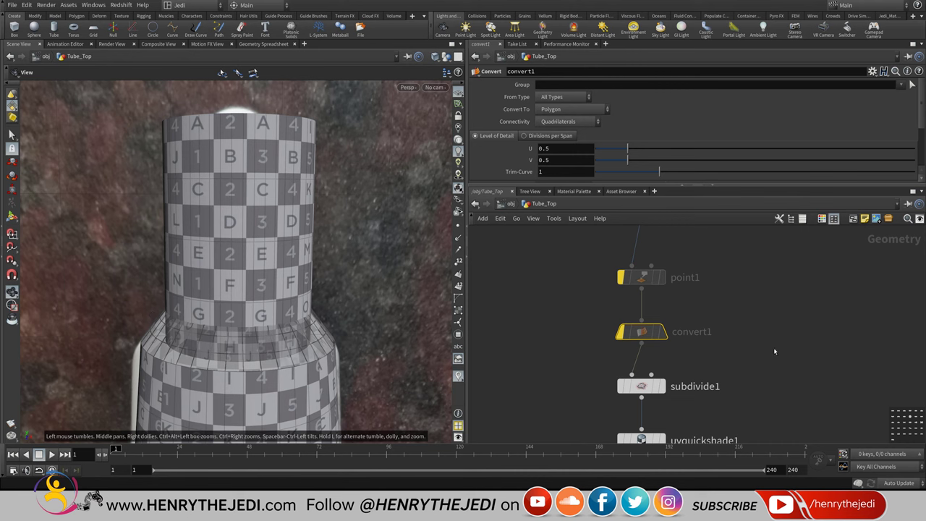
scroll(781, 354, "down", 4)
scroll(757, 368, "up", 4)
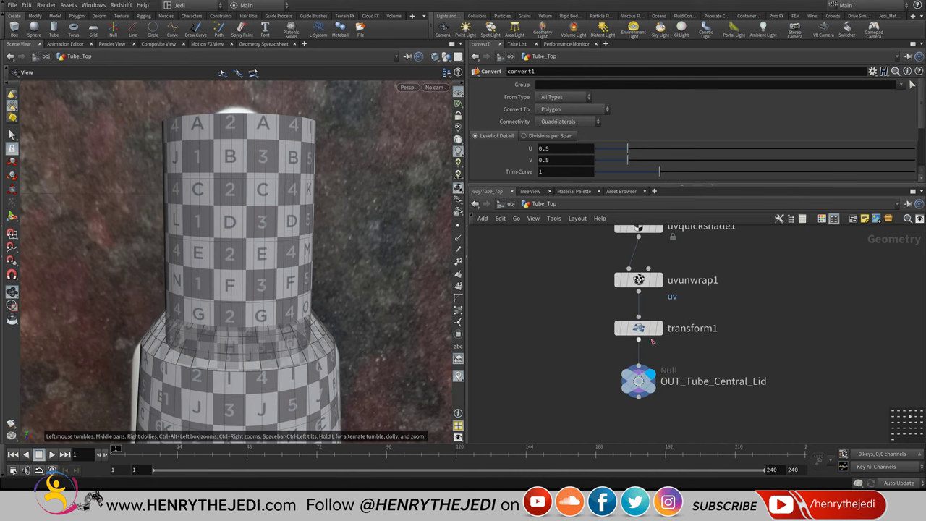
- Replace transform1's Translate Y expression with a fresh bbox() call
left_click(639, 328)
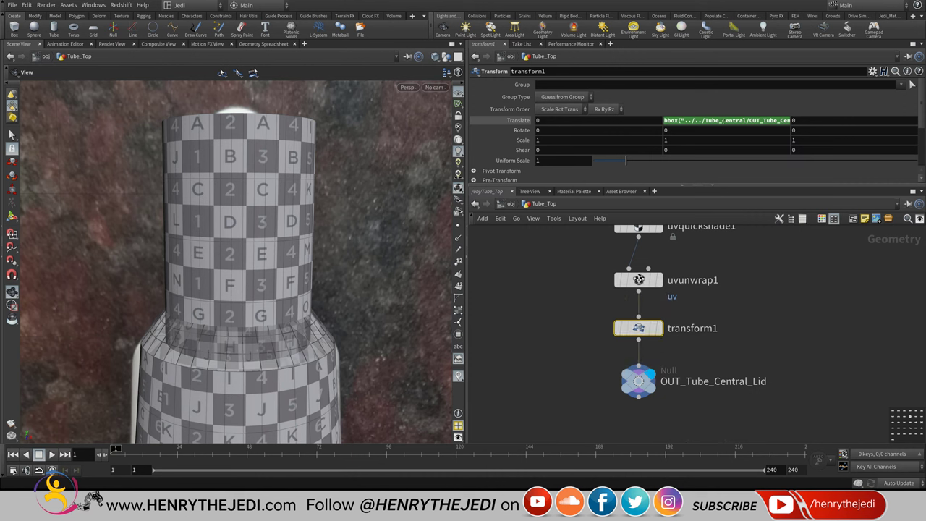
left_click(710, 120)
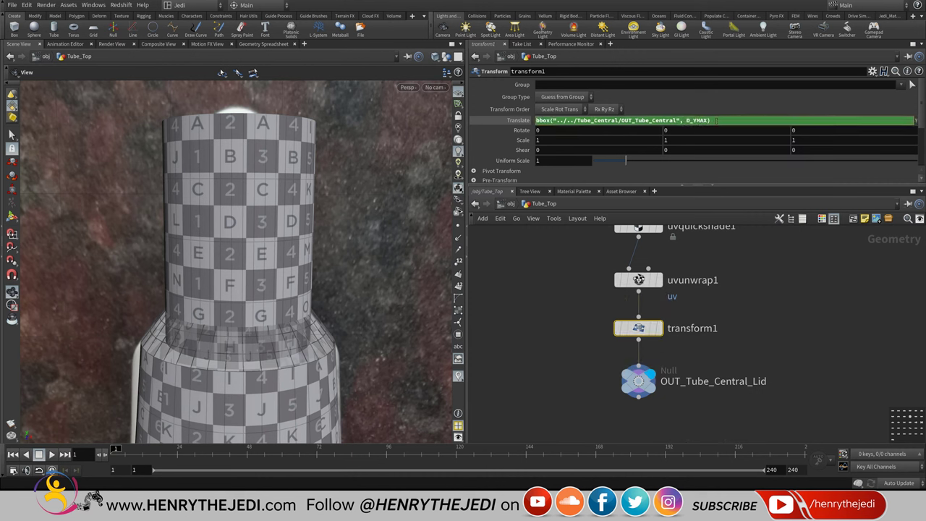
left_click_drag(718, 120, 447, 122)
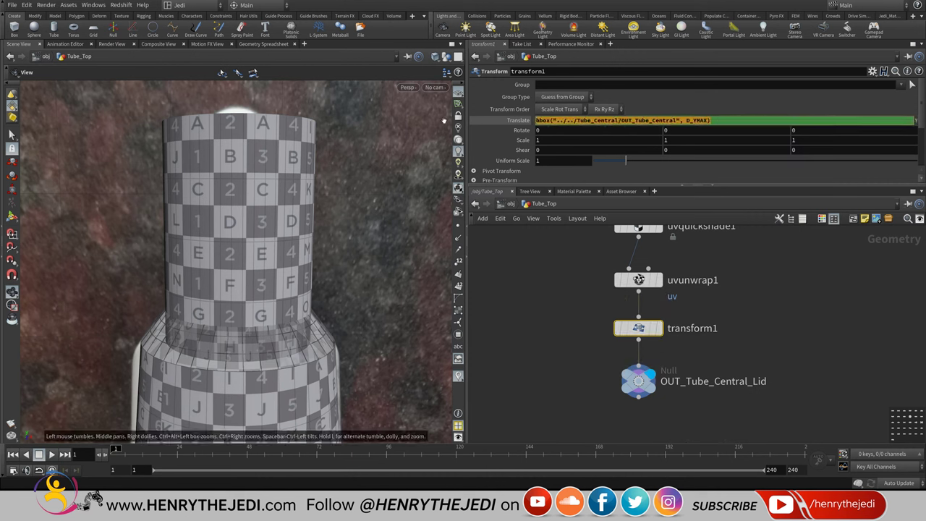
type("bbox(\"../../")
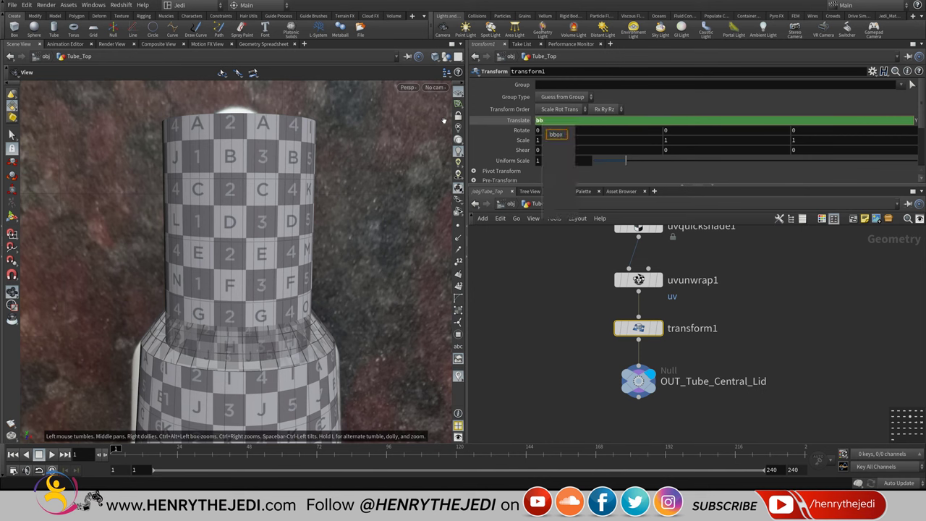
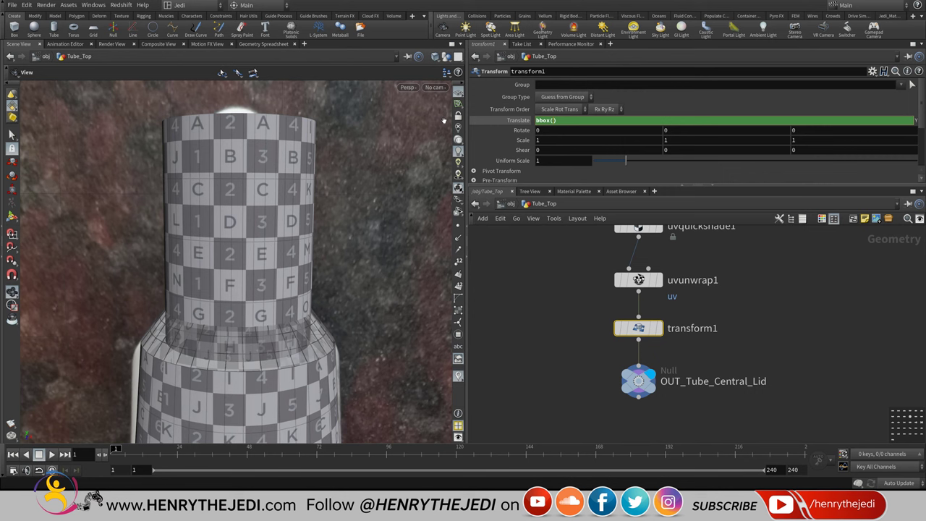
- Set transform1's Translate Y to bbox("../../Tube_Central_Lid/OUT_Tube_Central_Lid/", D_YMAX) to lift the tube
type("\"\"")
type("..")
type("/")
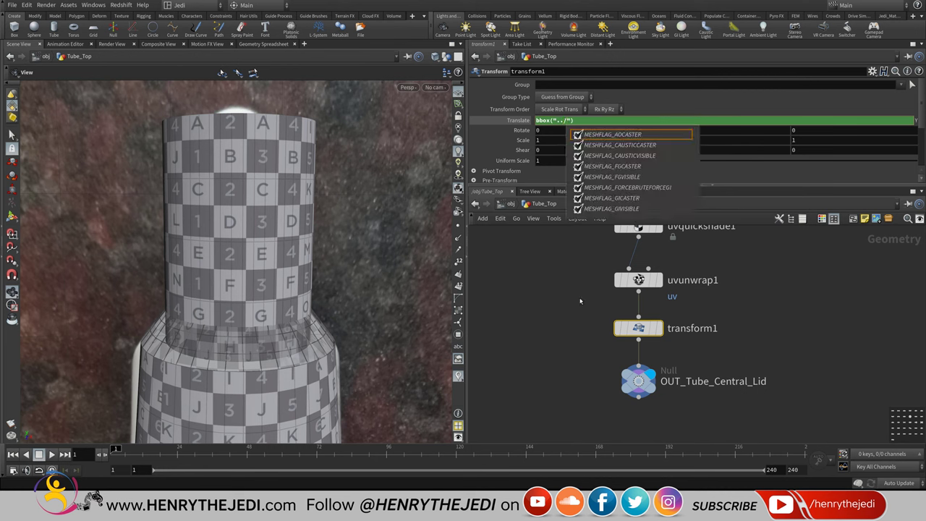
type("..")
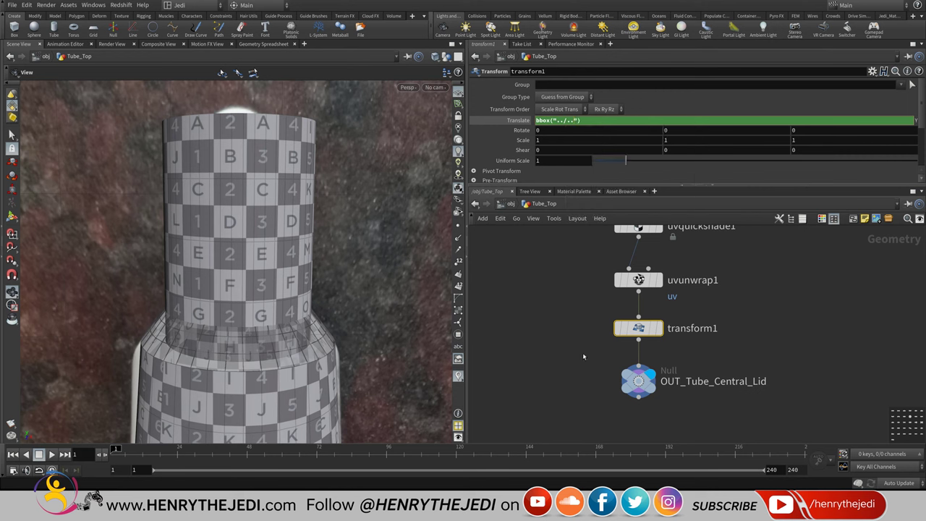
type("/")
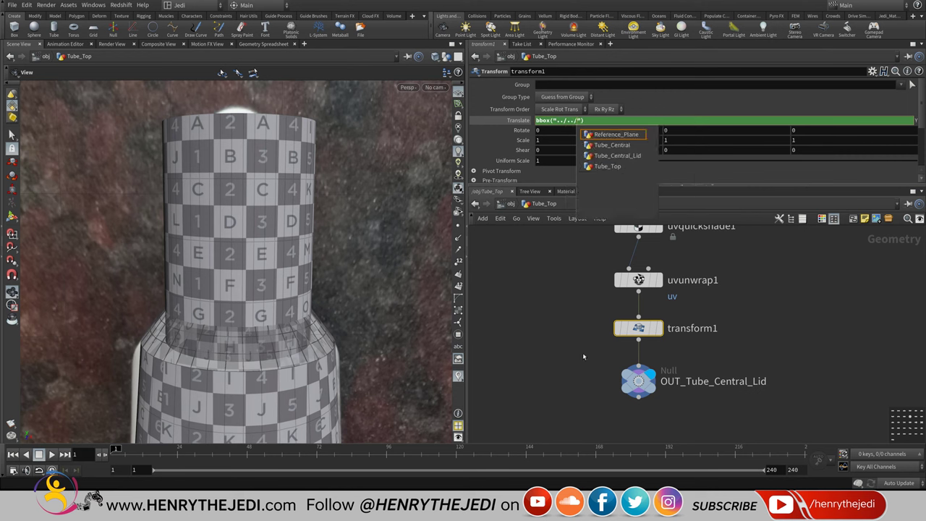
key("Down")
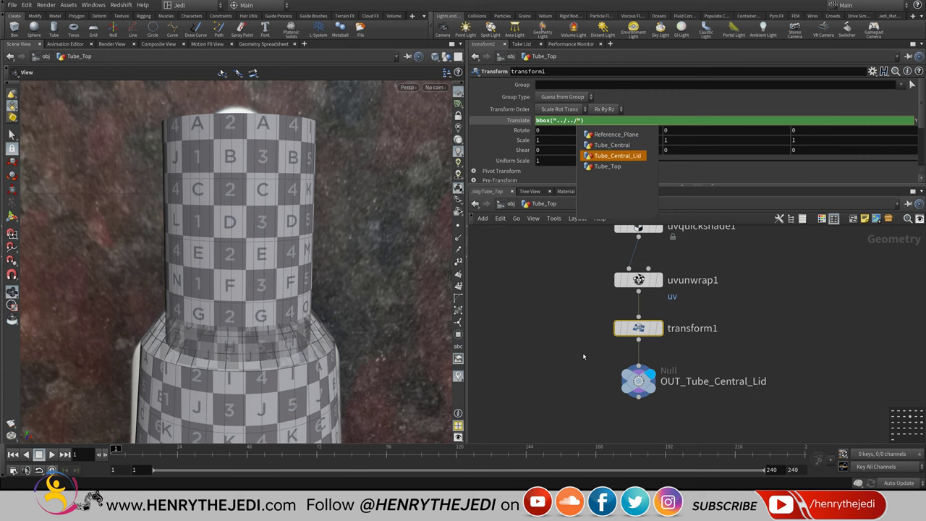
key("Return")
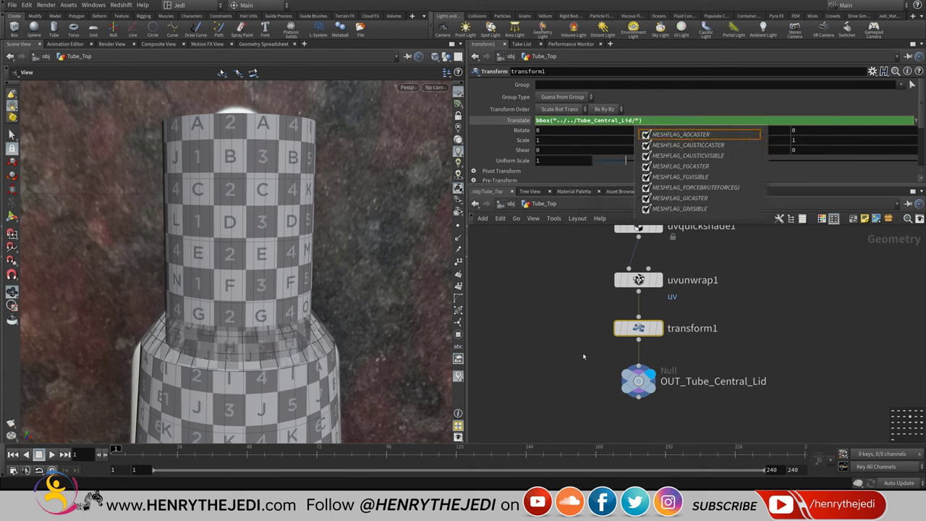
type("OUT")
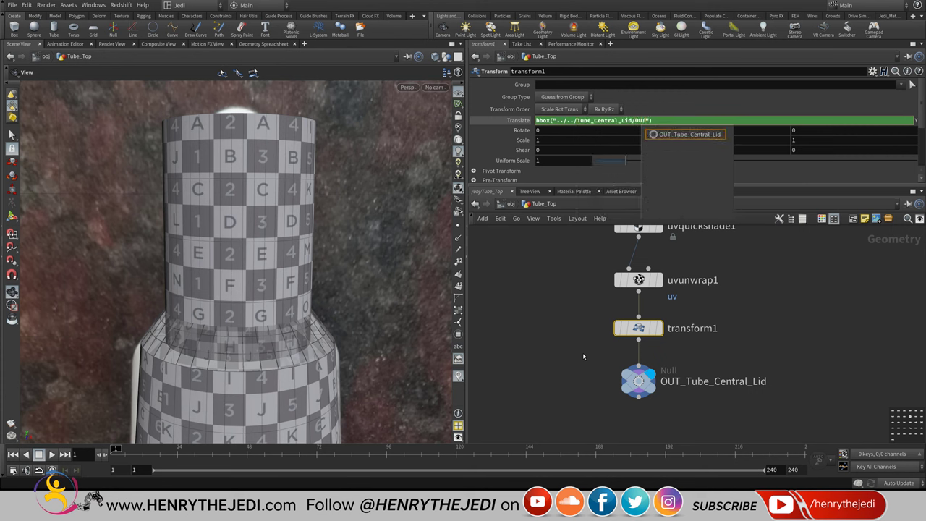
key("Return")
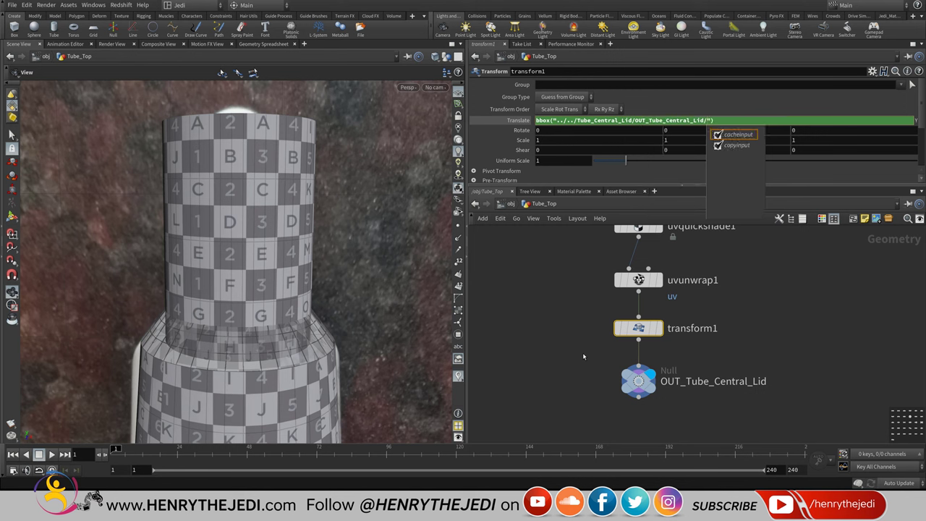
key("Escape")
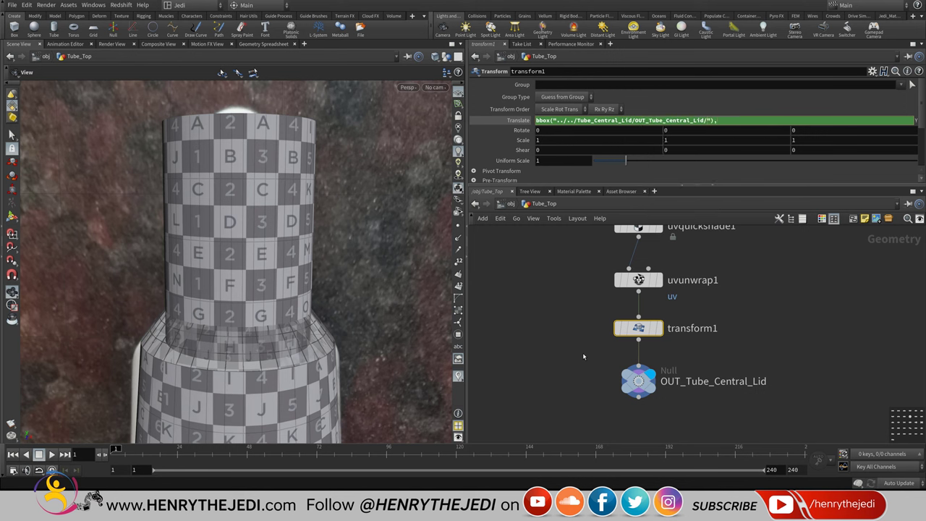
key("BackSpace")
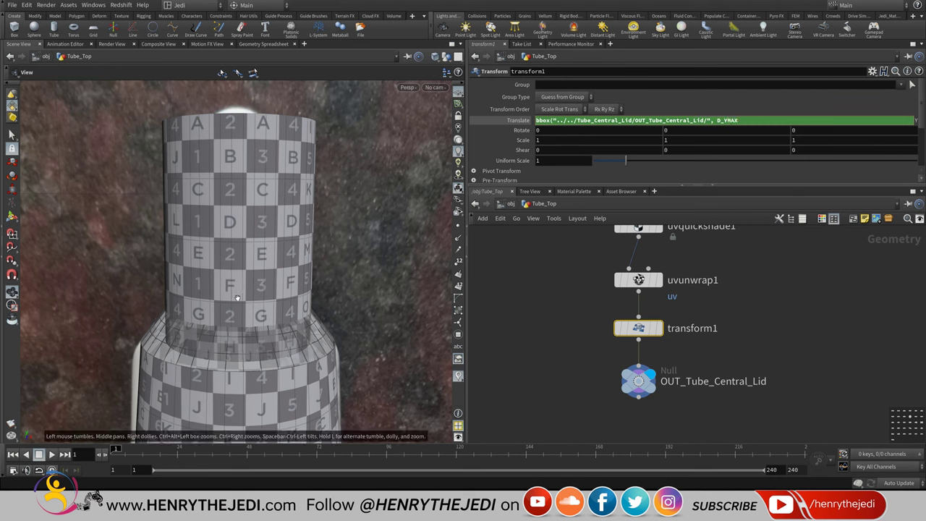
key("Return")
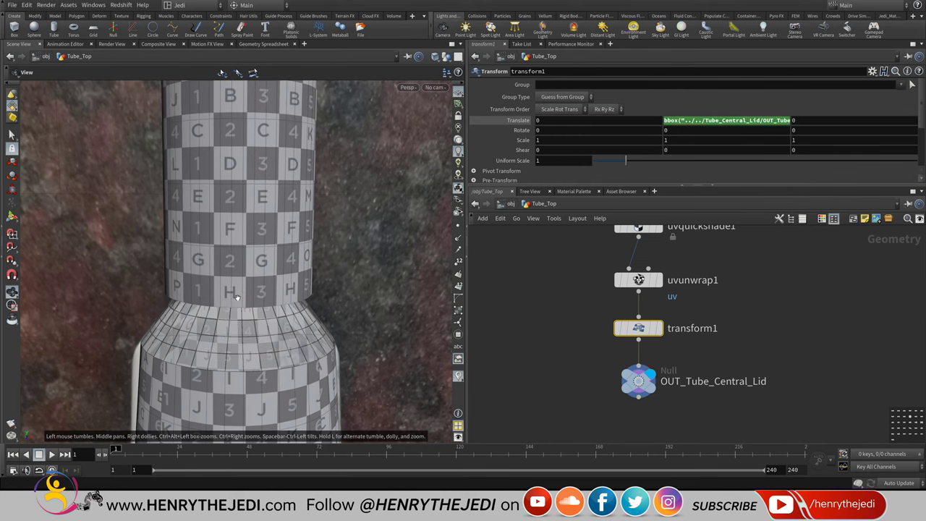
- Save the scene and move the view in on the tube-lid joint
left_click_drag(202, 319, 227, 271)
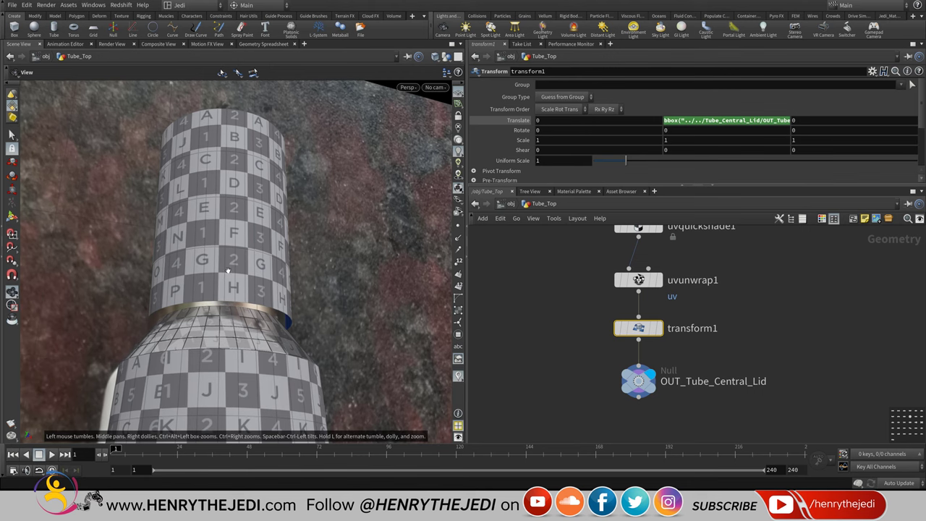
key("ctrl+s")
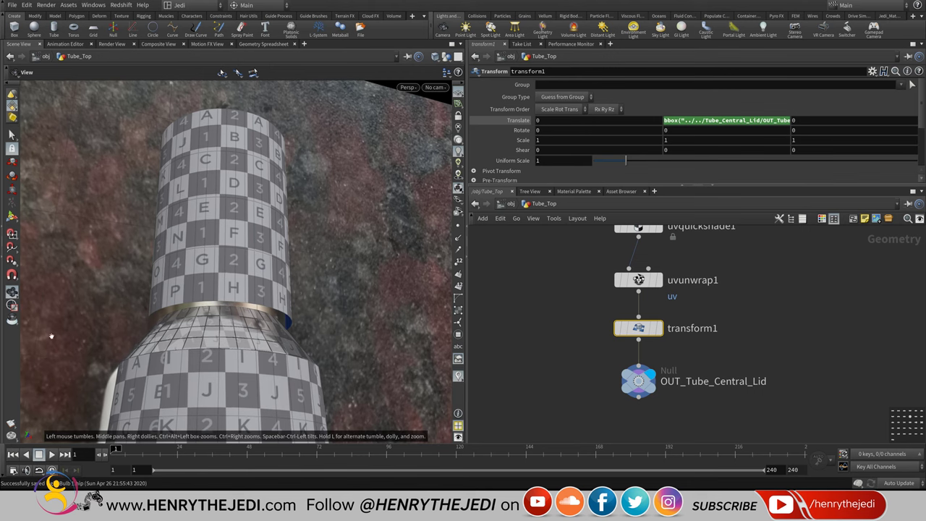
right_click_drag(145, 328, 258, 270)
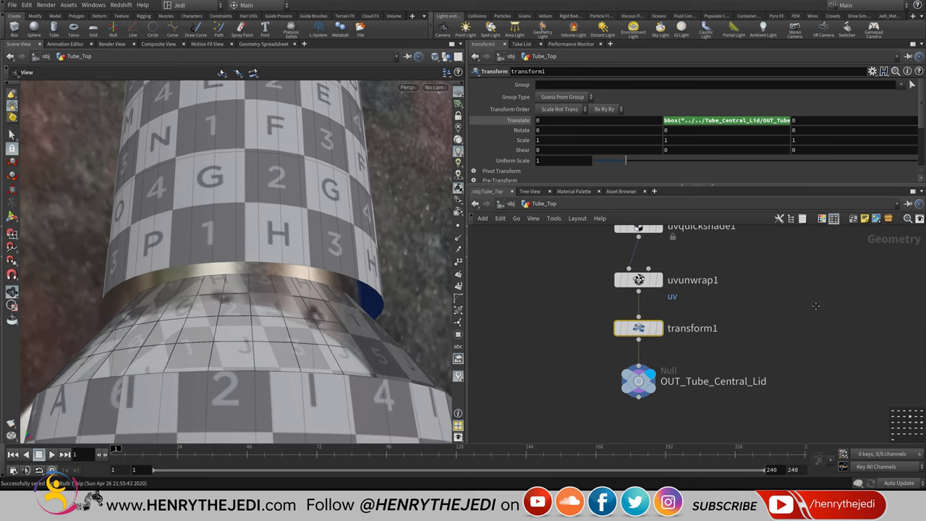
- Select tube0 and begin a ch() expression in its Radius field
scroll(817, 303, "down", 5)
scroll(713, 385, "up", 5)
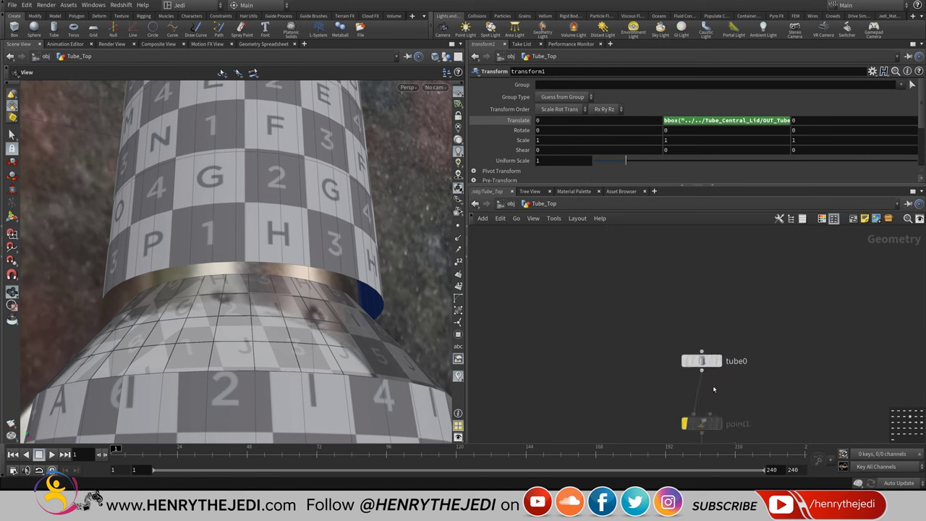
left_click(691, 352)
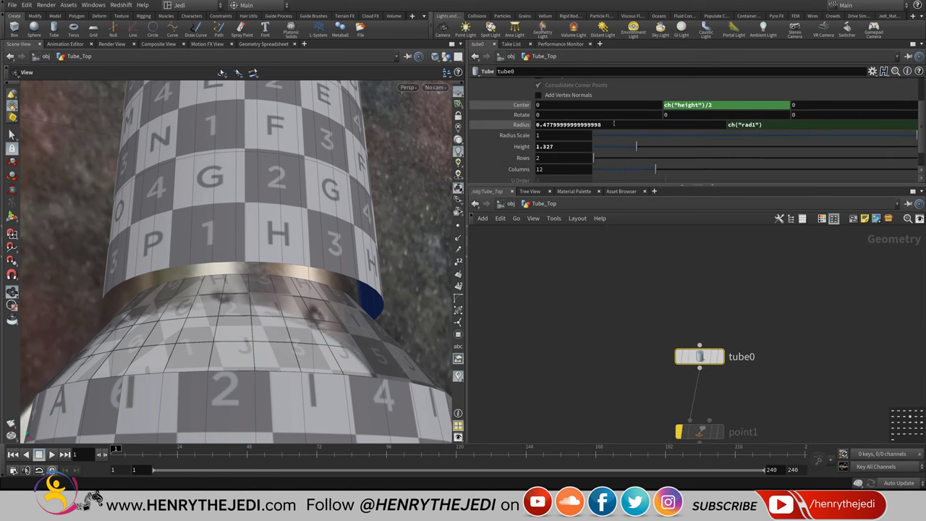
left_click(613, 125)
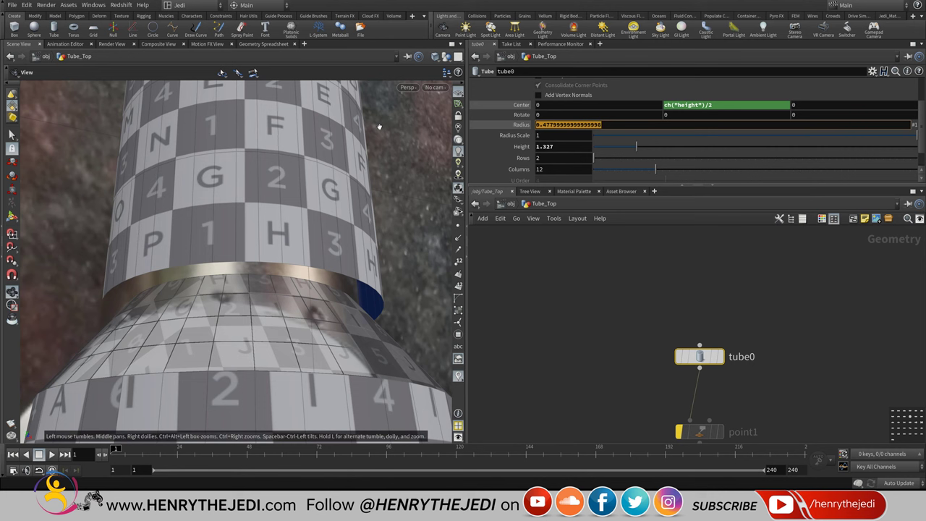
type("ch(")
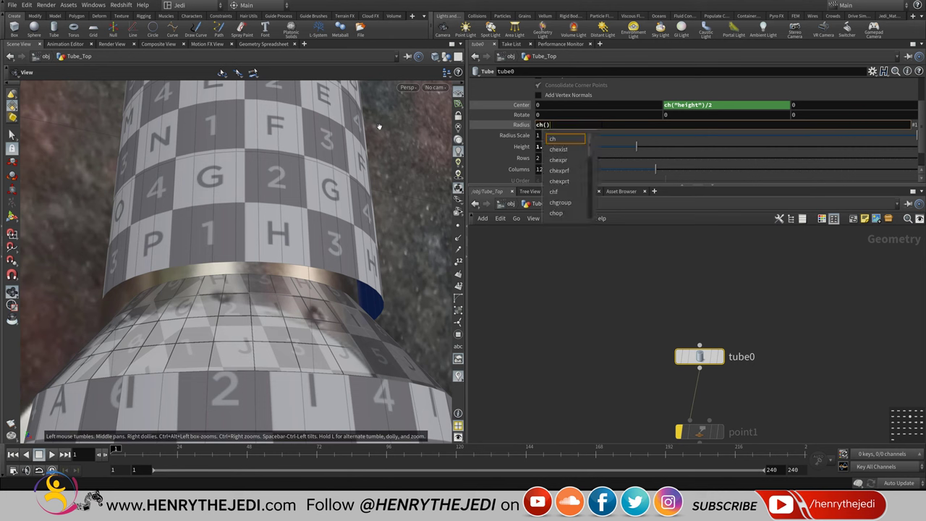
key("Escape")
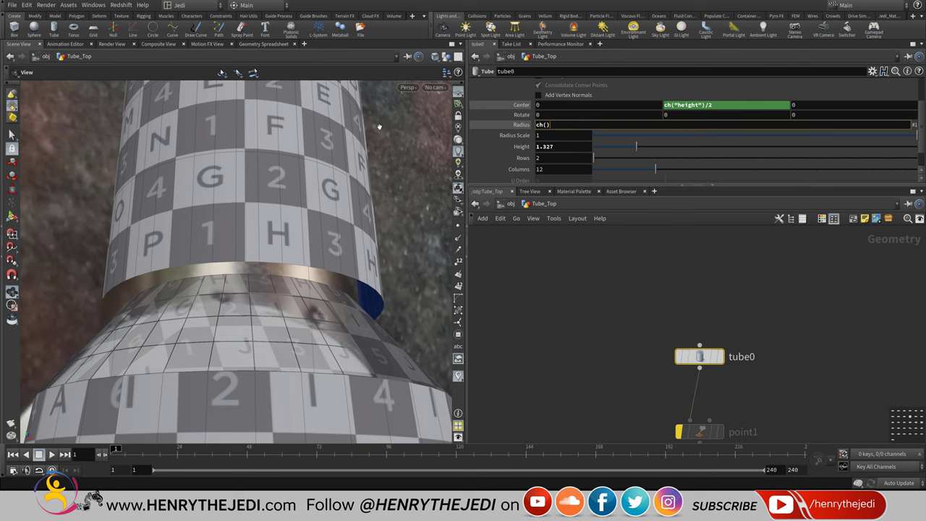
- Complete the Radius reference to ../../Tube_Central_Lid/tube1/rad1 and commit it
type("\"../")
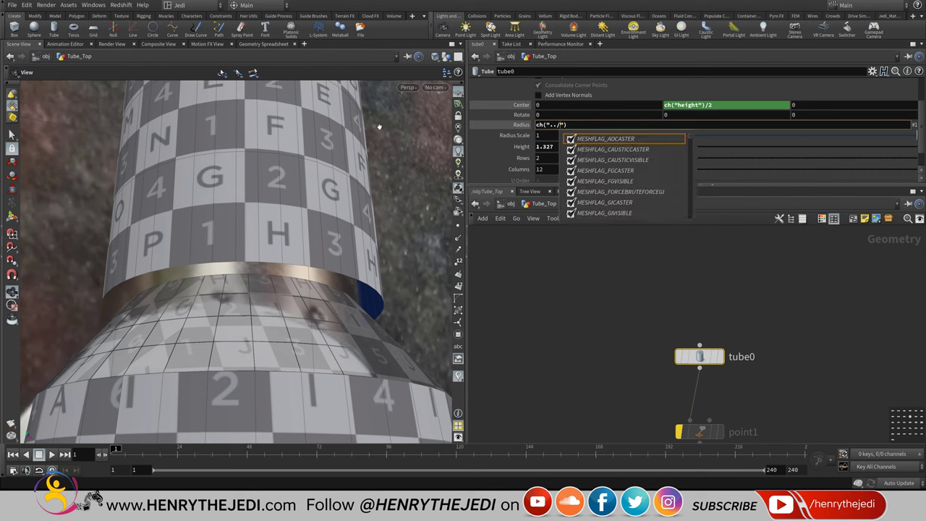
type("../")
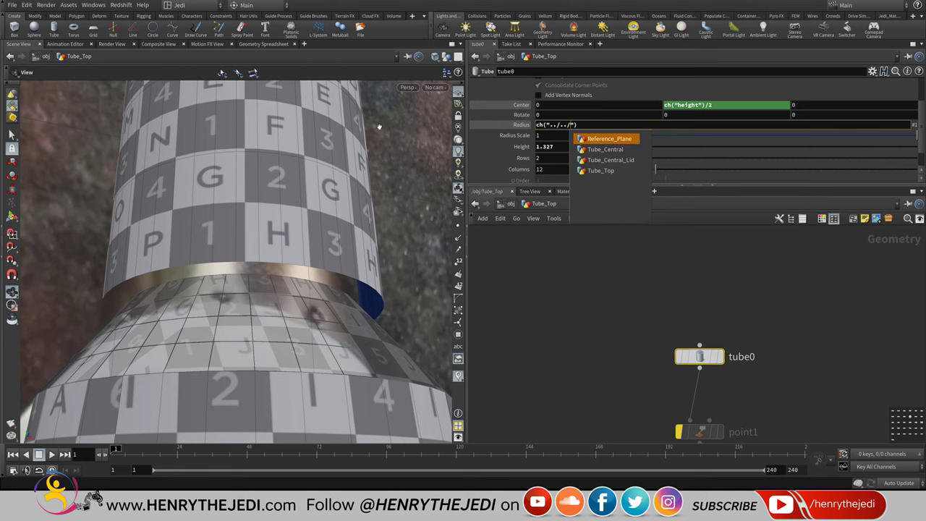
key("Down")
key("Down")
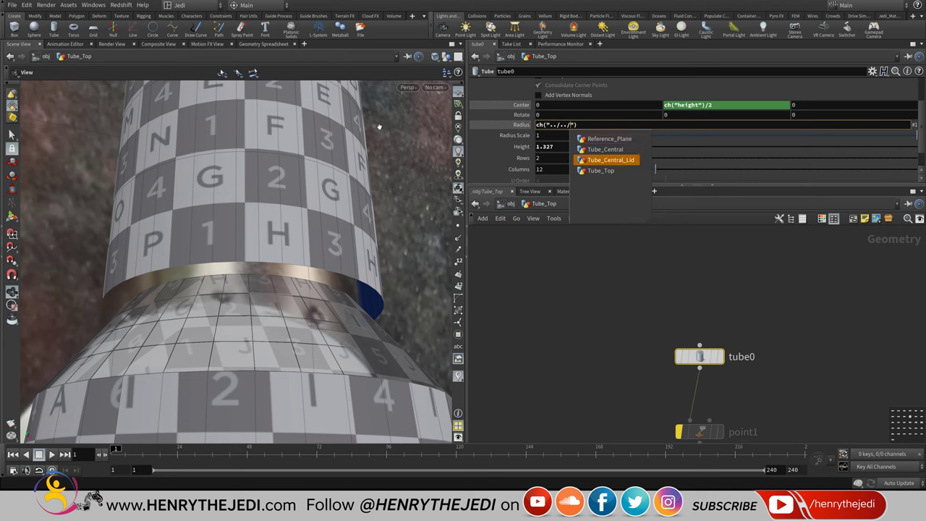
key("Return")
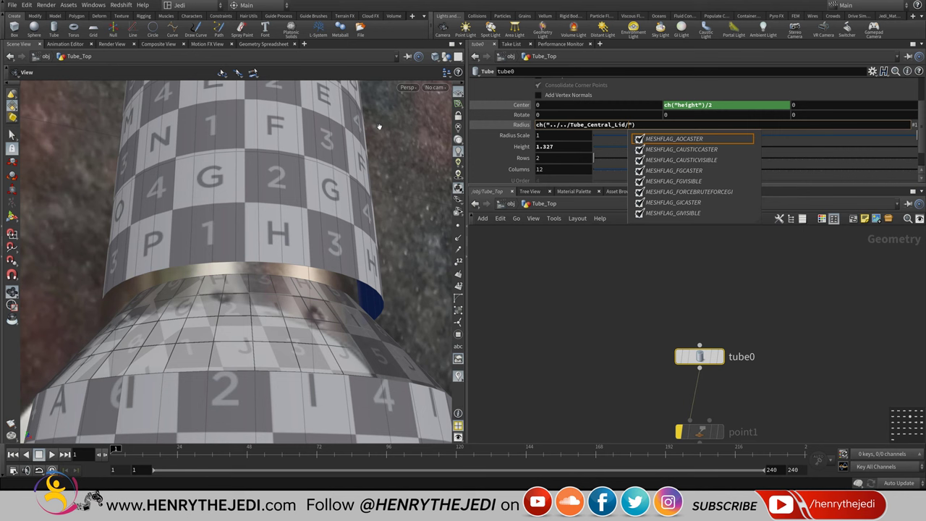
type("tu")
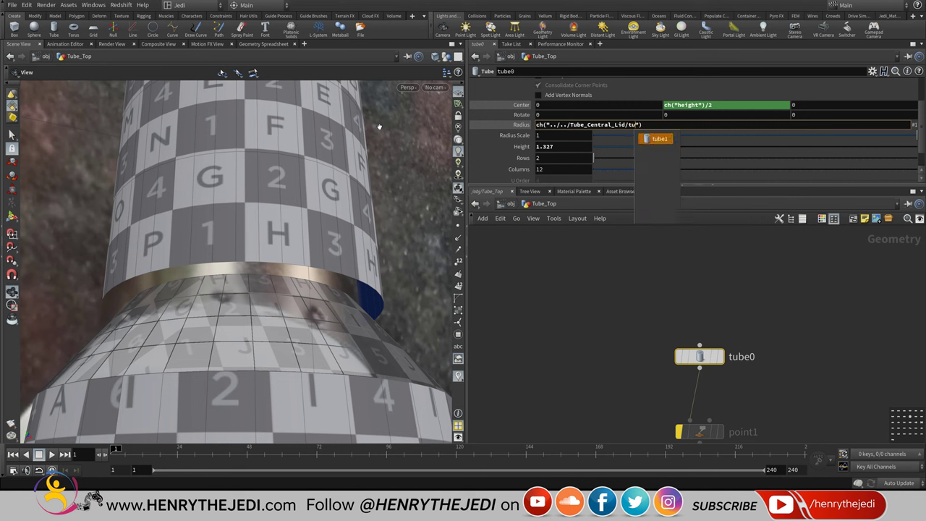
key("Return")
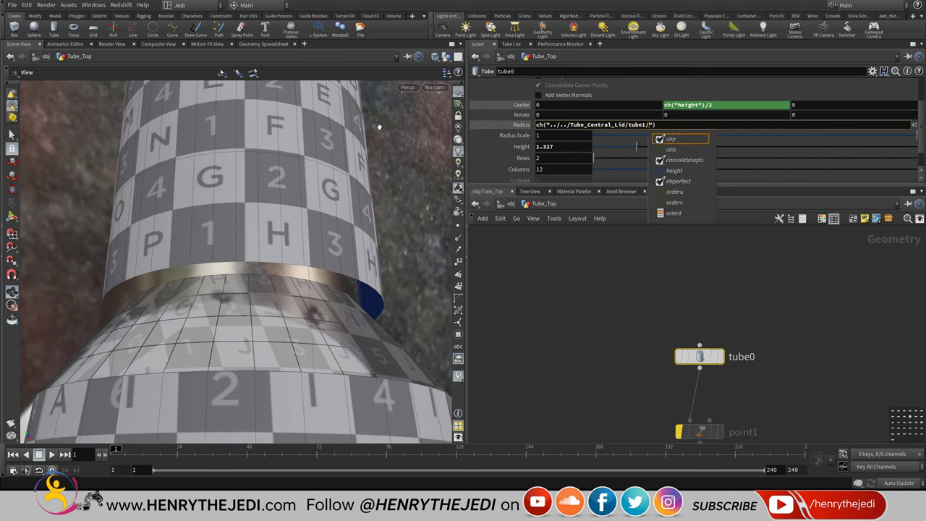
type("r")
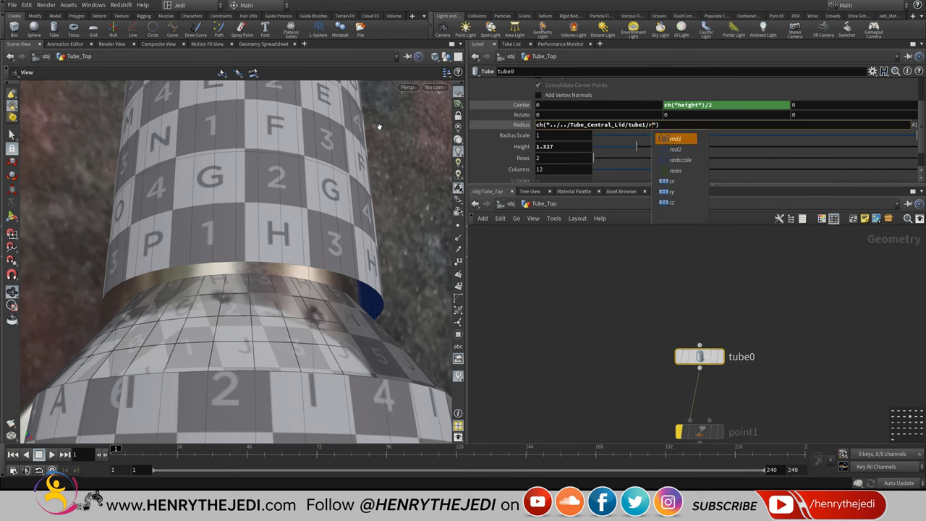
key("Return")
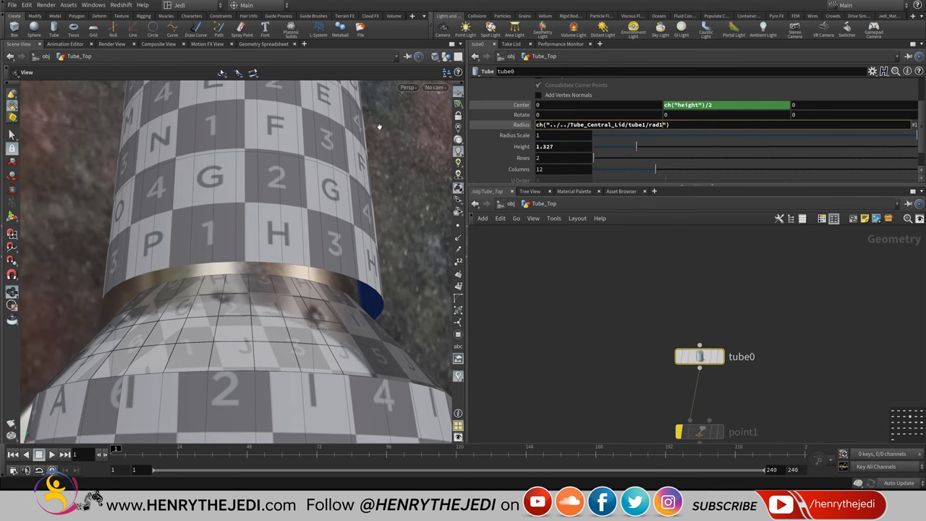
key("Return")
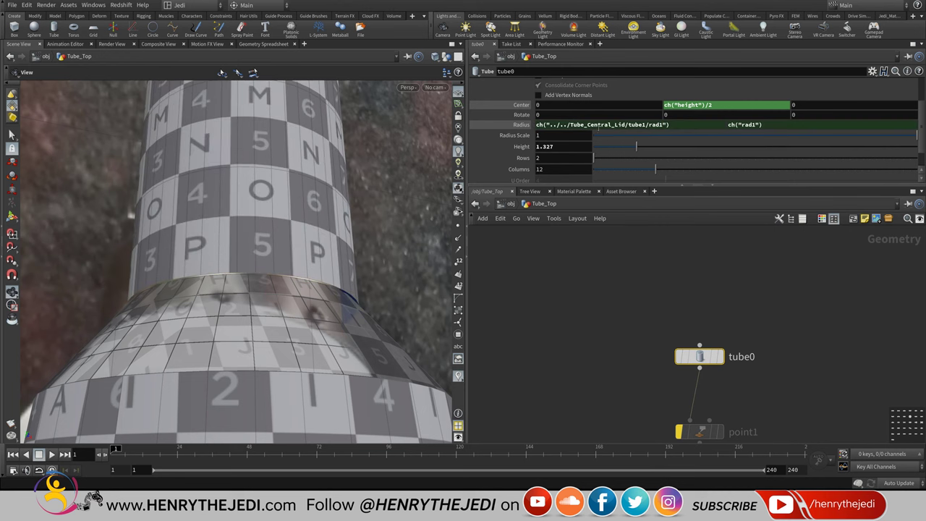
- Orbit around the tube, save the scene, and pan the network to the node chain
left_click_drag(351, 231, 303, 275)
key("ctrl+s")
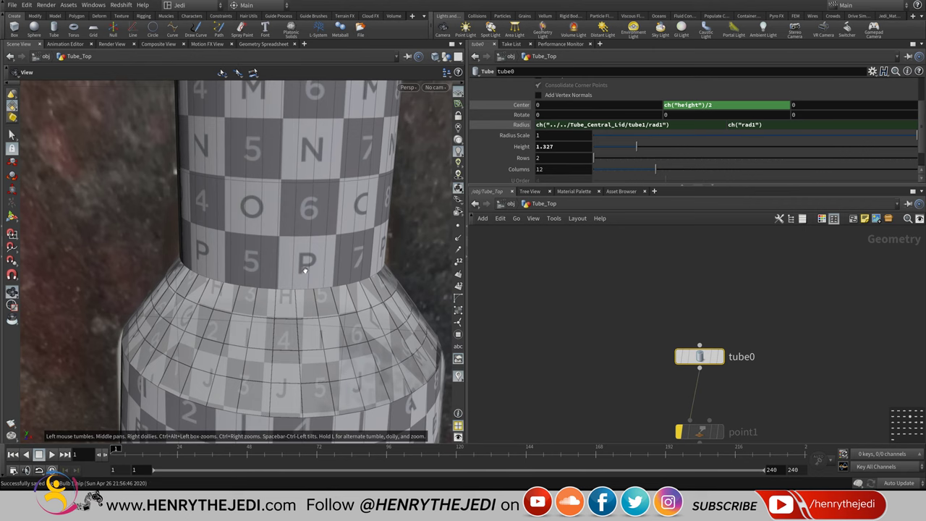
scroll(306, 277, "down", 10)
left_click_drag(310, 278, 579, 336)
scroll(599, 299, "down", 5)
scroll(623, 339, "down", 5)
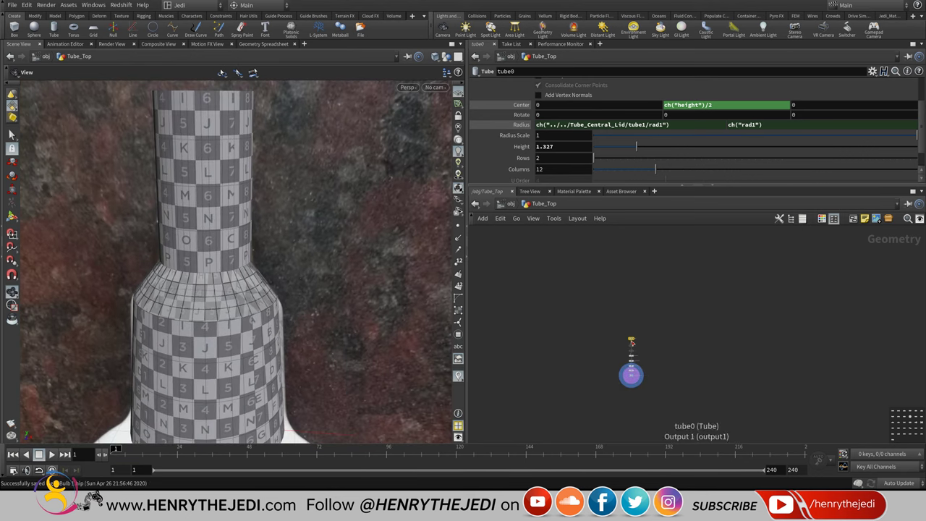
middle_click_drag(629, 348, 629, 327)
scroll(623, 339, "up", 5)
scroll(648, 346, "up", 8)
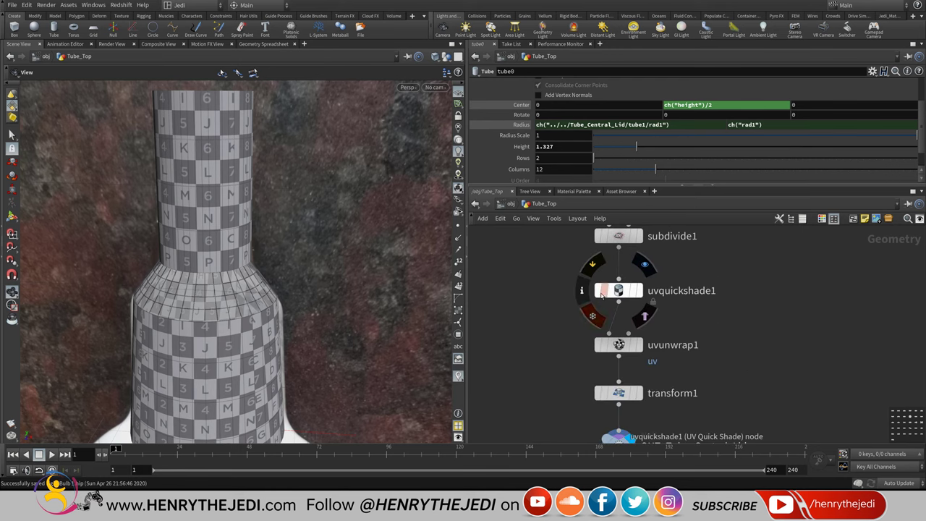
- Bypass uvquickshade1 to show the plain grey neck, then compare with the light bulb photo
left_click(592, 265)
left_click_drag(275, 206, 277, 277)
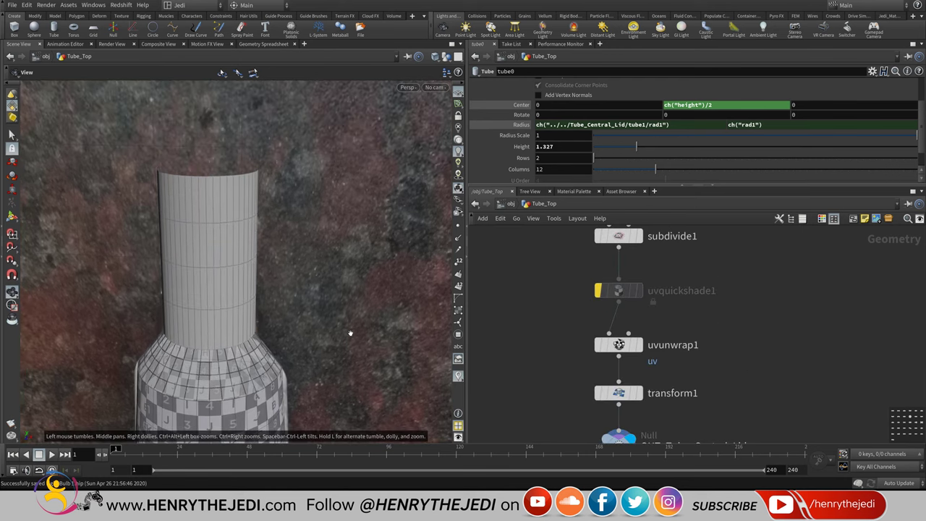
key("alt+Tab")
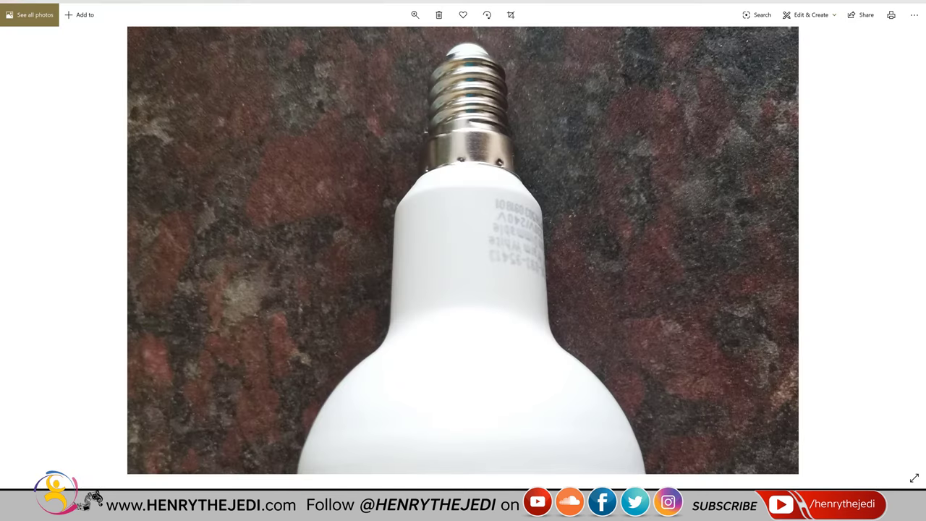
key("alt+Tab")
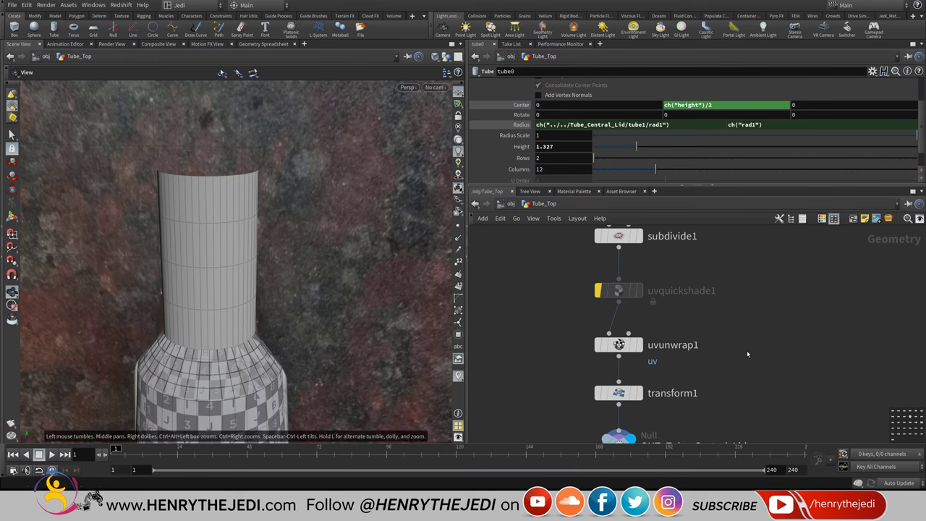
- Bypass subdivide1, un-bypass point1, and set tube0's Height to 1.044
middle_click_drag(593, 210, 563, 289)
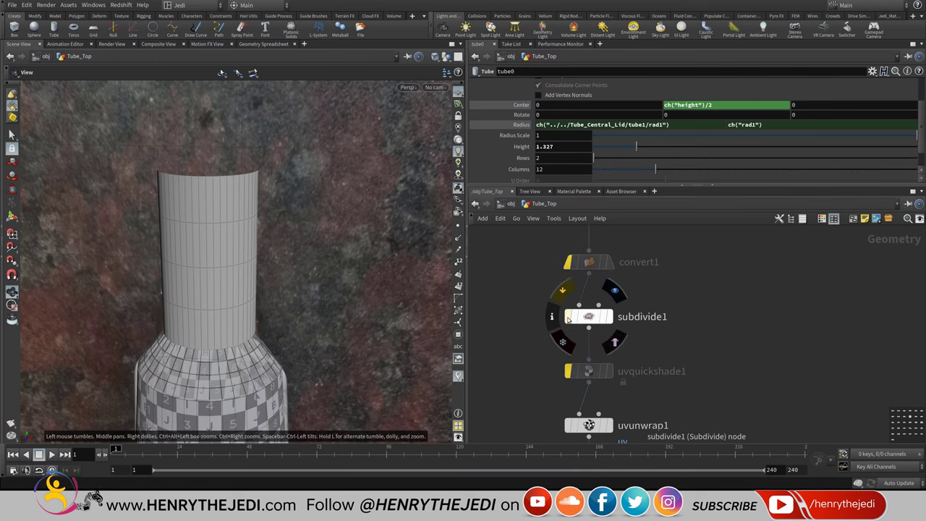
left_click(568, 316)
middle_click_drag(572, 134, 580, 295)
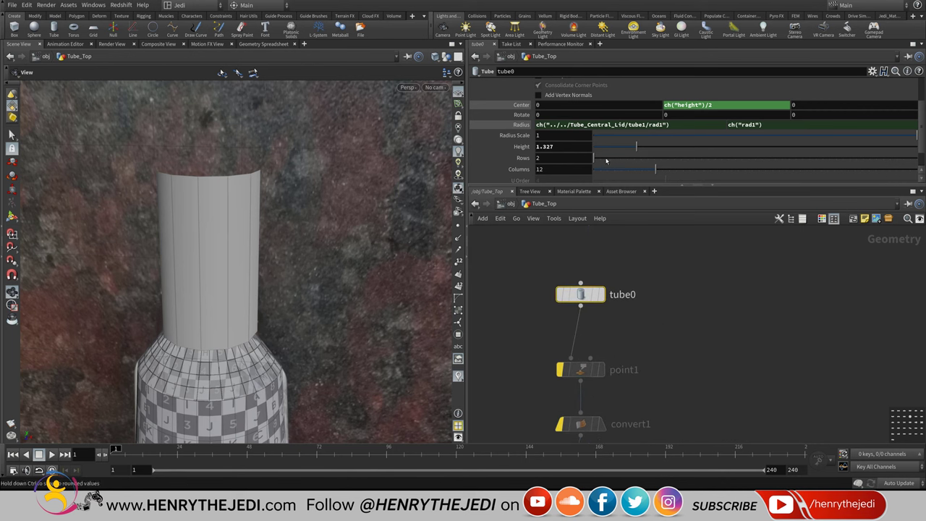
mouse_move(596, 157)
left_mouse_down()
mouse_move(624, 159)
mouse_move(593, 158)
left_mouse_up()
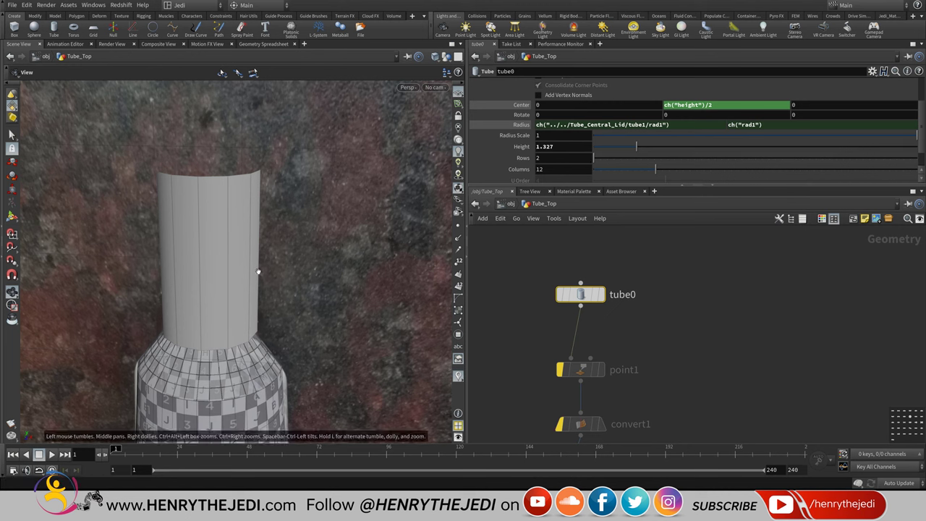
scroll(650, 375, "down", 1)
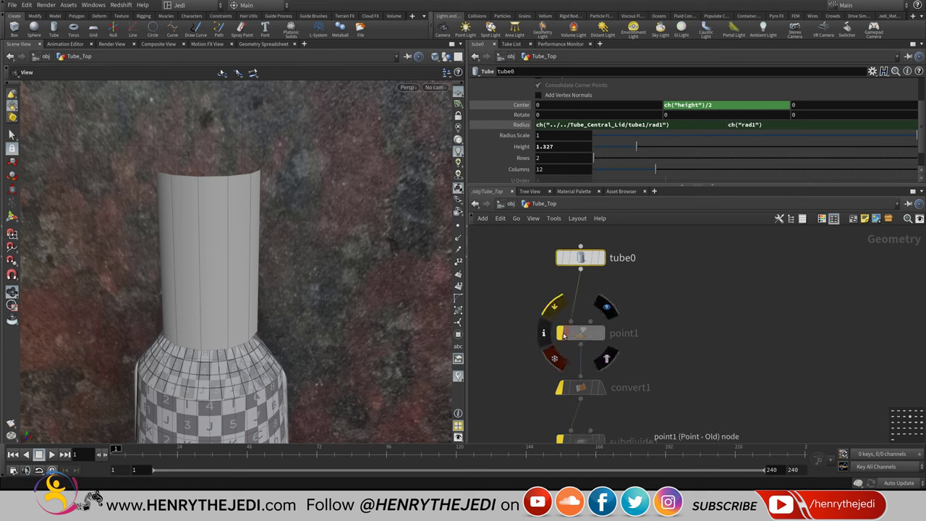
left_click(558, 333)
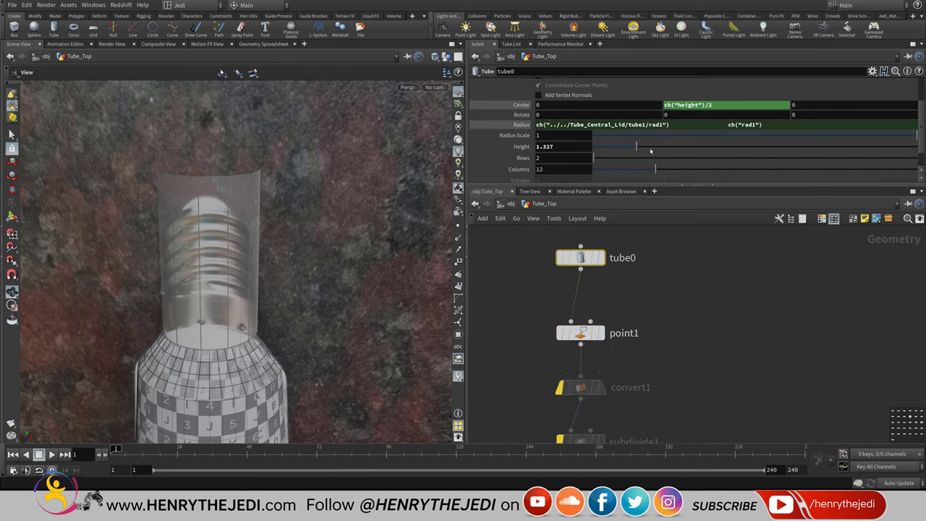
left_click_drag(637, 149, 628, 151)
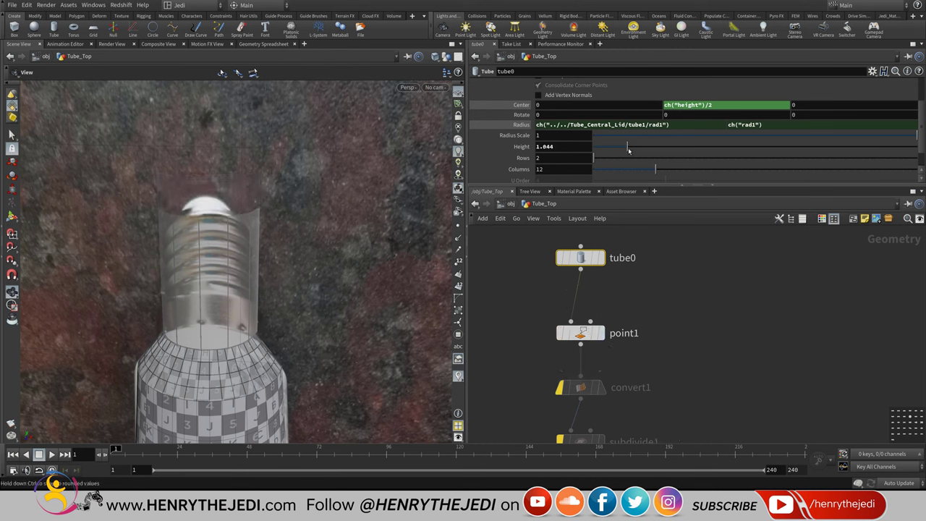
- Check the tube in Front view, return to Perspective, and save the scene
left_click(407, 88)
mouse_move(421, 107)
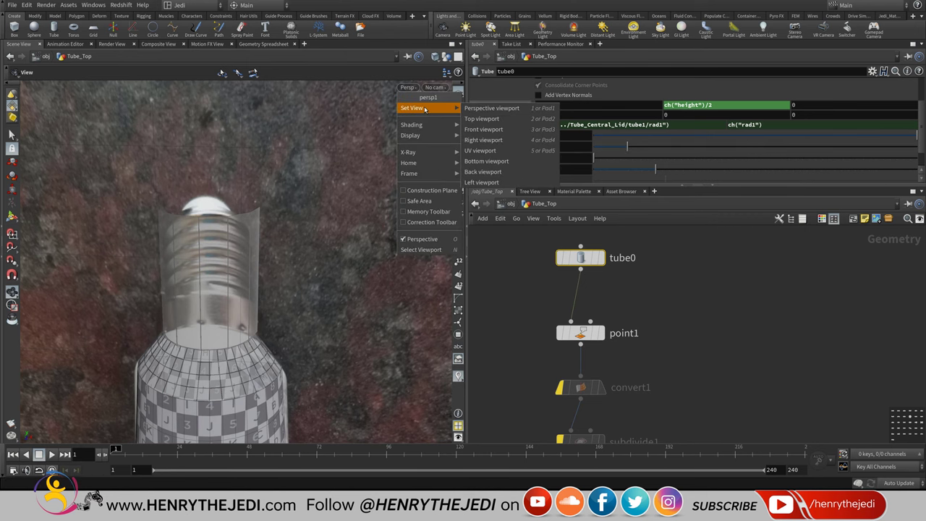
left_click(483, 129)
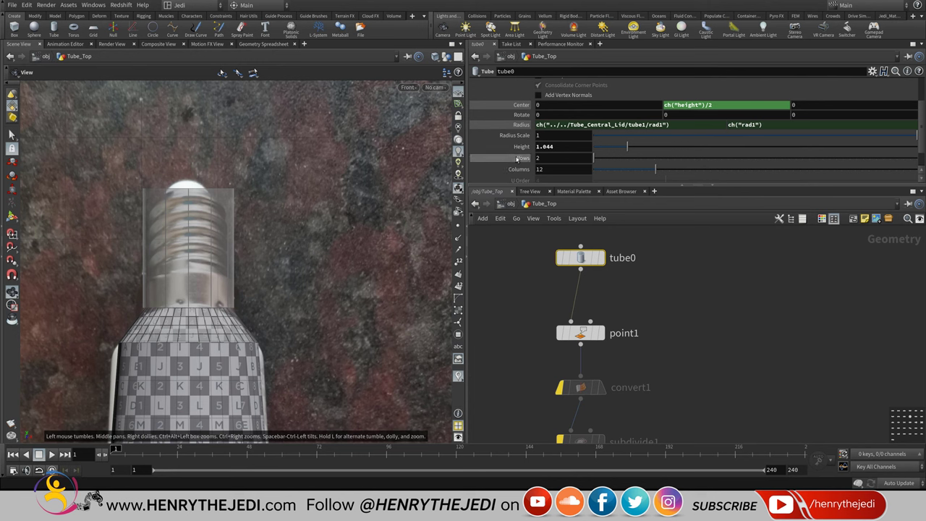
left_click(433, 88)
mouse_move(456, 108)
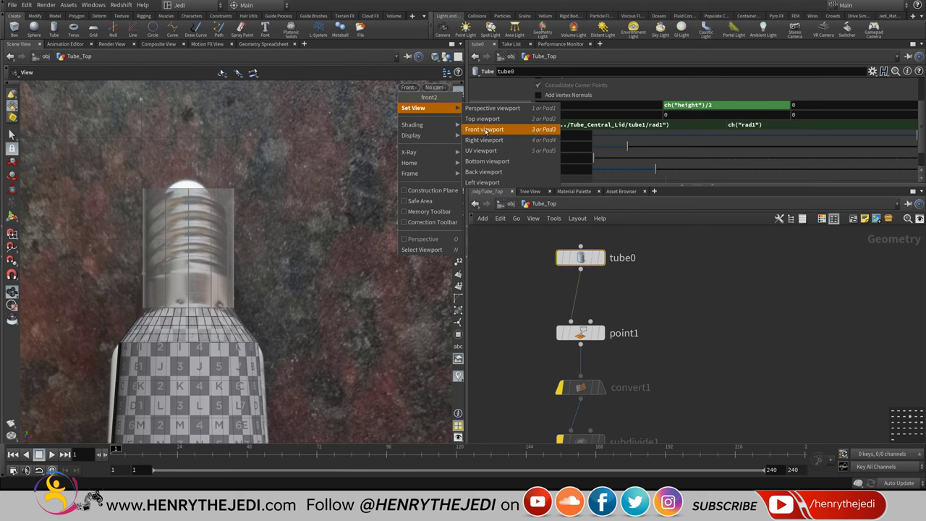
left_click(492, 108)
key("ctrl+s")
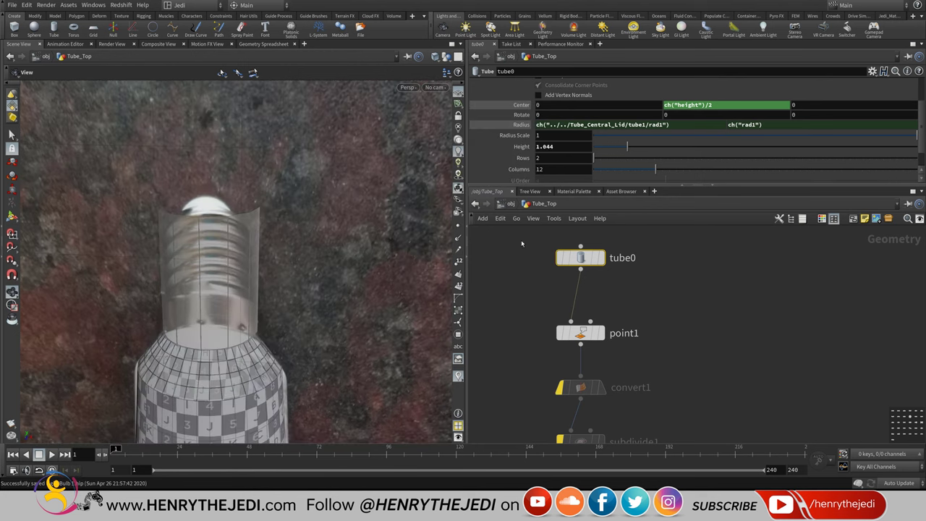
- Bypass point1 again, set the display flag on tube0, and frame the tube
left_click(555, 306)
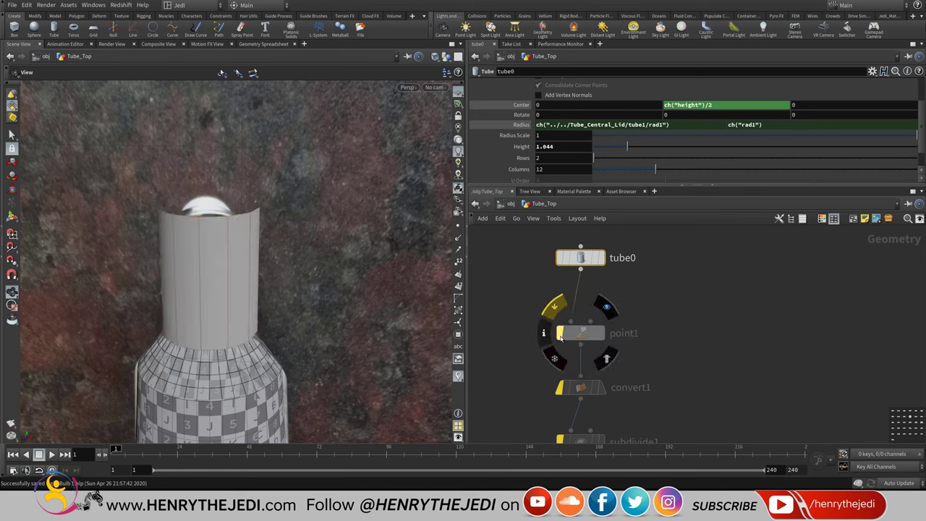
scroll(707, 345, "down", 4)
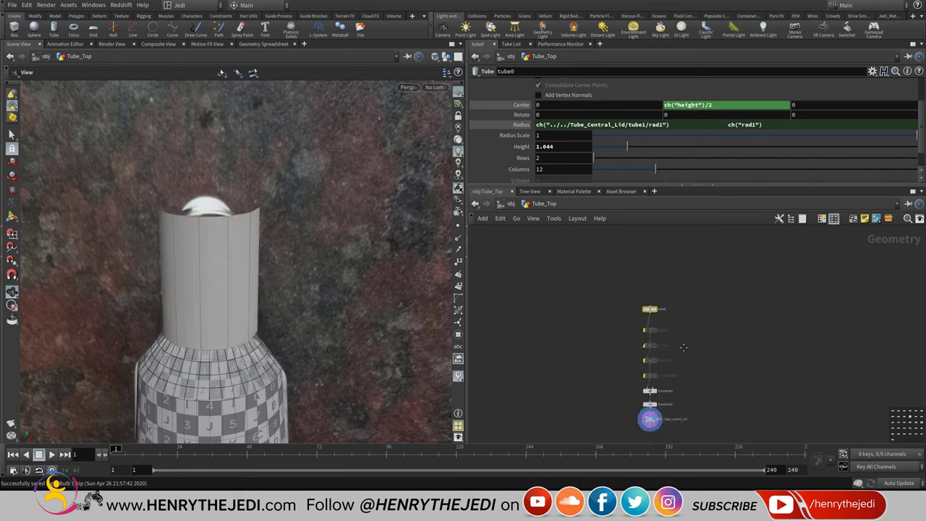
scroll(634, 396, "up", 4)
scroll(659, 371, "up", 5)
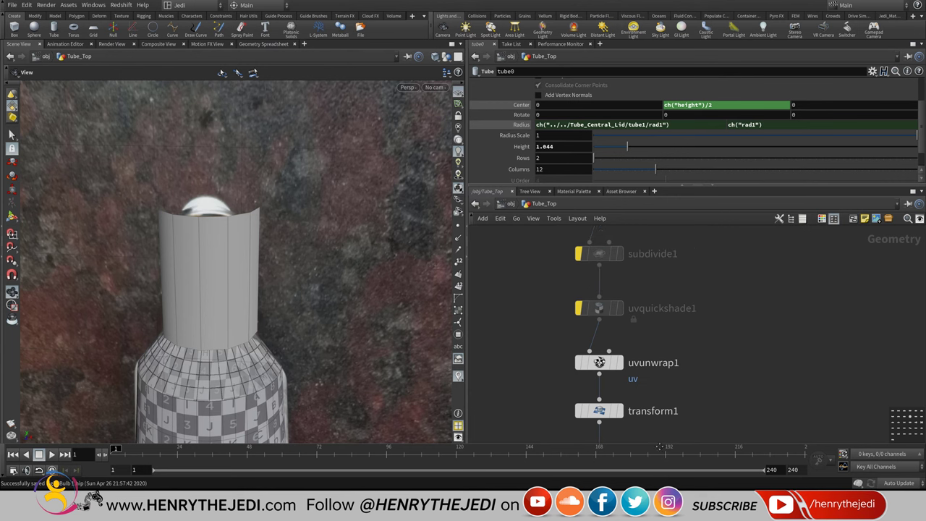
scroll(658, 405, "up", 3)
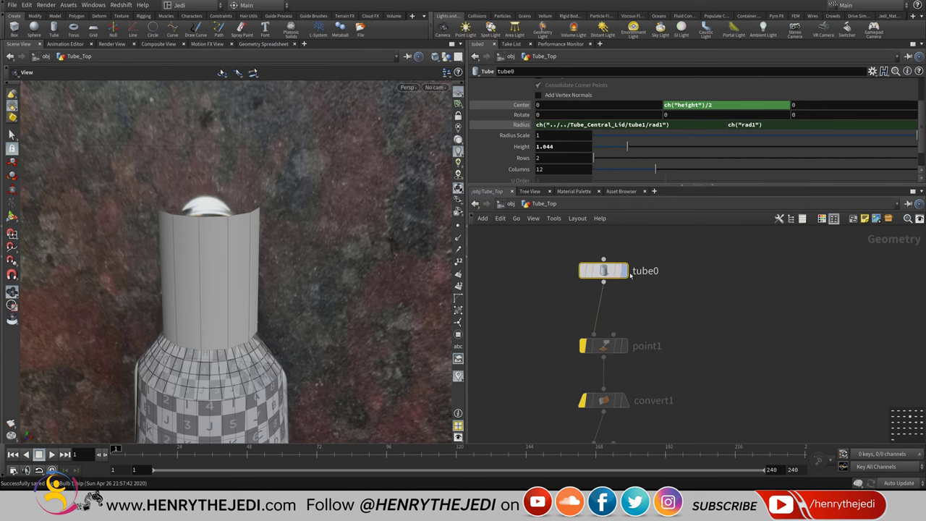
left_click(627, 271)
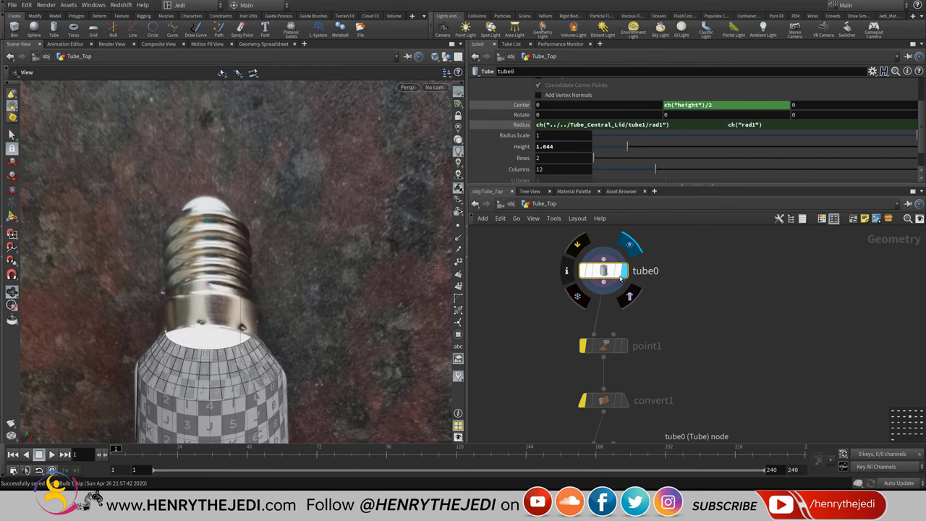
middle_click_drag(252, 284, 282, 135)
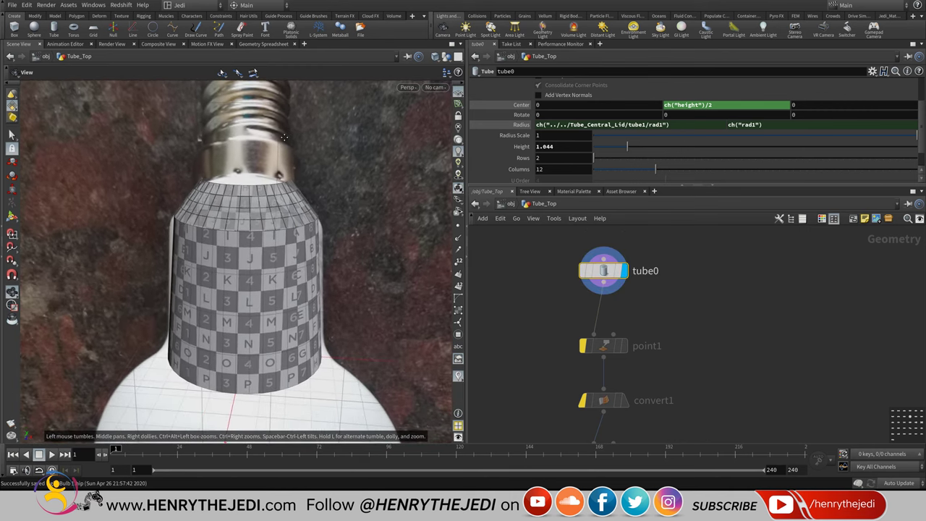
key("f")
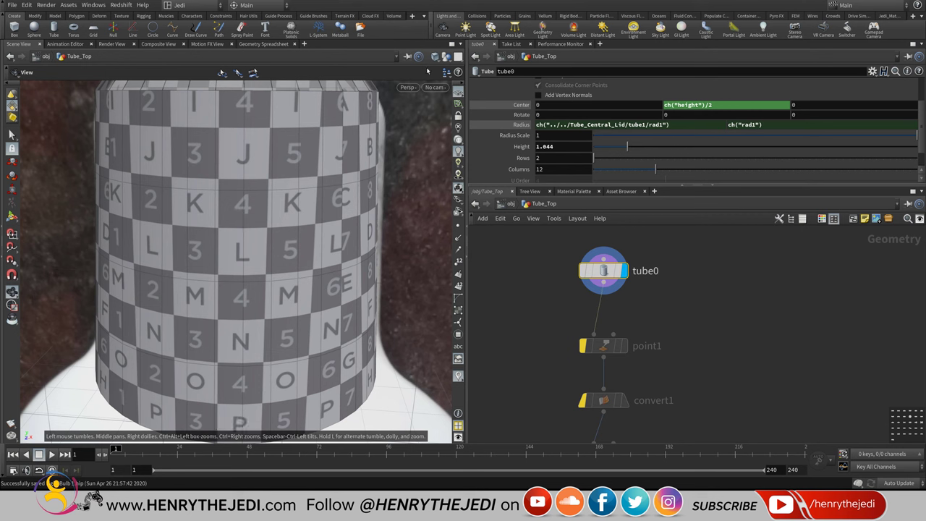
left_click(446, 57)
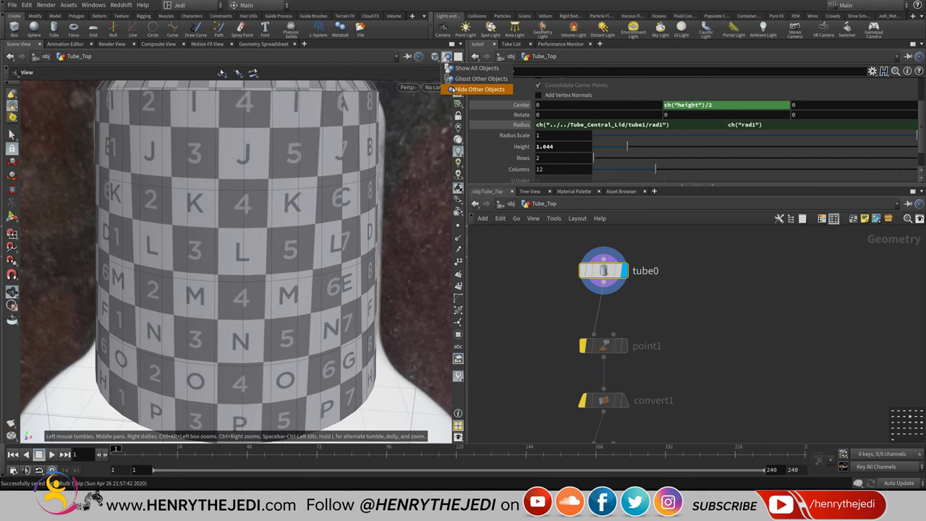
- Hide all other objects, check the reference photo, and activate the Select tool
left_click(453, 89)
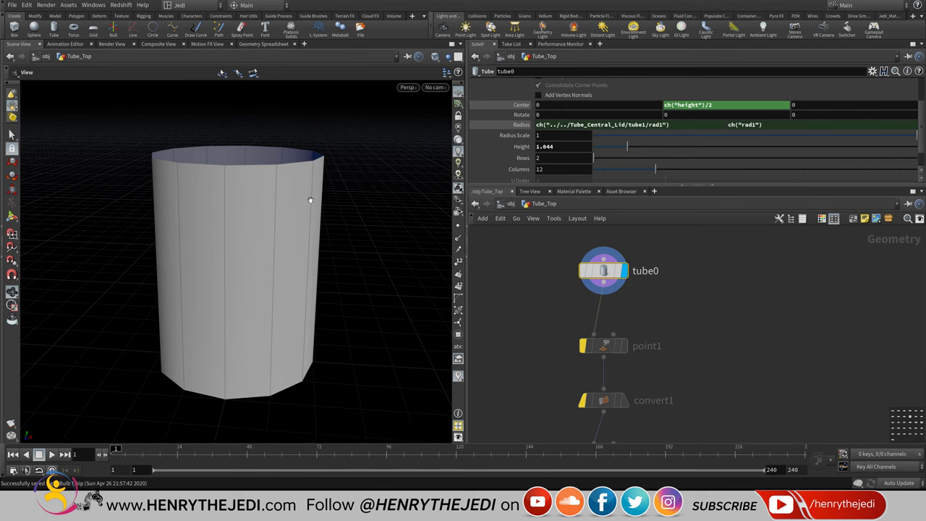
left_click(402, 486)
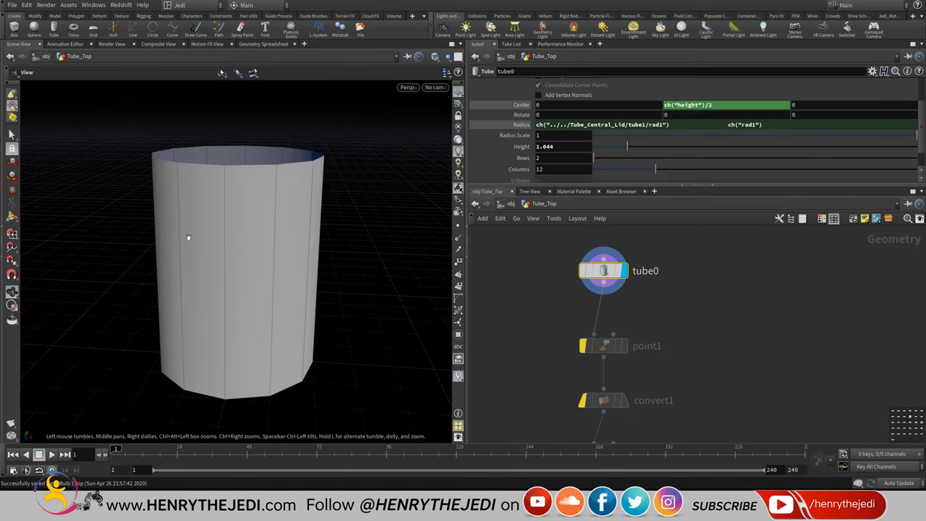
left_click(12, 135)
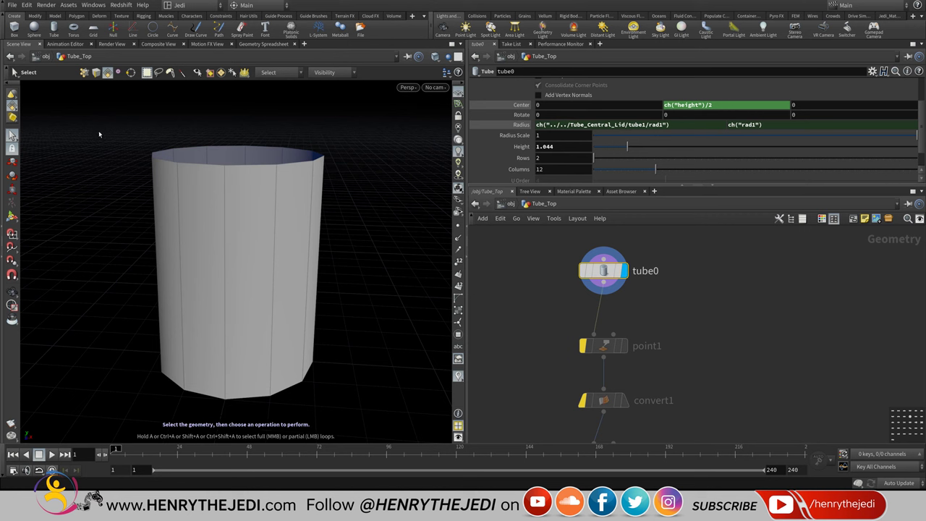
- Try selecting several faces and then vertical edges on the tube wall
left_click(234, 254)
left_click(207, 248)
left_click(269, 233)
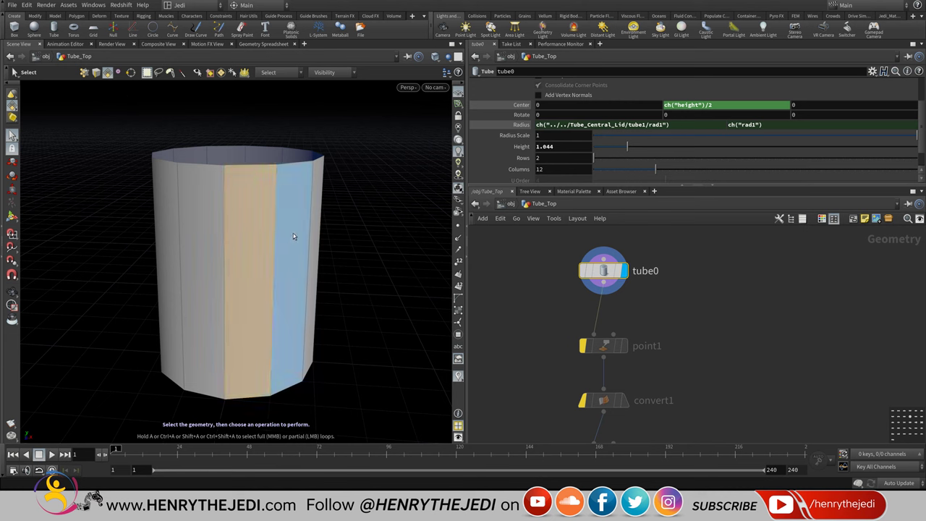
left_click(293, 233)
left_click(320, 233)
left_click(246, 237)
left_click(194, 238)
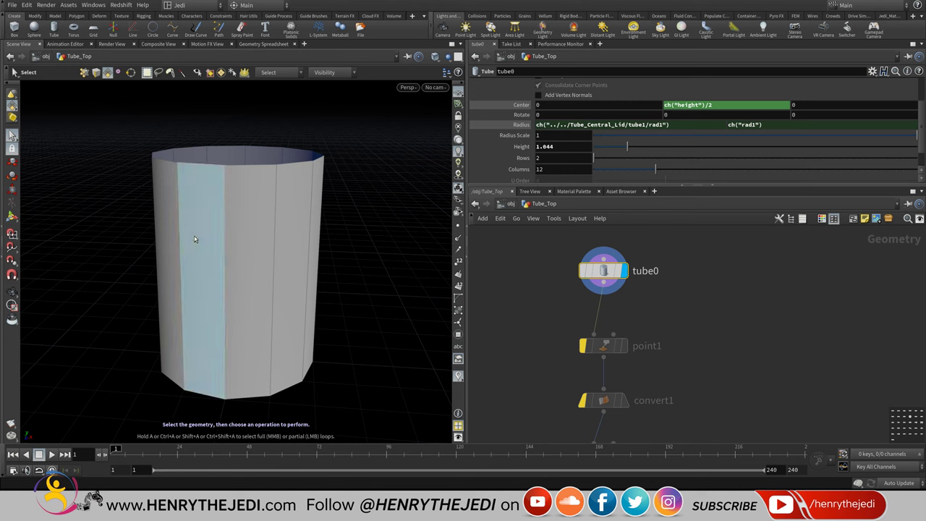
left_click(96, 73)
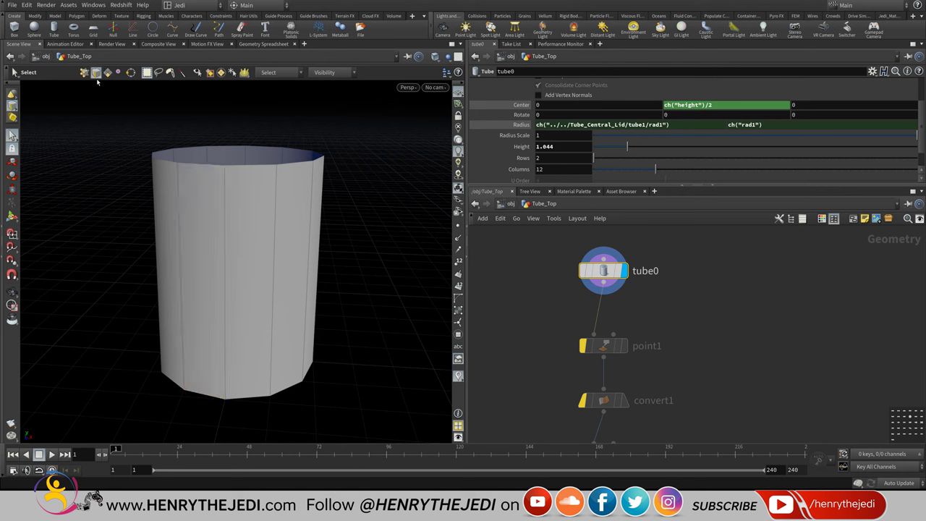
left_click(225, 273)
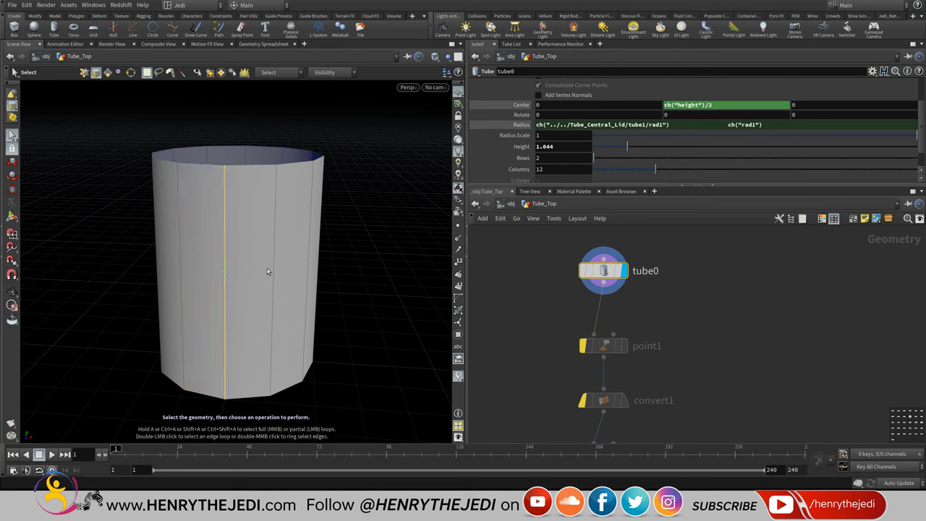
left_click(274, 265)
- Select point 10 on the top rim and create an Edit node for it
left_click(84, 73)
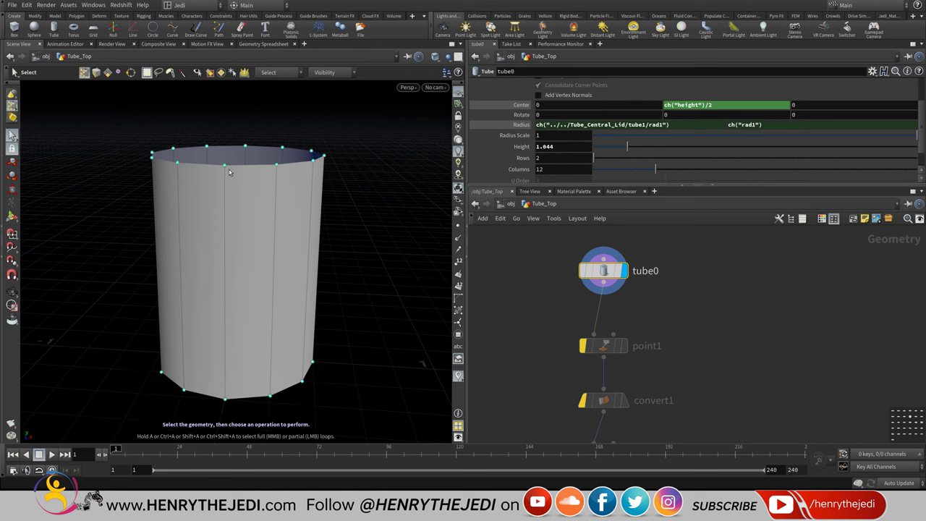
left_click(277, 165)
left_click(12, 162)
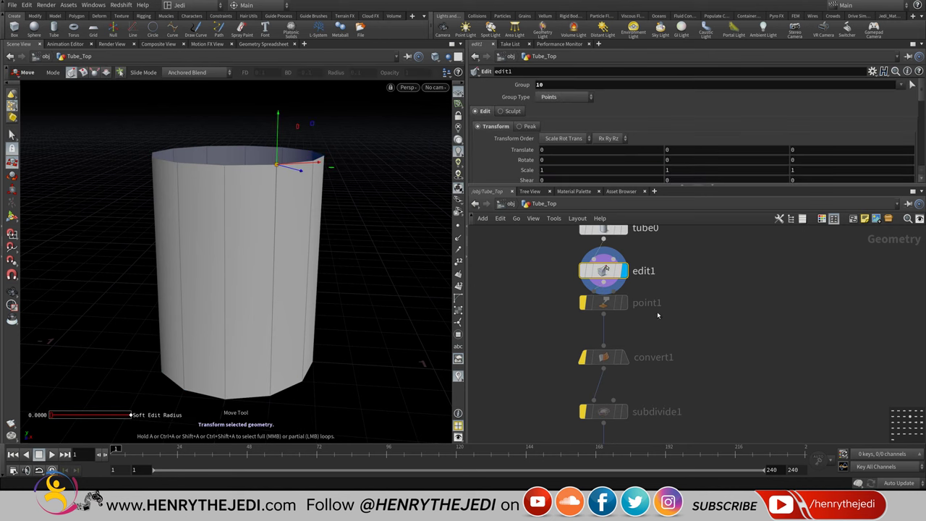
- Lower top rim point 10 and show point numbers to inspect the notch
middle_click_drag(703, 275, 687, 365)
mouse_move(593, 361)
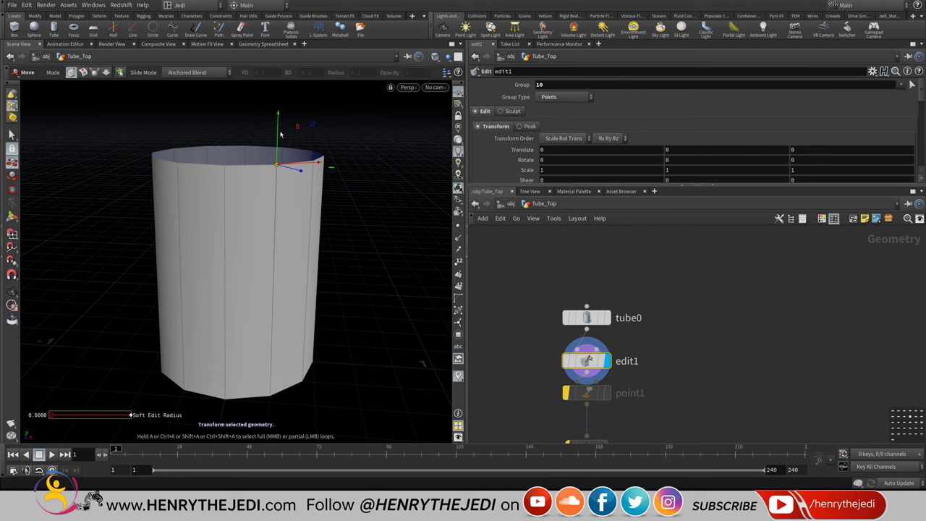
left_click_drag(280, 136, 264, 195)
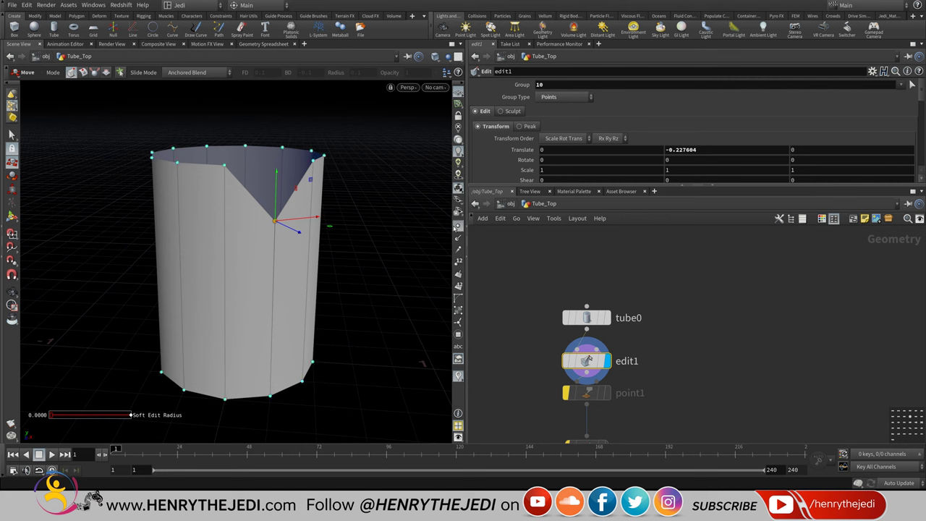
left_click(458, 262)
key("Escape")
scroll(389, 184, "up", 3)
scroll(389, 184, "up", 4)
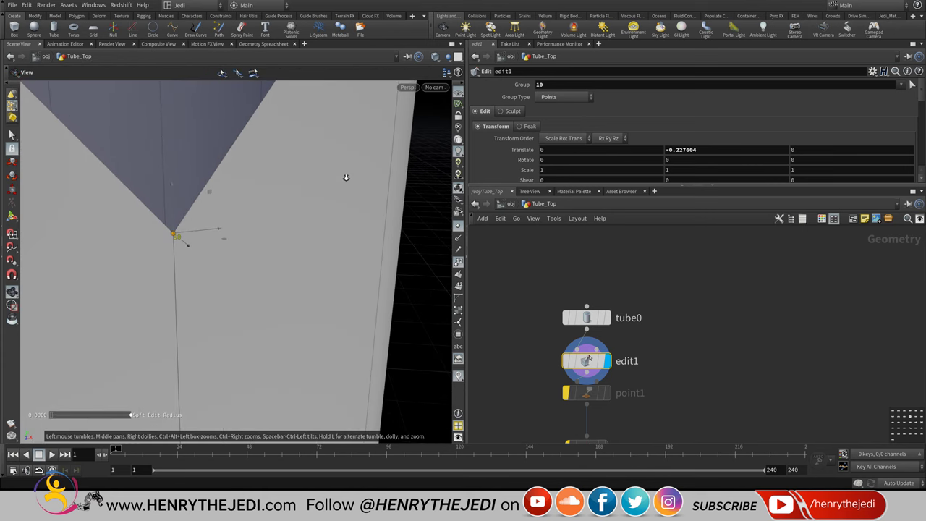
left_click_drag(323, 205, 368, 234)
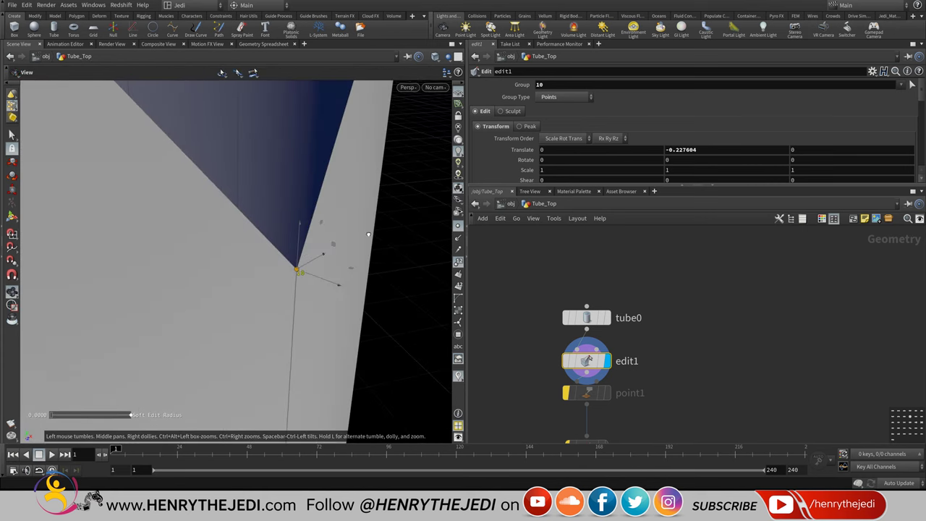
- Raise the point along Y again, then delete the edit1 node
key("t")
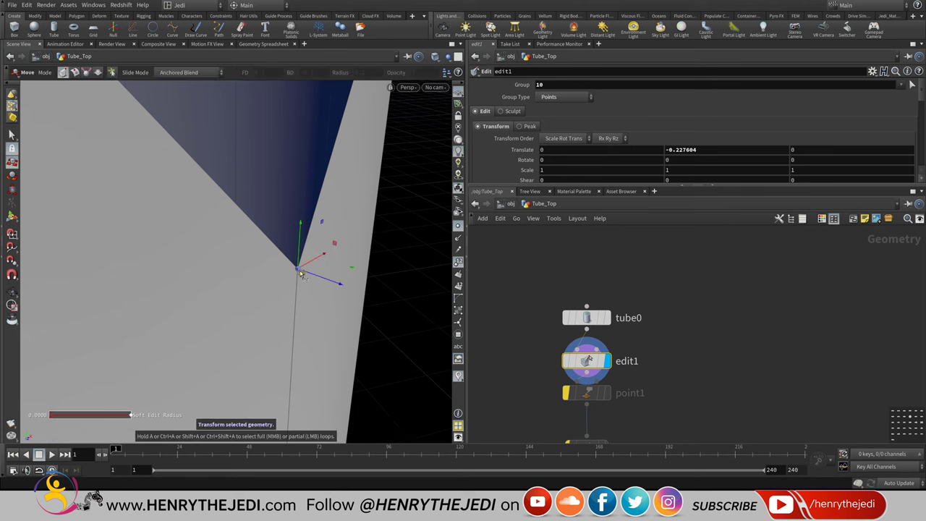
double_click(540, 85)
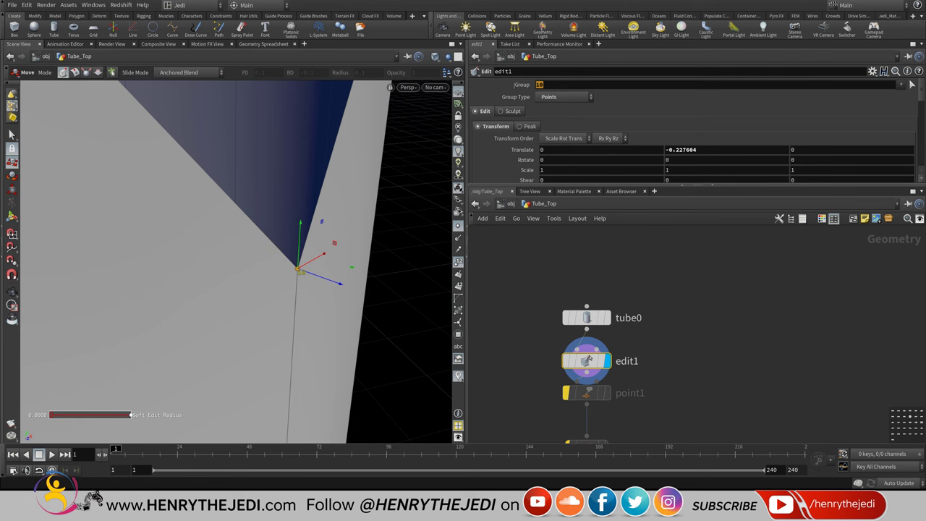
right_click(360, 224)
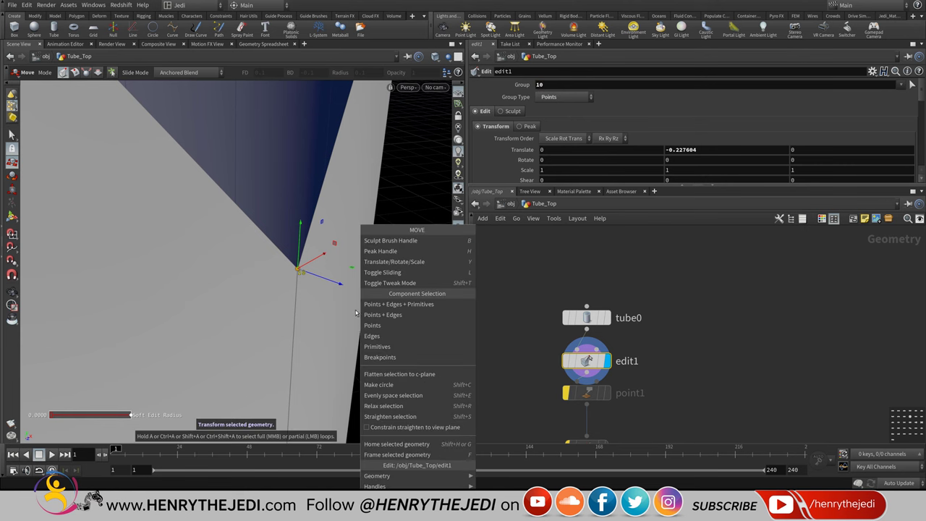
key("Escape")
key("Escape")
scroll(355, 239, "down", 6)
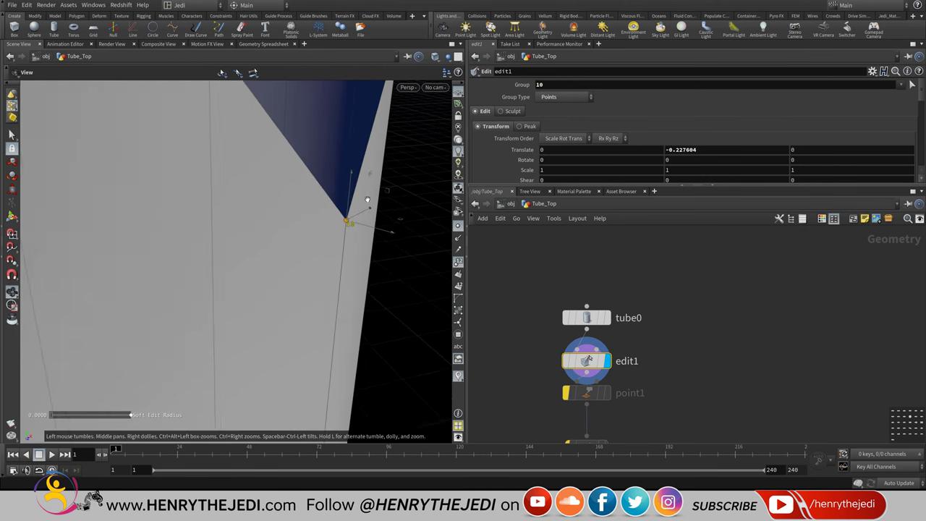
left_click_drag(348, 285, 270, 194)
key("t")
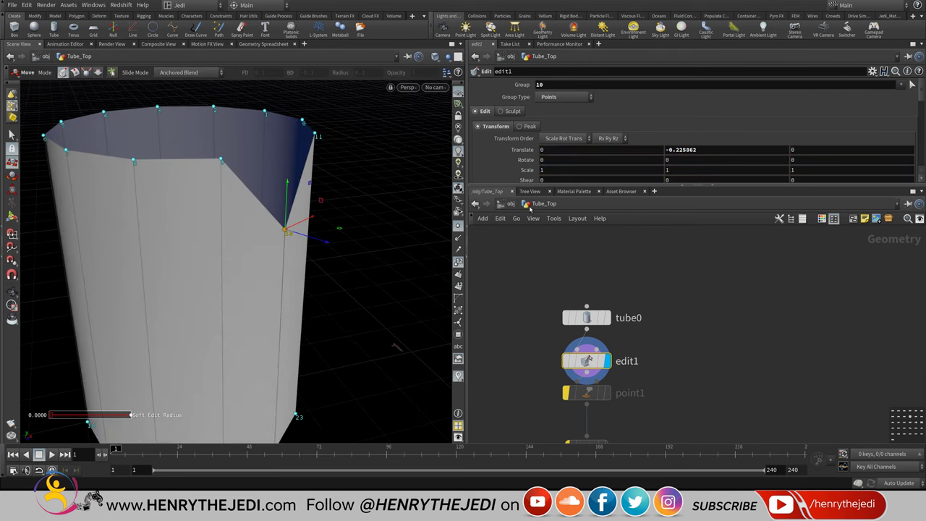
mouse_move(708, 148)
middle_mouse_down()
mouse_move(749, 149)
mouse_move(720, 149)
middle_mouse_up()
key("Delete")
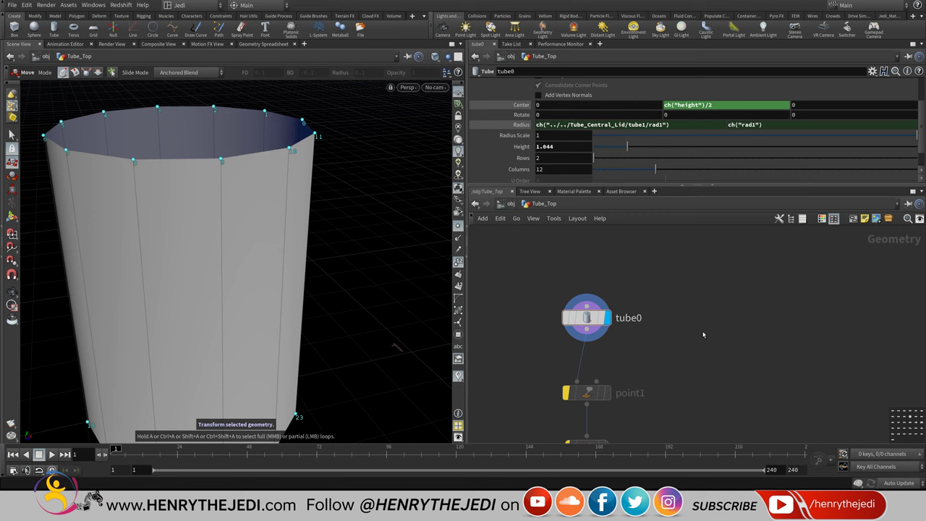
- Save, then select a front face in primitive mode and delete it to create blast1
key("ctrl+s")
left_click(12, 135)
key("4")
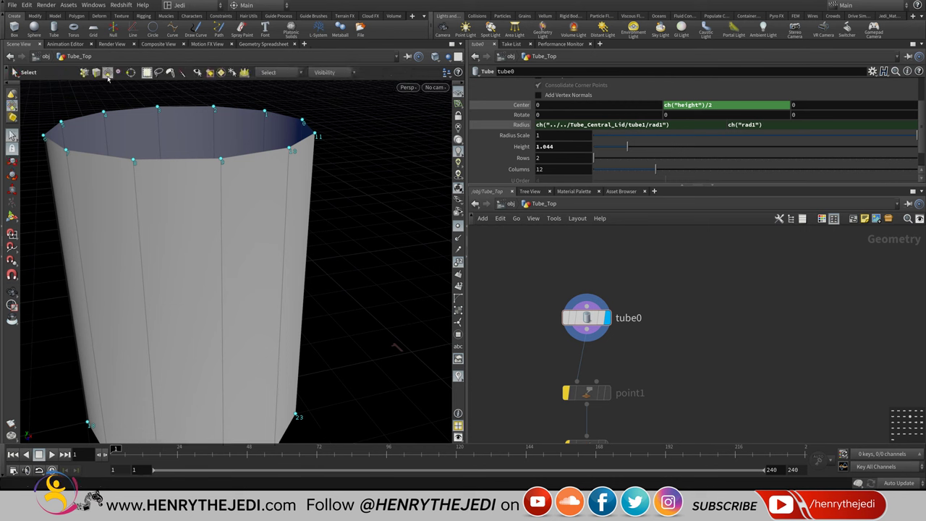
left_click(212, 220)
left_click(281, 203)
key("Delete")
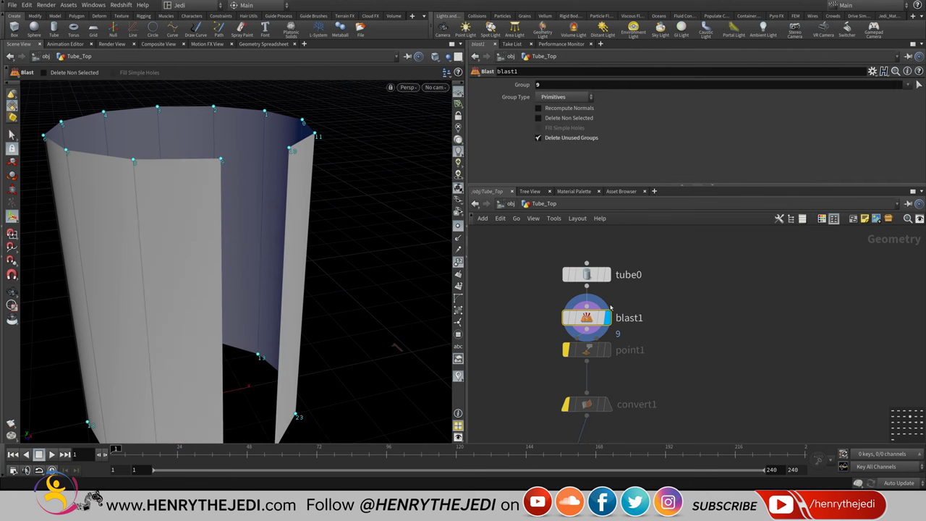
mouse_move(604, 320)
- Try blast Group values 2 and 5, then set it to primitive 10
left_click(553, 86)
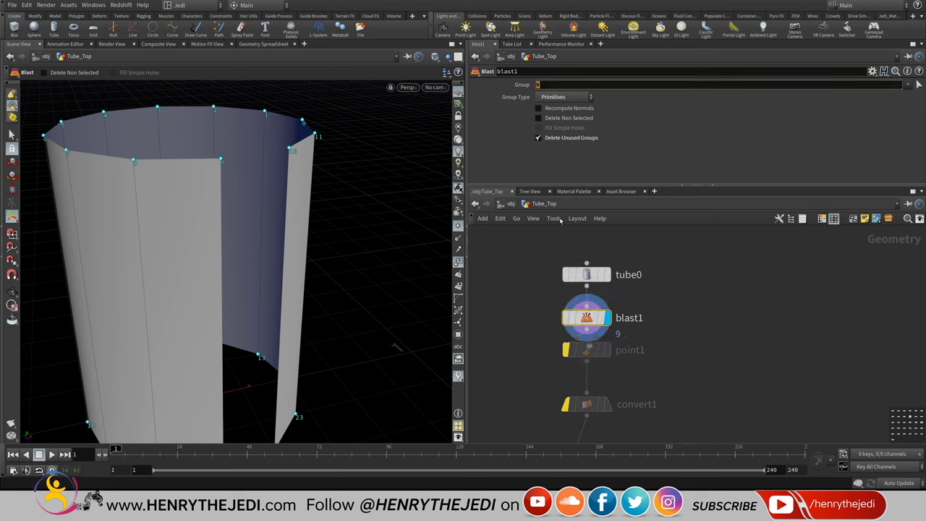
key("Return")
left_click(547, 84)
type("2")
key("Return")
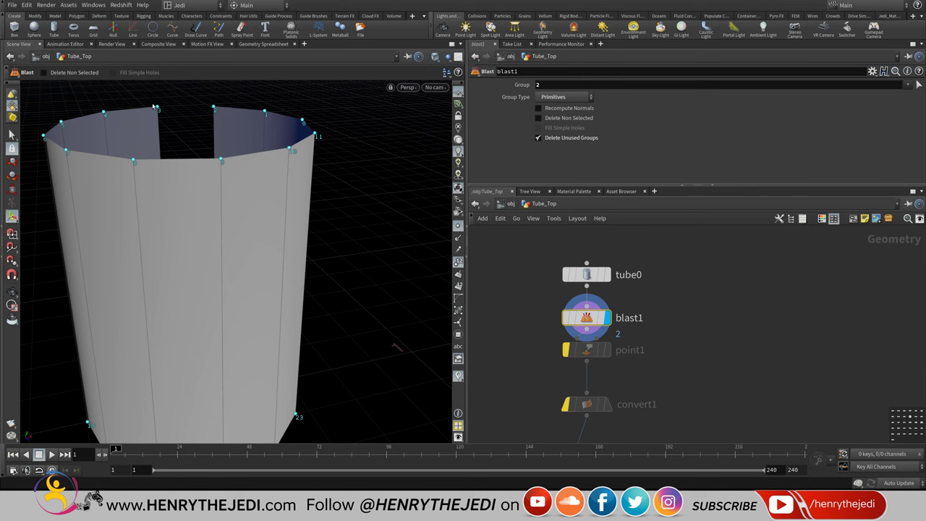
left_click(568, 85)
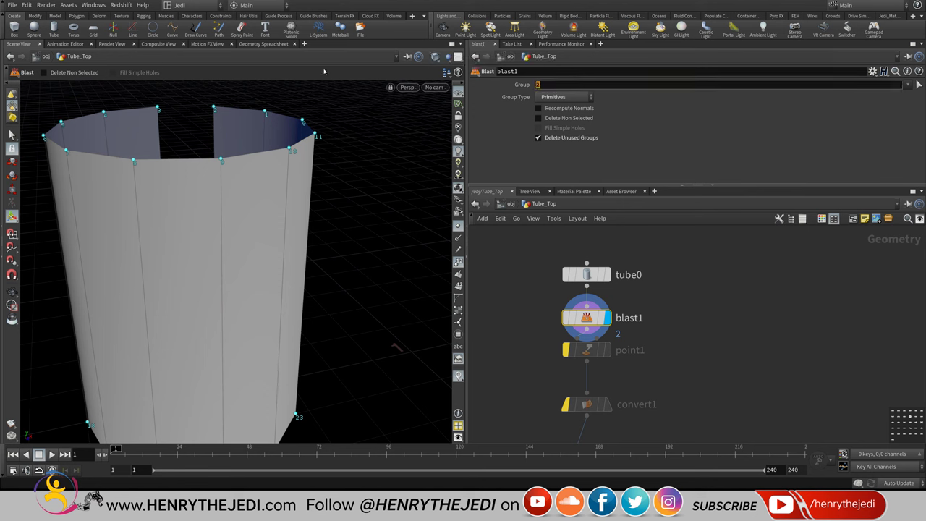
type("5")
key("Return")
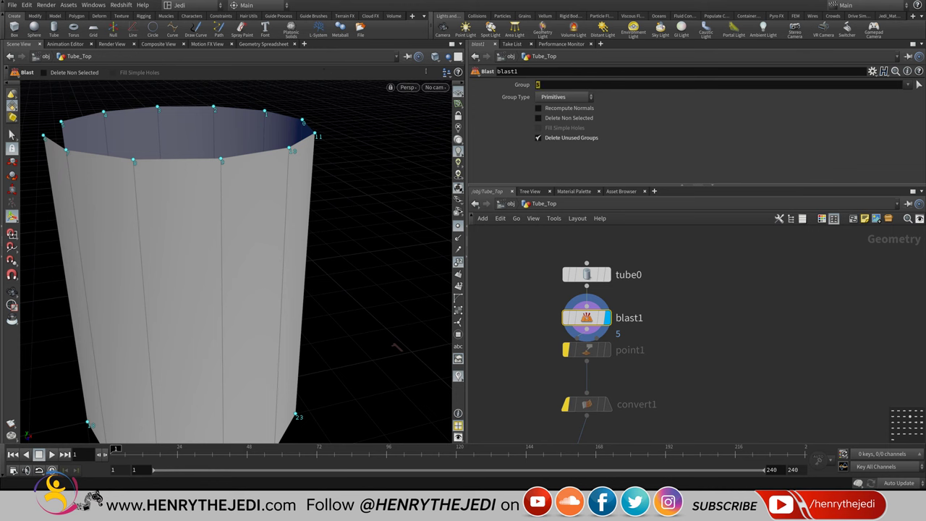
type("10")
key("Return")
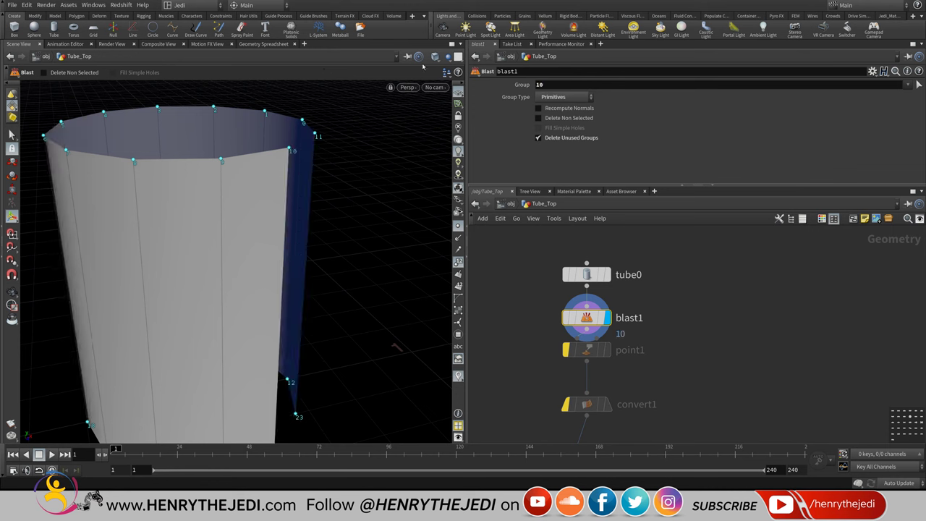
- Tumble around the gap, delete blast1 and undo the deletion
key("Escape")
left_click_drag(270, 196, 483, 330)
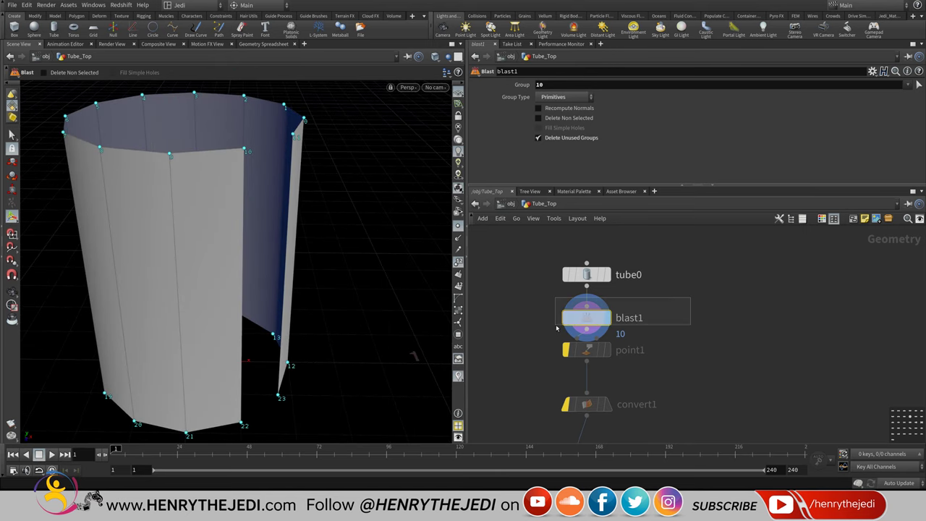
key("Delete")
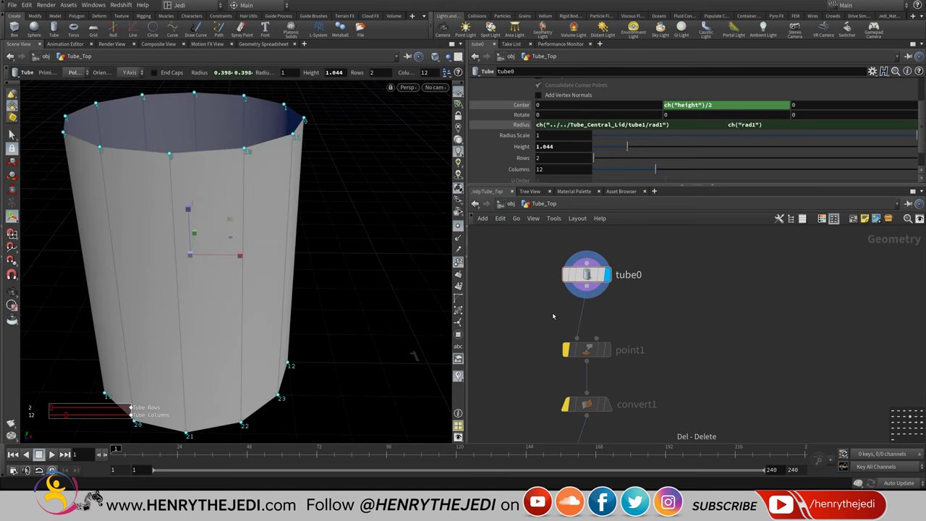
key("ctrl+z")
scroll(696, 377, "down", 3)
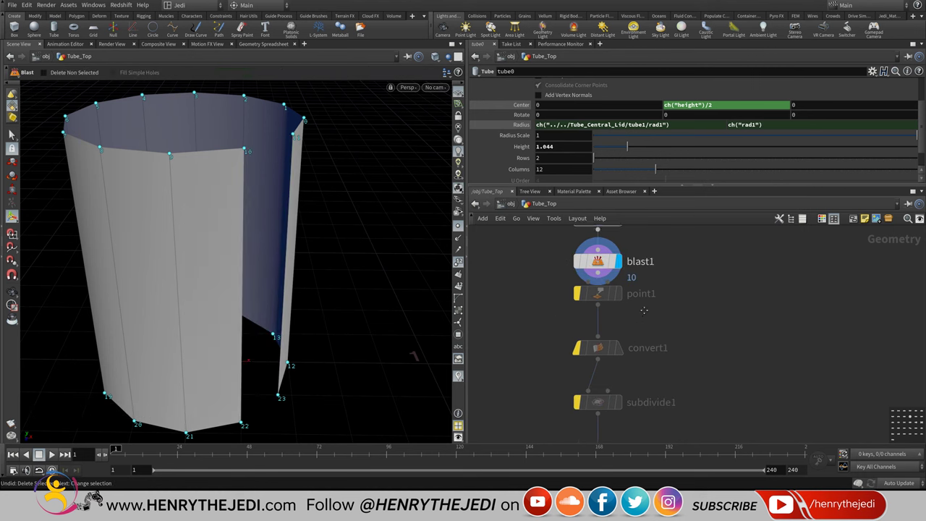
scroll(696, 377, "up", 2)
scroll(680, 370, "down", 6)
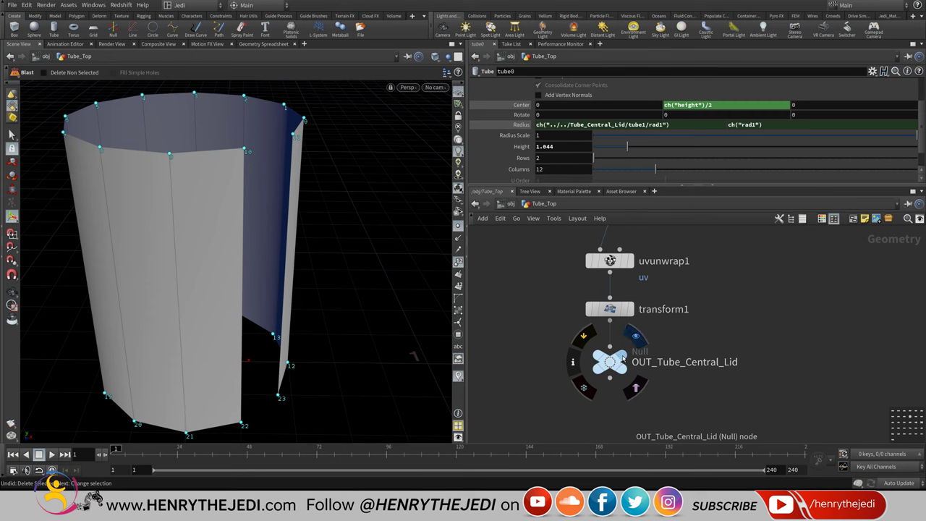
- Make OUT_Tube_Central_Lid current and un-bypass uvquickshade1 and subdivide1
left_click(621, 359)
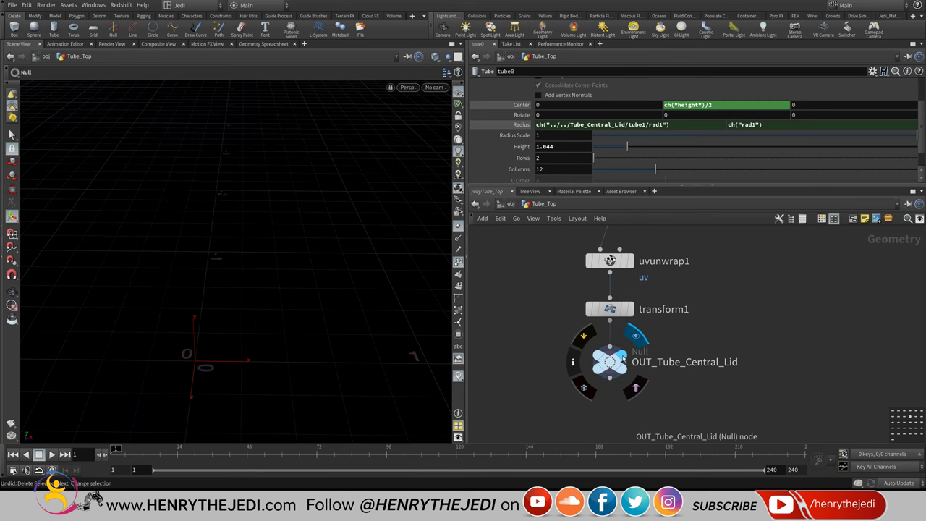
left_click(14, 293)
left_click_drag(269, 203, 254, 275)
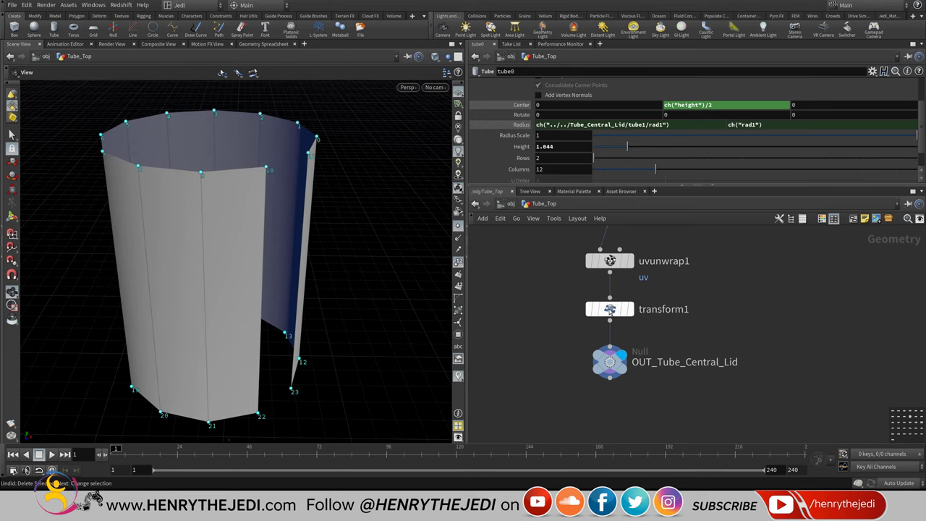
middle_click_drag(756, 362, 623, 408)
left_click(512, 303)
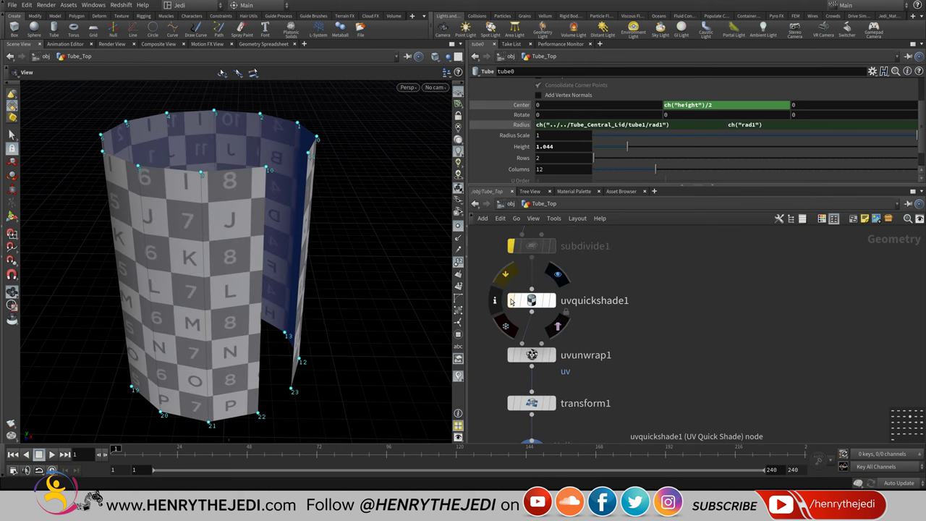
left_click(512, 303)
left_click(512, 303)
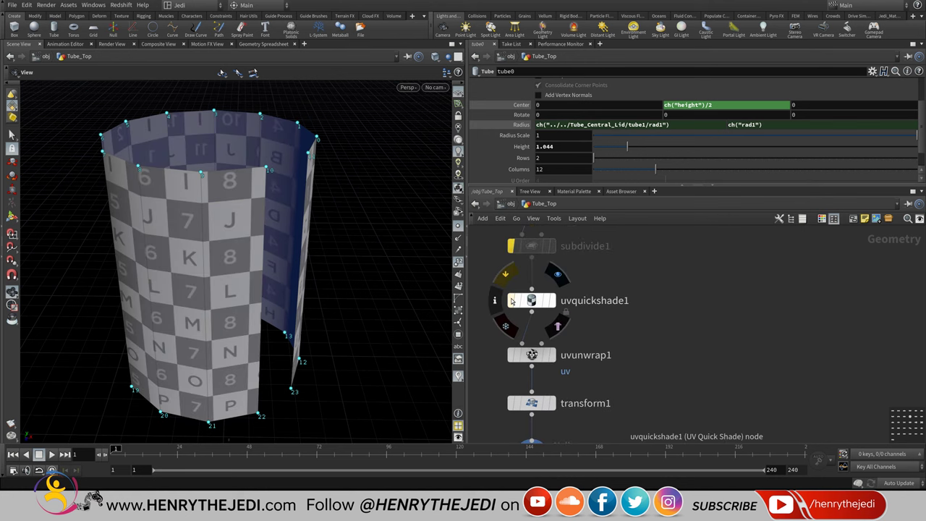
left_click(512, 246)
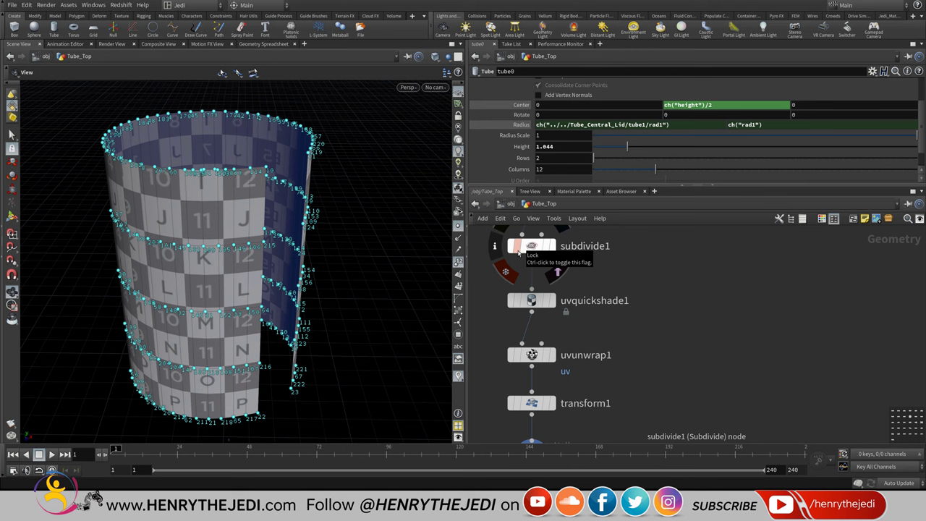
- Set the display flag on tube0 to show the raw tube
middle_click_drag(745, 268, 658, 411)
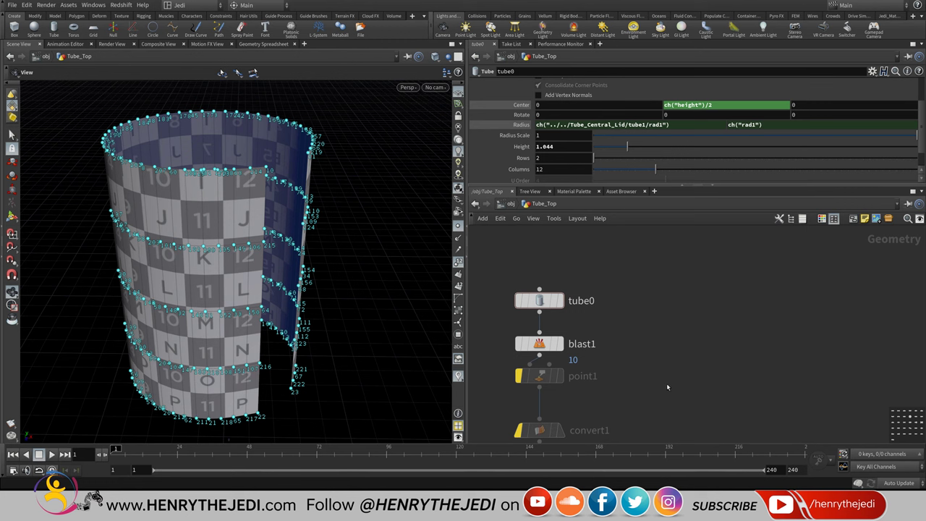
scroll(654, 418, "down", 5)
scroll(657, 410, "down", 4)
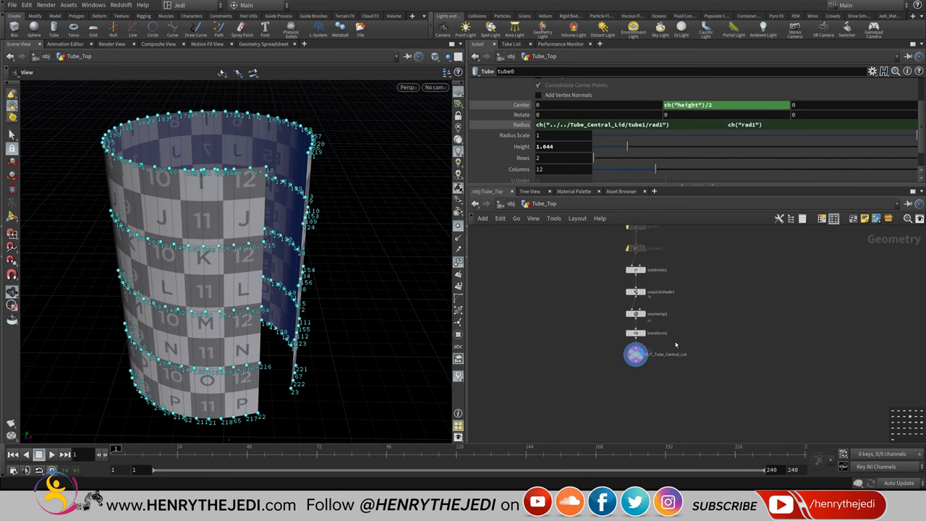
scroll(608, 282, "up", 5)
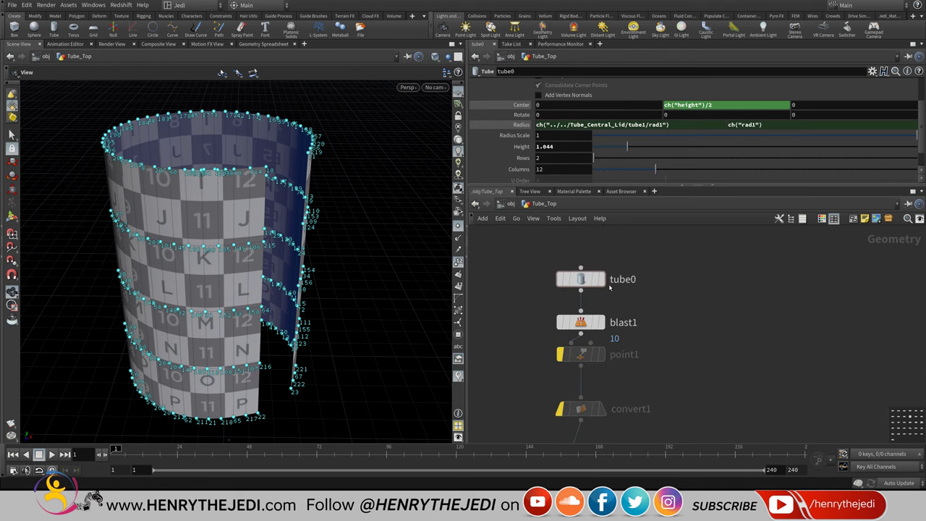
left_click(604, 279)
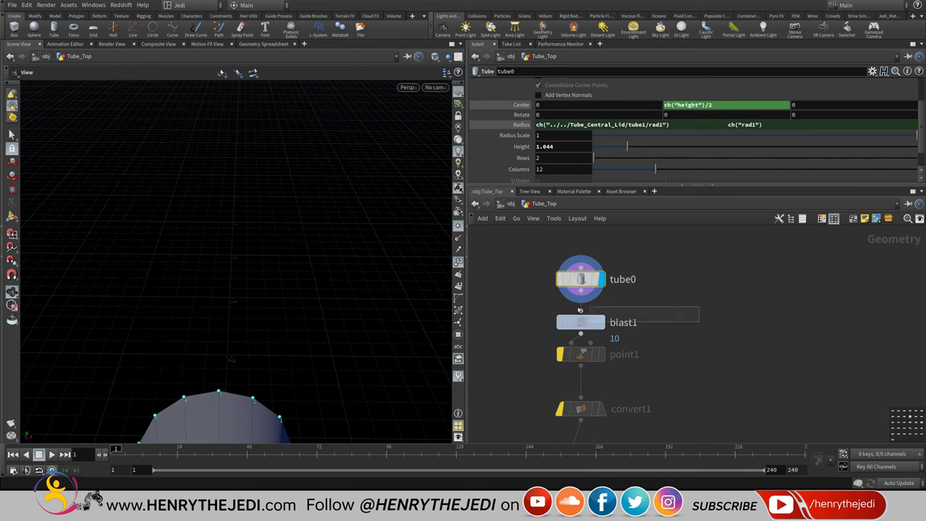
- Delete the blast1 node so tube0 feeds point1 directly
left_click(560, 319)
key("Delete")
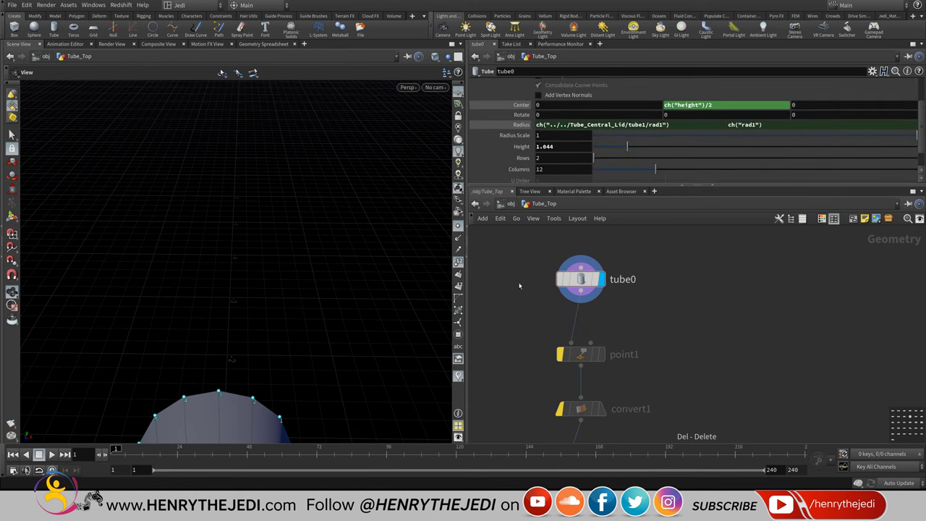
left_click_drag(178, 330, 249, 161)
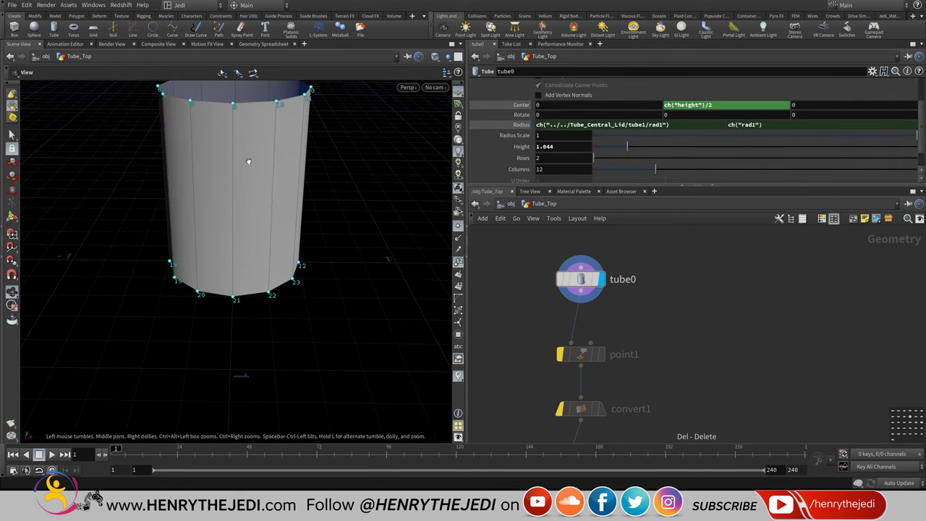
- Hide point-number labels, save the scene, and switch to edge selection
left_click(458, 261)
left_click_drag(311, 278, 250, 331)
key("ctrl+s")
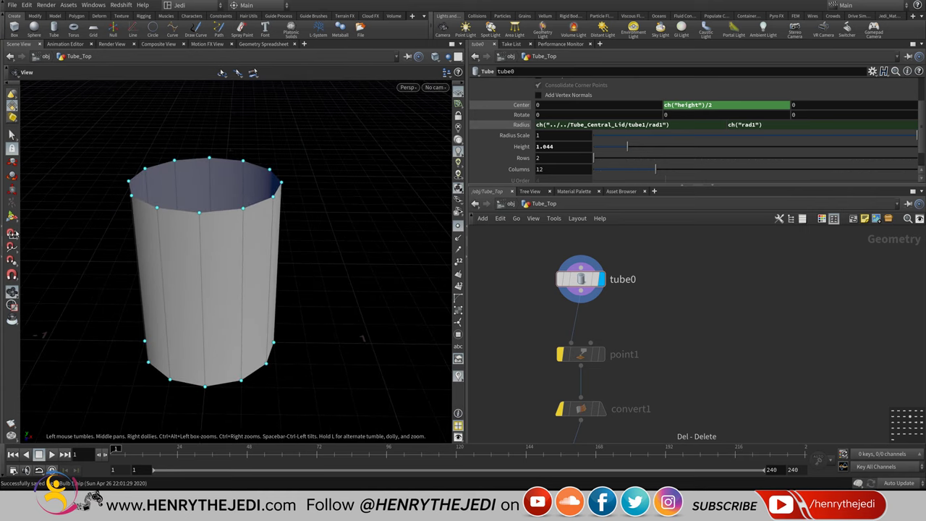
left_click(11, 135)
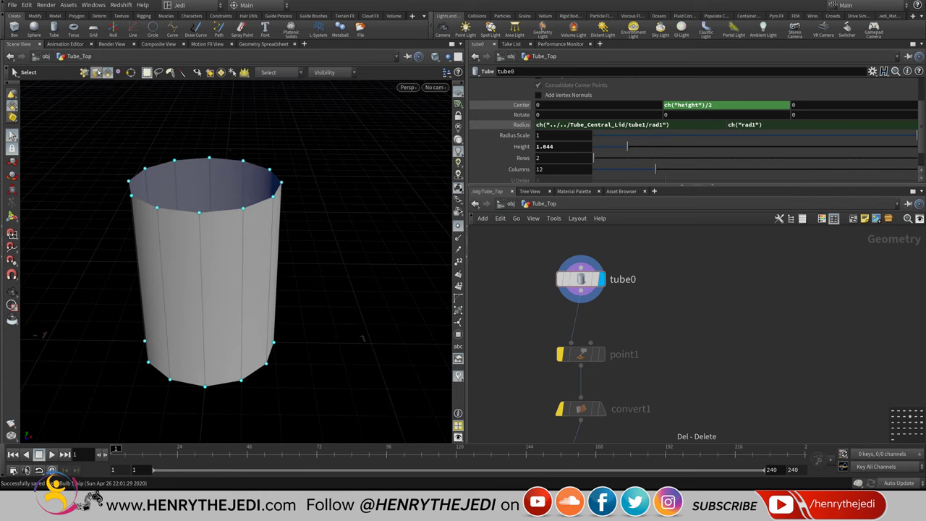
left_click(96, 72)
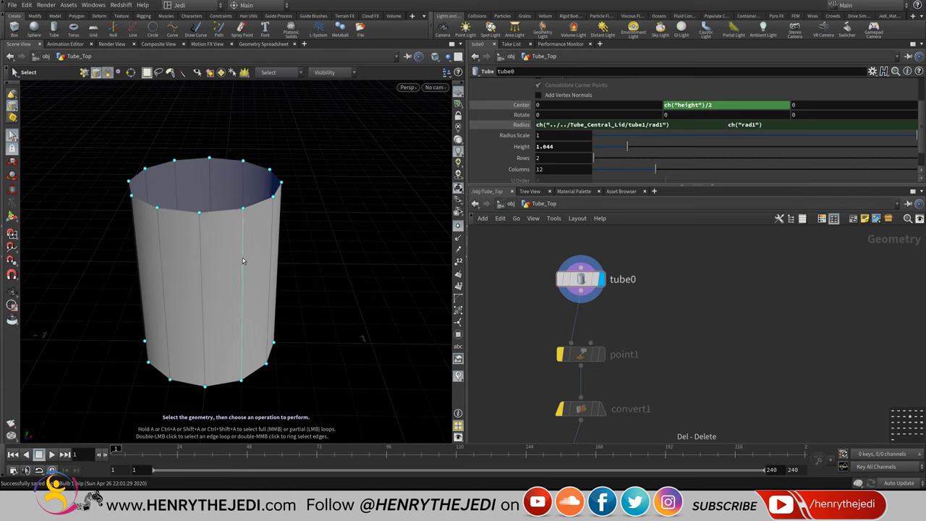
- Select a vertical edge of the tube and extend it to the full ring of vertical edges
left_click(201, 258)
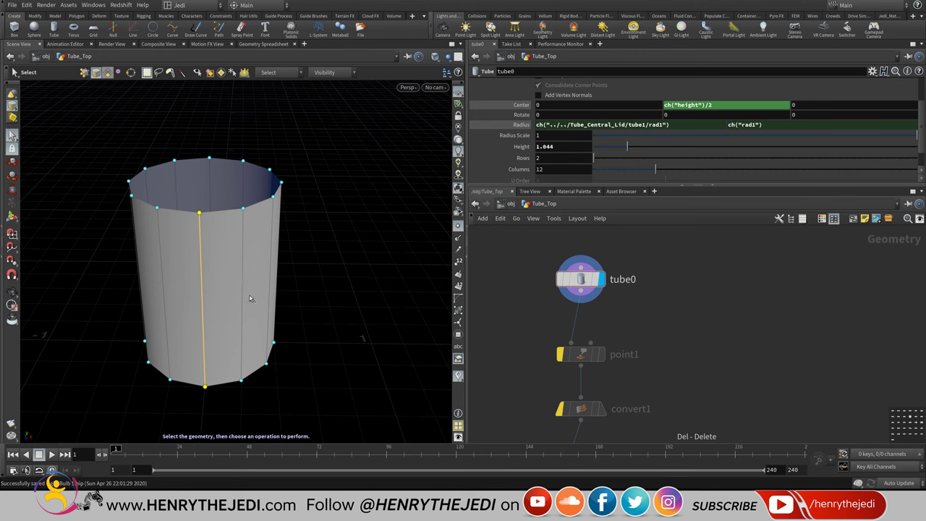
left_click(204, 284)
left_click(243, 250)
left_click(242, 375)
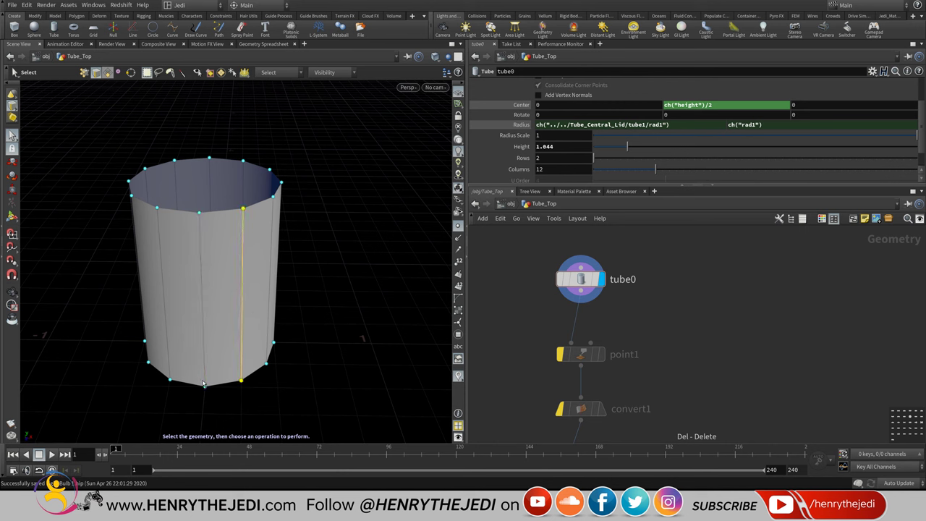
mouse_move(230, 438)
left_click(203, 279)
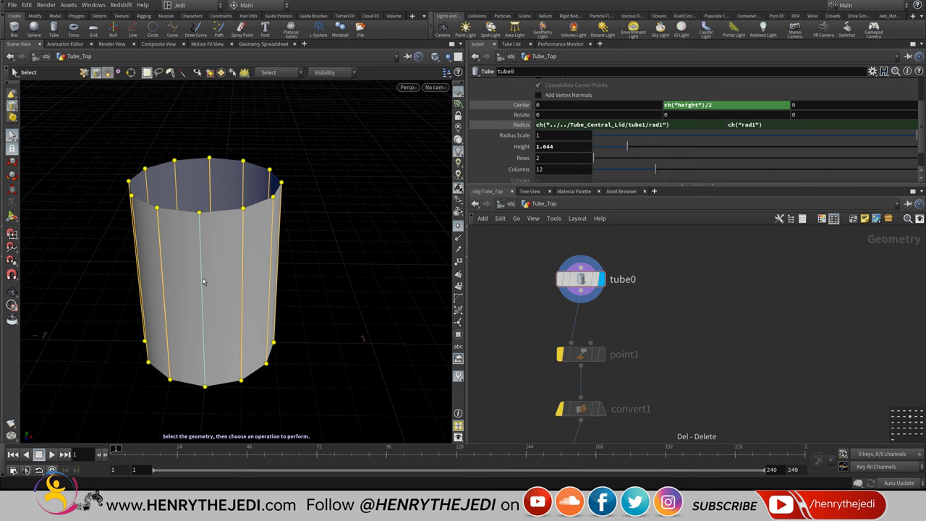
- Reselect the vertical edge ring, then highlight the old note line in Notepad
left_click(385, 258)
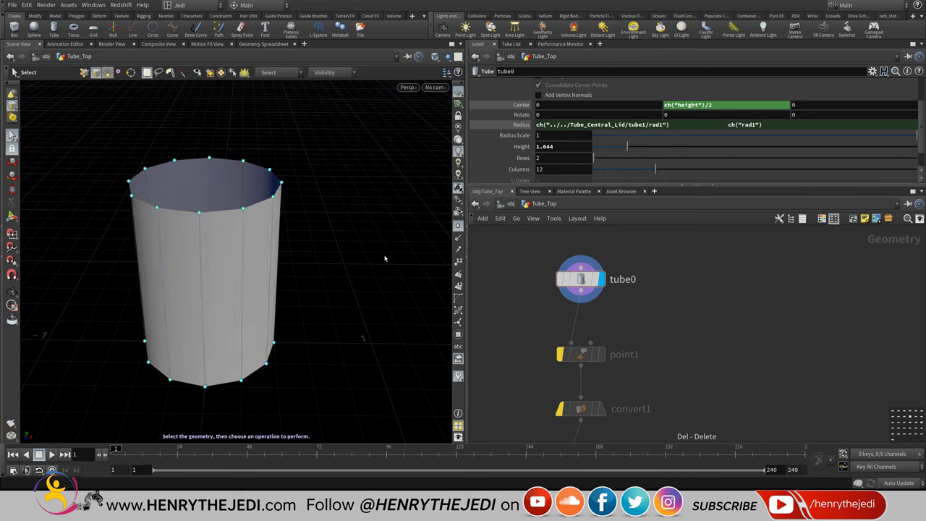
left_click(164, 273)
left_click(203, 281)
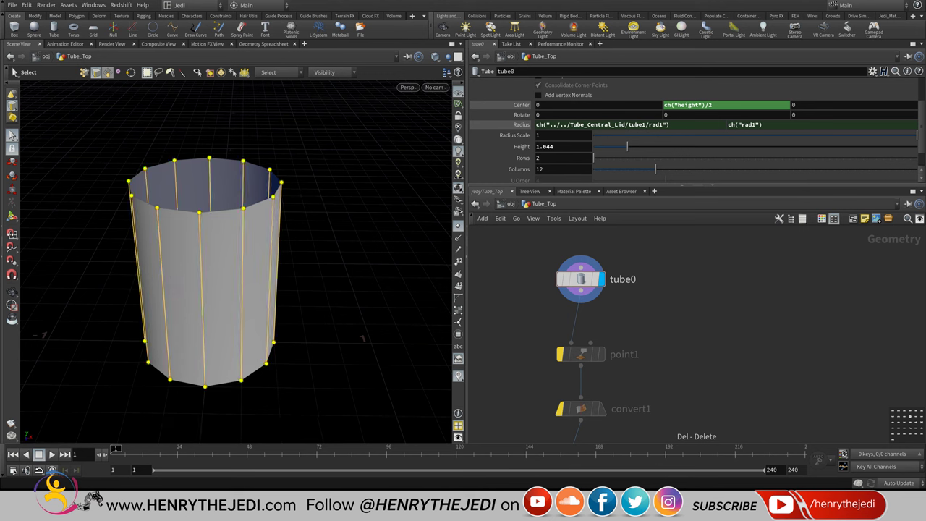
key("alt+Tab")
left_click_drag(432, 382, 72, 376)
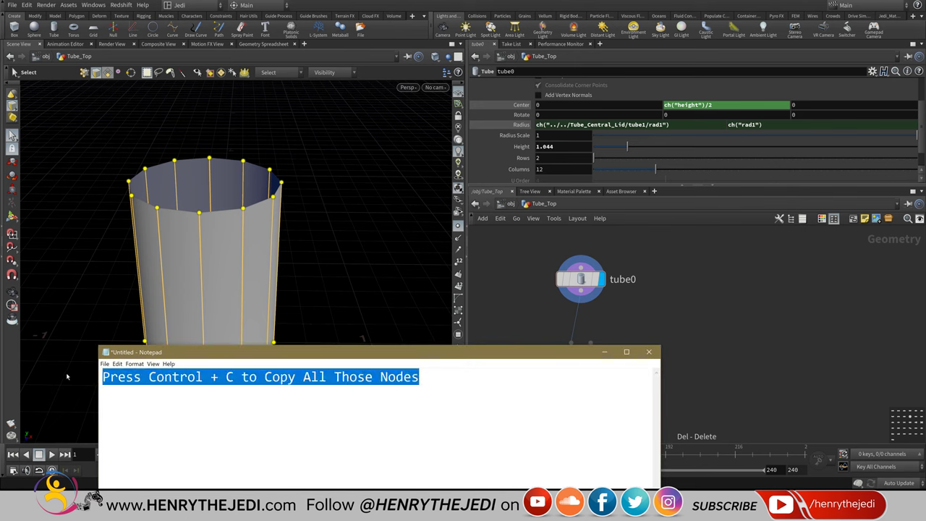
- Replace the note's first line with 'Select an Edge then on the keyboard'
key("Caps_Lock")
type("Select ")
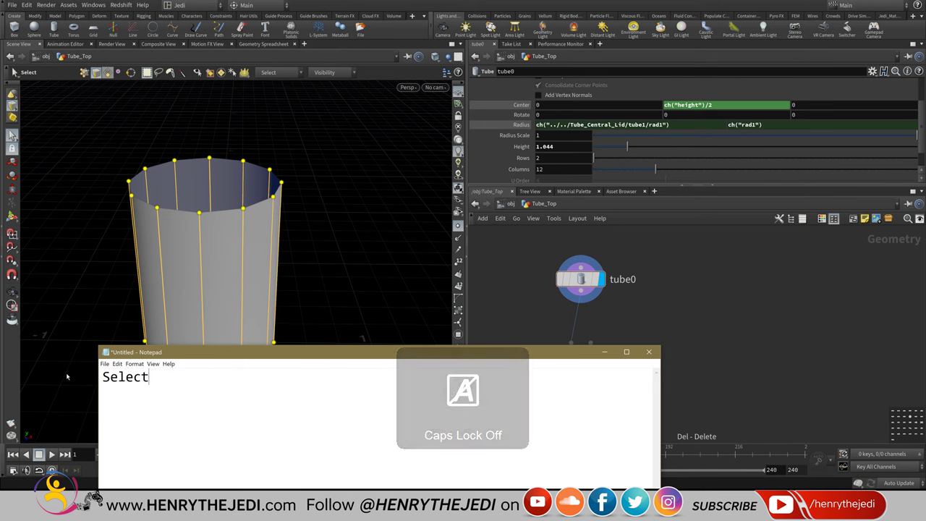
type("an Ed")
key("Caps_Lock")
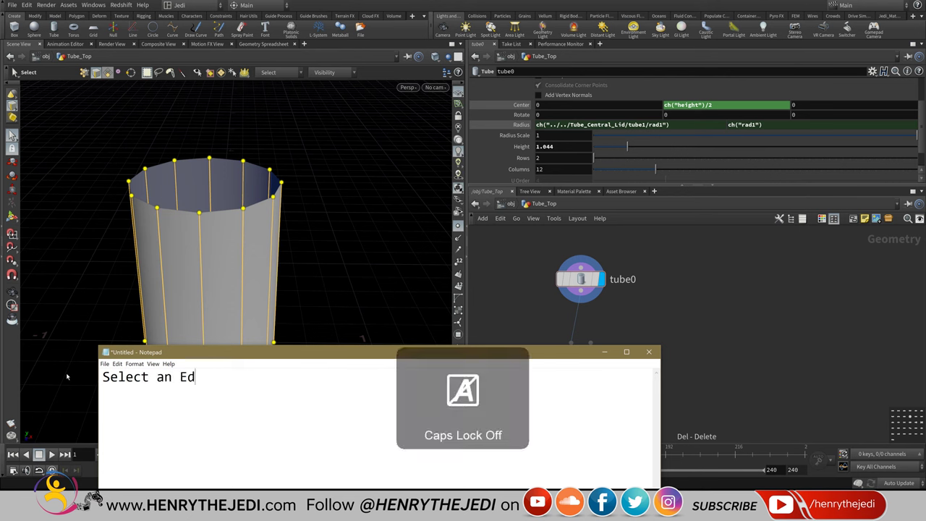
type("ghe")
key("BackSpace")
key("BackSpace")
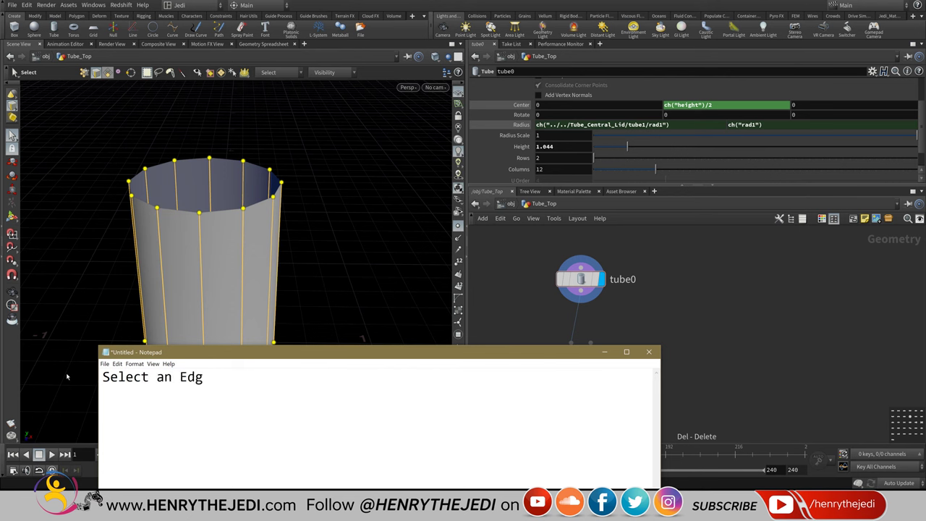
type("e then on the keyboard")
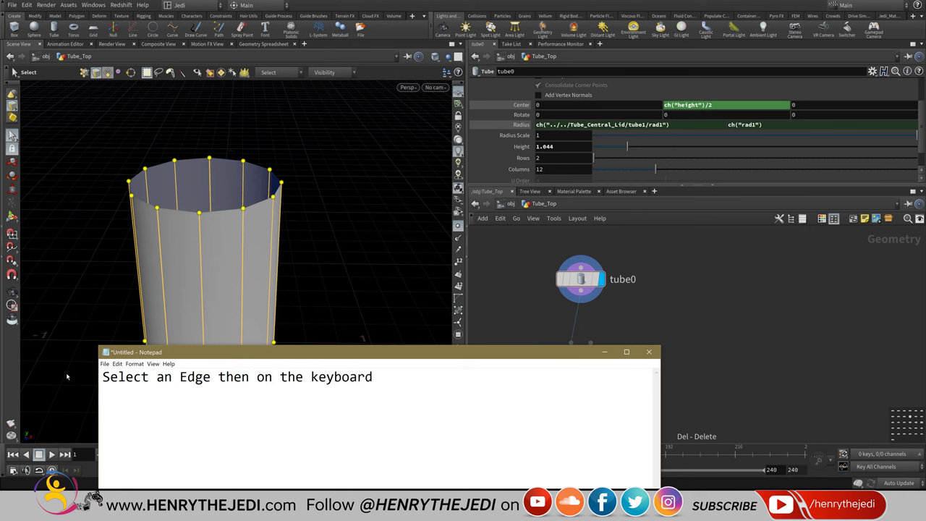
- Add a second line 'press Control + Shift + A + Middle Mouse Button', then hide Notepad
key("Return")
type("press")
key("Caps_Lock")
type("C")
key("Caps_Lock")
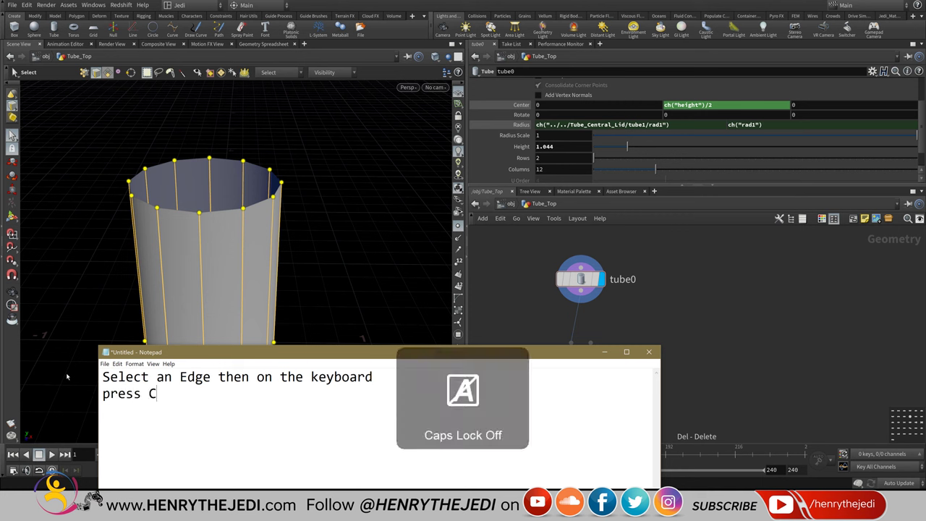
type("ontrol +")
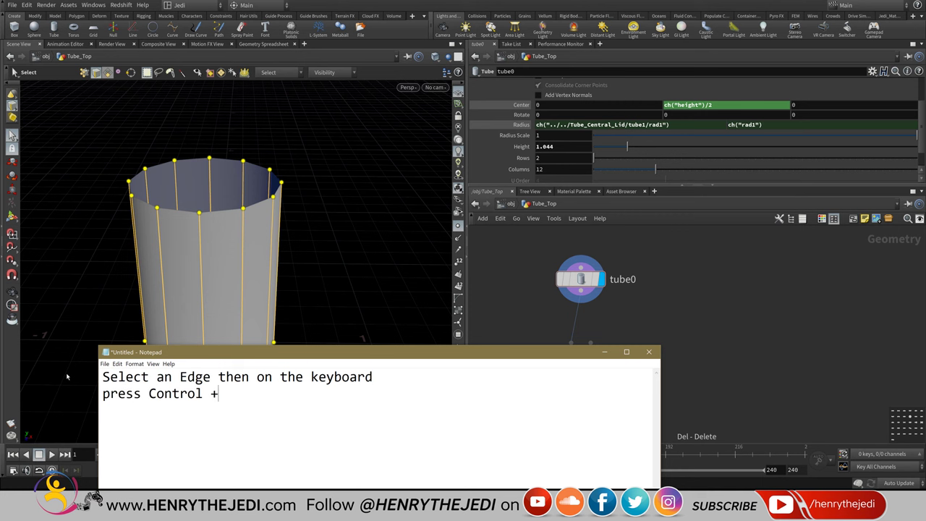
key("Caps_Lock")
type("S")
key("Caps_Lock")
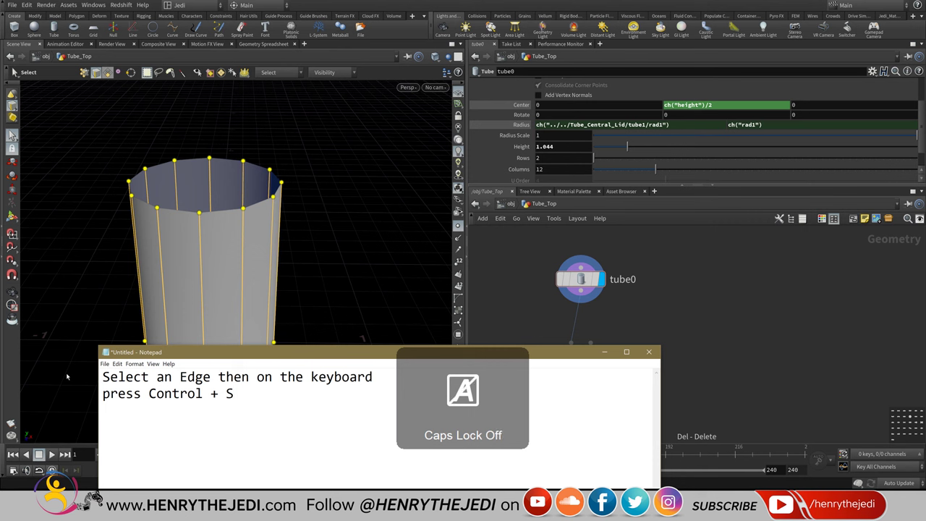
type("hift +")
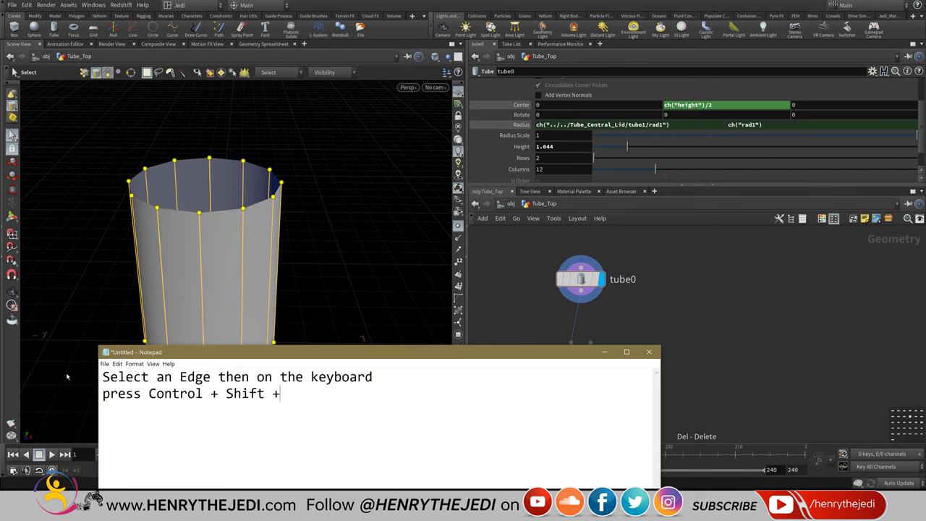
key("Caps_Lock")
type("A")
key("Caps_Lock")
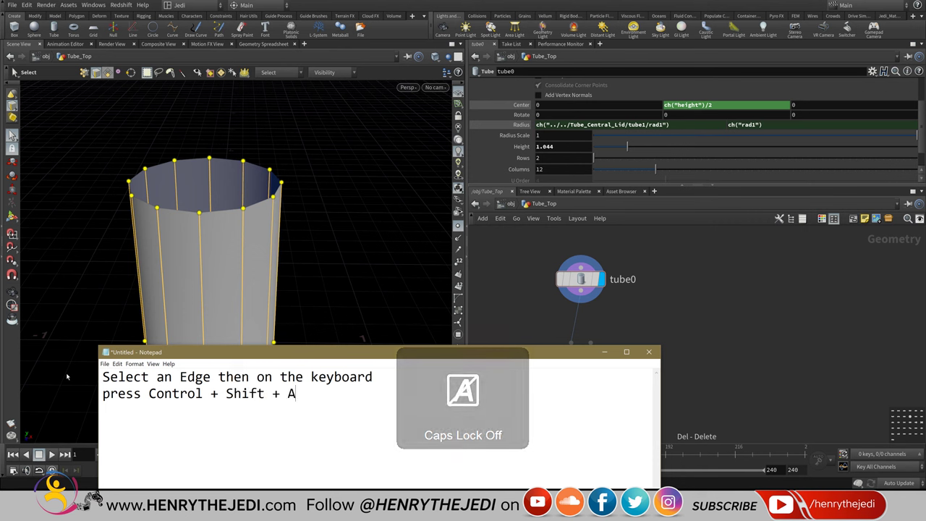
type("+")
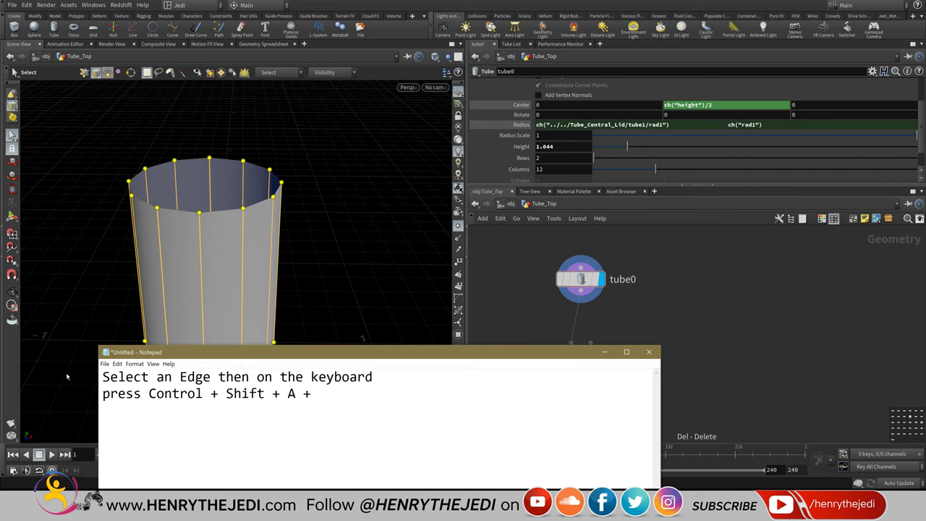
key("Caps_Lock")
type("M")
key("Caps_Lock")
type("iddle")
key("Caps_Lock")
type("M")
key("Caps_Lock")
type("ouse")
key("Caps_Lock")
type("B")
key("Caps_Lock")
type("utton")
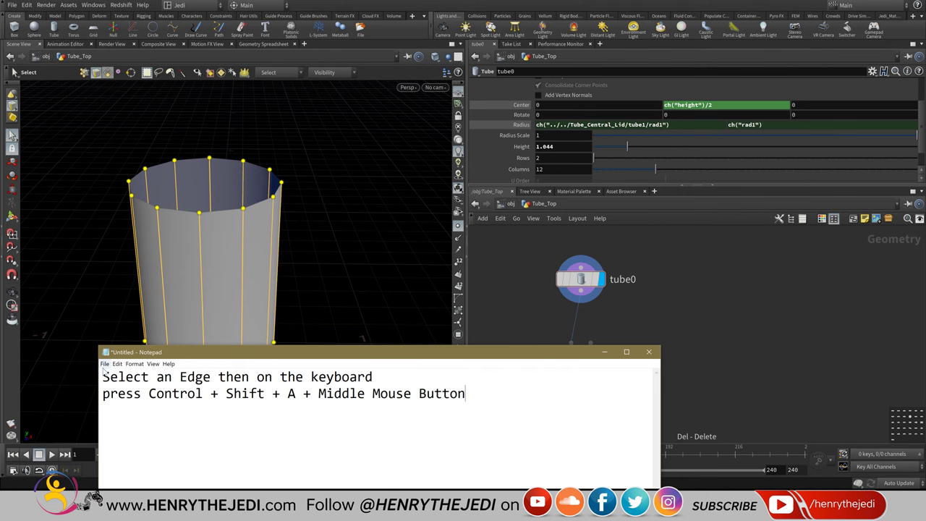
left_click_drag(147, 393, 450, 409)
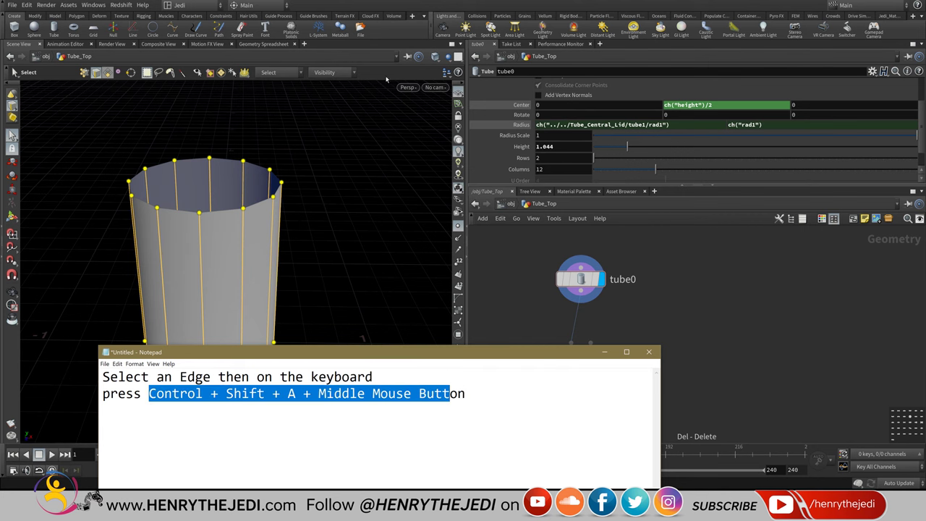
key("alt+Tab")
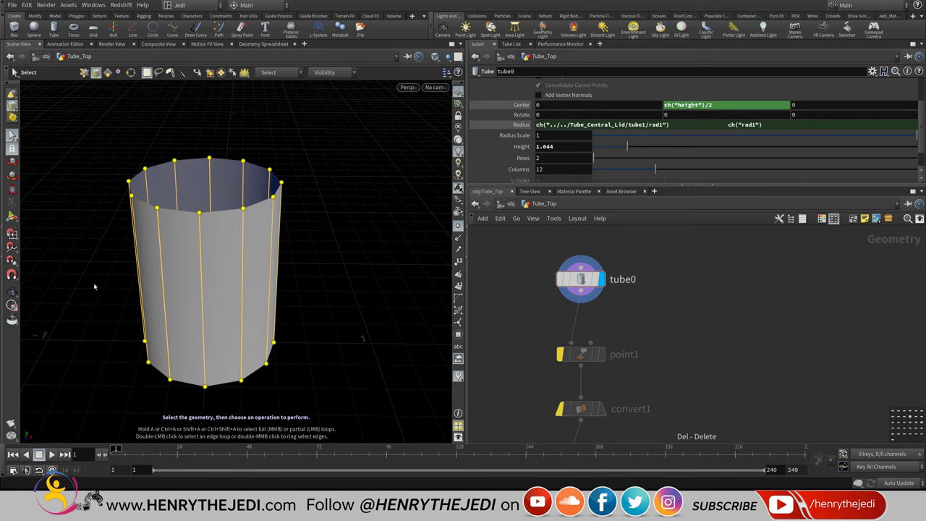
key("Tab")
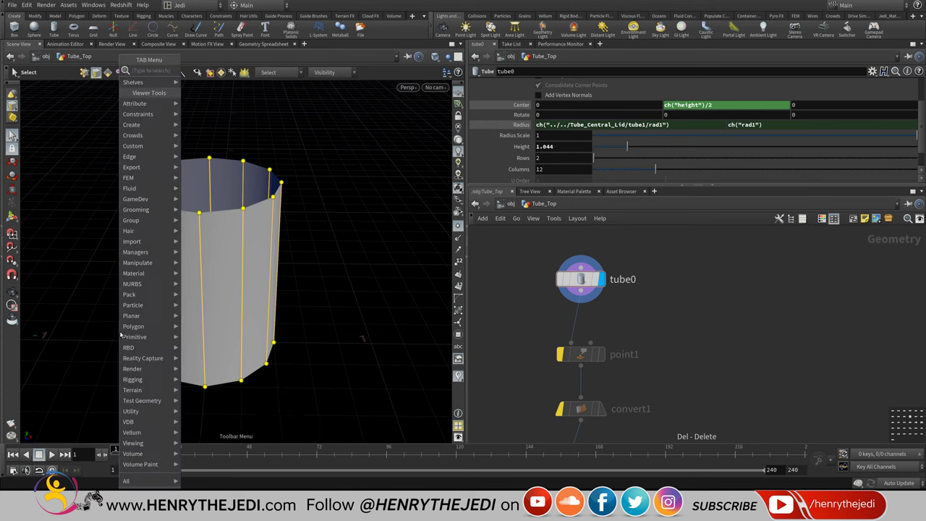
key("Escape")
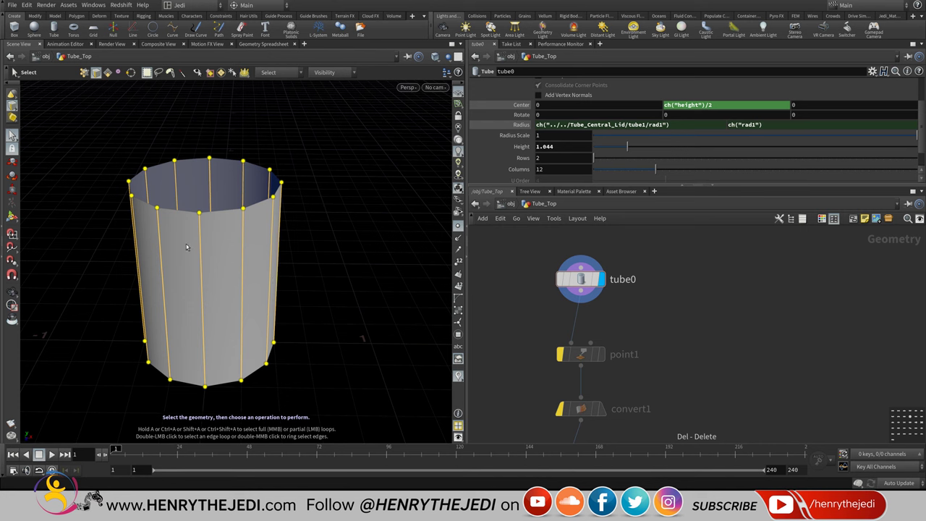
key("Tab")
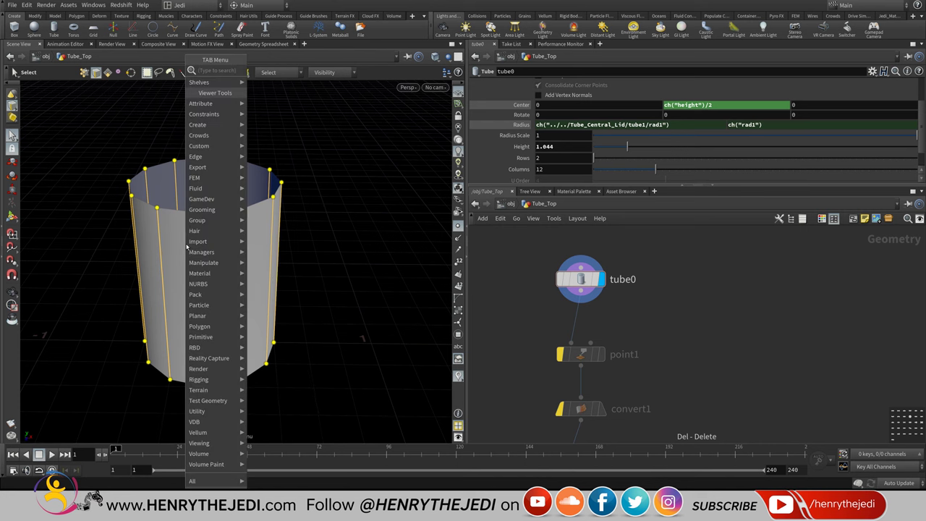
key("Escape")
key("Tab")
key("alt+Tab")
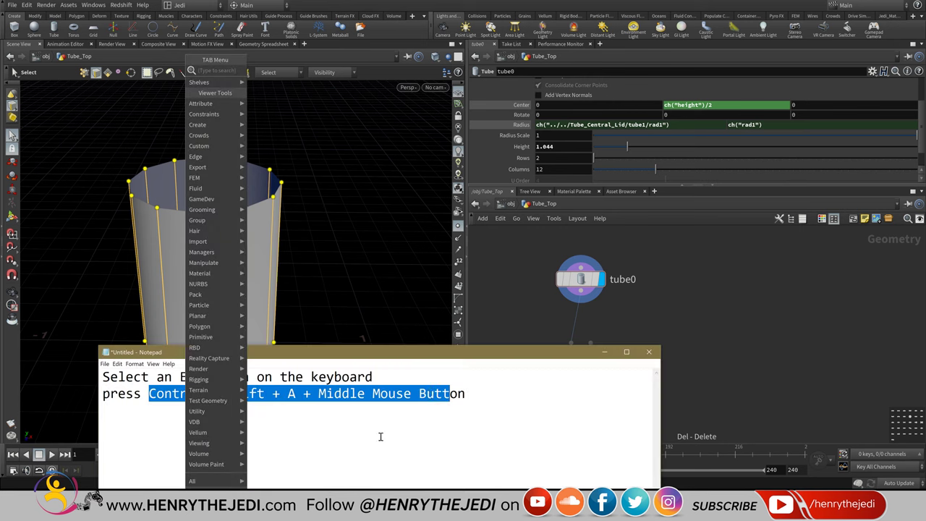
left_click(479, 398)
key("Return")
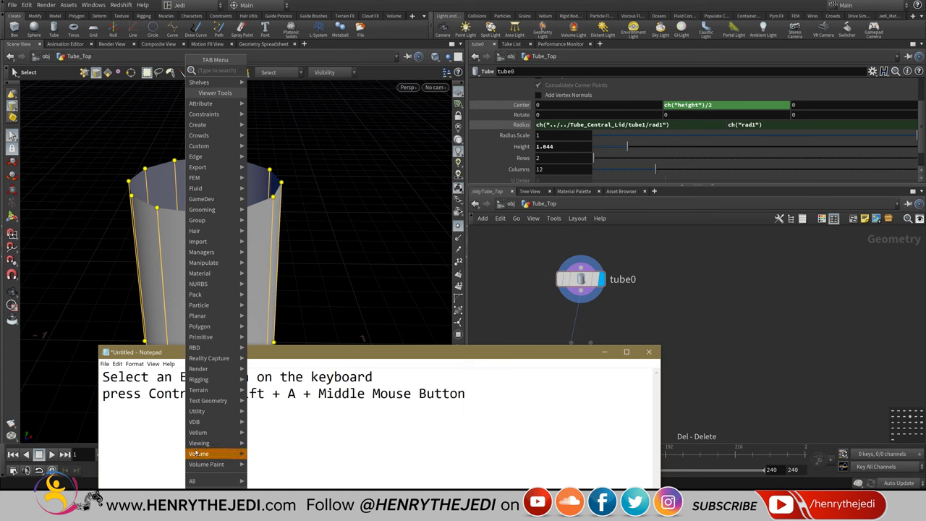
mouse_move(209, 422)
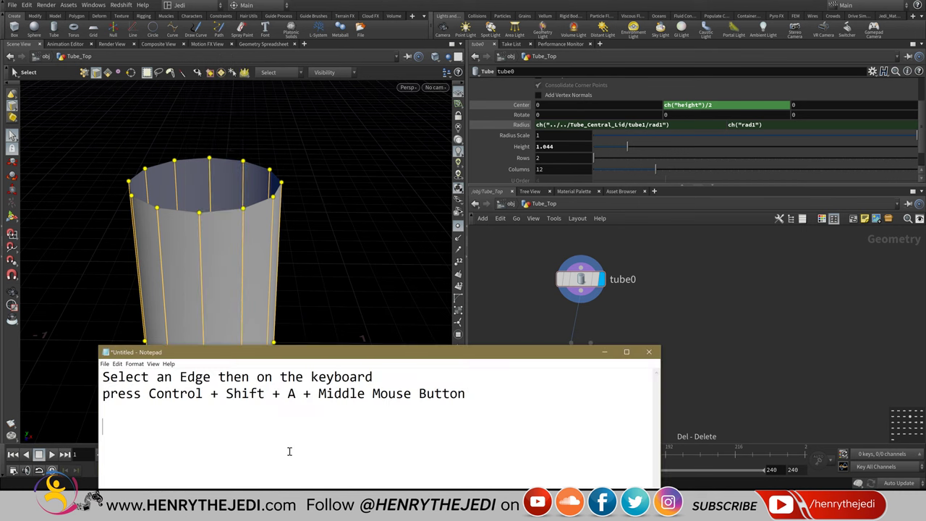
- Add the line 'Press Tab' to the note
key("Caps_Lock")
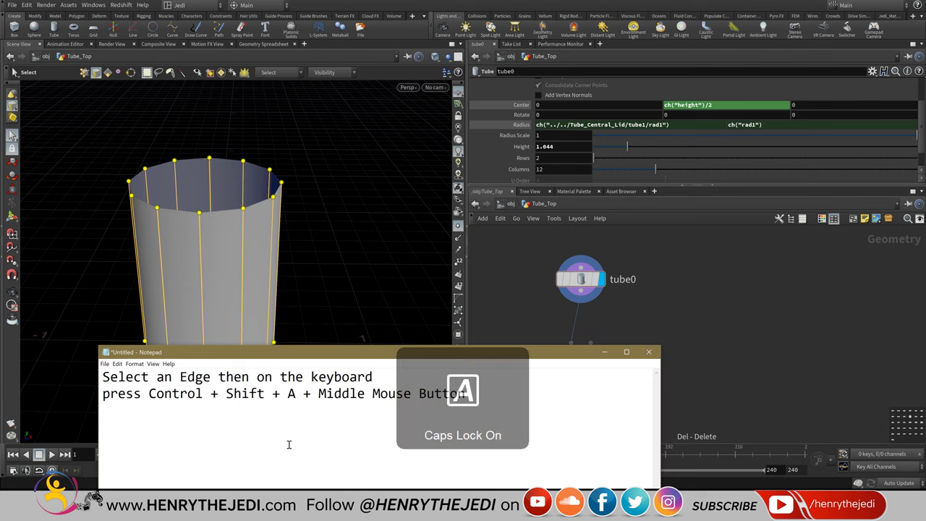
type("P")
key("Caps_Lock")
type("ress Tab")
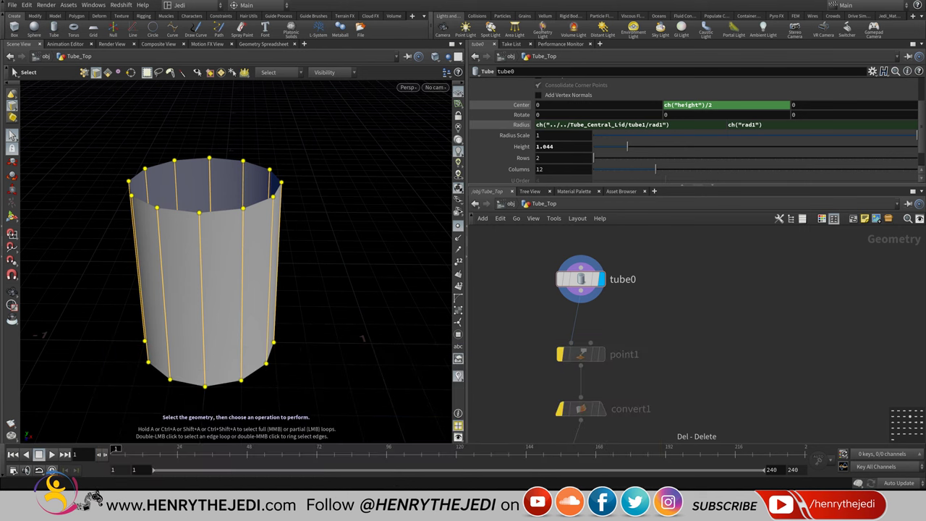
- Browse the Tab menu's Hair and Polygon submenus and close it without adding a node
key("Tab")
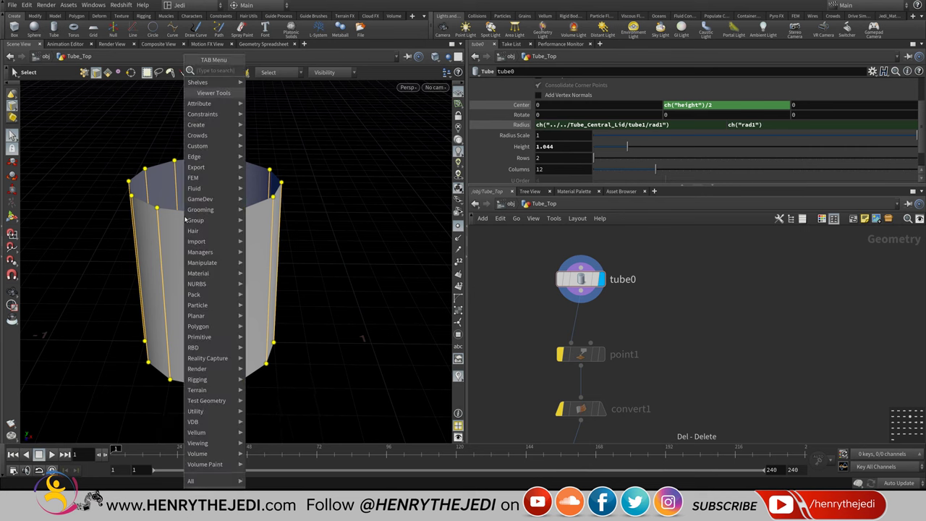
mouse_move(201, 230)
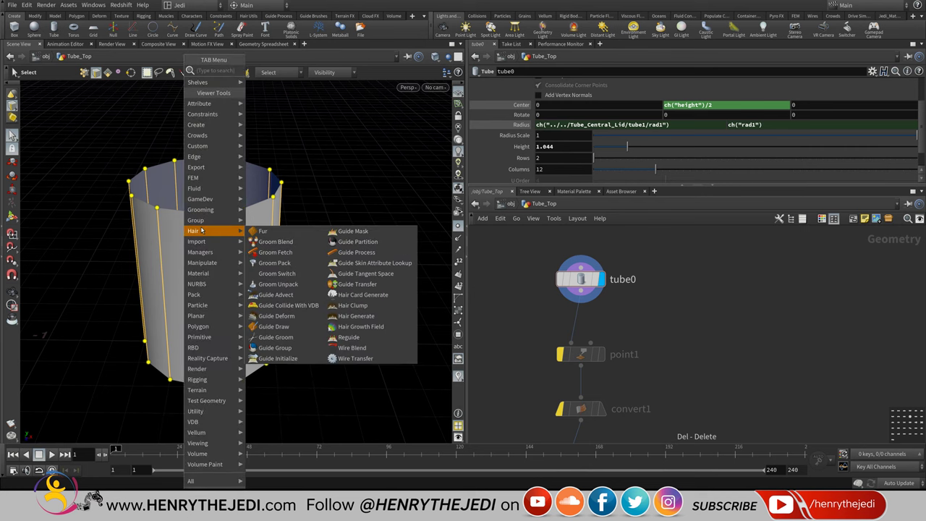
mouse_move(236, 317)
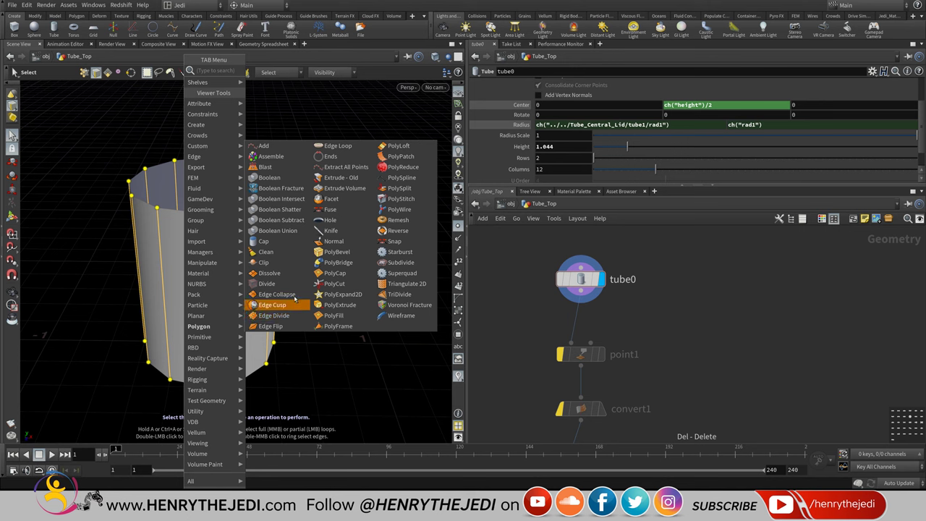
key("Escape")
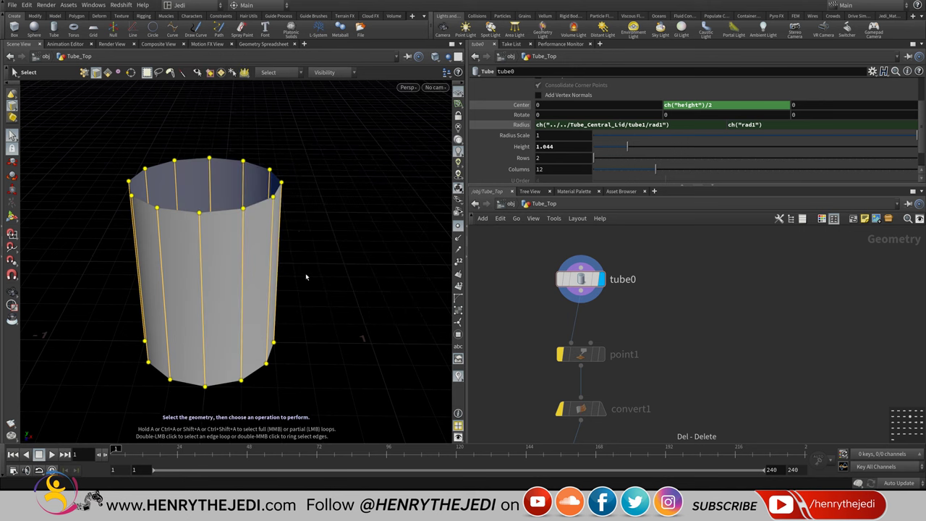
- Switch the viewport to VR Camera from the C radial menu, then bring Notepad forward
key("c")
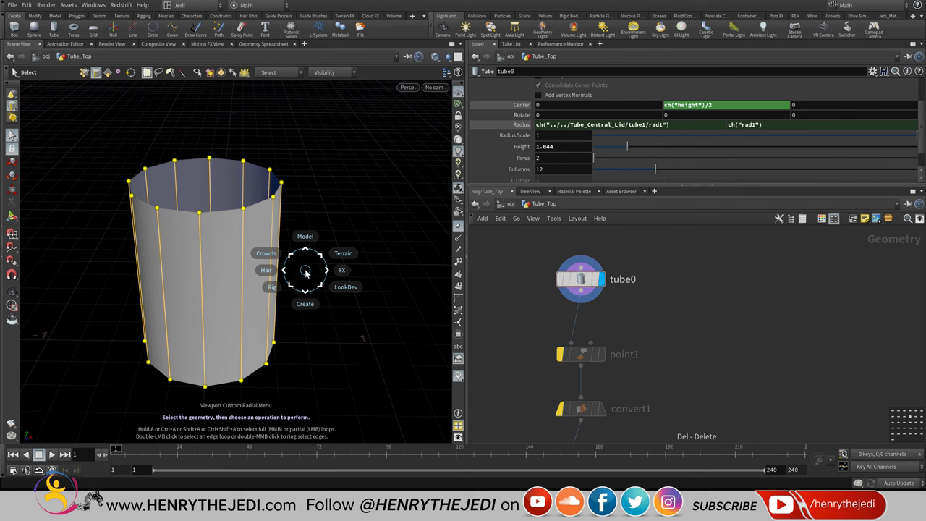
key("c")
left_click(398, 438)
key("alt+Tab")
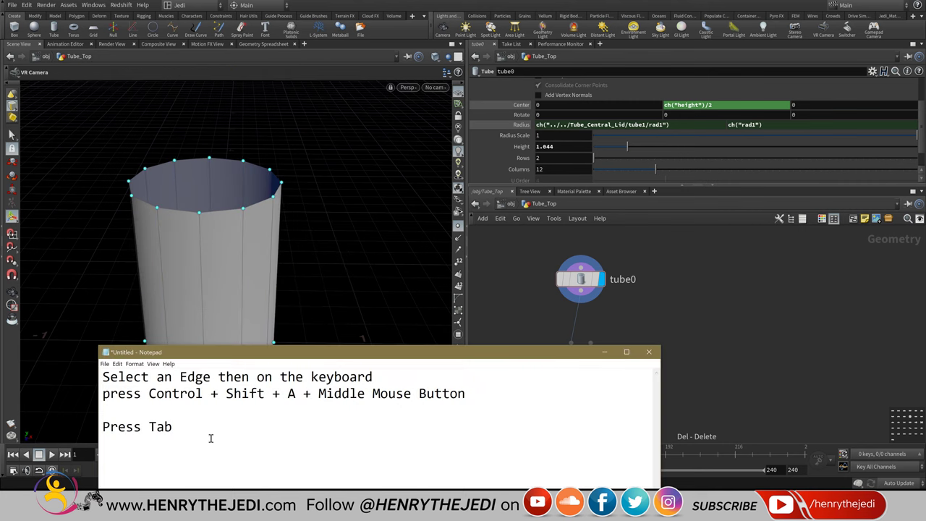
- Change the last note line from 'Press Tab' to 'Press C on the keyboard' and hide Notepad
double_click(161, 426)
key("Caps_Lock")
type("C")
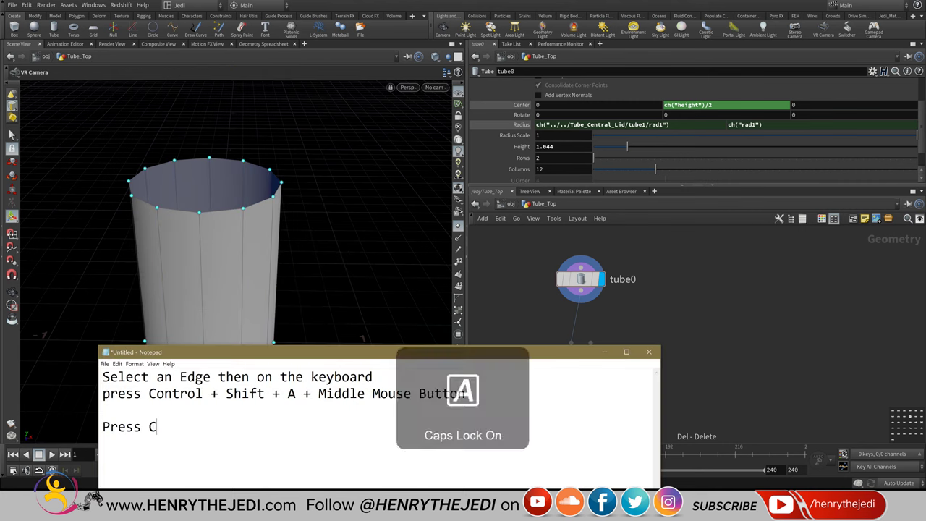
key("Caps_Lock")
type("oin")
key("BackSpace")
key("BackSpace")
type("n the ")
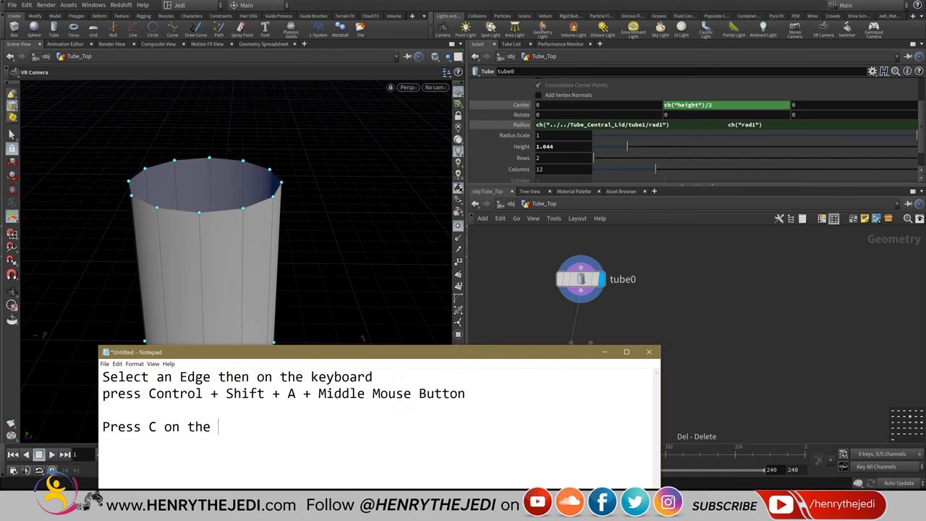
type("keyboard")
key("alt+Tab")
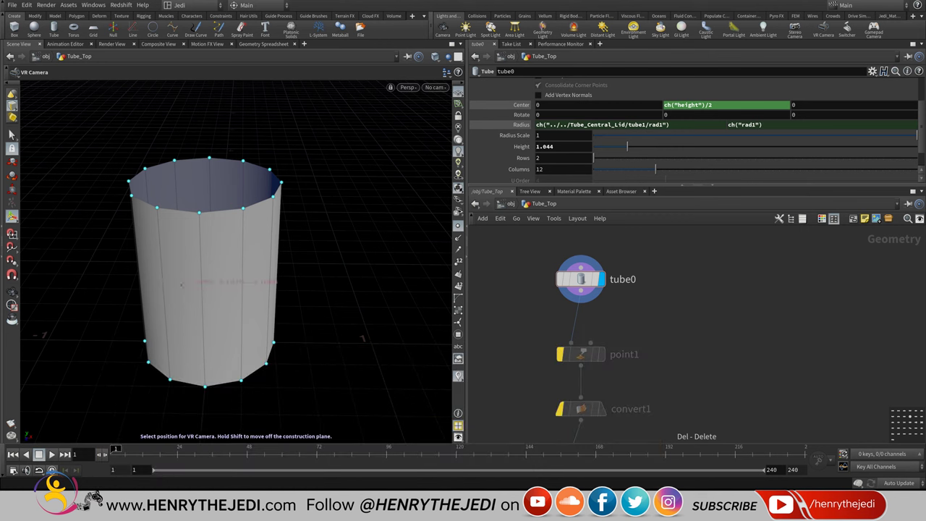
- Switch to geometry selection and browse the radial menu's Model, VDB and Polygons groups
left_click(11, 134)
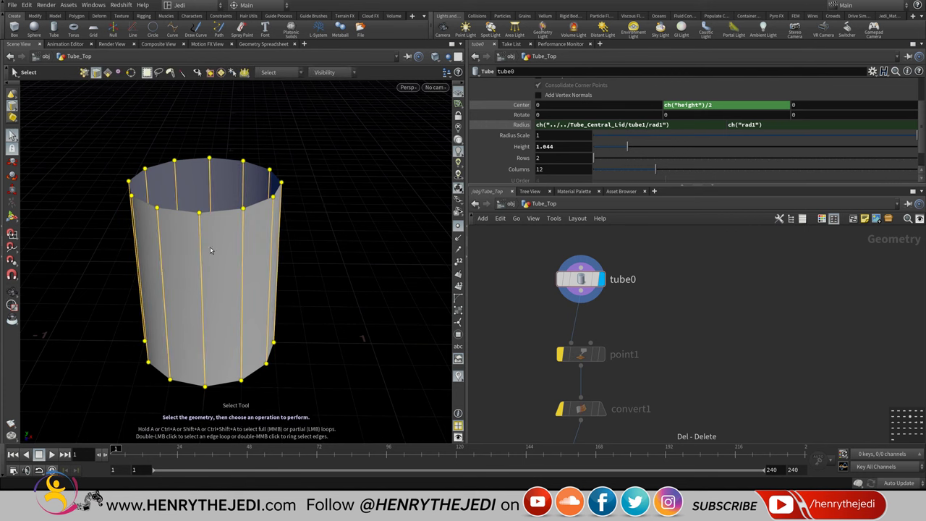
key("c")
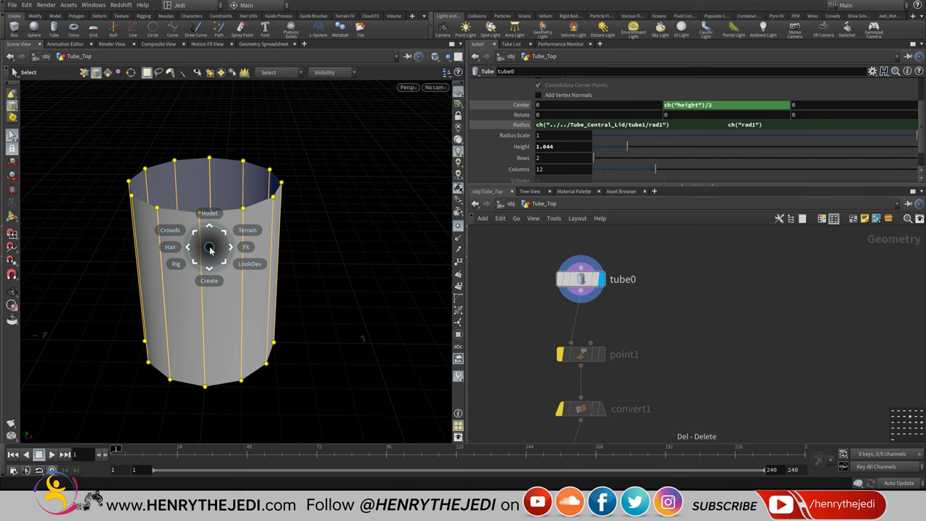
left_click(209, 212)
left_click(194, 174)
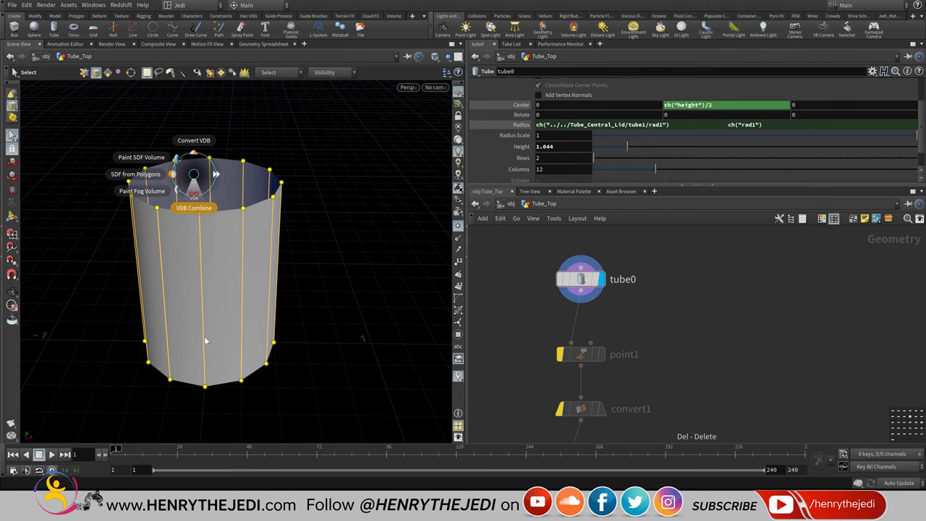
key("Escape")
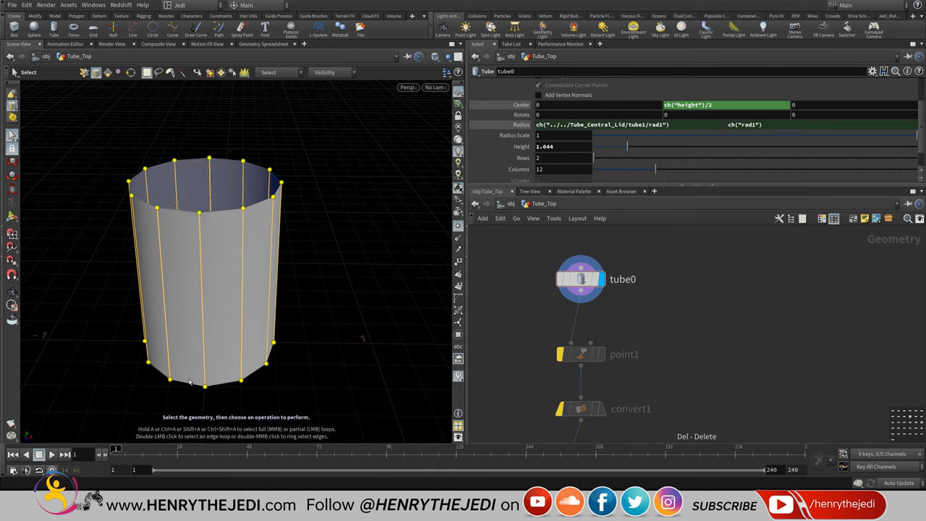
key("c")
left_click(188, 343)
left_click_drag(181, 371, 206, 310)
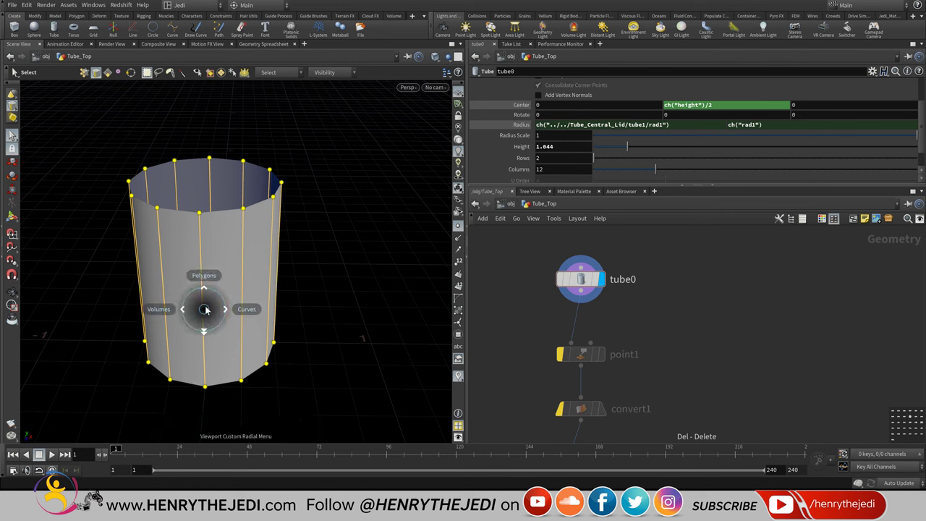
key("Escape")
- Glance at the Tab menu, then open Model > Polygons in the radial menu
key("Tab")
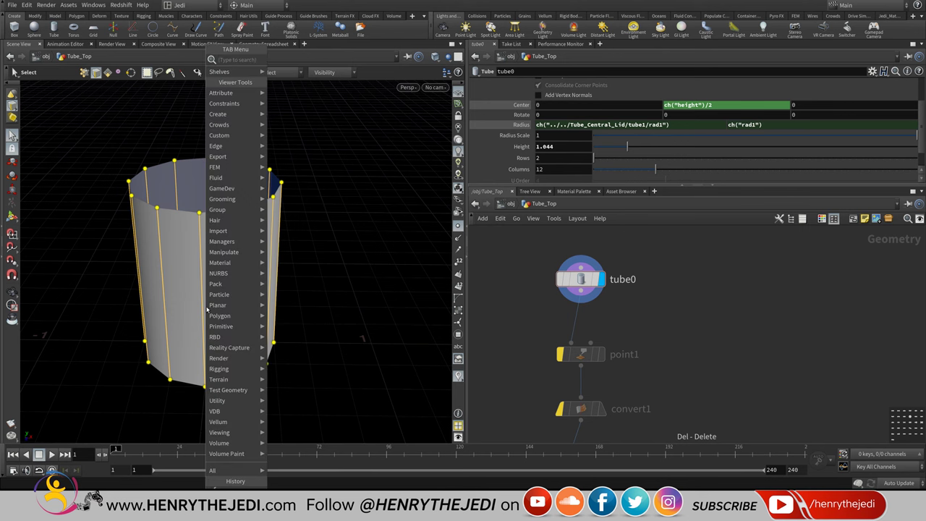
key("Escape")
key("c")
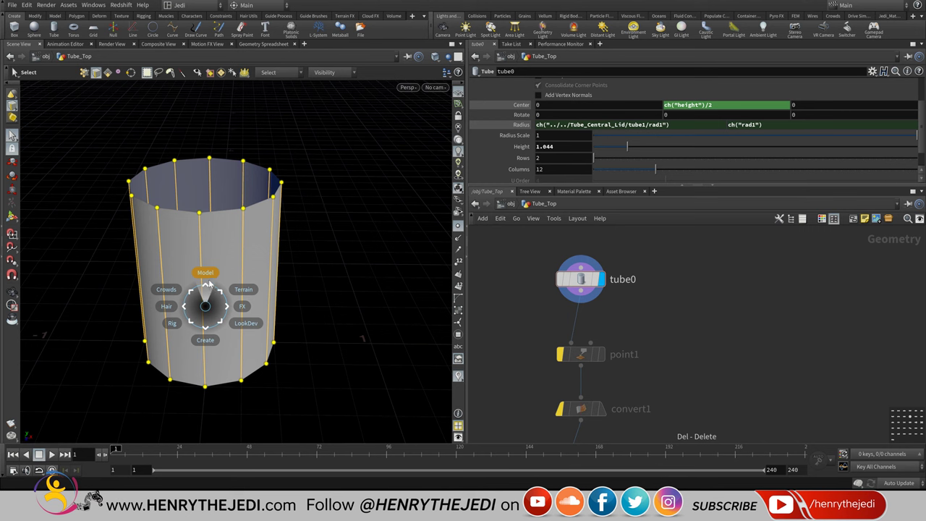
left_click(208, 279)
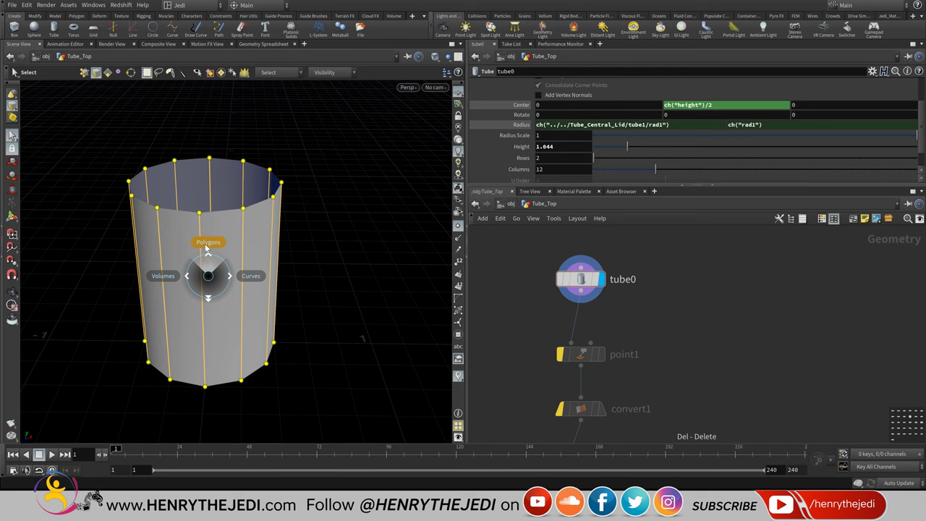
left_click(206, 252)
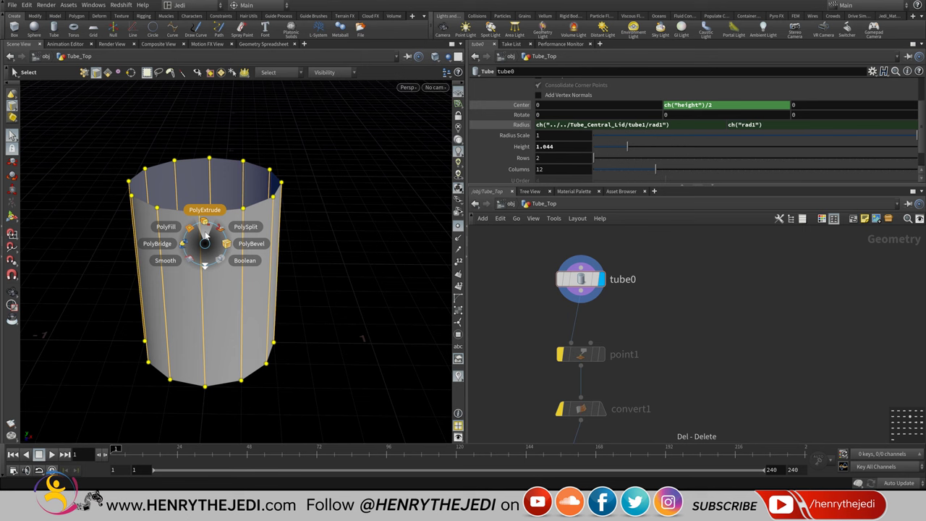
- Add a PolySplit on the tube with split points at a top and a bottom vertex
left_click(245, 228)
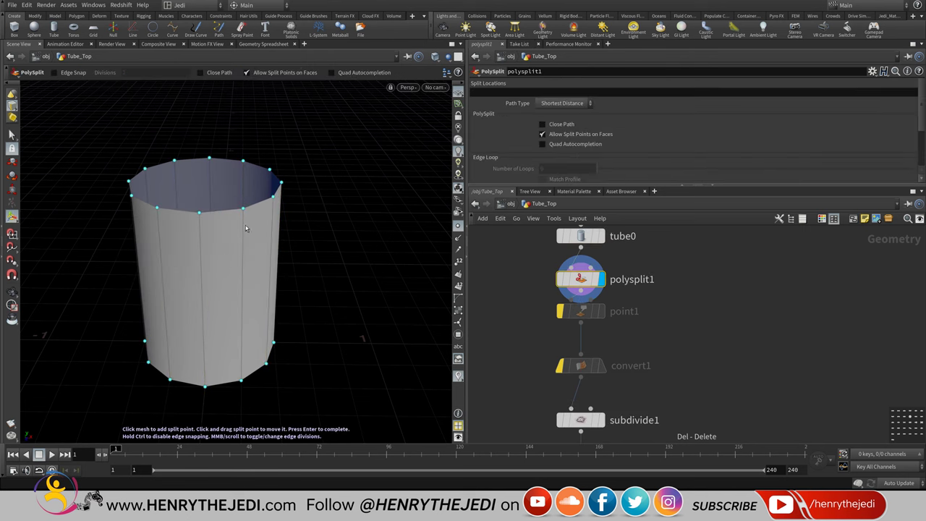
left_click(199, 213)
left_click(204, 384)
right_click(212, 259)
key("Escape")
key("Escape")
key("Tab")
type("loo")
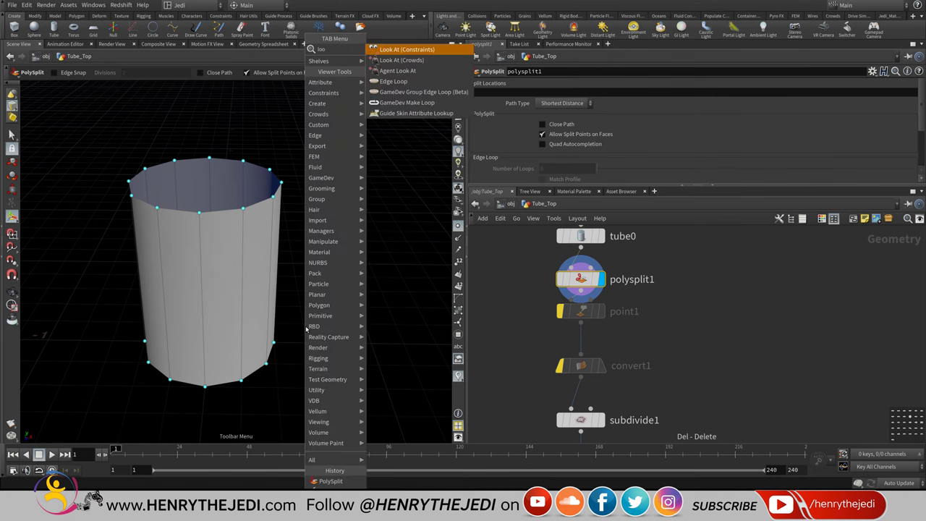
key("Escape")
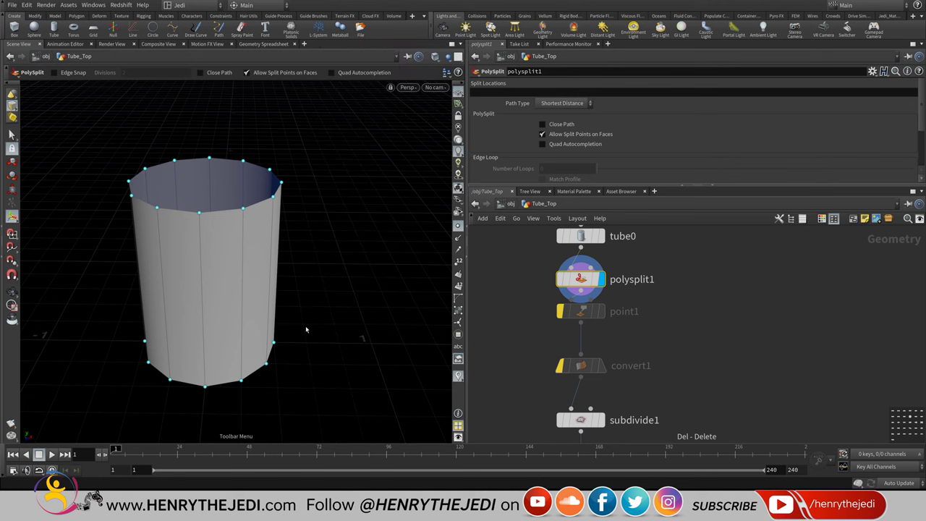
- Ring-select the tube's vertical edges and pick Edge Loop from a Tab search for 'edge'
key("s")
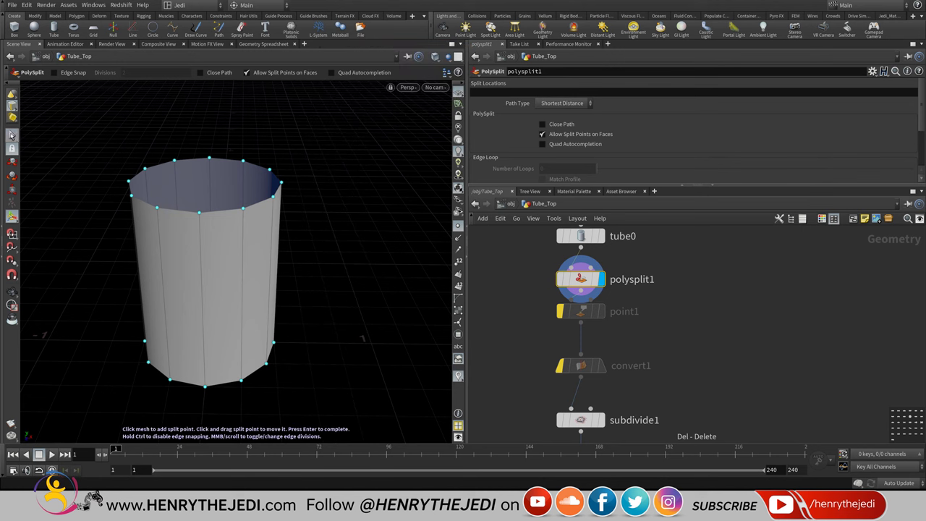
left_click(243, 270)
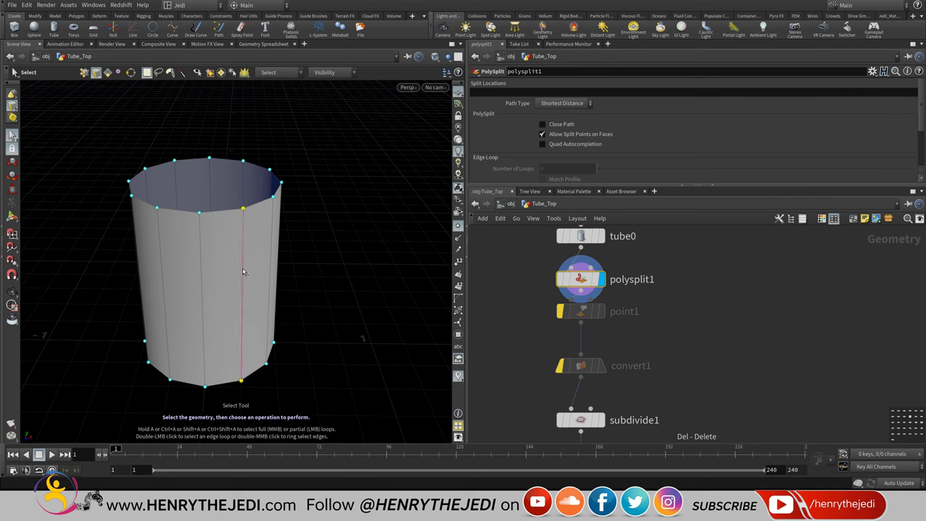
double_click(202, 285)
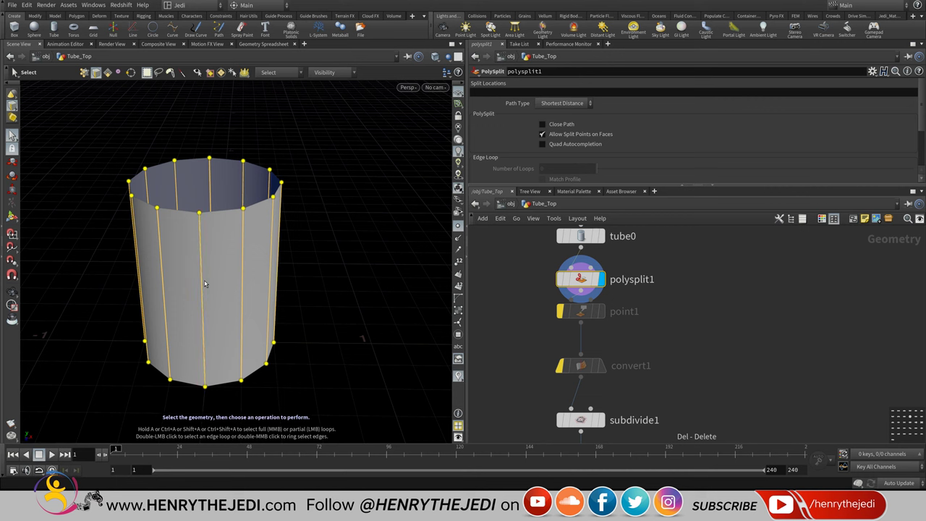
key("Tab")
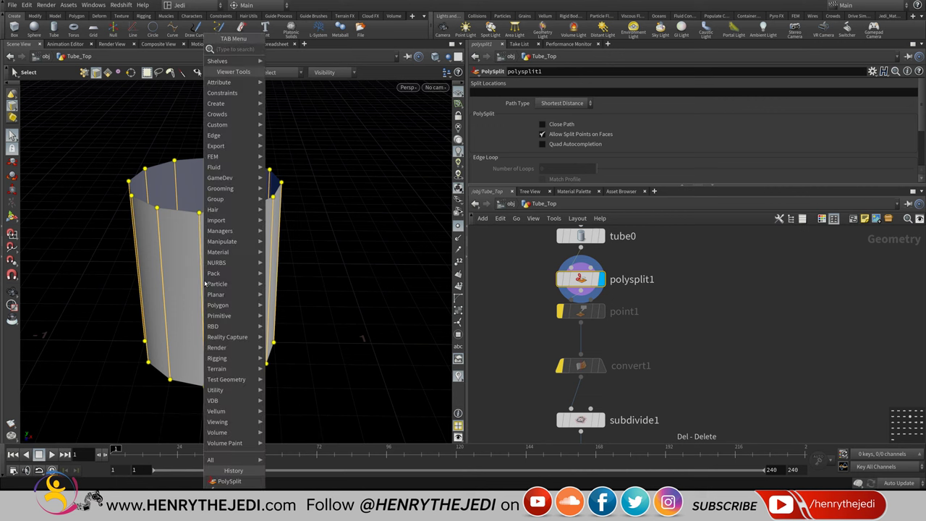
key("Escape")
key("Tab")
type("edge")
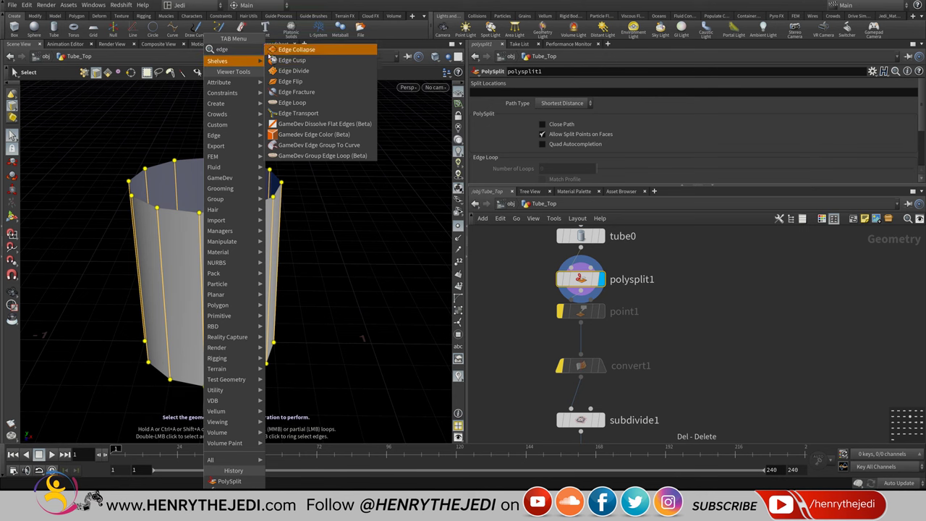
left_click(301, 103)
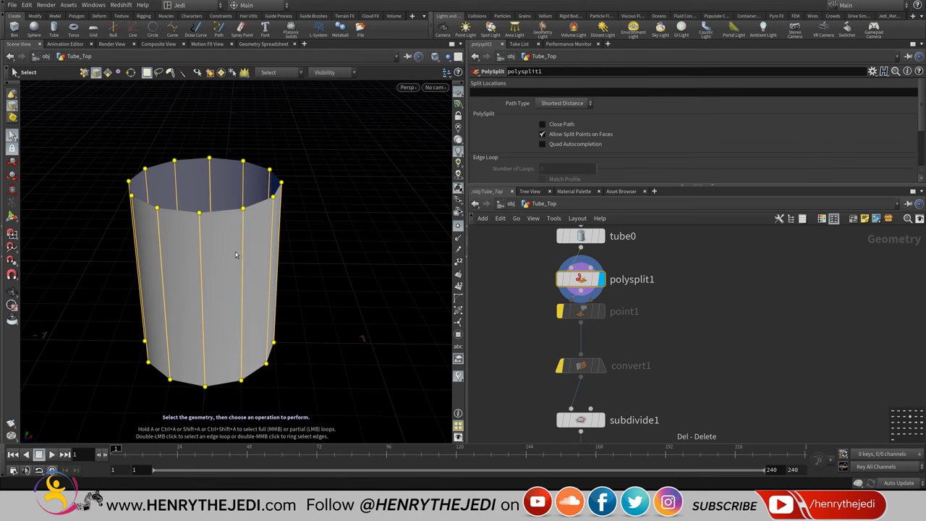
- Check the radial Model polygon operations, then open the Tab menu's Polygon category
key("c")
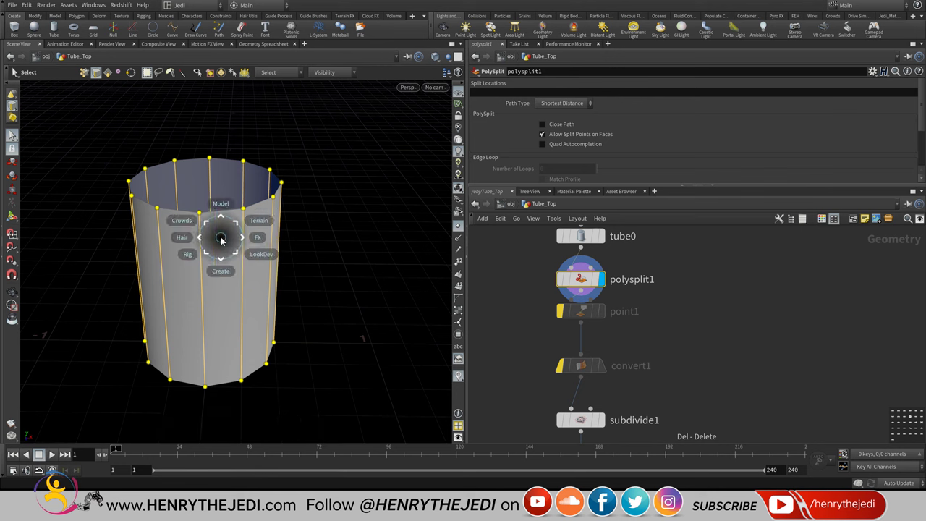
left_click(221, 203)
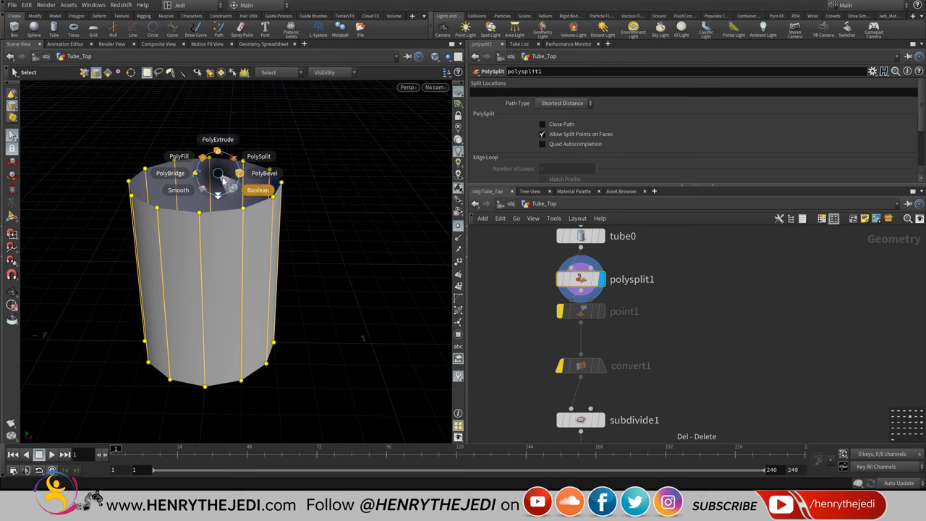
key("Escape")
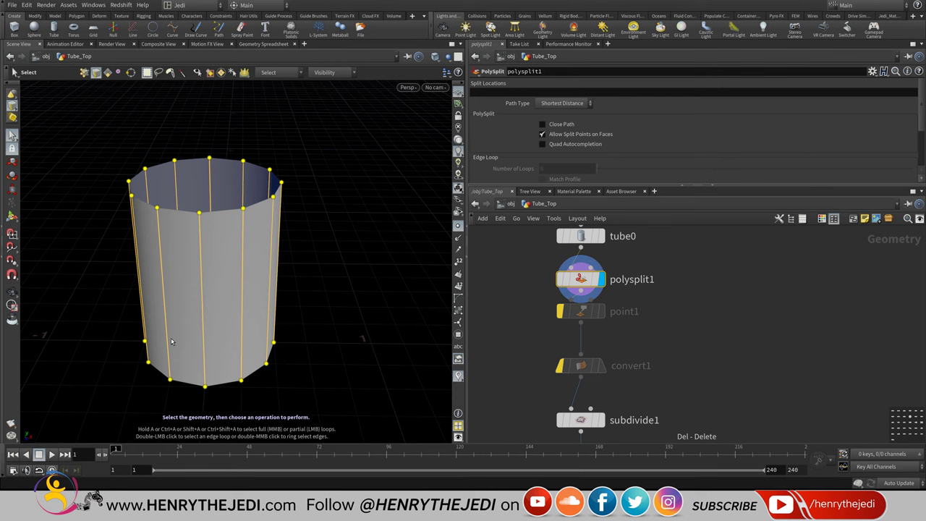
key("Tab")
mouse_move(203, 307)
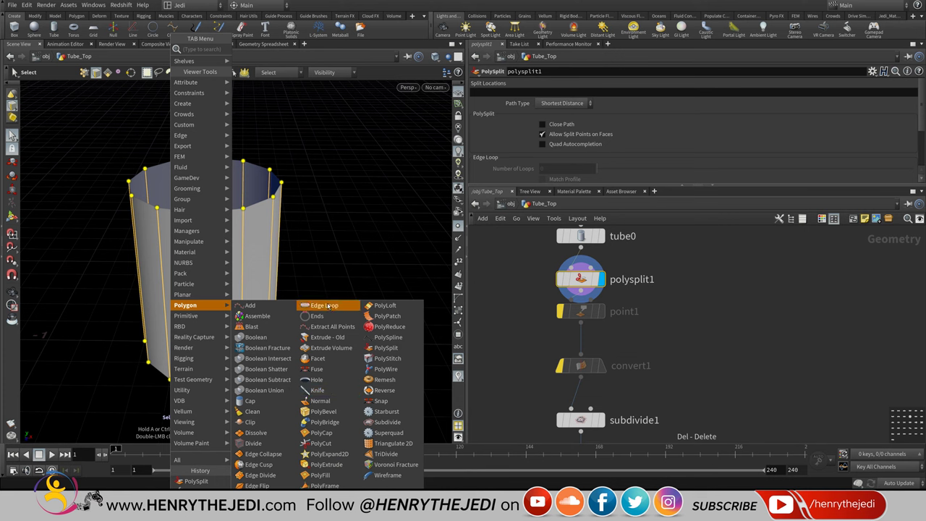
- Cut a horizontal edge loop near the bottom of the tube, redoing a misplaced one
left_click(324, 305)
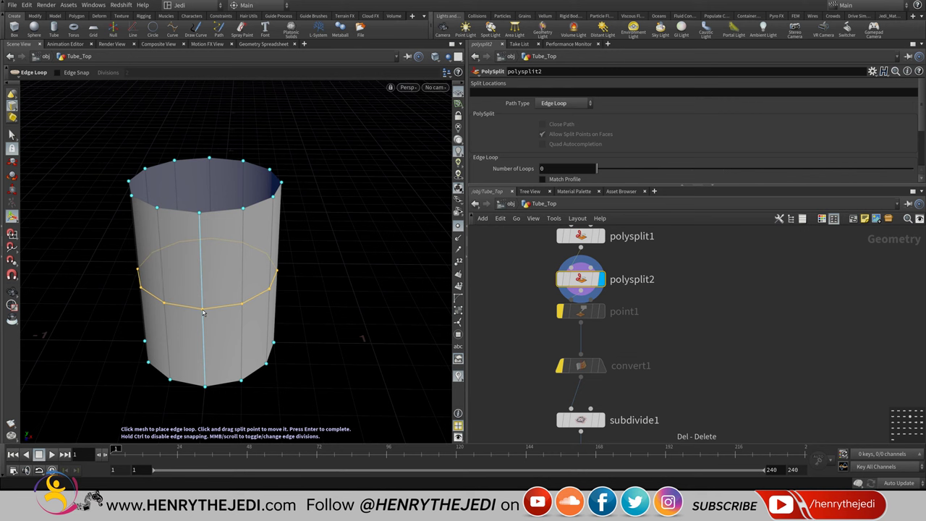
left_click(202, 312)
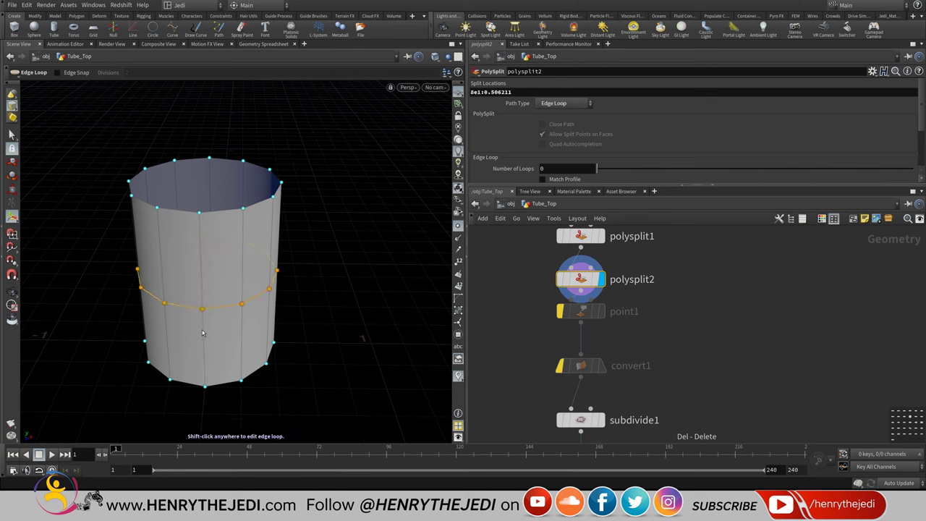
key("ctrl+z")
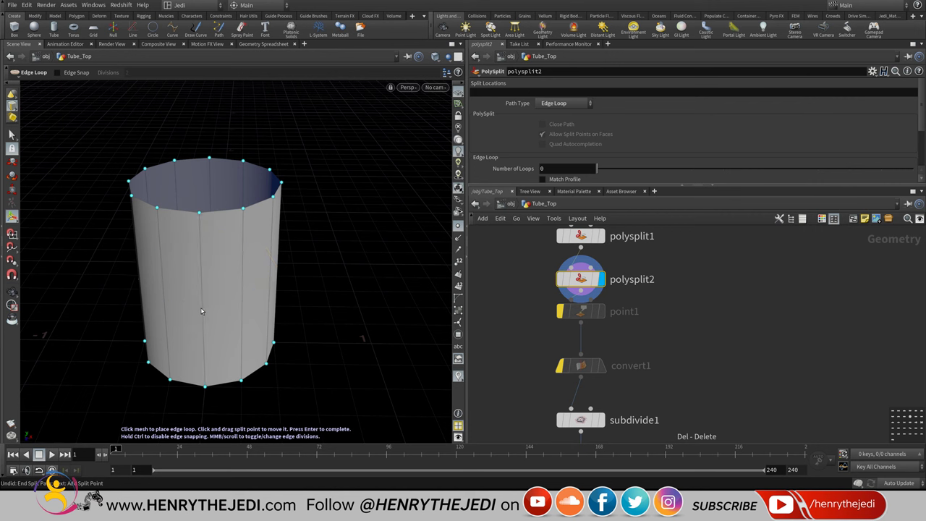
left_click(204, 351)
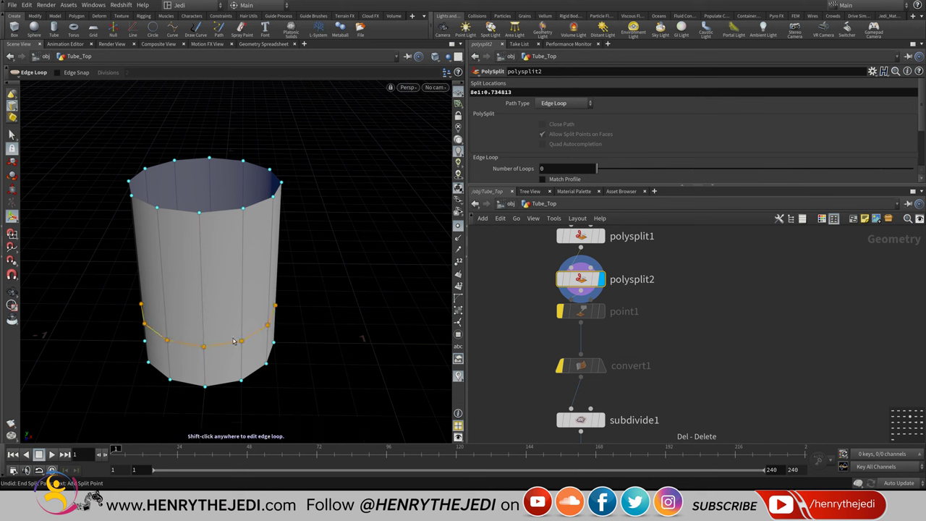
key("s")
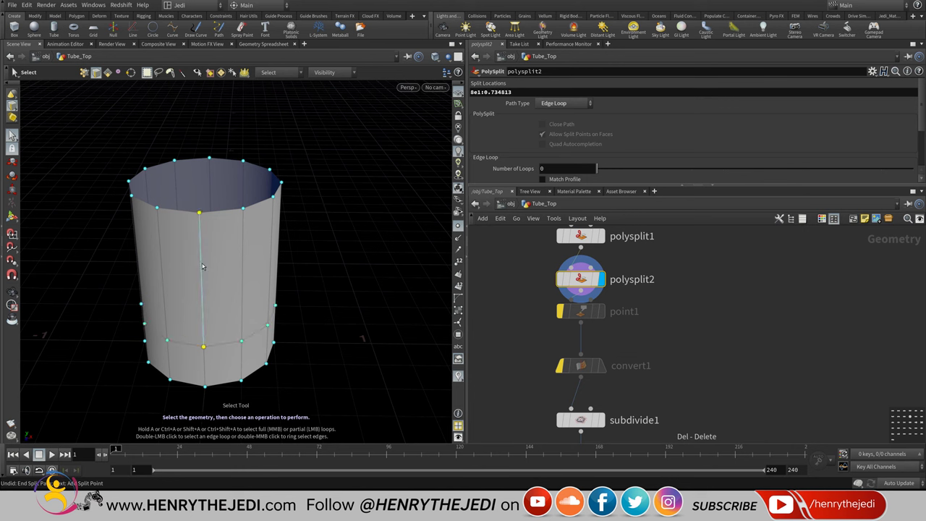
- Repeat the edge loop for a second cut, save the scene, and level the view
left_click(203, 267)
key("q")
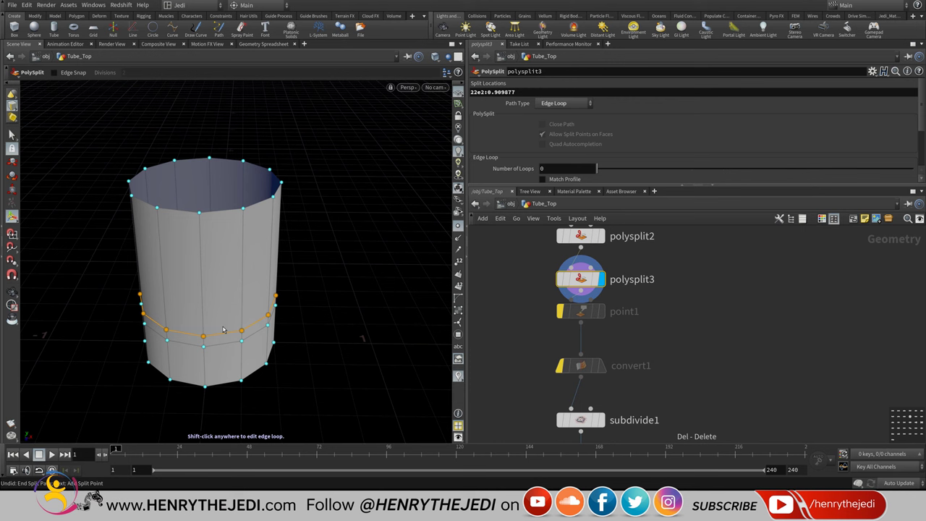
key("ctrl+s")
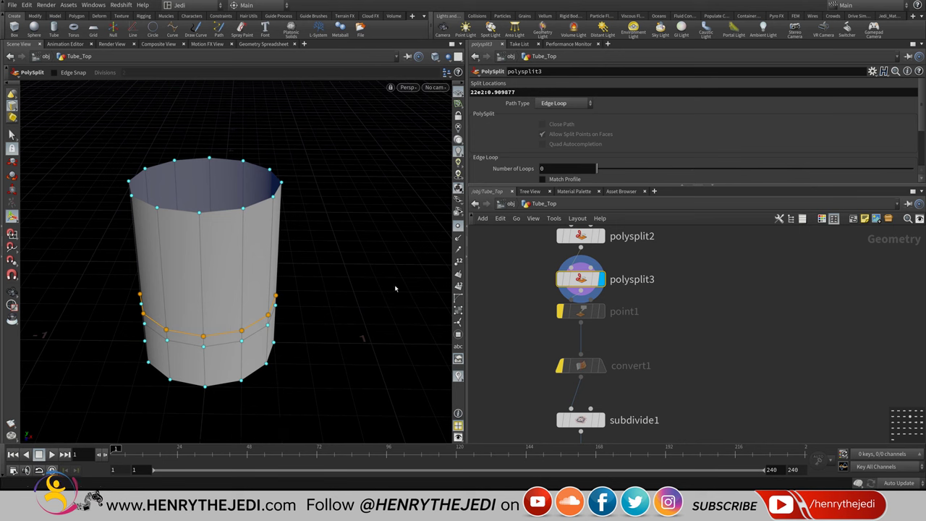
key("s")
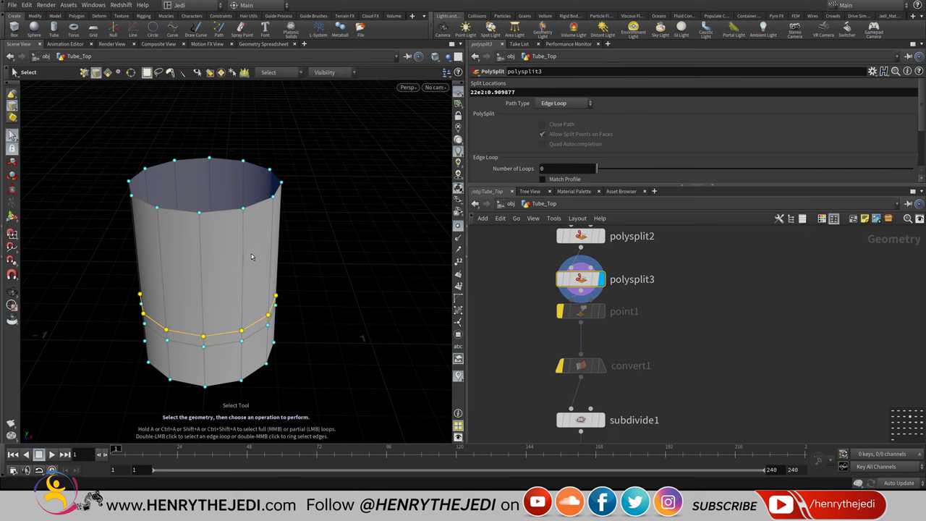
left_click_drag(252, 256, 96, 162, "alt")
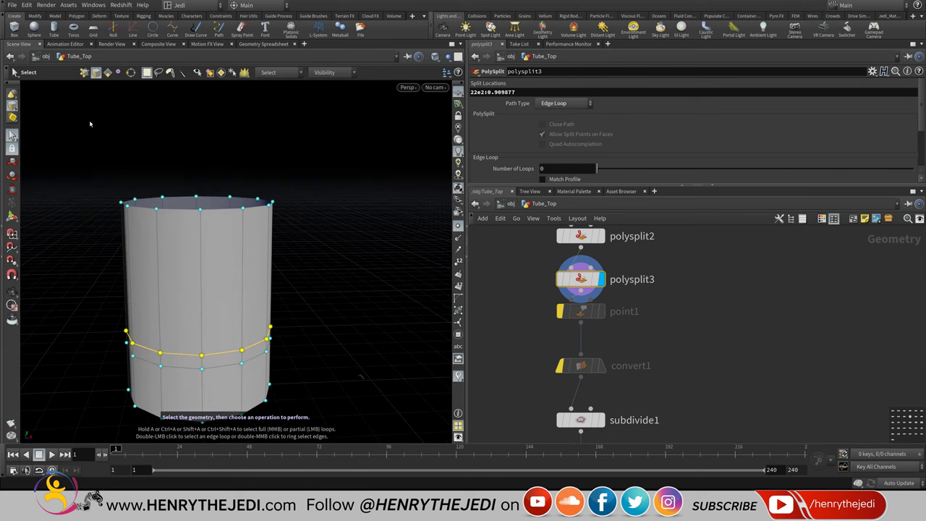
- Box-select the faces of the upper tube section and ready the scale handle
left_click(108, 72)
left_click(115, 159)
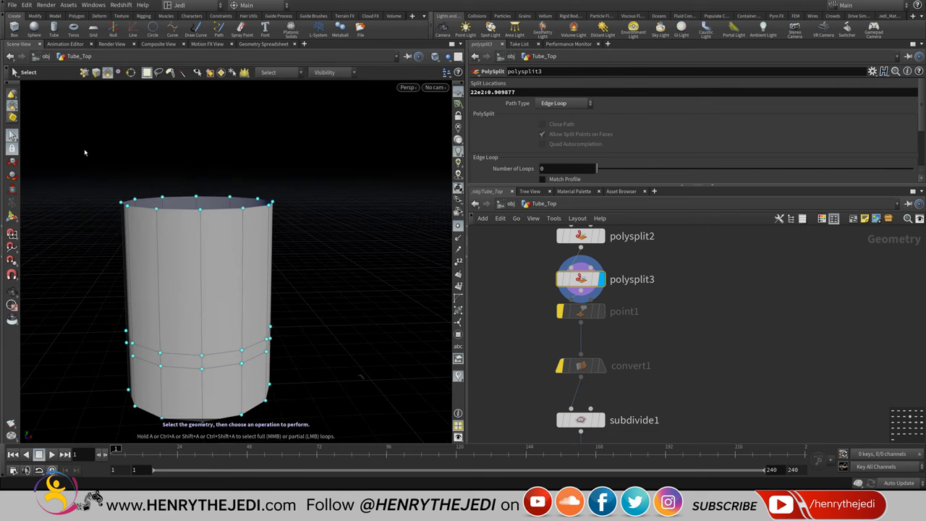
left_click_drag(84, 148, 311, 250)
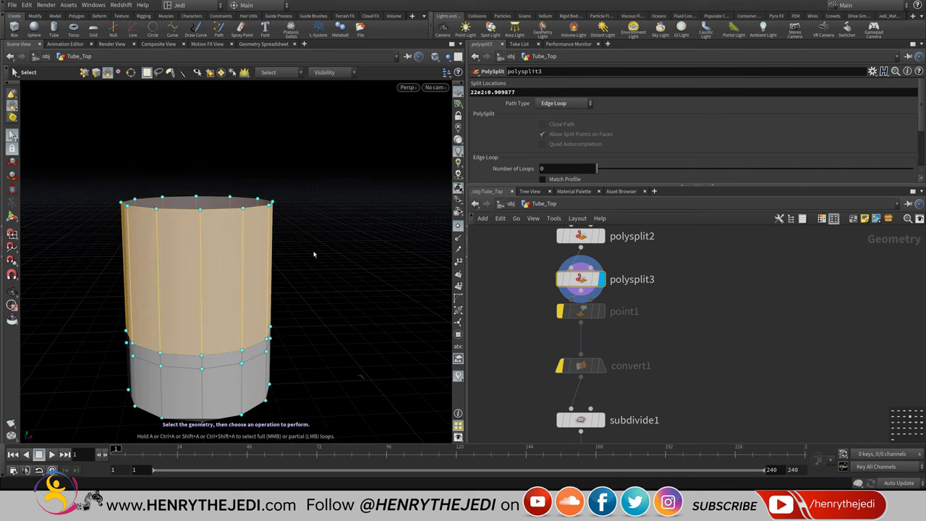
left_click(12, 188)
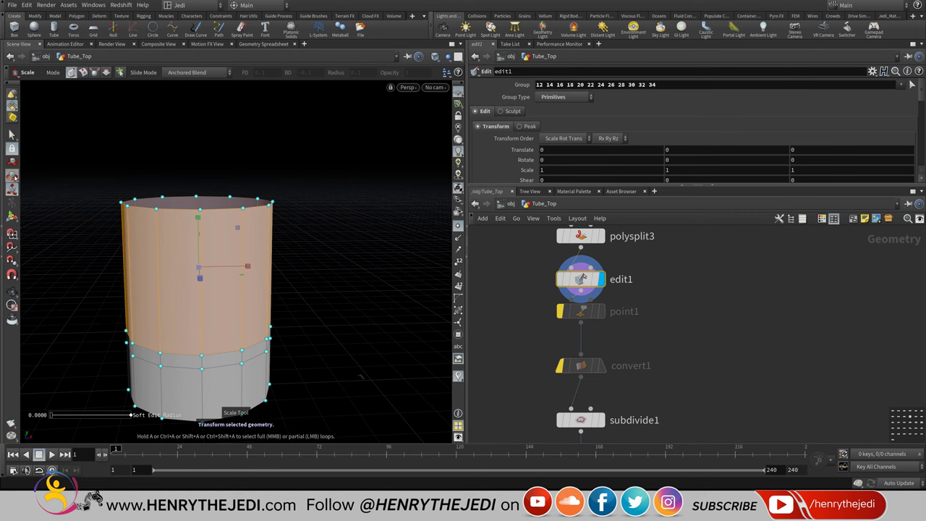
left_click(11, 176)
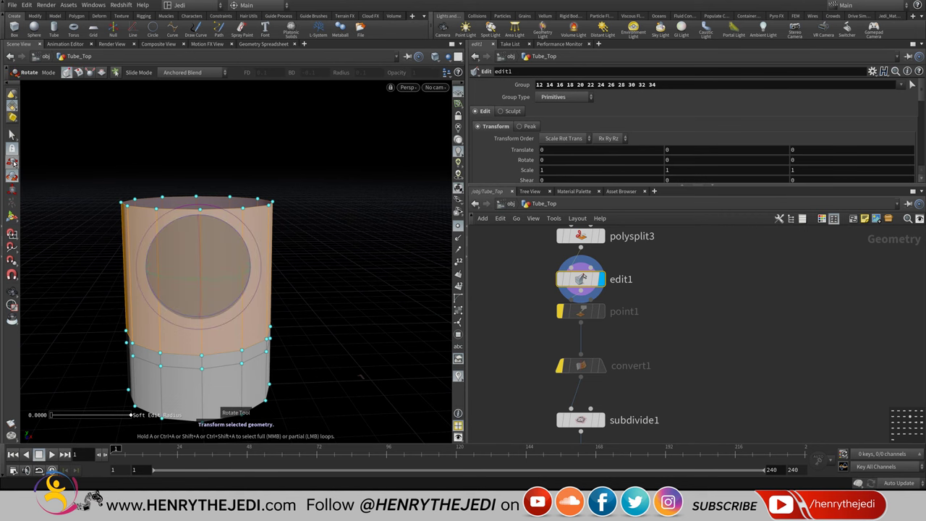
left_click(12, 162)
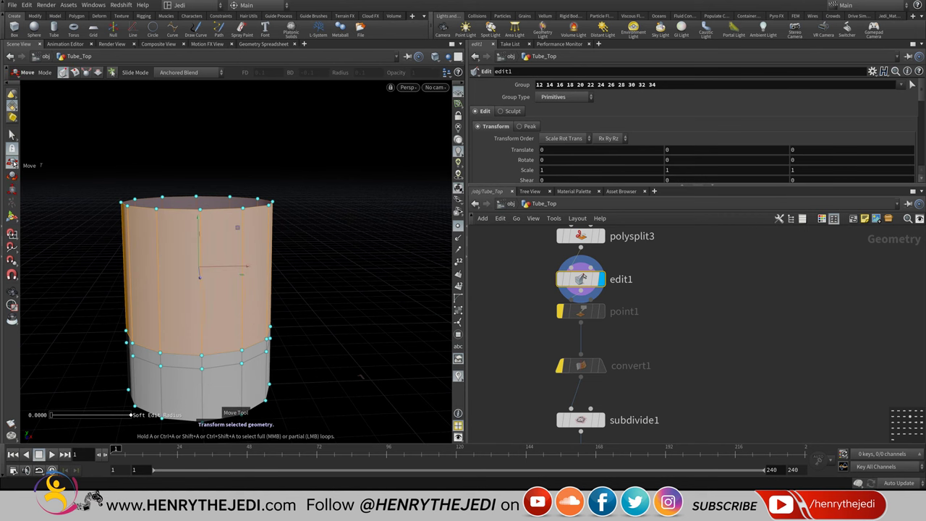
key("e")
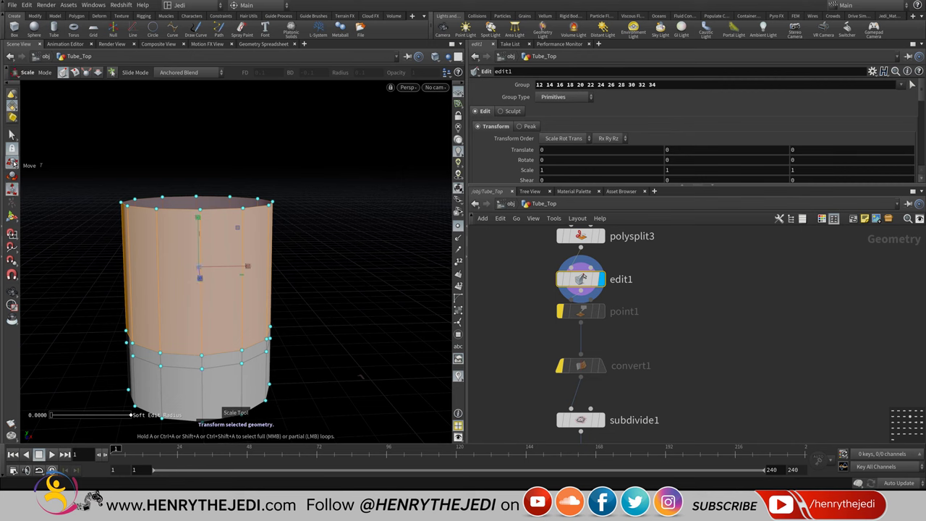
- Scale the upper tube section uniformly to 0.813235
left_click_drag(310, 275, 214, 270, "alt")
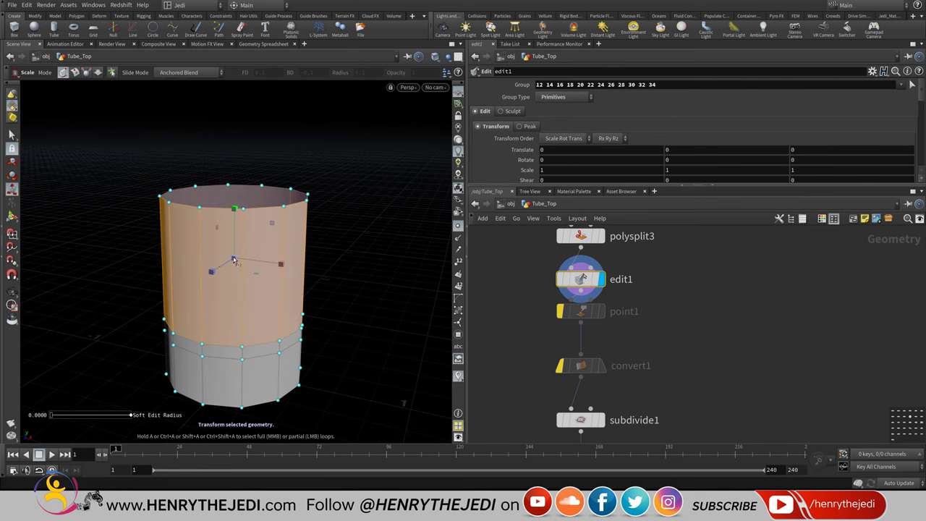
left_click_drag(234, 259, 210, 319)
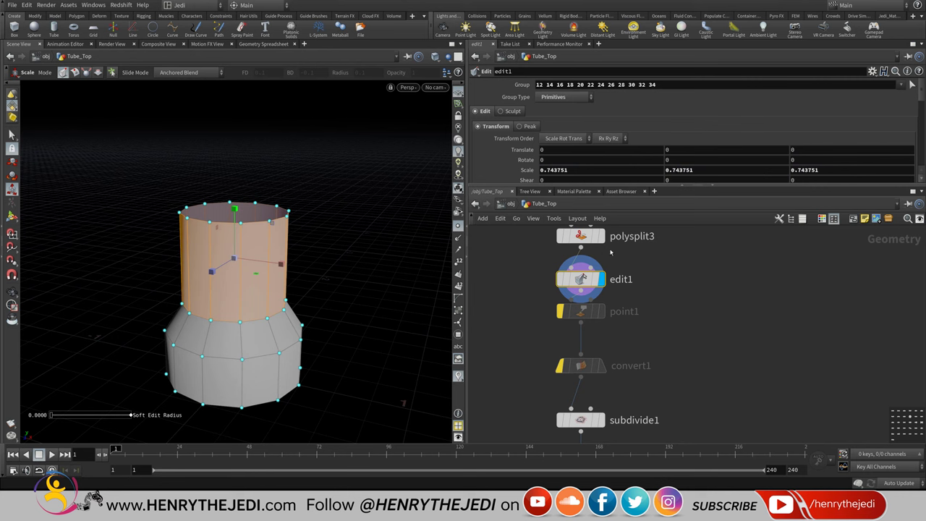
middle_click_drag(610, 251, 610, 335)
middle_click_drag(615, 239, 617, 294)
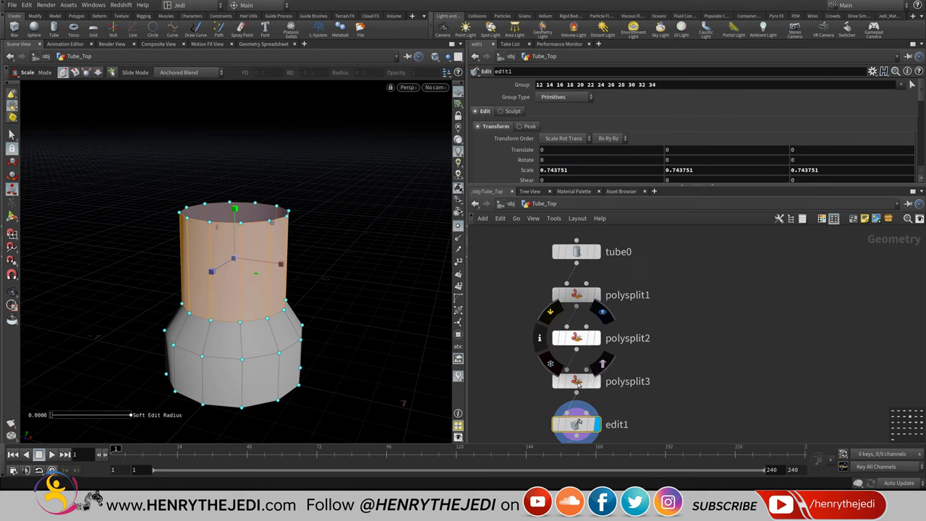
middle_click_drag(578, 424, 588, 352)
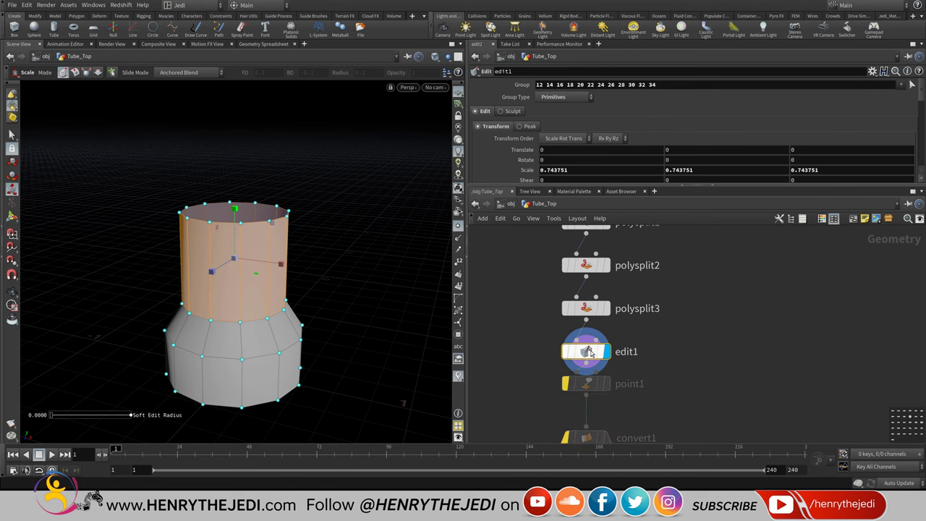
mouse_move(587, 352)
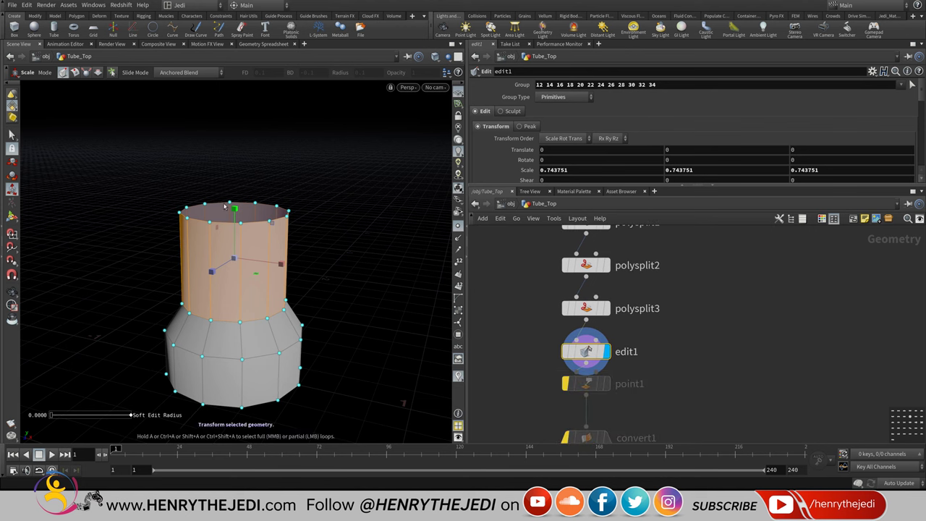
left_click_drag(230, 258, 246, 235)
- Lower the upper section about 0.14 units on Y, then box-select tube faces again
key("t")
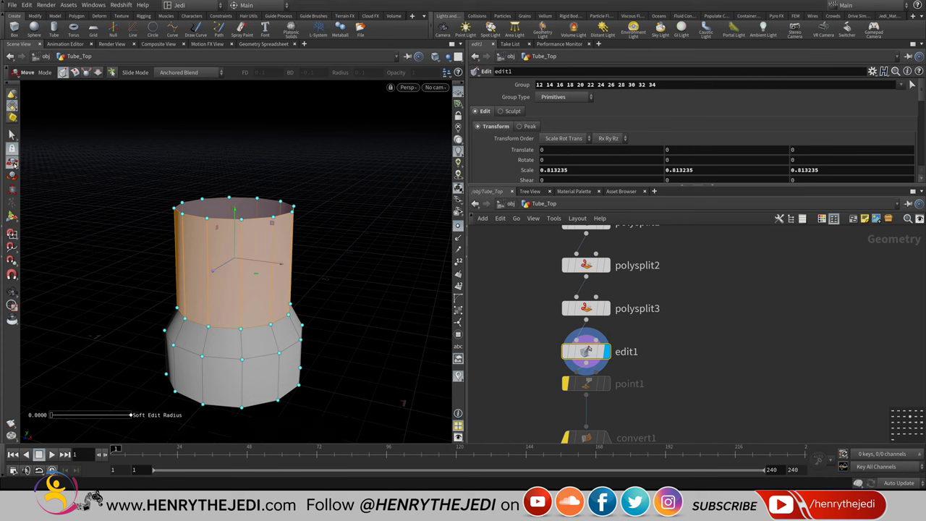
left_click(12, 215)
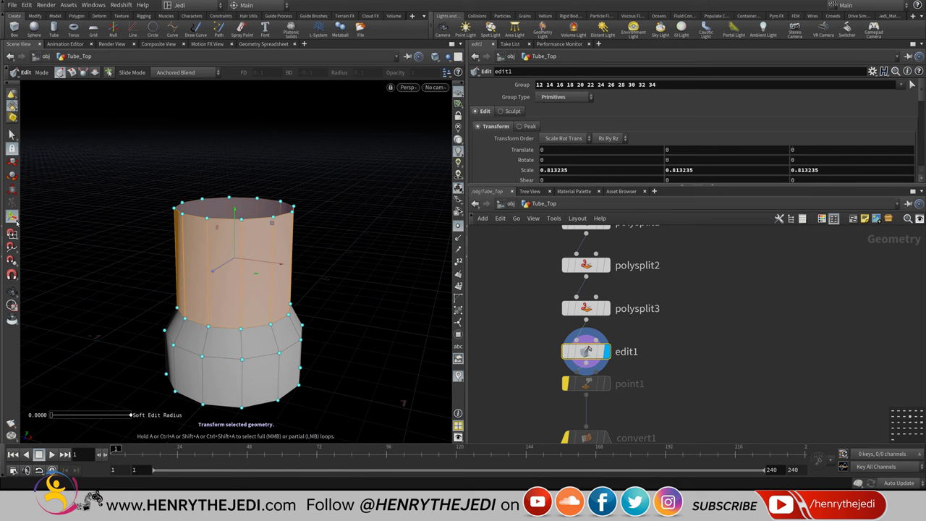
key("r")
key("r")
key("t")
left_click_drag(236, 212, 243, 232)
key("ctrl+z")
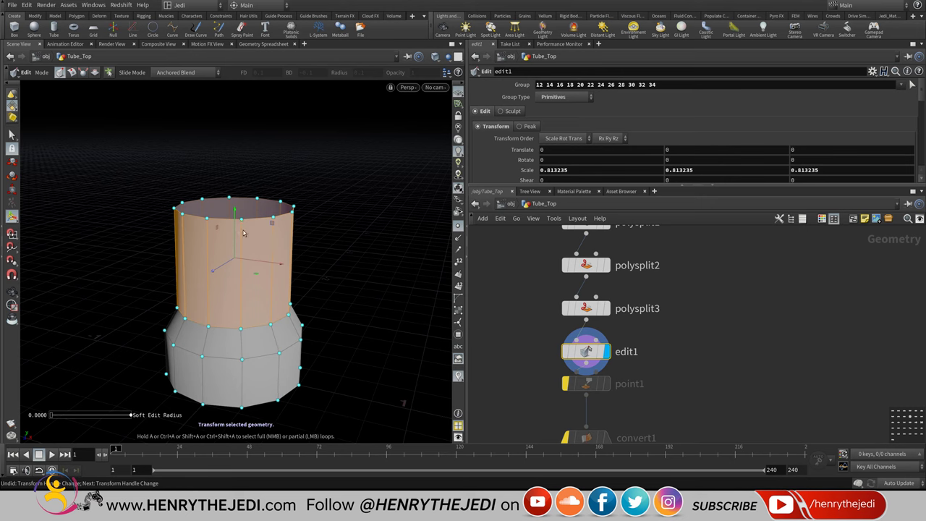
scroll(246, 217, "up", 3)
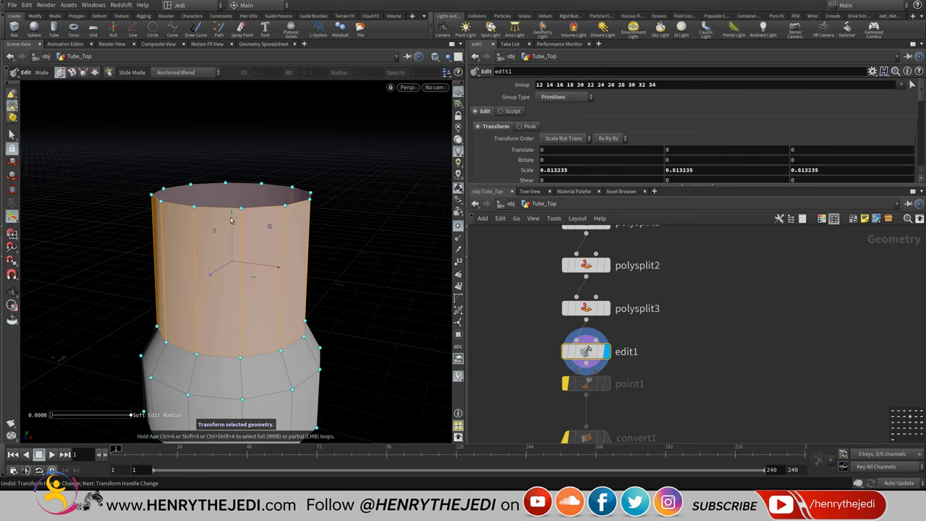
left_click_drag(233, 233, 237, 266)
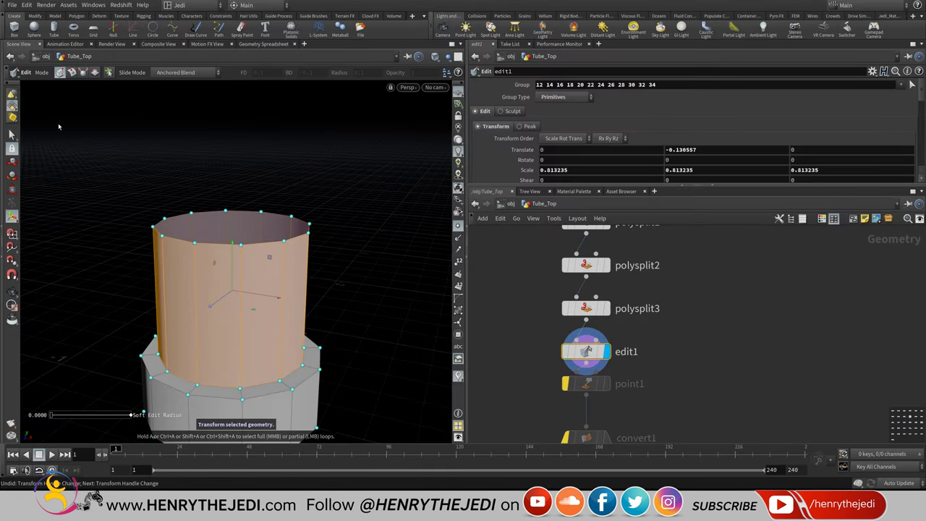
key("s")
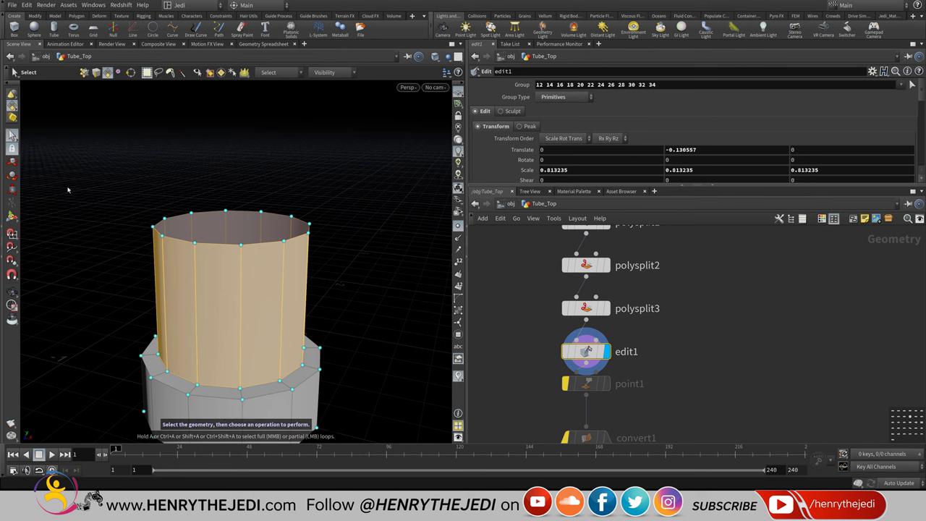
left_click_drag(124, 180, 203, 304)
- Box-select the tube's top ring of points (0-11) and raise it 0.435419 in Y
left_click(81, 140)
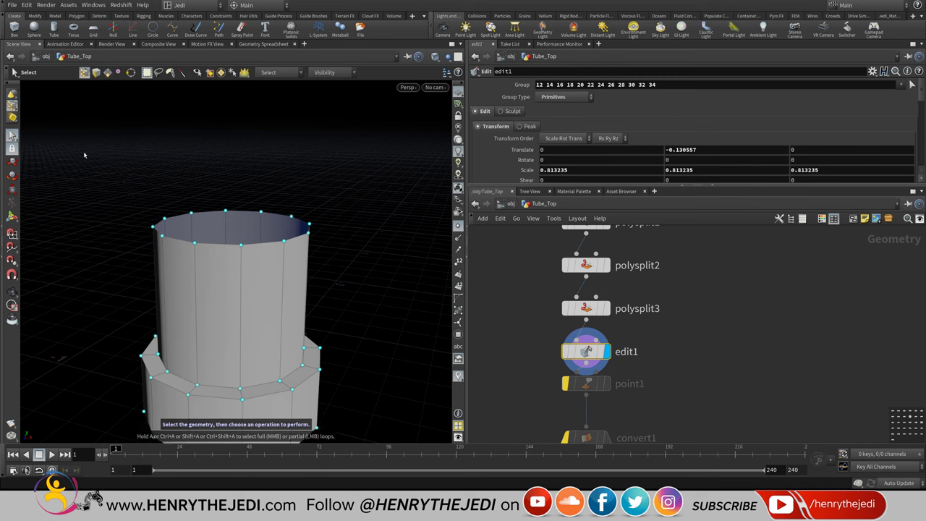
left_click_drag(105, 164, 337, 260)
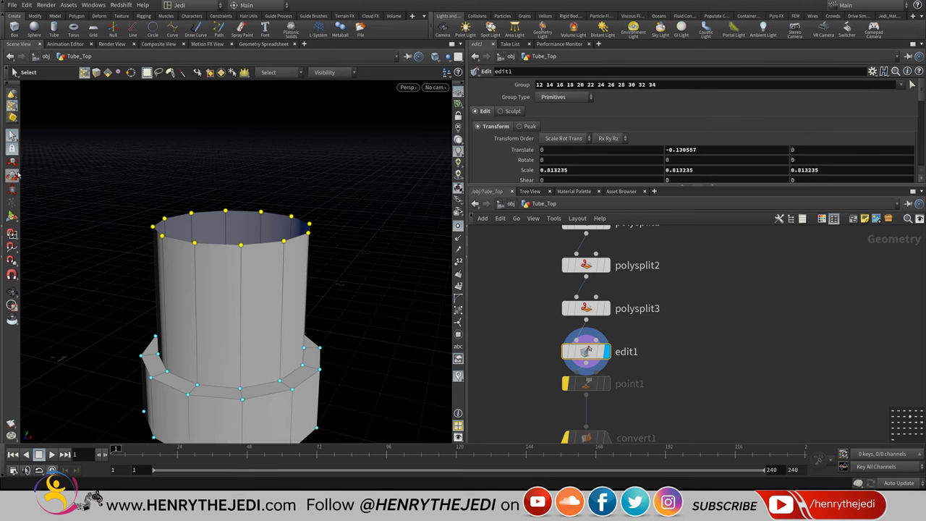
left_click(11, 216)
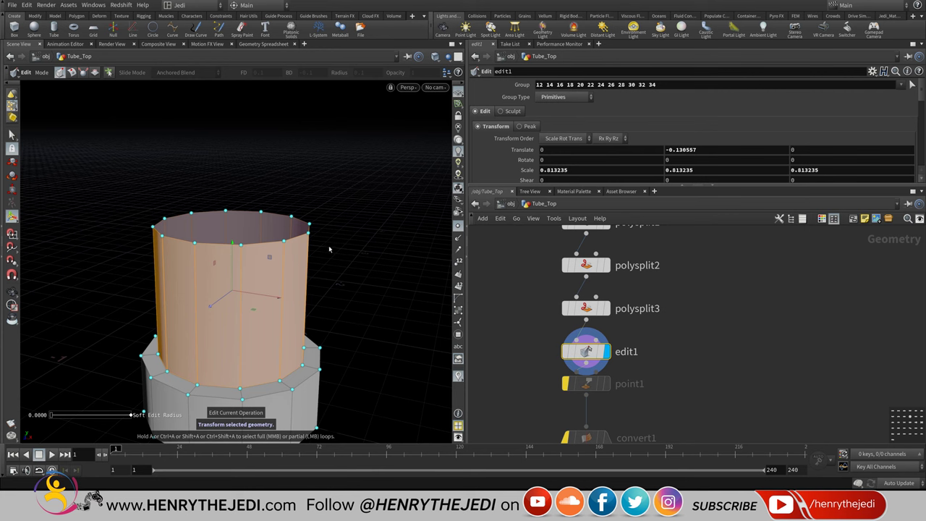
left_click(11, 135)
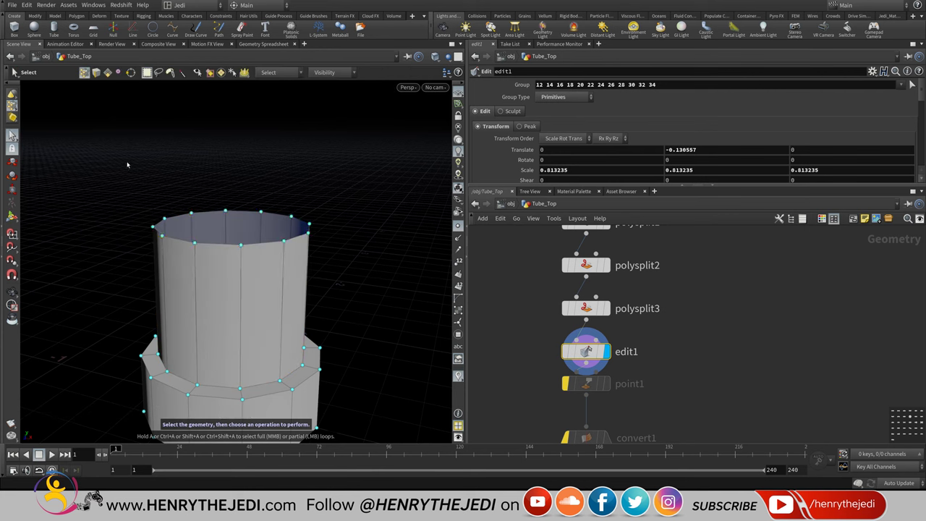
left_click_drag(127, 162, 337, 256)
key("t")
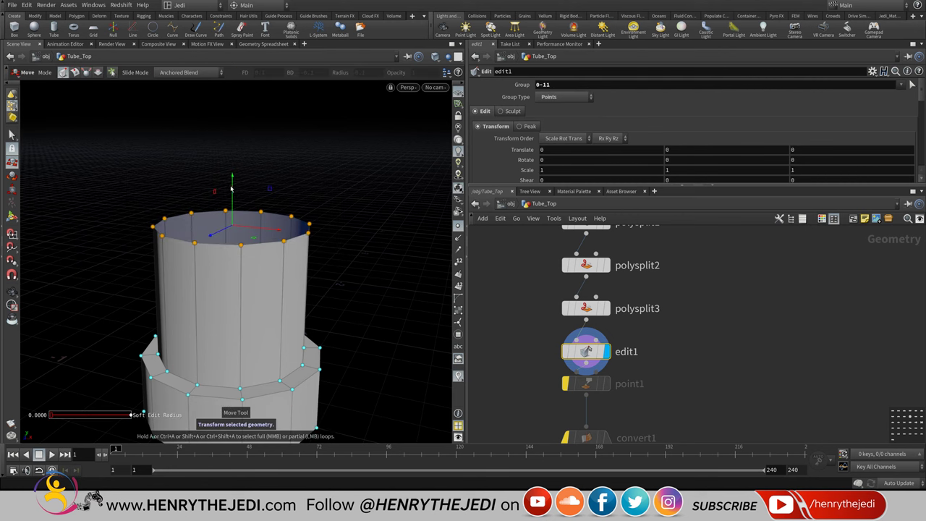
left_click_drag(232, 190, 222, 74)
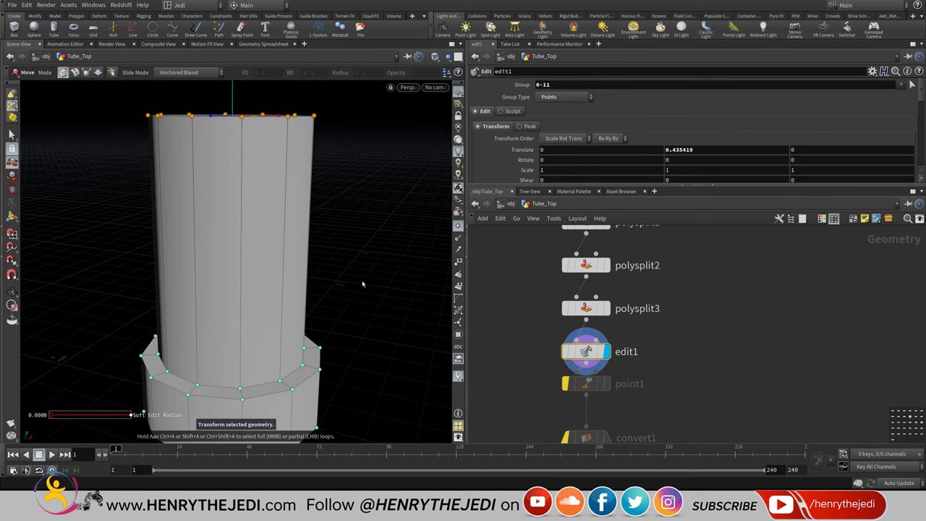
key("Escape")
scroll(326, 281, "down", 3)
key("t")
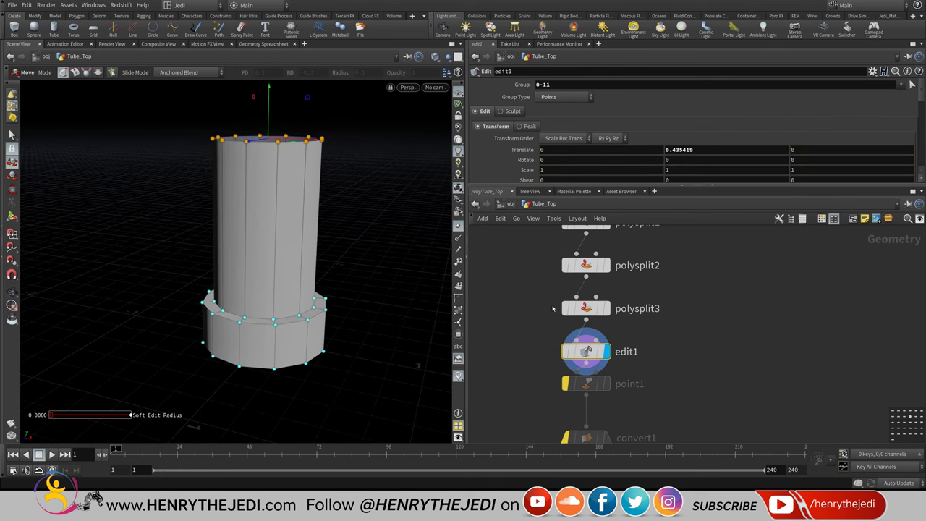
scroll(553, 308, "down", 4)
scroll(586, 323, "up", 5)
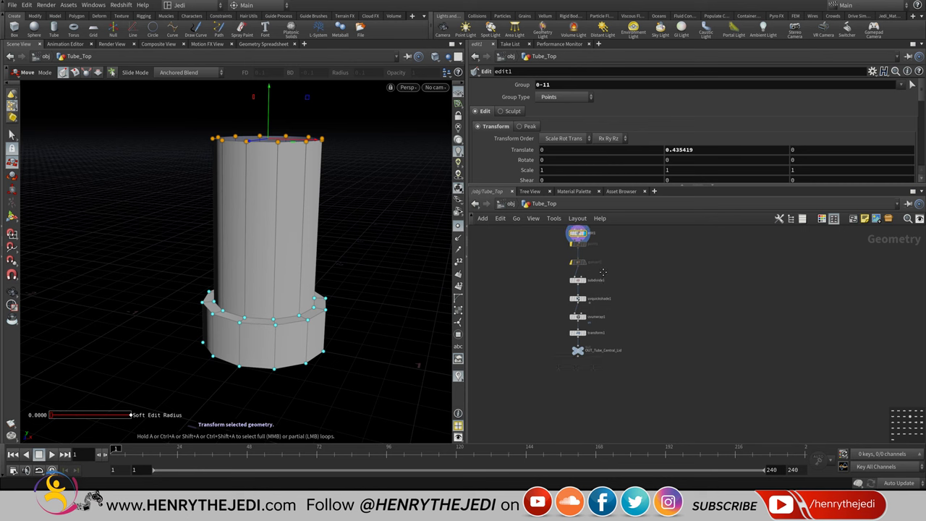
- Rename the edit1 node to edit_move_top_vertices
middle_click_drag(585, 323, 633, 417)
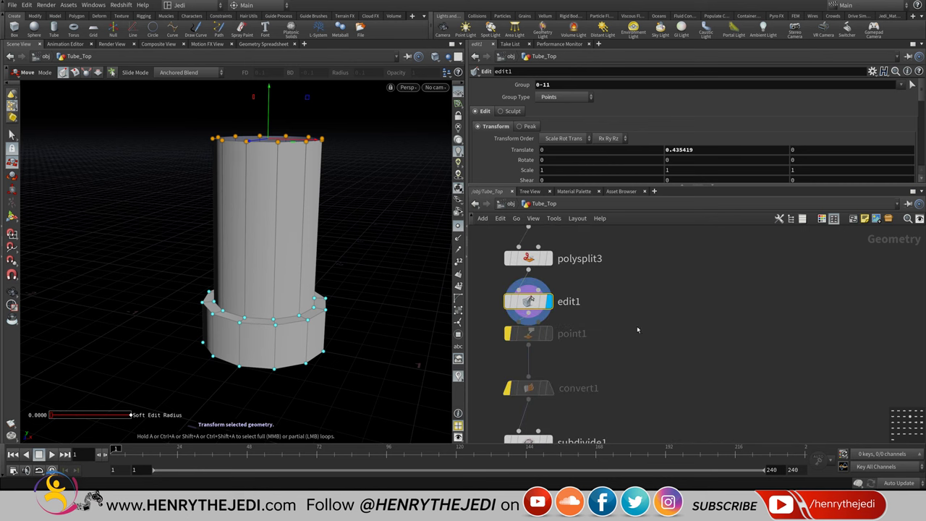
double_click(580, 303)
left_click(590, 304)
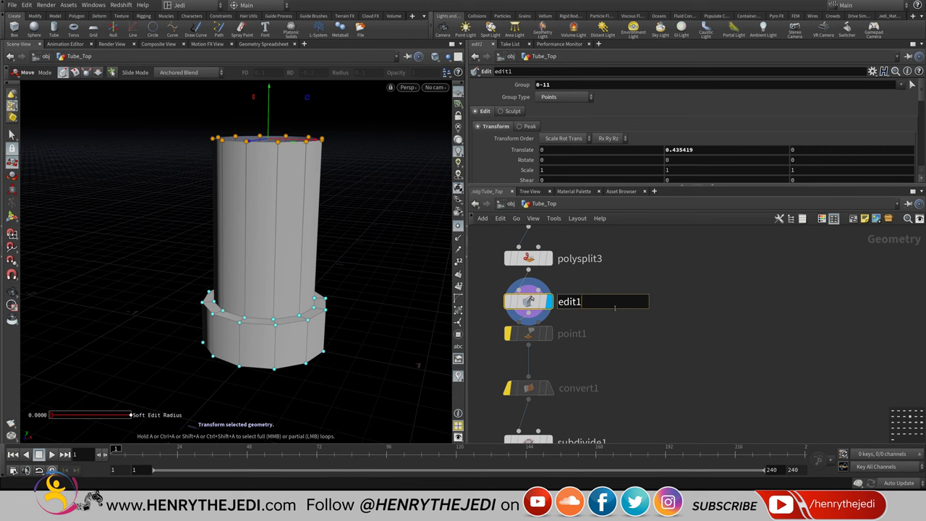
key("BackSpace")
type("_move_top_vertices")
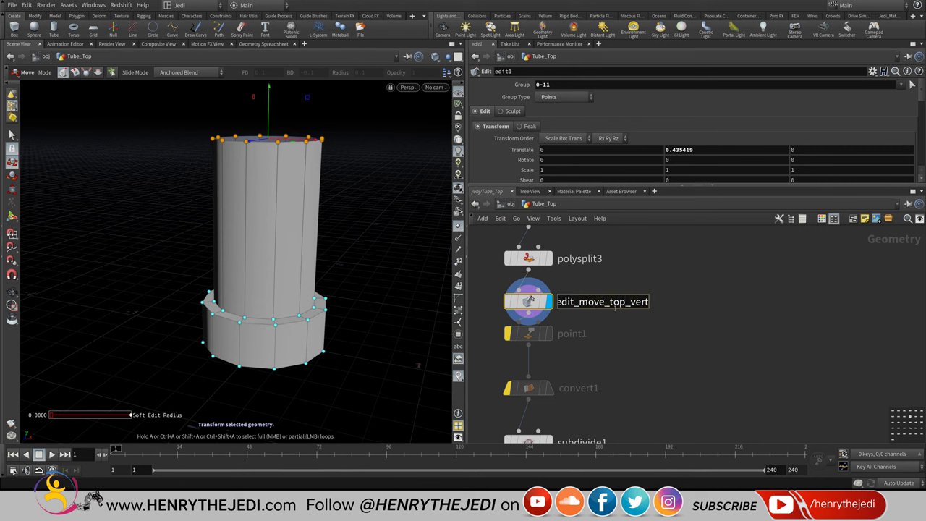
key("Return")
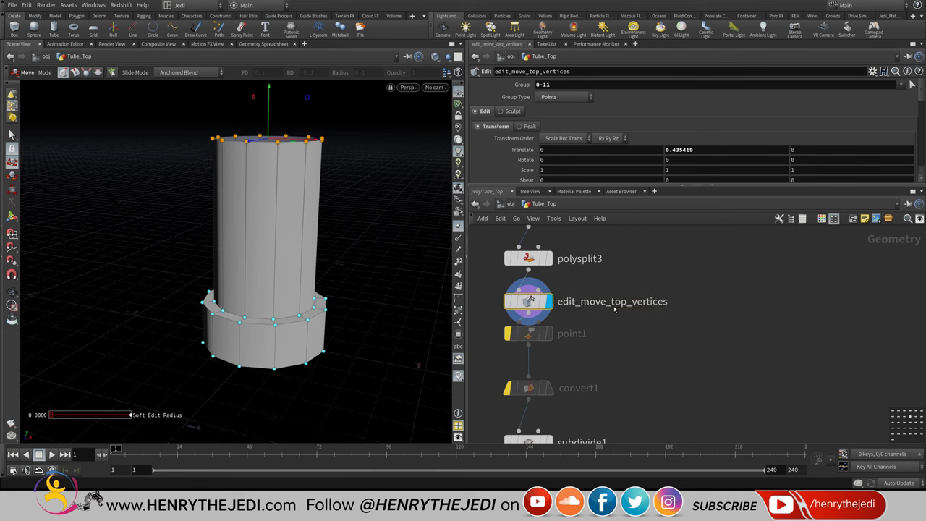
scroll(635, 326, "down", 3)
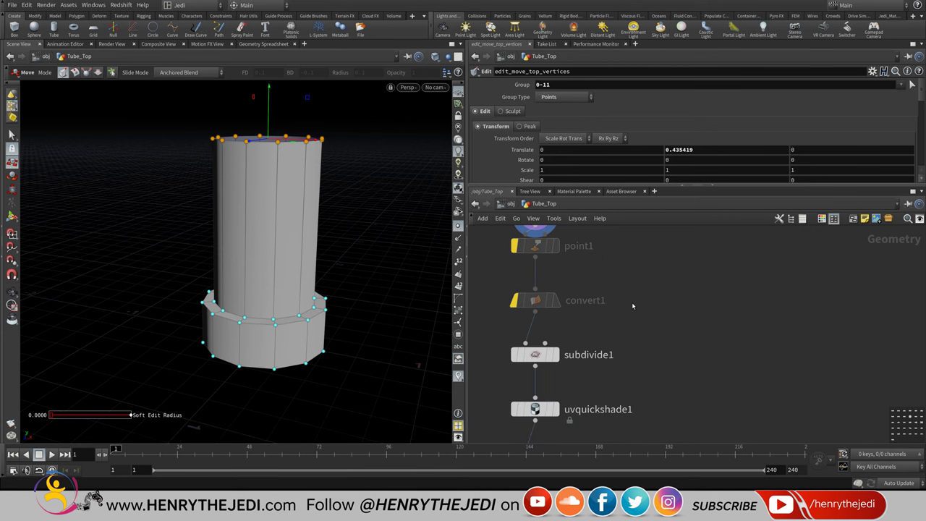
scroll(632, 301, "down", 5)
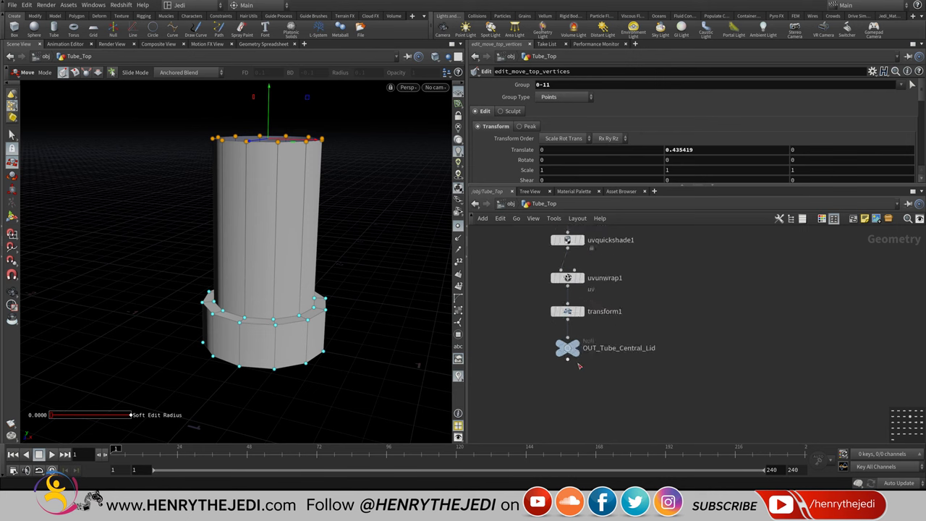
scroll(579, 365, "up", 2)
- Display the OUT_Tube_Central_Lid null and show all scene objects around the bottle neck
left_click(589, 316)
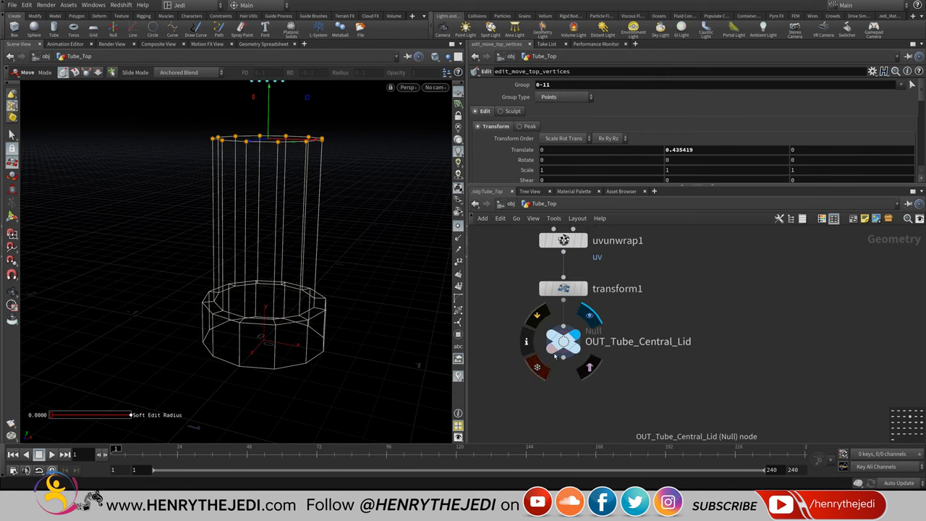
left_click(559, 349)
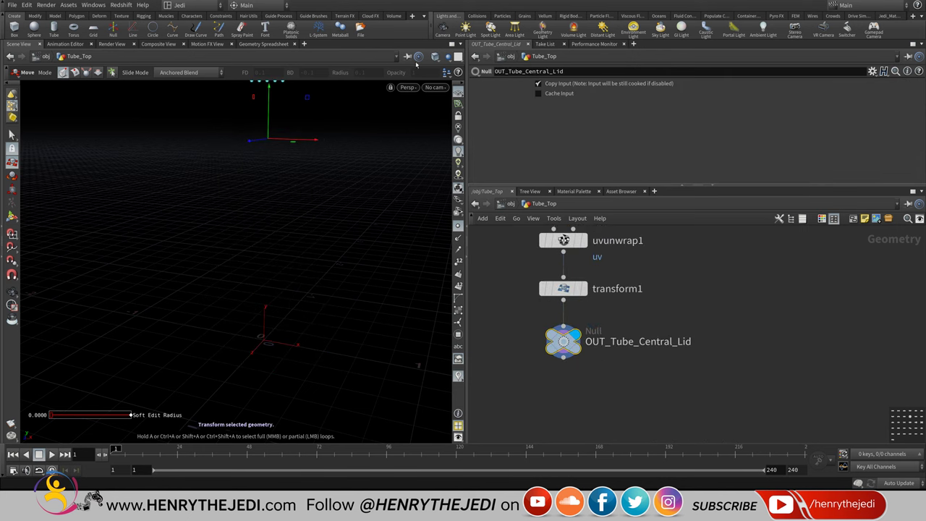
left_click(447, 56)
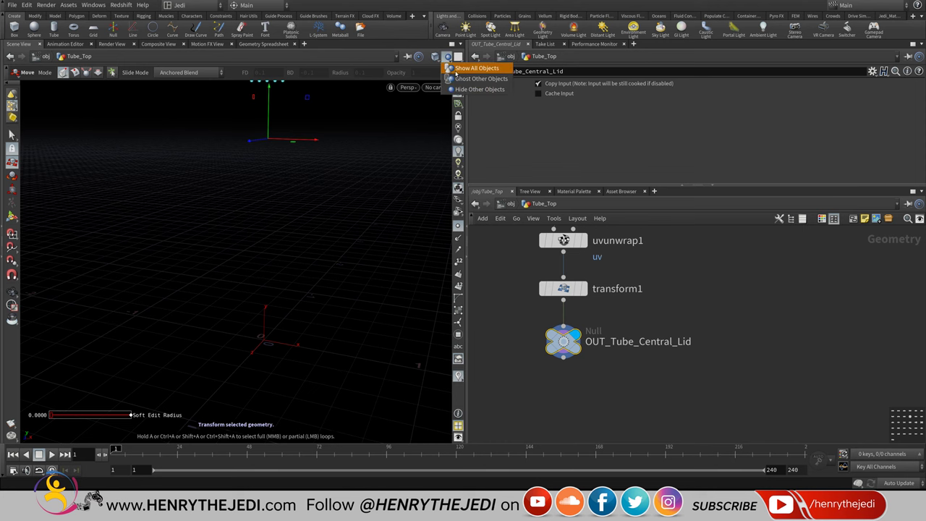
left_click(451, 68)
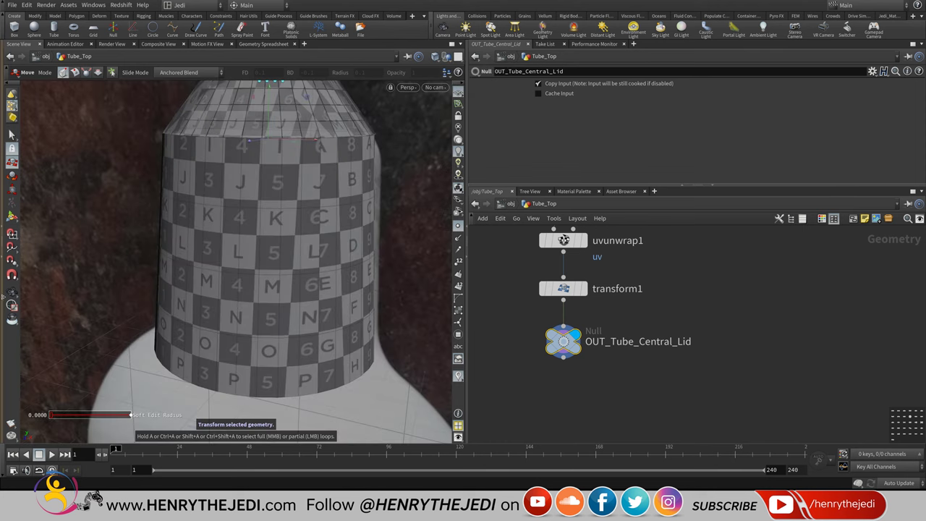
key("Escape")
middle_click_drag(271, 138, 238, 318)
left_click_drag(239, 318, 271, 355)
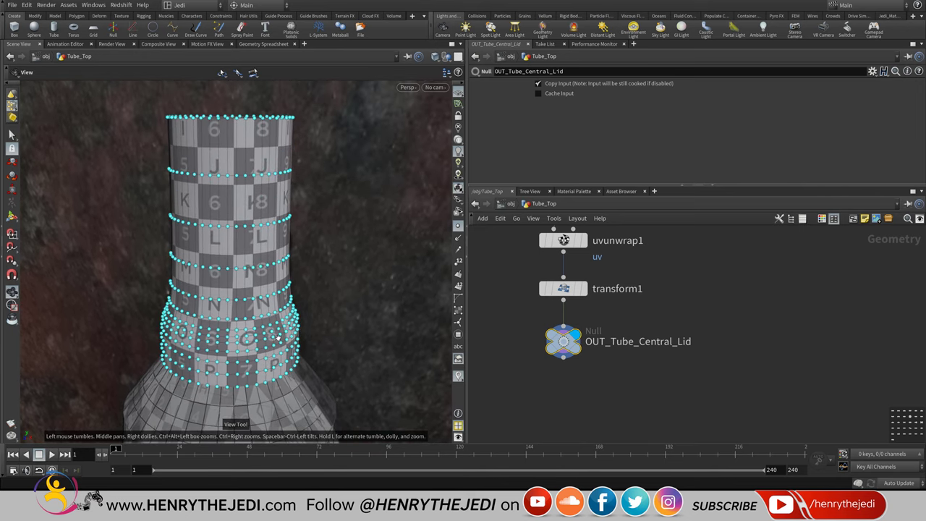
- Save the scene and pan the network back to subdivide1
key("ctrl+s")
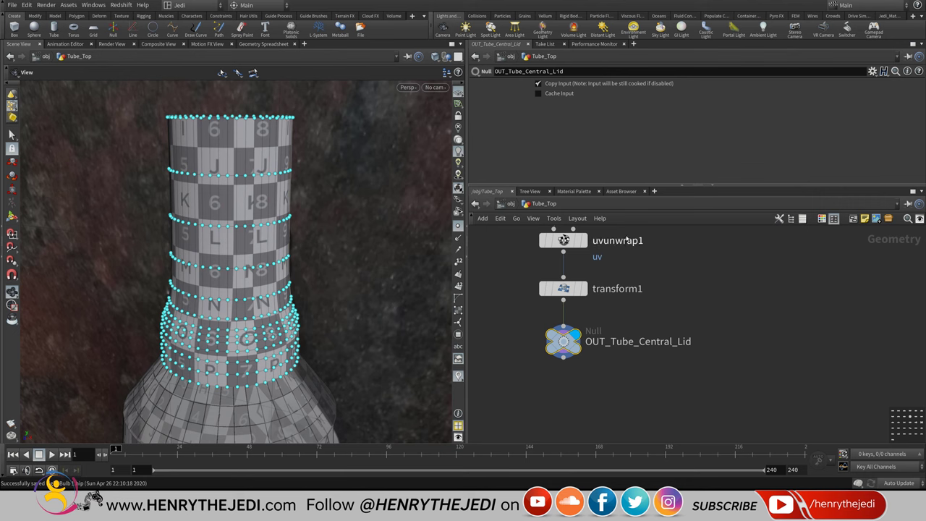
middle_click_drag(654, 276, 658, 421)
middle_click_drag(651, 340, 648, 442)
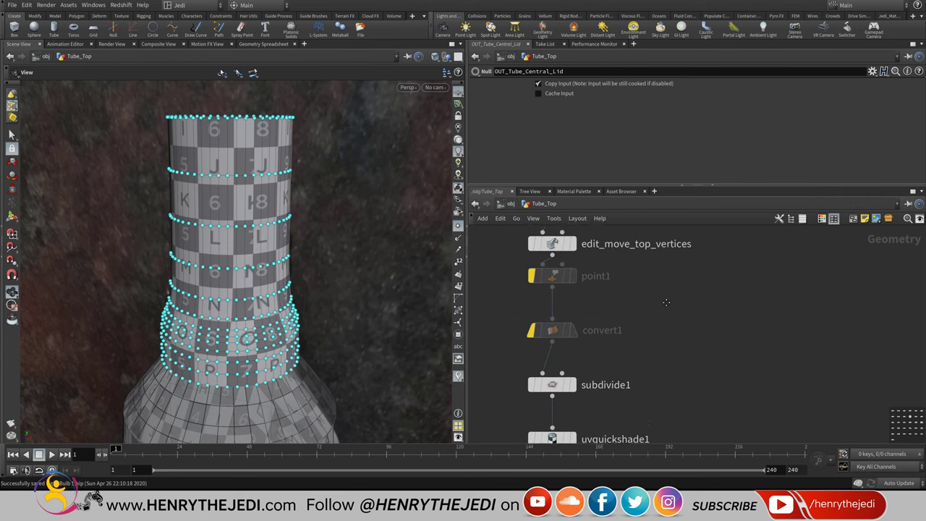
middle_click_drag(570, 265, 570, 355)
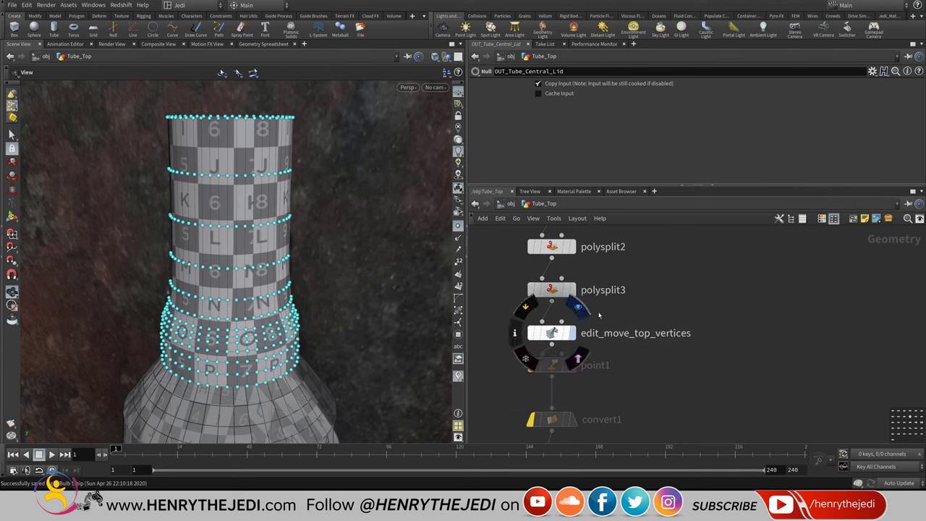
middle_click_drag(653, 439, 662, 252)
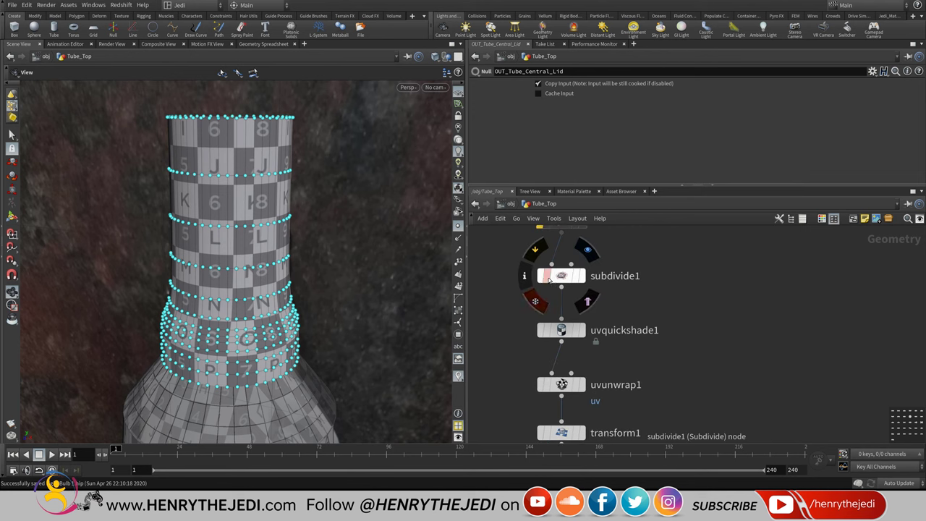
- Toggle subdivide1's bypass to compare coarse and smooth neck, leaving subdivision enabled
left_click(561, 277)
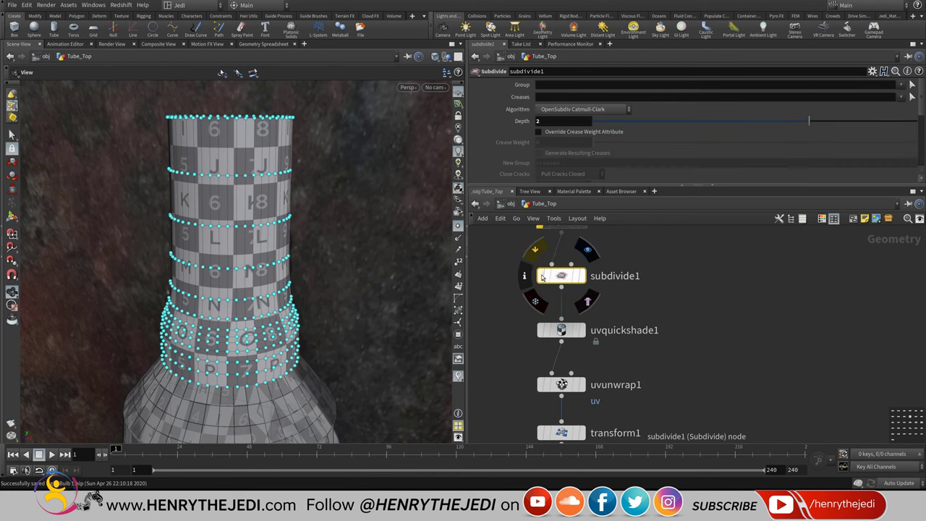
left_click(541, 276)
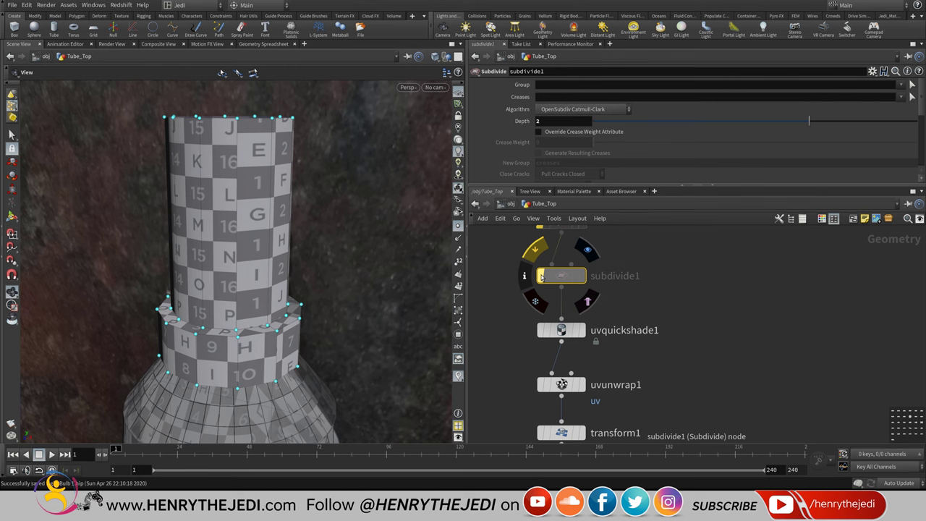
left_click(541, 276)
left_click(541, 277)
left_click(541, 276)
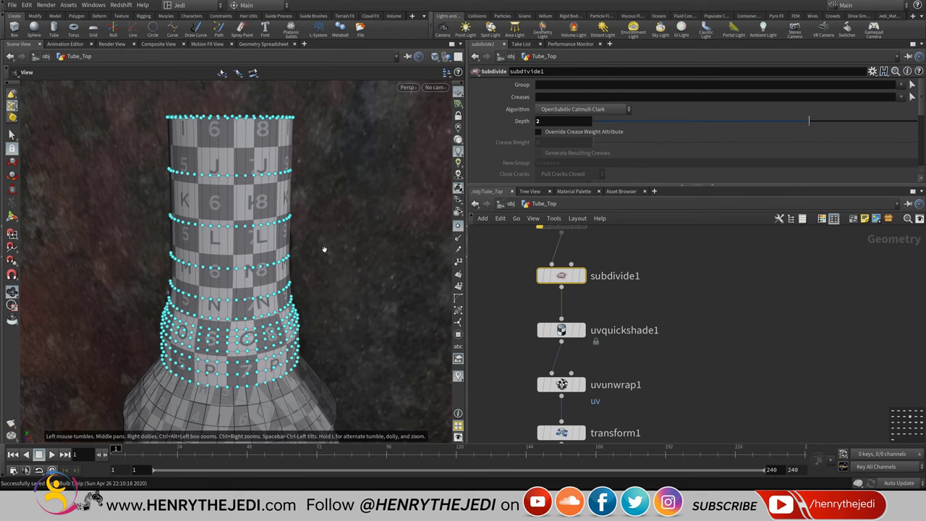
left_click_drag(270, 253, 233, 307)
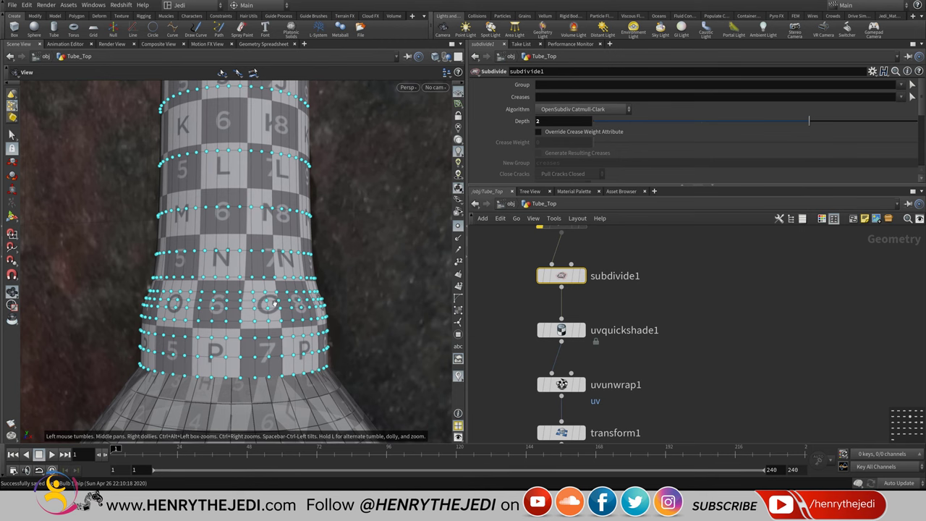
left_click_drag(272, 303, 268, 303)
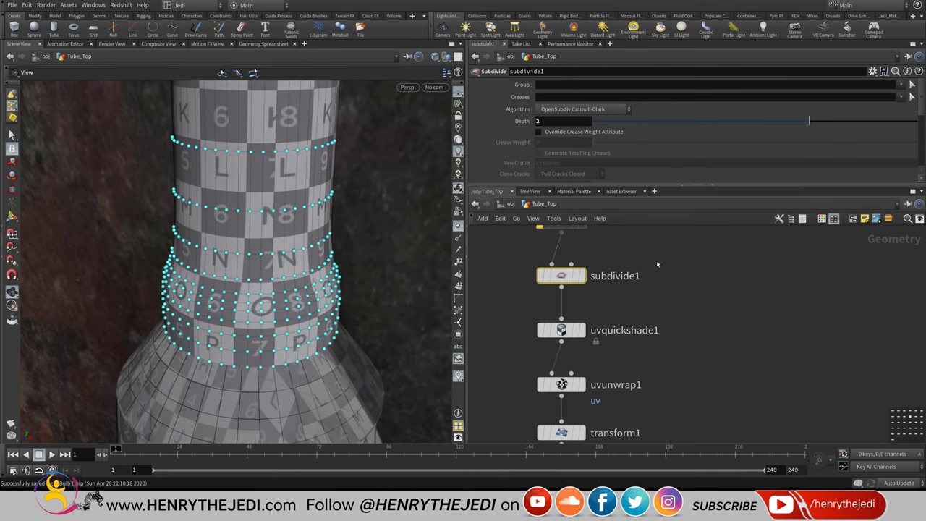
- Pan the network up to reveal polysplit2 and polysplit3
middle_click_drag(656, 255, 653, 358)
mouse_move(542, 386)
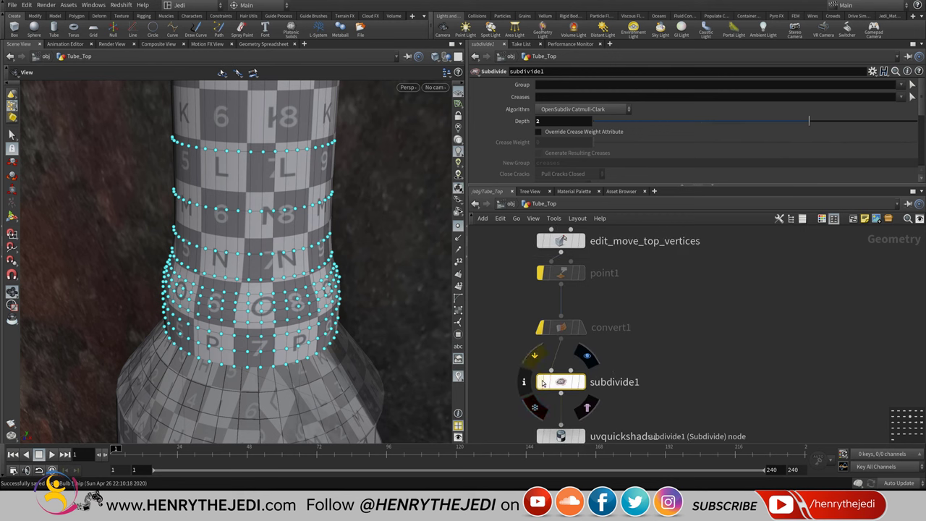
middle_click_drag(597, 255, 591, 328)
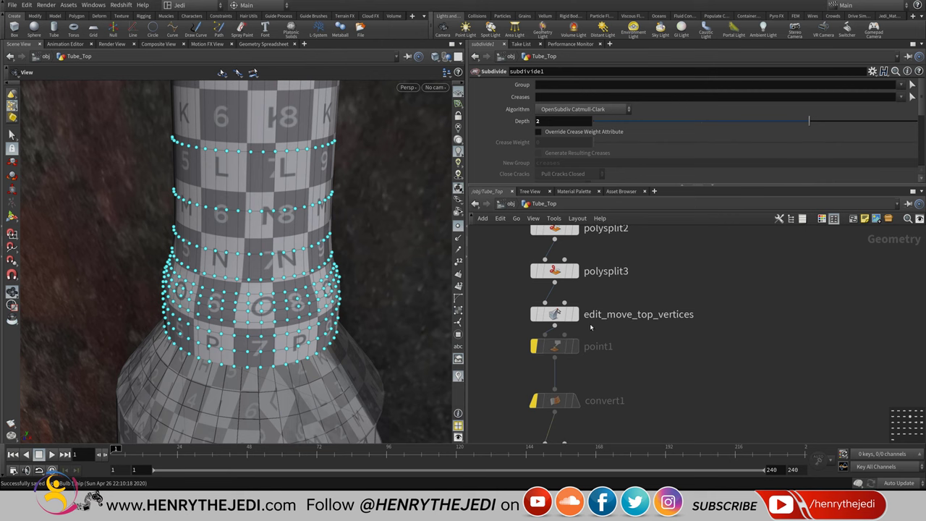
- Display edit_move_top_vertices on its own with all other scene objects hidden
left_click(582, 317)
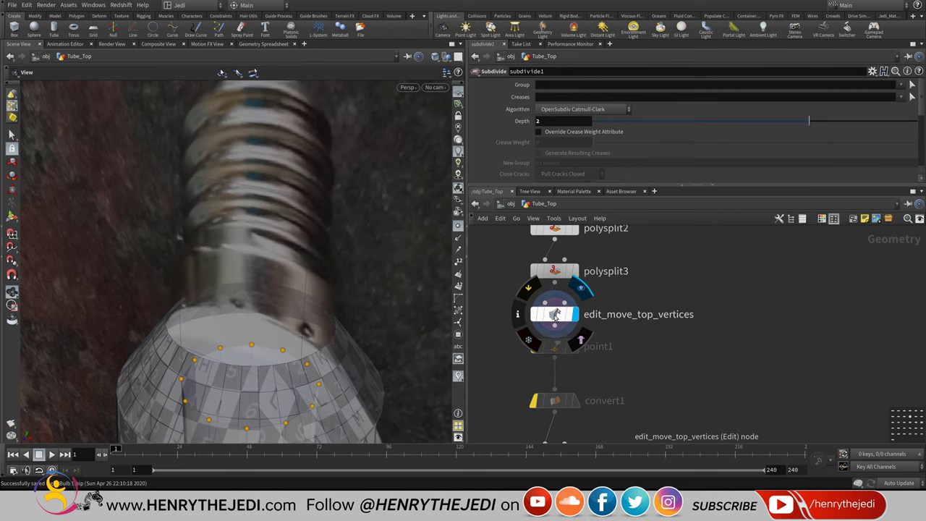
left_click(554, 316)
left_click_drag(331, 320, 358, 127)
scroll(358, 145, "up", 5)
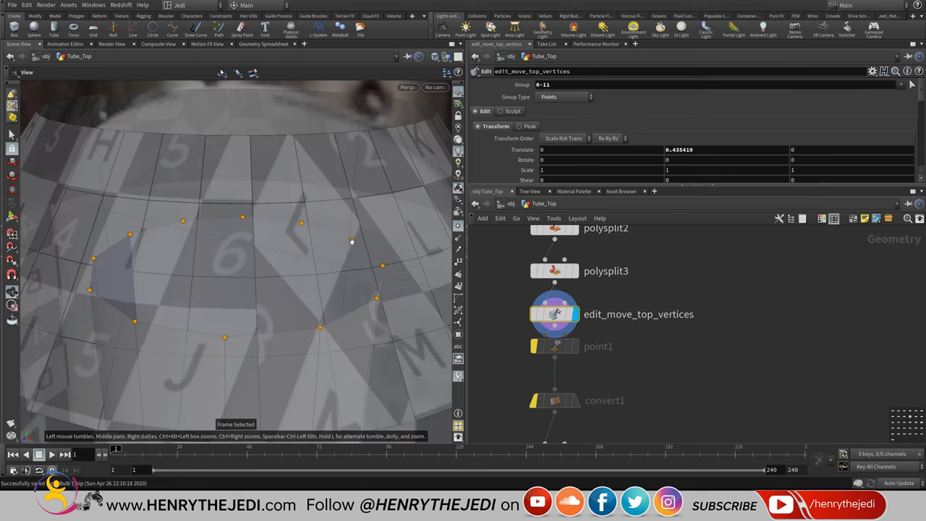
scroll(351, 204, "up", 3)
left_click(447, 57)
left_click(477, 87)
scroll(275, 290, "down", 6)
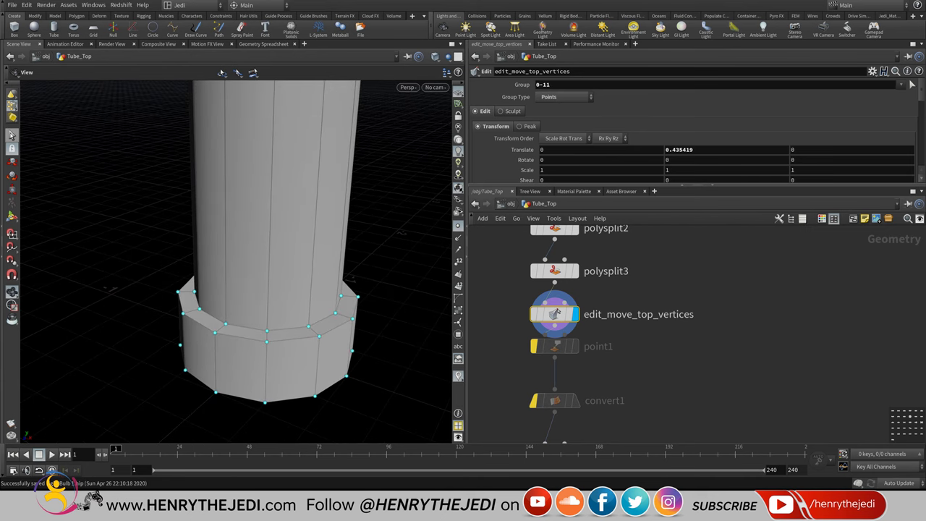
left_click(12, 135)
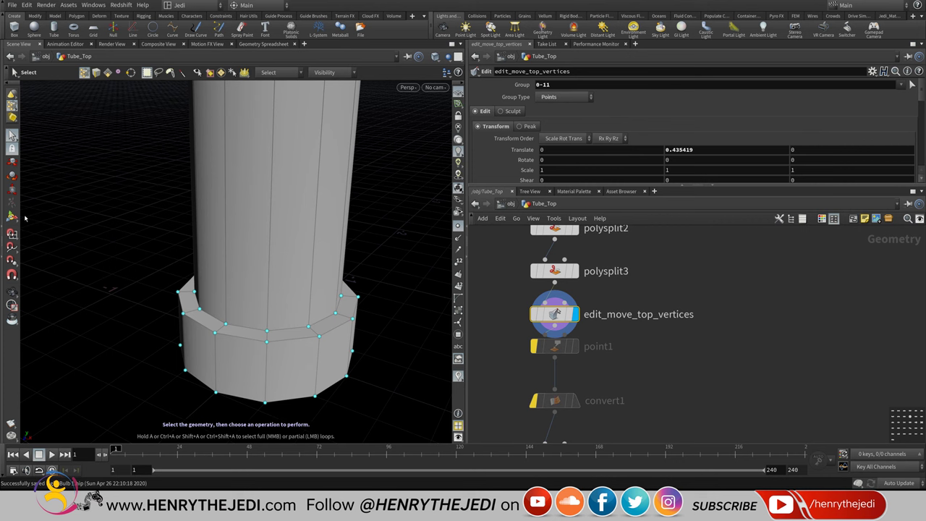
- Select the collar's outer and inner top edge loops and add a PolyBevel on them
key("3")
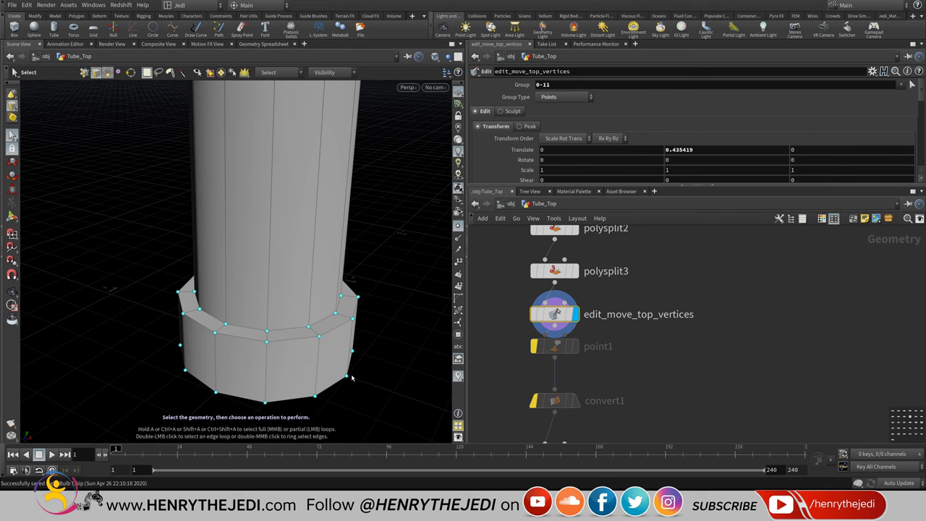
double_click(295, 342)
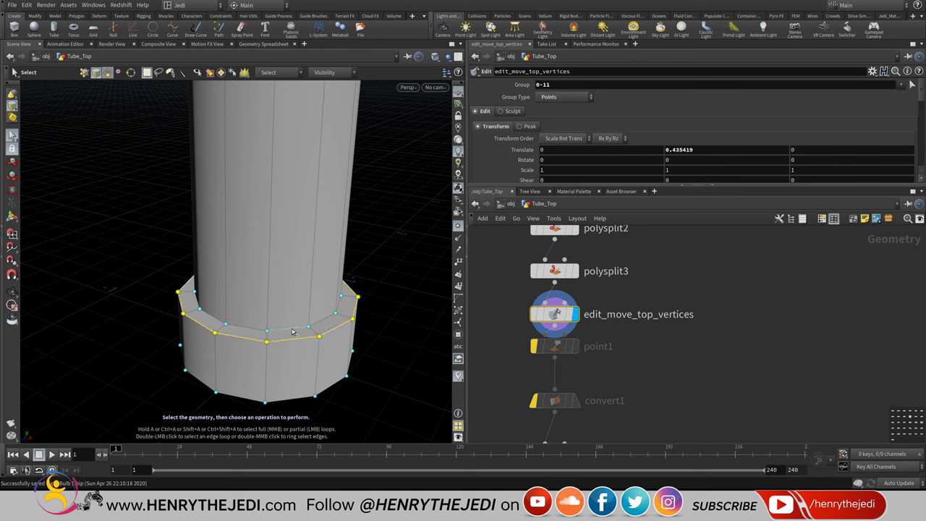
double_click(294, 331, "shift")
key("space")
left_click_drag(289, 360, 284, 259)
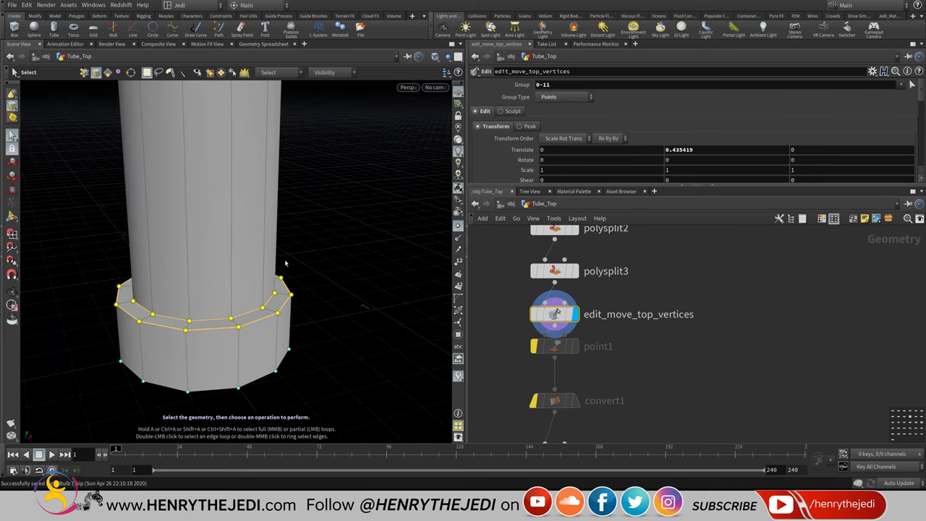
key("c")
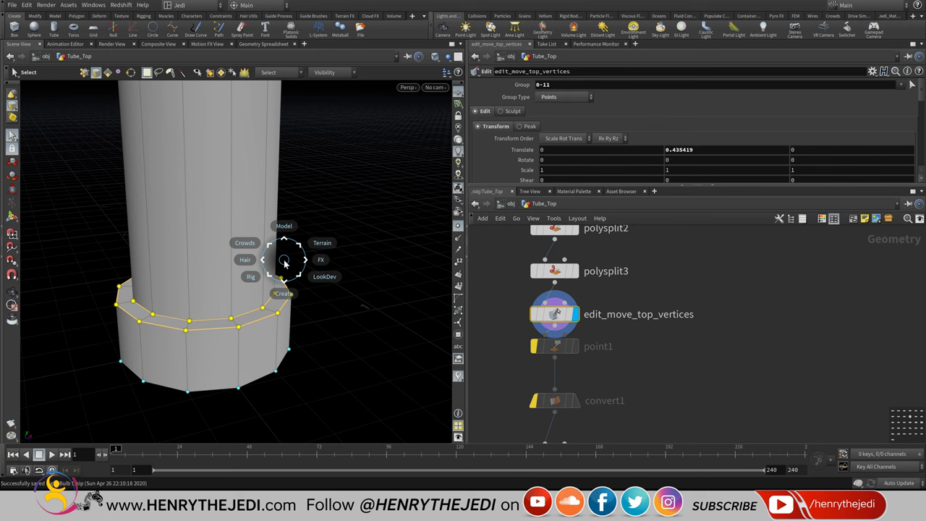
left_click(284, 227)
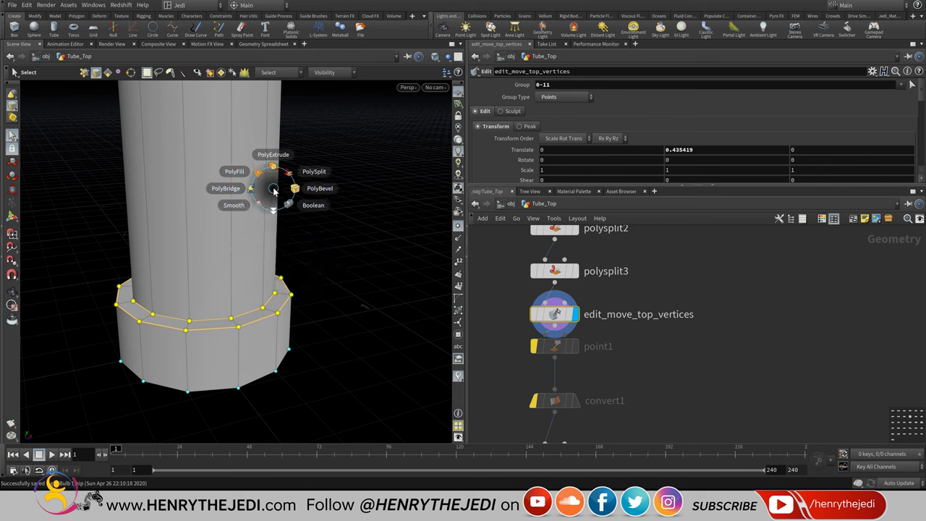
left_click(325, 187)
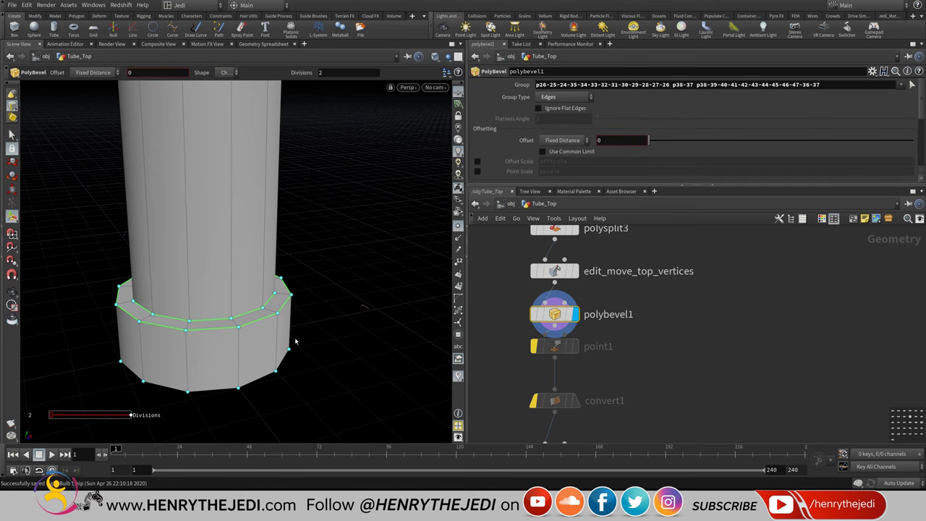
- Zoom in on the collar and set the bevel offset to 0.01
left_click_drag(295, 341, 281, 310)
scroll(304, 217, "up", 5)
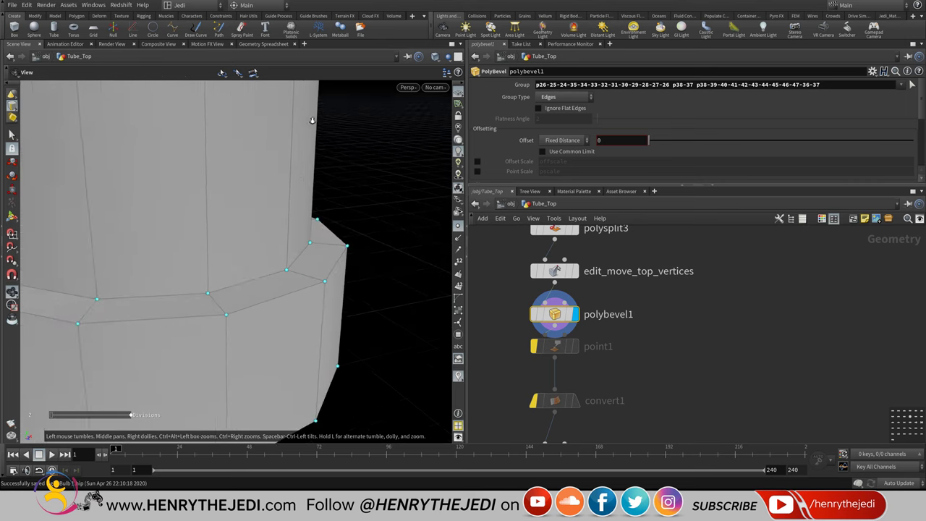
left_click_drag(313, 120, 334, 171)
key("Return")
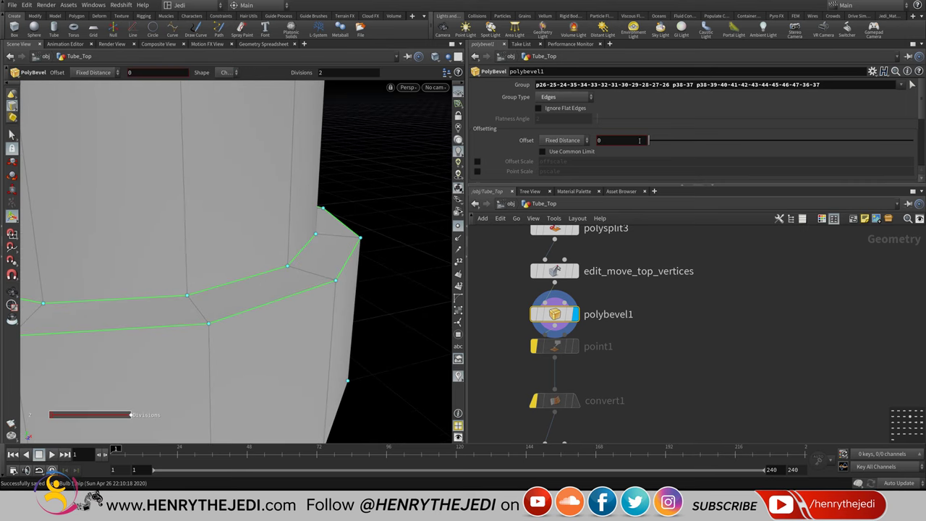
left_click_drag(652, 142, 675, 156)
left_click_drag(660, 158, 653, 158)
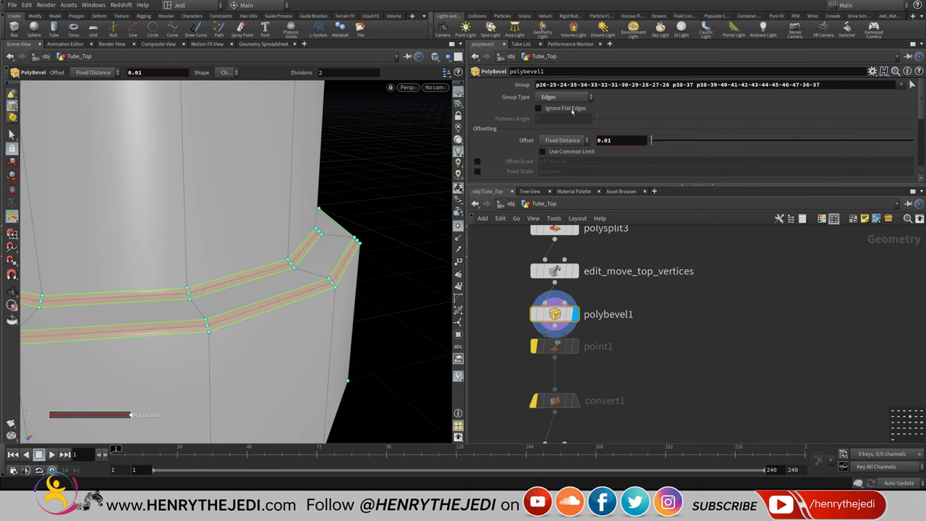
scroll(571, 110, "down", 3)
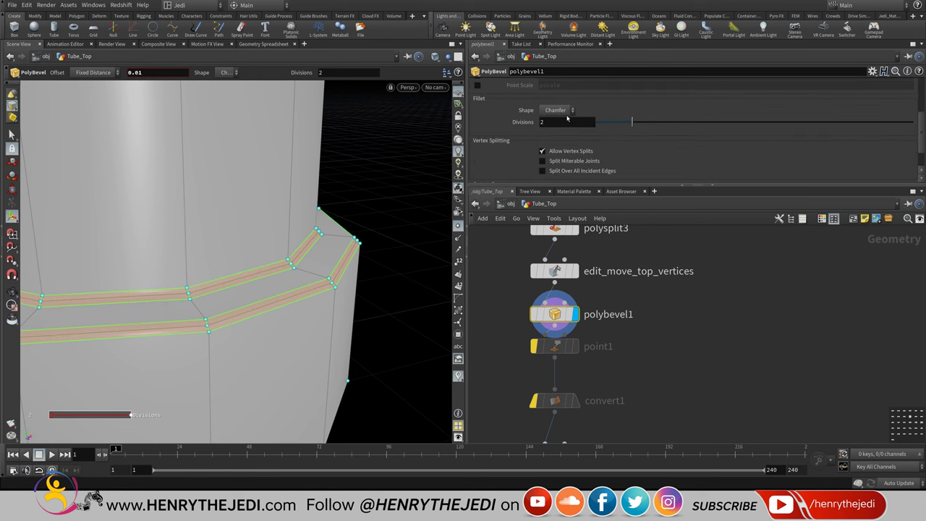
- Set the fillet shape to Round with 2 divisions, save, and frame all nodes
left_click(568, 114)
left_click(562, 131)
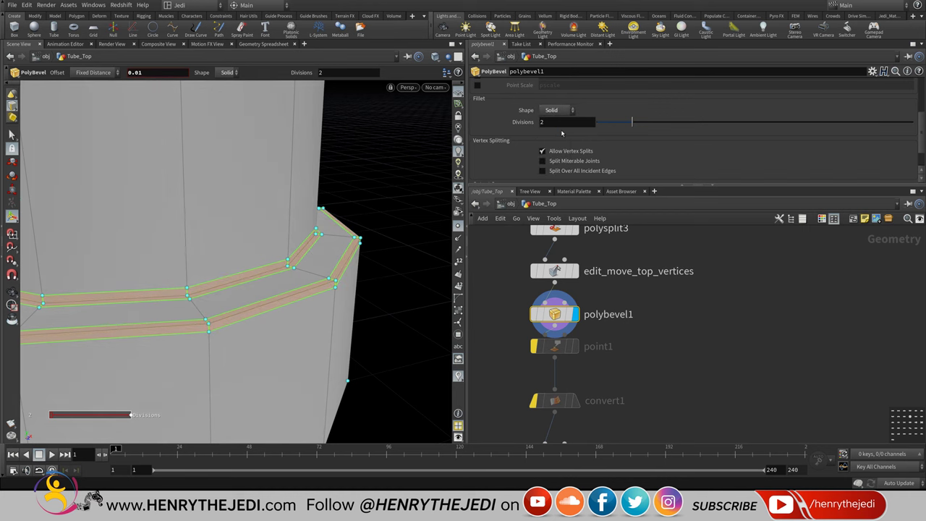
left_click(554, 110)
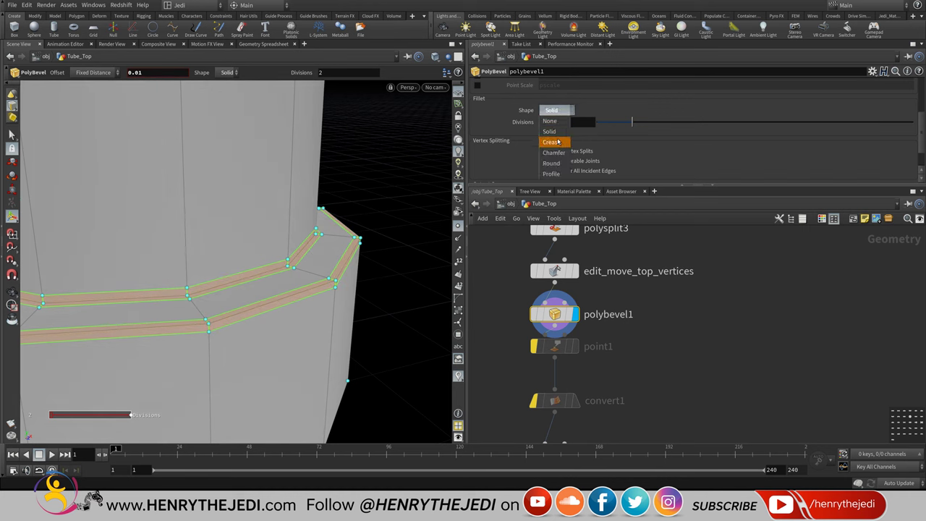
left_click(559, 139)
left_click(559, 112)
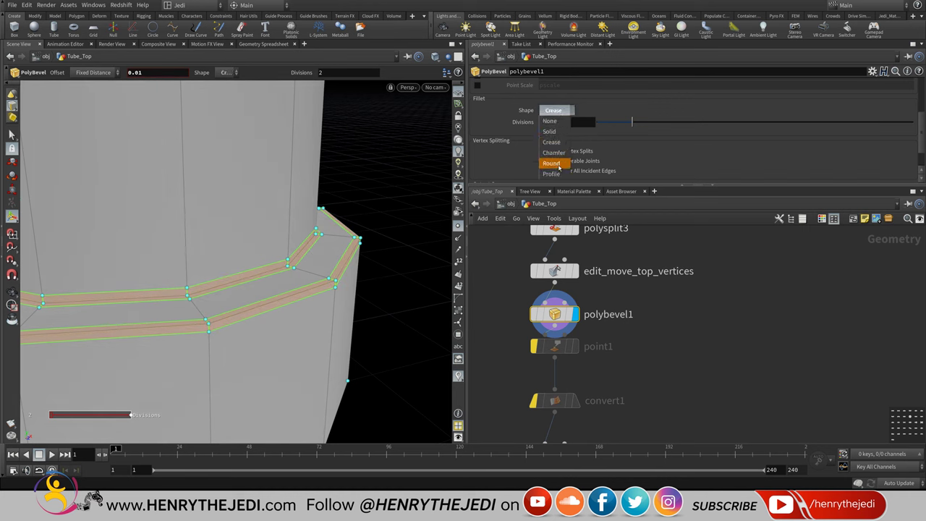
left_click(559, 161)
mouse_move(649, 123)
left_mouse_down()
mouse_move(751, 120)
mouse_move(606, 130)
mouse_move(645, 127)
left_mouse_up()
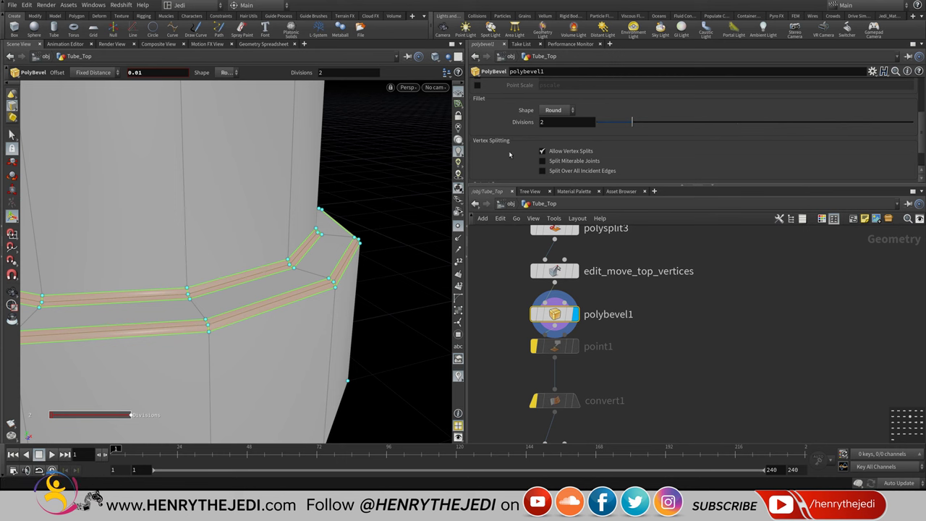
key("ctrl+s")
key("h")
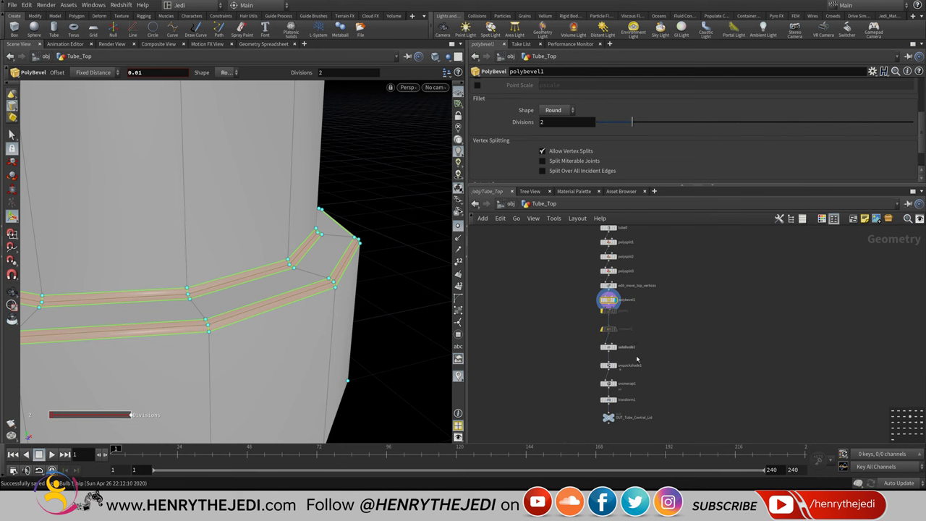
scroll(634, 404, "up", 4)
- Display the output null and rename it from OUT_Tube_Central_Lid to OUT_Tube_Top
mouse_move(588, 319)
left_click(614, 293)
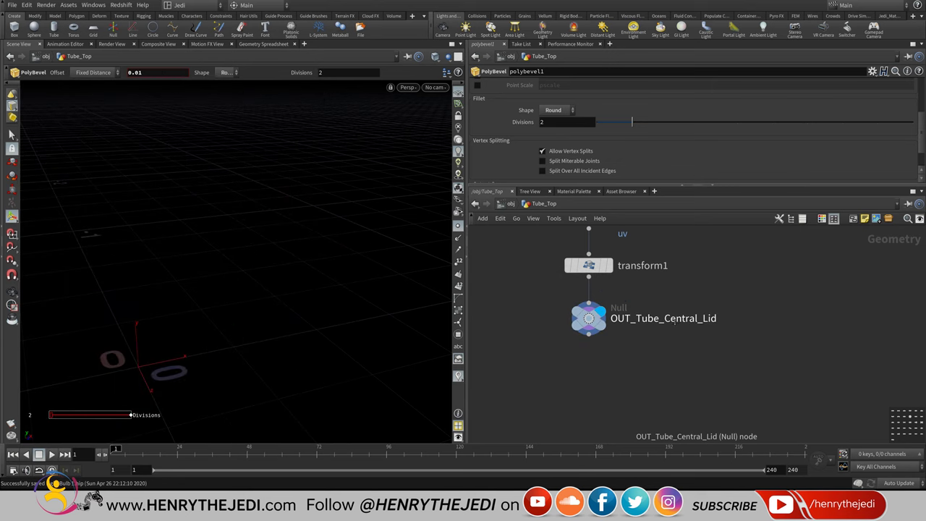
double_click(666, 320)
key("shift+End")
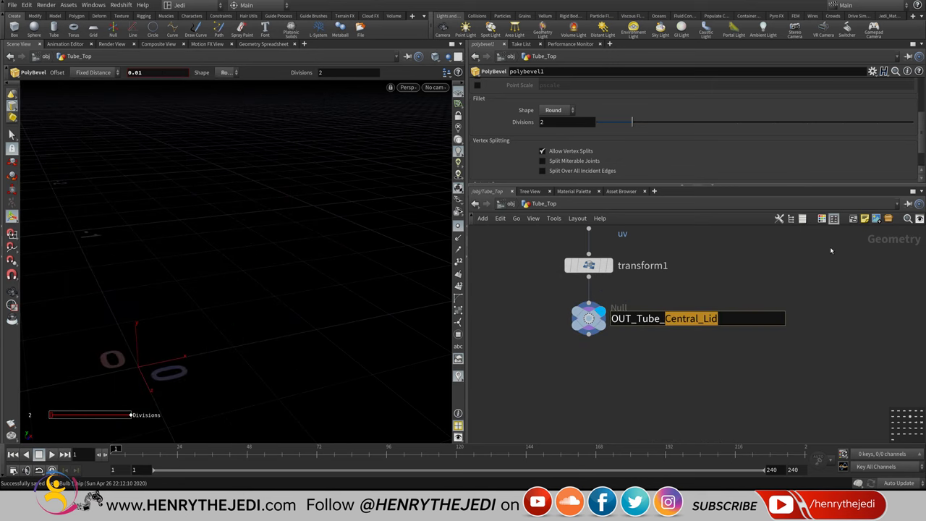
type("Top")
key("Return")
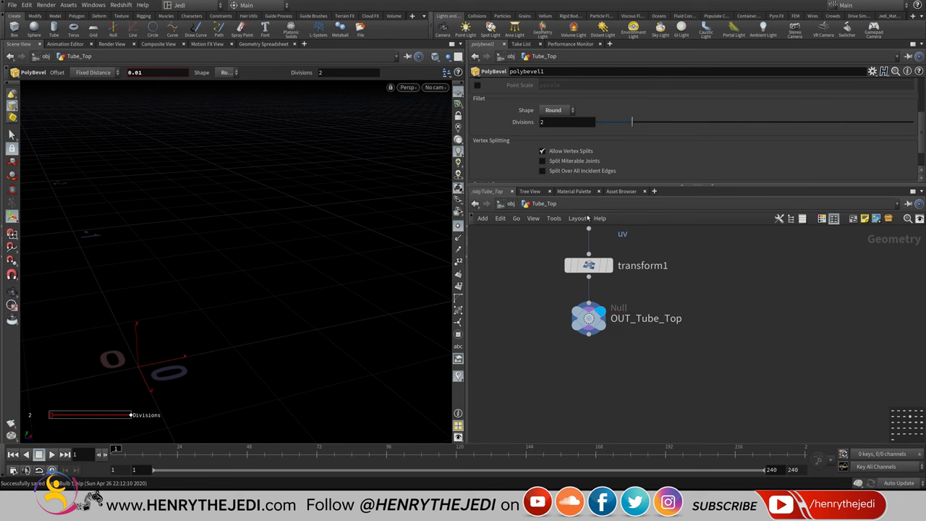
left_click(439, 60)
- Show all scene objects and frame the checker-textured tube's neck
left_click(463, 63)
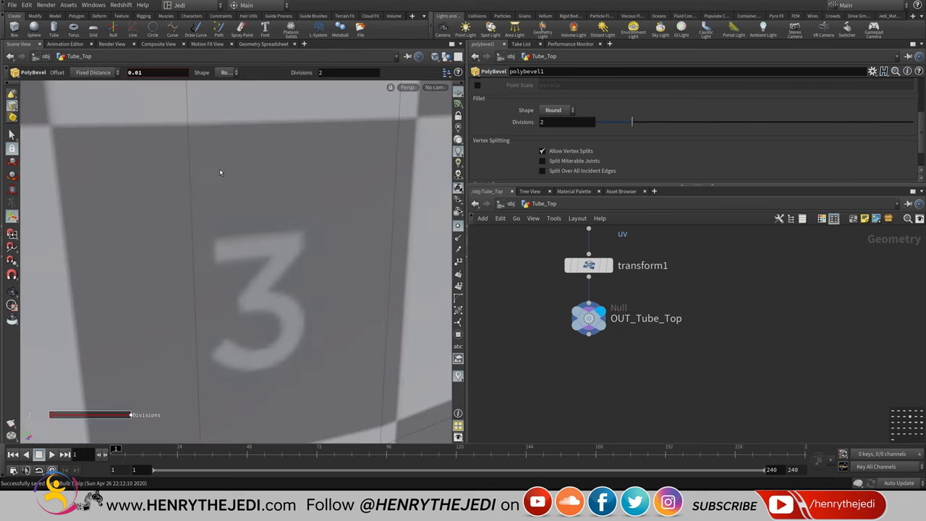
key("Escape")
right_click_drag(224, 223, 217, 346)
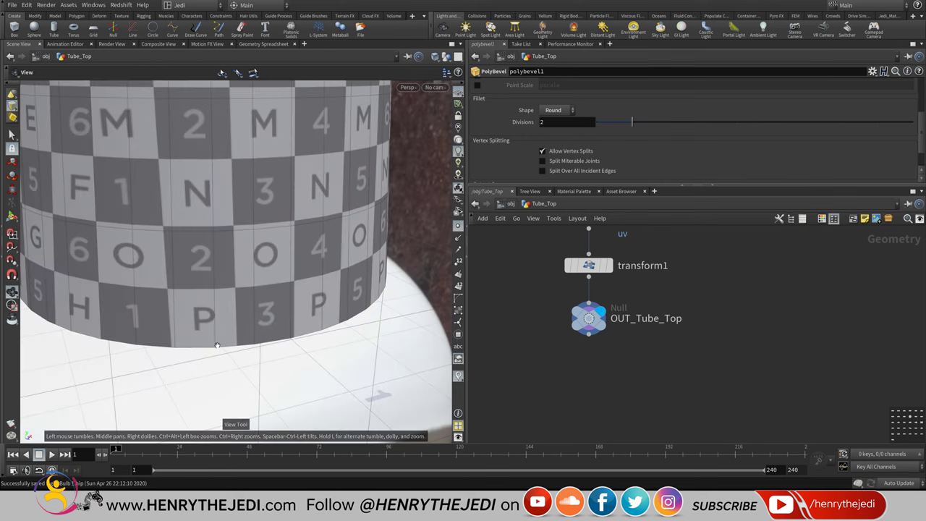
key("f")
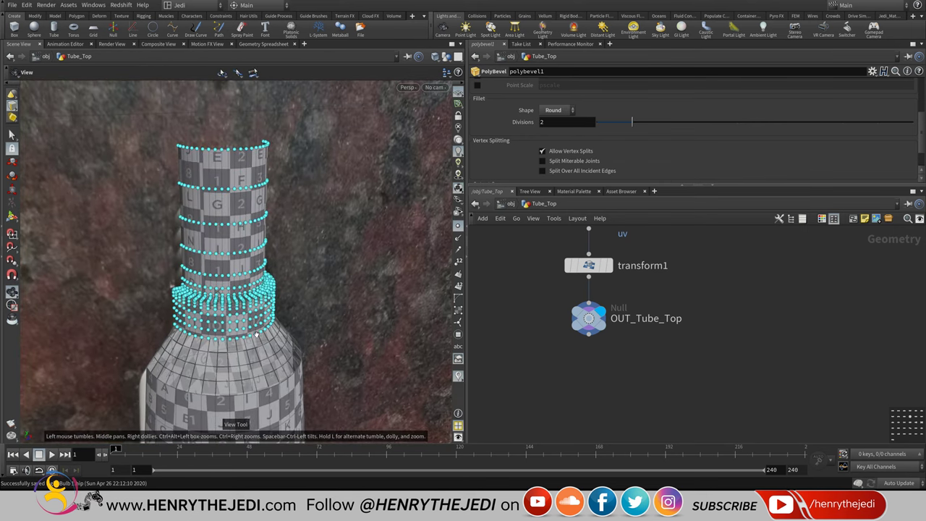
left_click_drag(255, 218, 275, 261)
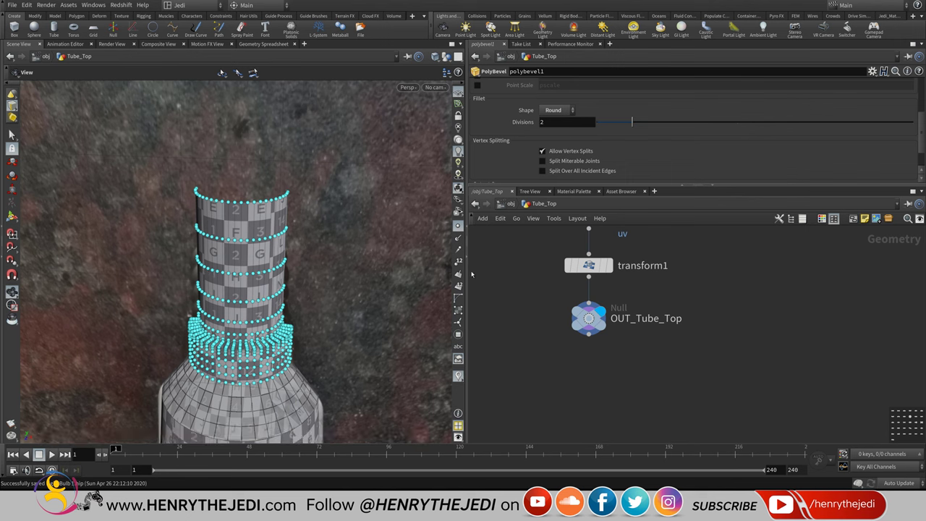
left_click_drag(279, 366, 280, 266)
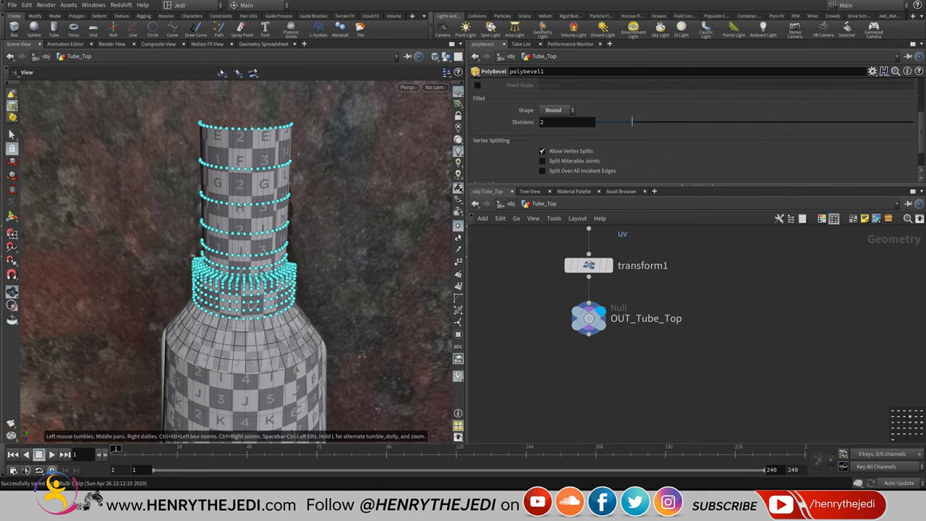
- Inspect the rounded collar bevel around the neck, then pan the network to polybevel1
left_click(458, 225)
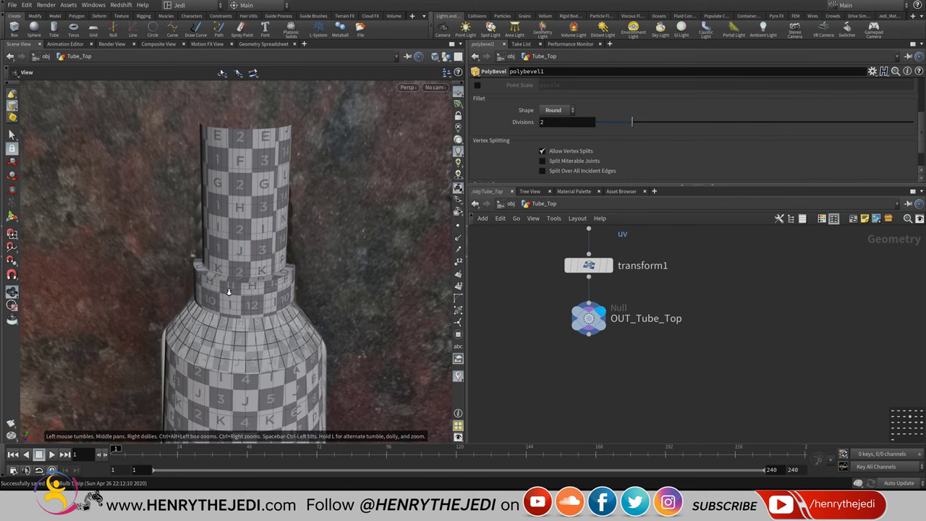
scroll(228, 291, "up", 5)
scroll(272, 246, "up", 2)
left_click_drag(272, 246, 302, 251)
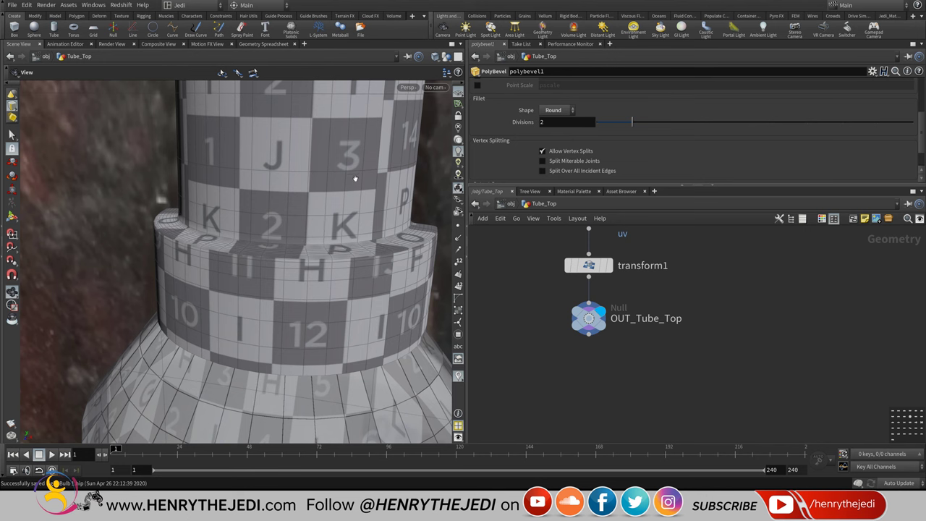
left_click_drag(354, 179, 247, 227, "alt")
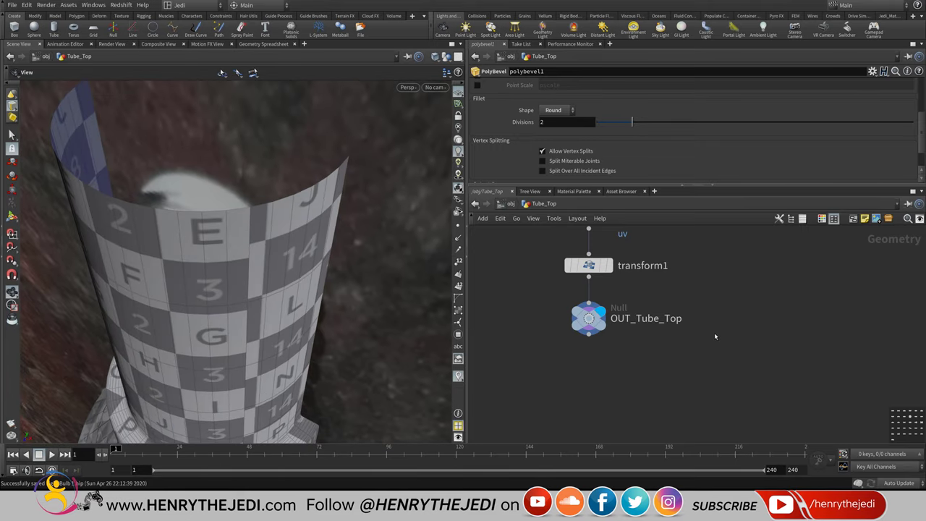
scroll(718, 330, "down", 6)
scroll(720, 304, "up", 5)
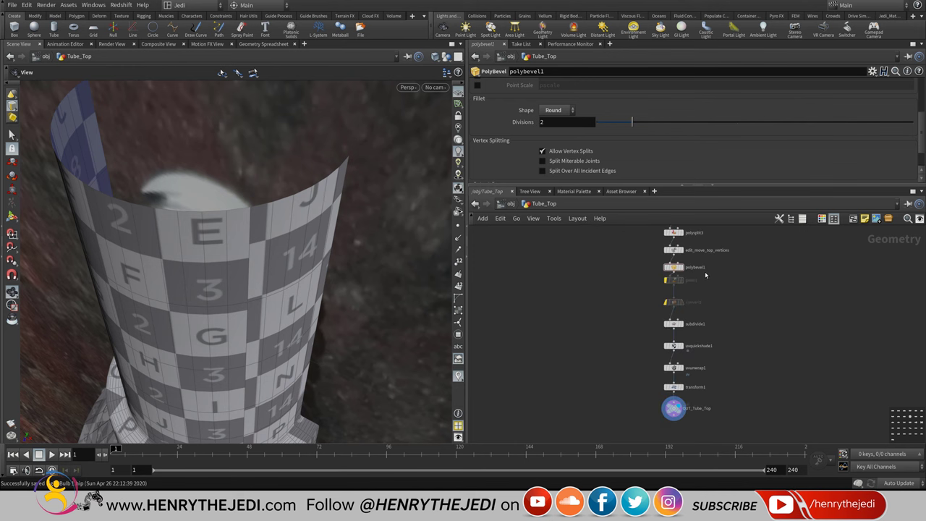
middle_click_drag(726, 258, 727, 368)
- Display polybevel1's bevelled tube with all other objects hidden and frame it
mouse_move(604, 392)
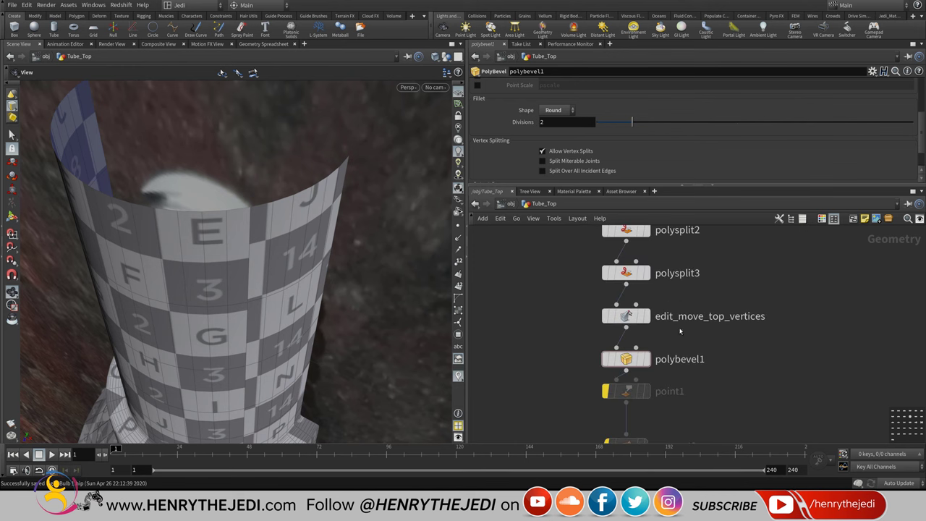
left_click(643, 360)
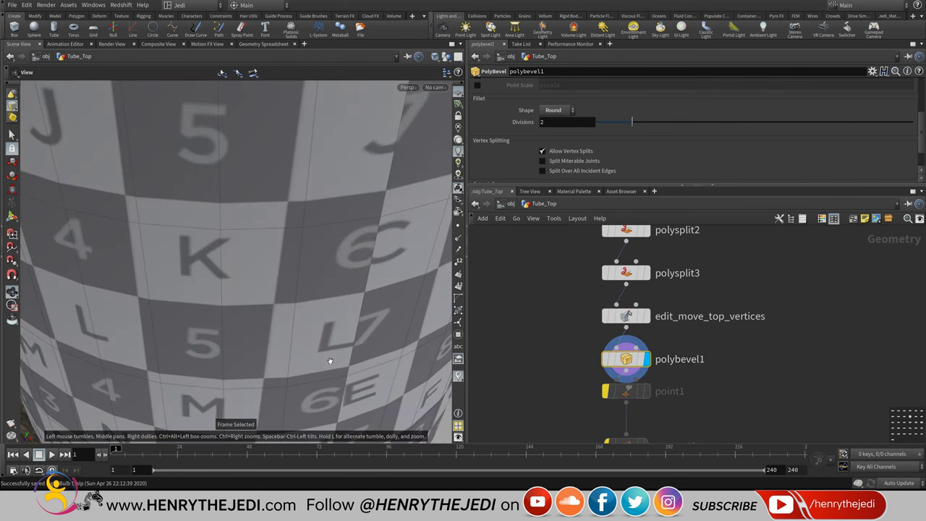
left_click_drag(357, 280, 351, 298)
left_click(446, 71)
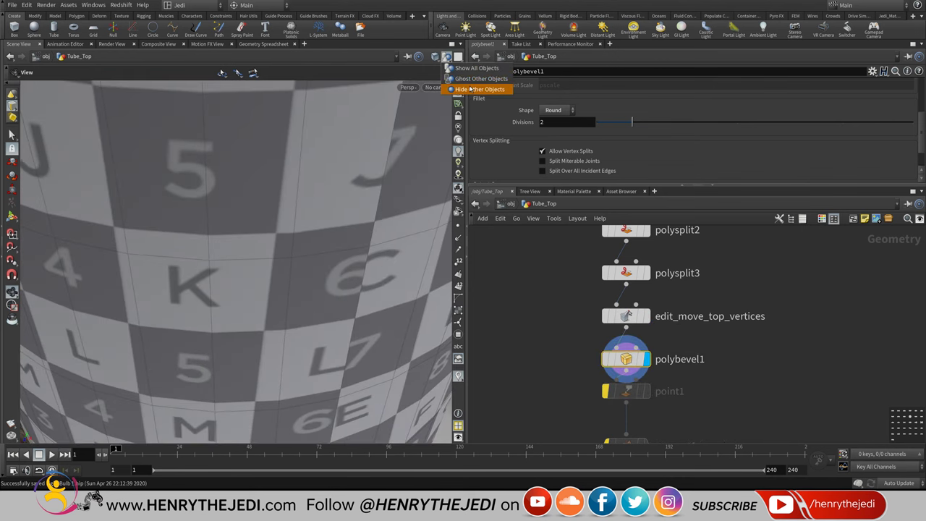
left_click(484, 89)
mouse_move(300, 219)
right_mouse_down()
mouse_move(299, 348)
mouse_move(309, 283)
mouse_move(296, 287)
mouse_move(321, 223)
right_mouse_up()
left_click_drag(321, 224, 120, 207)
left_click(12, 135)
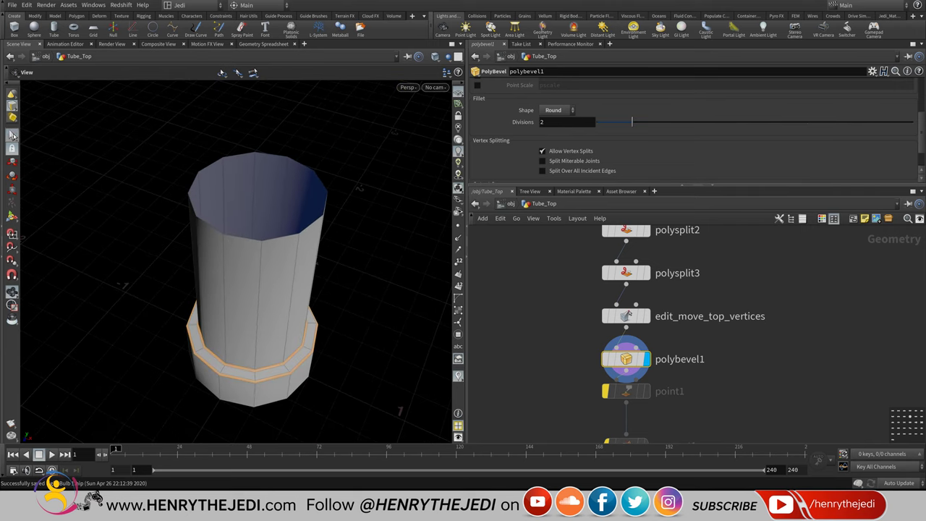
- Select the tube's top rim edge loop and browse the quick tool menu's groups
double_click(246, 241)
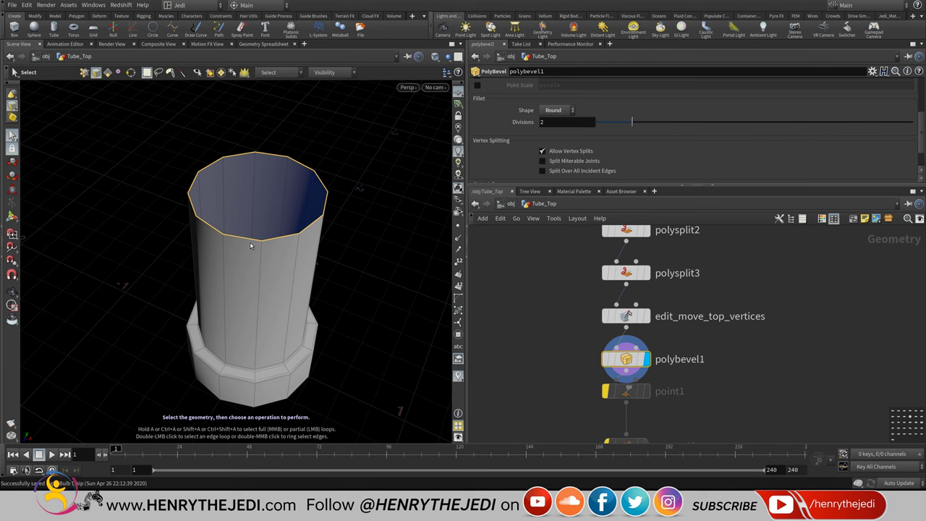
key("Tab")
key("Escape")
key("c")
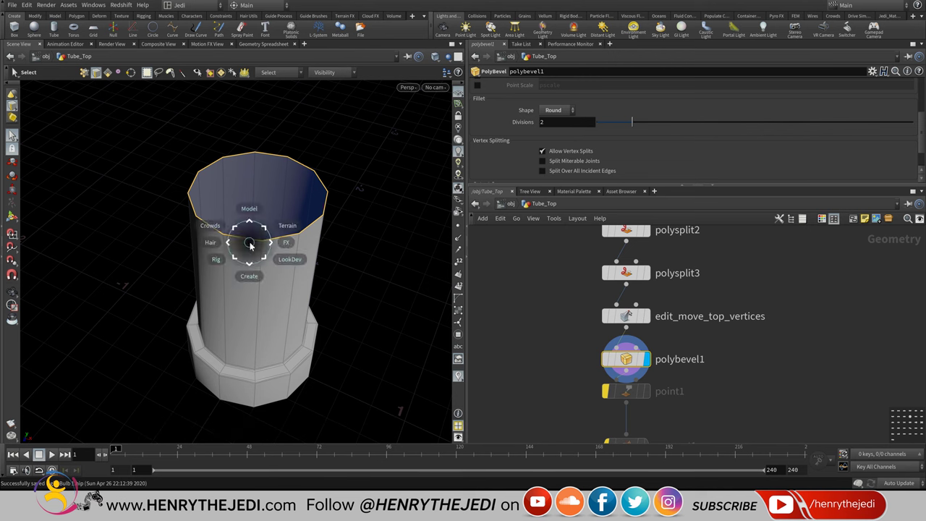
left_click(250, 183)
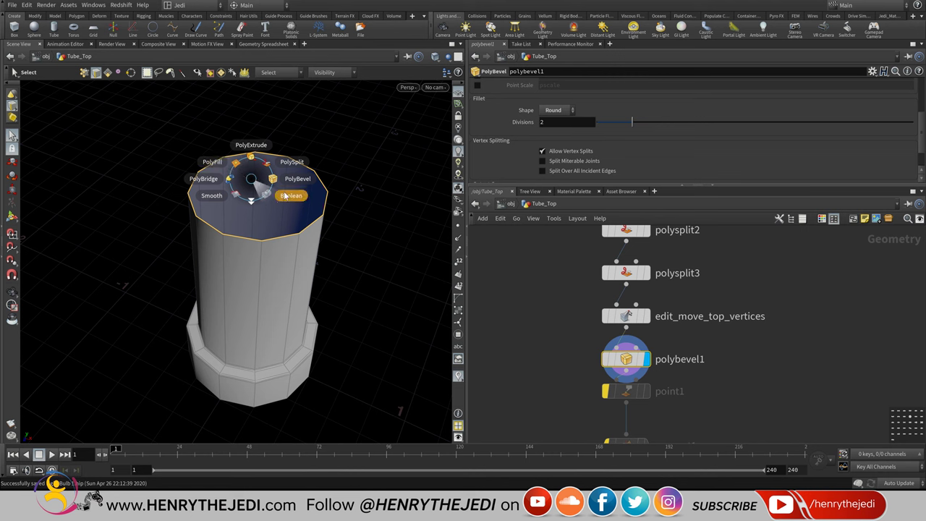
left_click(200, 196)
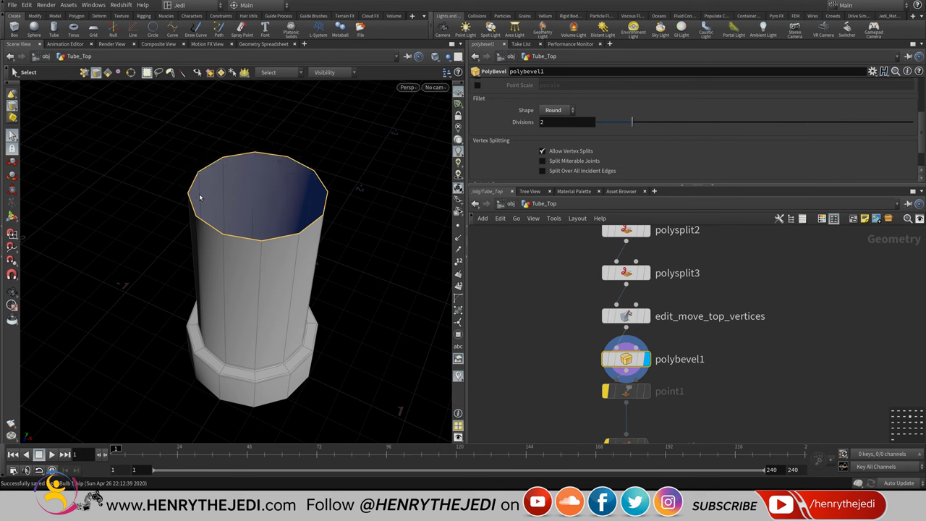
key("c")
left_click(275, 208)
left_click(264, 204)
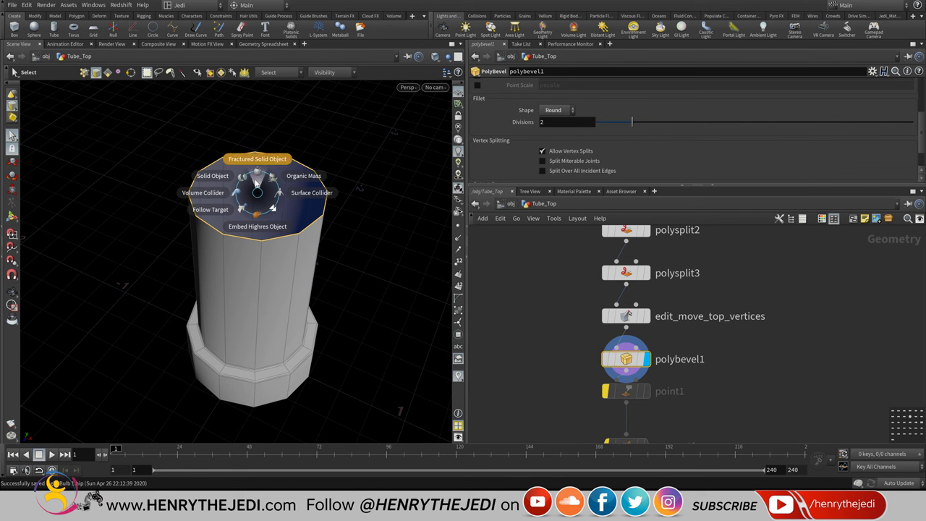
key("Escape")
- Cap the selected top rim with a quadrilateral PolyFill patch after polybevel1
key("c")
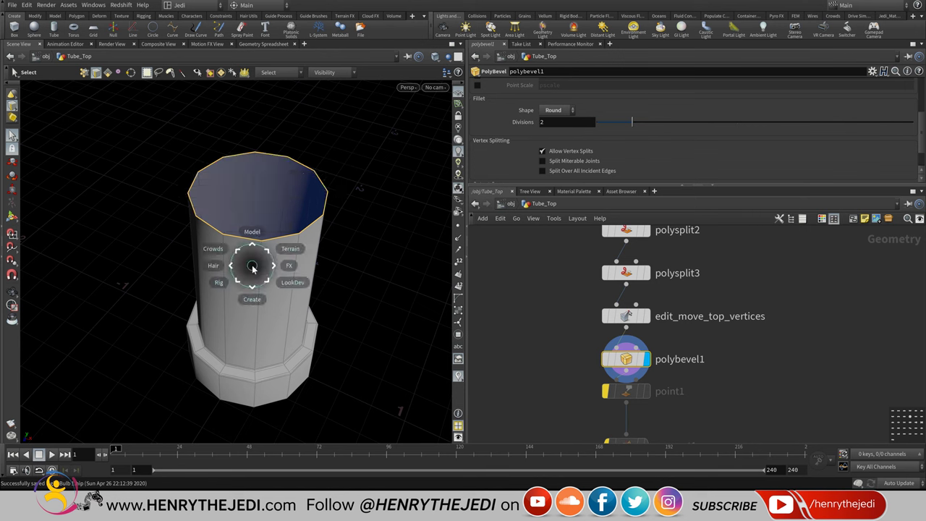
left_click(248, 231)
left_click(252, 199)
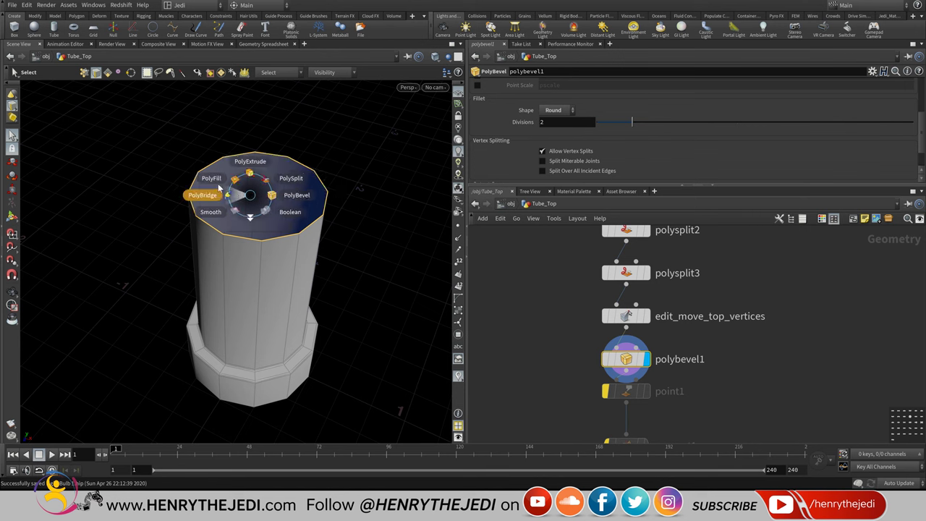
left_click(216, 180)
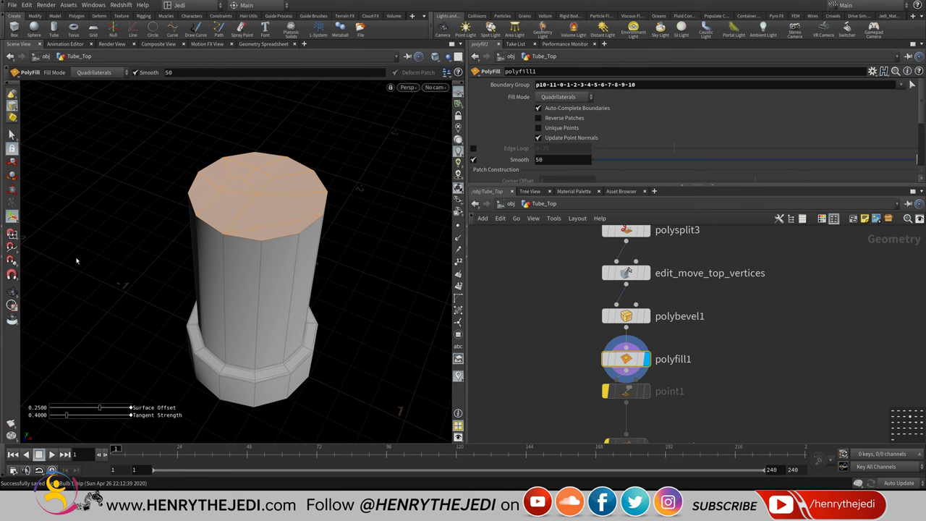
- Tumble the camera down onto the tube top and check point1's settings before returning to polyfill1
left_click(12, 292)
left_click_drag(256, 238, 270, 198)
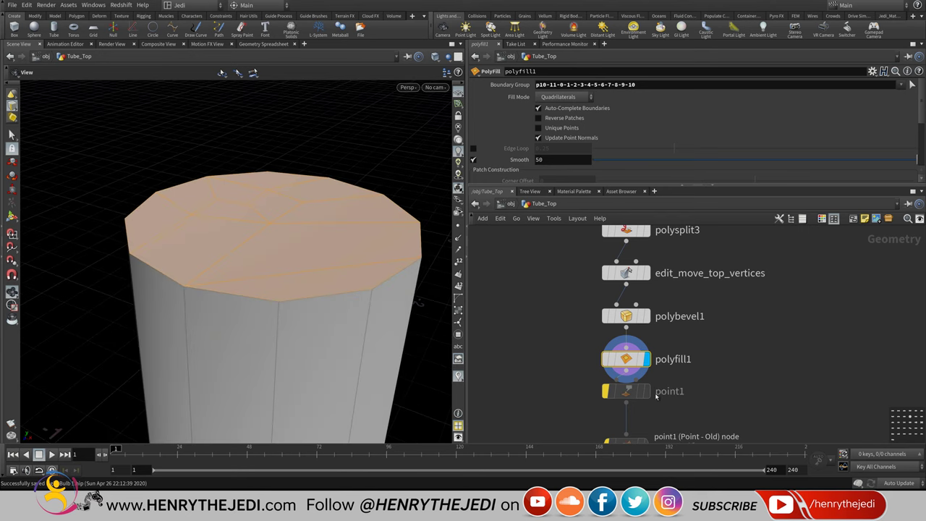
left_click(629, 391)
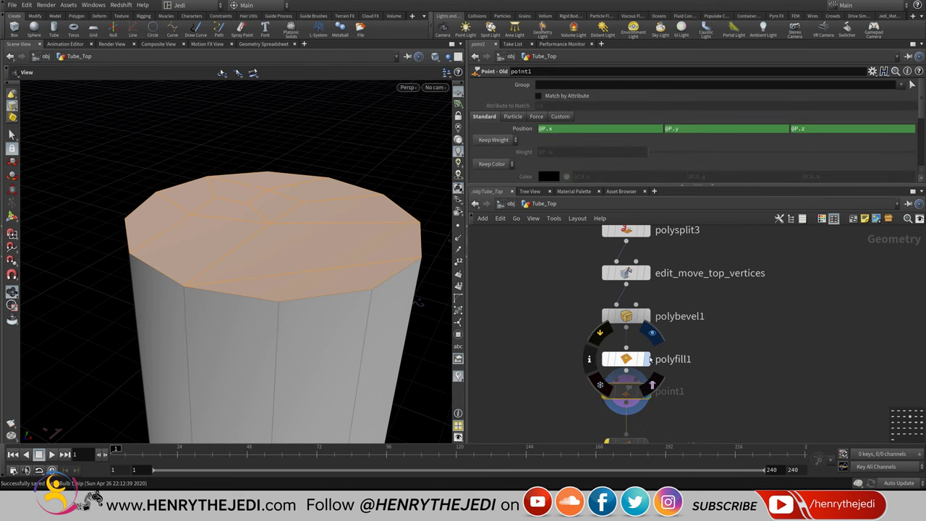
left_click(647, 360)
- Switch the viewport shading to Wireframe and orbit to a lower side view of the tube
left_click_drag(360, 246, 332, 247)
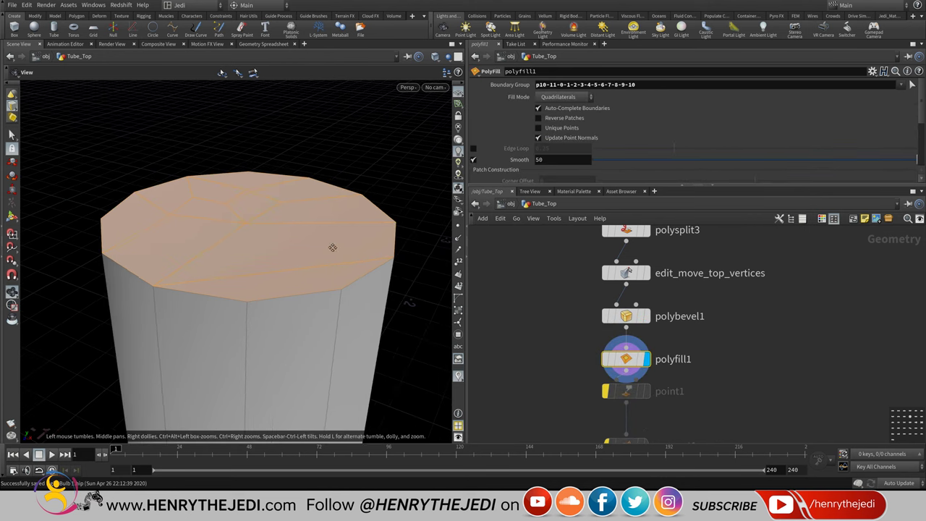
left_click(435, 58)
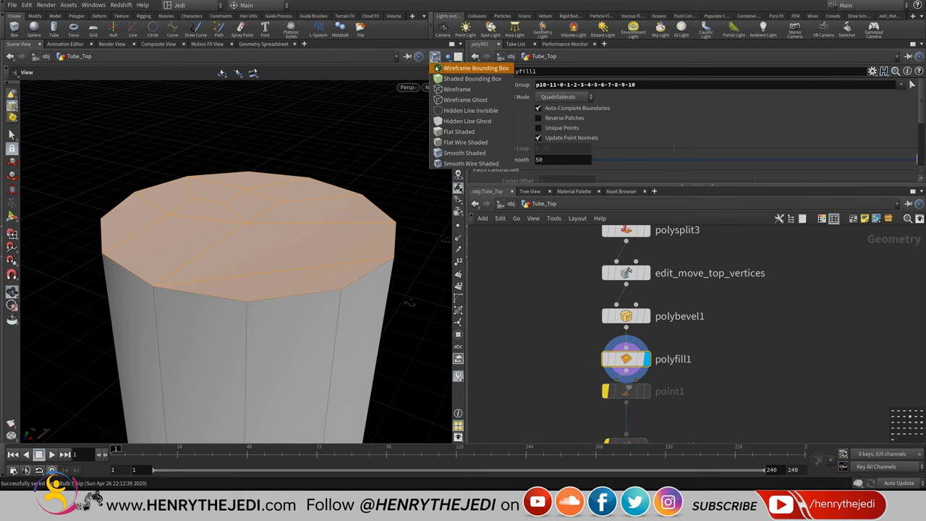
left_click(445, 89)
left_click_drag(288, 189, 253, 178)
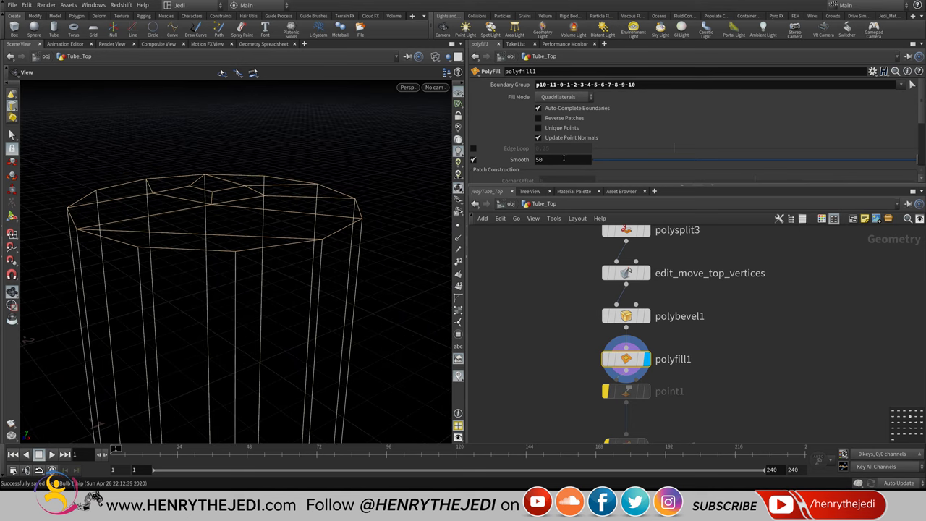
- Try the Single Polygon, Triangles and Triangle Fan fill modes, restoring shaded display
left_click(573, 97)
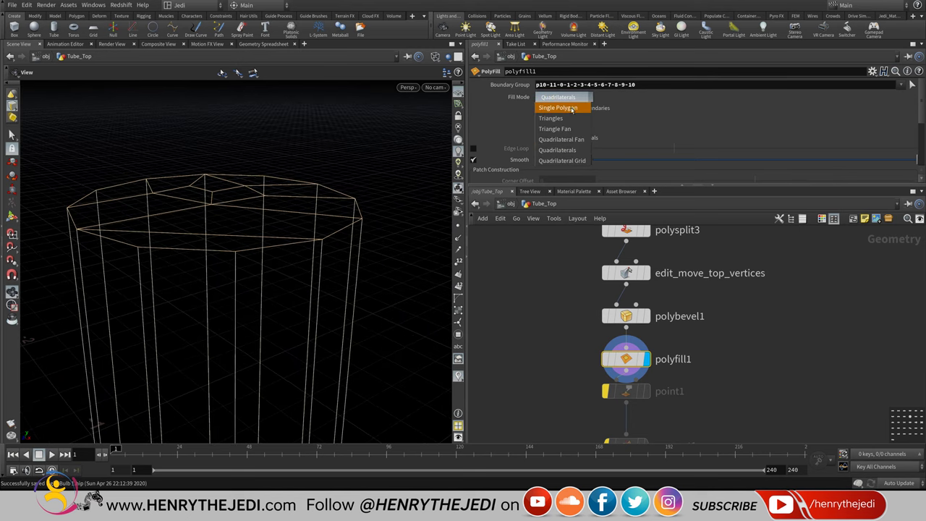
left_click(571, 108)
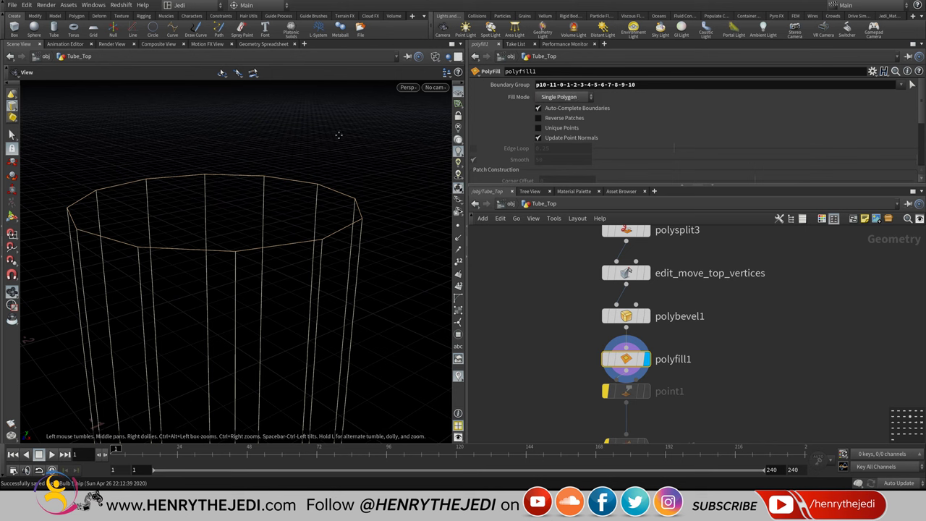
key("w")
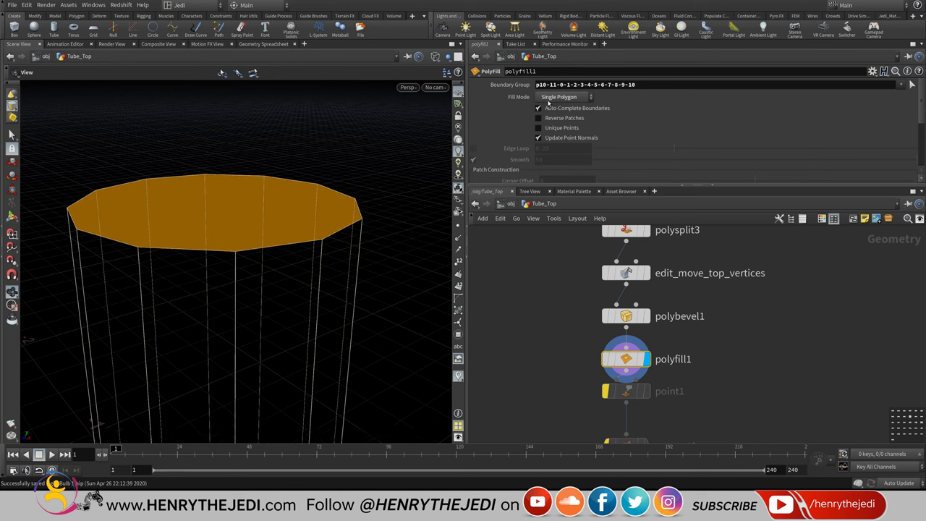
left_click(558, 97)
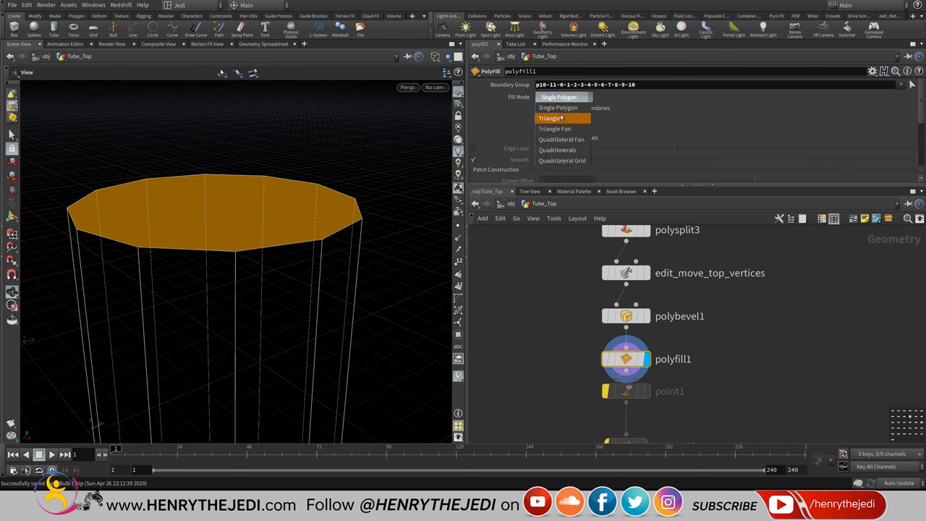
left_click(564, 108)
left_click(568, 98)
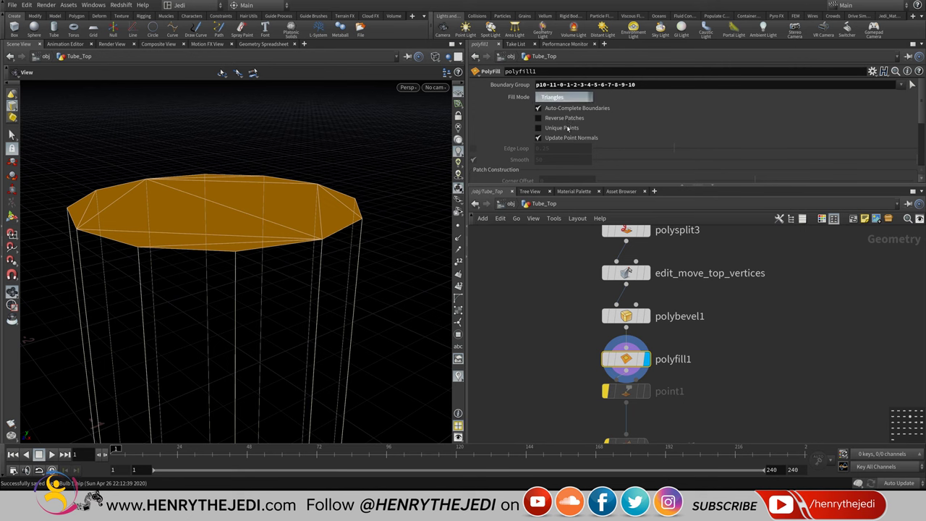
left_click(568, 115)
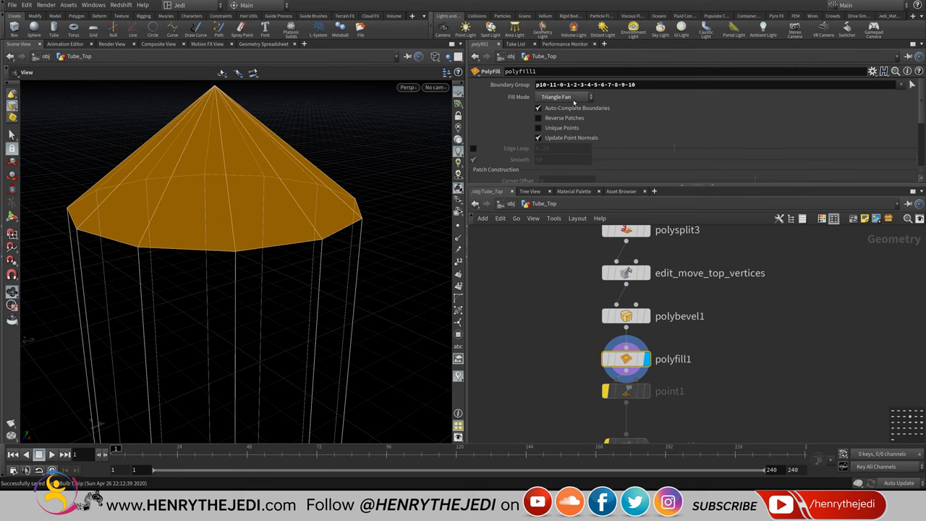
- Try Quadrilateral Fan and Quadrilaterals, then settle on the Quadrilateral Grid fill mode
left_click(574, 100)
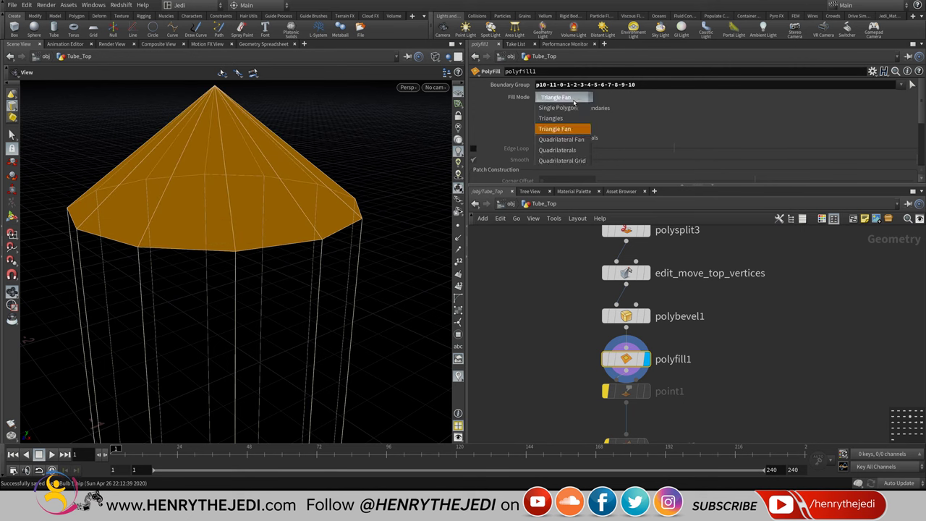
left_click(566, 142)
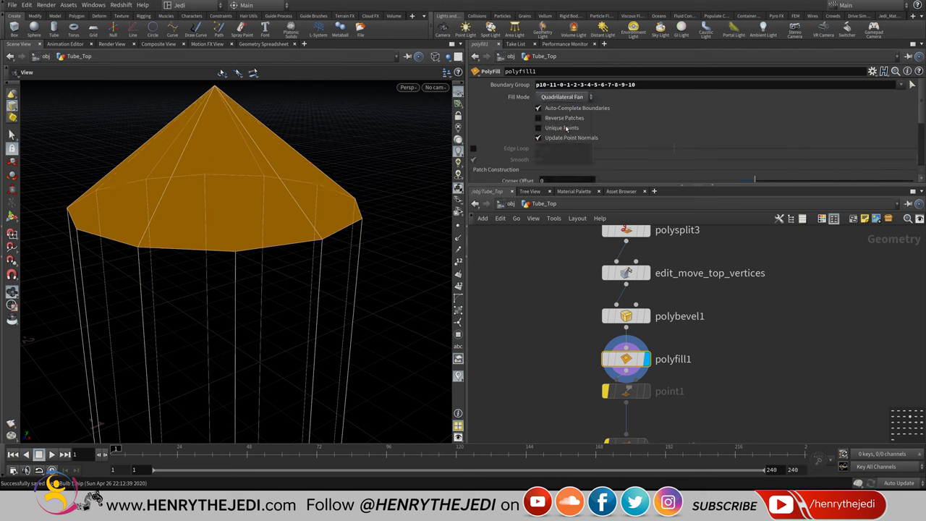
left_click(568, 97)
left_click(566, 149)
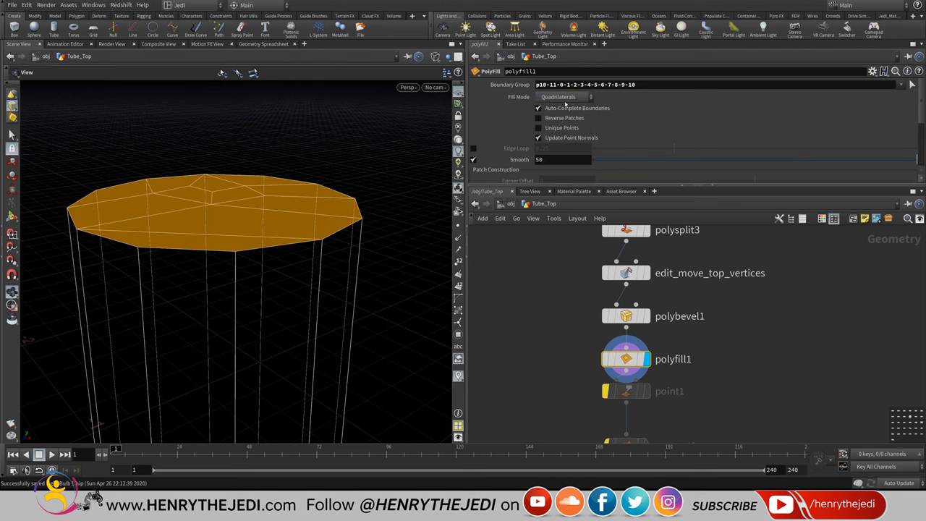
left_click(568, 97)
left_click(566, 157)
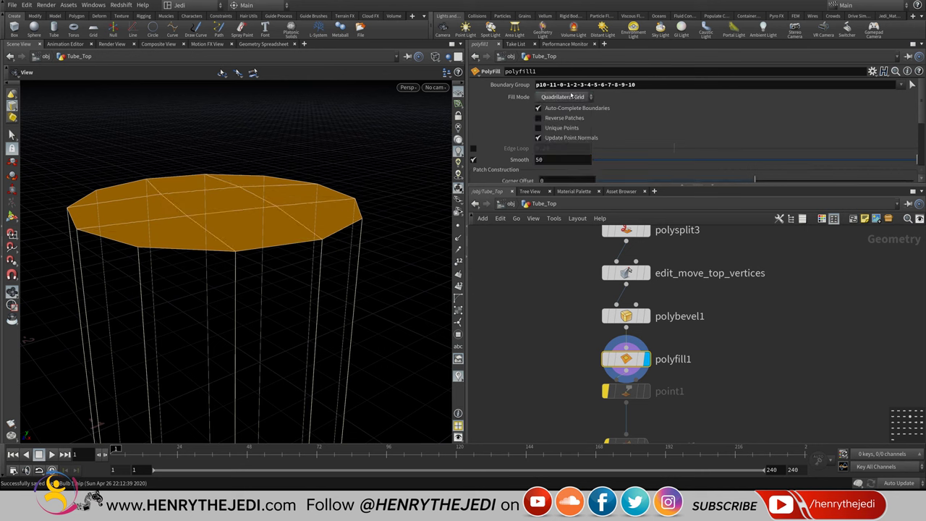
mouse_move(651, 275)
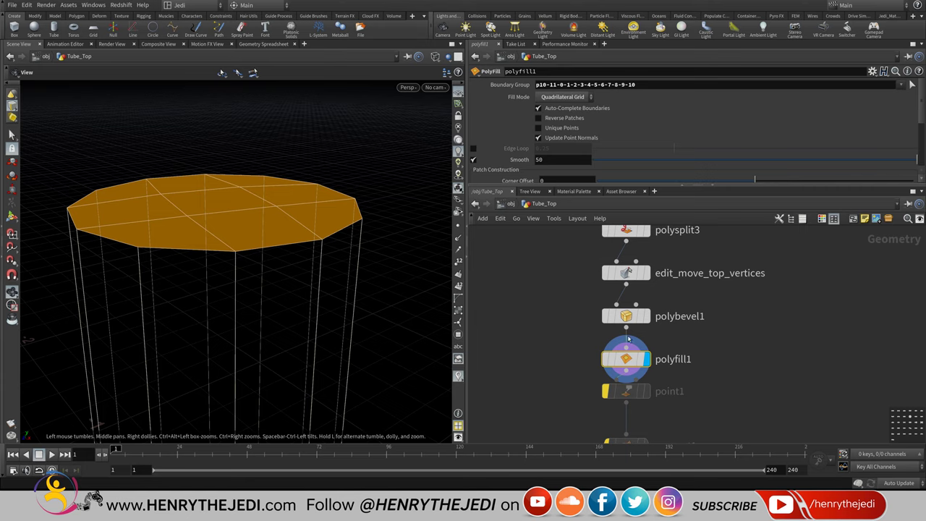
- Select the centre face of the top cap and show smooth shaded with wireframe
left_click(10, 135)
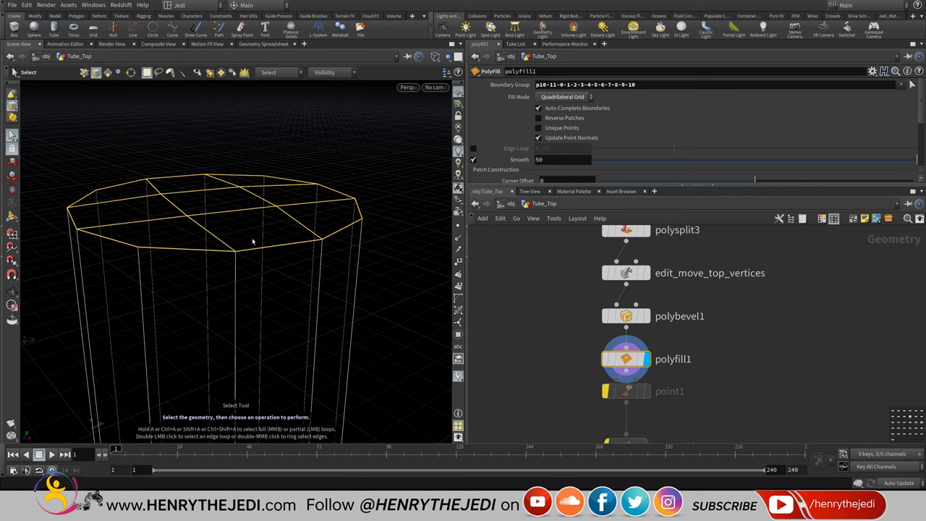
key("4")
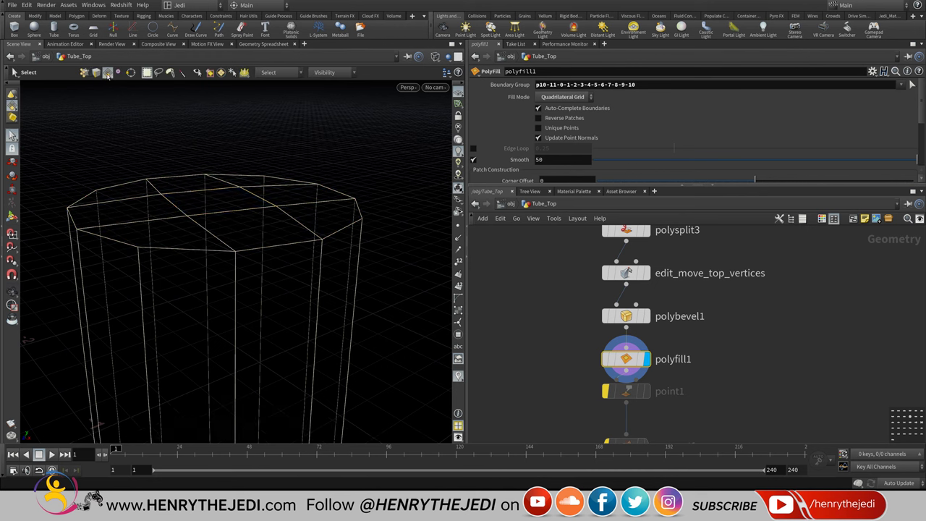
left_click(231, 199)
left_click(232, 199)
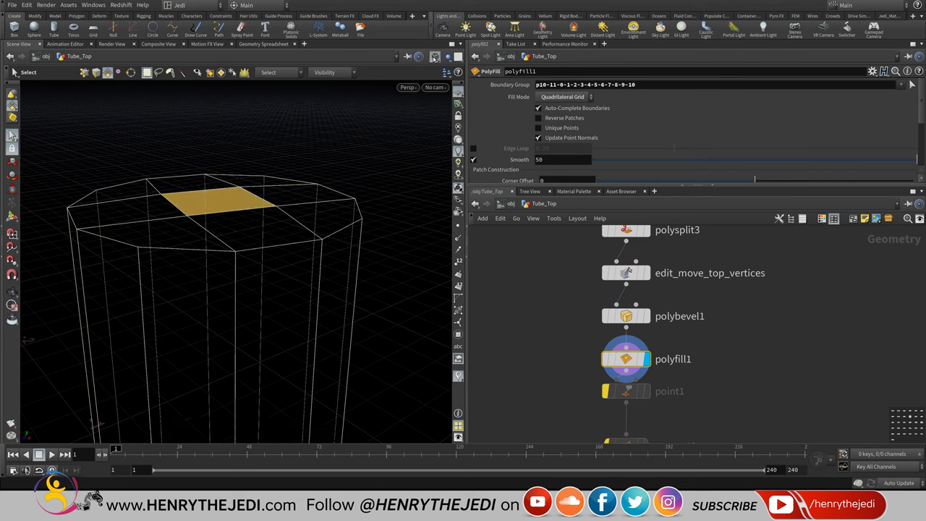
left_click(435, 56)
left_click(469, 164)
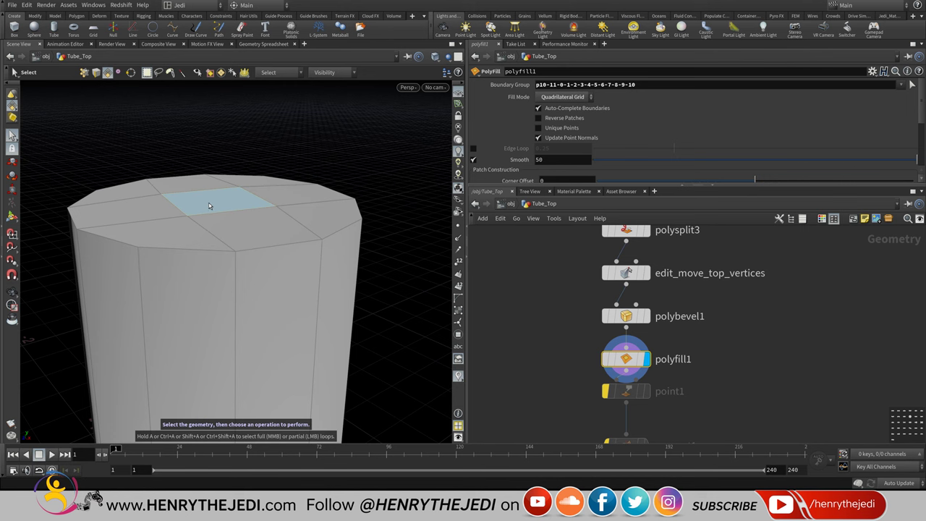
- Add an Edit node and drag the centre face up about 0.09 in Y
left_click(12, 162)
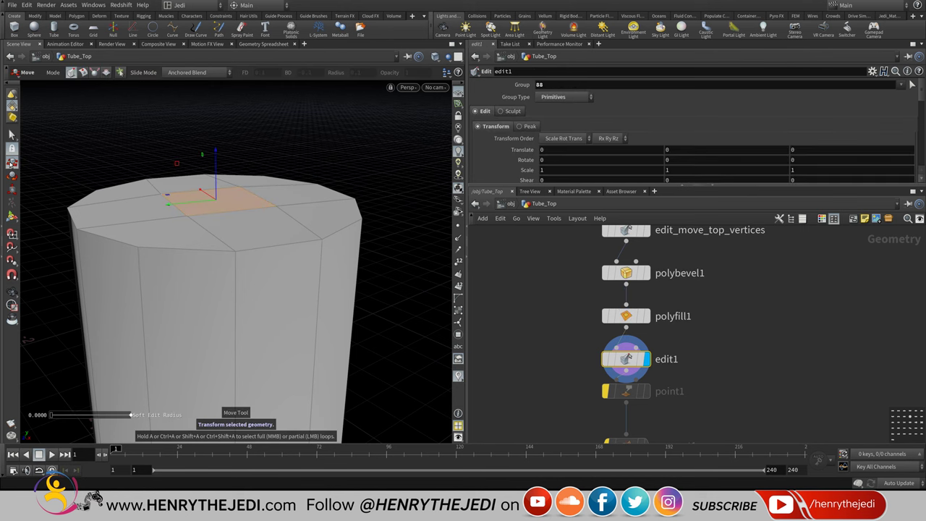
left_click(11, 216)
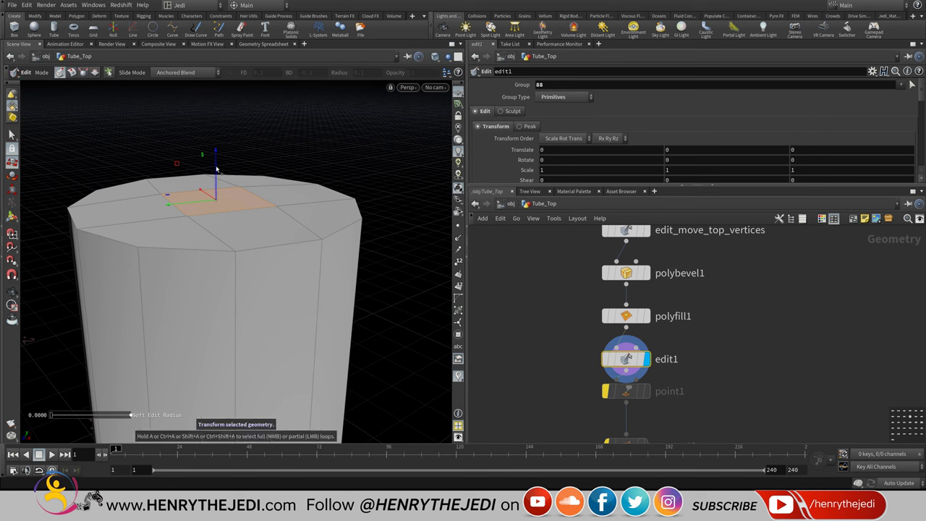
left_click_drag(215, 170, 221, 127)
- Display OUT_Tube_Top, frame and tumble around the checkered tube, and save the scene
left_click(11, 291)
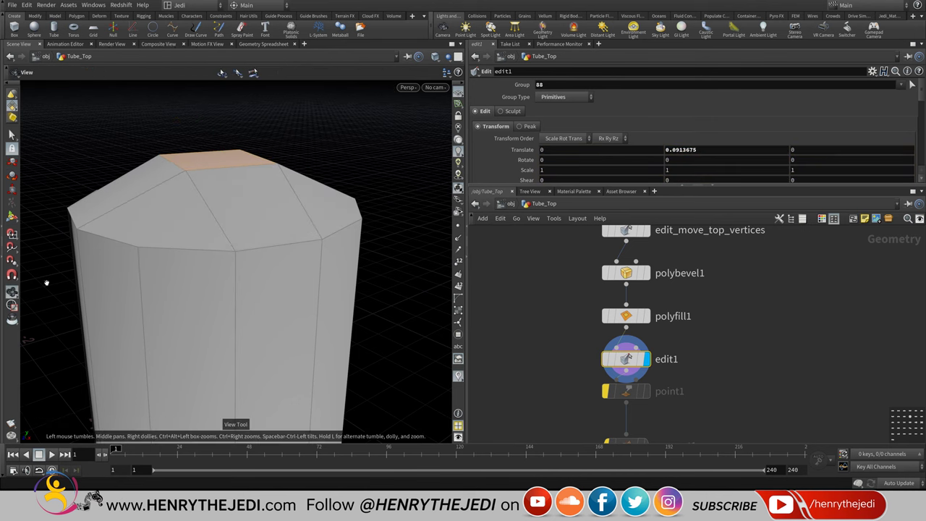
scroll(217, 231, "down", 4)
scroll(249, 268, "down", 2)
scroll(709, 362, "down", 5)
scroll(738, 304, "up", 6)
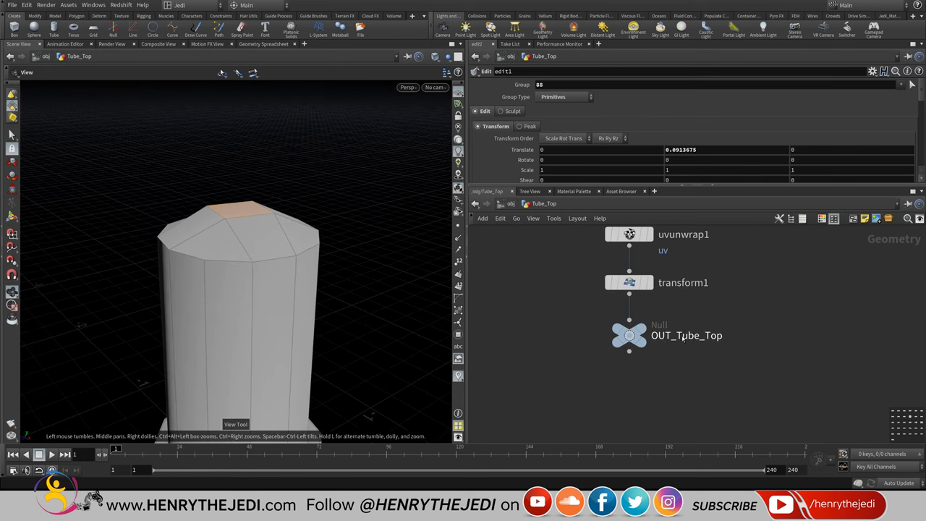
left_click(648, 330)
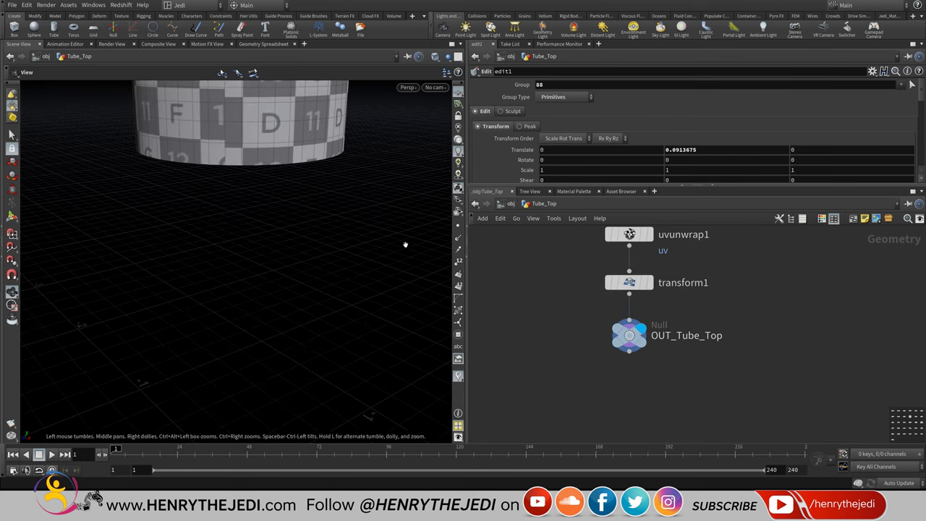
key("f")
left_click_drag(229, 165, 315, 170)
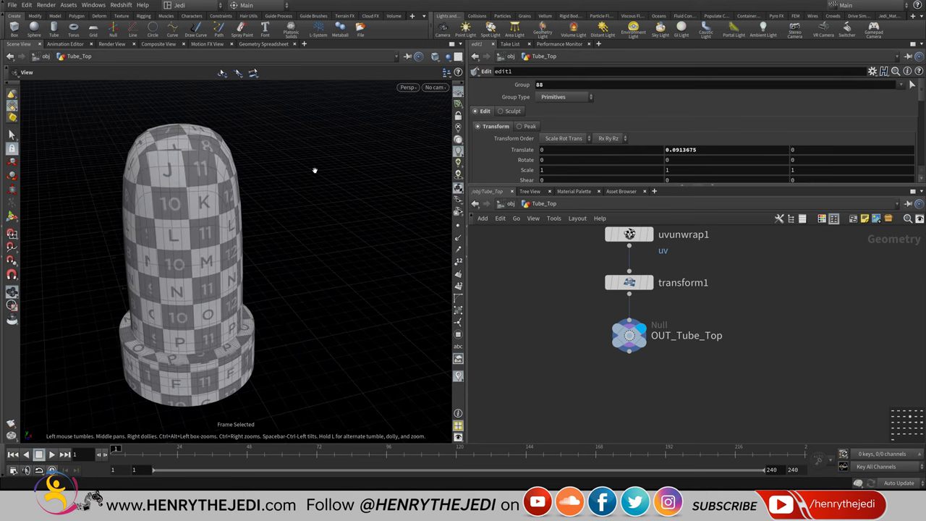
key("ctrl+s")
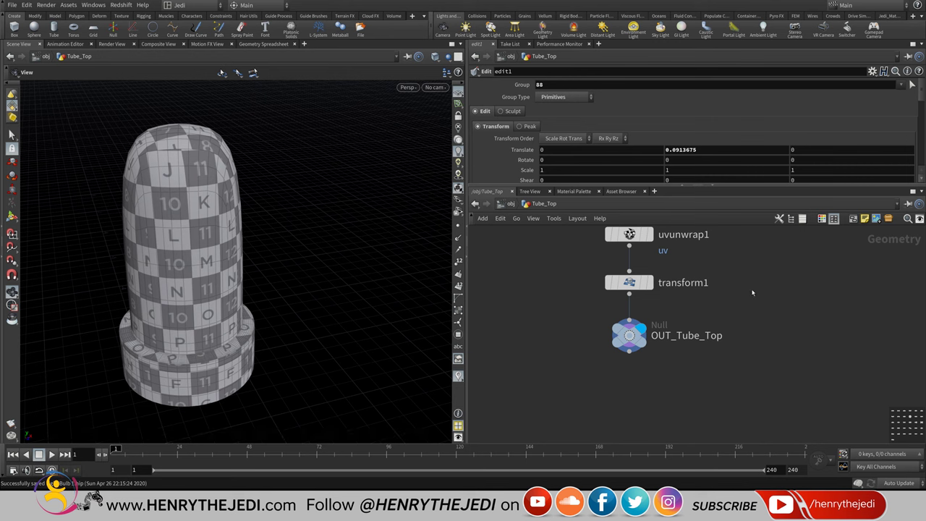
- Display the edit1 result and pan the view to raise the tube
middle_click_drag(748, 286, 745, 303)
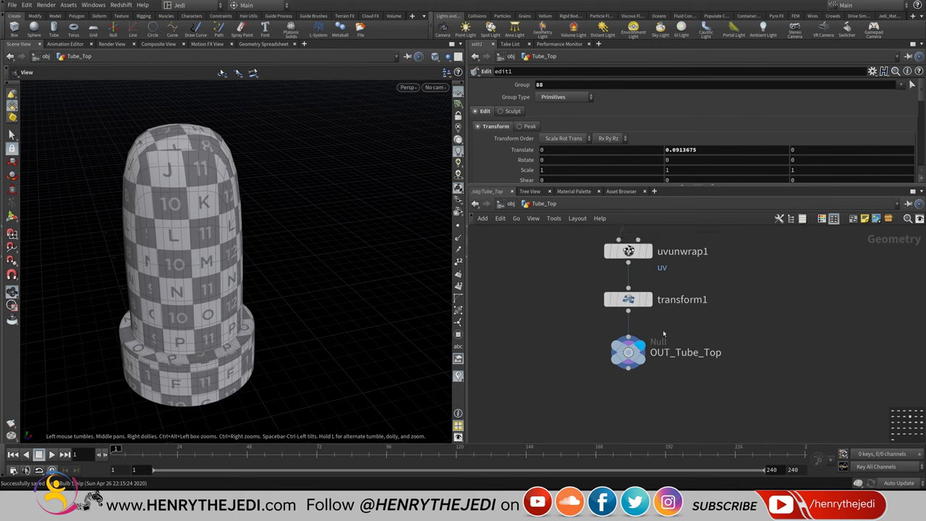
scroll(664, 334, "up", 10)
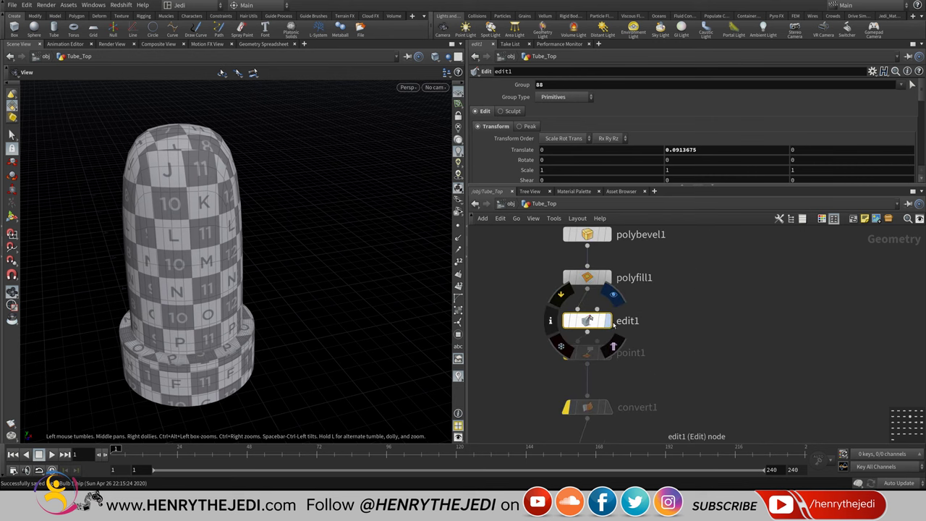
left_click(614, 322)
middle_click_drag(275, 337, 262, 215)
scroll(275, 264, "up", 5)
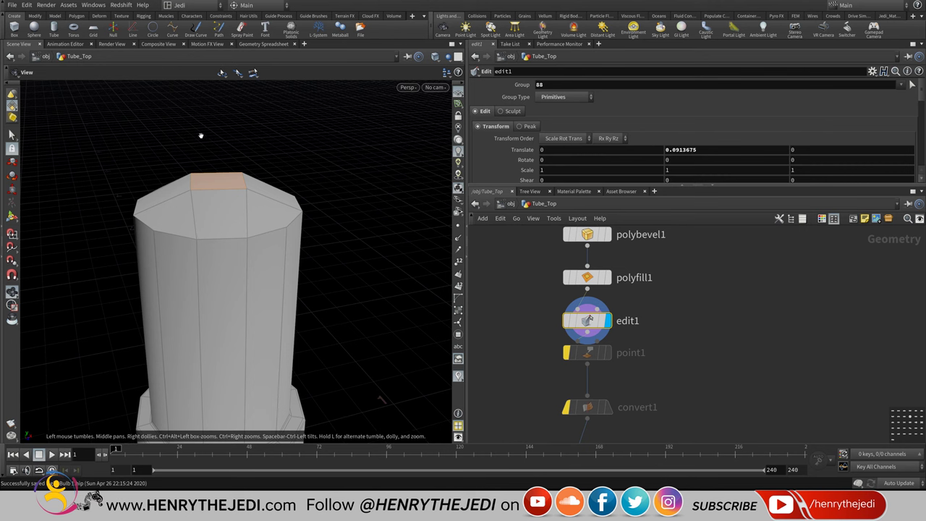
- In edge selection mode, try the top edge loop, orbit the tube, then clear the selection
left_click(11, 135)
key("3")
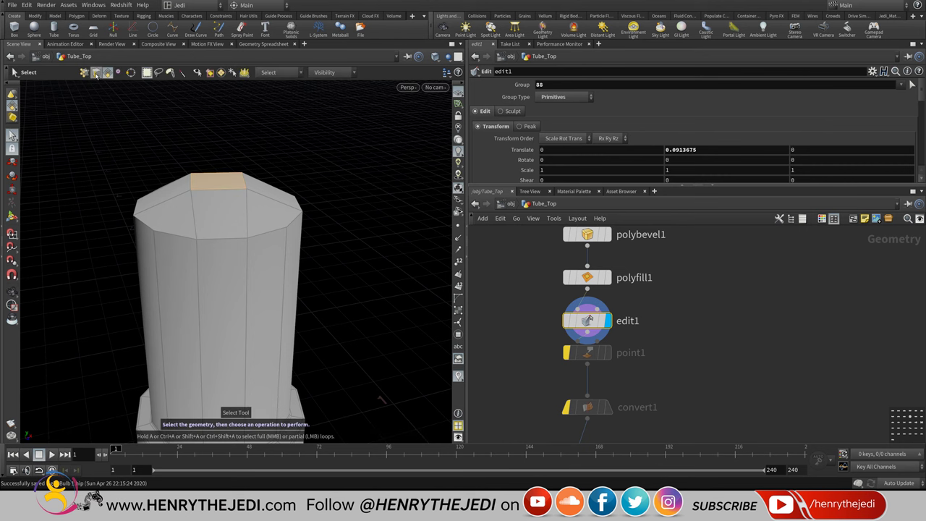
double_click(232, 241)
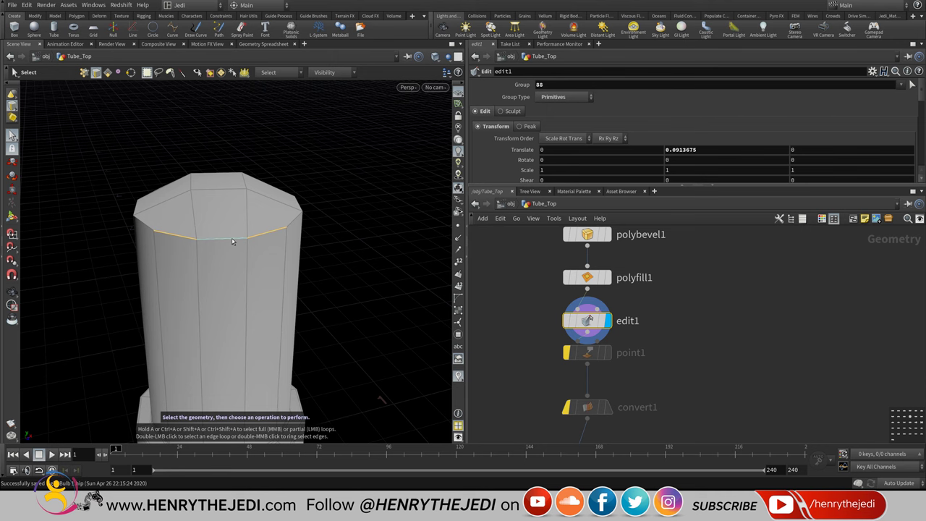
left_click_drag(361, 220, 372, 145, "alt")
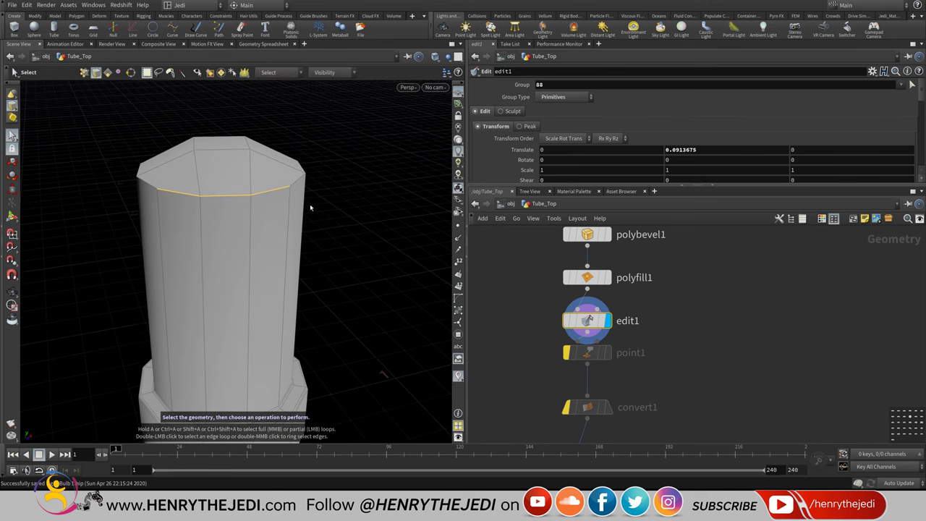
left_click_drag(311, 208, 348, 173, "alt")
left_click(348, 177)
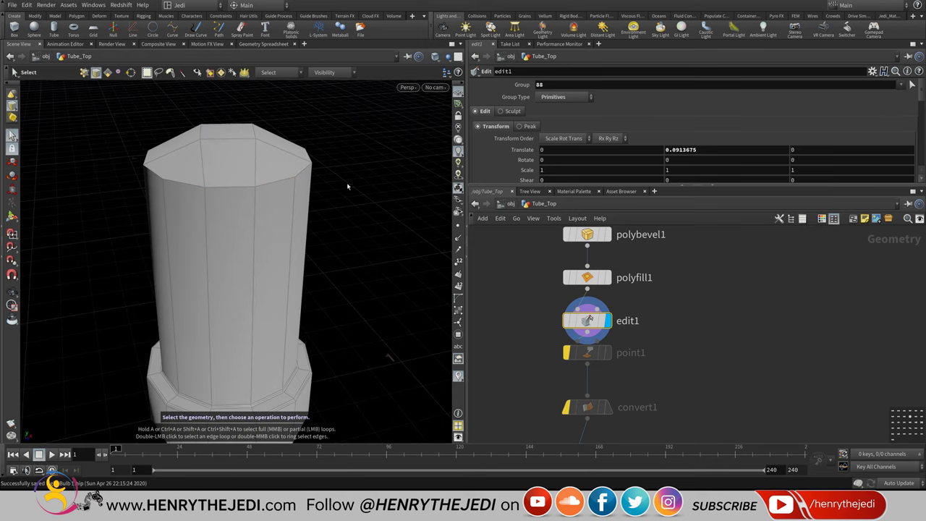
- Select the ring of vertical side edges around the tube and open the Tab menu
double_click(206, 230)
middle_click(258, 226)
middle_click(258, 227)
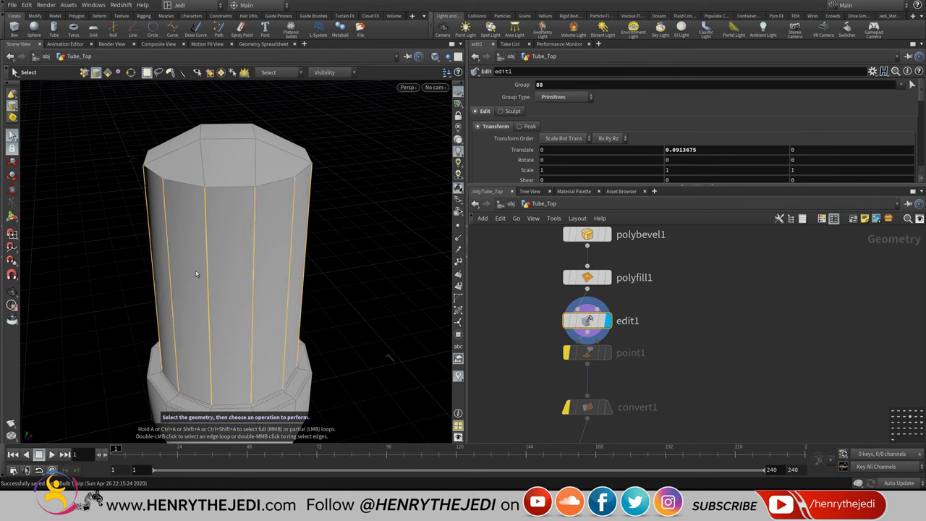
key("Tab")
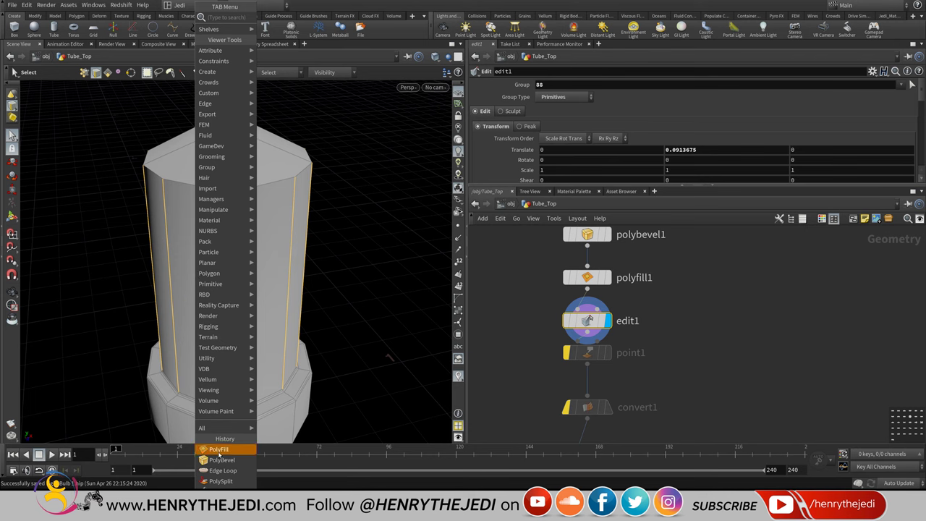
left_click(24, 4)
left_click(26, 5)
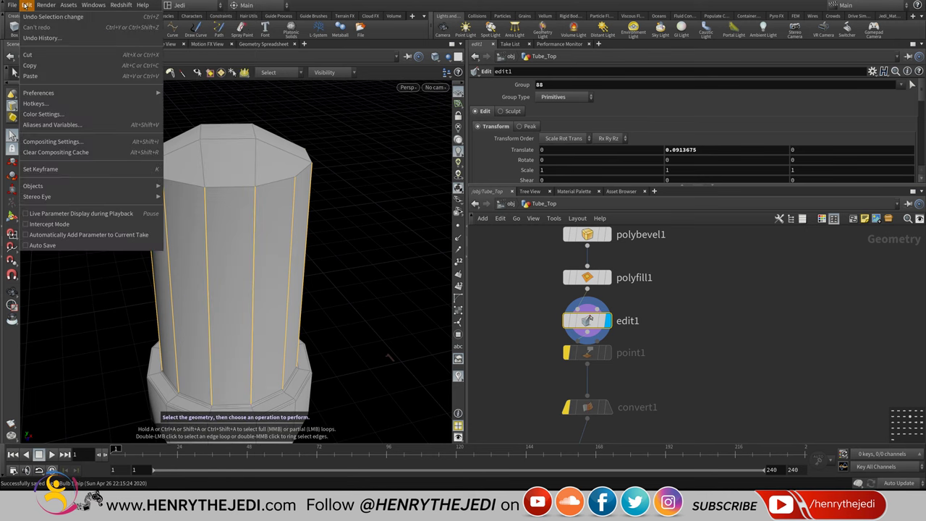
mouse_move(43, 92)
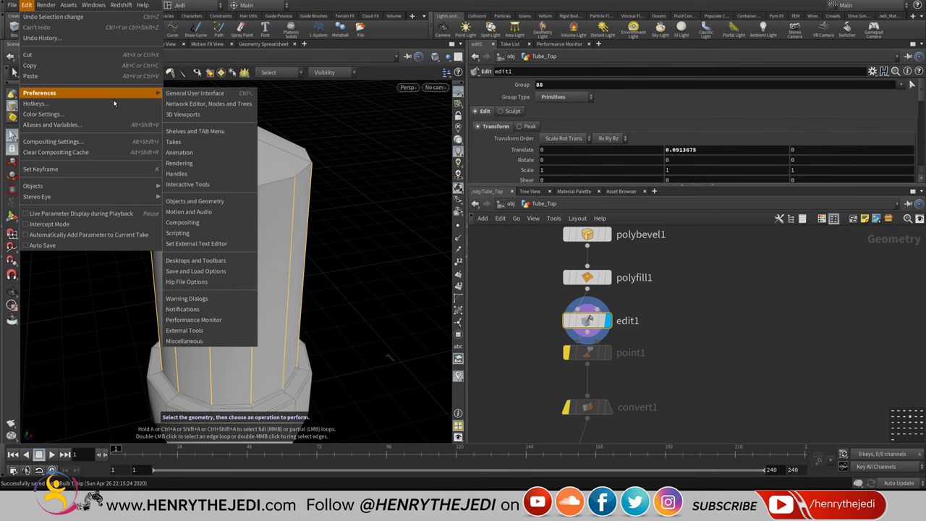
left_click(207, 93)
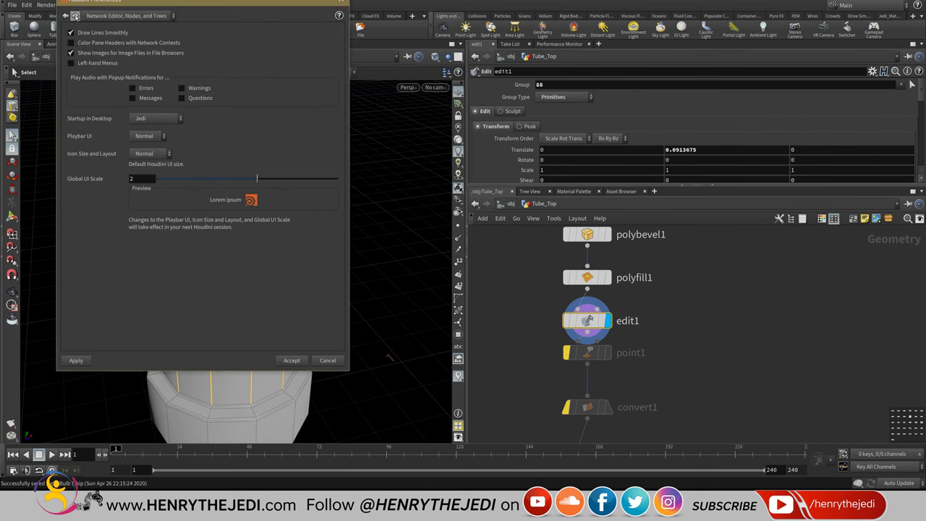
left_click(75, 15)
left_click(74, 15)
left_click(74, 15)
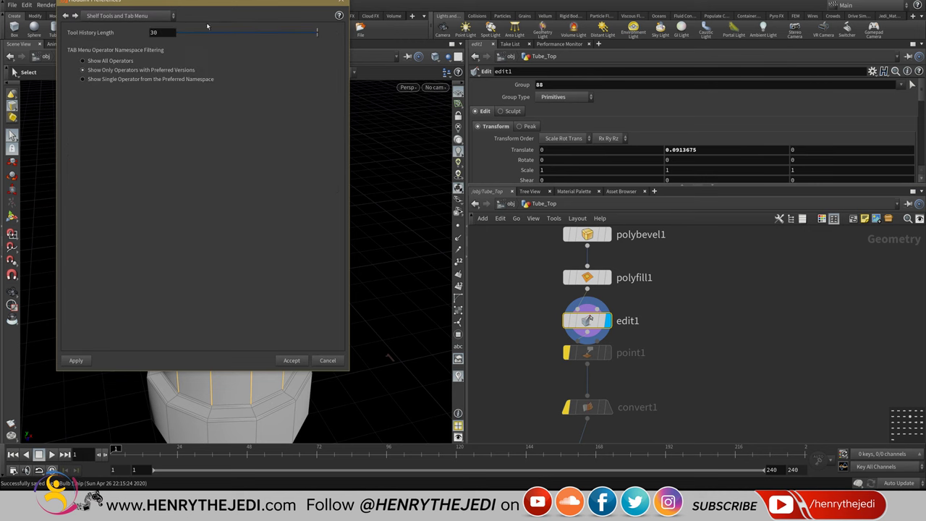
double_click(163, 33)
left_click(329, 361)
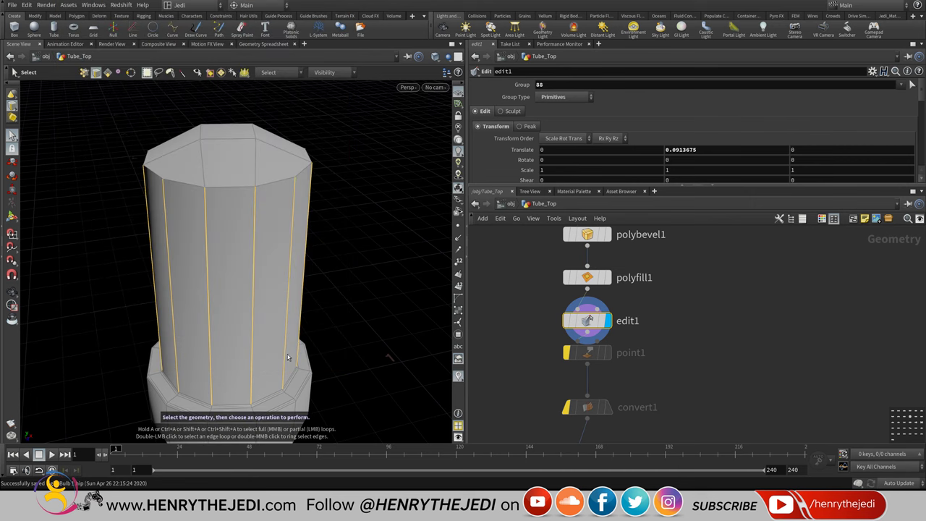
right_click(207, 230)
- Insert an Edge Loop (polysplit4) just below the tube's top rim
key("Escape")
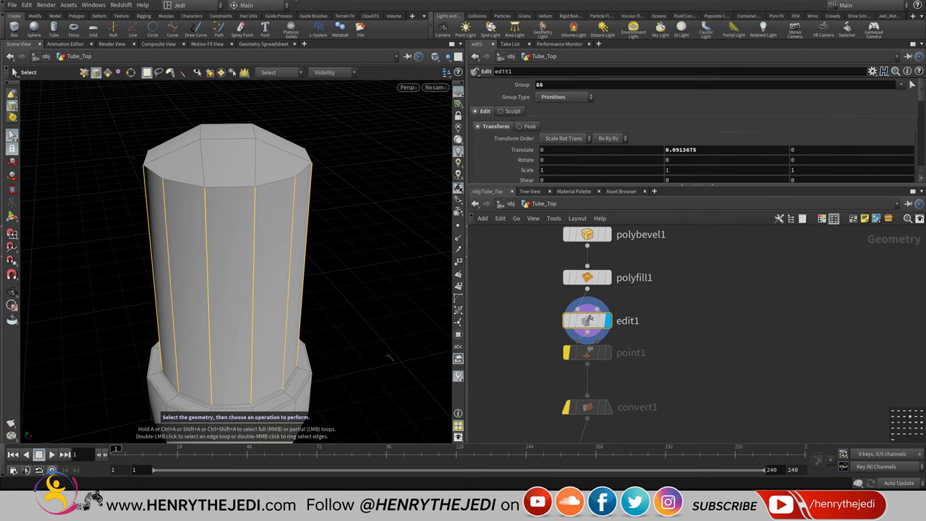
key("Tab")
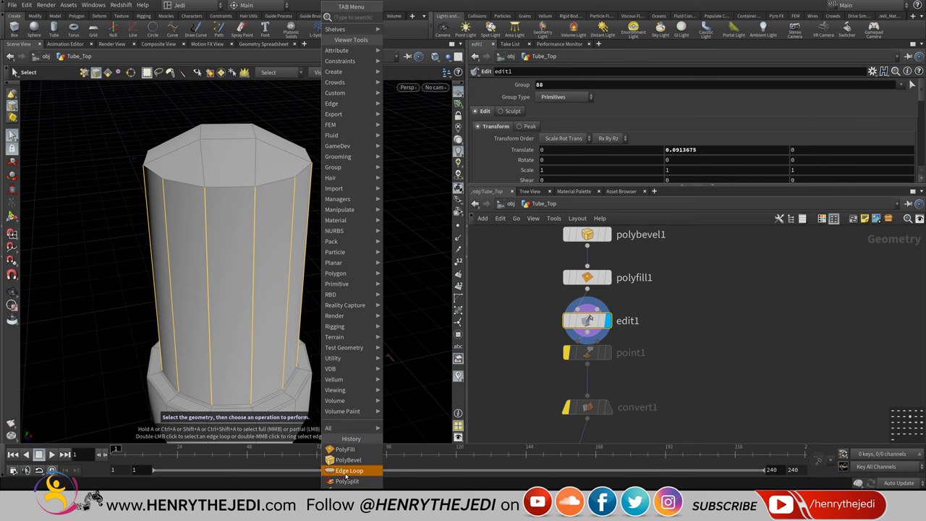
left_click(348, 471)
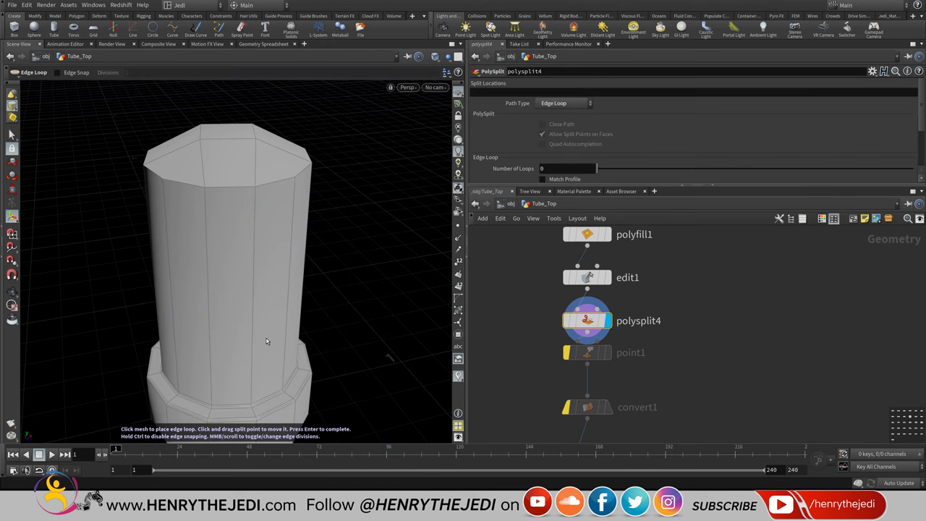
left_click(255, 192)
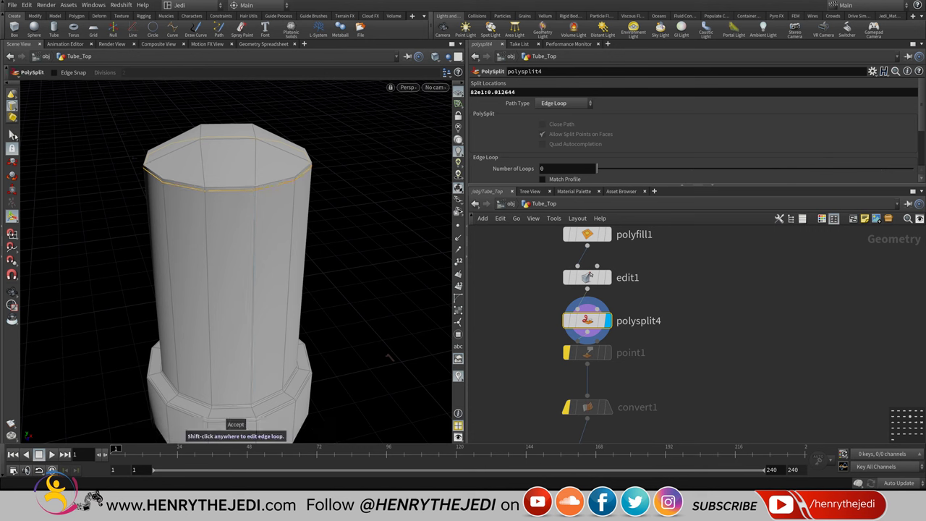
key("s")
- Display the subdivide1 result and orbit to a lower angle on the tube
scroll(663, 358, "down", 3)
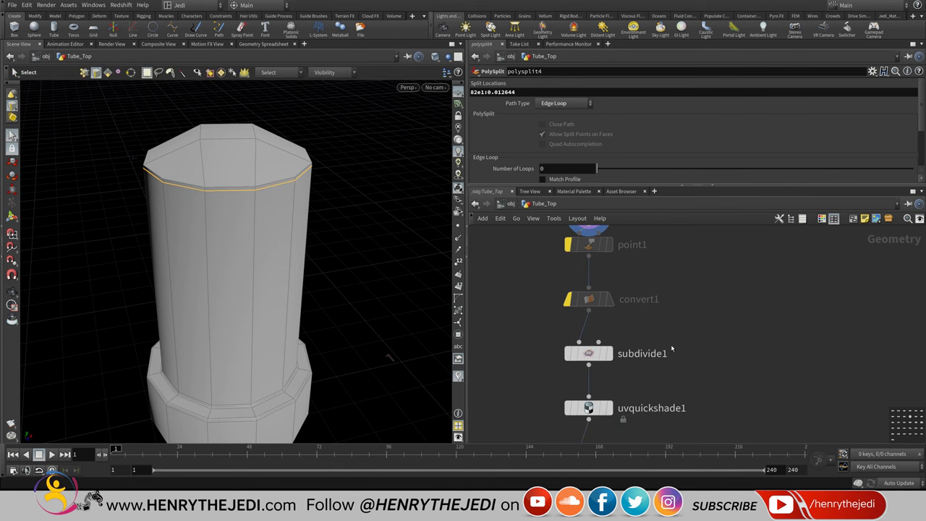
left_click(610, 355)
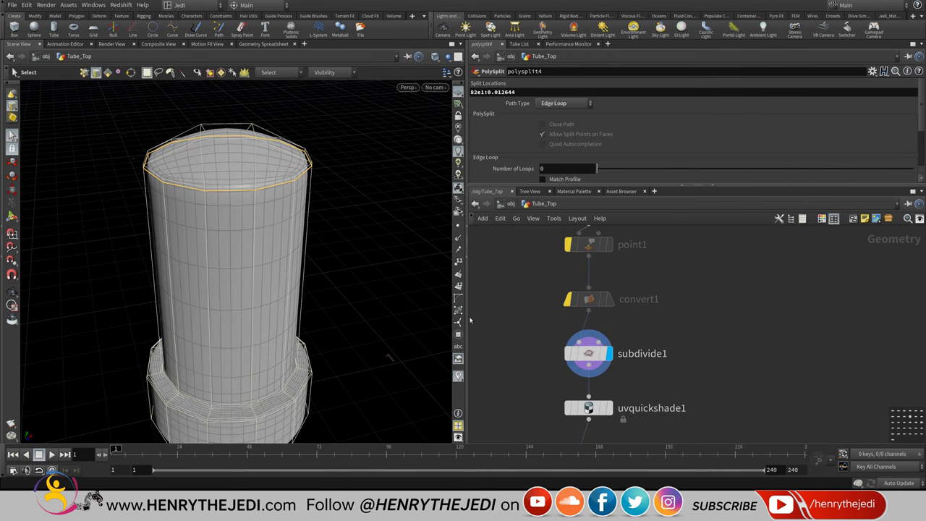
key("Escape")
left_click_drag(137, 293, 271, 239)
scroll(735, 354, "down", 5)
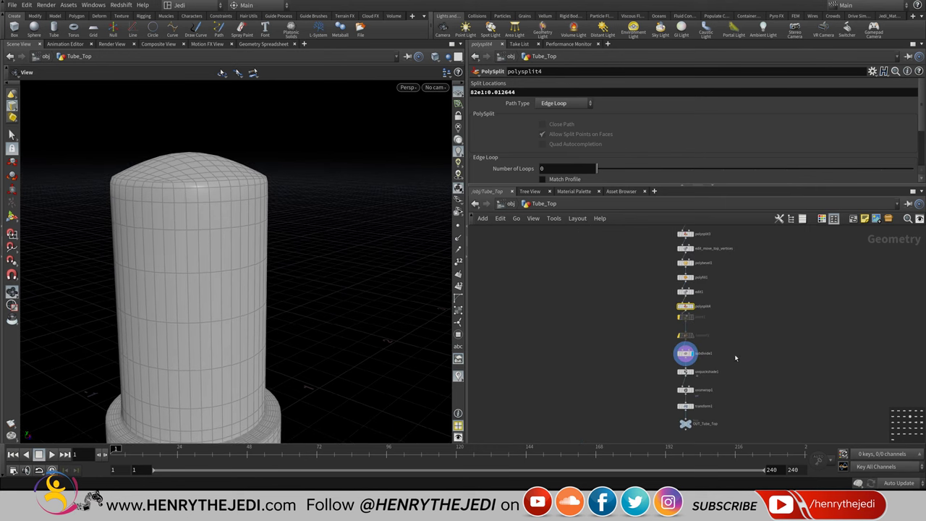
scroll(672, 339, "up", 5)
- Display OUT_Tube_Top, show all other objects in the viewport, and save the scene
left_click(676, 340)
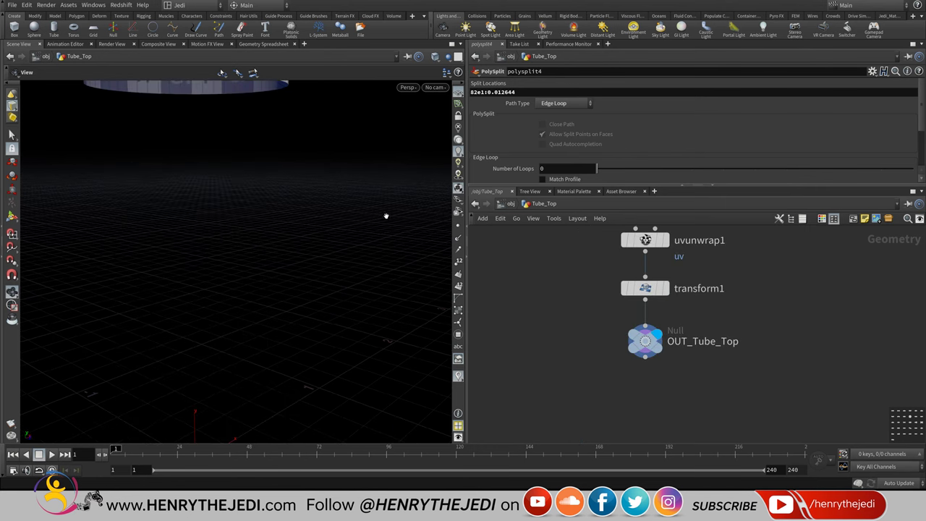
left_click(448, 57)
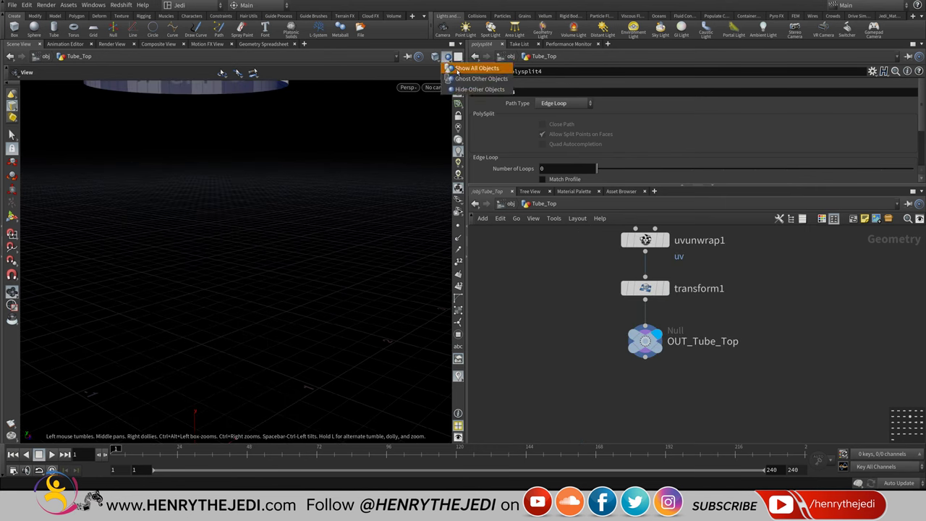
left_click(471, 68)
left_click_drag(235, 193, 321, 319)
key("ctrl+s")
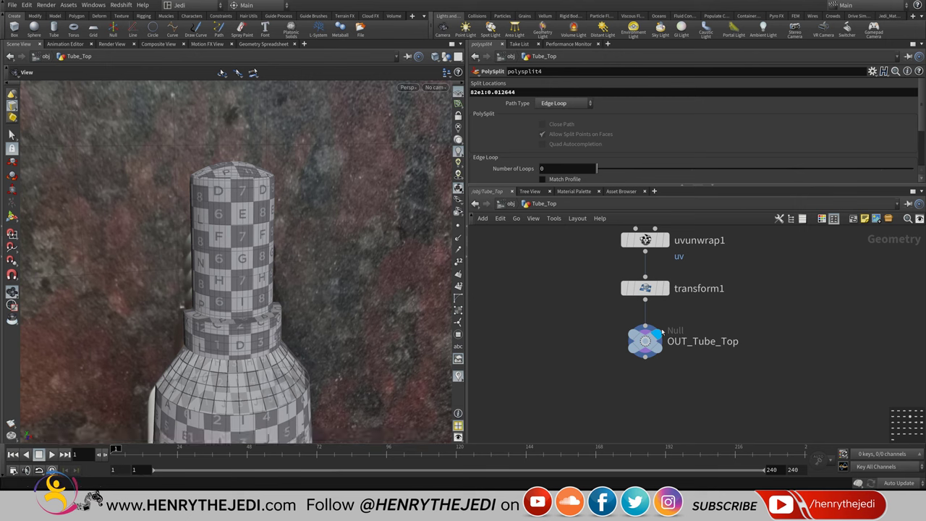
- Go up to the /obj level and browse the Primitive entries in the Tab menu
left_click(512, 205)
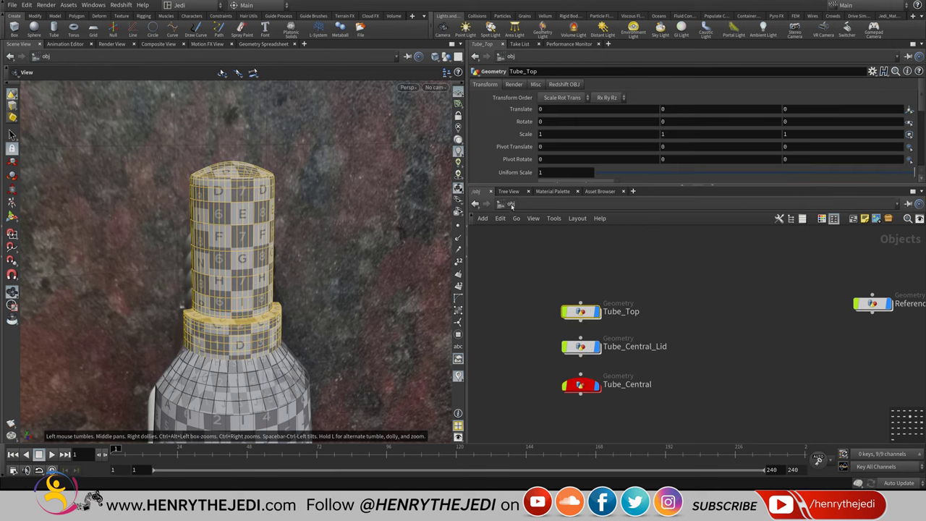
middle_click_drag(705, 336, 752, 228)
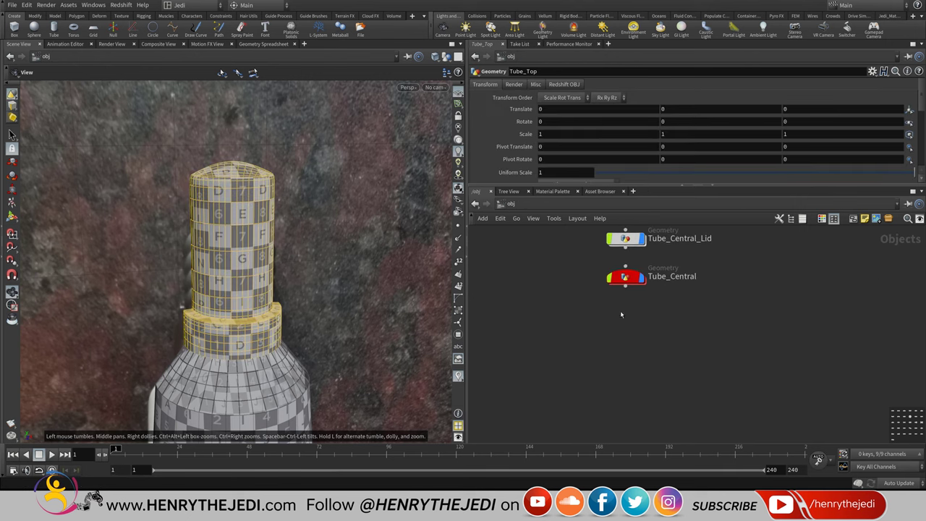
key("Tab")
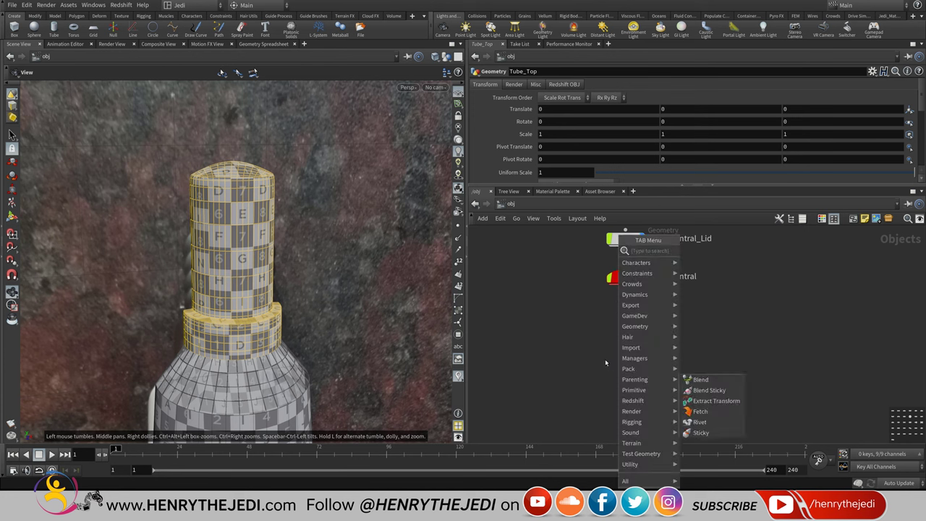
mouse_move(649, 319)
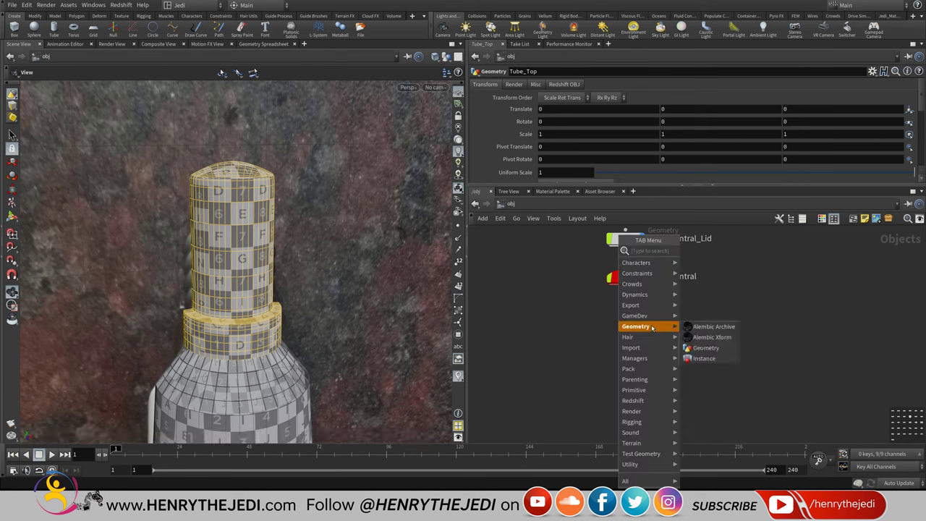
mouse_move(655, 395)
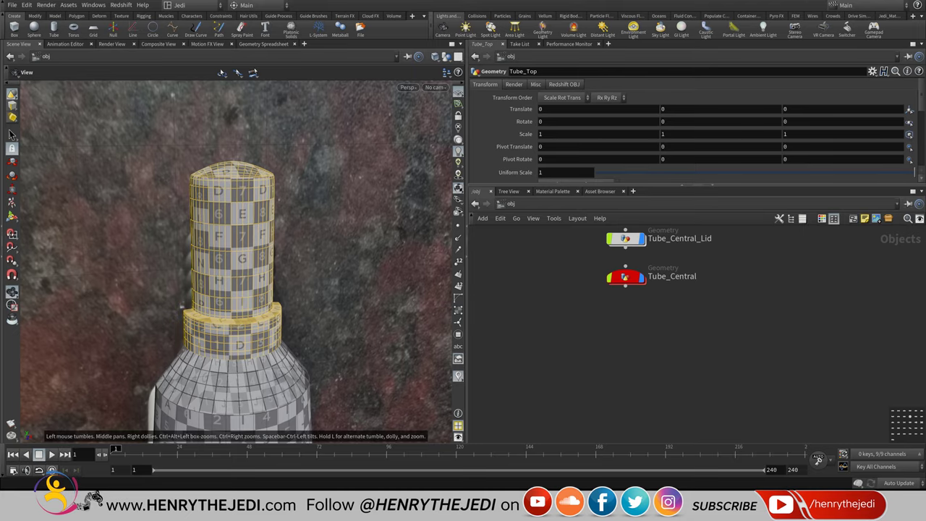
- Add a Circle geometry object and arrange it above Tube_Central_Lid, moving Tube_Top up
key("Tab")
mouse_move(660, 391)
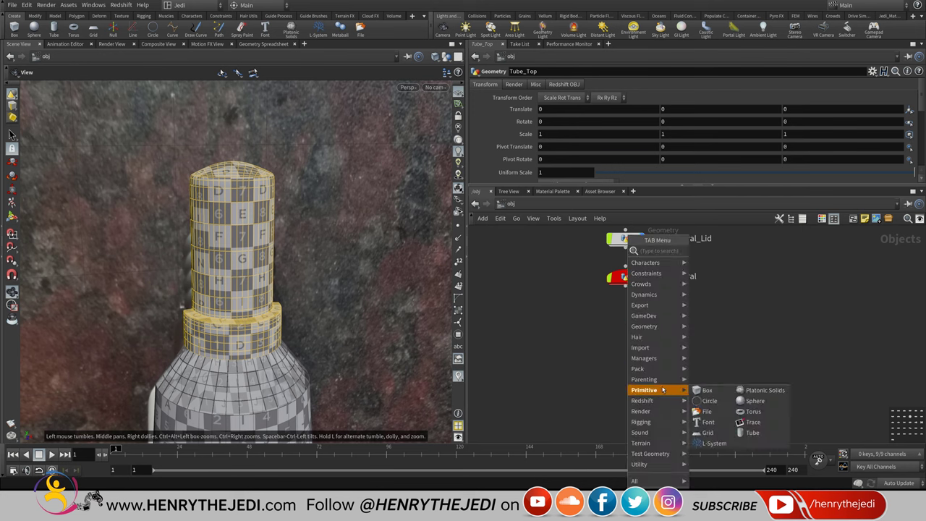
left_click(711, 403)
left_click(630, 316)
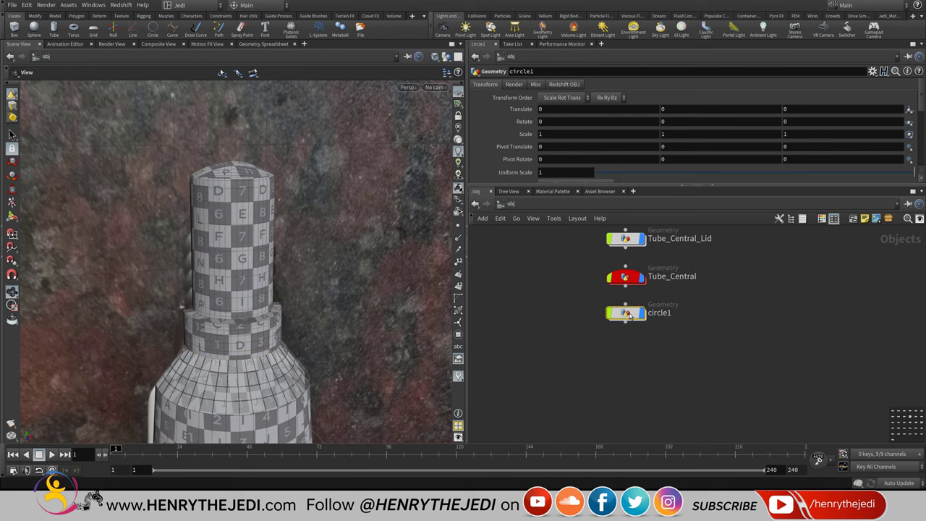
middle_click_drag(707, 306, 707, 407)
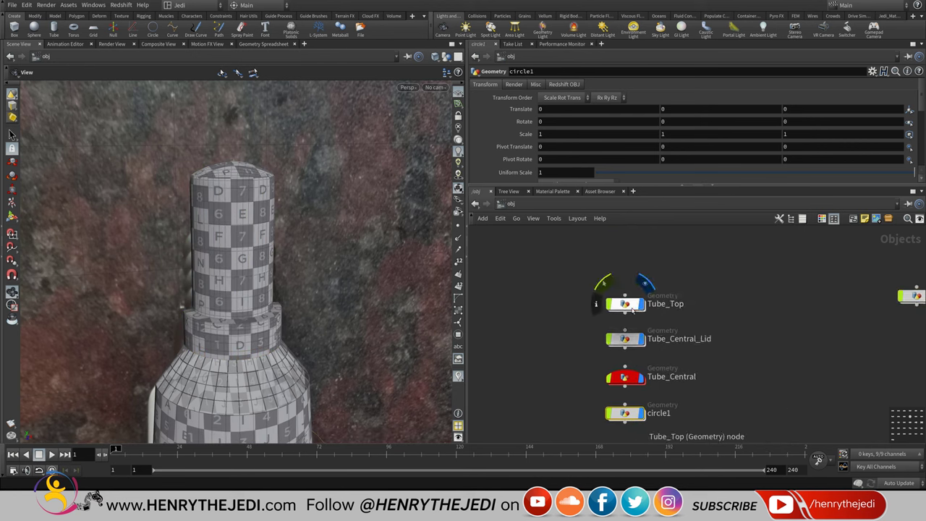
left_click_drag(633, 309, 598, 271)
left_click_drag(626, 413, 712, 268)
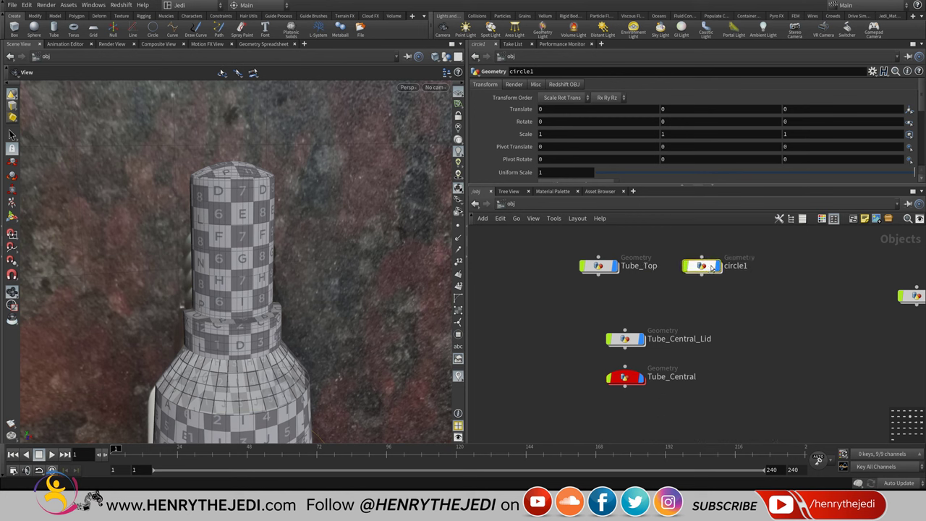
- Rename the circle object to 'Coil' and dive inside its network
double_click(752, 266)
type("Coil")
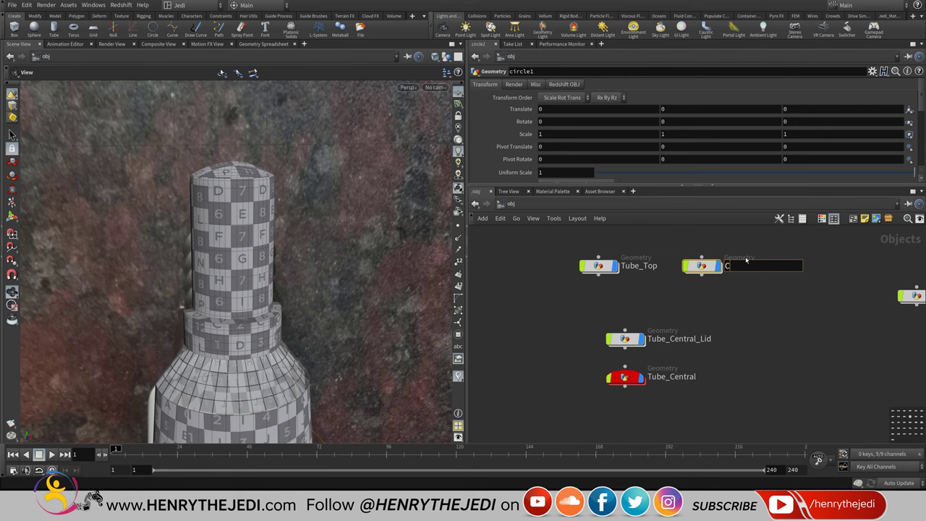
key("Return")
double_click(700, 267)
middle_click_drag(249, 328, 411, 132)
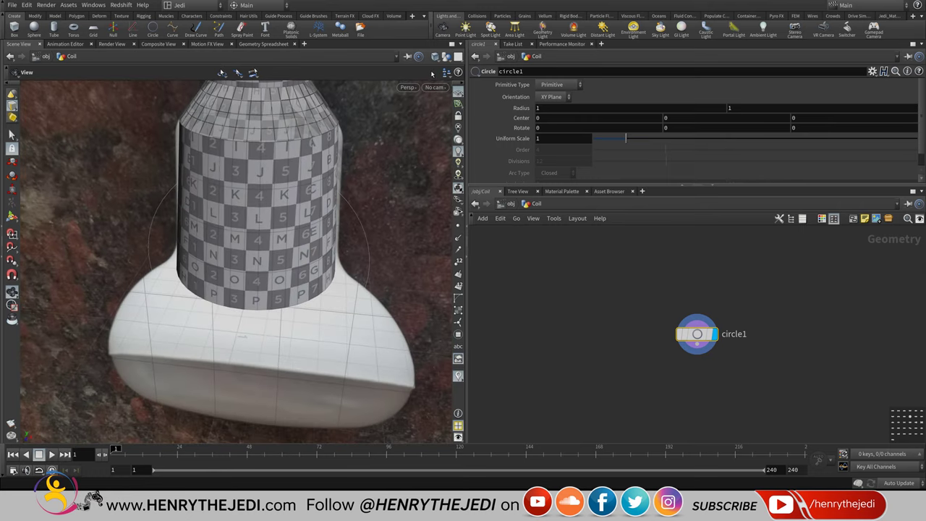
- Hide all objects except the circle and save the scene
left_click(447, 57)
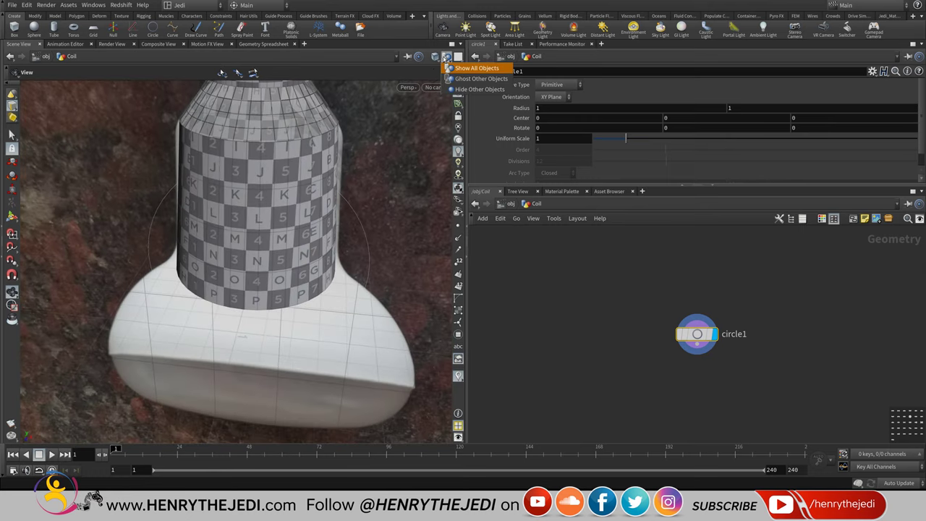
left_click(476, 89)
left_click_drag(407, 149, 277, 212)
key("ctrl+s")
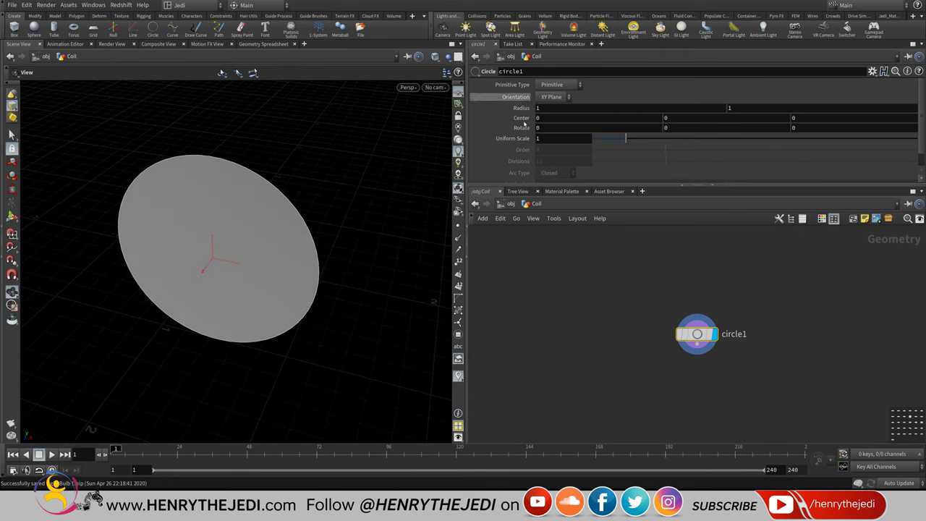
- Make circle1 a NURBS Curve with Open Arc type and show its points
left_click(575, 86)
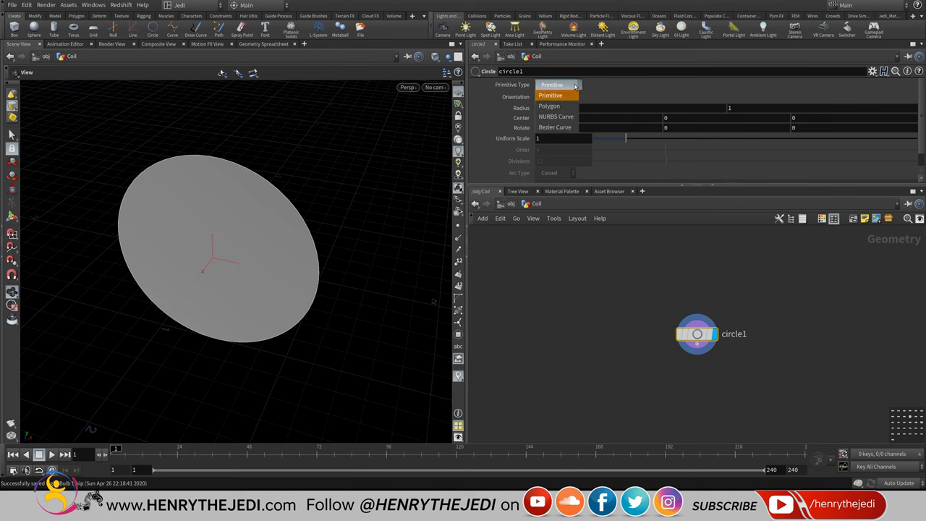
left_click(558, 117)
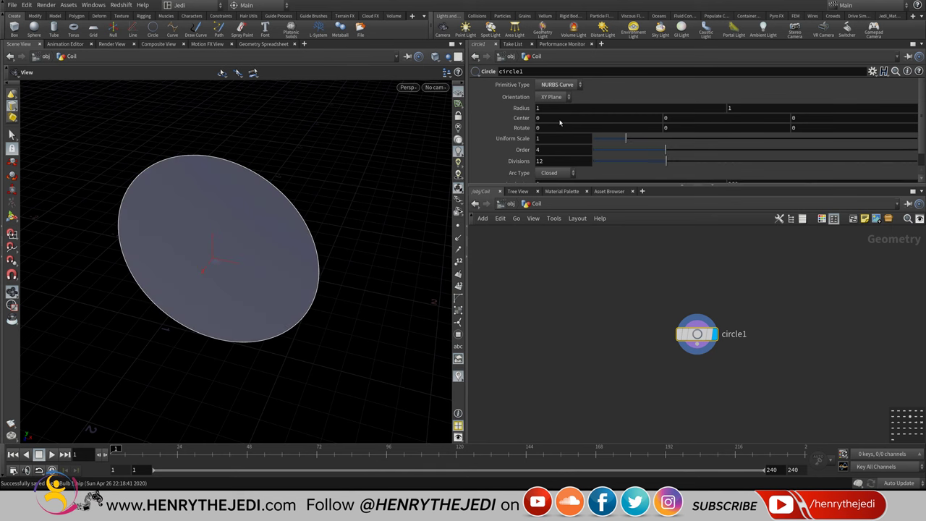
scroll(564, 120, "down", 1)
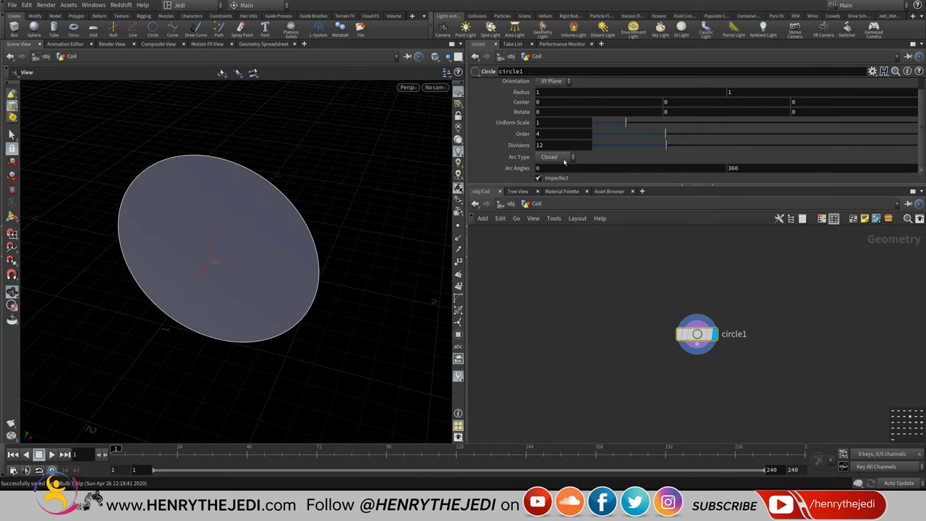
left_click(564, 158)
left_click(558, 178)
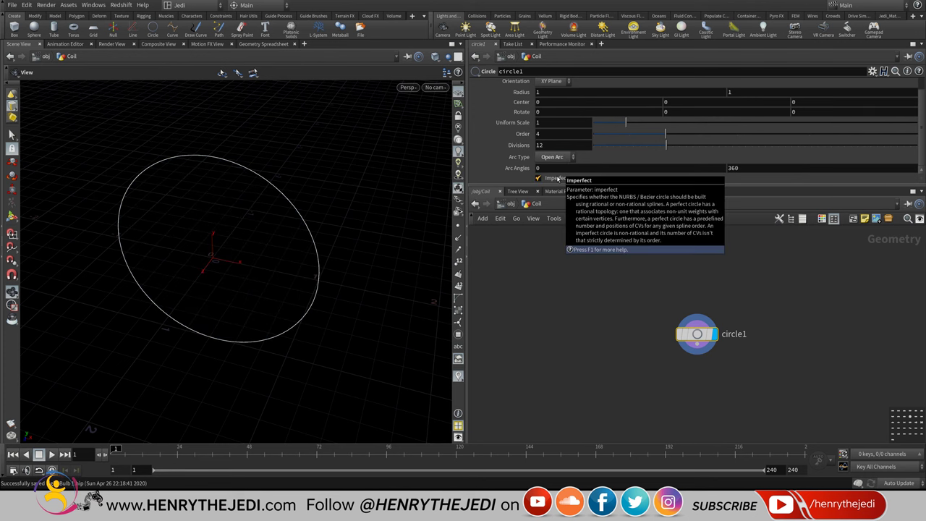
left_click(458, 227)
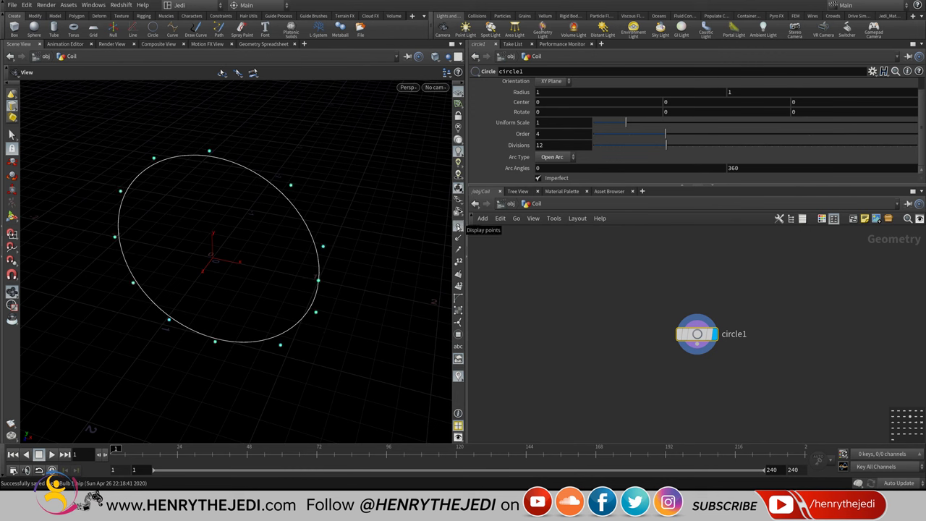
scroll(572, 117, "up", 1)
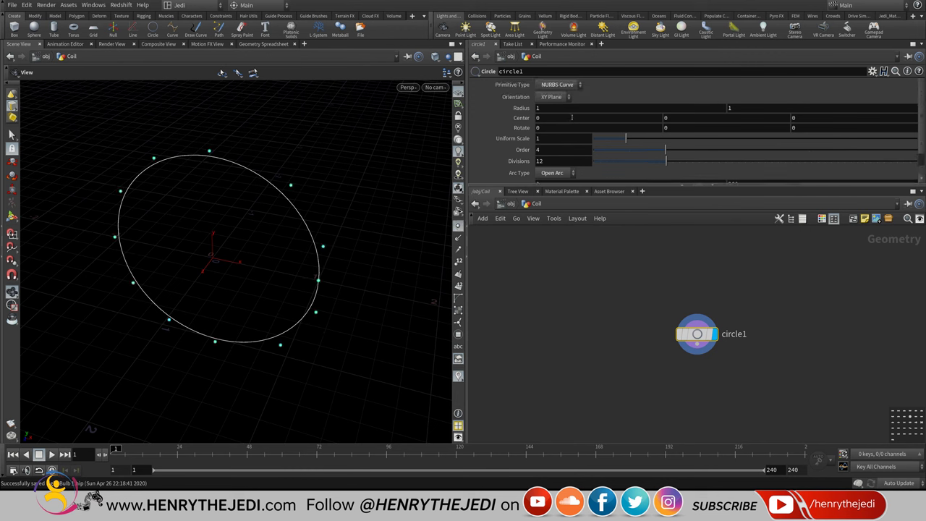
left_click_drag(234, 228, 225, 225)
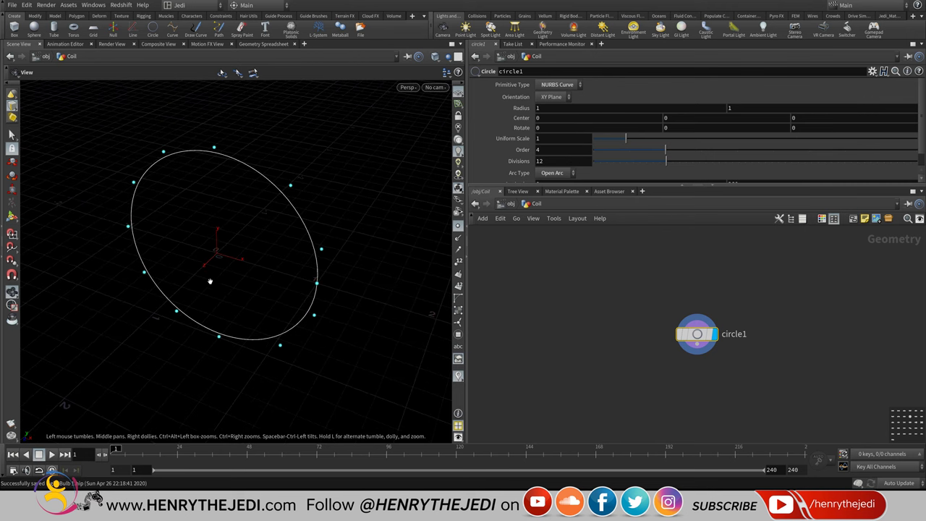
- Lay the circle flat on the ZX plane, keeping NURBS Curve as the primitive type
left_click(553, 97)
left_click(551, 118)
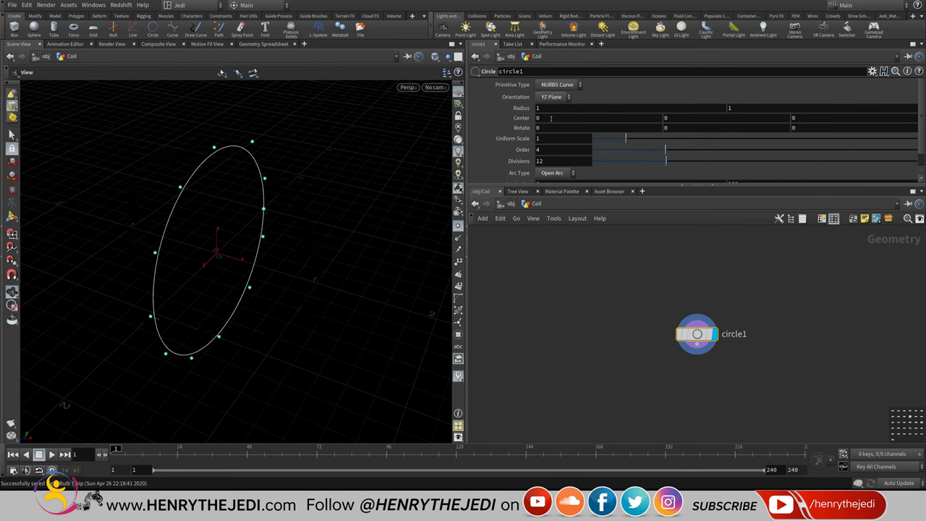
left_click(554, 97)
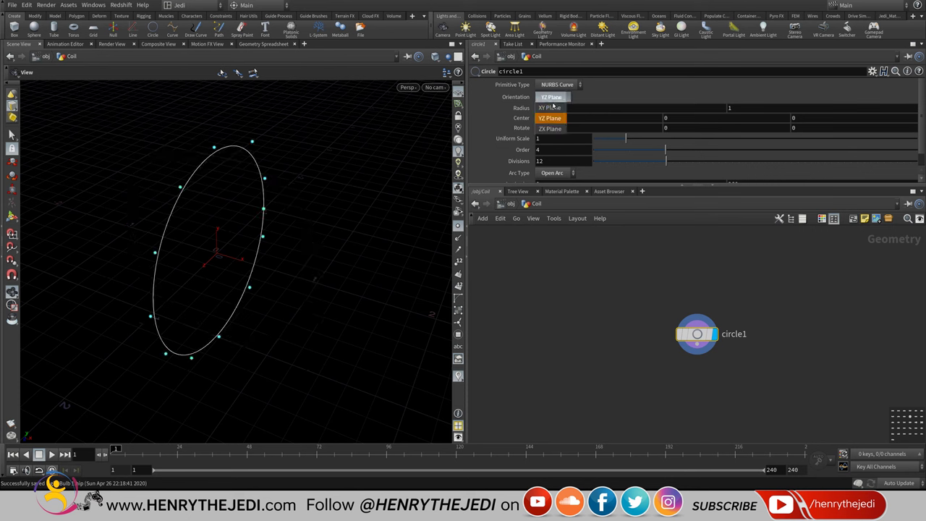
left_click(551, 128)
left_click(553, 88)
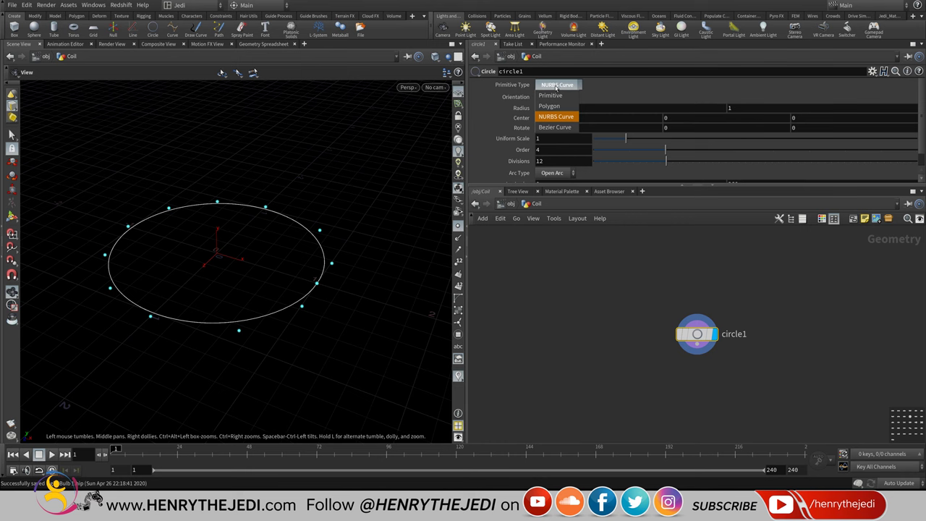
left_click(554, 94)
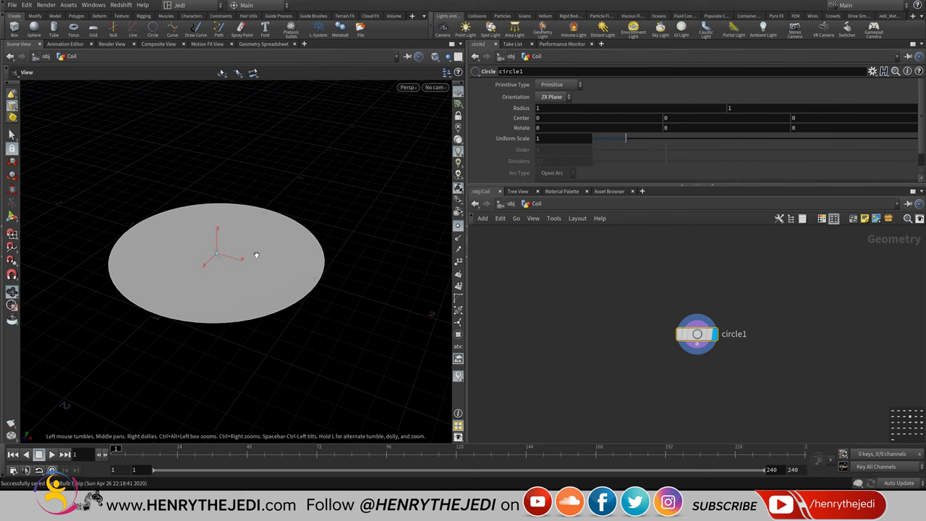
scroll(283, 248, "up", 4)
scroll(240, 254, "up", 3)
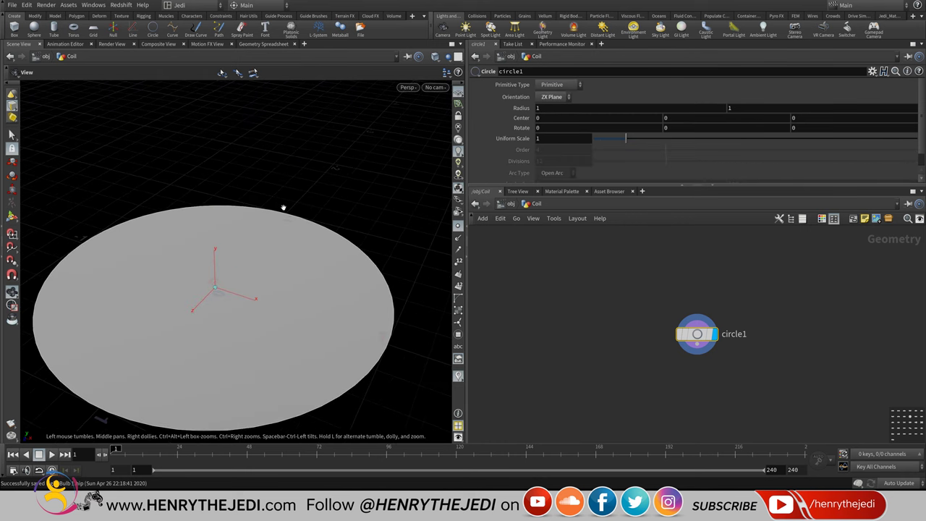
left_click(554, 86)
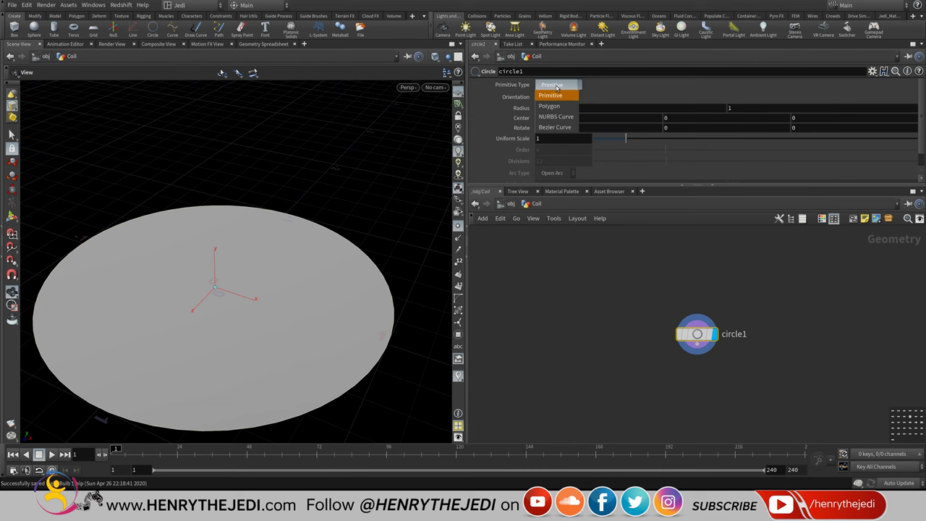
left_click(554, 118)
left_click_drag(381, 236, 312, 217)
scroll(855, 143, "down", 1)
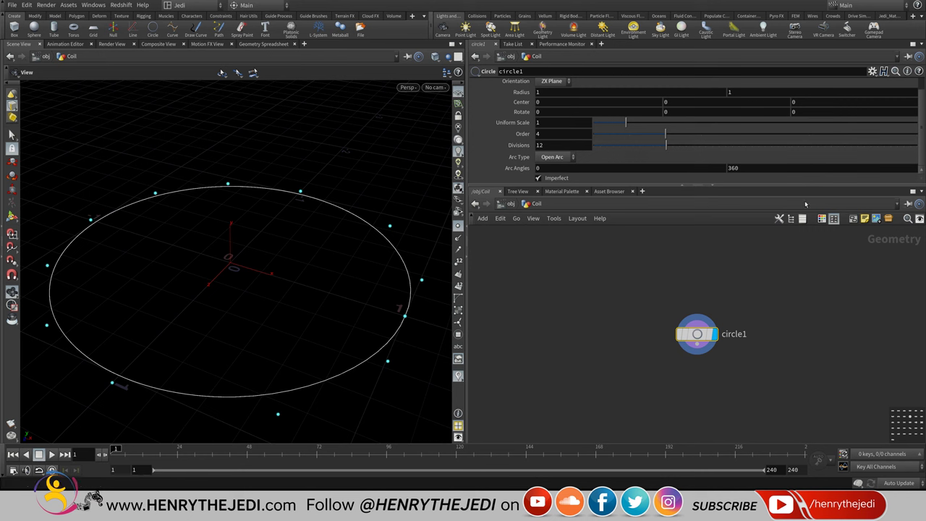
- Set the arc's end angle to 360, then switch to Paint
middle_click_drag(750, 168, 800, 200)
left_click(809, 169)
type("360")
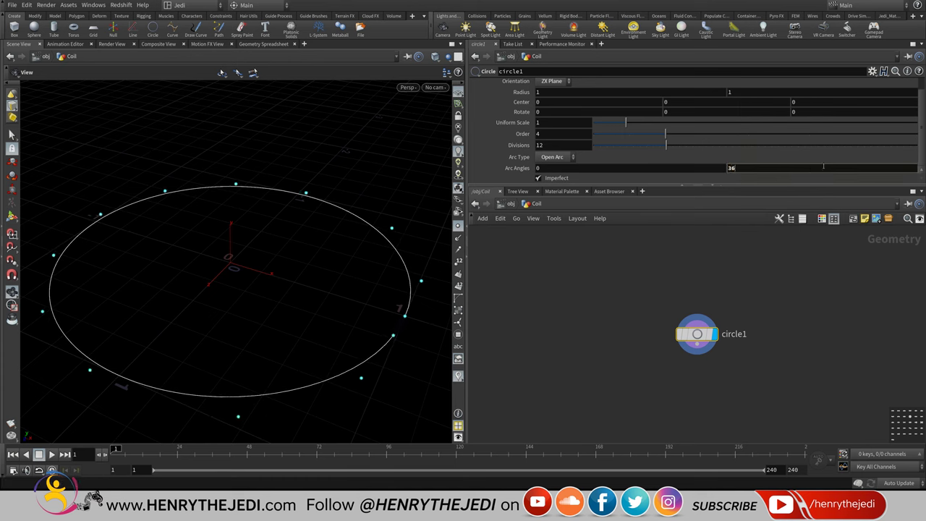
key("Return")
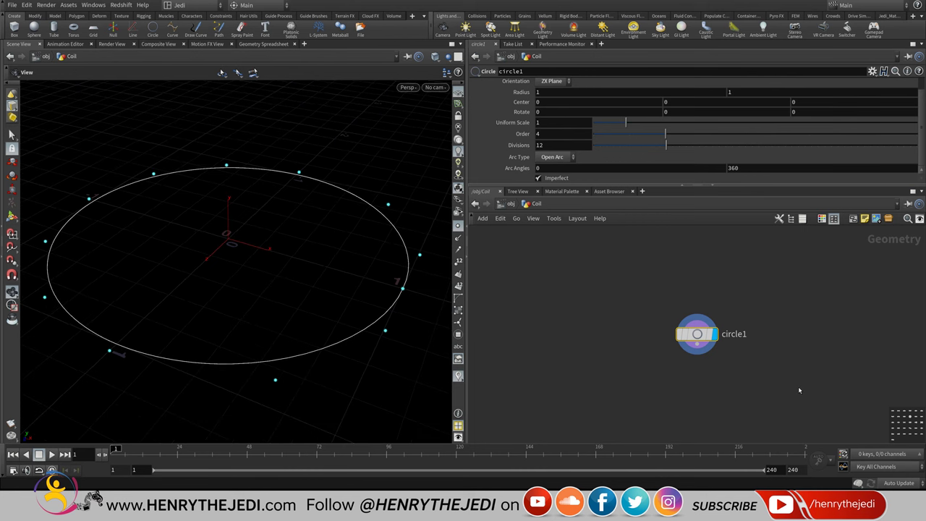
left_click(450, 455)
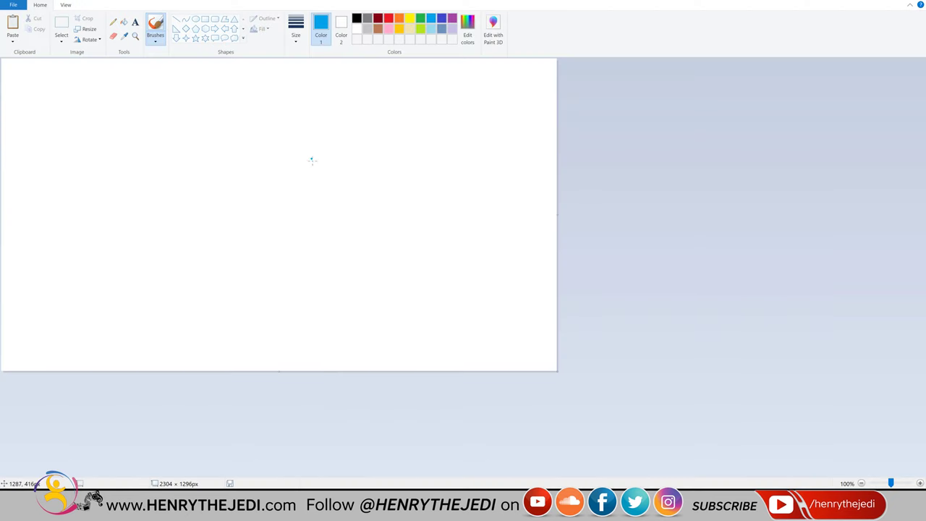
- Sketch the circle as a blue oval, number points 0 to 4, and draw two vertical lines
mouse_move(220, 159)
left_mouse_down()
mouse_move(156, 168)
mouse_move(83, 223)
mouse_move(237, 268)
mouse_move(336, 235)
mouse_move(298, 188)
mouse_move(177, 157)
left_mouse_up()
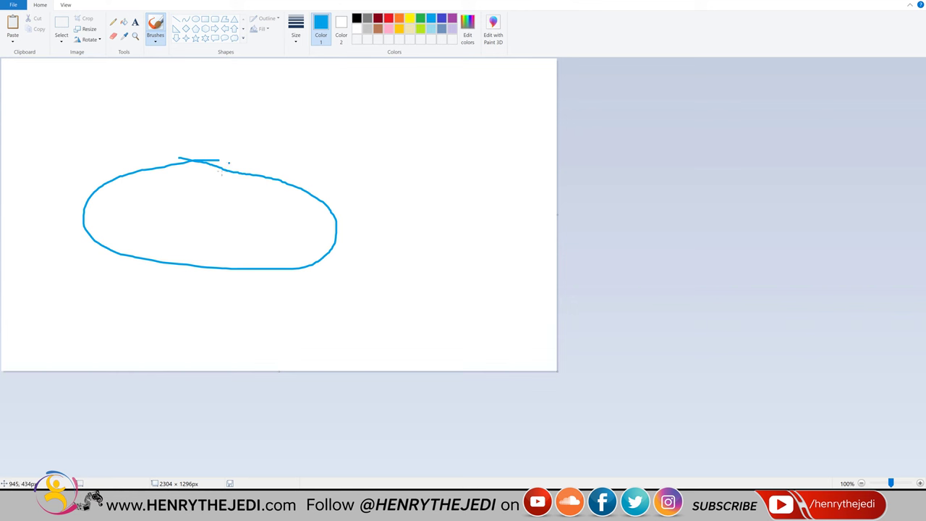
mouse_move(190, 155)
left_mouse_down()
mouse_move(204, 141)
mouse_move(197, 154)
left_mouse_up()
mouse_move(92, 167)
left_mouse_down()
mouse_move(106, 148)
mouse_move(113, 171)
left_mouse_up()
mouse_move(107, 262)
left_mouse_down()
mouse_move(99, 292)
mouse_move(102, 279)
mouse_move(131, 284)
left_mouse_up()
mouse_move(274, 279)
left_mouse_down()
mouse_move(309, 281)
mouse_move(297, 293)
mouse_move(307, 303)
mouse_move(278, 309)
left_mouse_up()
mouse_move(338, 185)
left_mouse_down()
mouse_move(344, 208)
mouse_move(385, 208)
mouse_move(368, 230)
left_mouse_up()
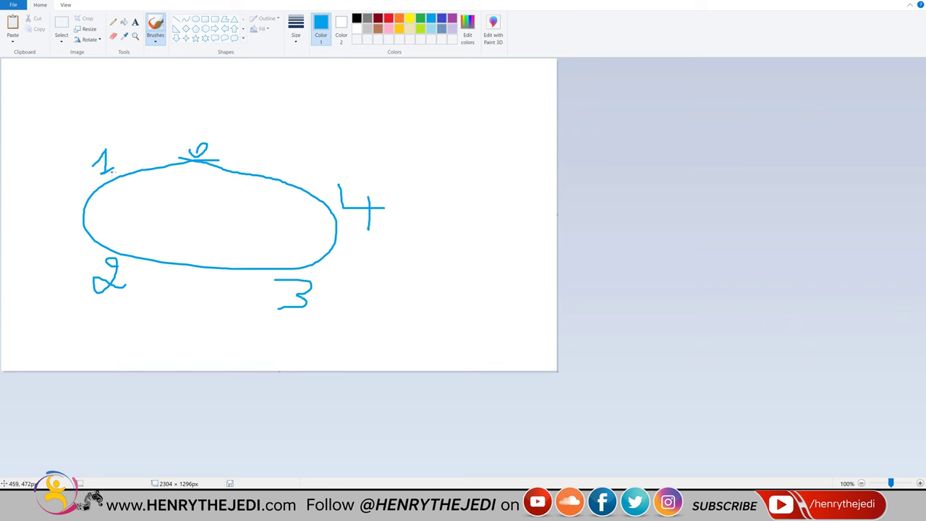
mouse_move(128, 247)
left_mouse_down()
mouse_move(134, 197)
mouse_move(143, 216)
left_mouse_up()
mouse_move(283, 262)
left_mouse_down()
mouse_move(287, 171)
mouse_move(297, 155)
mouse_move(302, 181)
mouse_move(352, 153)
mouse_move(351, 74)
mouse_move(373, 95)
left_mouse_up()
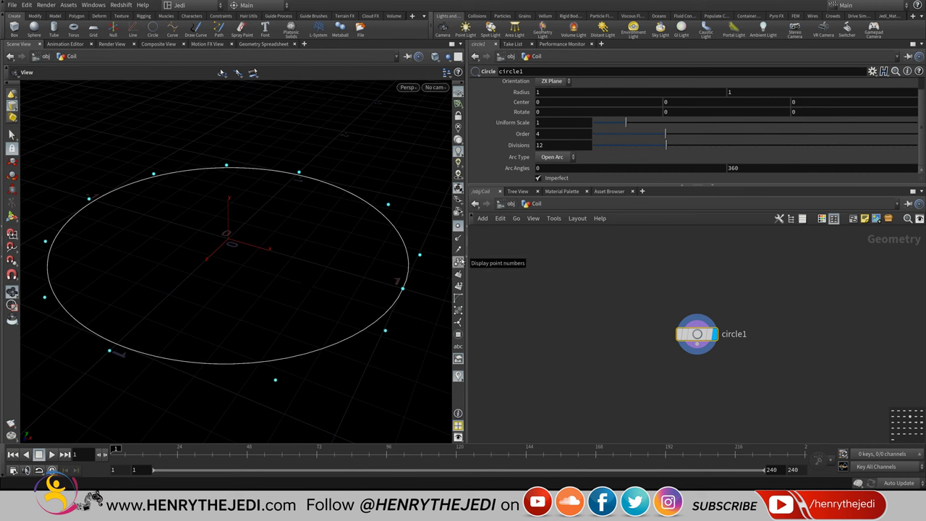
- Display point numbers on the circle and tumble the view toward the horizon to read them
left_click(458, 262)
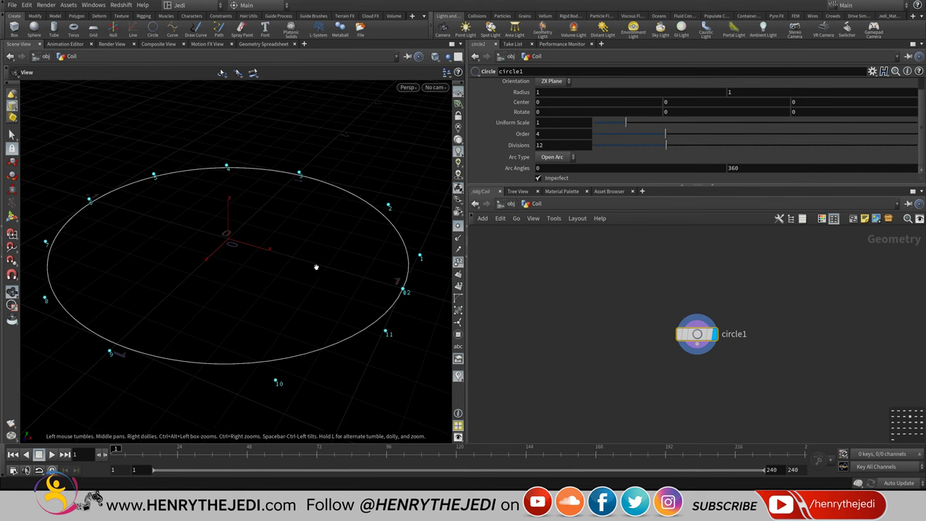
left_click_drag(285, 270, 314, 264)
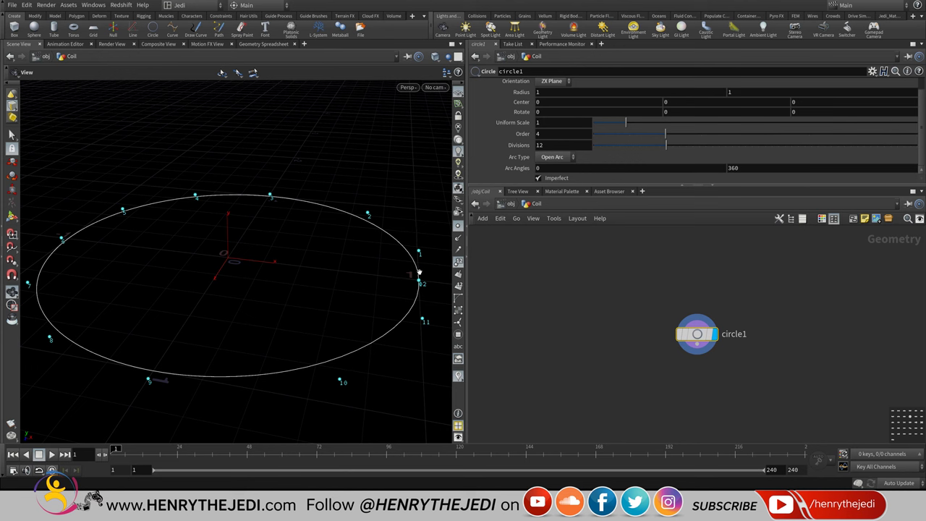
left_click_drag(368, 358, 361, 278)
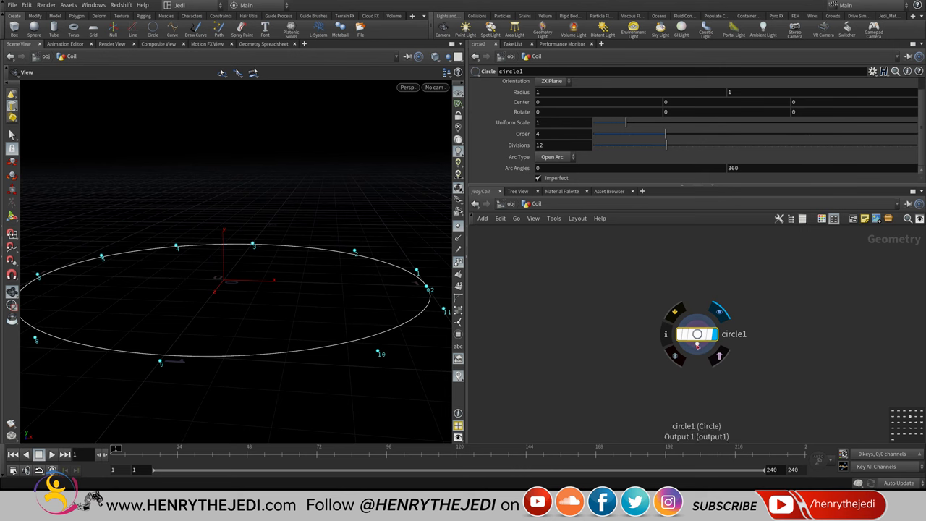
key("Tab")
- Add an Attribute Expression node under circle1 and display its result
mouse_move(730, 92)
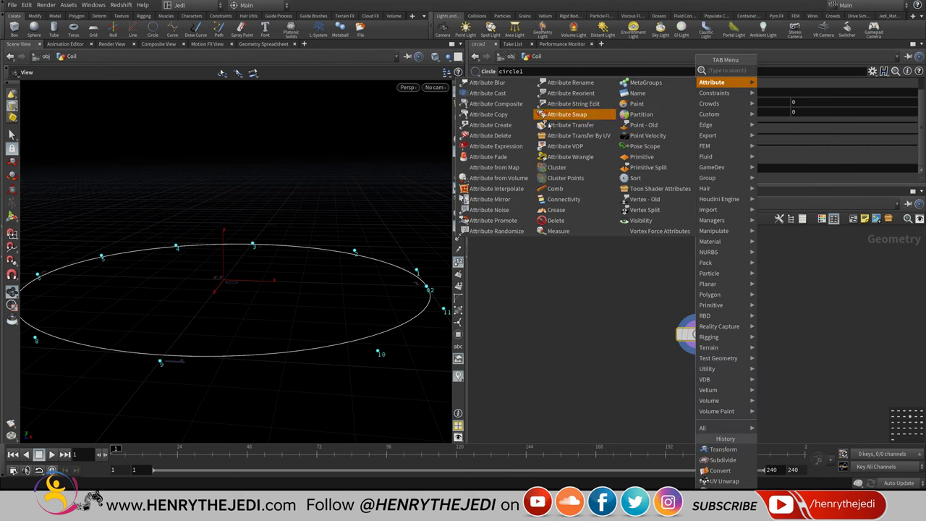
left_click(505, 149)
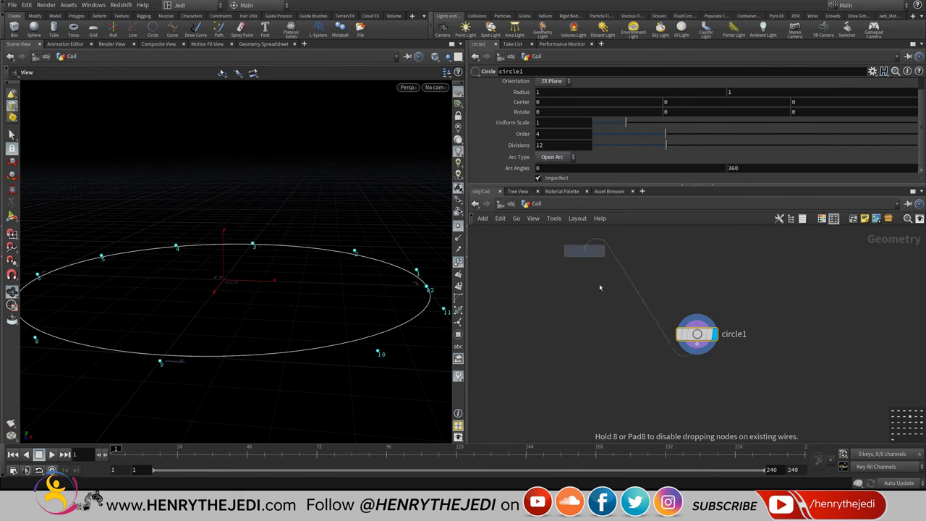
left_click(699, 374)
left_click(714, 375)
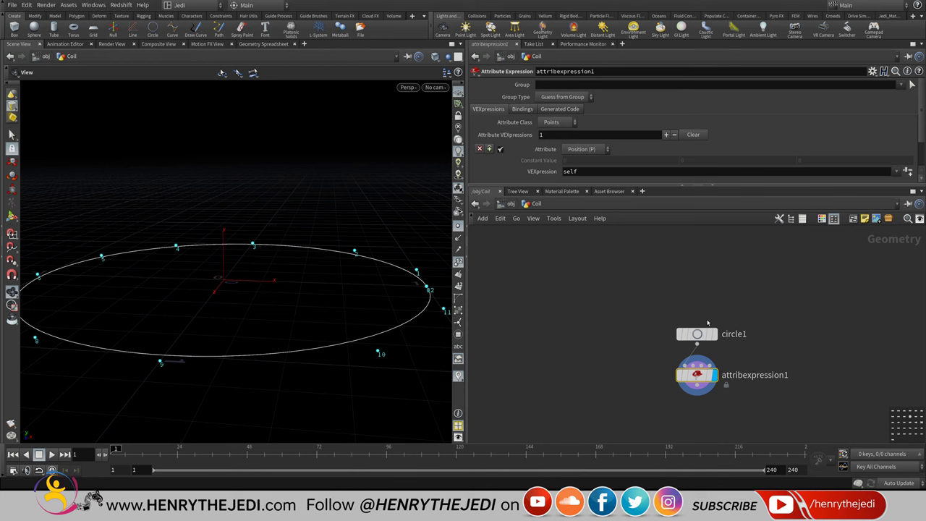
- Keep Points and Position (P) as targets, and extend the VEXpression to 'self+'
scroll(693, 106, "down", 1)
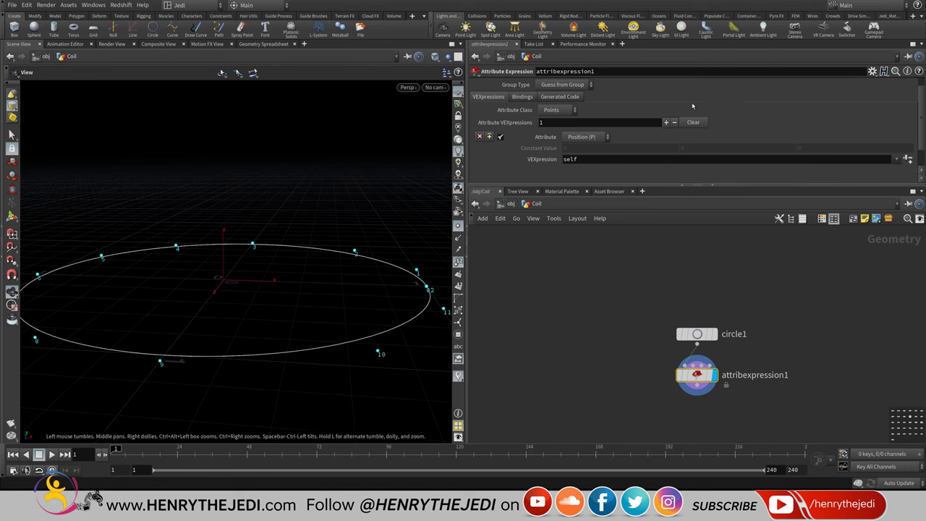
left_click(568, 112)
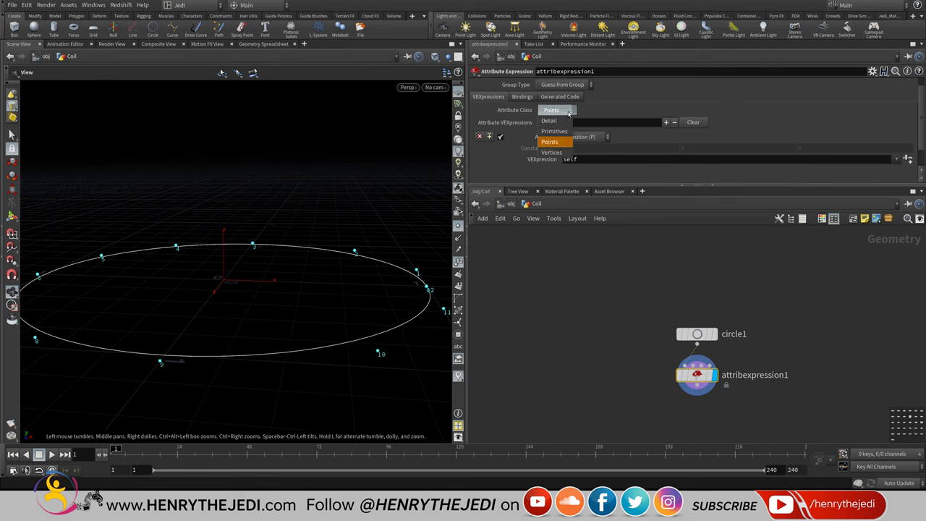
left_click(549, 142)
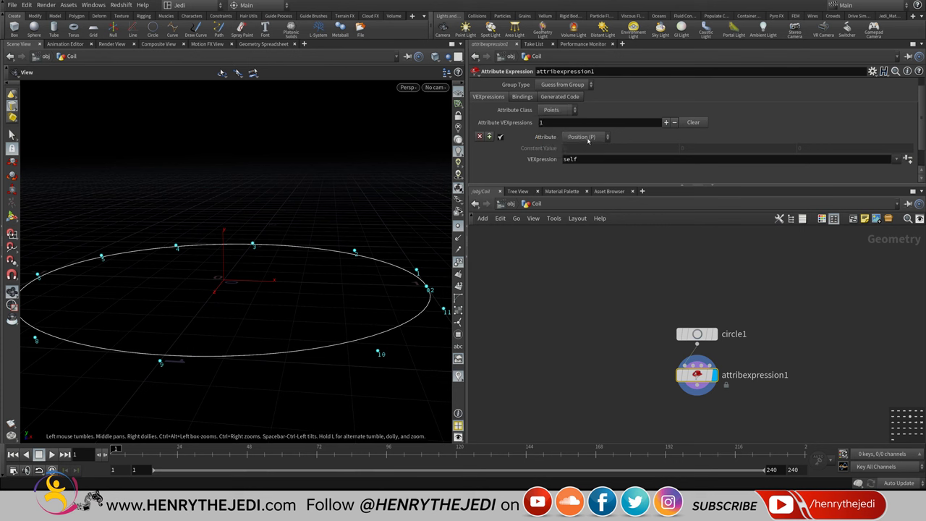
left_click(588, 140)
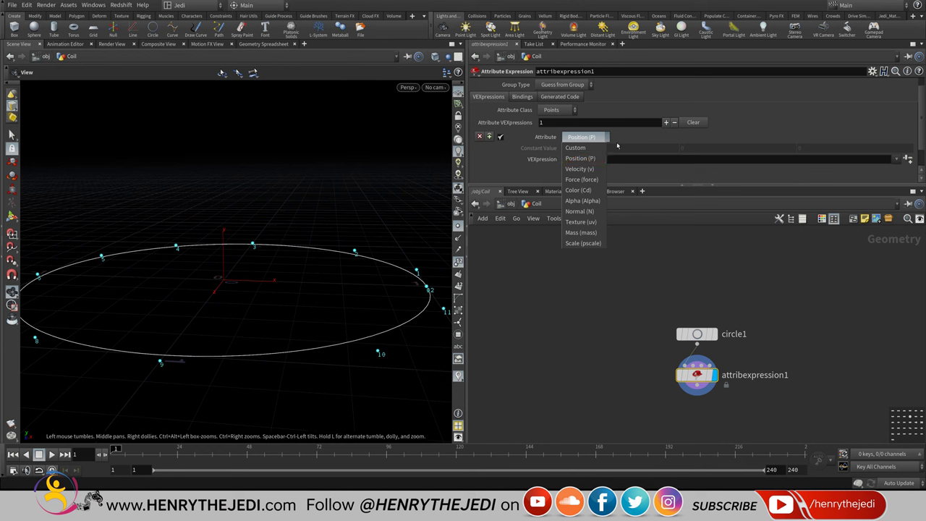
left_click(769, 120)
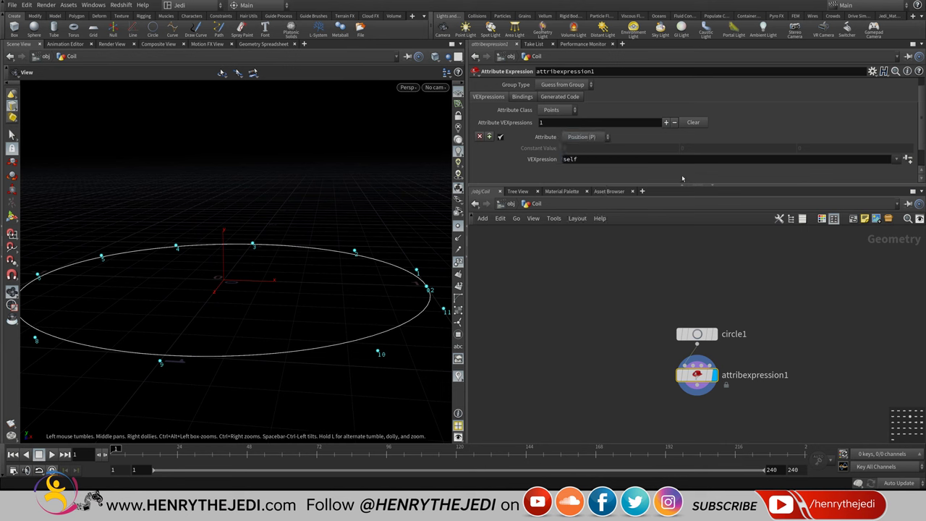
double_click(590, 160)
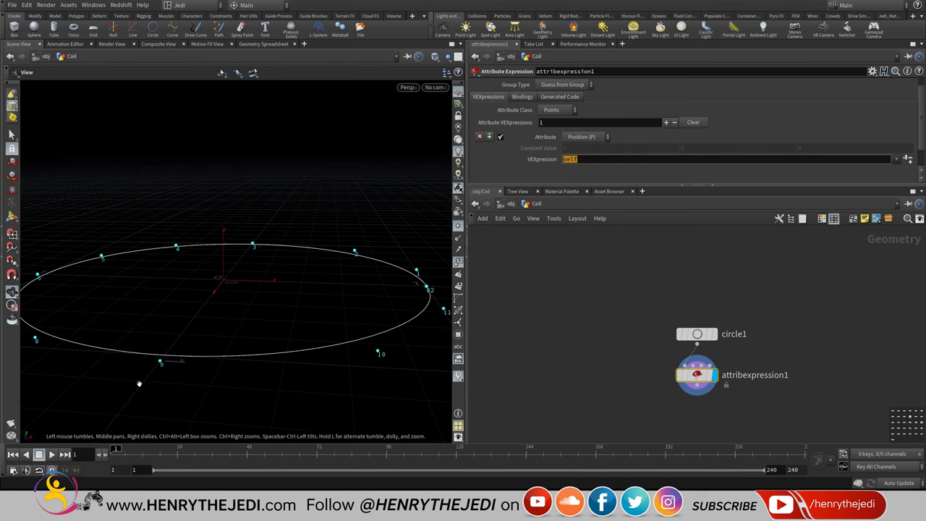
left_click(587, 158)
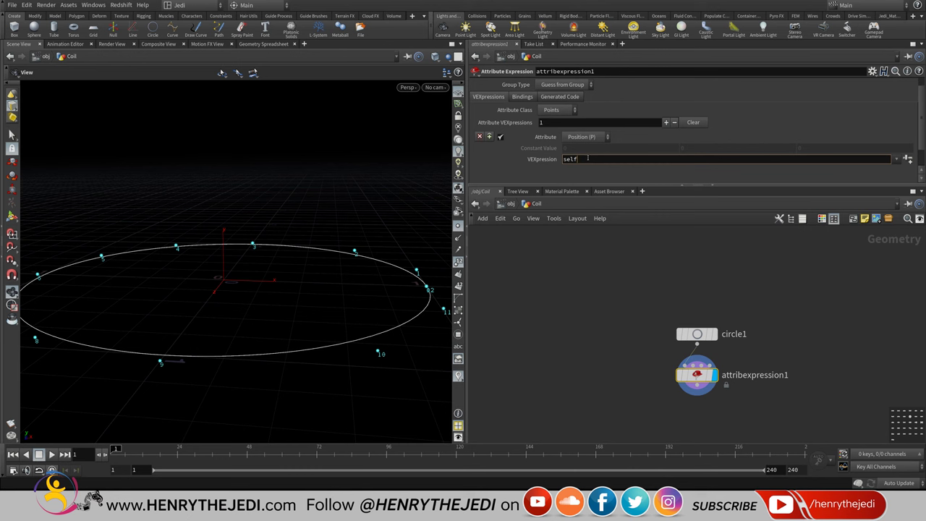
type("+")
mouse_move(576, 463)
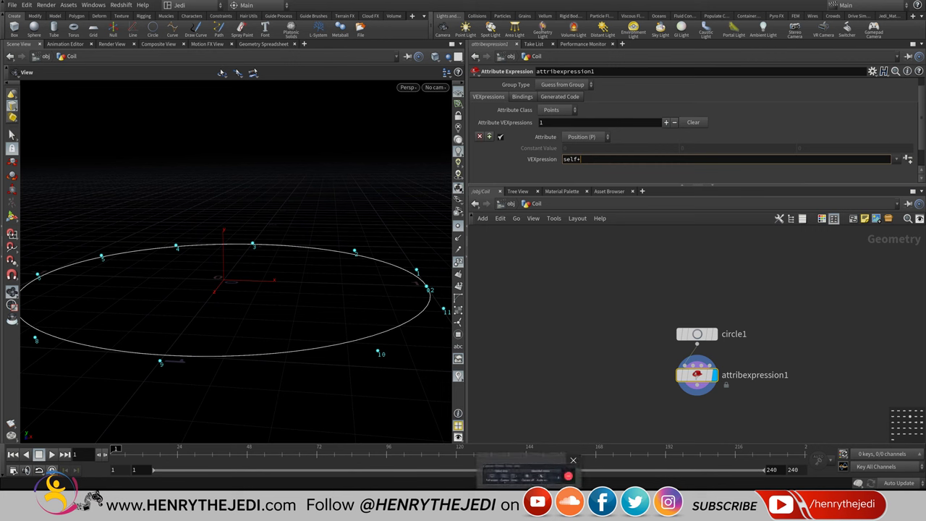
- Complete the VEXpression as self+set(0, 0, 0) and begin adjusting its Y value
right_click(526, 509)
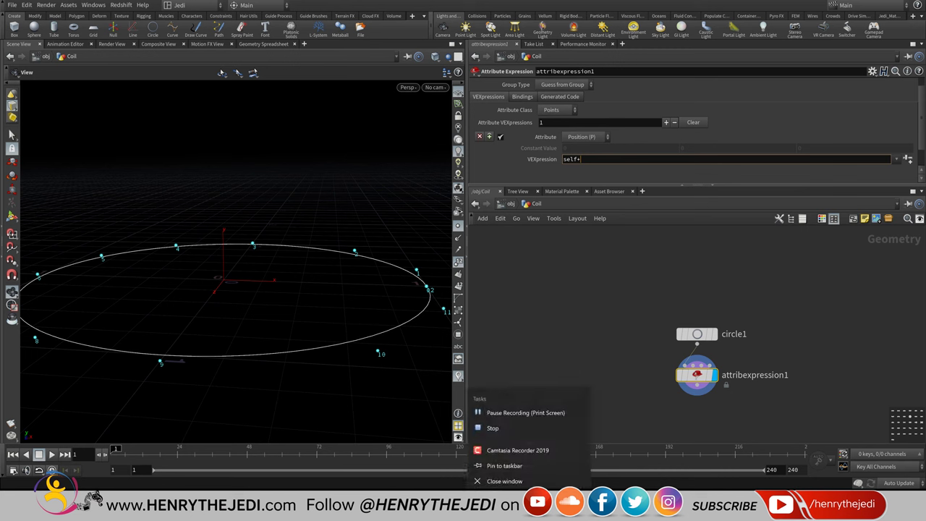
left_click(526, 410)
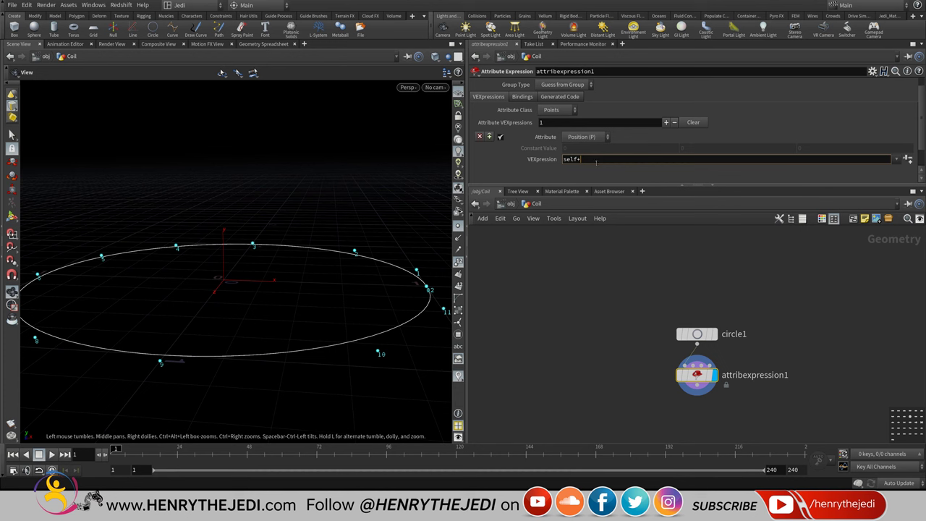
type("set()")
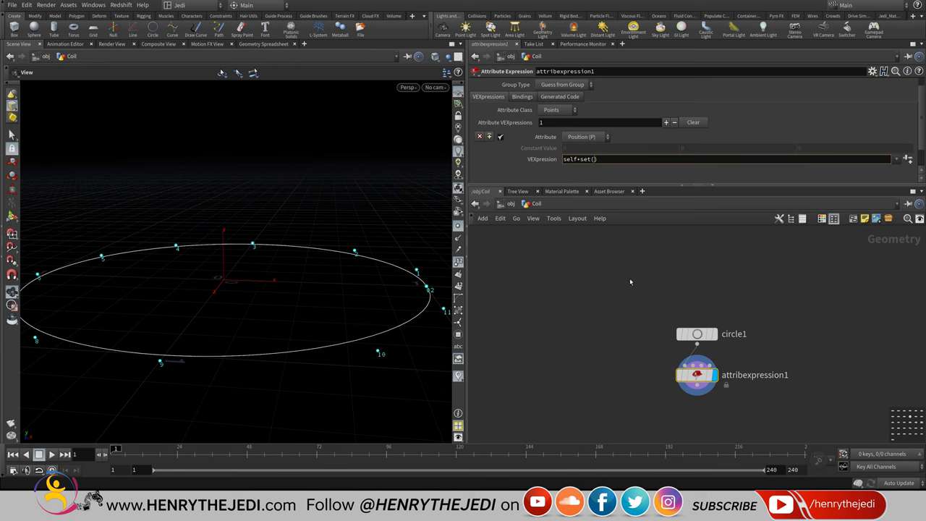
type("0,")
type("0, 0")
key("Return")
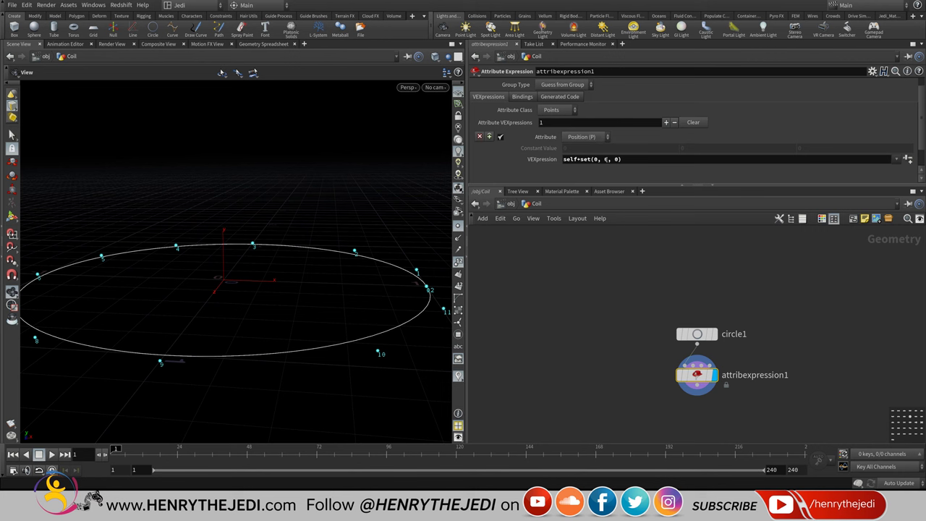
mouse_move(605, 159)
middle_mouse_down()
mouse_move(629, 157)
mouse_move(601, 158)
middle_mouse_up()
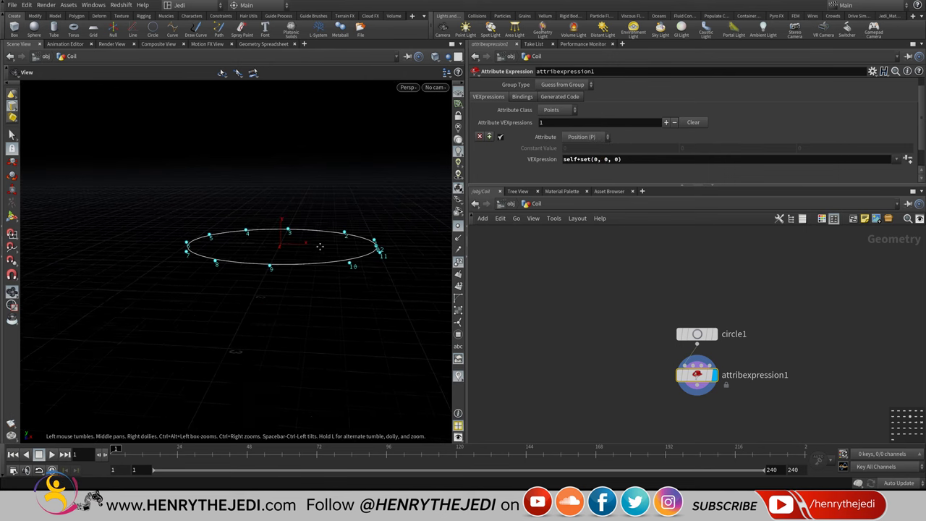
- Try Y offsets of 0.6 and then -0.6 in the set() call
mouse_move(606, 160)
middle_mouse_down()
mouse_move(578, 169)
mouse_move(604, 158)
middle_mouse_up()
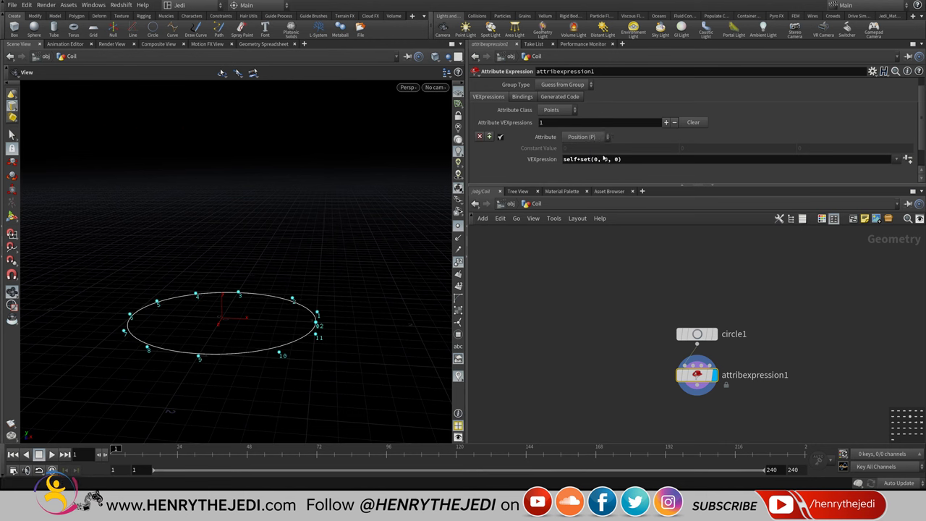
left_click(604, 161)
type(".6")
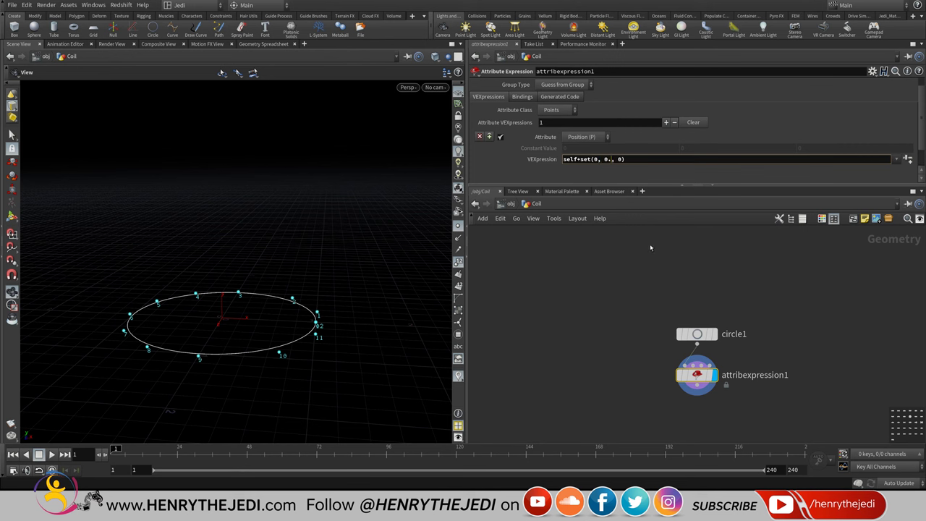
key("Return")
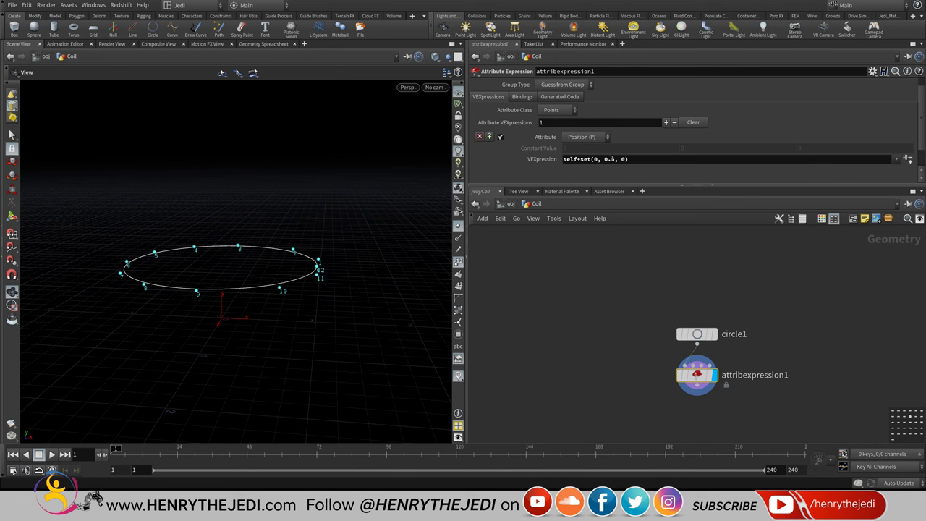
left_click(605, 159)
type("-")
key("Return")
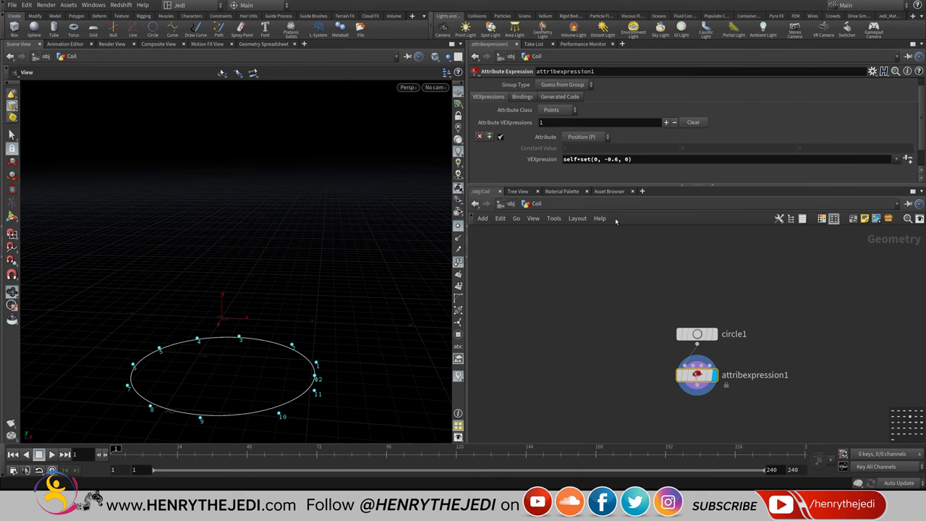
- Replace the Y offset with (ptnum*0.1) and commit the expression
left_click_drag(317, 399, 379, 311)
left_click_drag(605, 160, 619, 159)
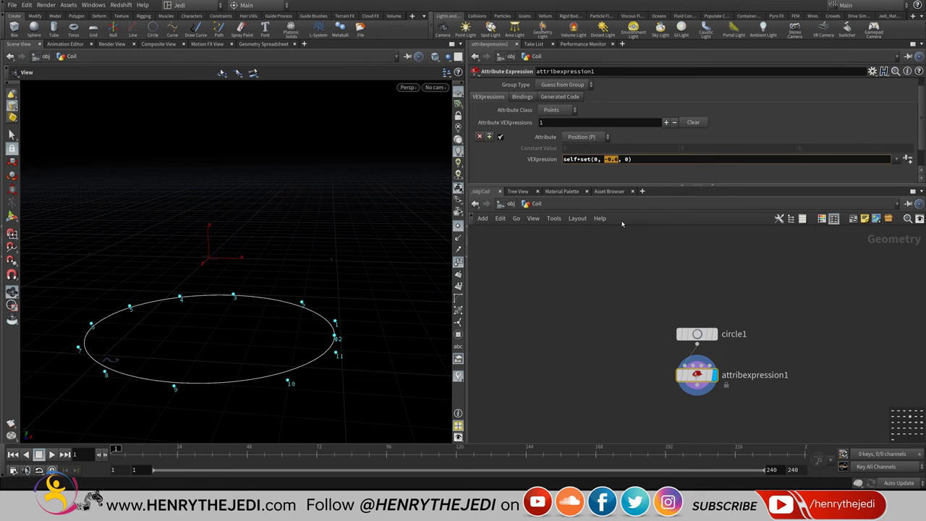
type("()")
type("ptnum")
type("*")
type("0.1")
key("Return")
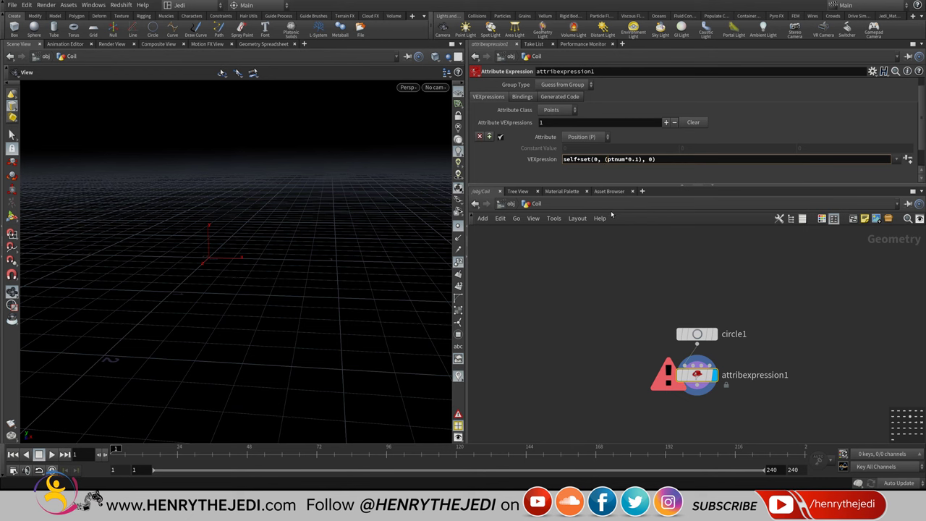
type("@")
key("Return")
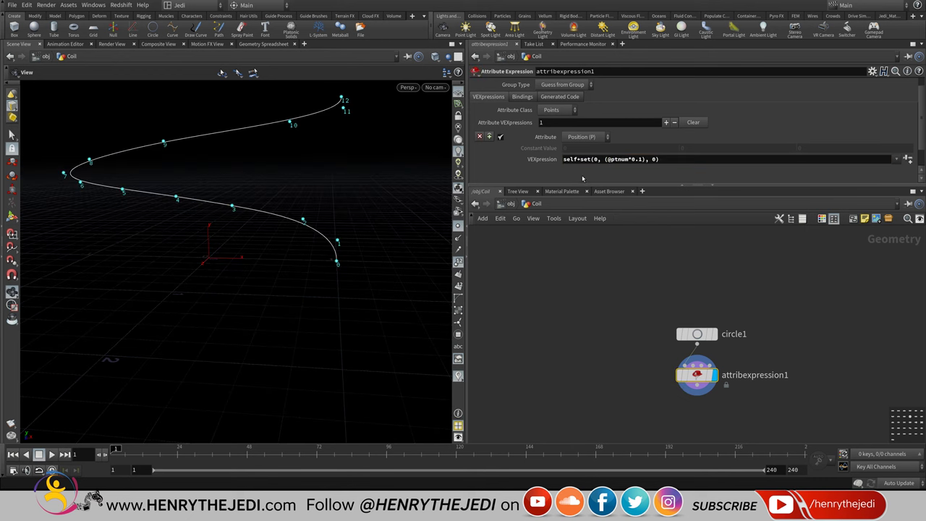
left_click_drag(384, 225, 351, 303)
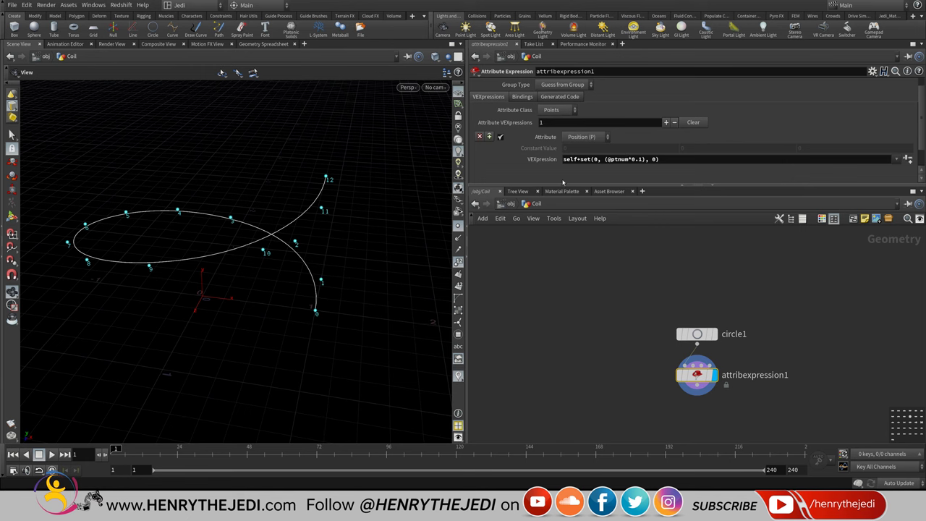
mouse_move(299, 268)
left_mouse_down()
mouse_move(310, 244)
mouse_move(310, 257)
left_mouse_up()
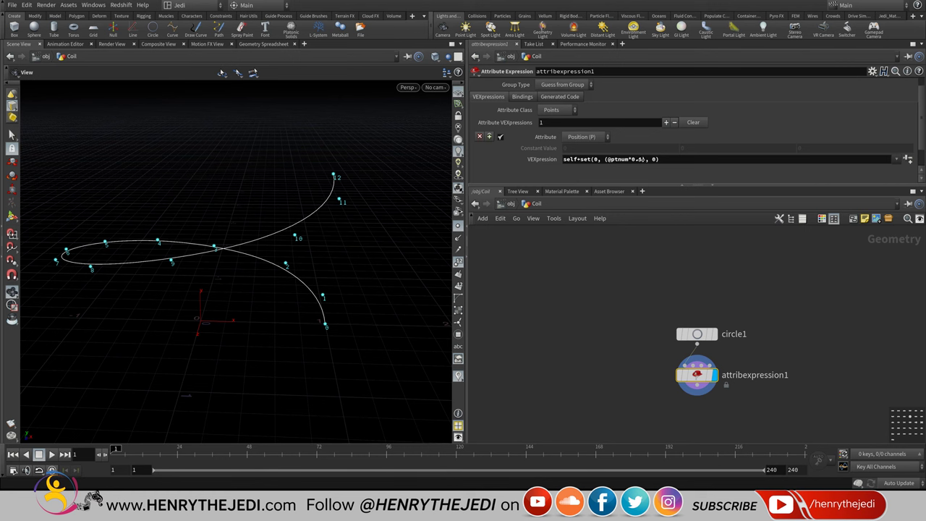
- Drag the multiplier up from 0.1 through 0.2 and settle it at 0.35
middle_click_drag(641, 159, 640, 159)
mouse_move(640, 160)
middle_mouse_down()
mouse_move(654, 159)
mouse_move(615, 168)
mouse_move(644, 169)
mouse_move(642, 160)
middle_mouse_up()
left_click_drag(353, 232, 289, 267)
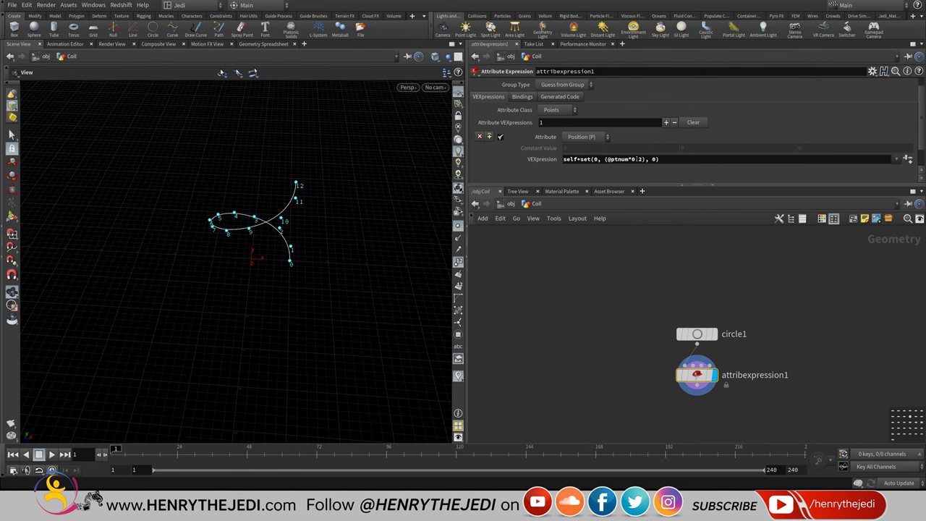
middle_click_drag(637, 159, 783, 187)
left_click_drag(269, 211, 259, 254)
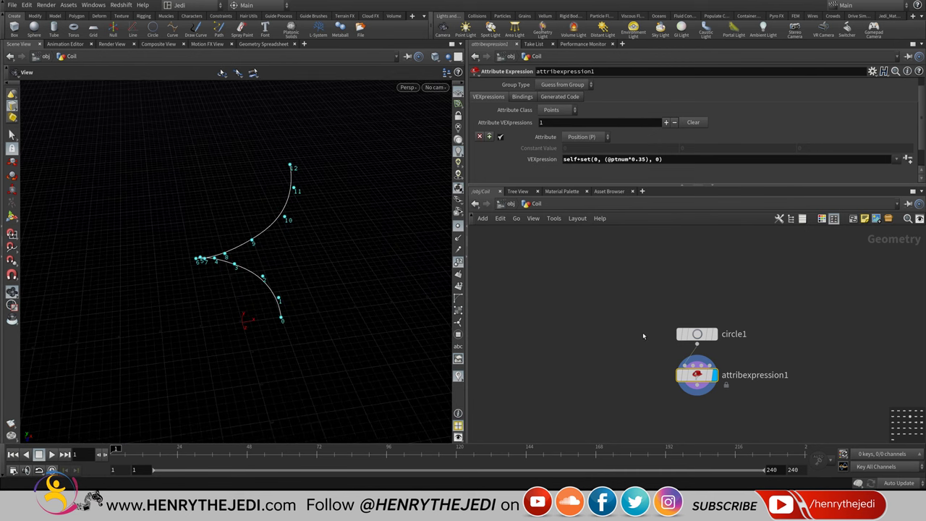
left_click(699, 334)
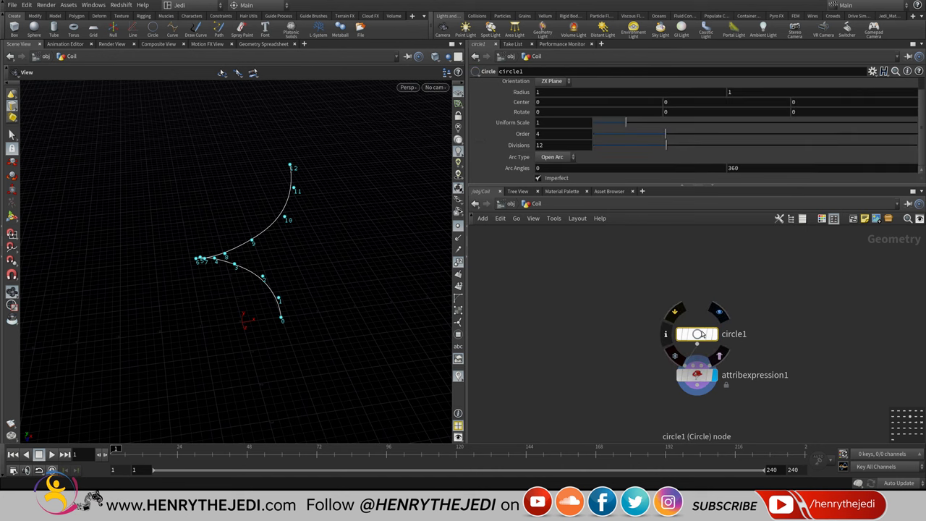
middle_click_drag(752, 165, 152, 103)
left_click_drag(308, 222, 289, 206)
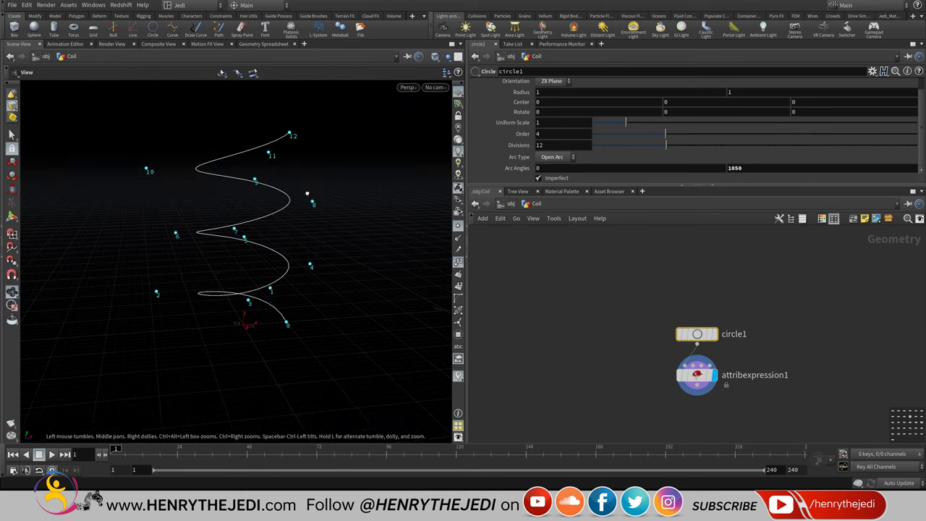
mouse_move(764, 168)
middle_mouse_down()
mouse_move(753, 168)
mouse_move(752, 130)
mouse_move(839, 131)
mouse_move(889, 168)
mouse_move(781, 168)
middle_mouse_up()
left_click(782, 168)
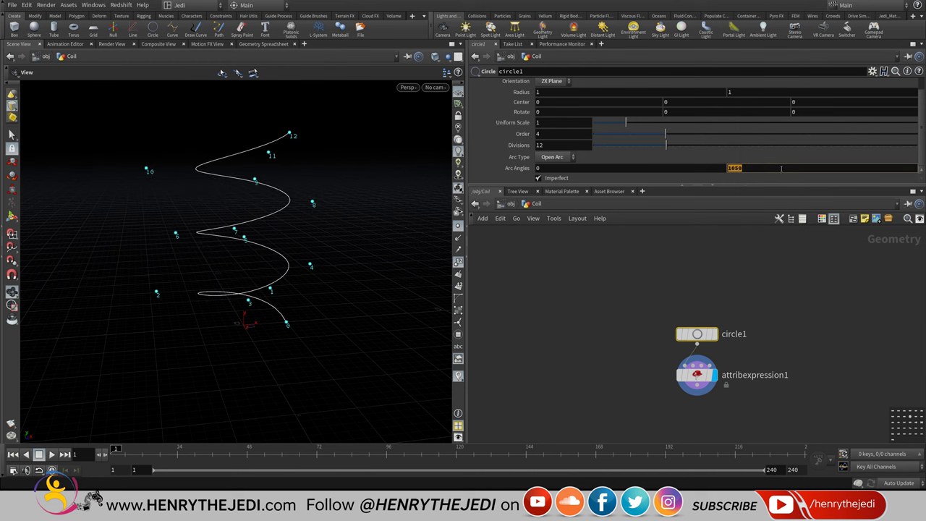
type("360")
key("Return")
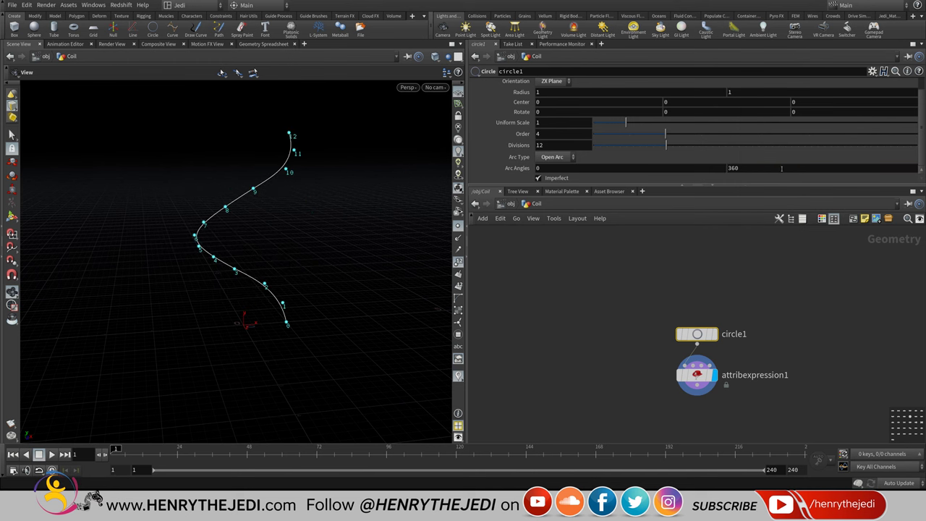
left_click_drag(393, 260, 280, 265, "alt")
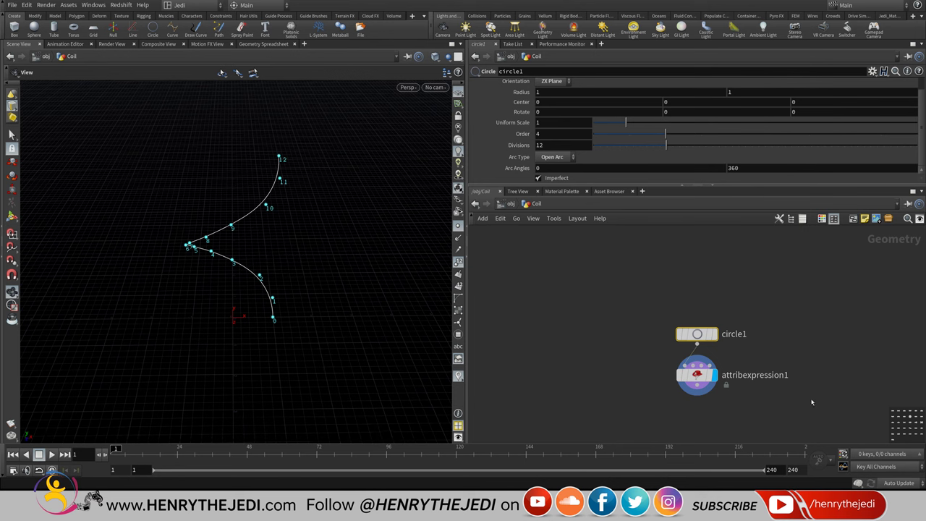
left_click(697, 374)
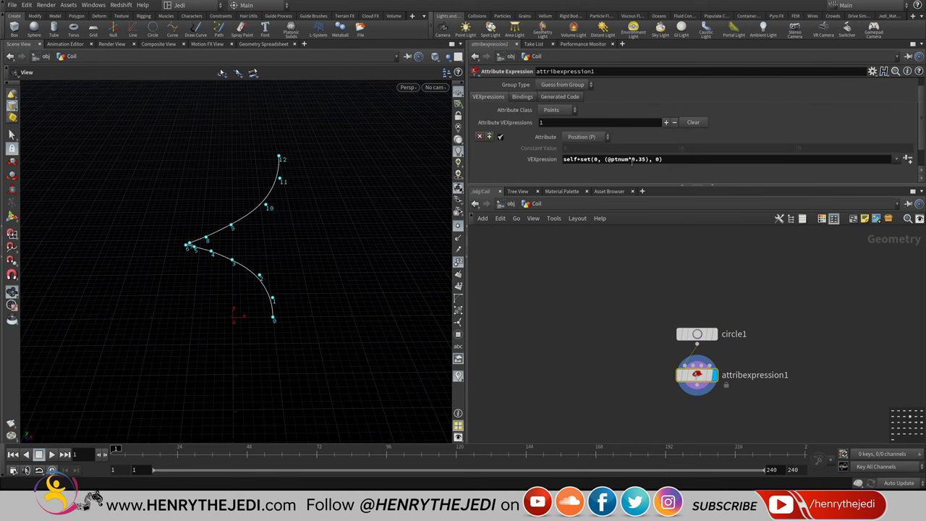
- Change the multiplier to 0.01, frame the circle, and save the scene
double_click(642, 159)
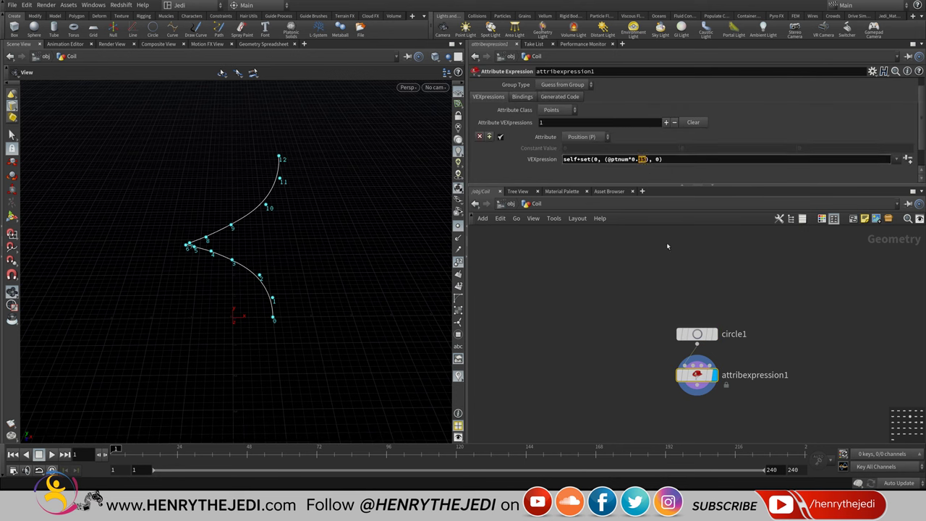
type("01")
key("Return")
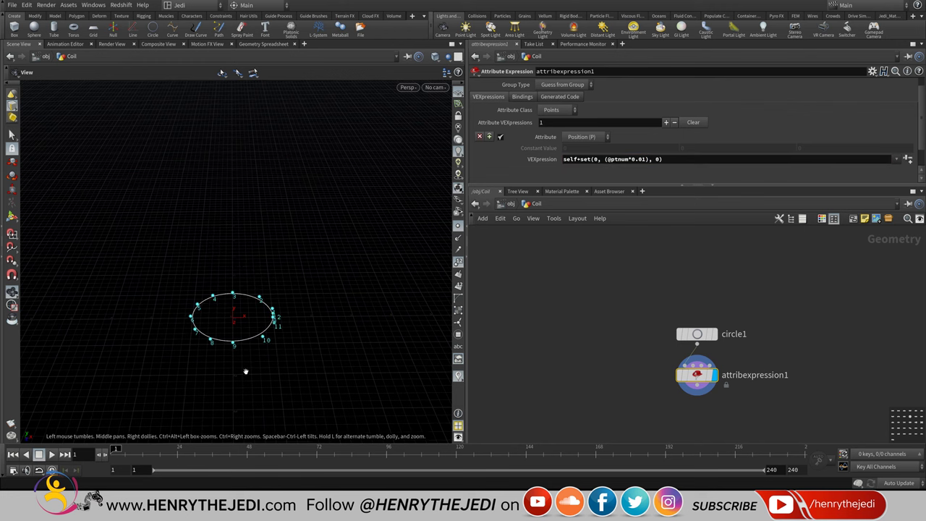
left_click_drag(248, 382, 249, 295)
key("f")
mouse_move(310, 299)
left_mouse_down()
mouse_move(292, 256)
mouse_move(308, 292)
left_mouse_up()
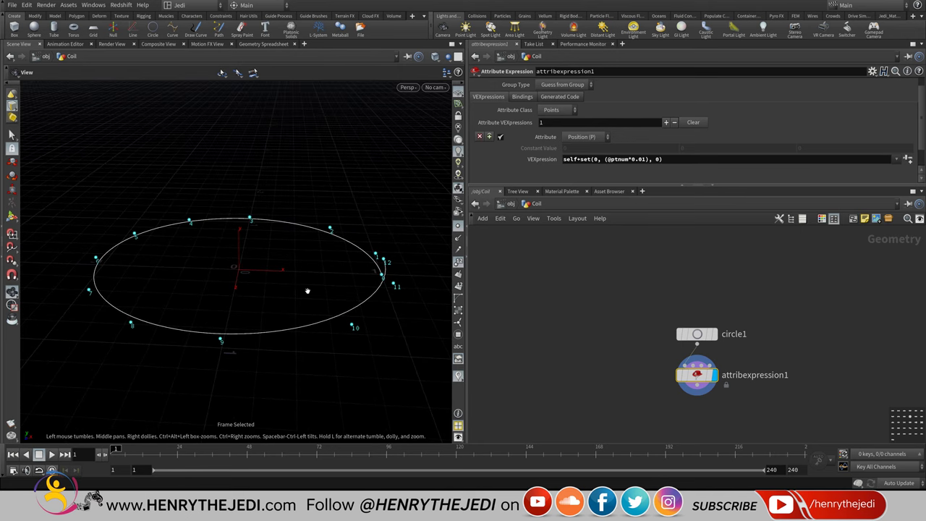
key("ctrl+s")
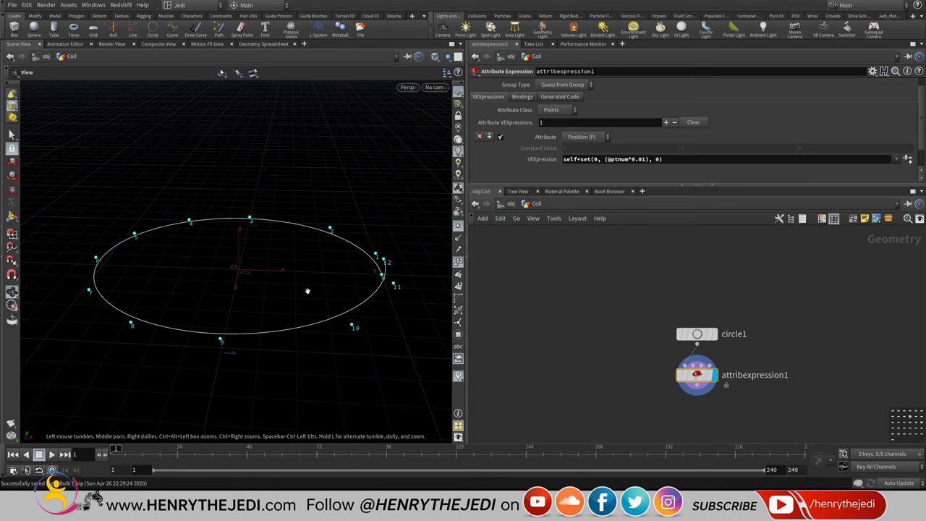
- Walk through the expression's terms, then set the multiplier to 0.04
left_click(708, 160)
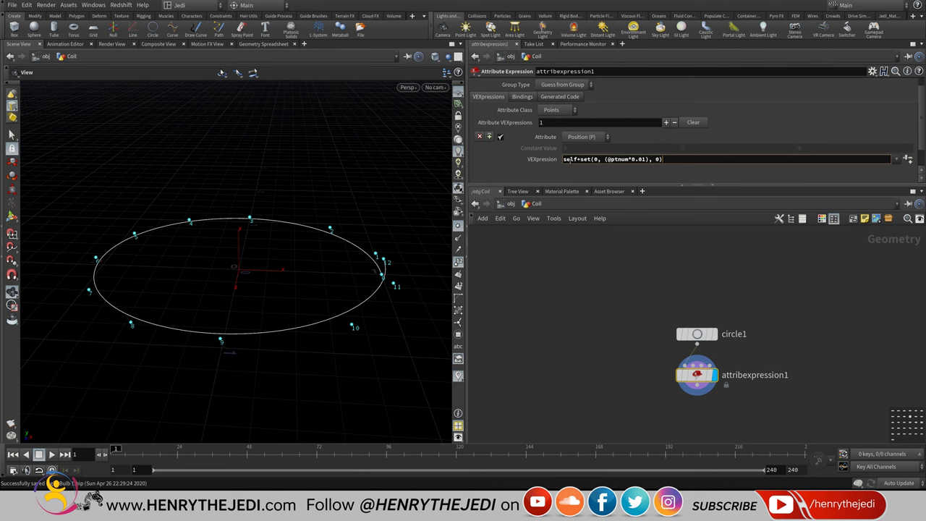
left_click_drag(577, 158, 563, 159)
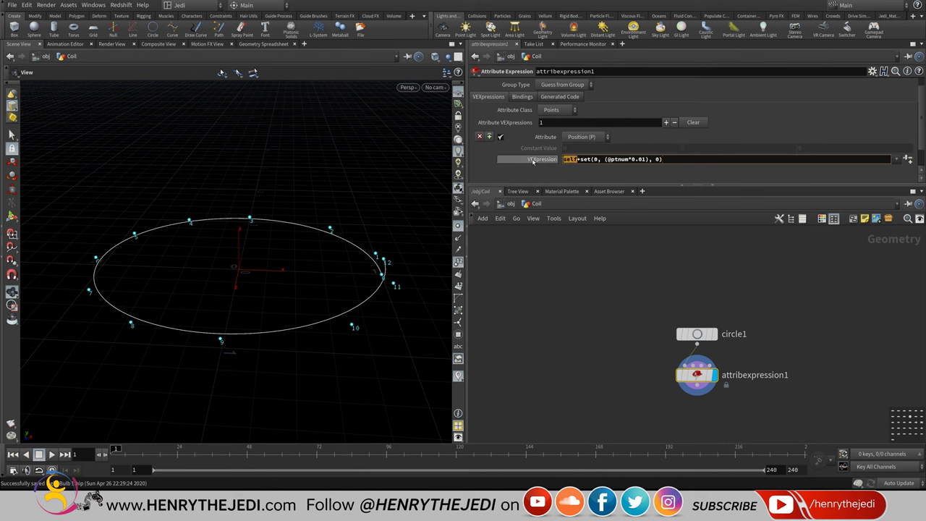
left_click(584, 159)
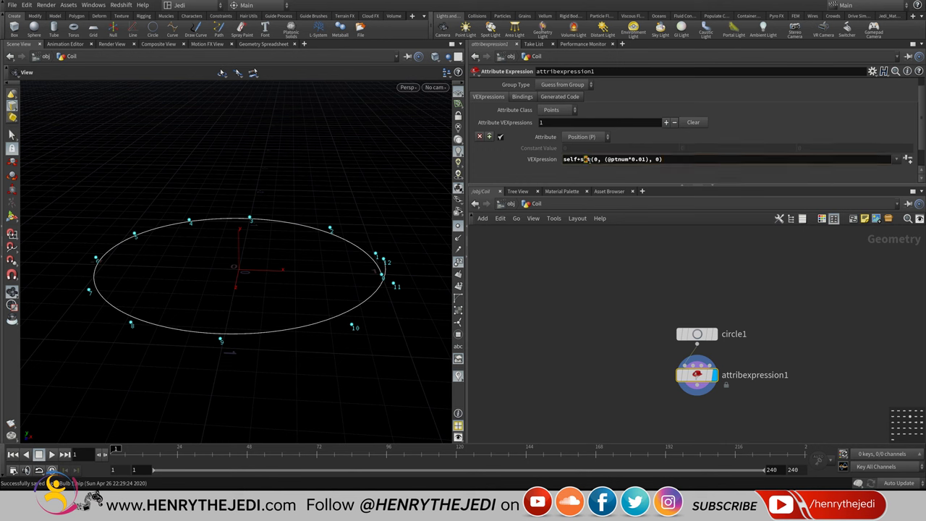
left_click_drag(591, 160, 597, 159)
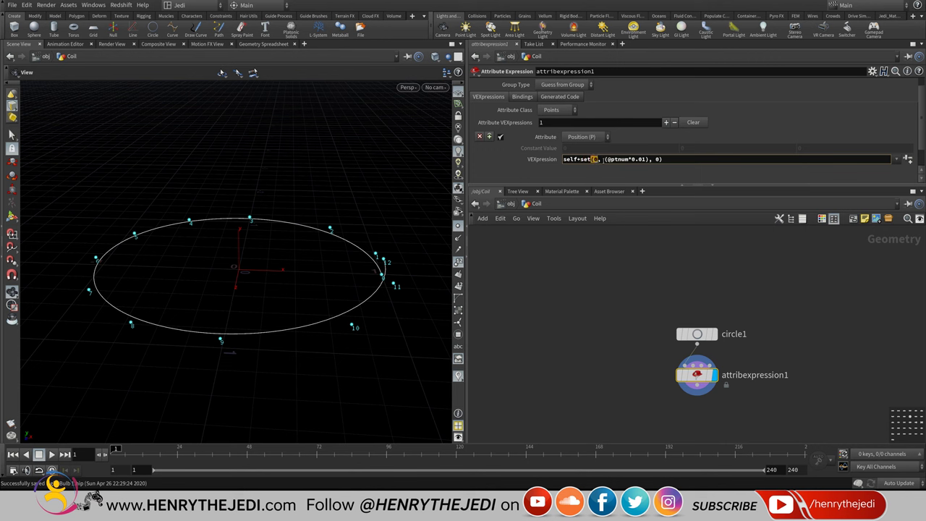
left_click(605, 159)
left_click_drag(606, 159, 647, 159)
left_click(657, 159)
left_click_drag(647, 159, 642, 160)
type("4")
key("Return")
left_click_drag(342, 183, 339, 192)
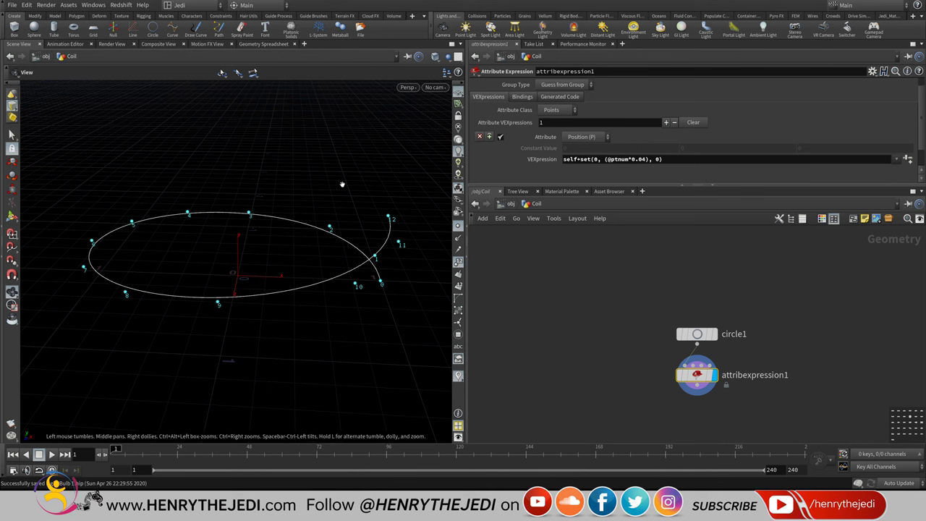
- Move attribexpression1 aside and add a Point VOP node below circle1
mouse_move(697, 386)
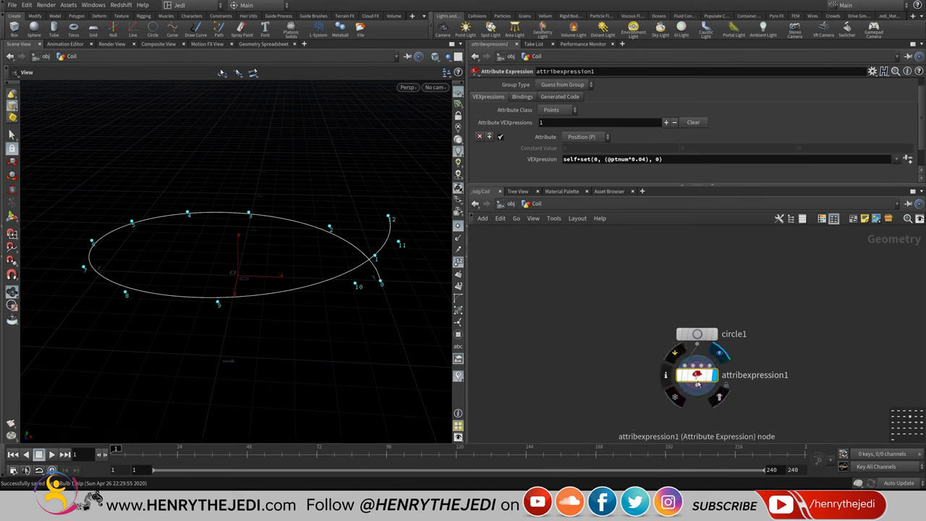
left_click_drag(698, 384, 528, 397)
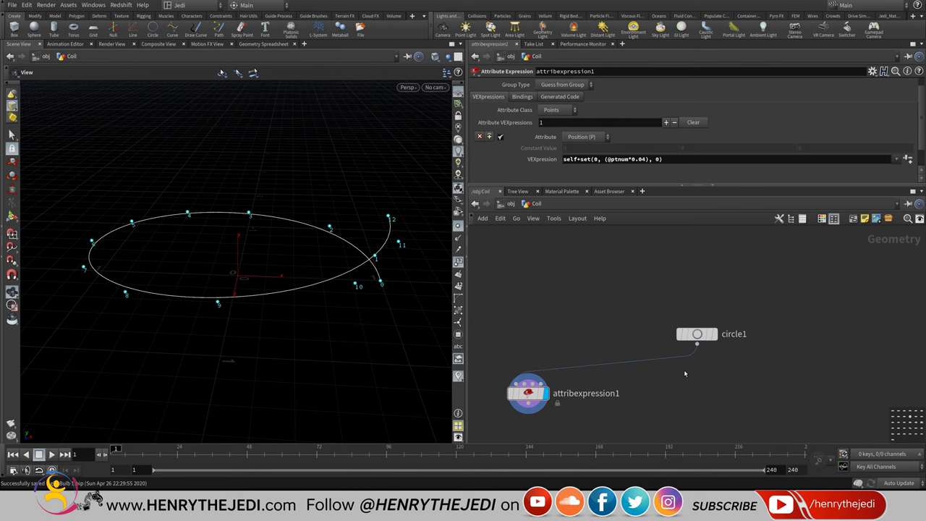
key("Tab")
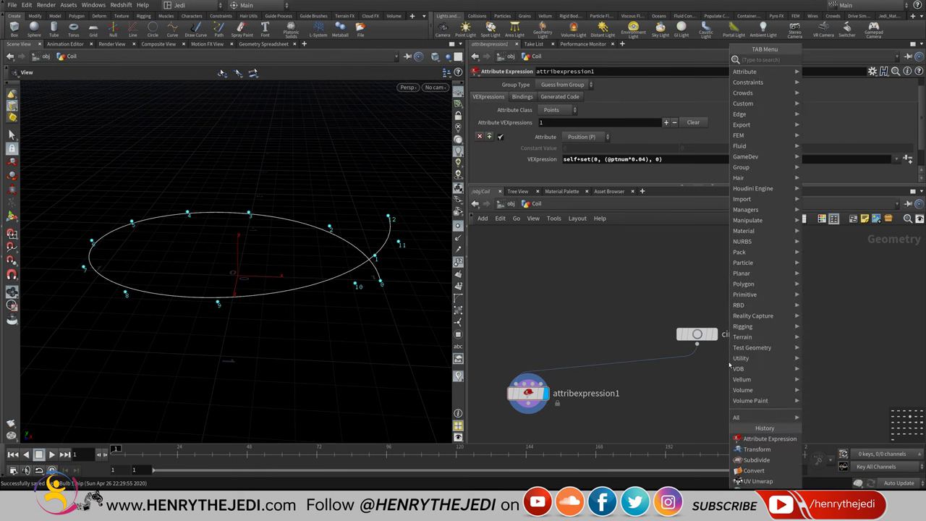
mouse_move(759, 82)
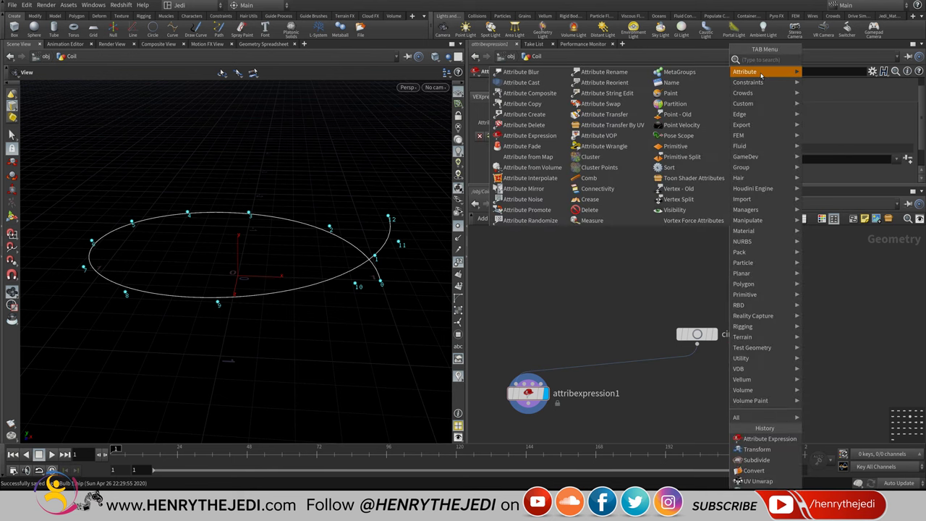
mouse_move(751, 358)
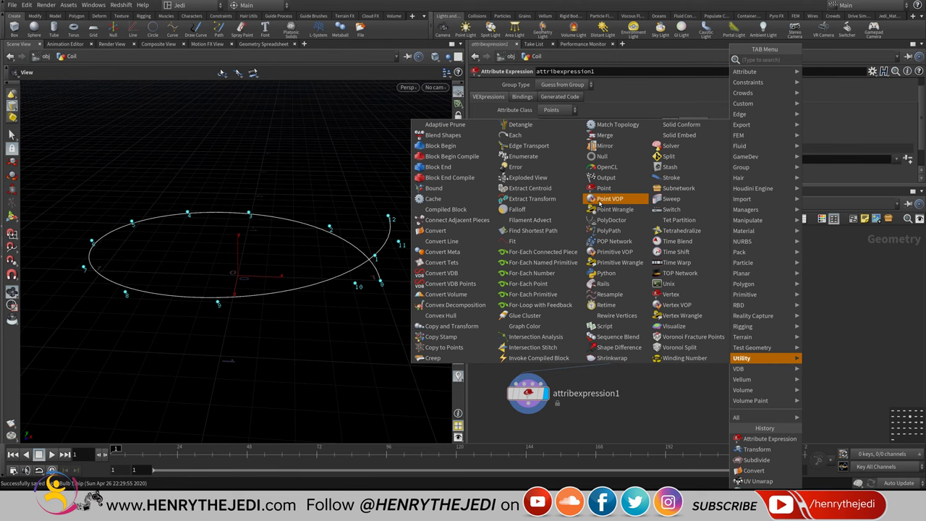
left_click(599, 205)
left_click(699, 372)
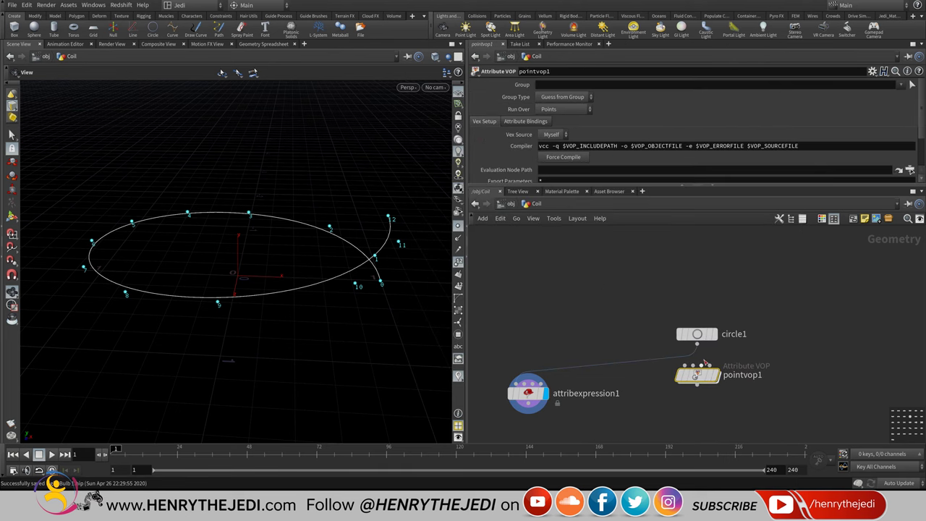
- Wire circle1 into pointvop1 and display it
left_click(684, 365)
left_click(697, 341)
left_click(720, 352)
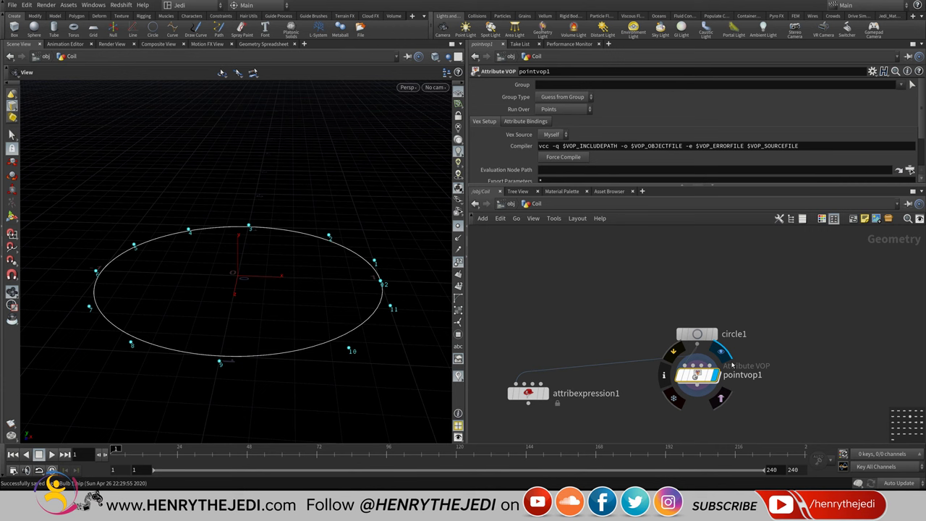
- Compare attribexpression1's result with pointvop1, leaving pointvop1 displayed
scroll(831, 397, "up", 3)
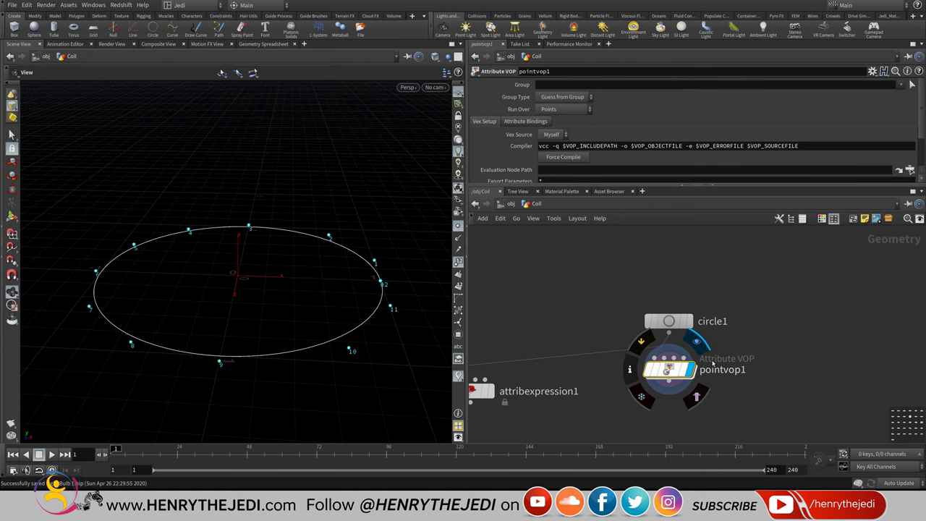
key("h")
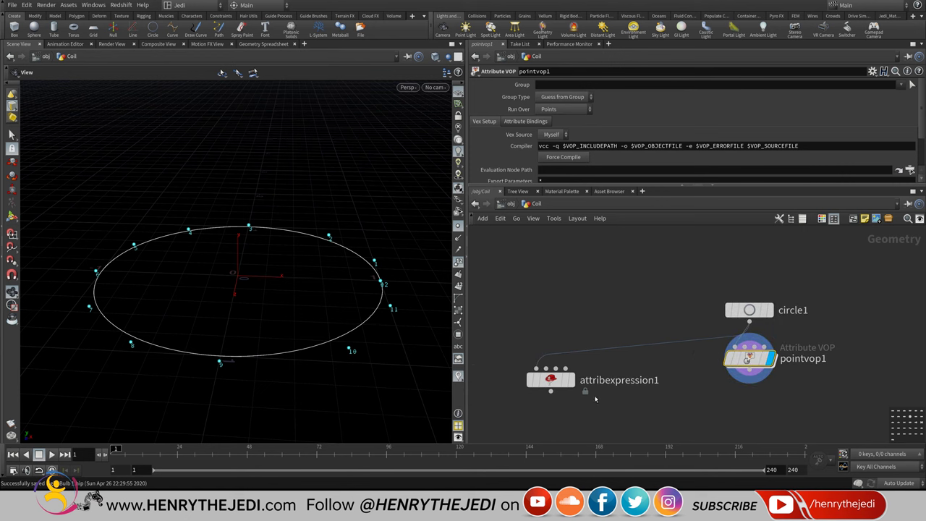
left_click(571, 379)
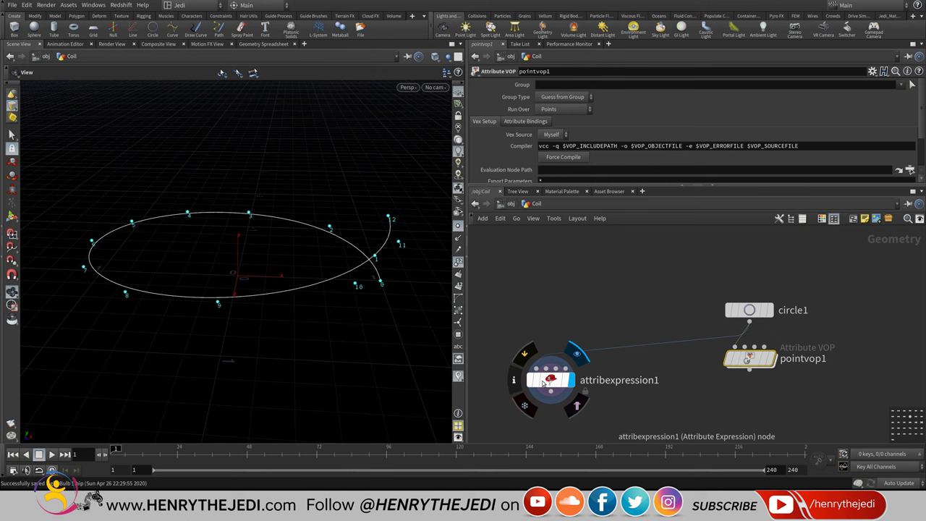
left_click(551, 380)
left_click_drag(750, 358, 749, 386)
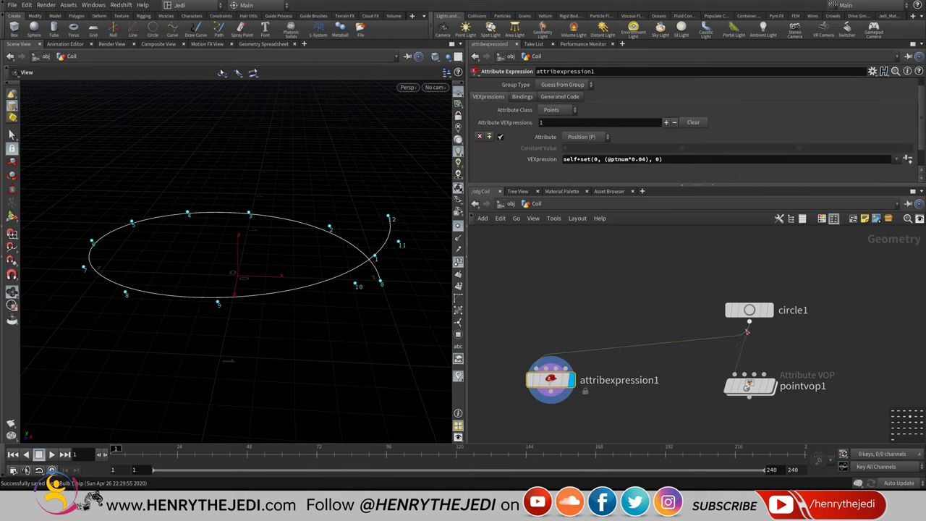
left_click(773, 386)
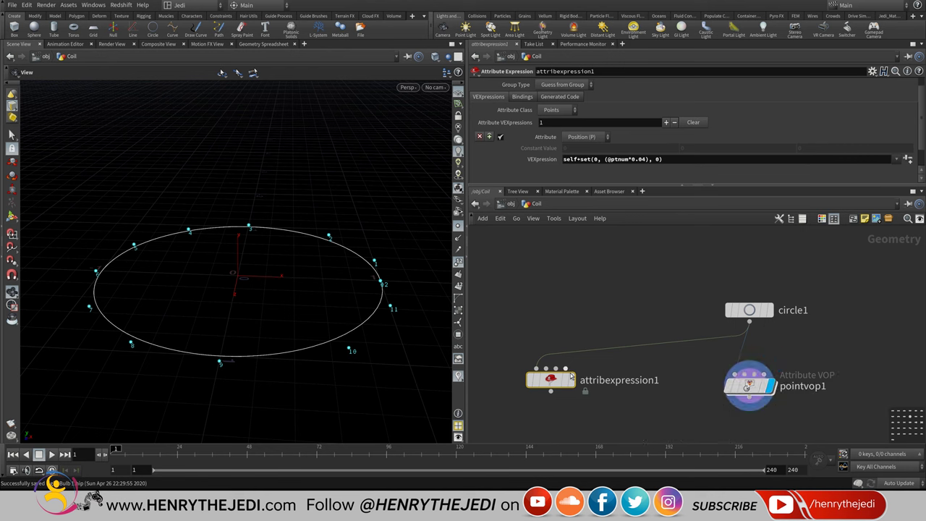
- Dive inside pointvop1 to its VEX Builder network
mouse_move(571, 390)
mouse_move(750, 388)
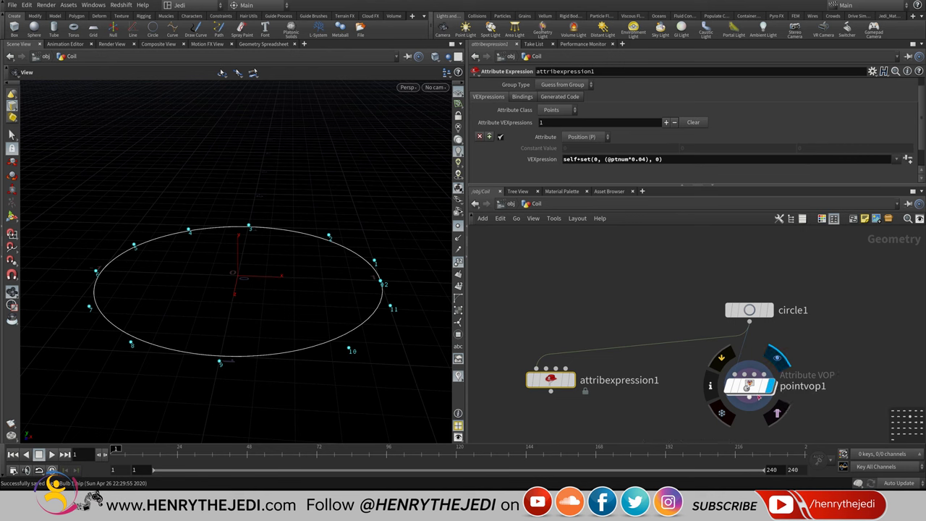
double_click(751, 387)
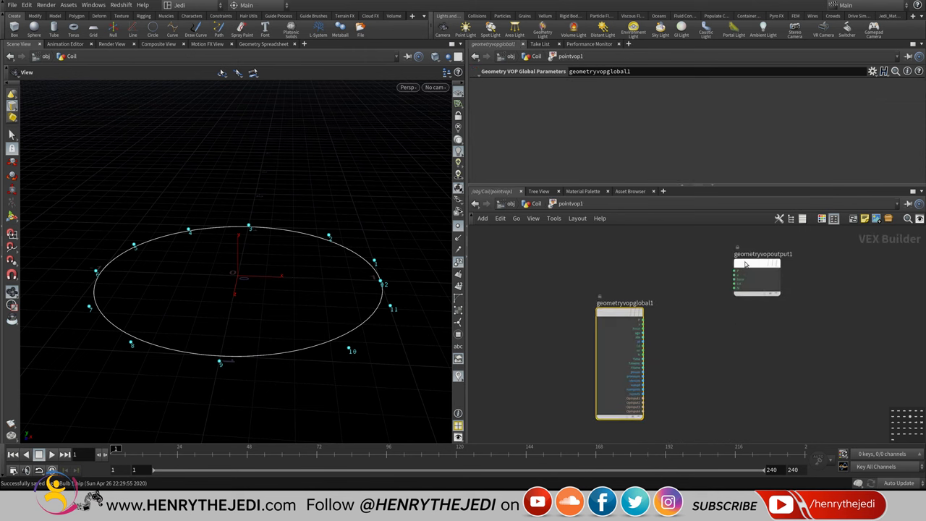
- Place geometryvopoutput1 beside the globals node, check attribexpression1, then re-enter pointvop1
left_click_drag(756, 261, 759, 322)
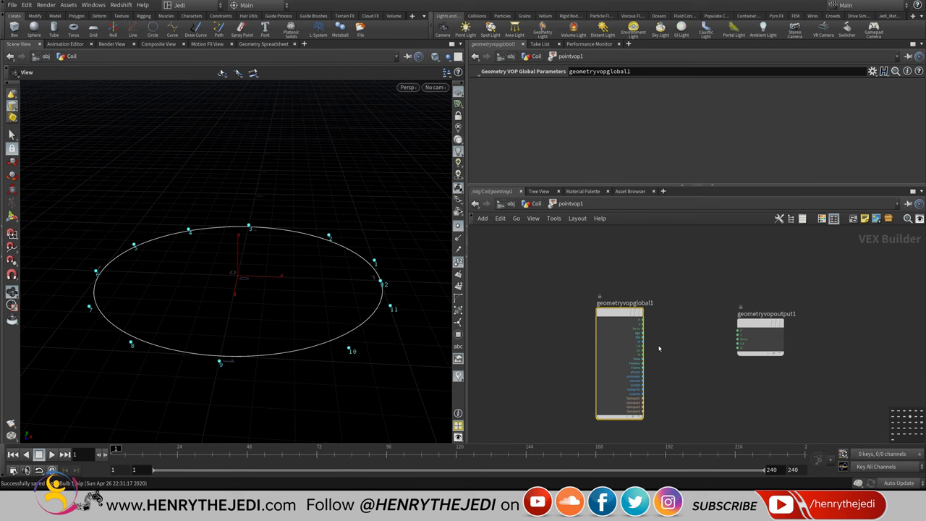
left_click(542, 205)
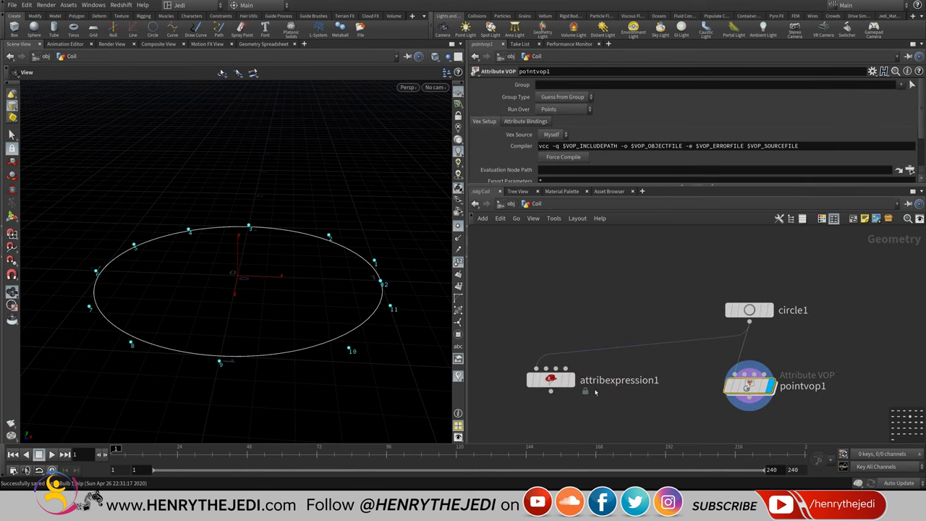
left_click(552, 378)
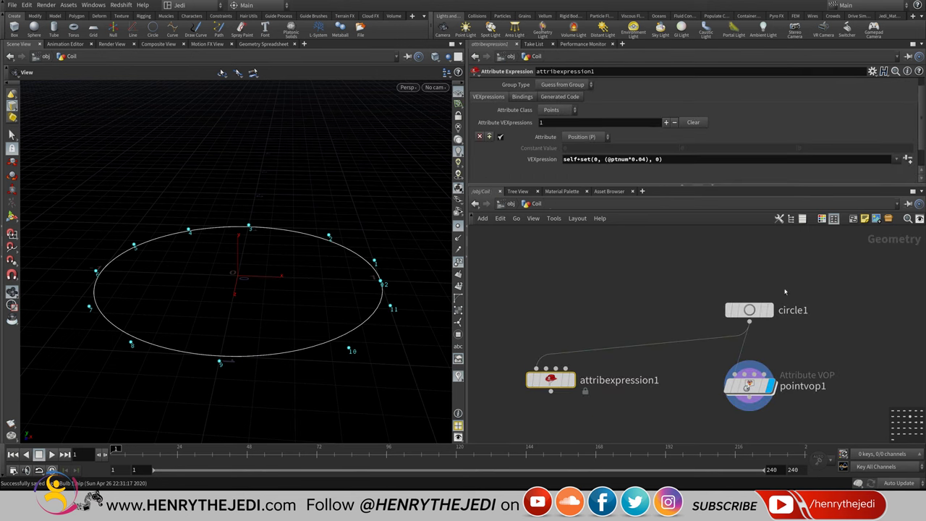
double_click(747, 387)
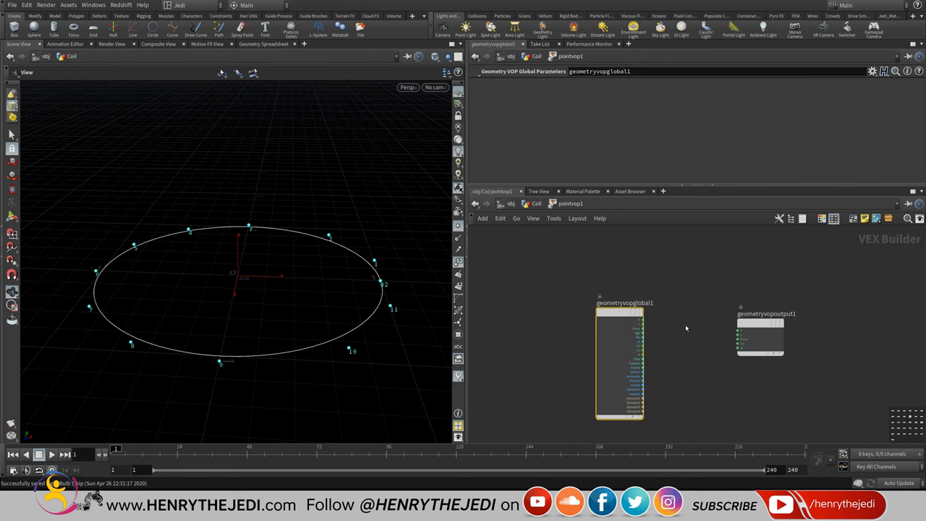
- Spread geometryvopglobal1 left and geometryvopoutput1 right to make room between them
scroll(685, 325, "up", 3)
mouse_move(614, 319)
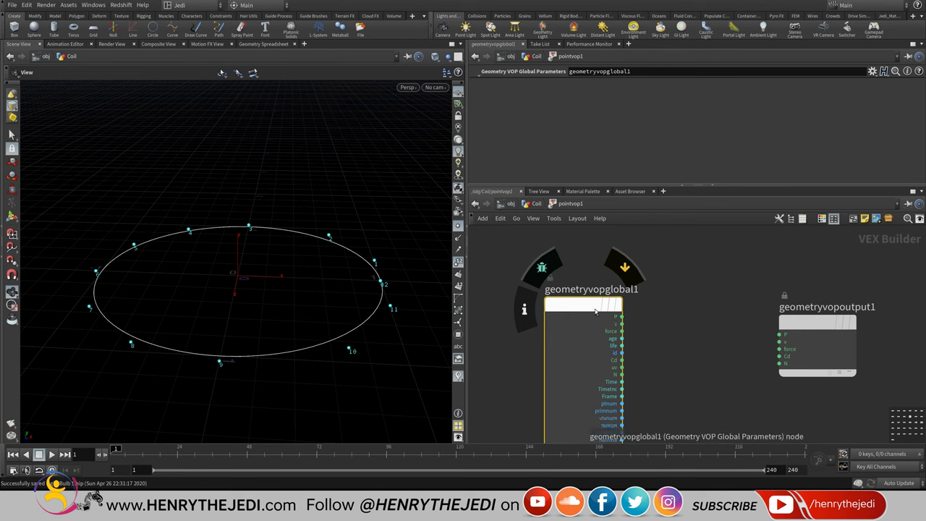
left_click_drag(599, 304, 581, 287)
left_click_drag(828, 334, 844, 316)
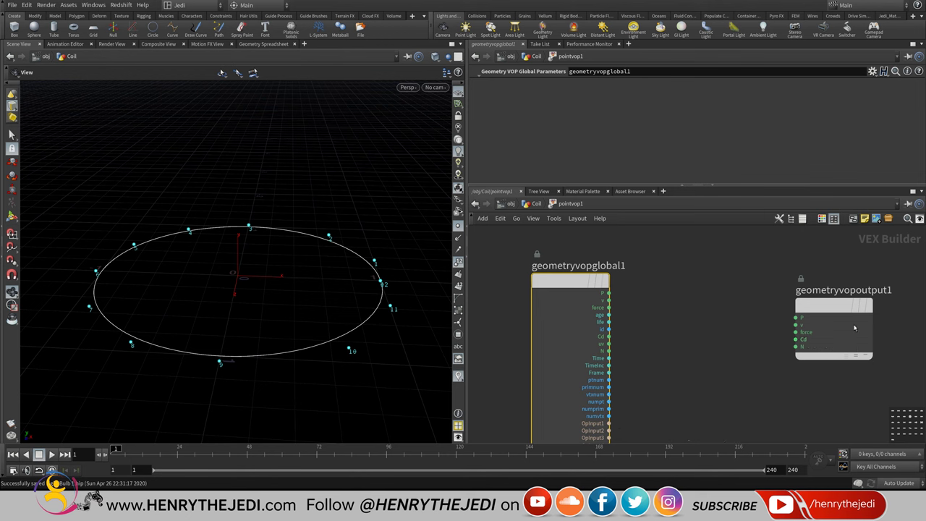
middle_click_drag(707, 351, 726, 310)
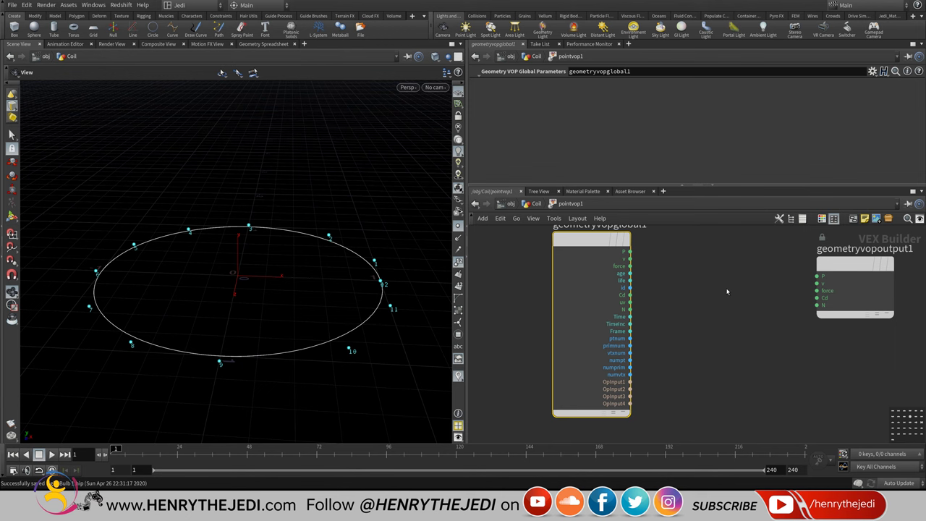
middle_click_drag(710, 337, 579, 386)
left_click_drag(724, 318, 784, 327)
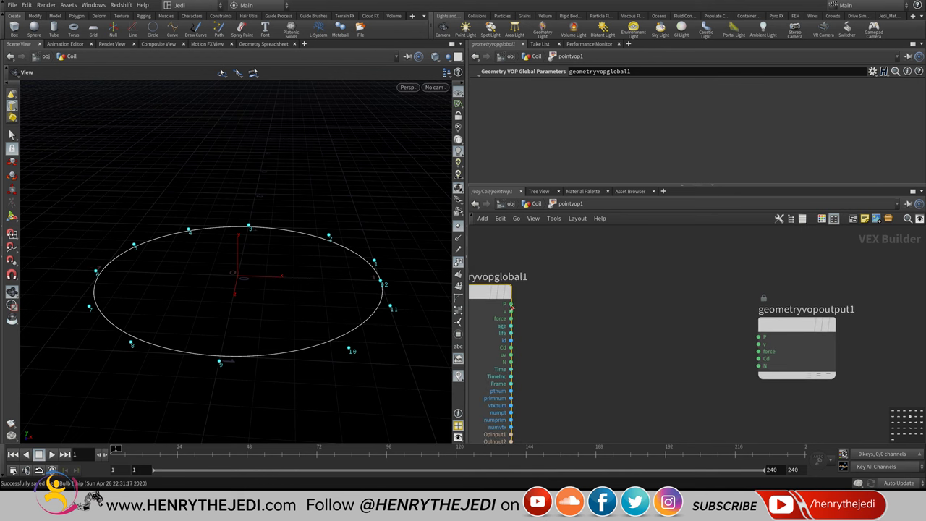
key("Tab")
mouse_move(516, 296)
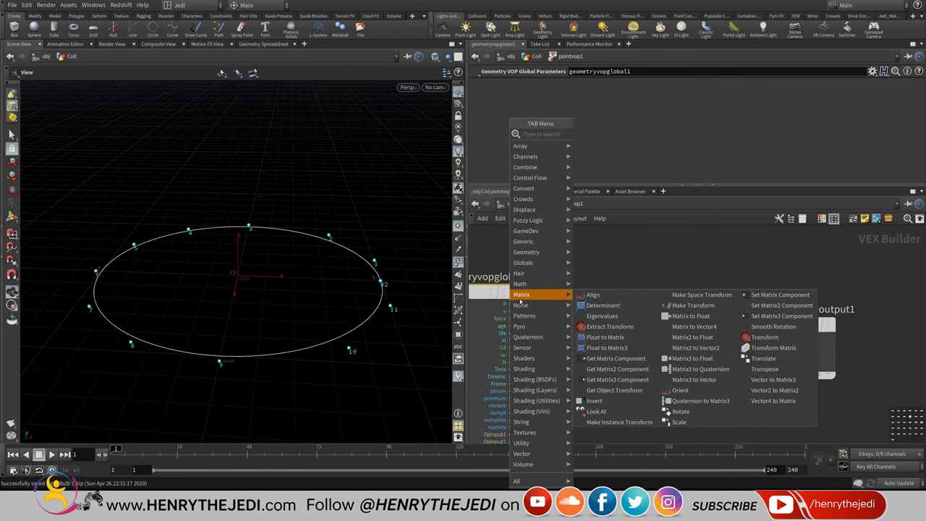
- Add a Vector to Float node fed by global P, and move geometryvopoutput1 further right
left_click(651, 267)
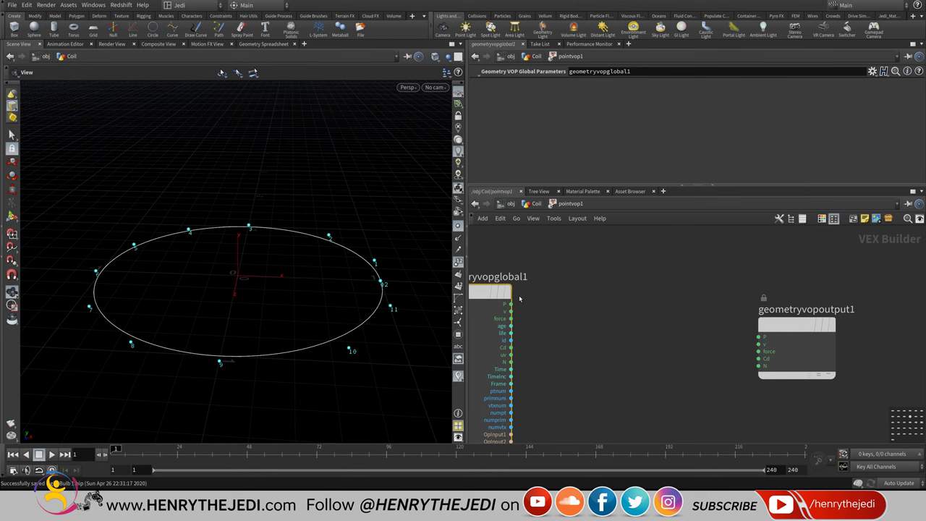
key("Tab")
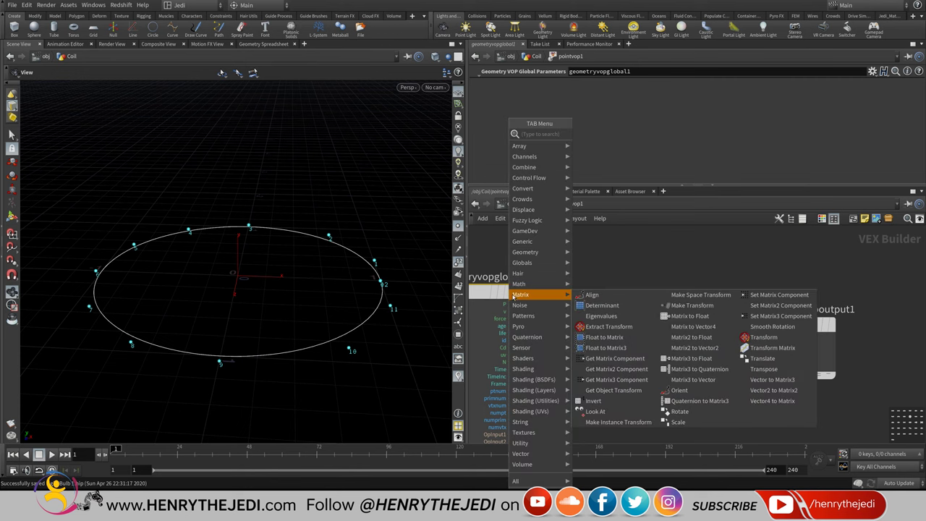
mouse_move(534, 268)
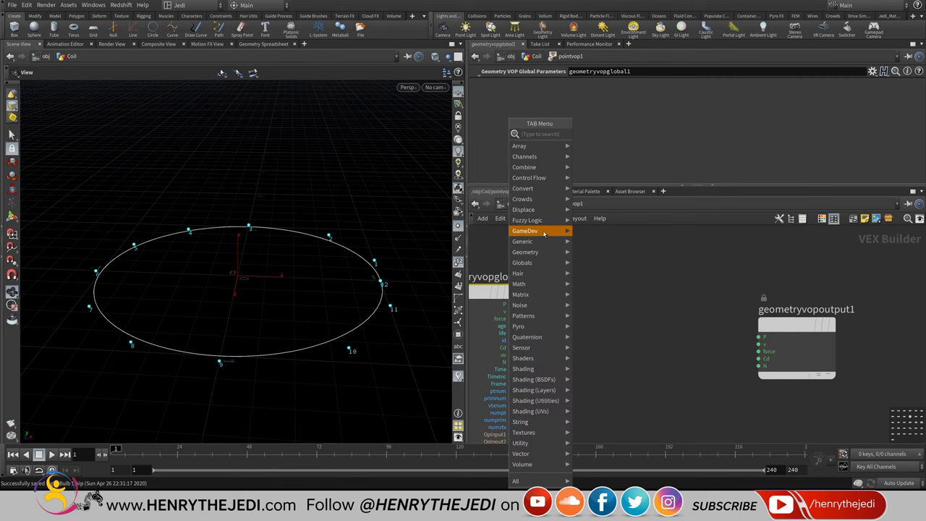
mouse_move(548, 193)
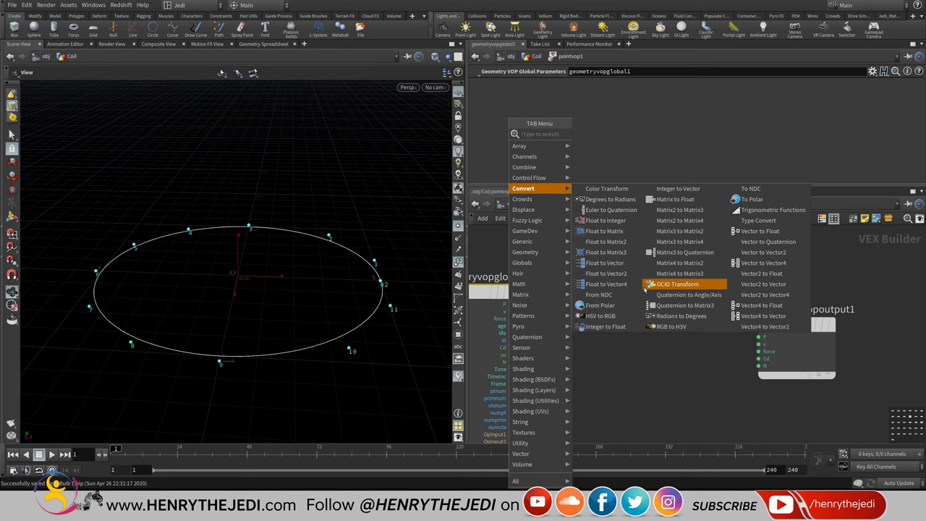
left_click(763, 231)
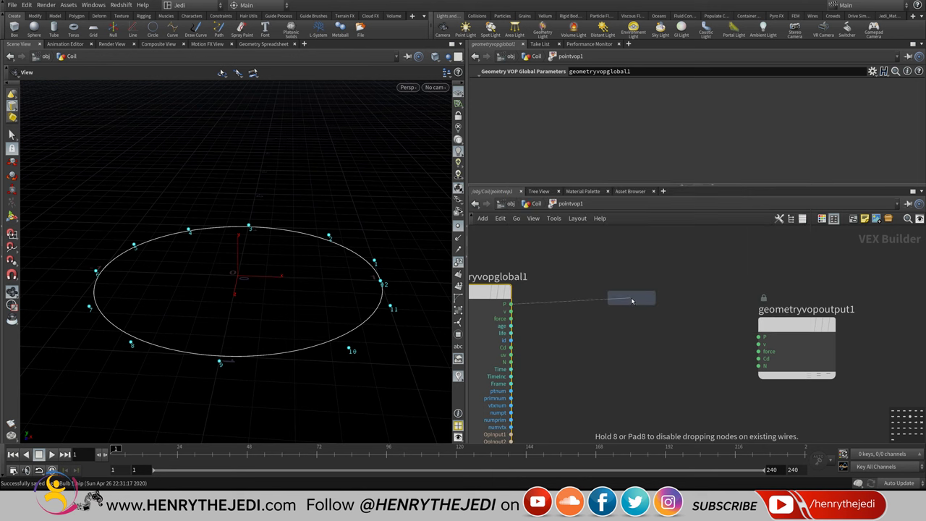
left_click(630, 303)
left_click_drag(760, 323, 806, 319)
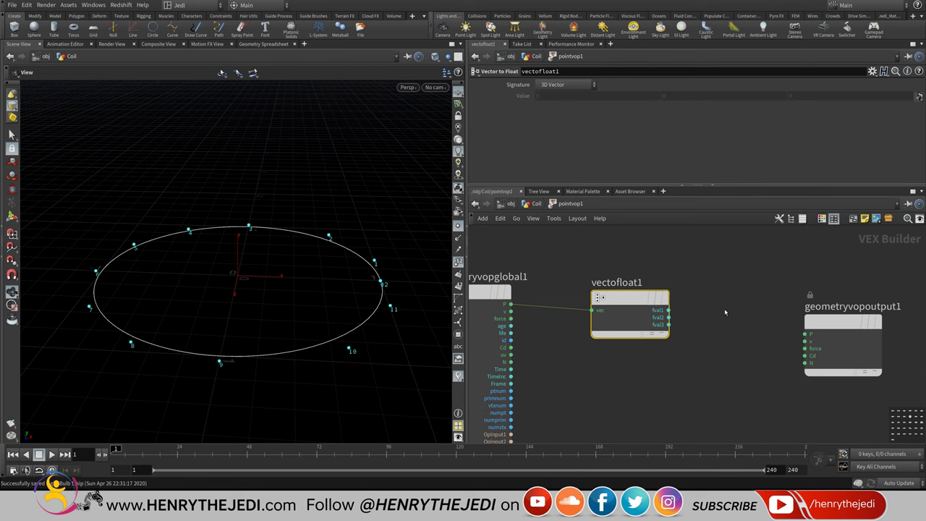
- Nudge vectofloat1 slightly, then add the closing parenthesis to attribexpression1's VEXpression in Coil
left_click_drag(634, 301, 641, 299)
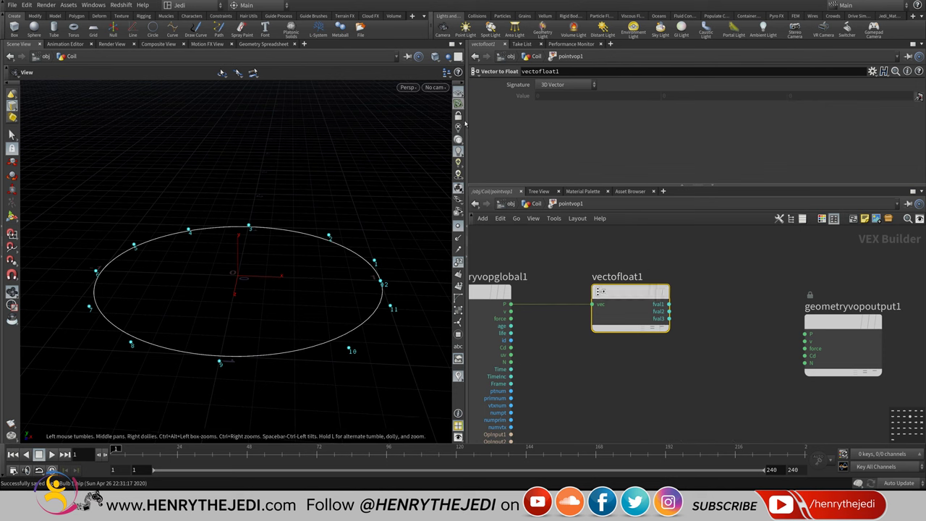
left_click(535, 204)
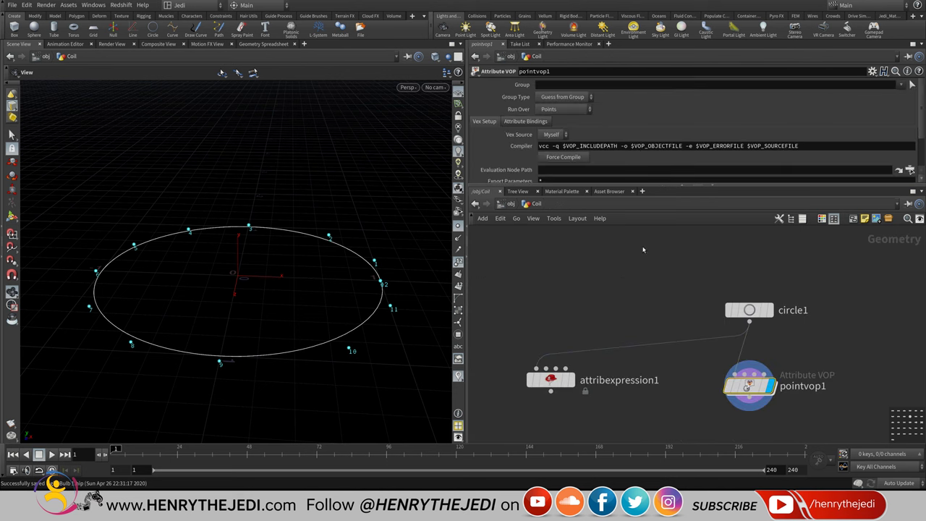
left_click(551, 377)
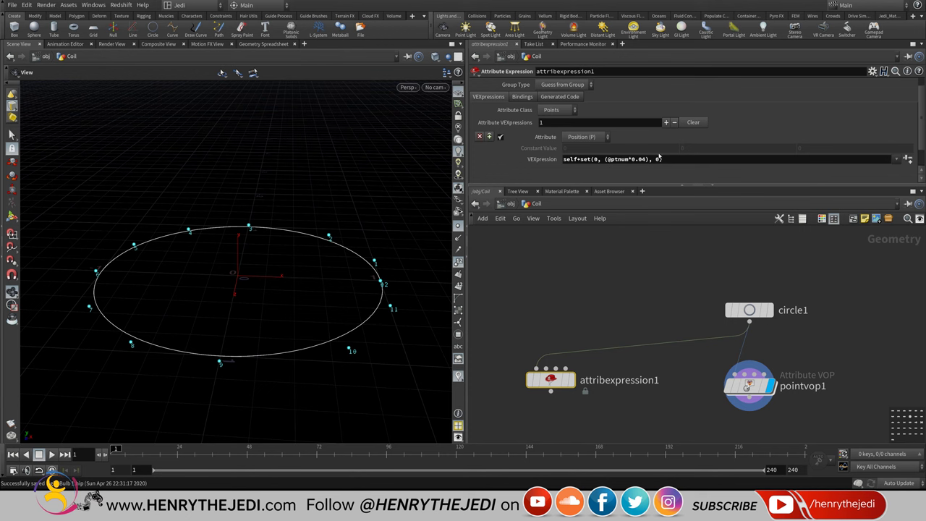
type(")")
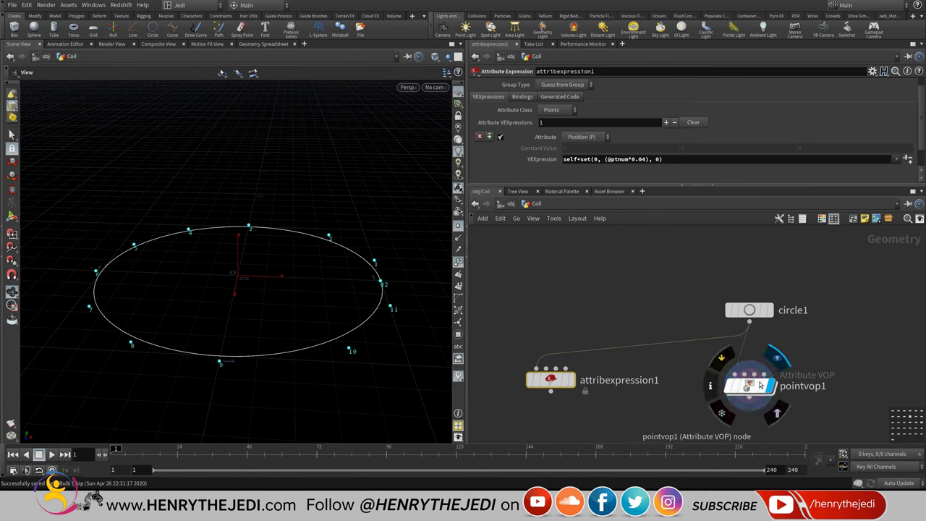
double_click(754, 385)
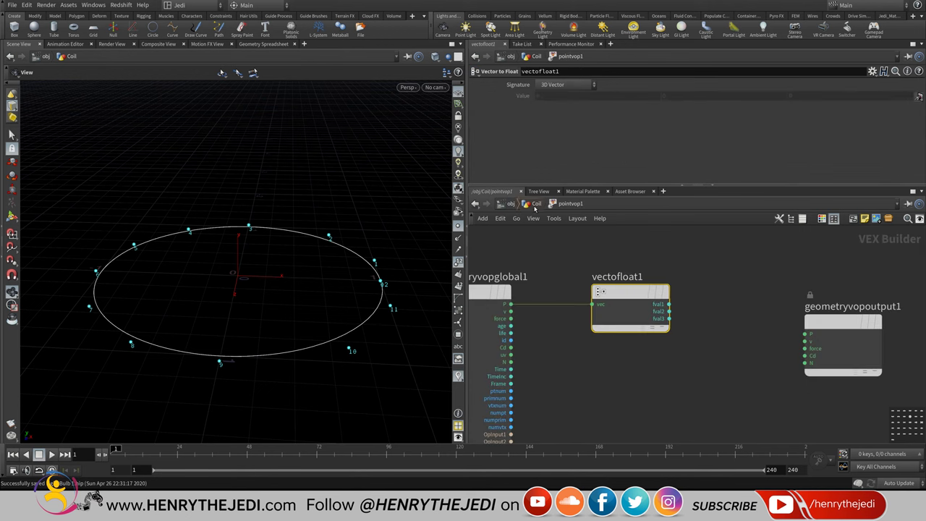
left_click(536, 204)
left_click(550, 379)
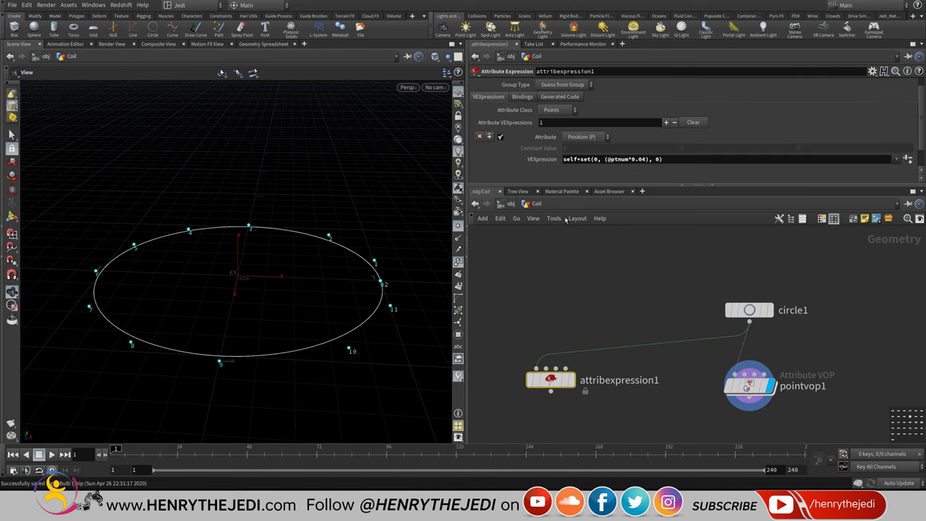
left_click(593, 159)
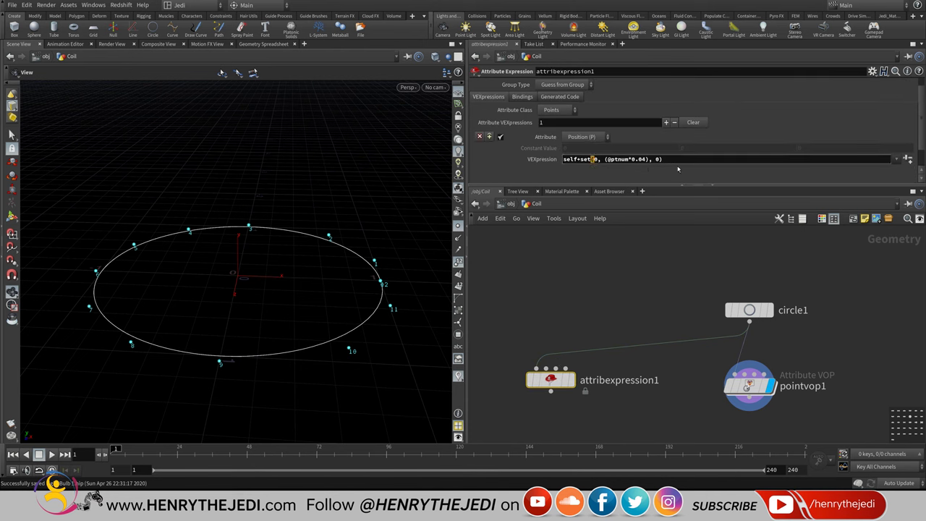
mouse_move(750, 387)
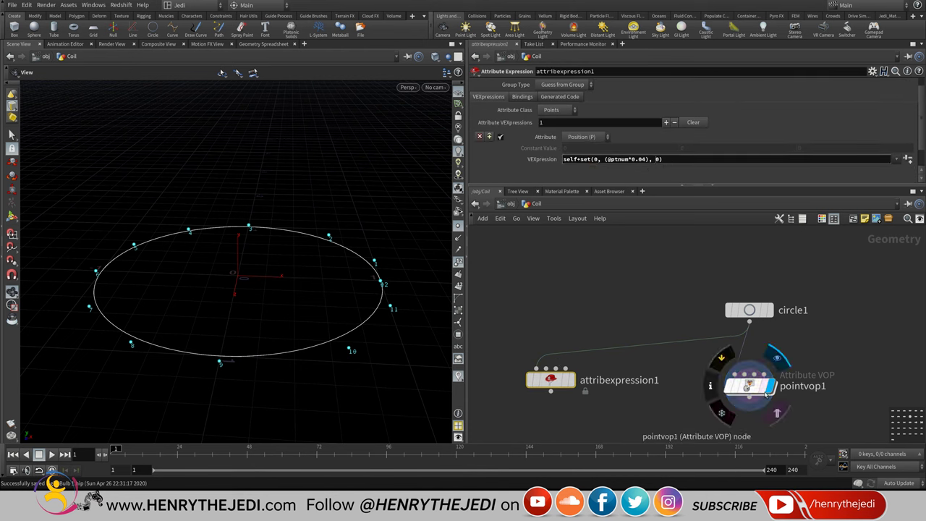
double_click(749, 387)
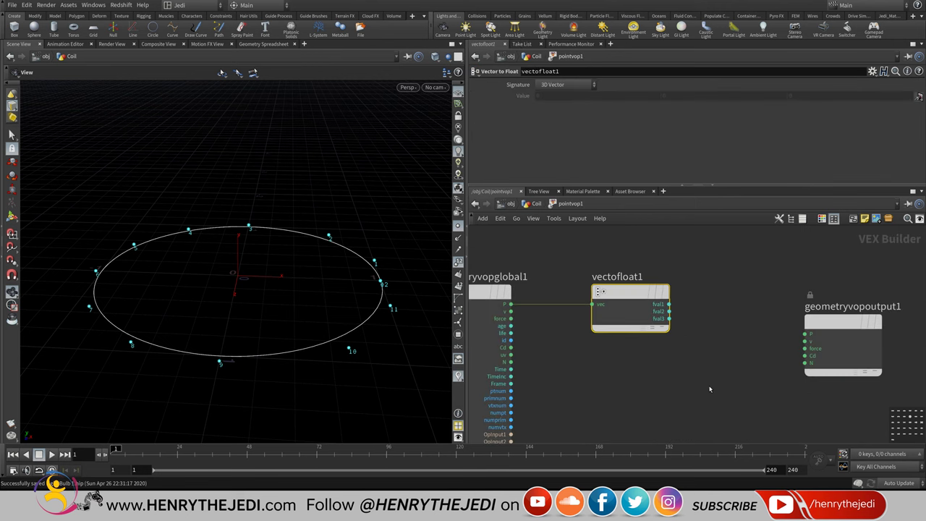
key("l")
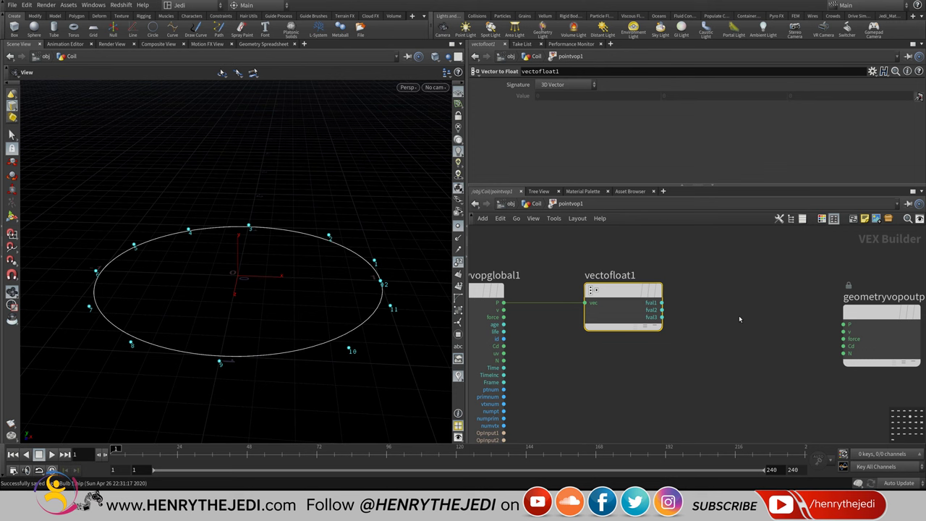
left_click(537, 204)
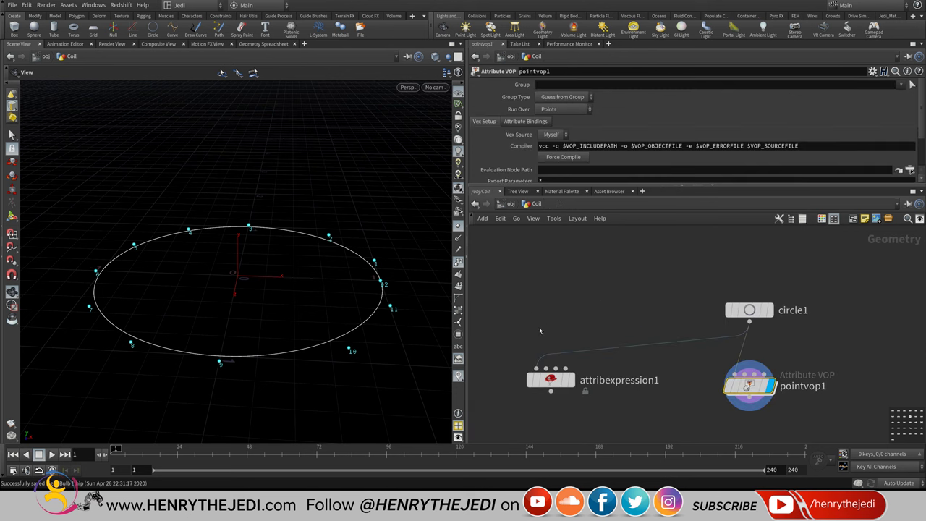
left_click(550, 379)
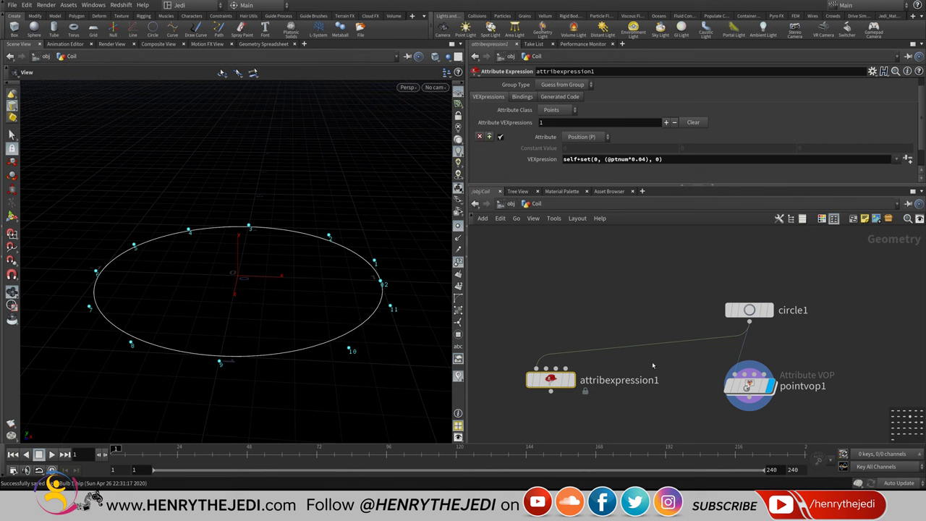
- Re-enter pointvop1 and browse the Convert node options beside ptnum without adding anything
double_click(746, 386)
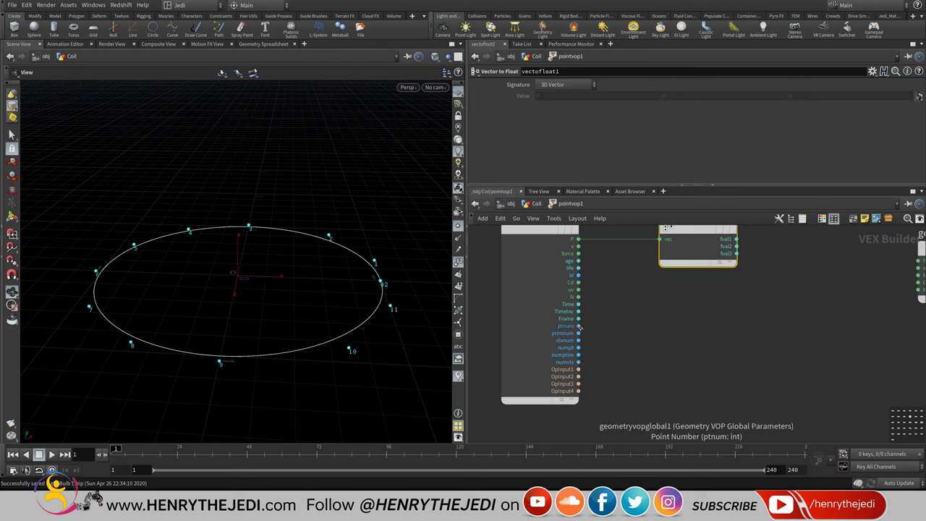
key("Tab")
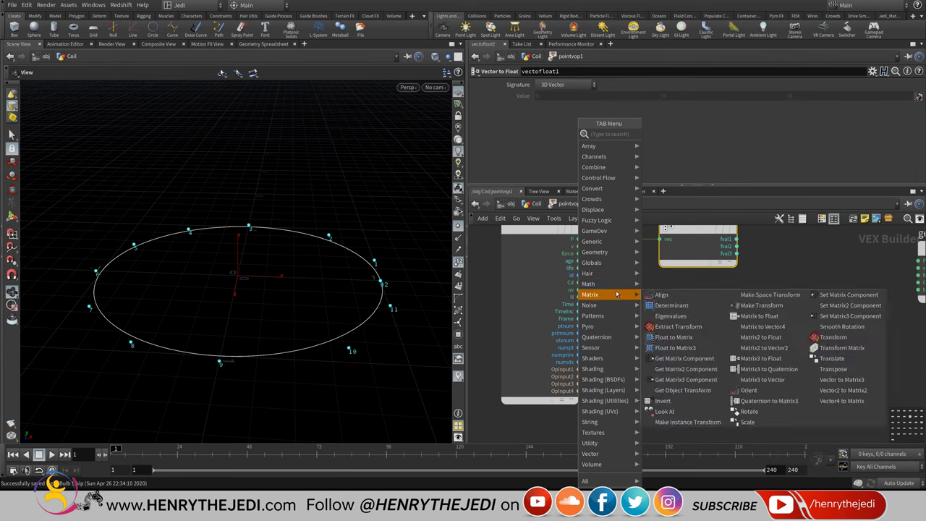
mouse_move(608, 188)
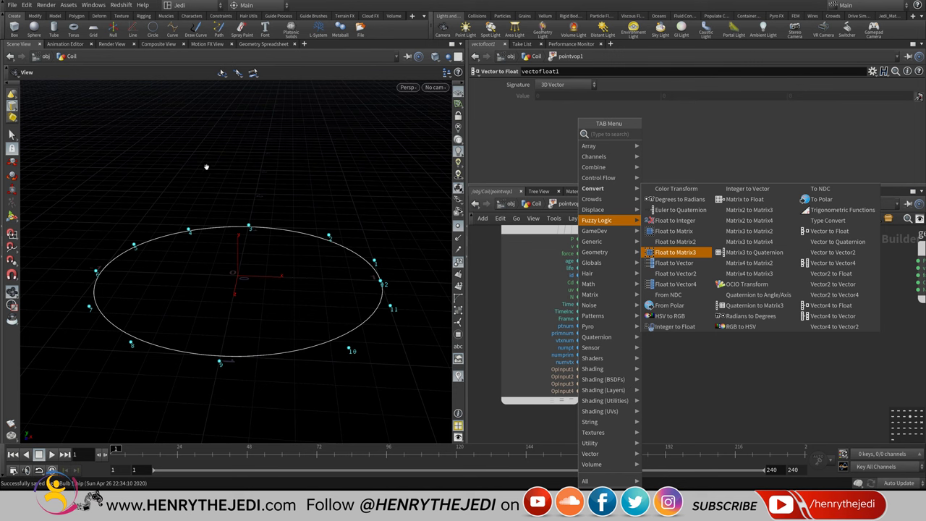
key("Escape")
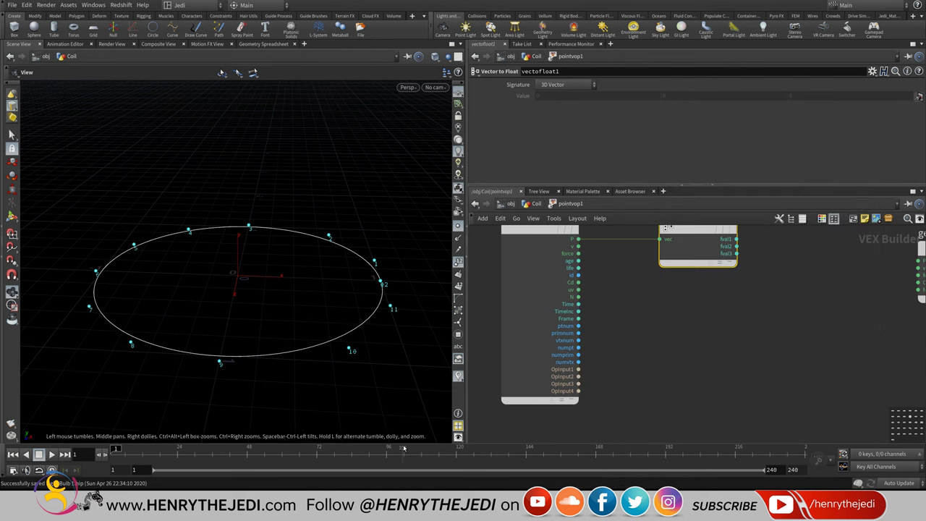
- Bring Notepad forward, maximize it, and clear all of its shortcut notes
key("alt+Tab")
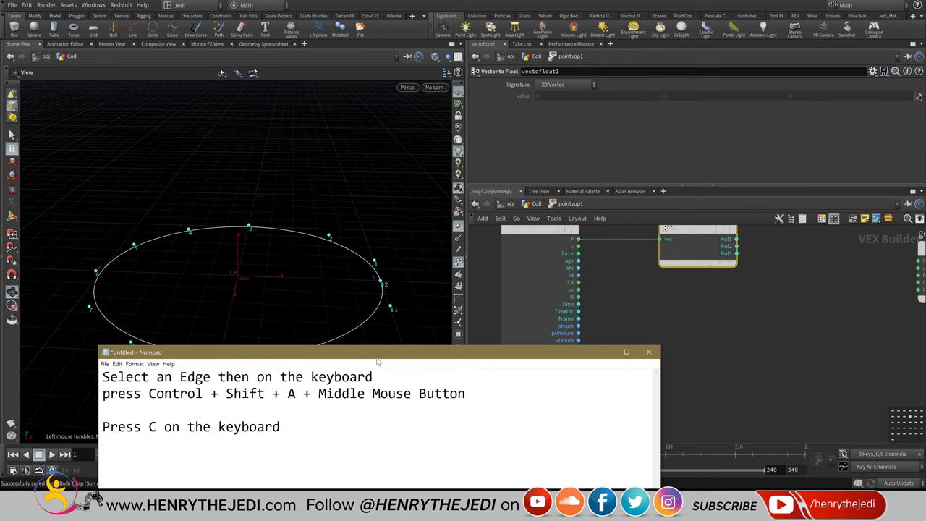
double_click(380, 352)
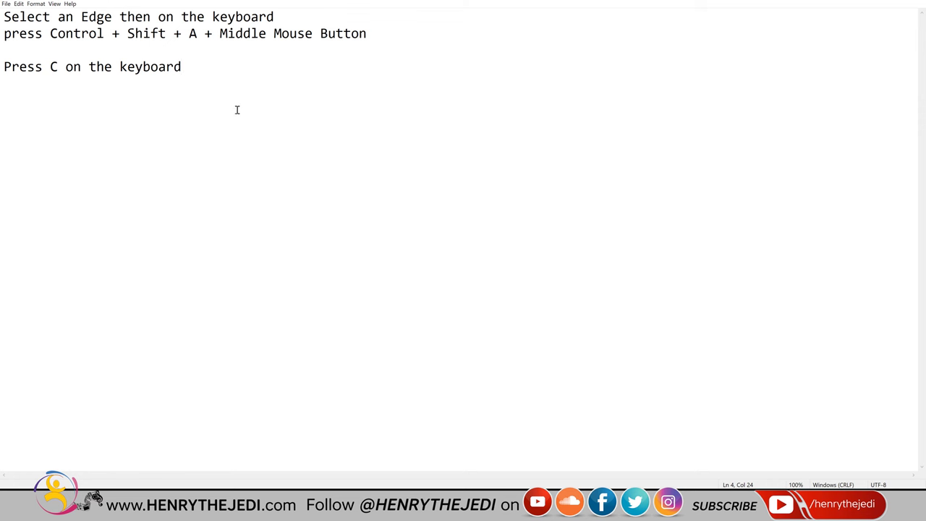
key("ctrl+a")
key("Return")
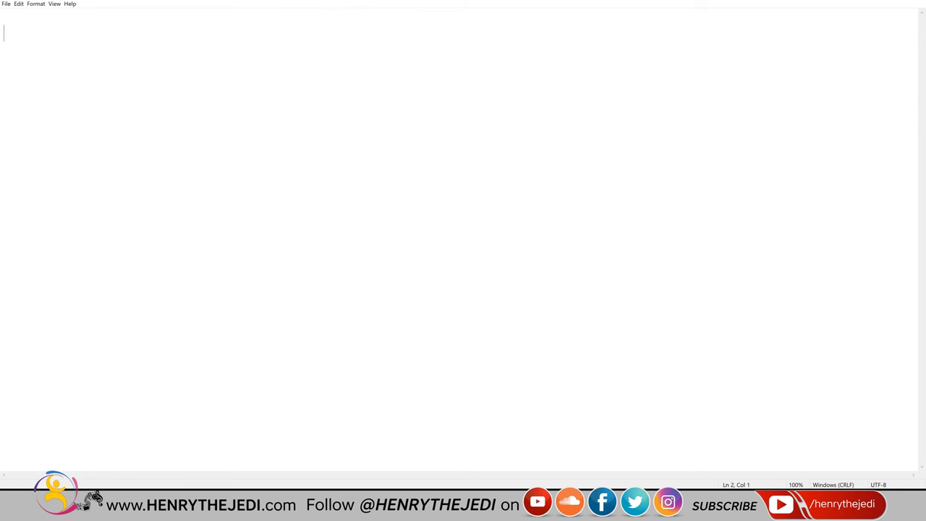
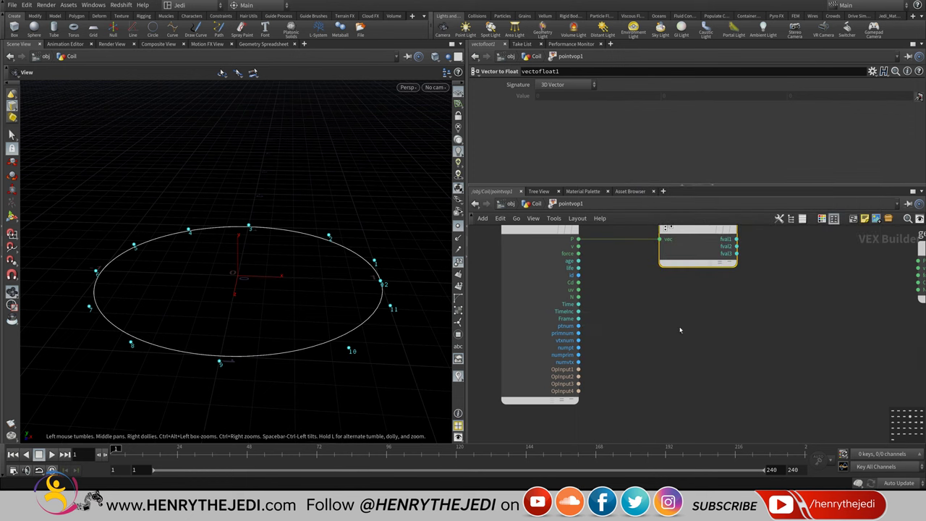
- Add an Integer to Float node for ptnum, compare it with attribexpression1's 0.04 multiplier, and return to pointvop1
left_click(679, 337)
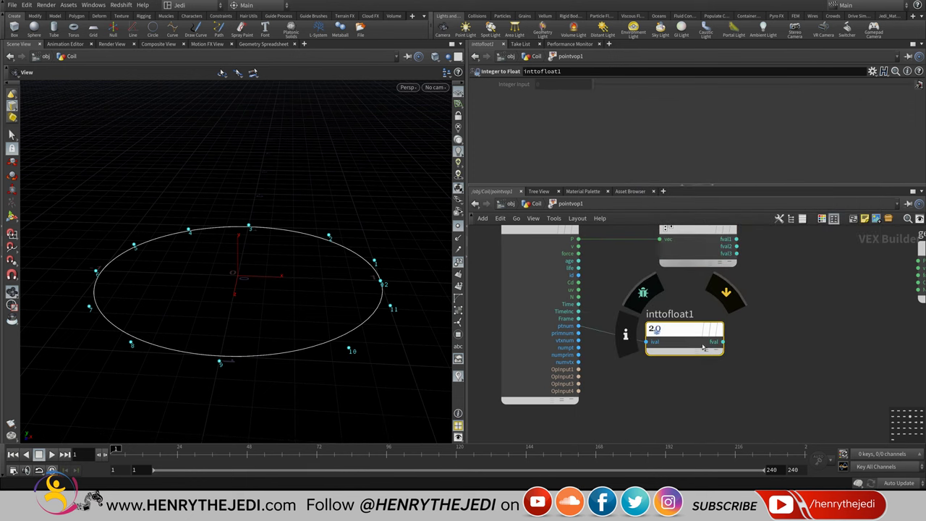
left_click_drag(679, 338, 702, 318)
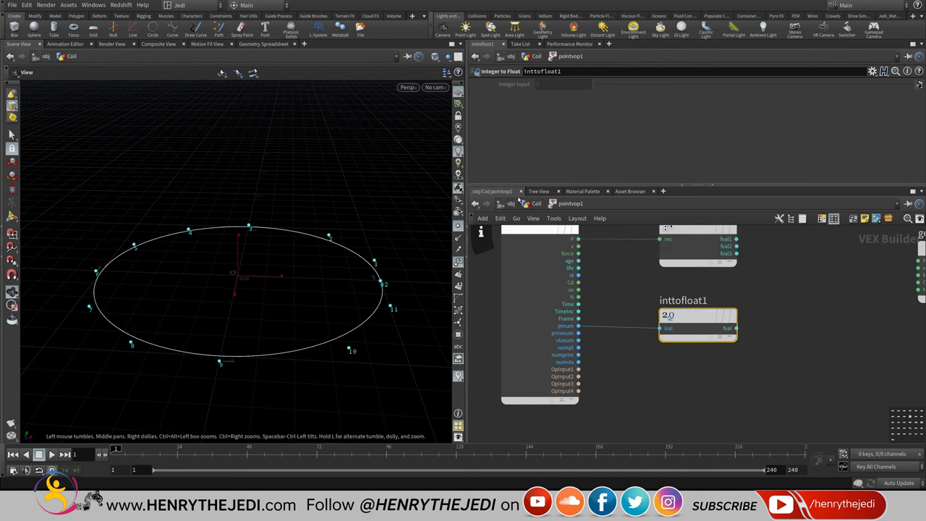
left_click(536, 204)
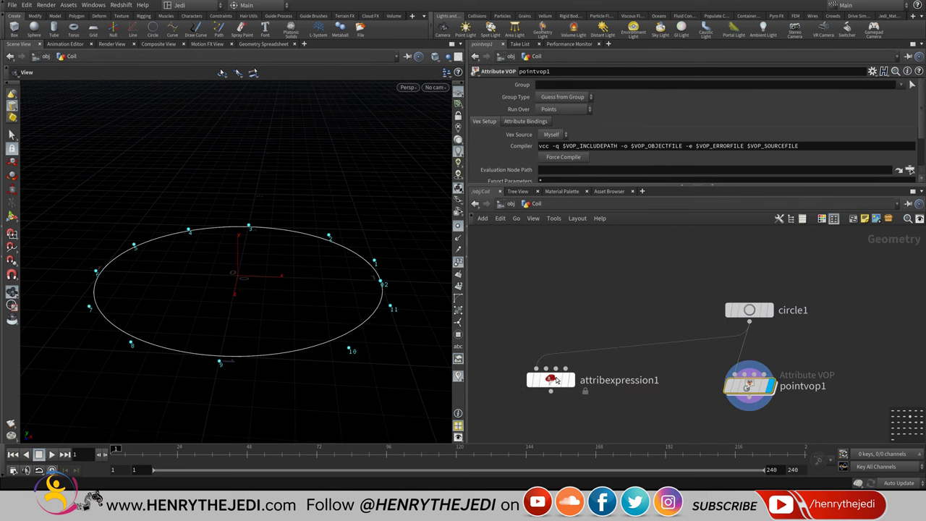
left_click(551, 379)
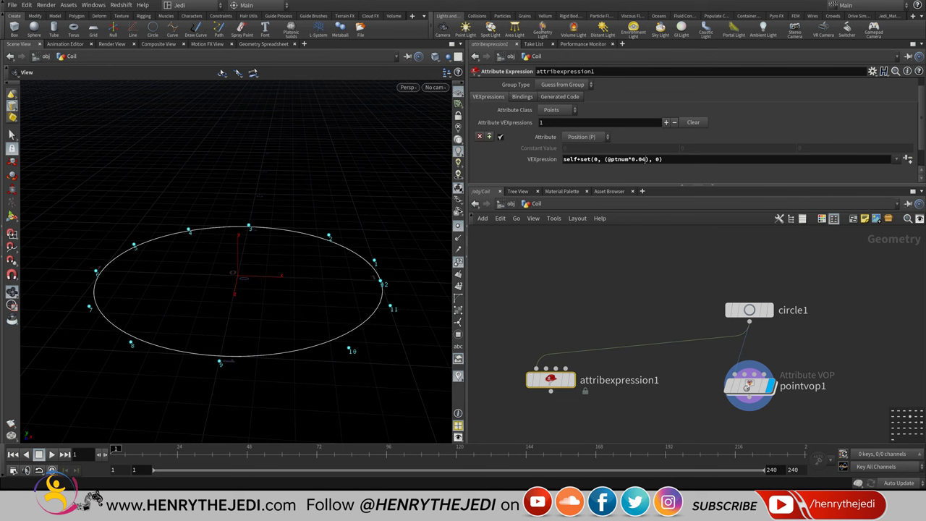
left_click_drag(645, 159, 631, 159)
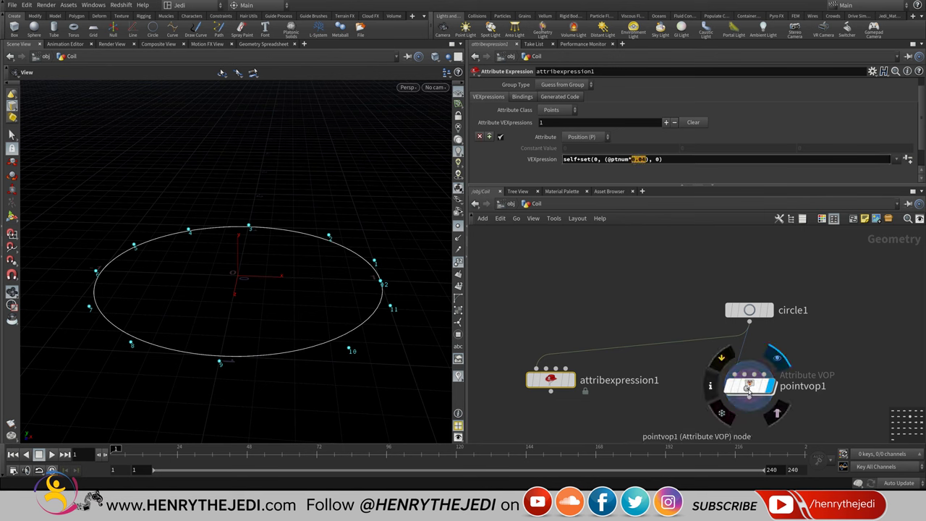
double_click(749, 388)
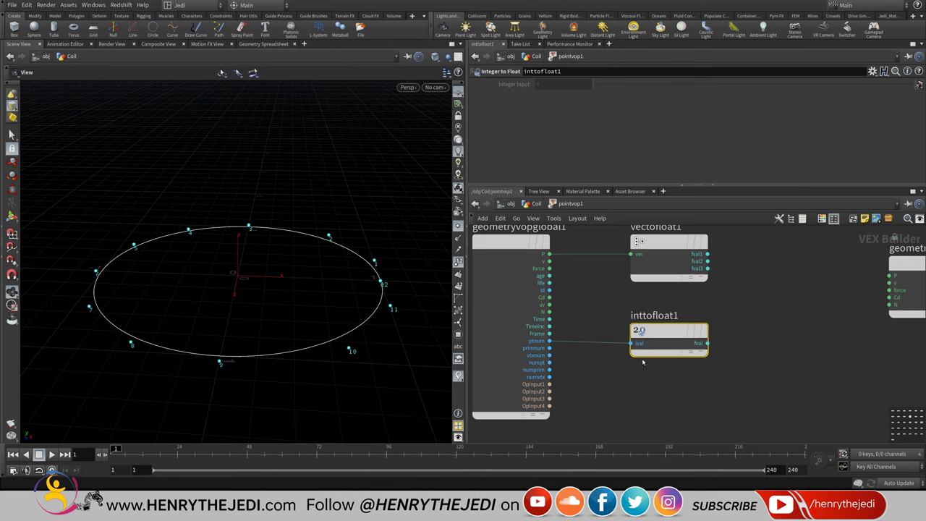
key("Tab")
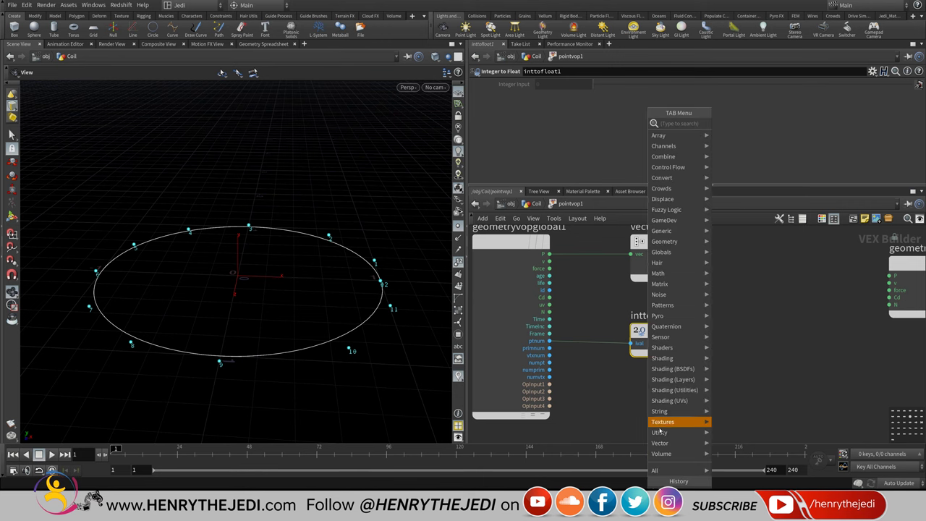
mouse_move(675, 431)
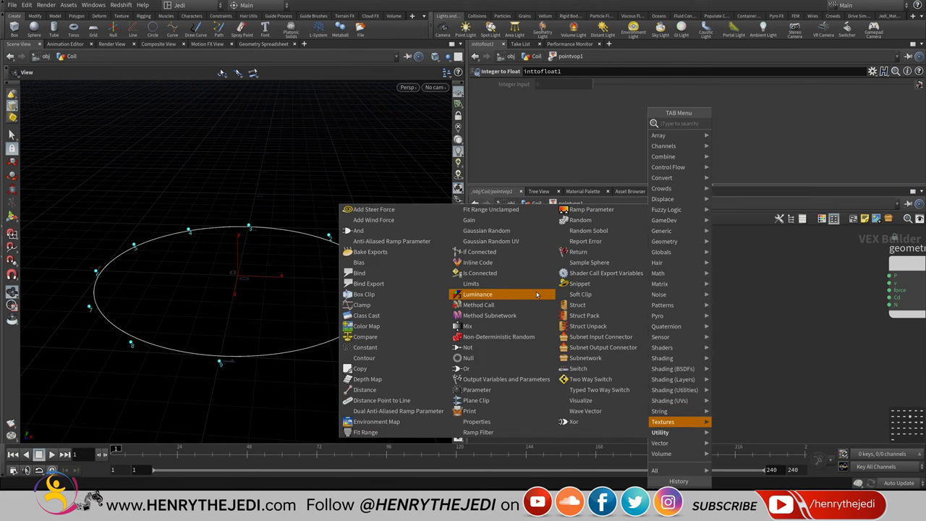
- Place a parm1 Parameter node below inttofloat1 in the pointvop1 network
left_click(487, 392)
left_click(660, 401)
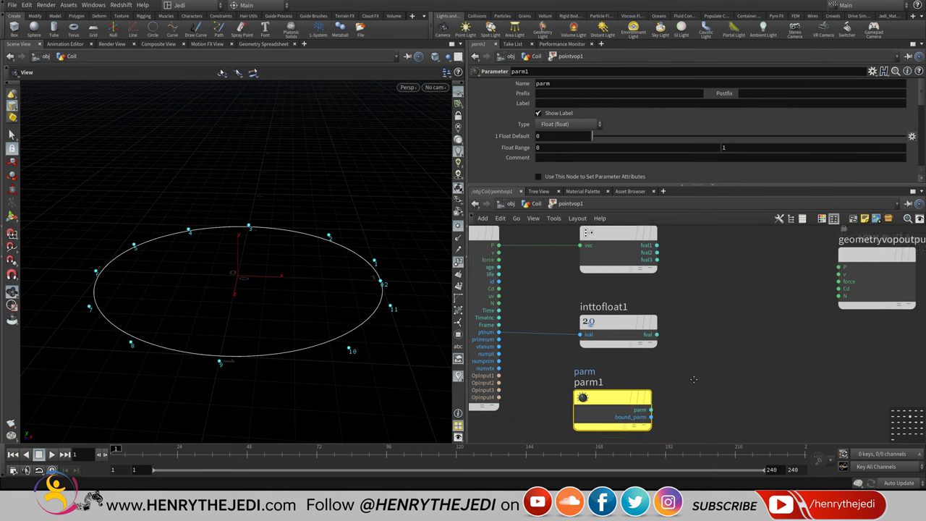
middle_click_drag(693, 379, 667, 348)
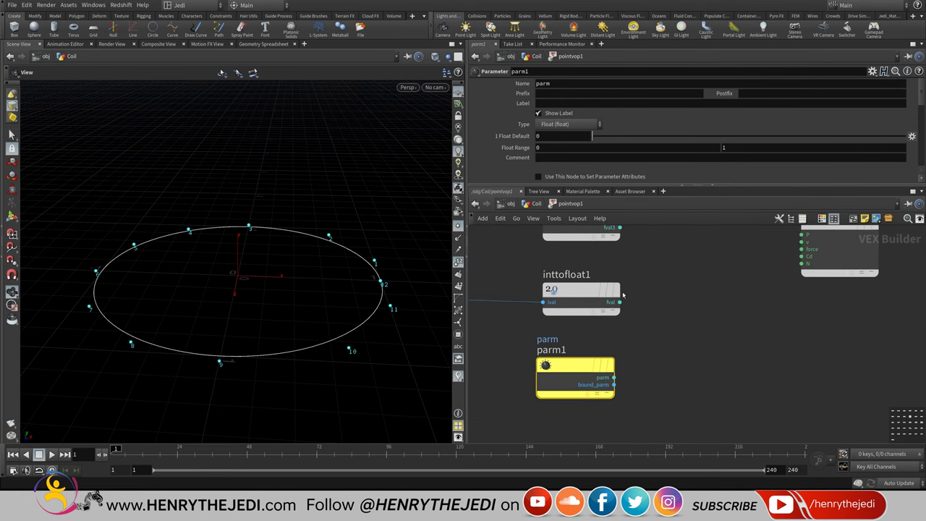
left_click(587, 292)
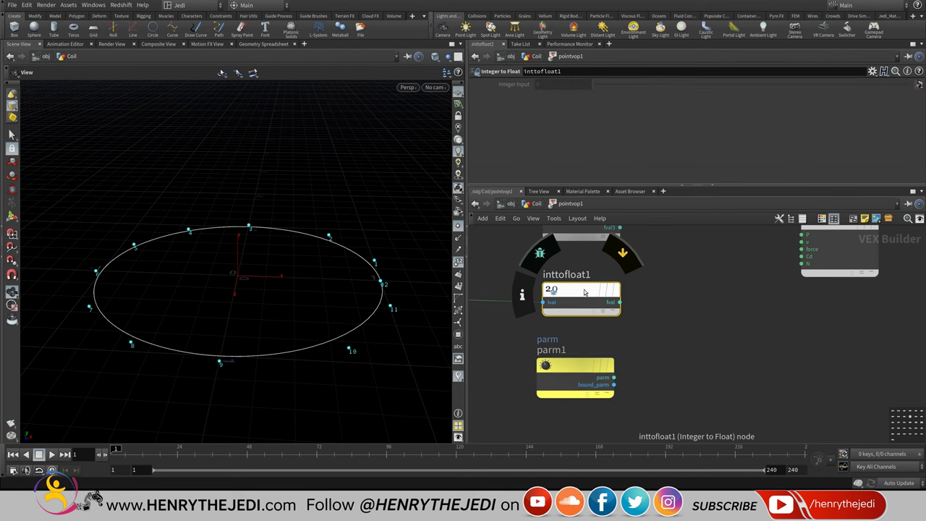
- Review ptnum in attribexpression1's VEXpression, then return into pointvop1 to find a Math node
left_click(536, 204)
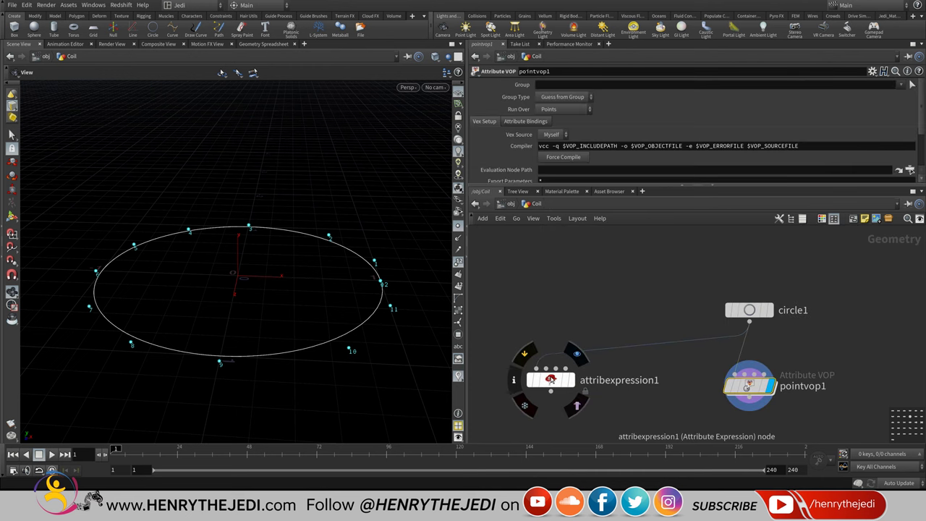
left_click(549, 378)
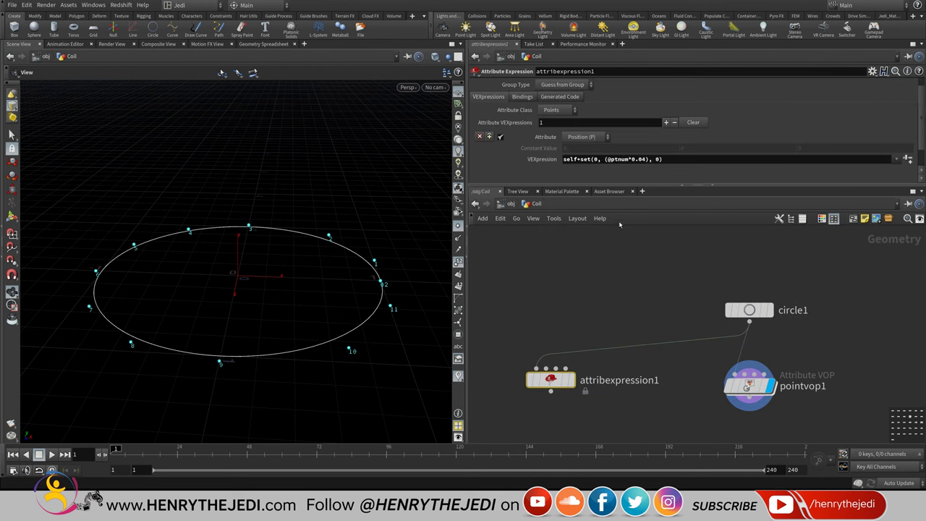
left_click(629, 159)
left_click_drag(612, 159, 626, 164)
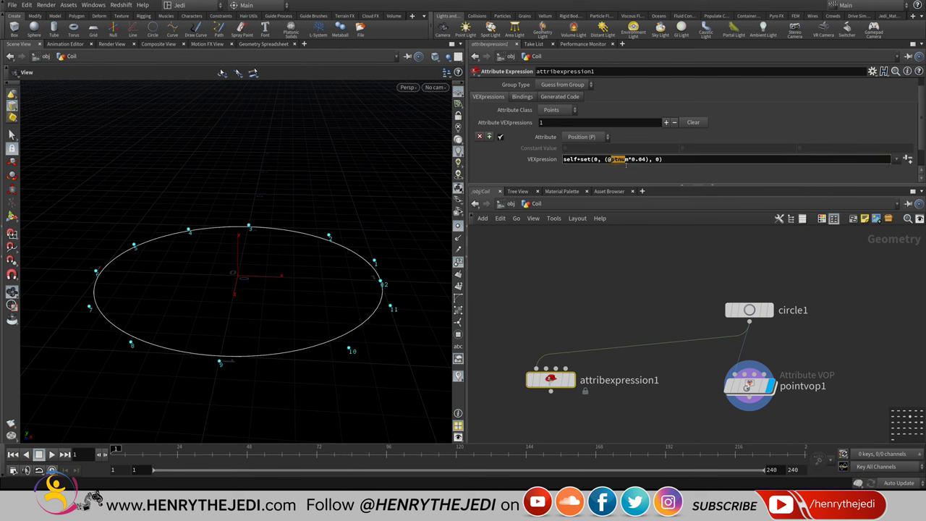
double_click(748, 387)
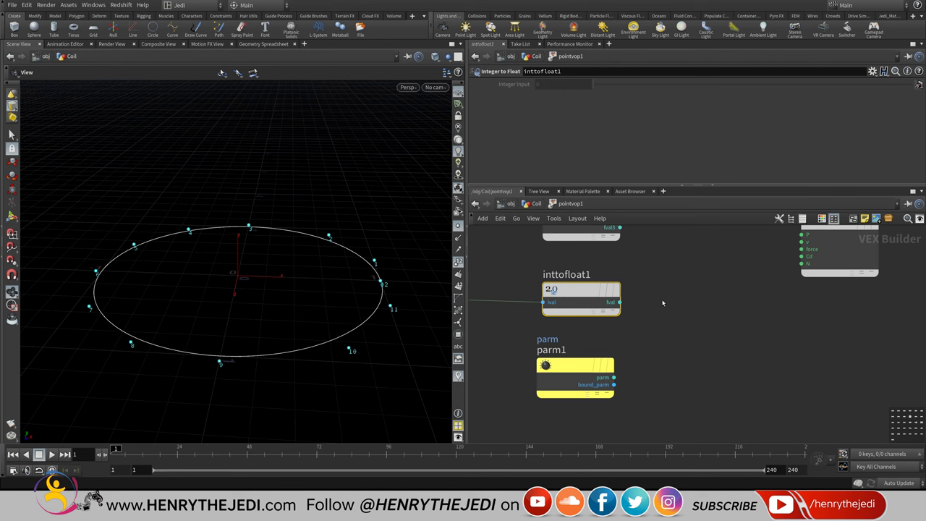
key("Tab")
key("Escape")
key("Tab")
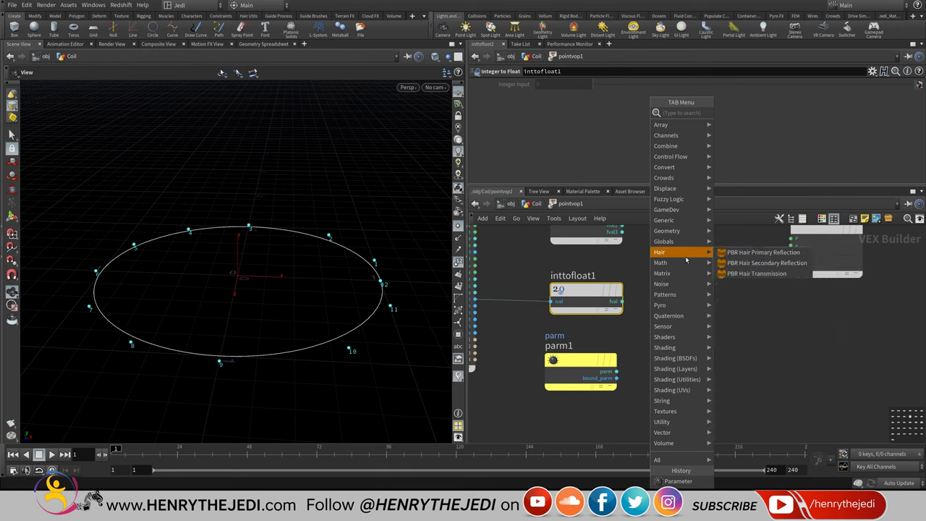
mouse_move(681, 265)
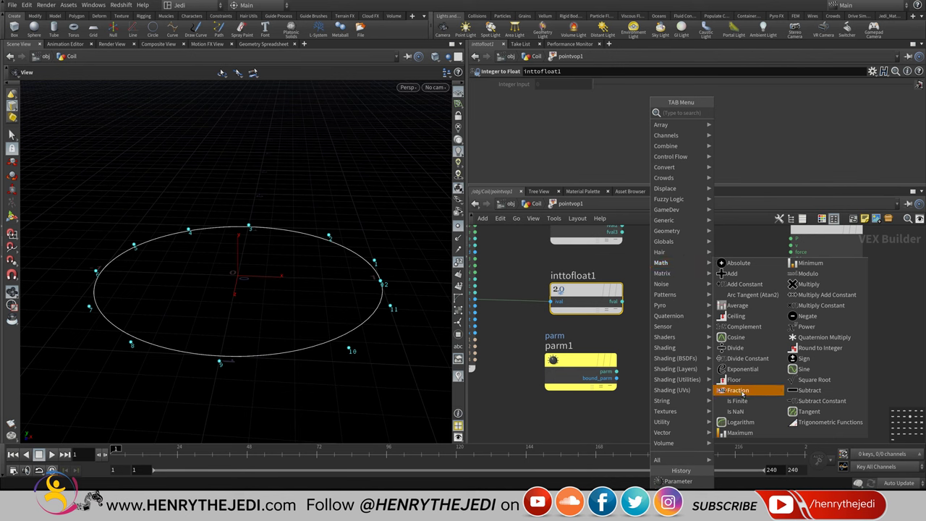
left_click(809, 284)
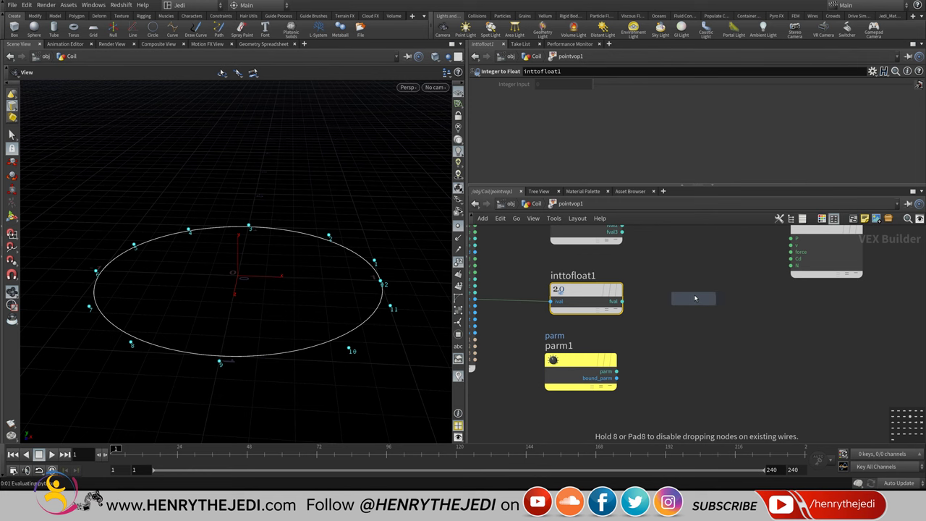
left_click(694, 304)
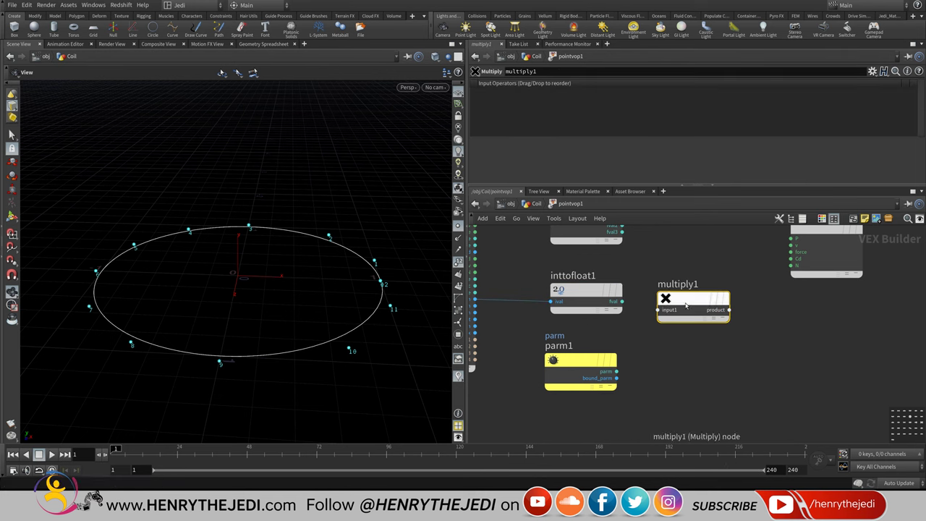
left_click_drag(691, 304, 693, 295)
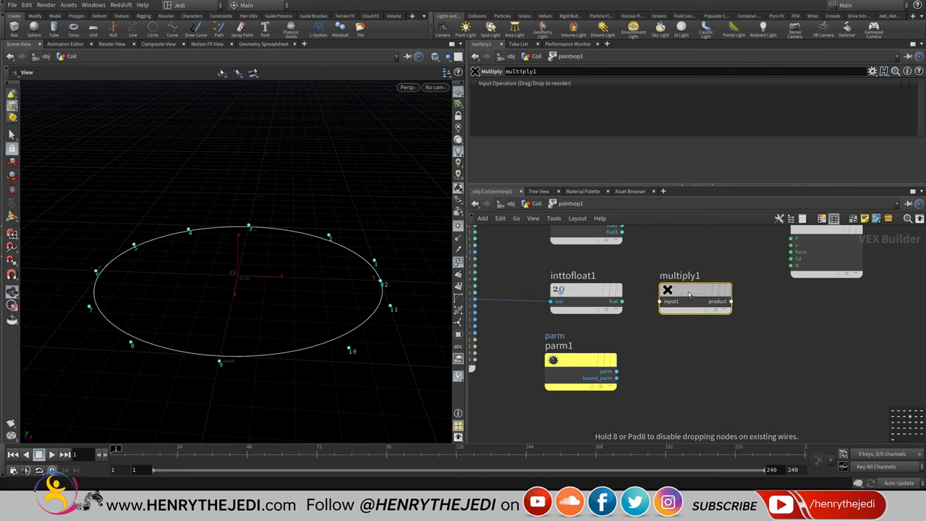
left_click(533, 205)
left_click(551, 380)
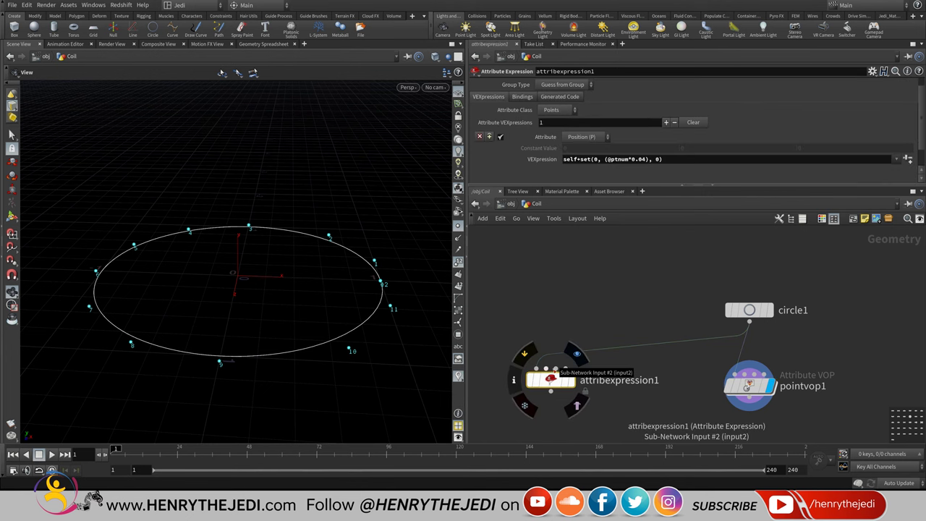
double_click(627, 158)
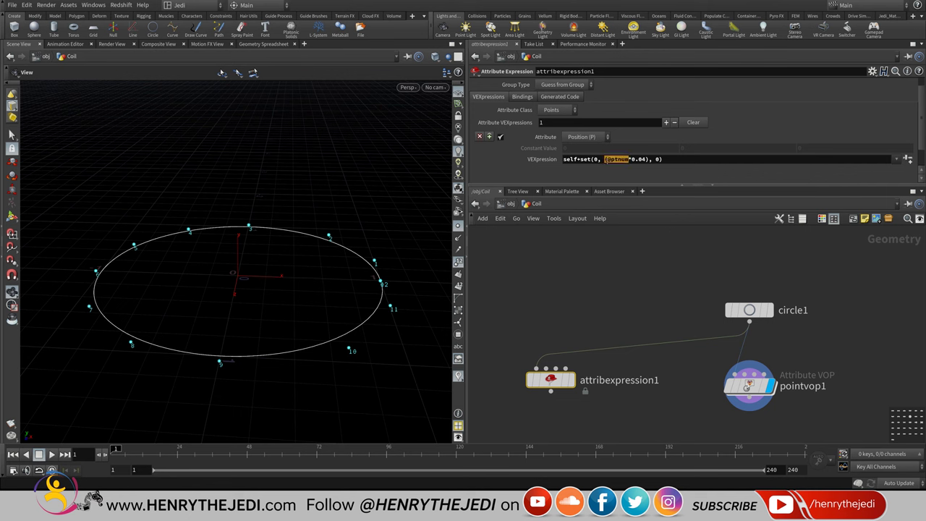
left_click(637, 164)
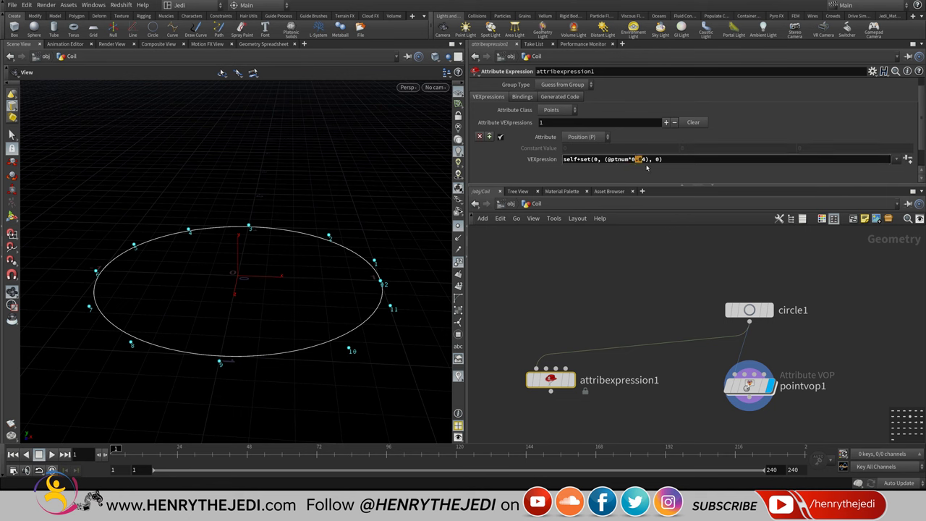
double_click(755, 386)
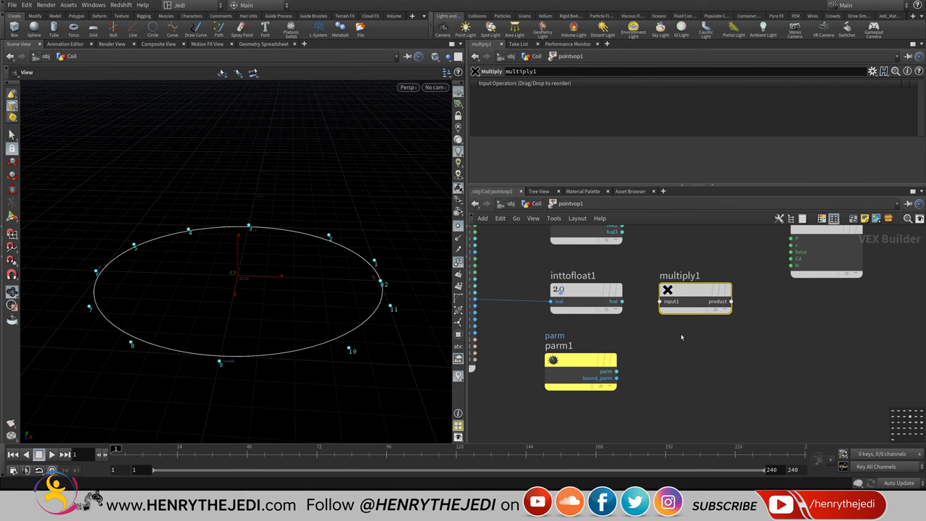
- Wire inttofloat1's float and parm1 into multiply1's two inputs
mouse_move(581, 296)
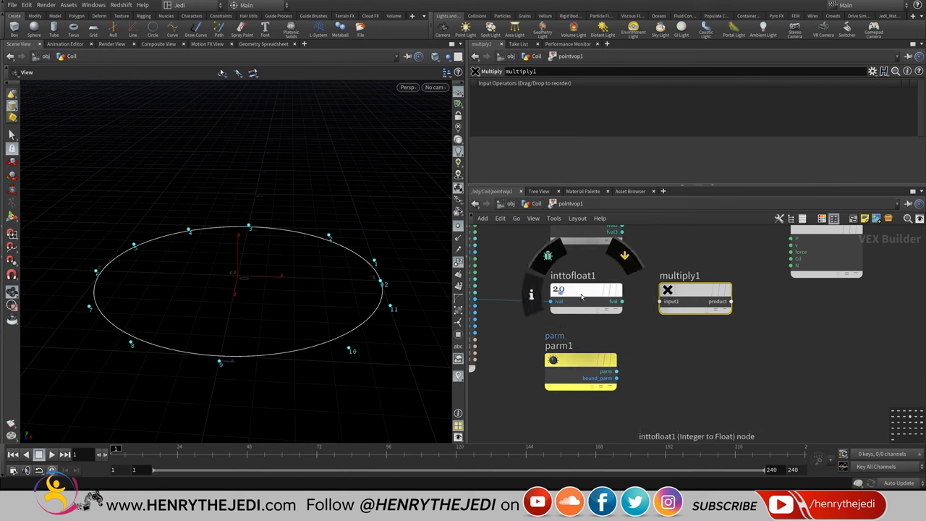
left_click(622, 301)
left_click(660, 301)
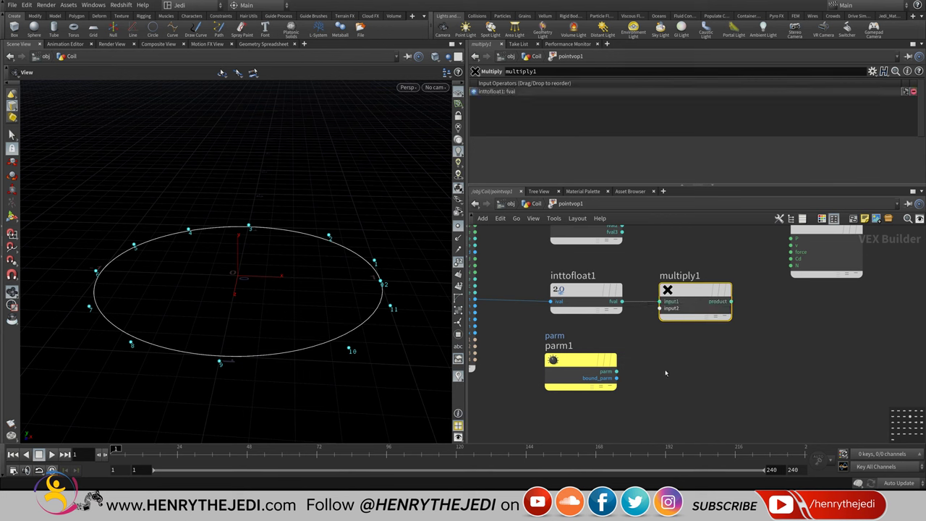
scroll(637, 373, "up", 1)
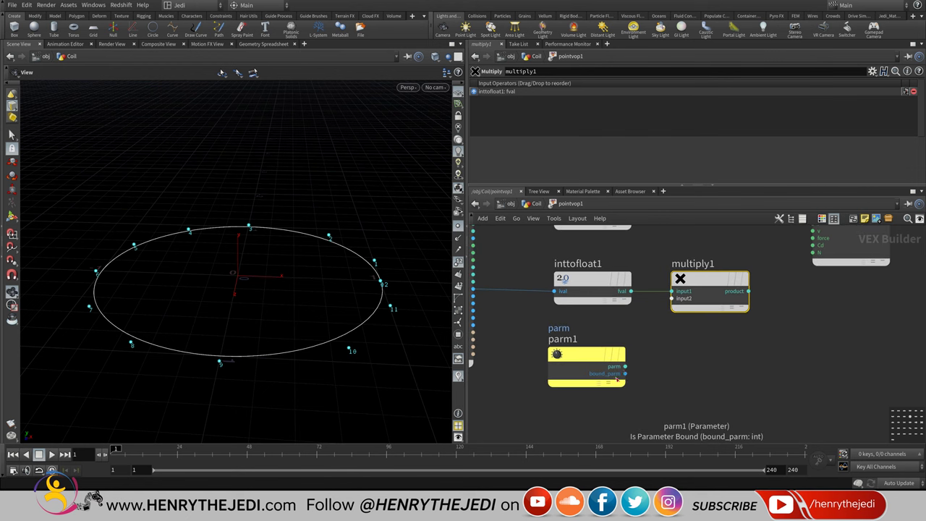
left_click(625, 367)
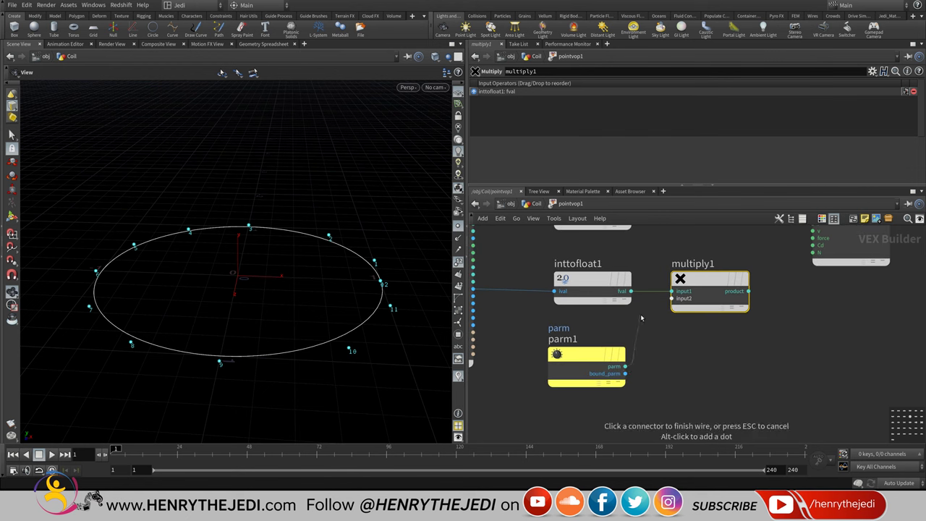
left_click(673, 299)
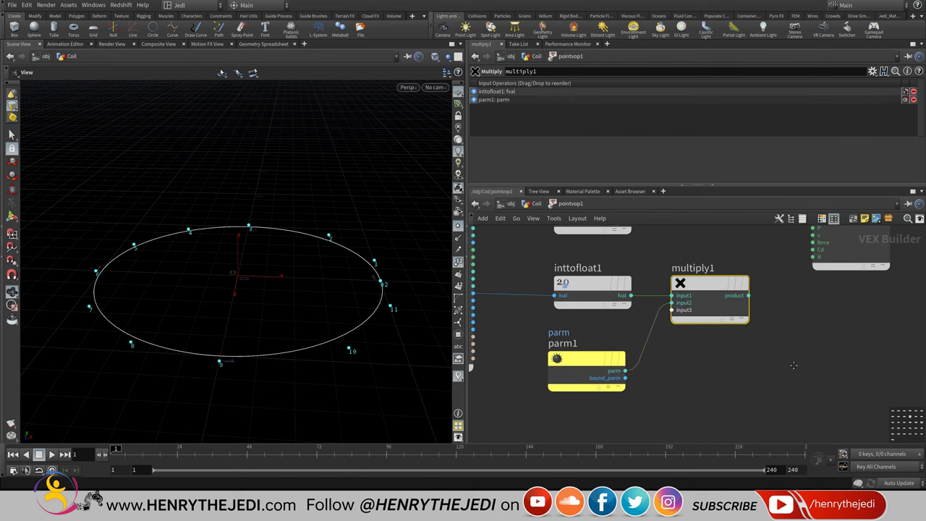
scroll(774, 376, "up", 1)
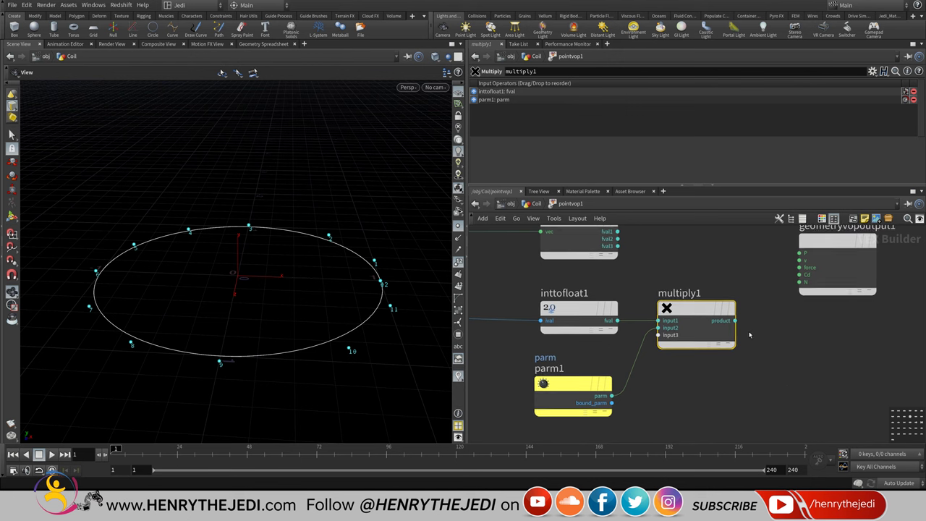
- Save the scene and bring up the Utility node list to pick a Print node
key("ctrl+s")
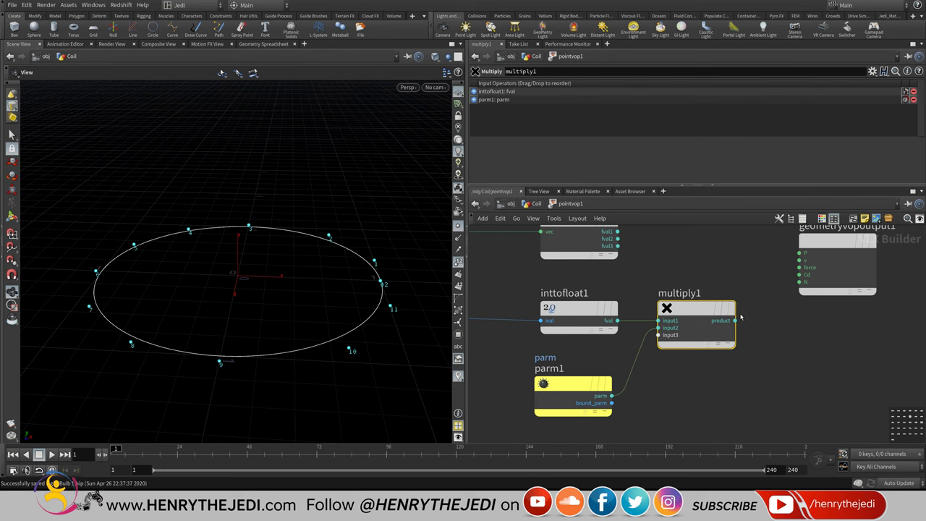
middle_click_drag(625, 333, 675, 338)
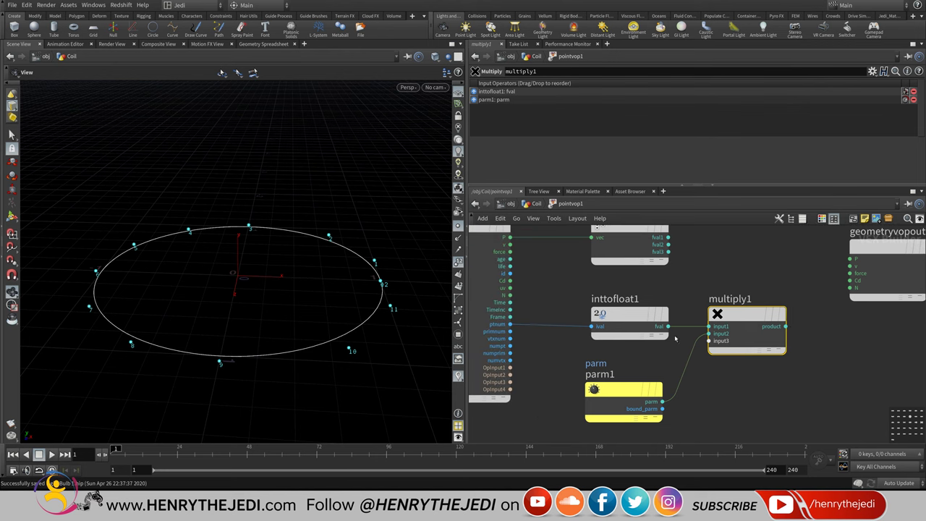
key("Tab")
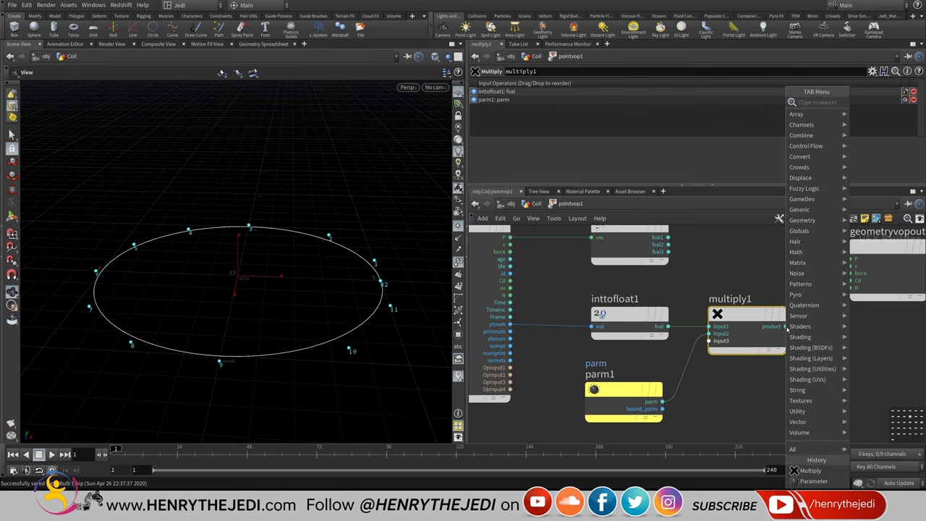
mouse_move(798, 411)
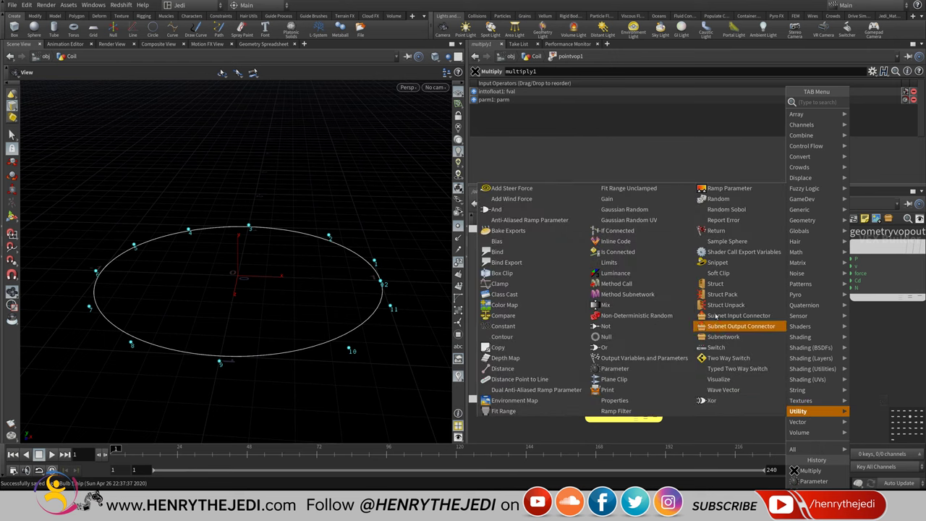
- Attach print1 to multiply1 with Output Text to Console, which reports 0.000000
left_click(615, 392)
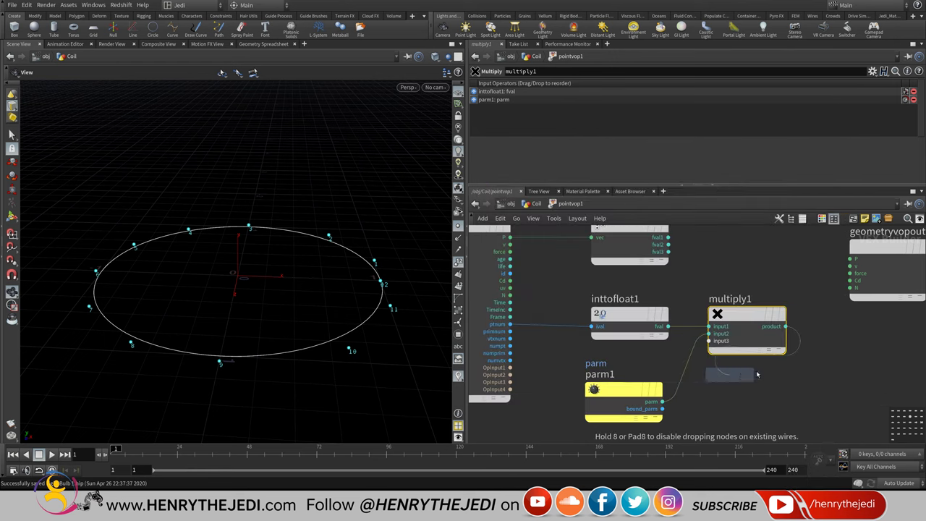
left_click(839, 355)
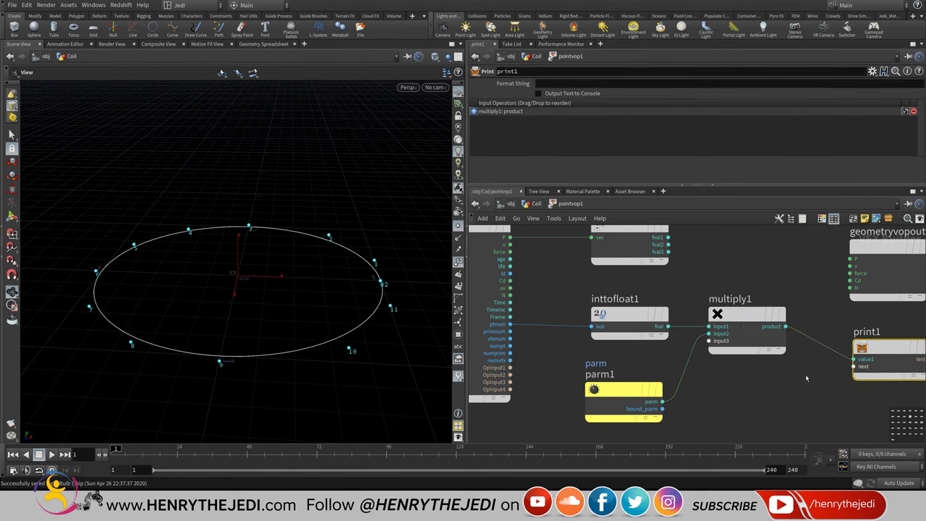
left_click(558, 94)
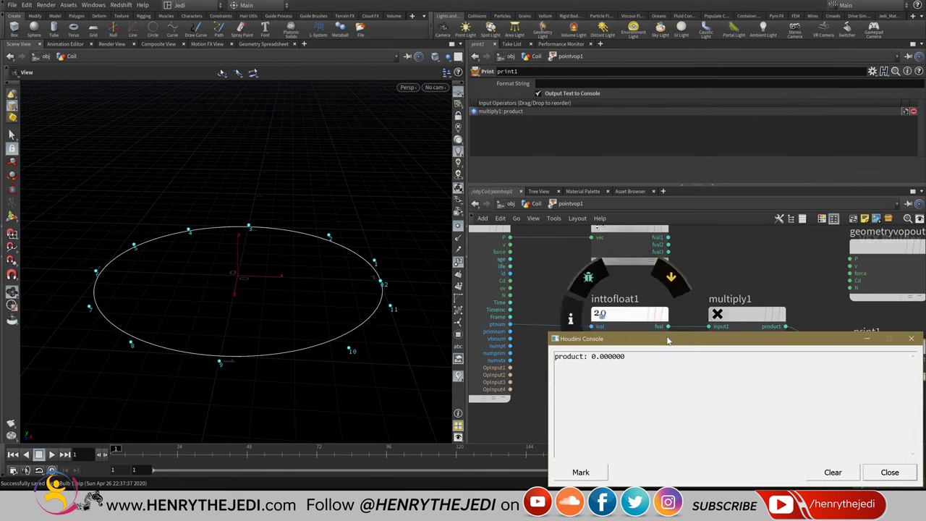
left_click_drag(667, 341, 637, 256)
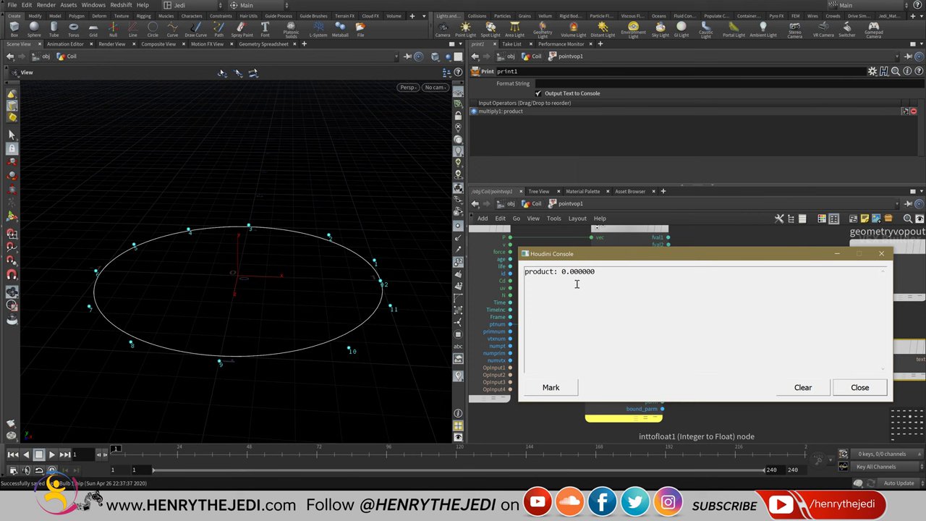
left_click(864, 385)
- Delete the temporary print1 node and reframe the global and parm1 nodes
middle_click_drag(794, 394, 674, 391)
mouse_move(780, 349)
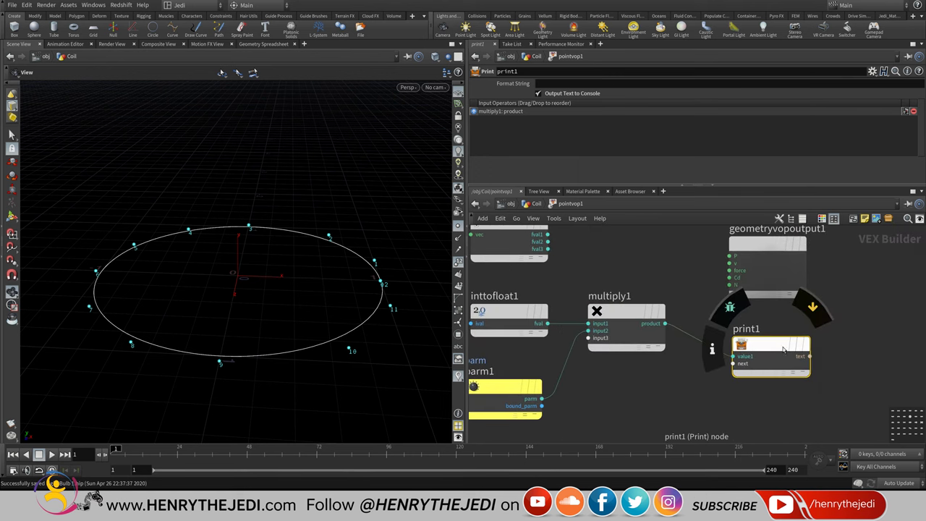
key("Delete")
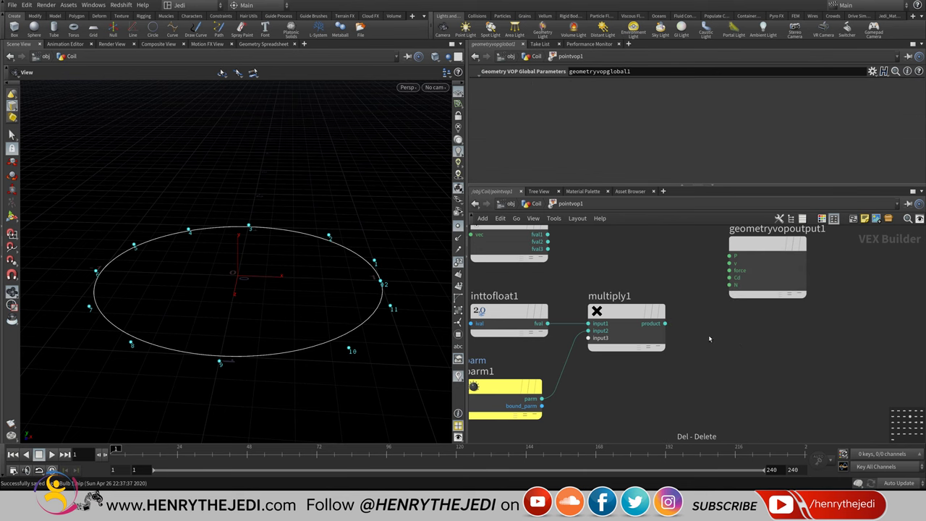
middle_click_drag(601, 347, 724, 309)
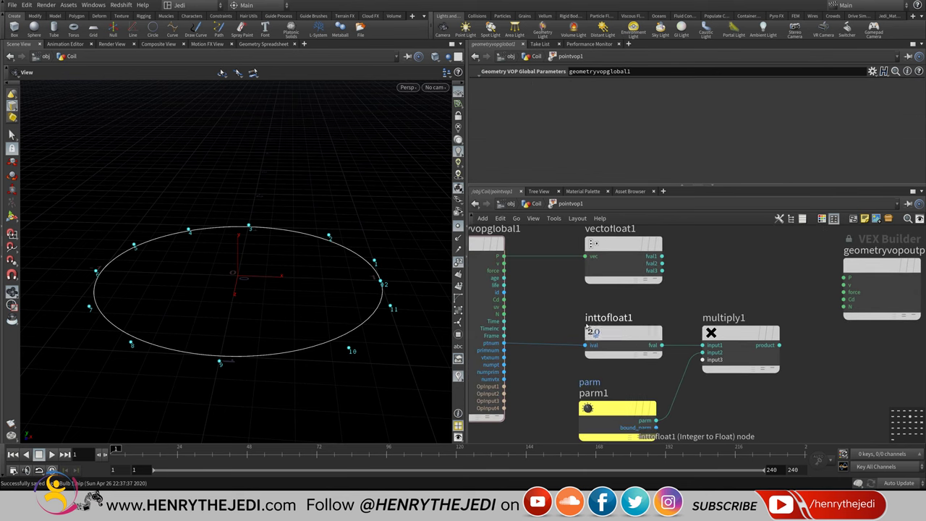
left_click(612, 414)
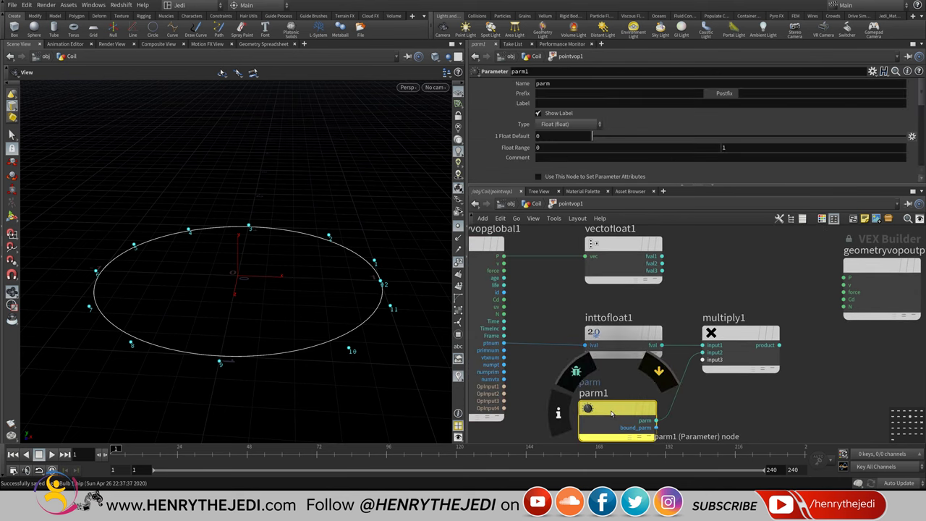
middle_click_drag(804, 354, 725, 405)
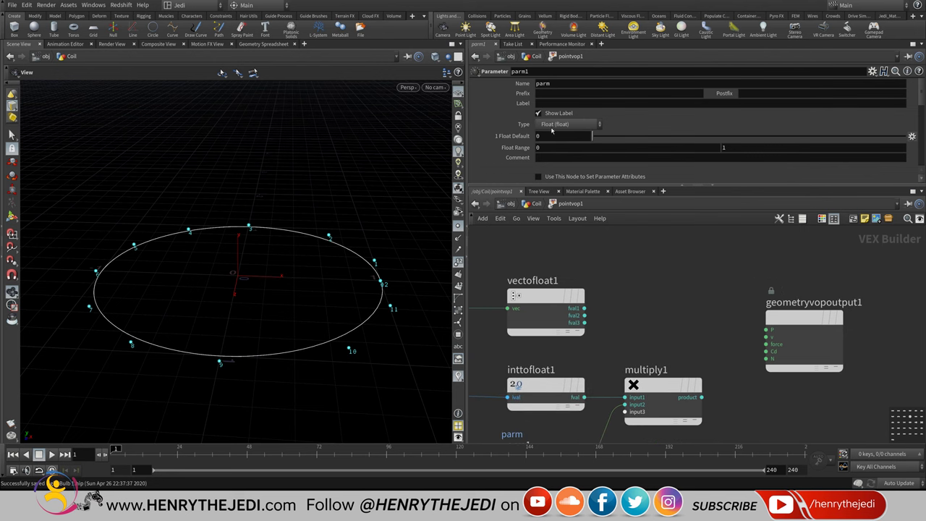
- Re-enter pointvop1 and move vectofloat1 and geometryvopoutput1 higher and to the right
left_click(535, 204)
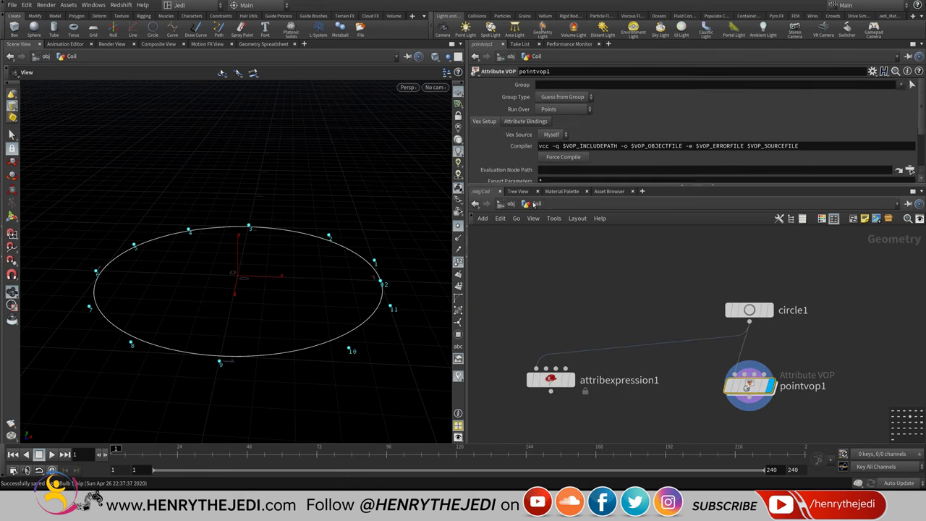
scroll(618, 143, "down", 3)
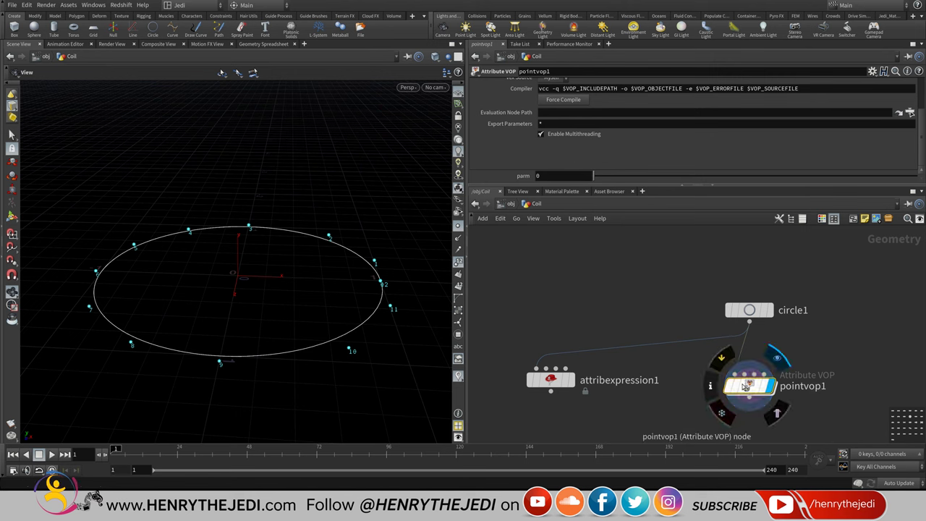
double_click(745, 387)
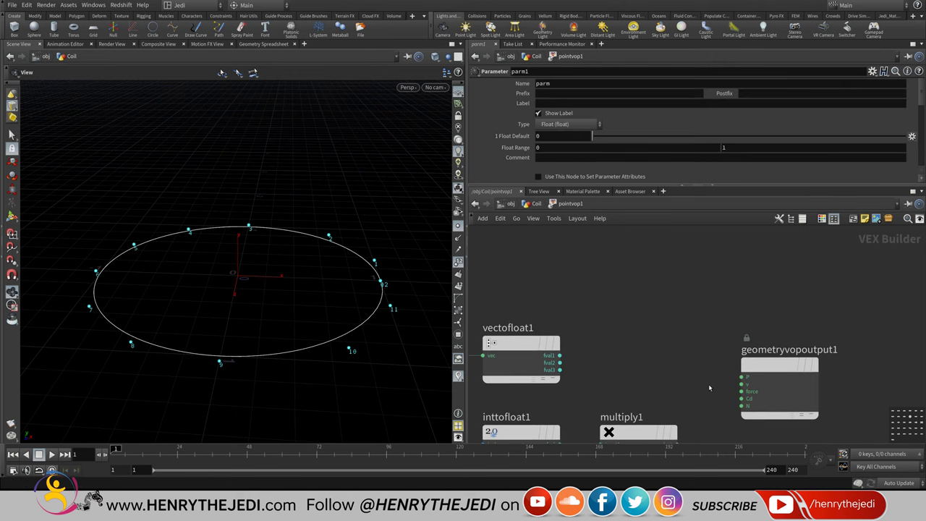
left_click_drag(641, 370, 734, 354)
left_click_drag(804, 379, 878, 368)
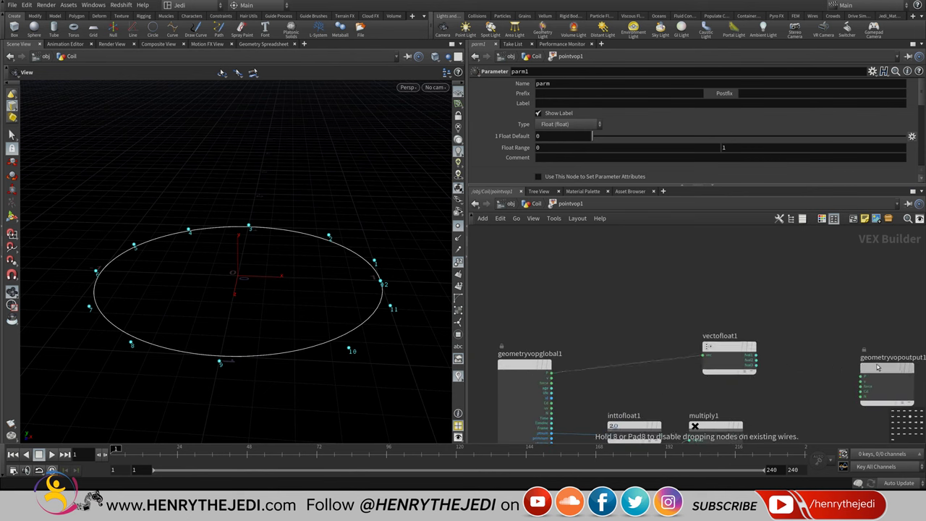
middle_click_drag(878, 367, 854, 309)
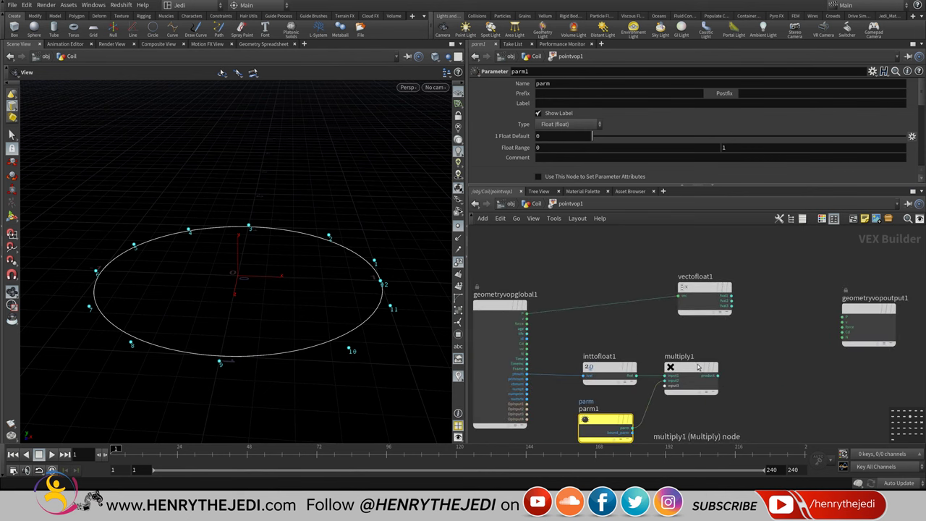
- Review attribexpression1's VEXpression, highlighting 'self', then return into pointvop1
left_click(536, 203)
left_click(553, 380)
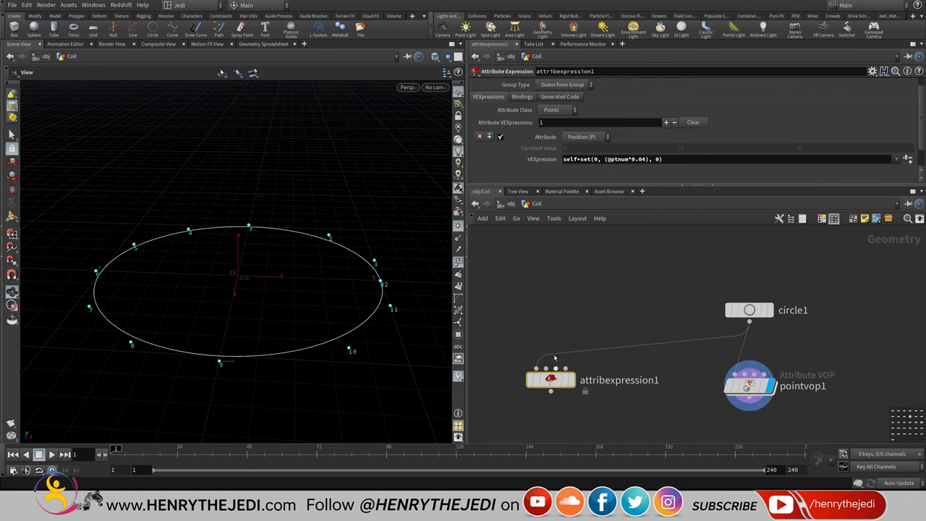
left_click_drag(579, 159, 661, 159)
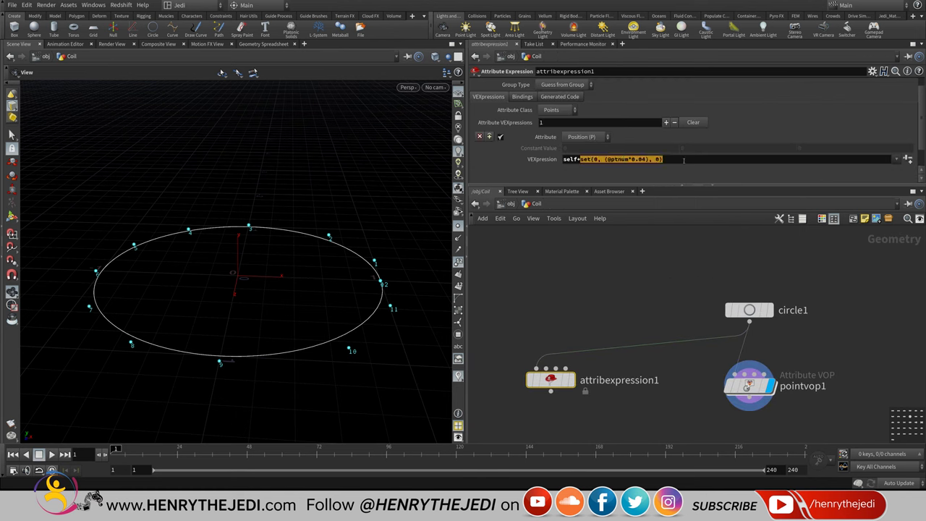
left_click(572, 162)
double_click(572, 159)
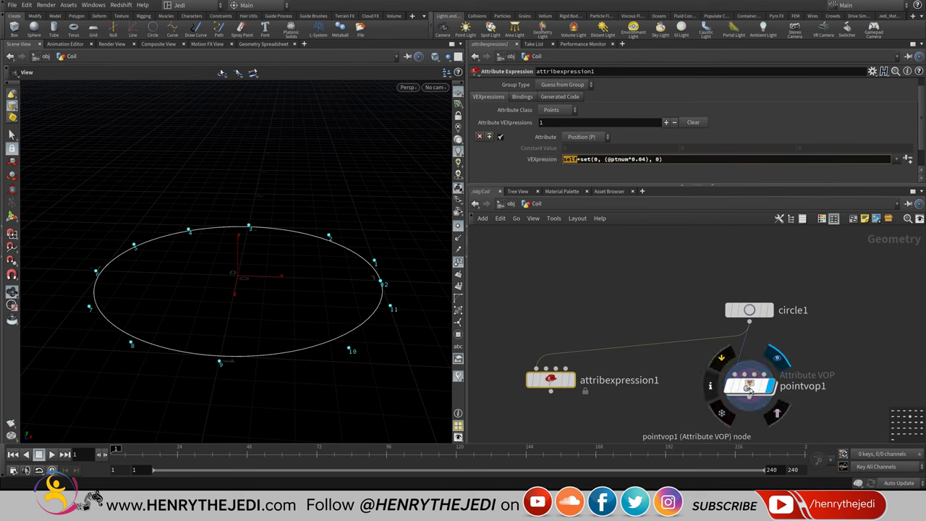
double_click(749, 391)
scroll(713, 356, "up", 4)
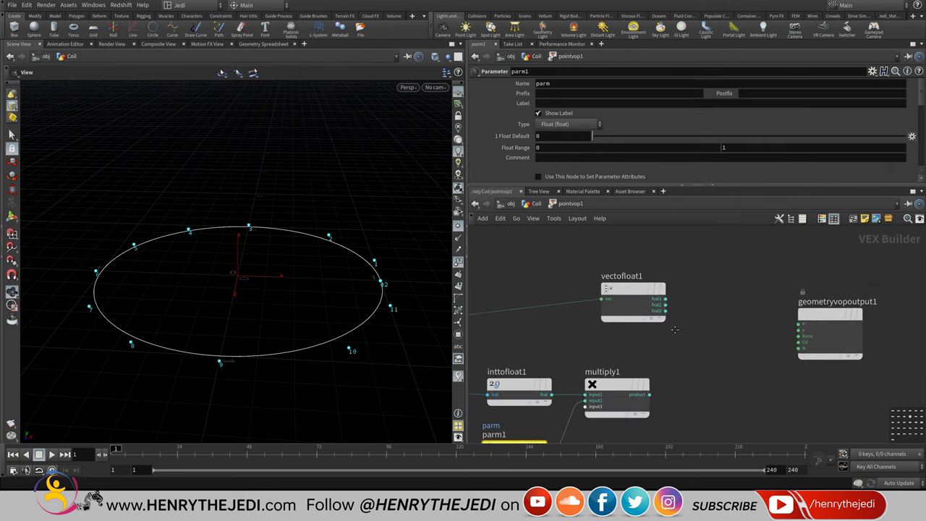
scroll(676, 321, "up", 2)
- Add an add1 Math node and move geometryvopoutput1 further right
key("Tab")
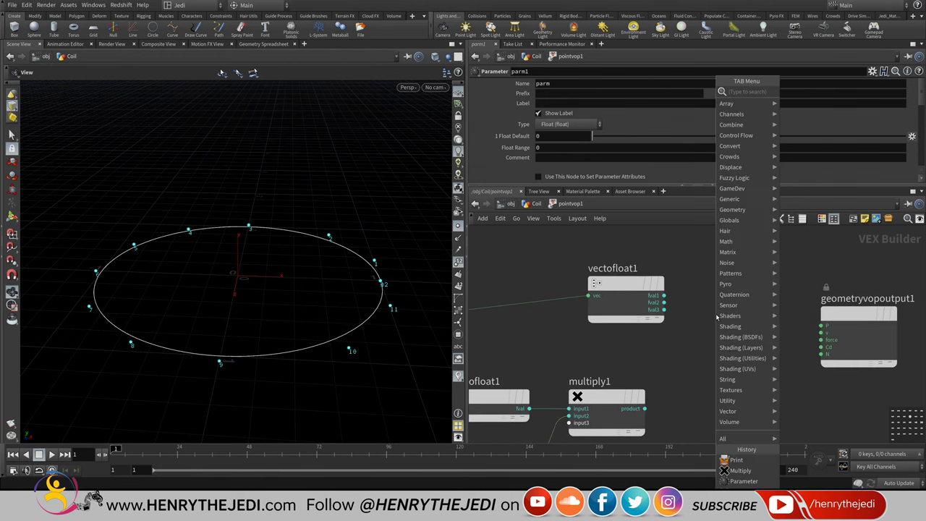
mouse_move(749, 247)
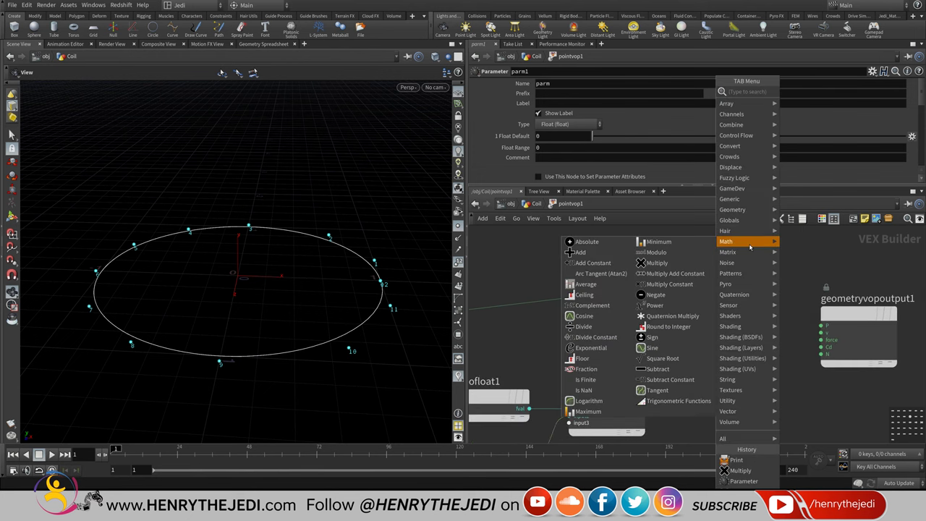
left_click(583, 251)
left_click(733, 311)
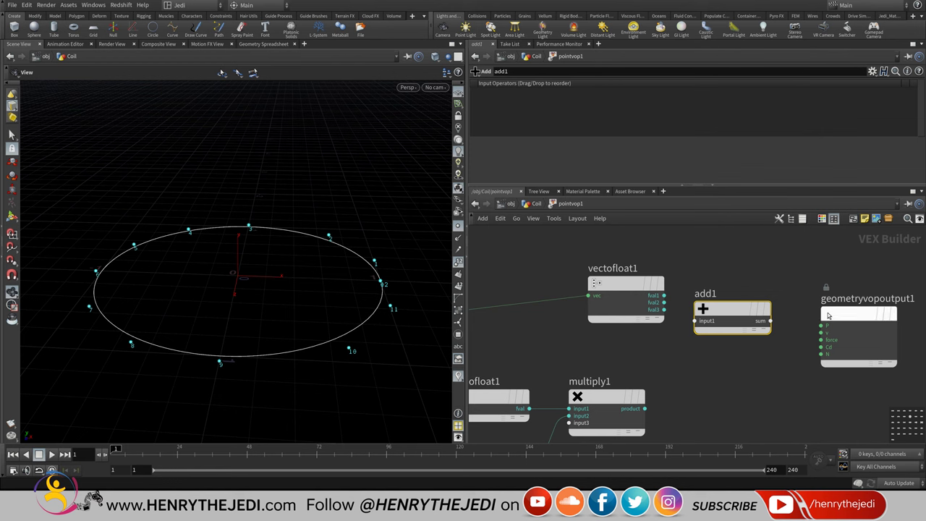
left_click_drag(845, 314, 888, 310)
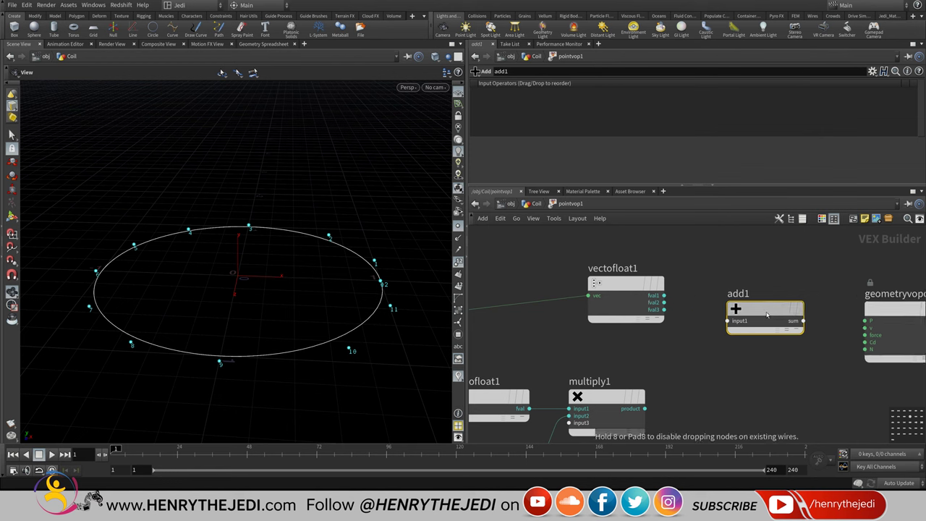
middle_click_drag(694, 366, 685, 339)
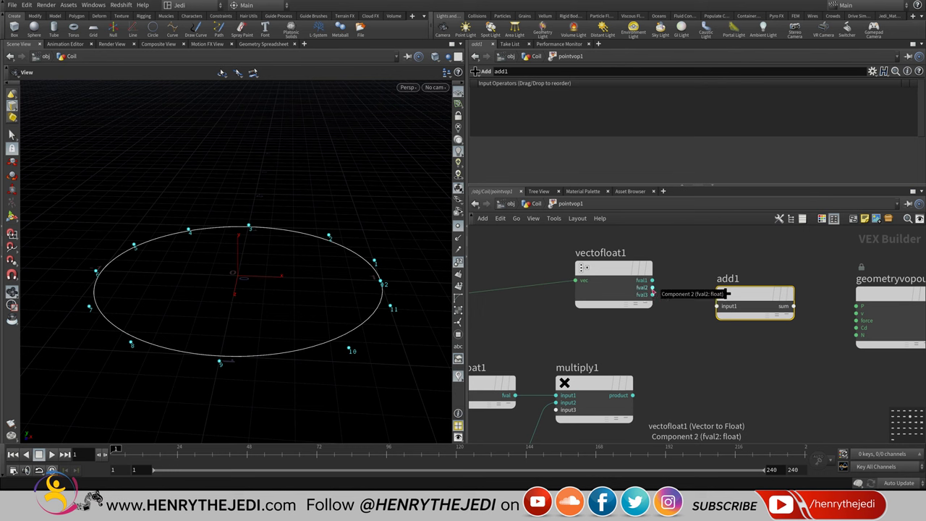
- Wire vectofloat1's fval2 into add1's input1 and multiply1's product into input2
left_click(652, 288)
left_click(704, 308)
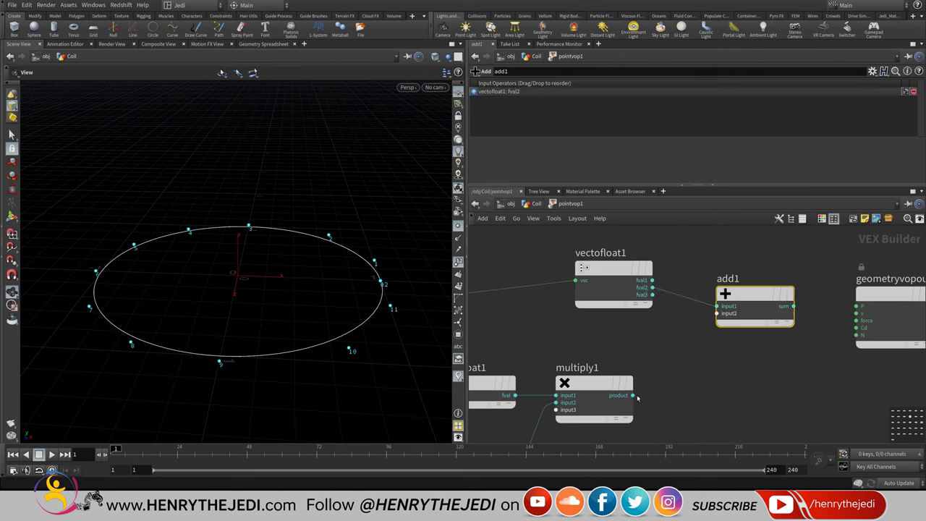
left_click(634, 396)
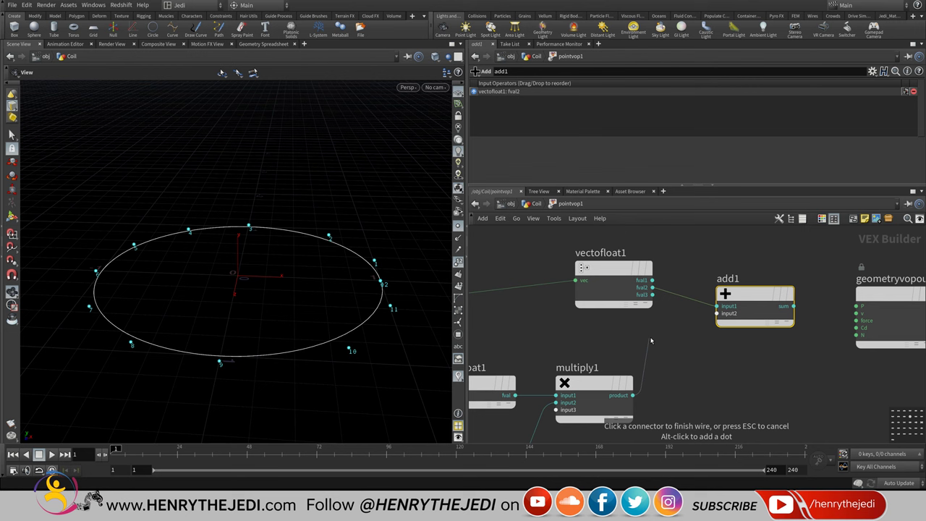
left_click(698, 321)
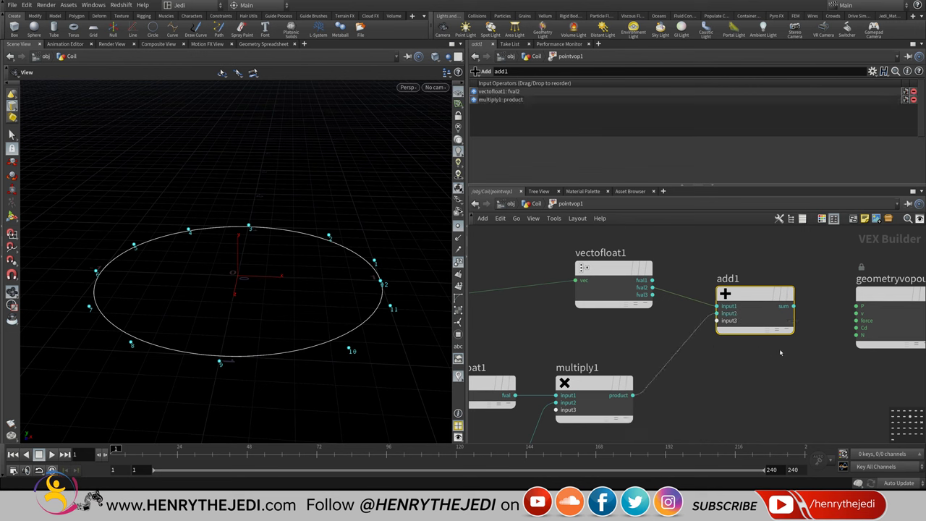
middle_click_drag(780, 352, 724, 369)
left_click_drag(818, 304, 877, 310)
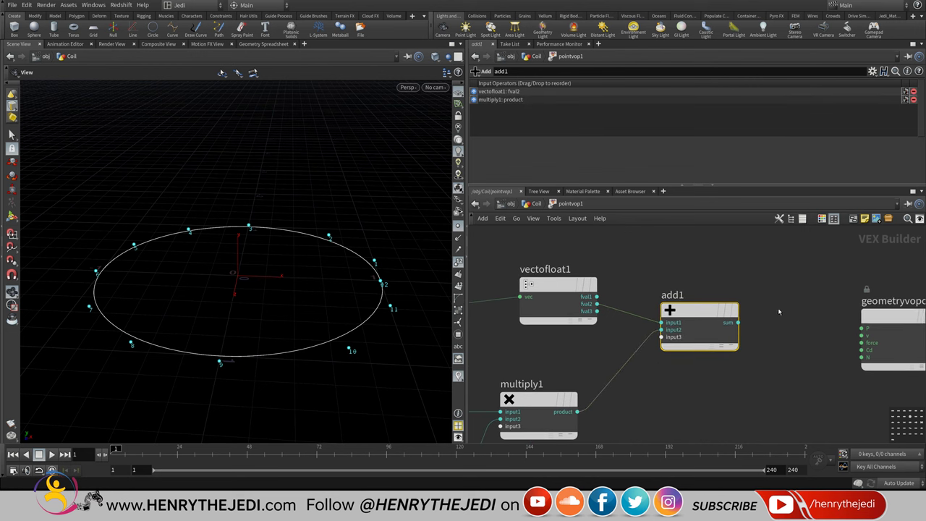
middle_click_drag(779, 311, 771, 299)
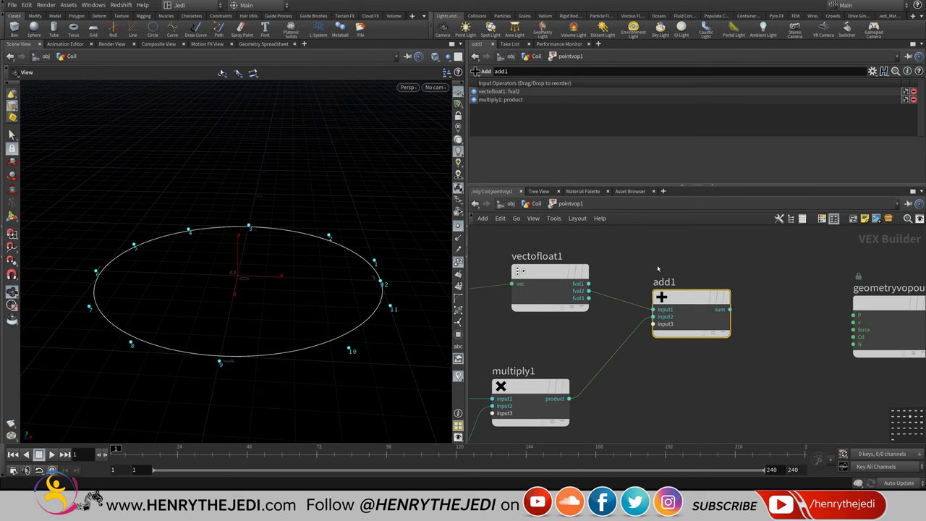
left_click(546, 275)
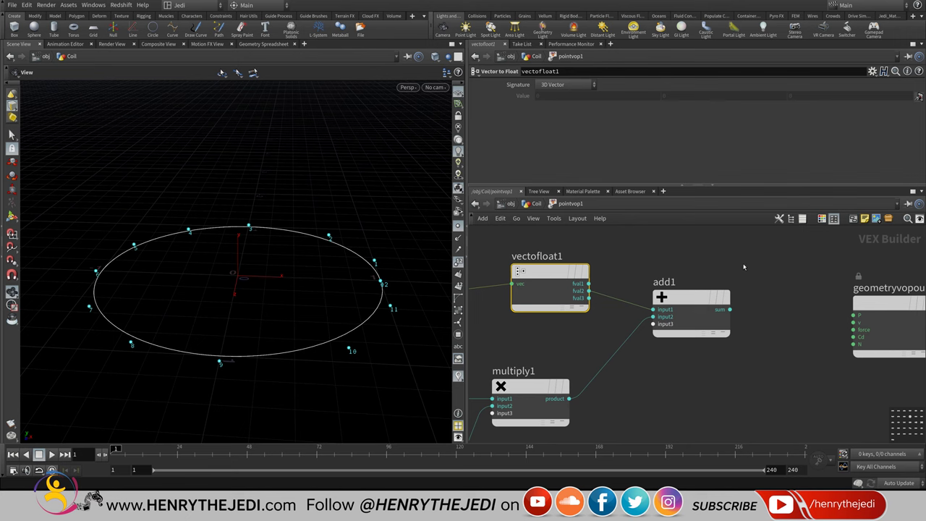
- Add a Float to Vector node and widen the network editor
key("Tab")
mouse_move(769, 137)
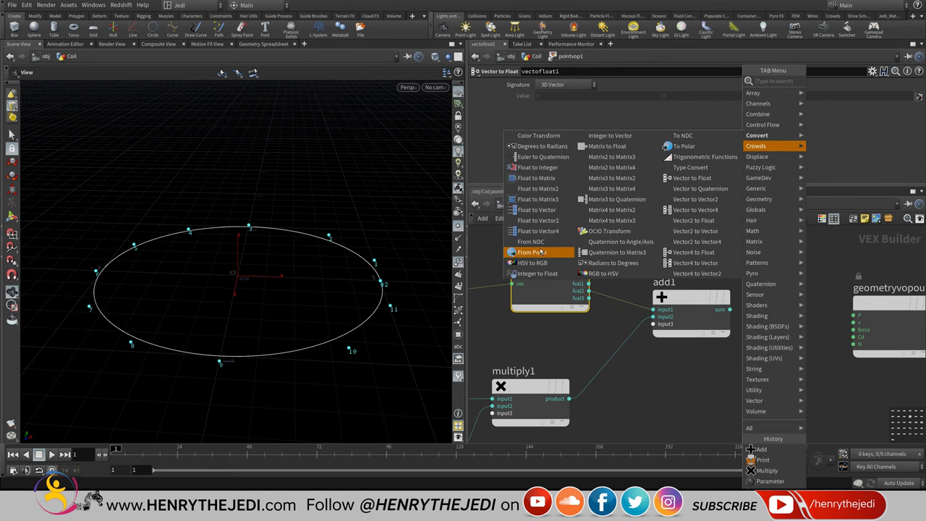
left_click(549, 210)
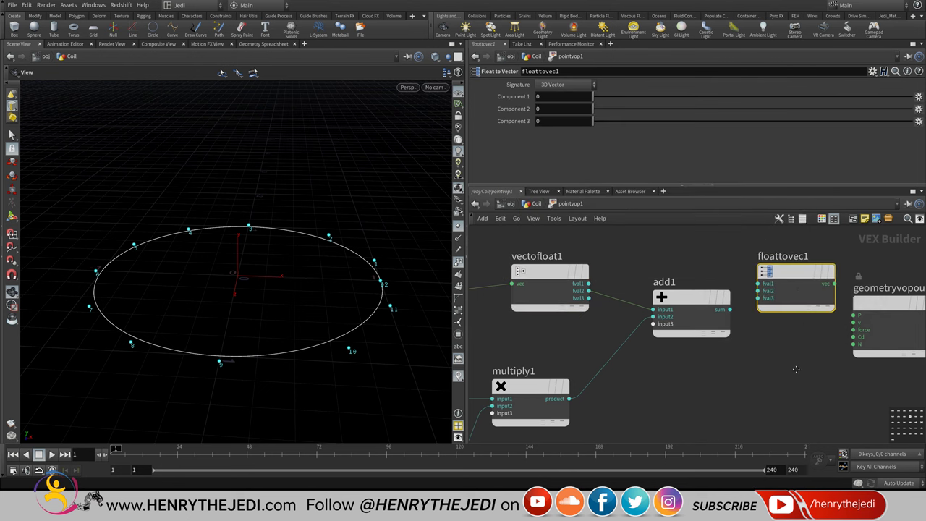
middle_click_drag(798, 359, 765, 376)
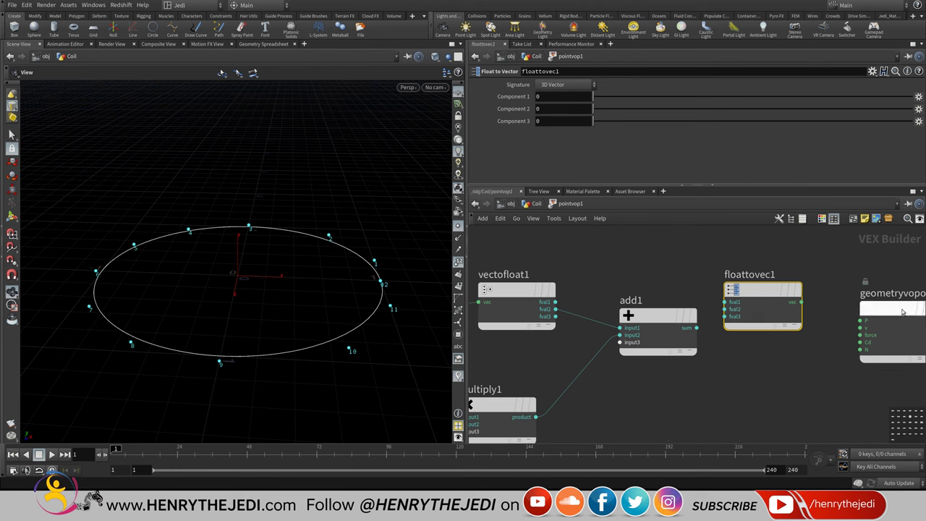
scroll(741, 363, "down", 3)
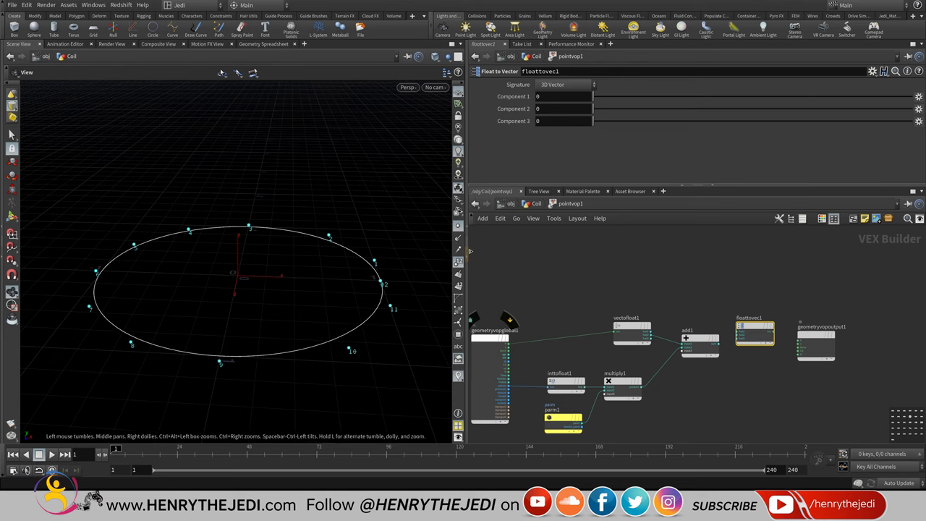
left_click_drag(468, 251, 414, 251)
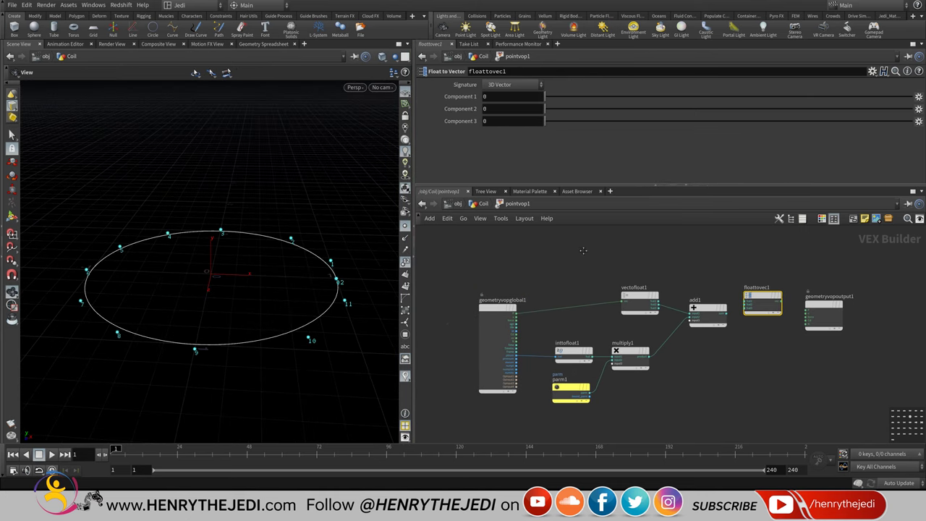
scroll(712, 335, "up", 3)
- Arrange vectofloat1, add1 and floattovec1 so all their ports are visible
middle_click_drag(620, 318, 648, 288)
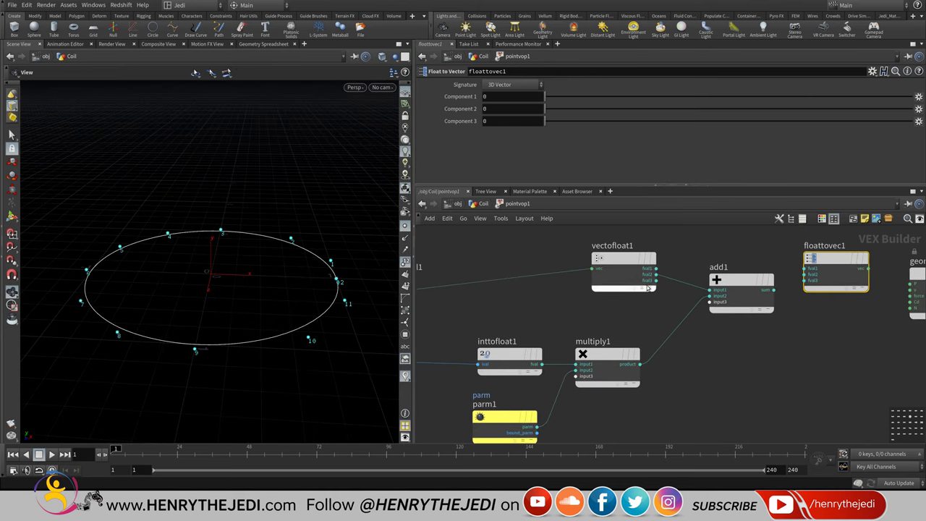
left_click_drag(648, 288, 639, 304)
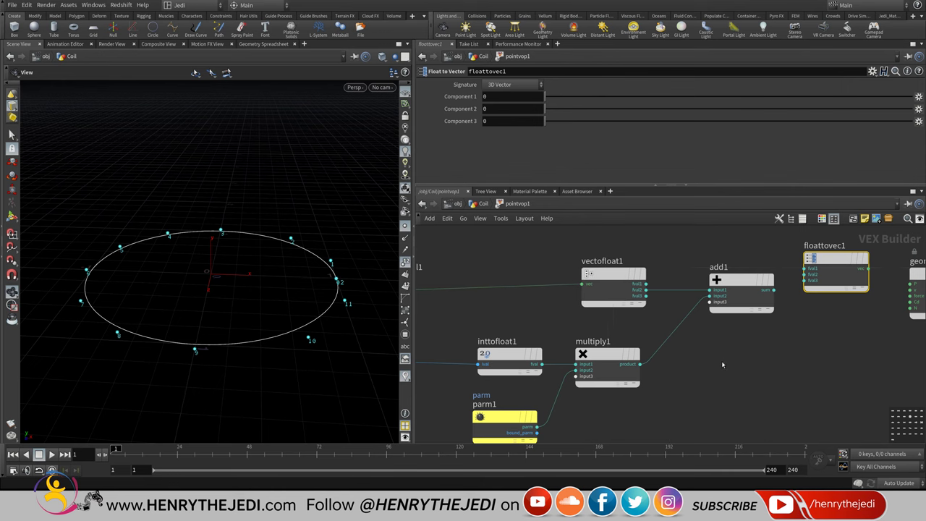
middle_click_drag(442, 297, 503, 304)
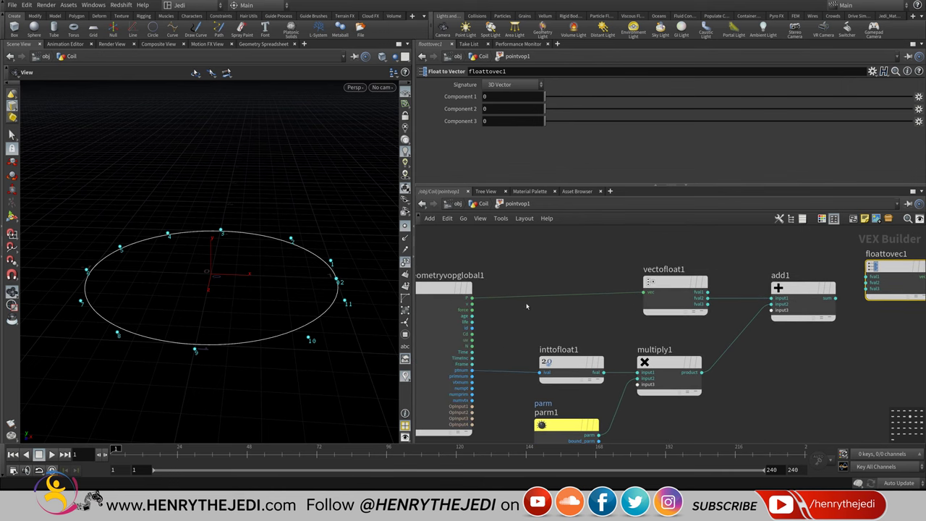
scroll(707, 275, "up", 2)
middle_click_drag(738, 333, 638, 334)
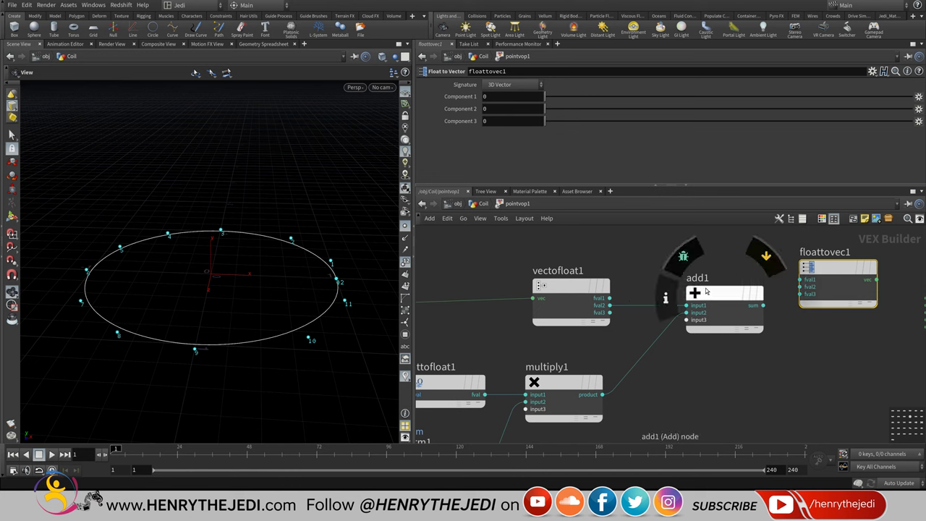
left_click_drag(719, 293, 706, 333)
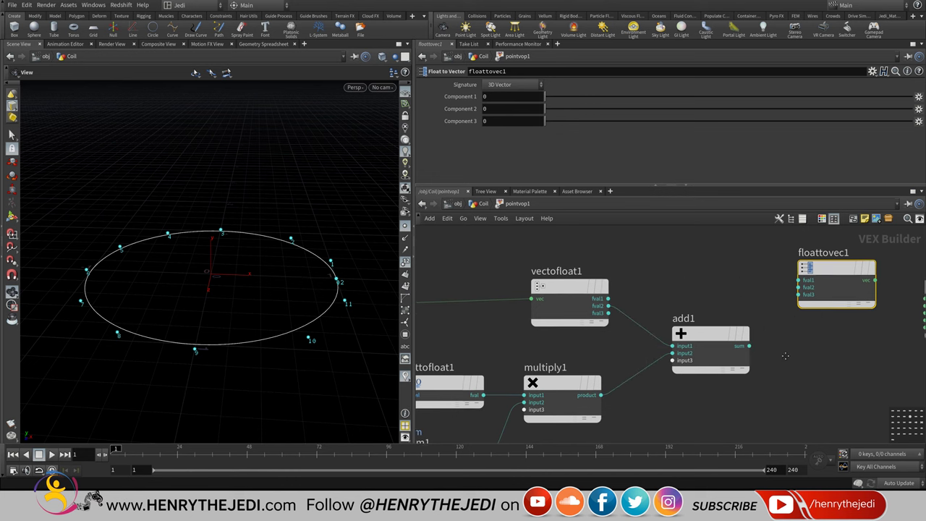
middle_click_drag(668, 382, 613, 397)
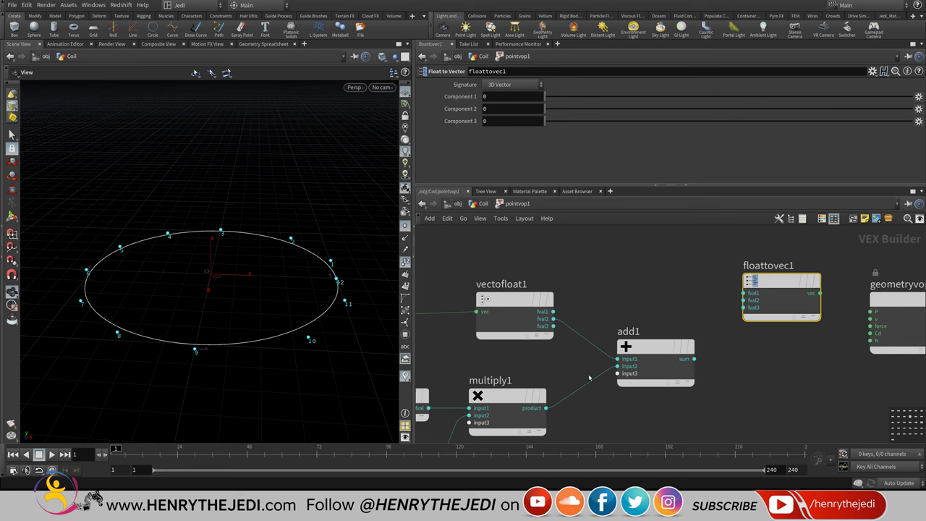
left_click_drag(743, 316, 746, 341)
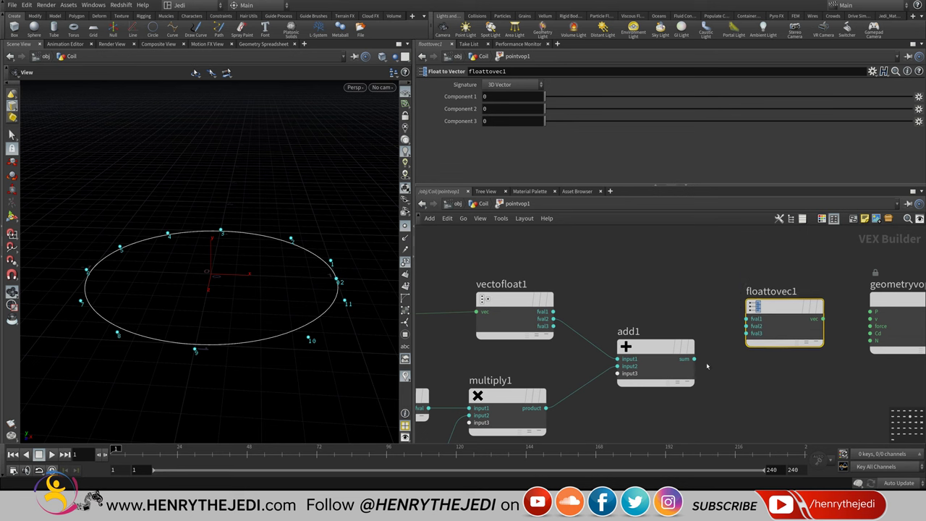
- Wire add1's sum into floattovec1's fval2 and vectofloat1's fval1/fval3 into fval1/fval3
left_click(695, 360)
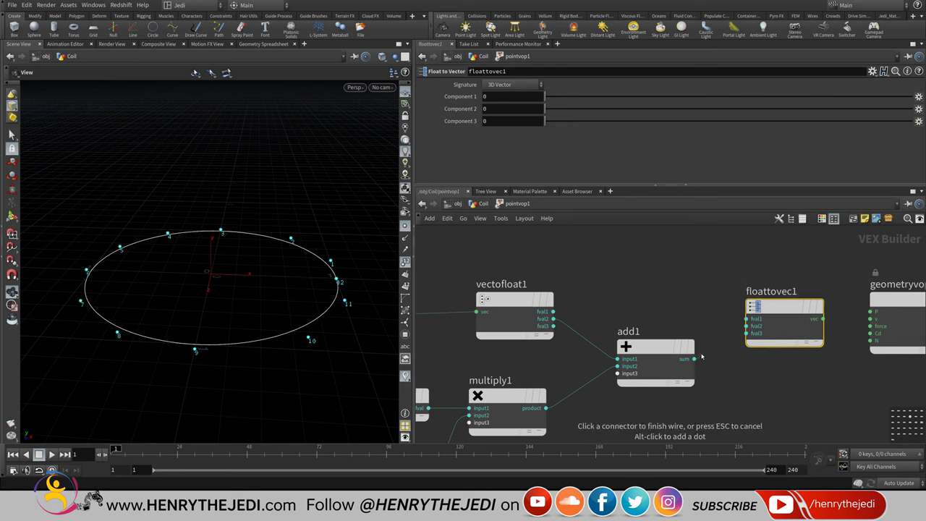
left_click(751, 326)
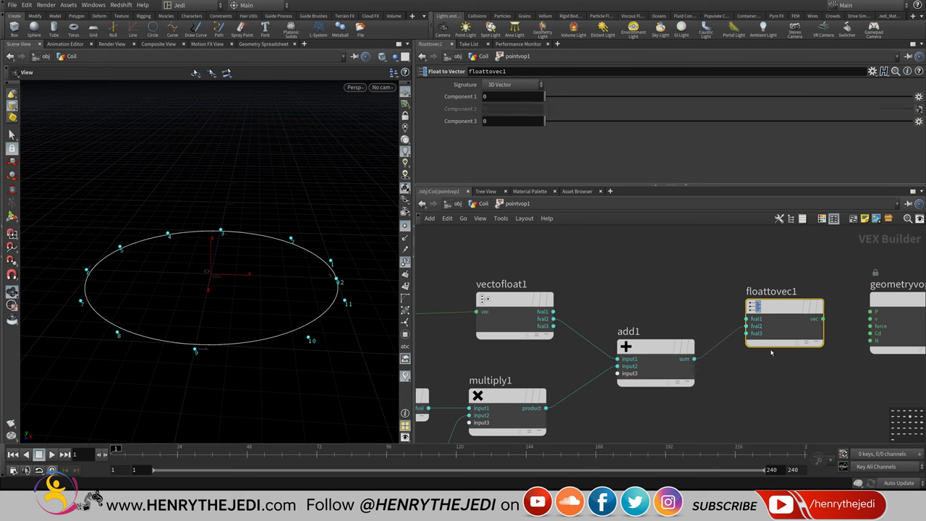
key("ctrl+s")
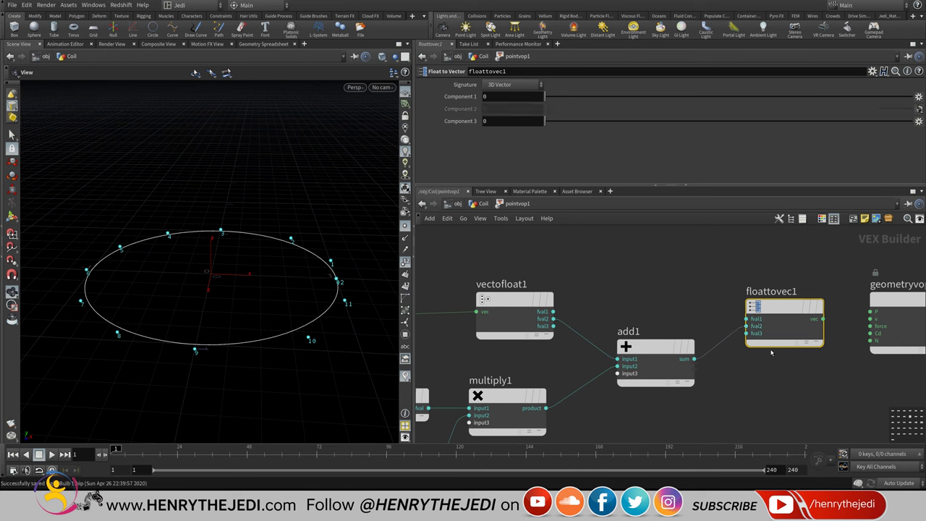
left_click(553, 311)
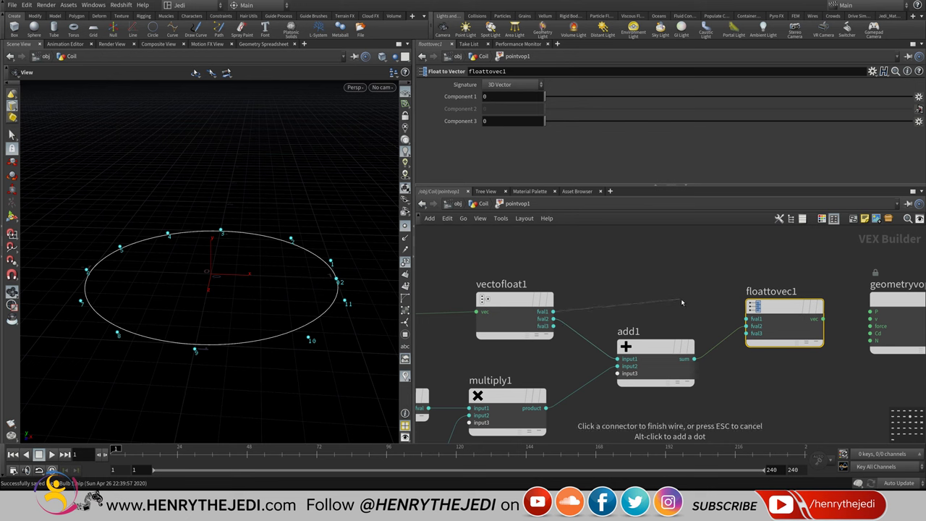
left_click(746, 318)
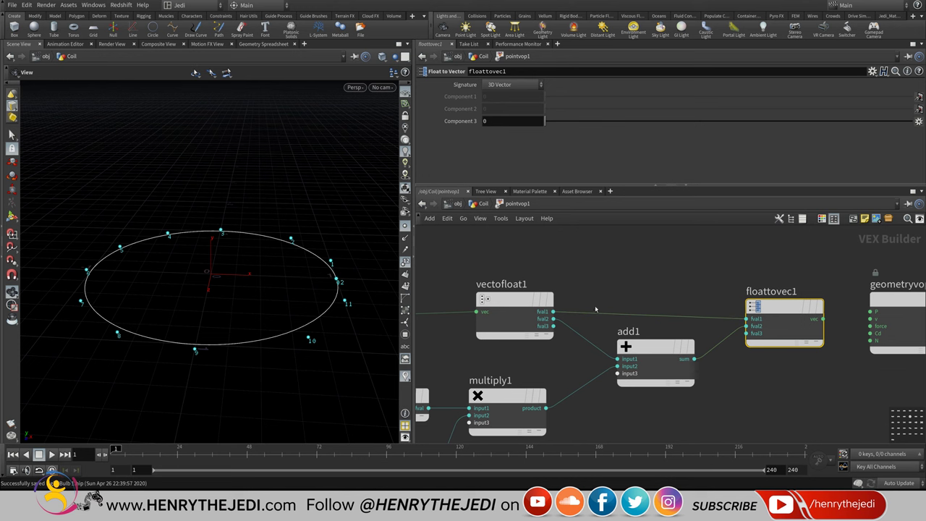
left_click(554, 327)
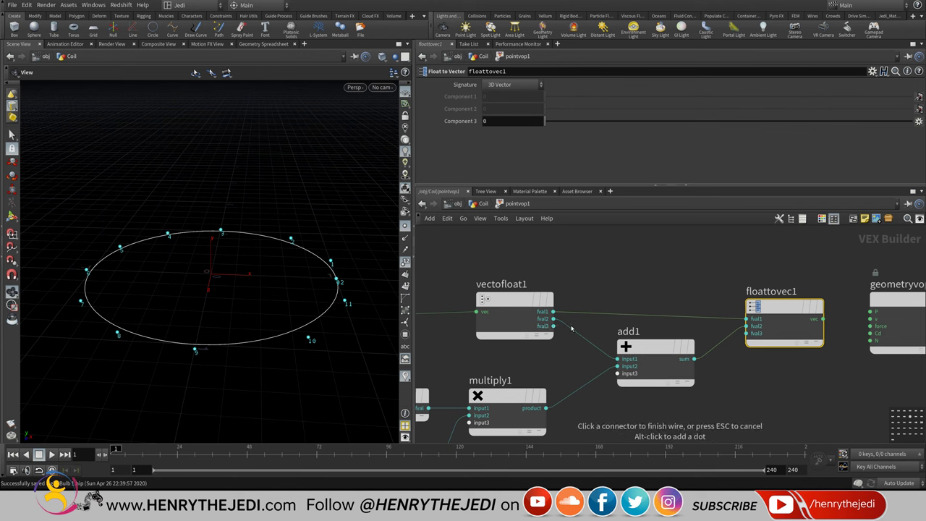
left_click(743, 339)
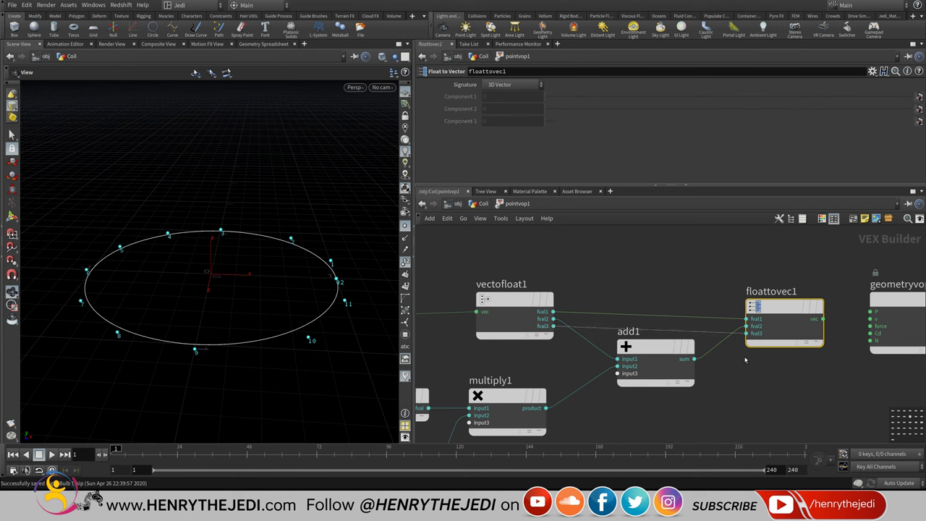
- Feed floattovec1's vector into geometryvopoutput1's P and return to the Coil level
middle_click_drag(776, 375, 698, 388)
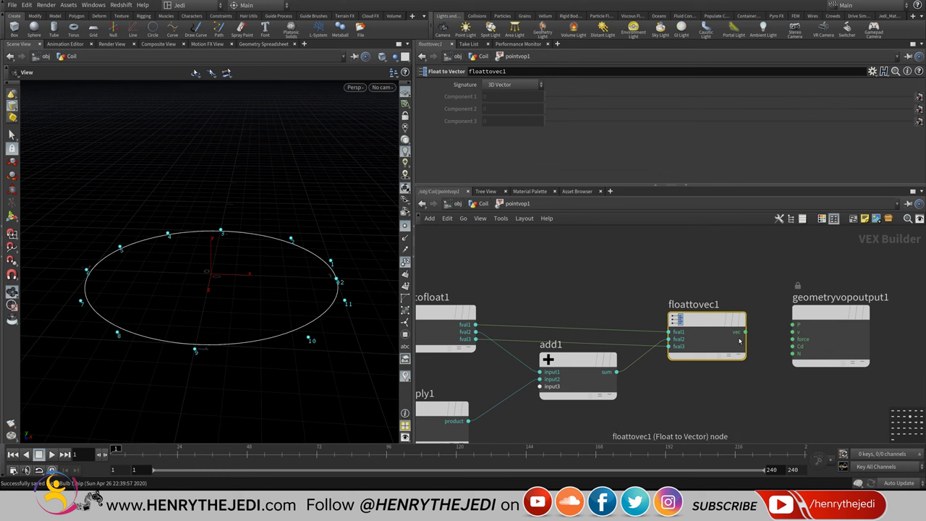
left_click(746, 332)
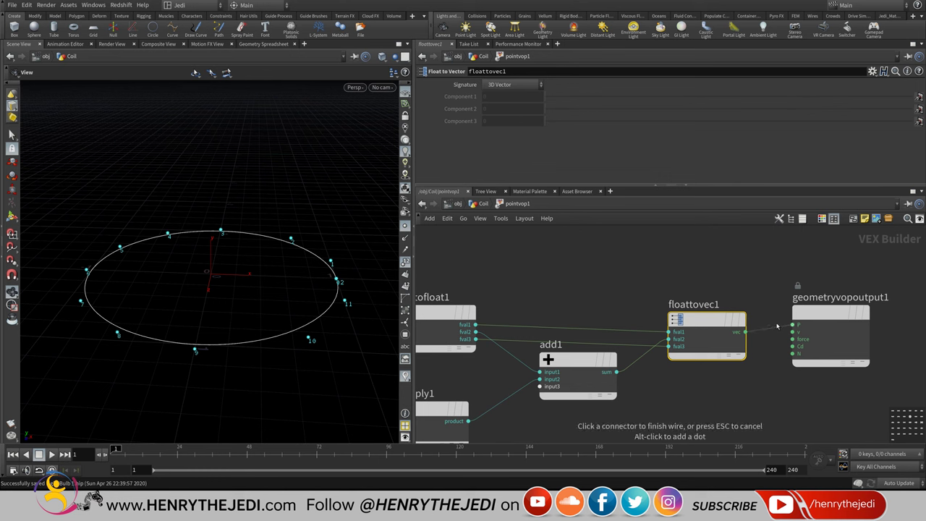
left_click(794, 325)
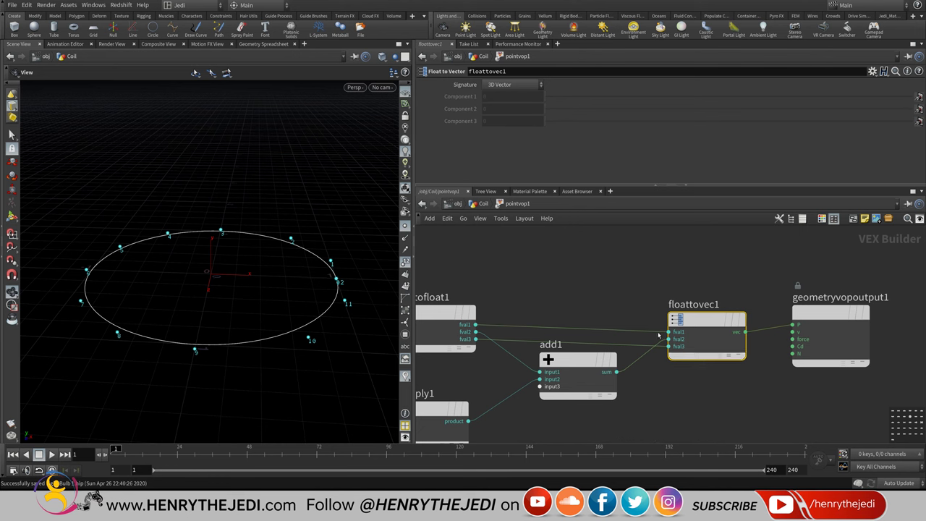
left_click(480, 204)
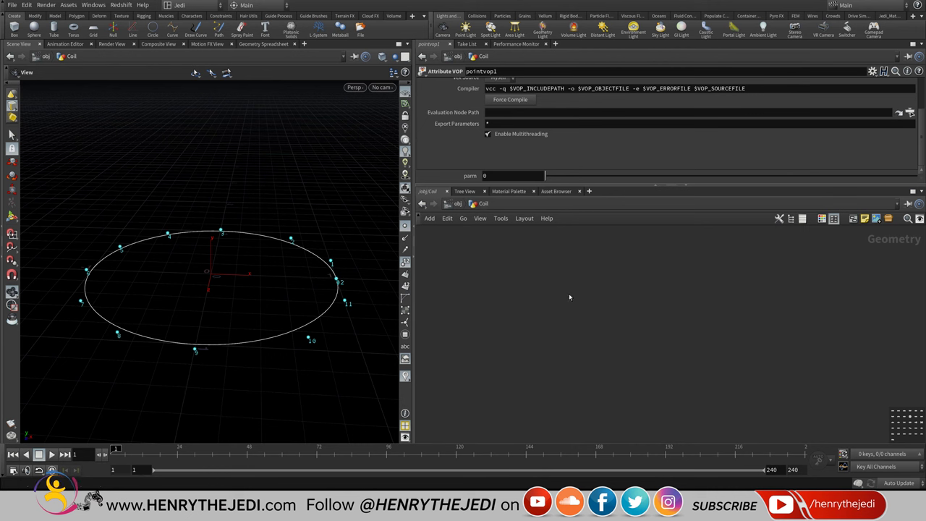
- Raise pointvop1's parm to 0.053 to lift the circle into a spiral, save, and dive back in
key("h")
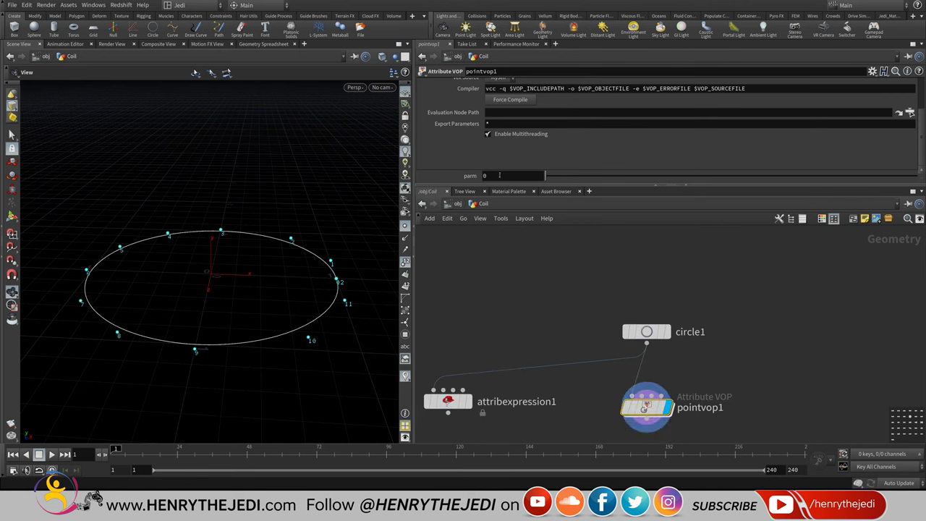
middle_click_drag(499, 174, 919, 327)
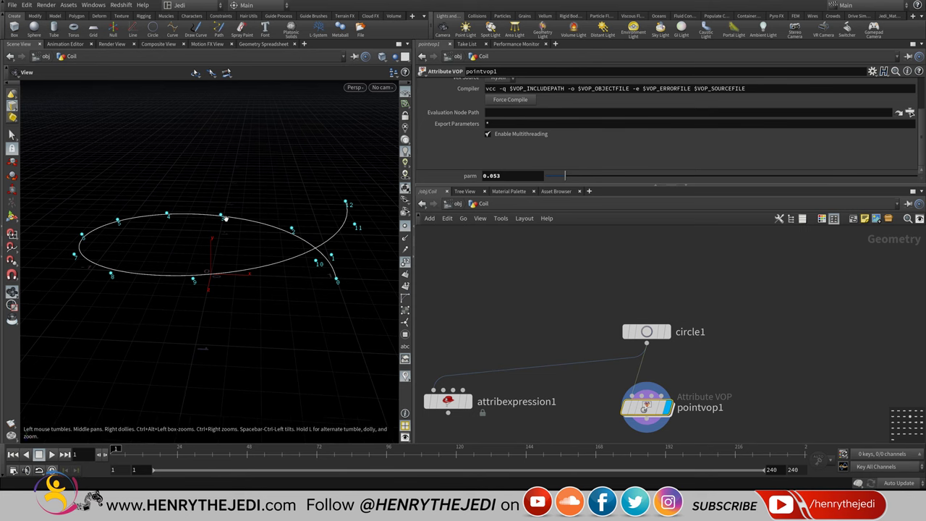
left_click_drag(226, 222, 229, 267)
key("ctrl+s")
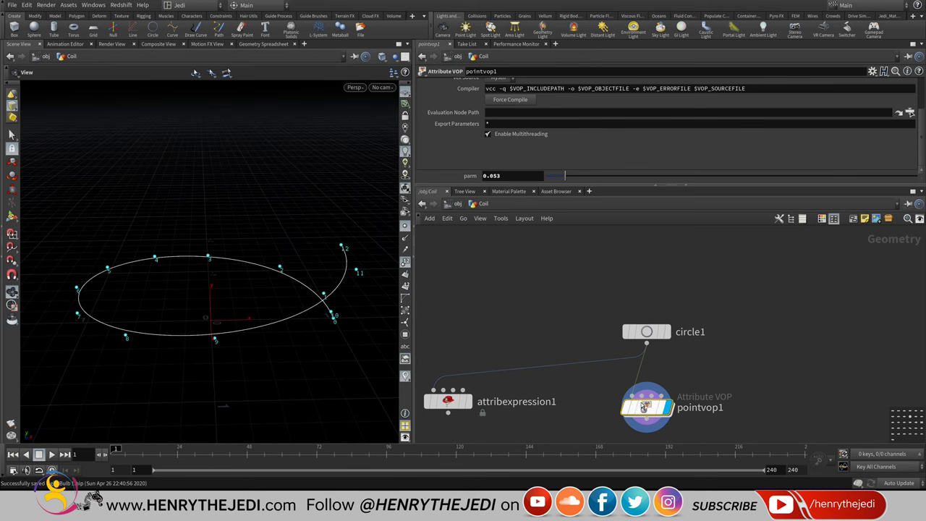
double_click(650, 406)
key("h")
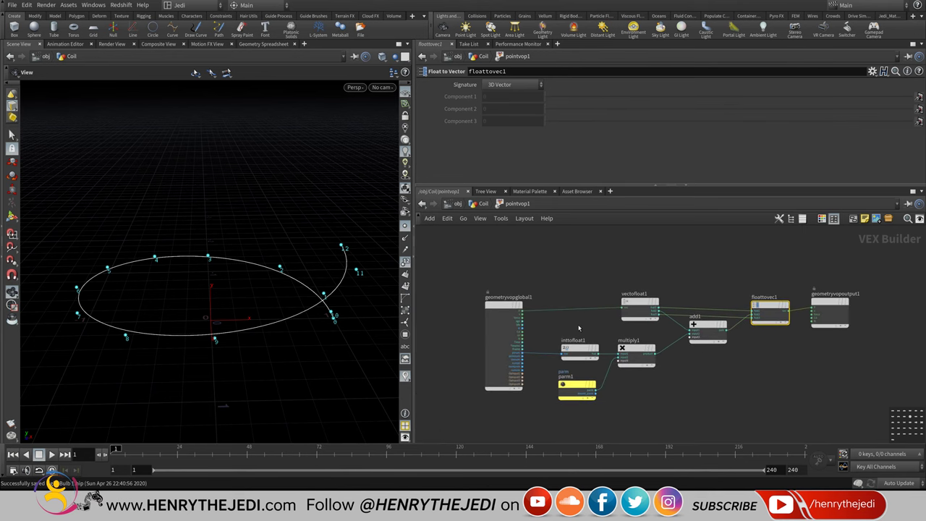
- Pan the VOP network and orbit the coil curve to view it from the side and above
scroll(579, 328, "up", 3)
scroll(559, 326, "up", 2)
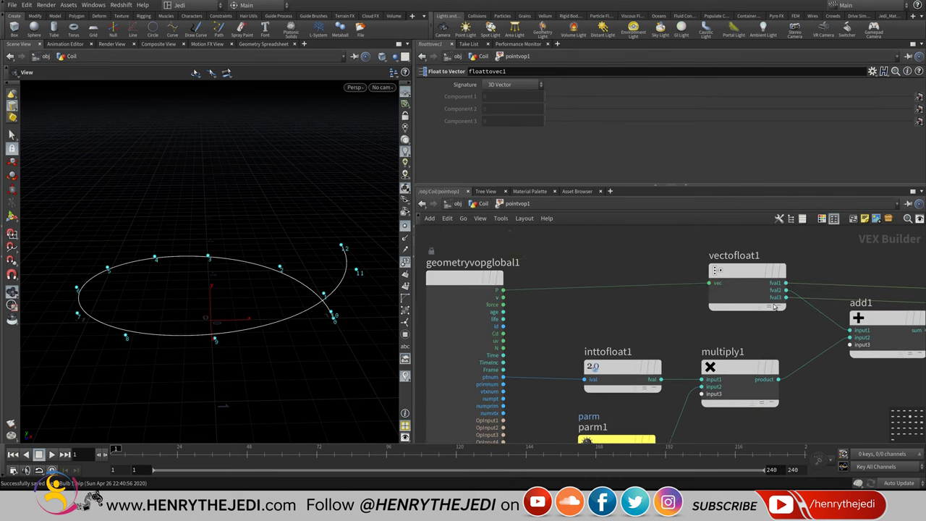
middle_click_drag(790, 322, 697, 314)
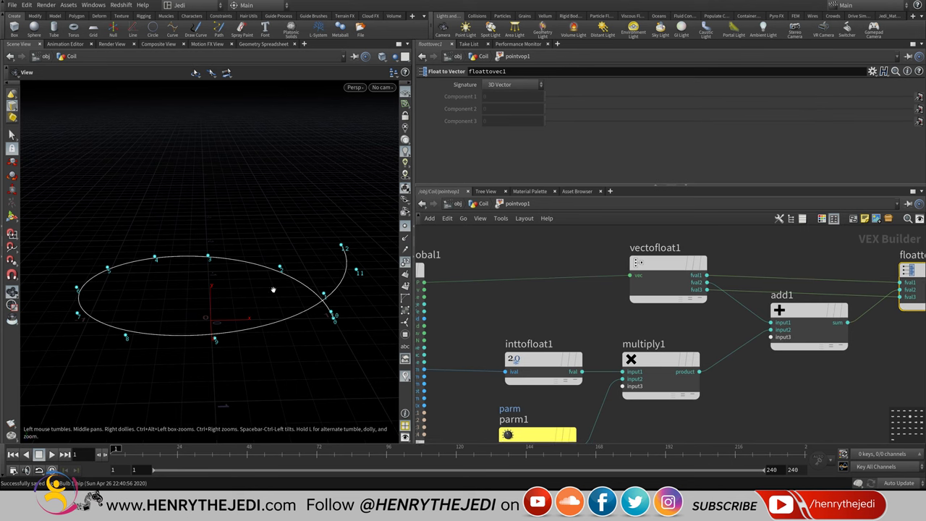
mouse_move(214, 300)
left_mouse_down()
mouse_move(233, 291)
mouse_move(223, 303)
left_mouse_up()
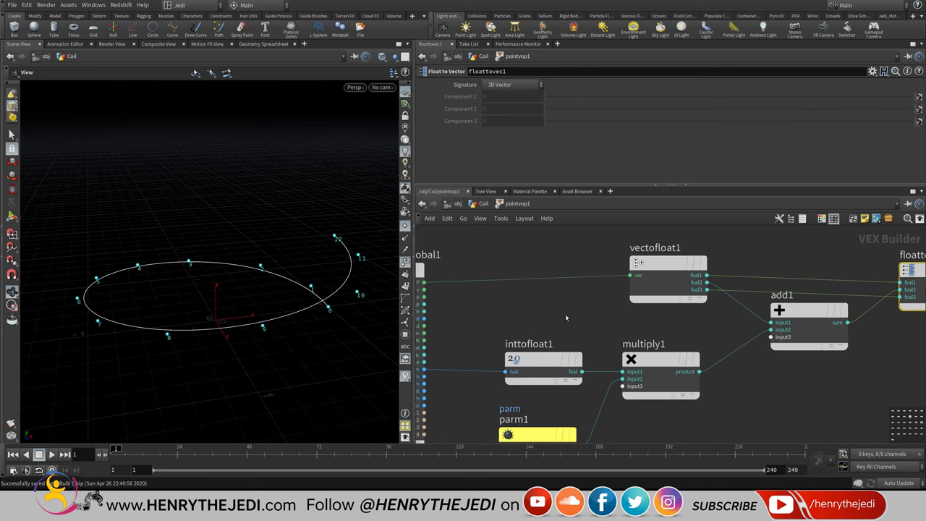
scroll(638, 332, "down", 3)
scroll(539, 362, "up", 3)
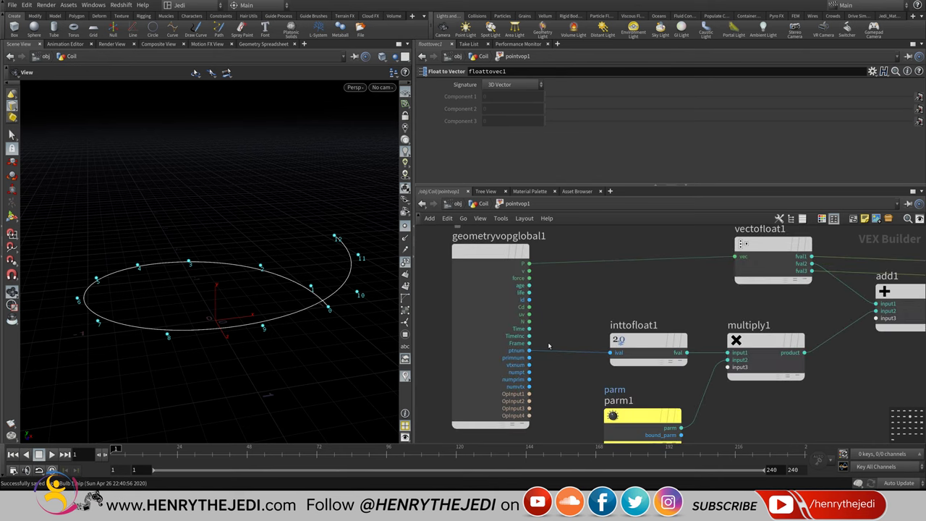
middle_click_drag(590, 332, 586, 307)
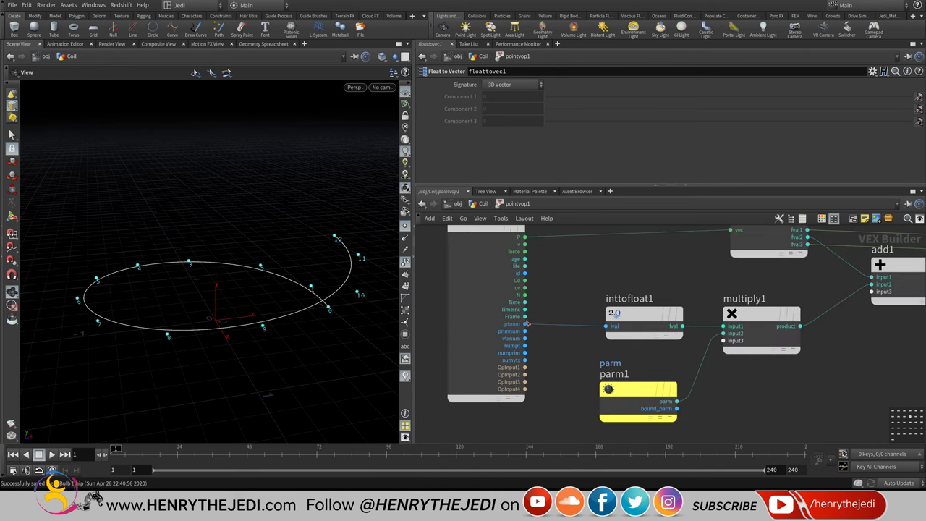
left_click_drag(345, 274, 335, 309)
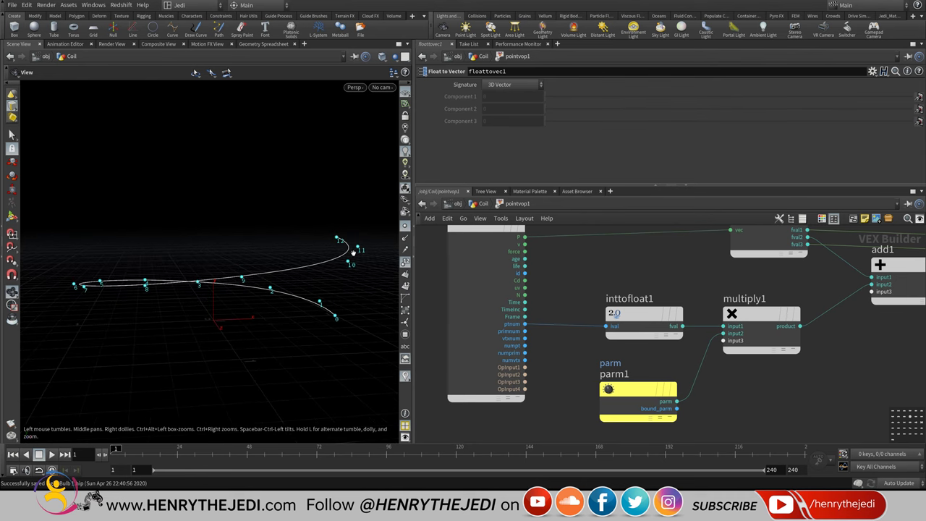
left_click_drag(354, 229, 398, 220)
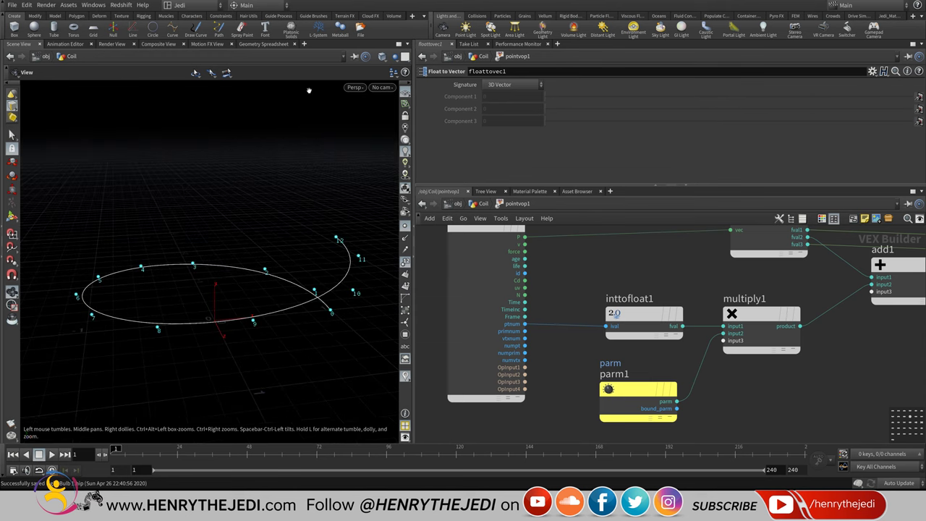
- Inspect the inttofloat1, add1 and vectofloat1 nodes and nudge floattovec1 into position
mouse_move(653, 401)
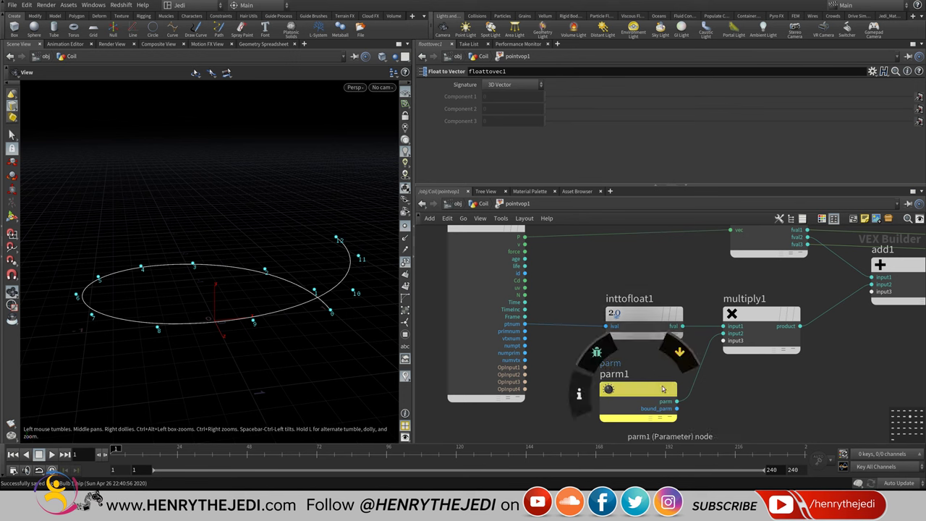
middle_click_drag(662, 354, 589, 354)
left_click(576, 318)
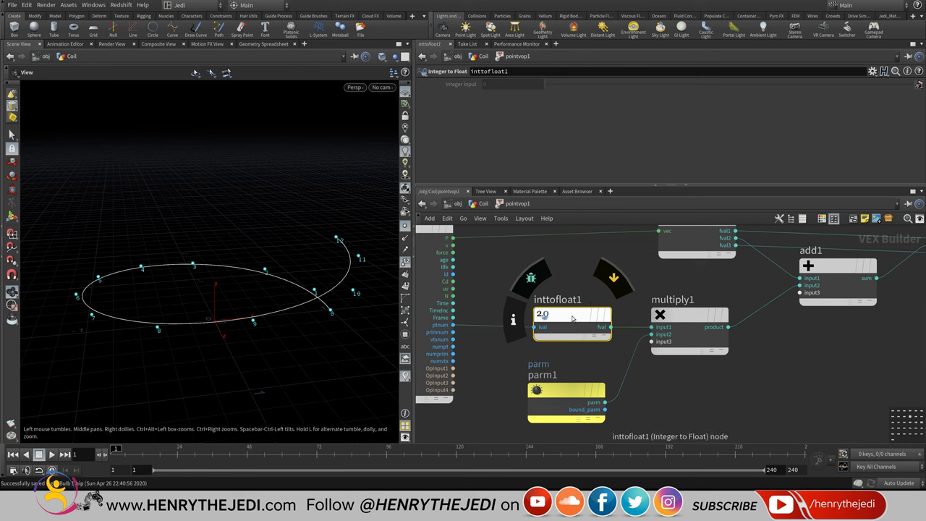
middle_click_drag(825, 351, 775, 361)
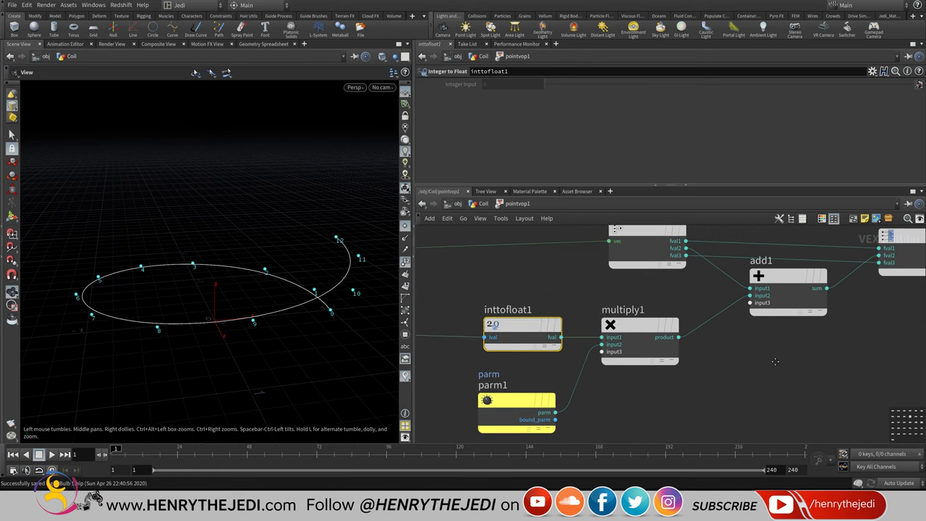
middle_click_drag(678, 345, 604, 384)
mouse_move(604, 384)
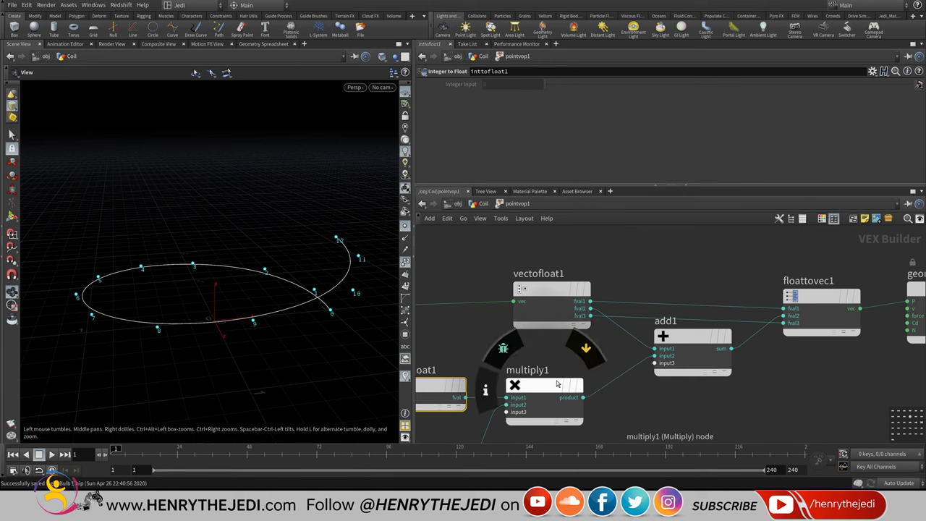
left_click(691, 340)
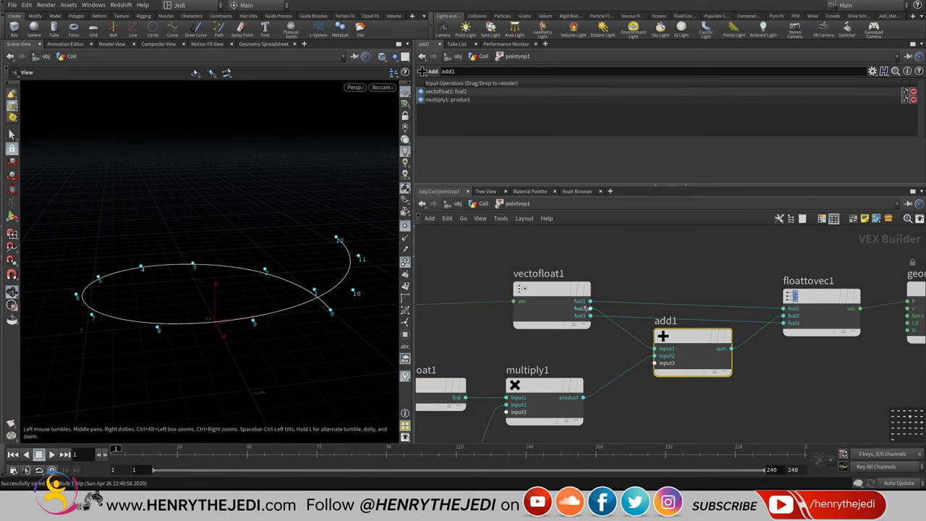
left_click(560, 292)
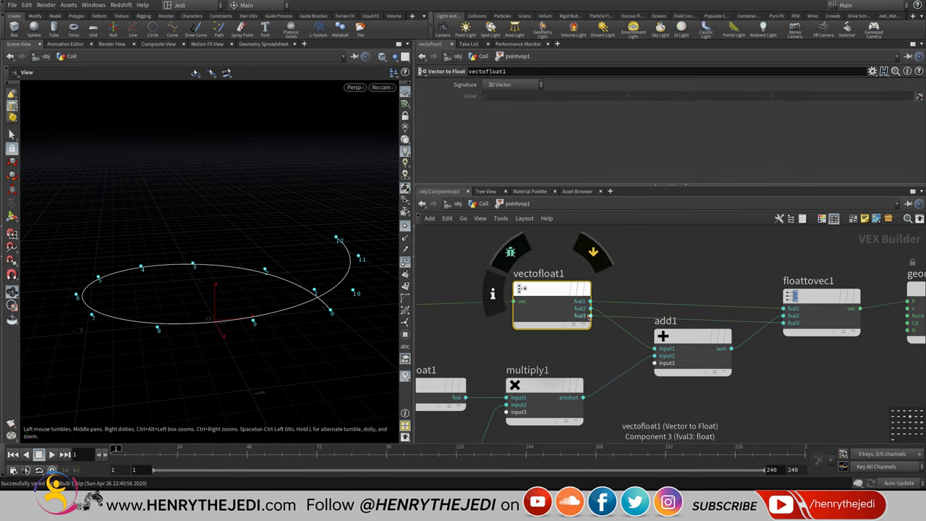
middle_click_drag(777, 381, 609, 388)
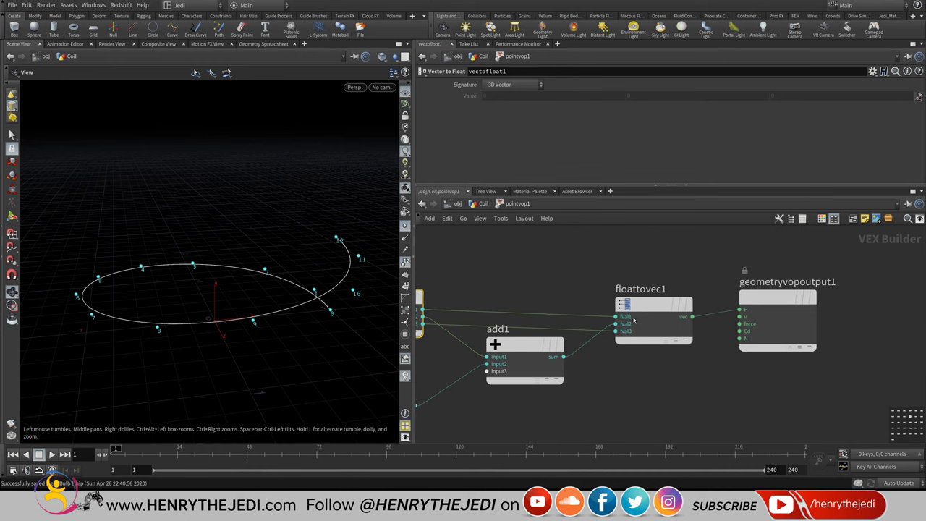
left_click_drag(642, 308, 646, 300)
mouse_move(672, 313)
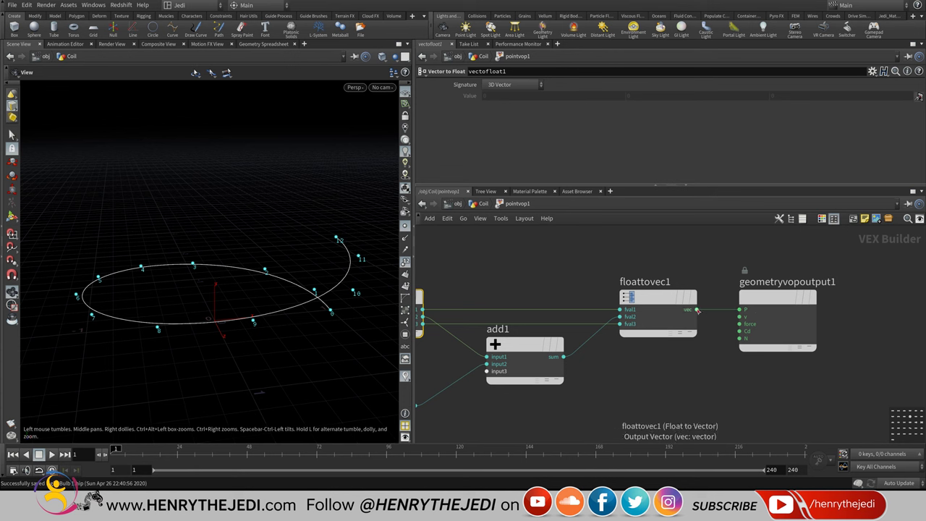
- Wire floattovec1's vector into the output's Cd for a colour gradient, then return to Coil
left_click(697, 310)
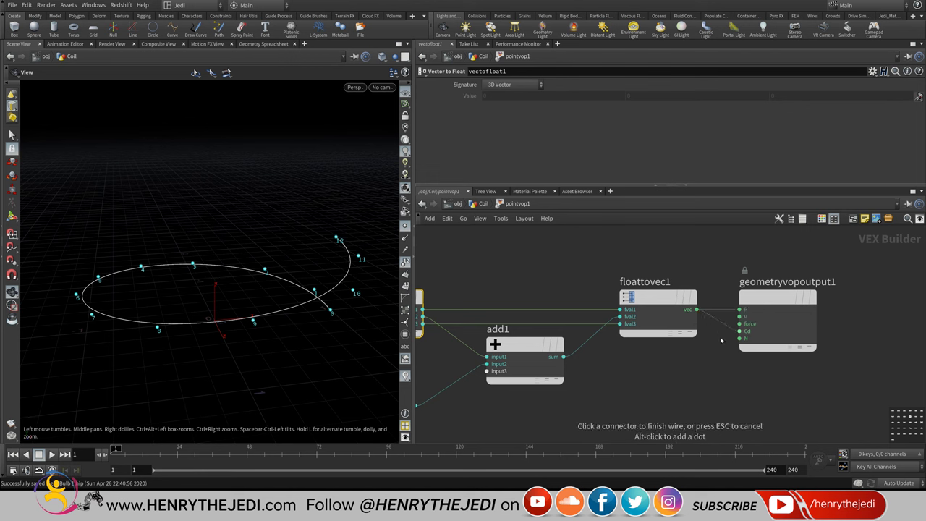
left_click(738, 332)
mouse_move(300, 308)
left_mouse_down()
mouse_move(294, 268)
mouse_move(303, 307)
left_mouse_up()
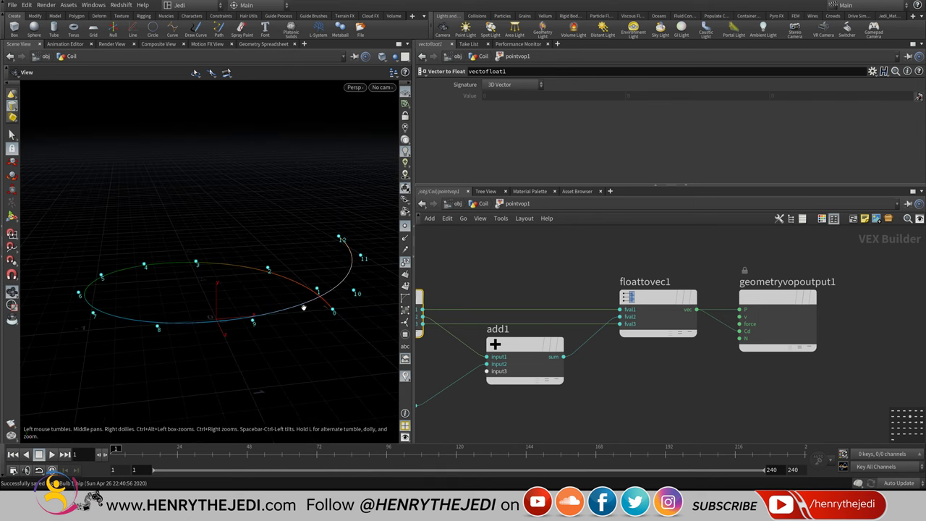
left_click_drag(299, 308, 265, 318)
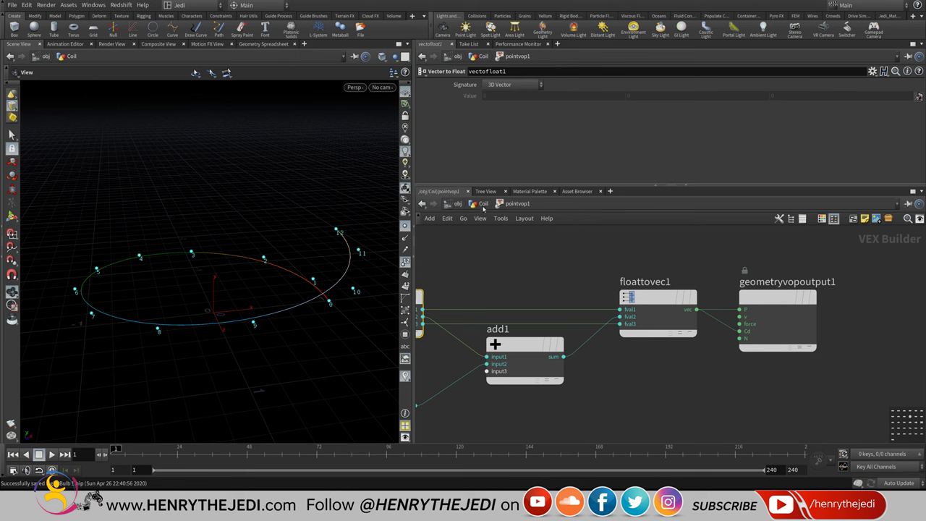
left_click(481, 203)
middle_click_drag(743, 390, 823, 331)
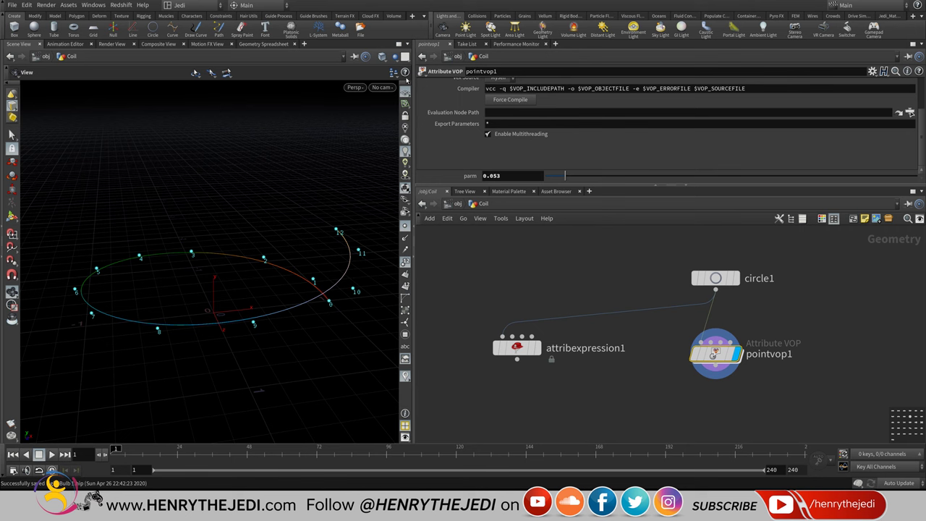
- Show all objects so the bottle appears around the coil curve
left_click(394, 56)
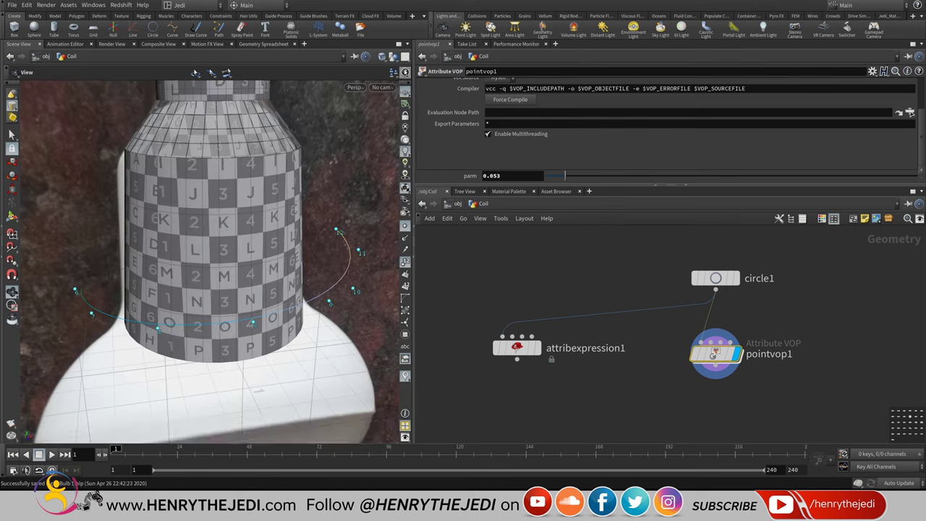
left_click(423, 68)
middle_click_drag(306, 212, 303, 222)
left_click_drag(304, 223, 284, 216)
left_click_drag(362, 252, 357, 277)
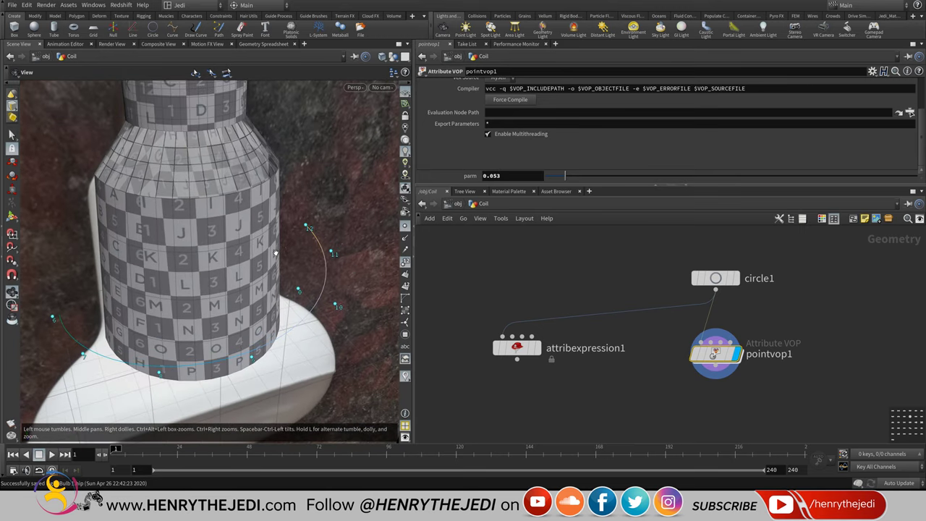
- Display the scene as wireframe and check the Radius options on circle1
left_click(382, 57)
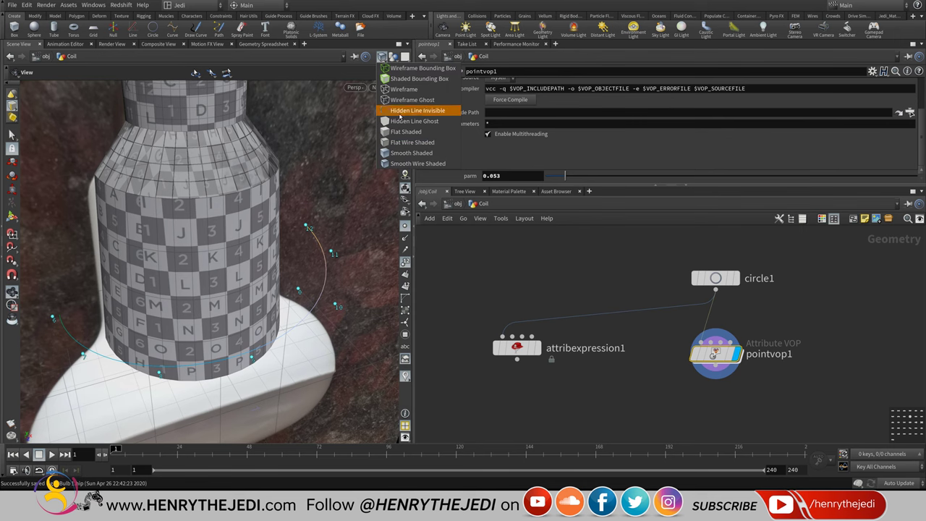
left_click(406, 89)
left_click_drag(228, 233, 261, 261)
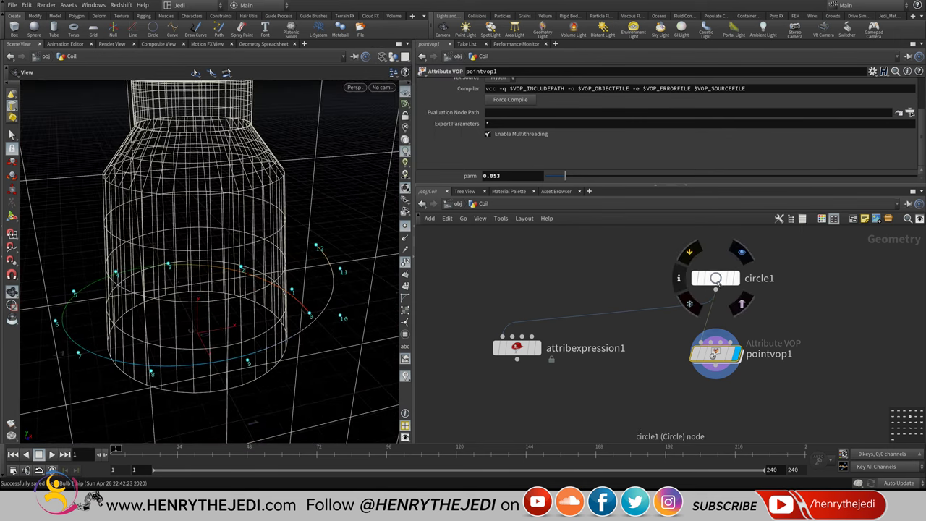
left_click(715, 280)
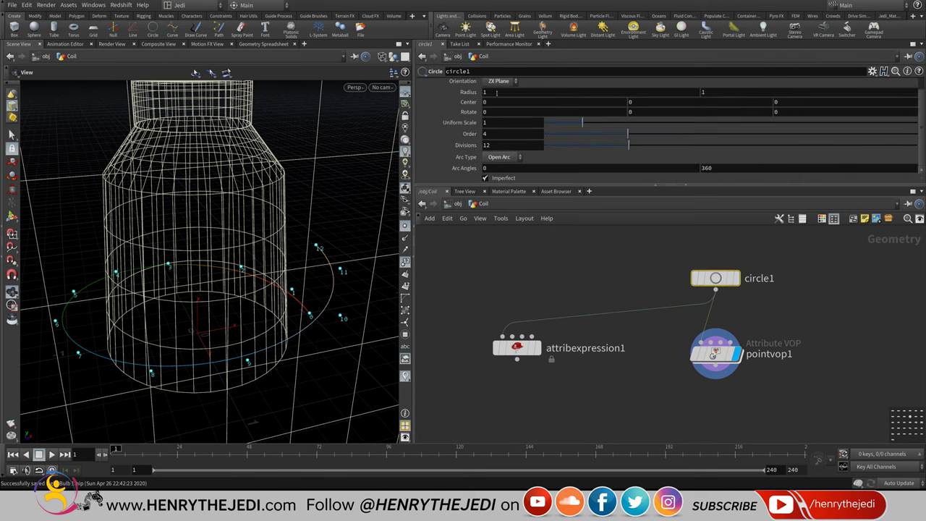
right_click(496, 92)
left_click(465, 255)
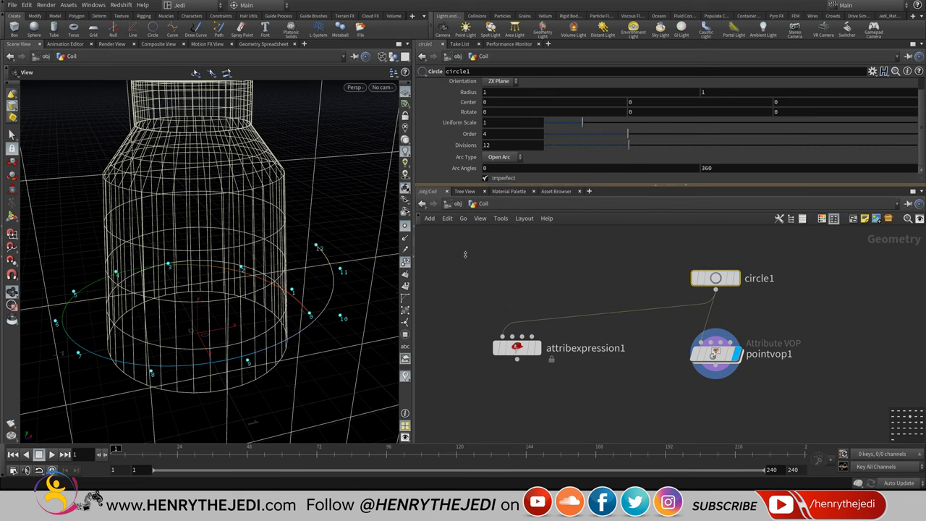
- Inspect the bottle's top cap, return to /obj and dive into Tube_Top
left_click_drag(193, 243, 257, 174)
left_click_drag(257, 120, 255, 188)
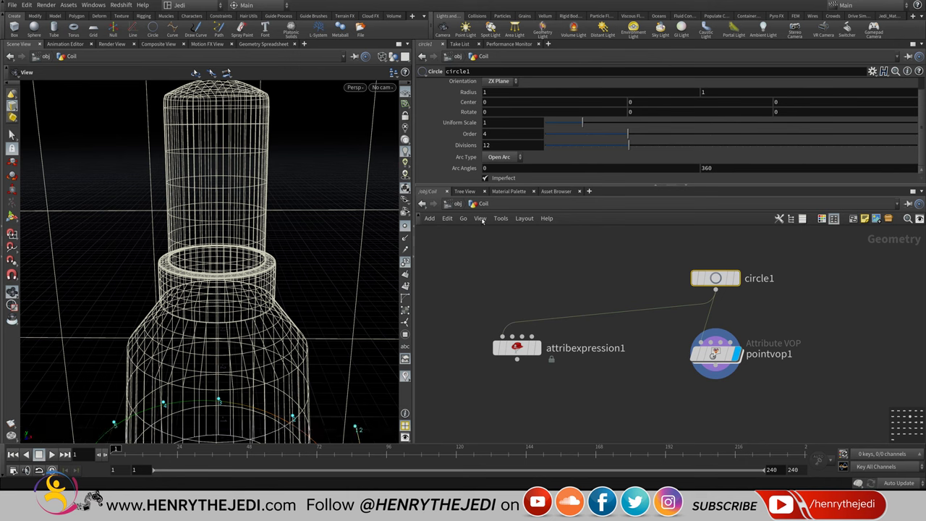
left_click(457, 203)
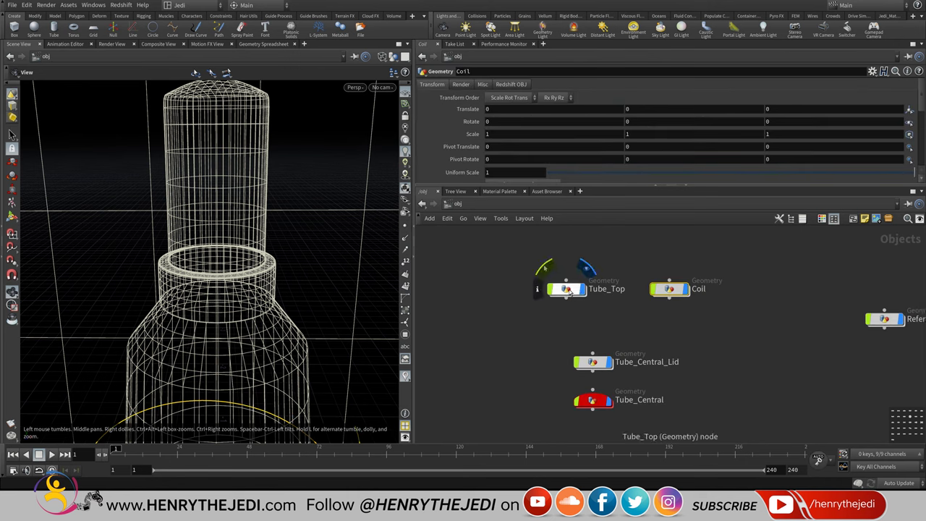
double_click(568, 289)
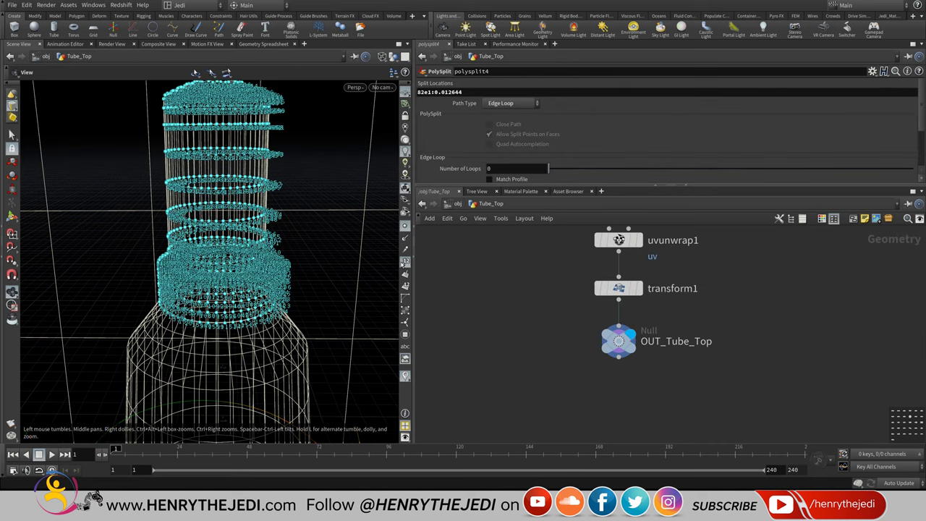
- Inside Tube_Top, view the tube from above and hide the point numbers
left_click_drag(281, 237, 330, 251)
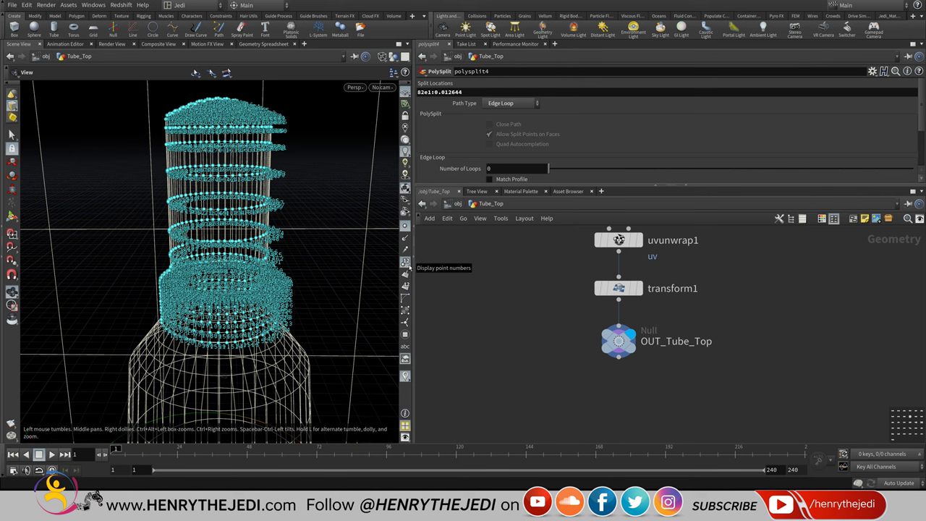
left_click(406, 261)
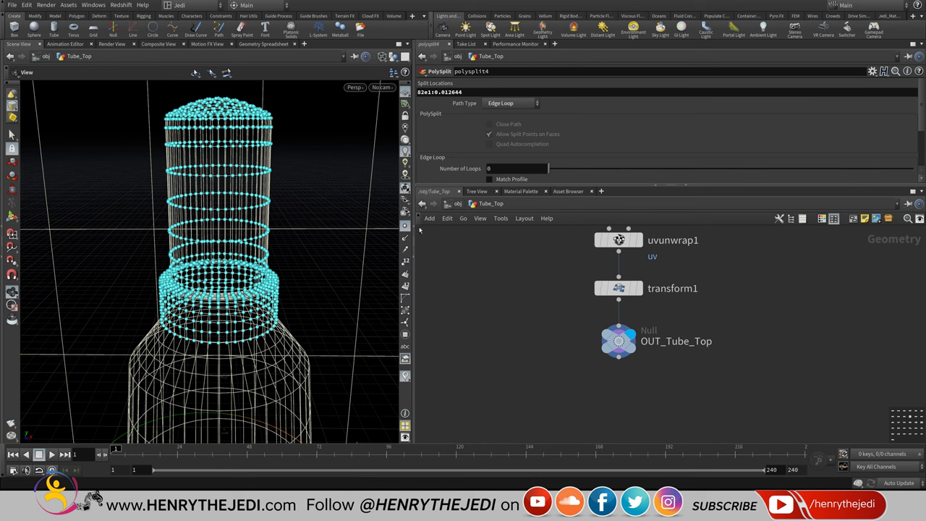
scroll(707, 386, "down", 10)
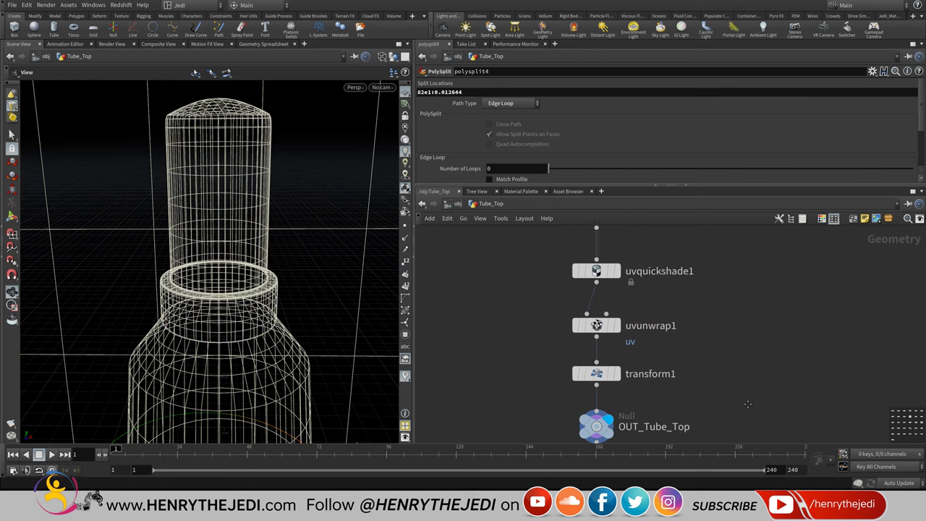
scroll(666, 289, "up", 6)
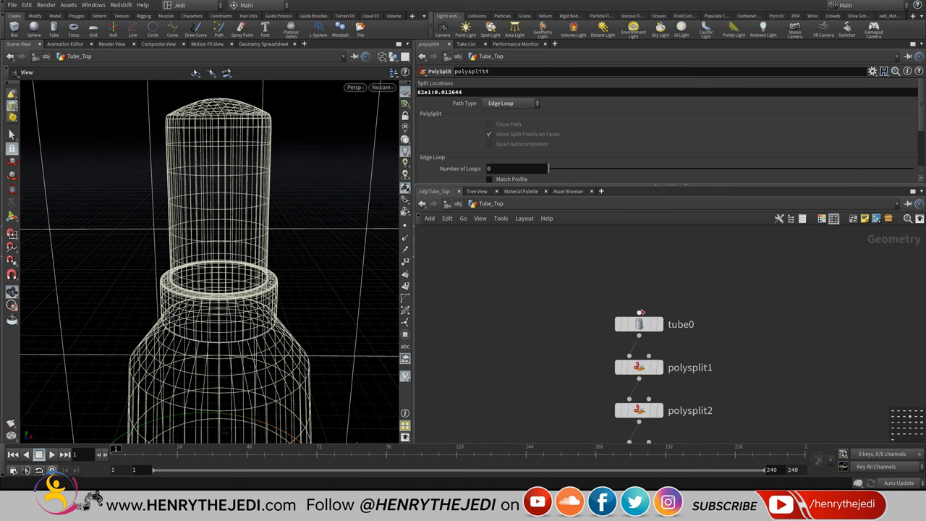
- Copy tube0's Radius parameter and return to the object level
left_click(631, 318)
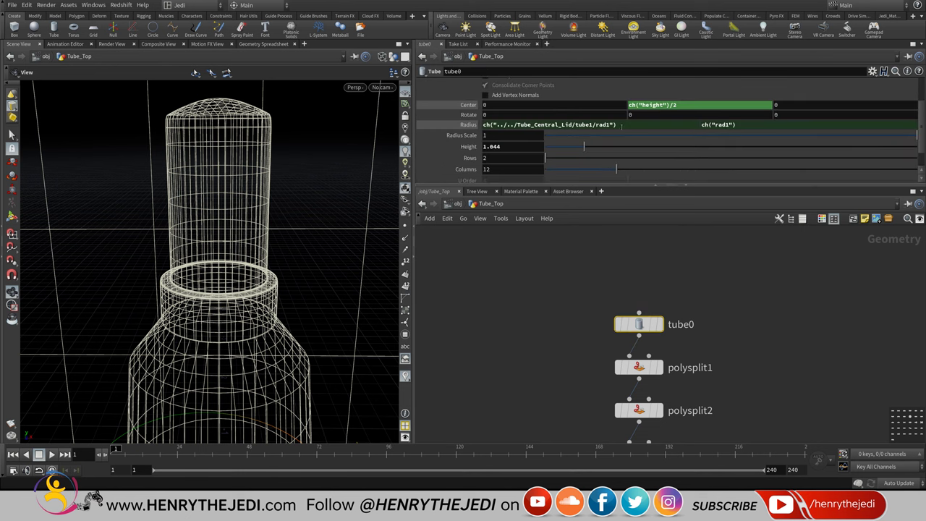
right_click(620, 127)
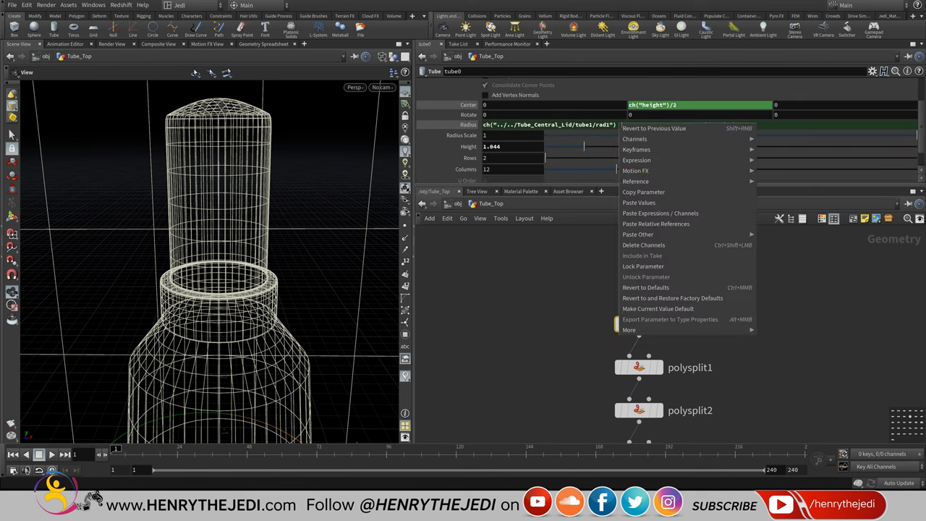
left_click(650, 194)
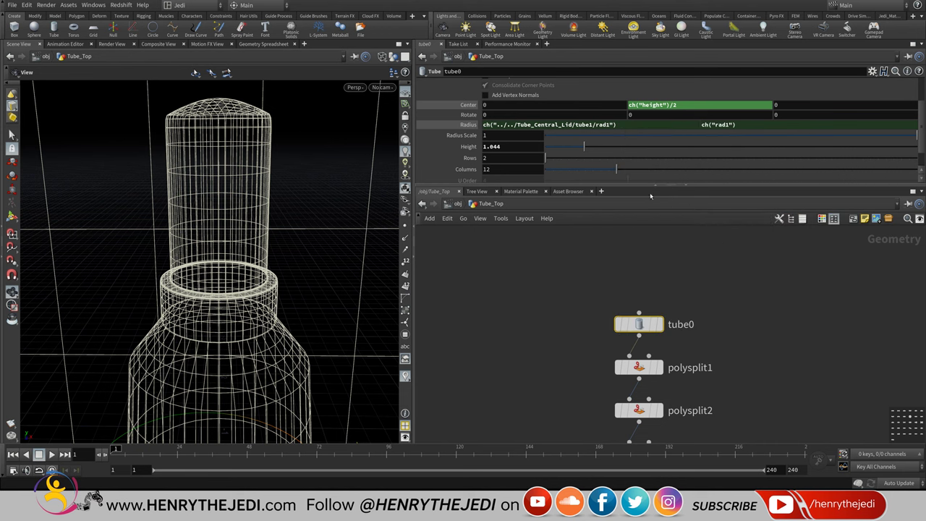
left_click(458, 204)
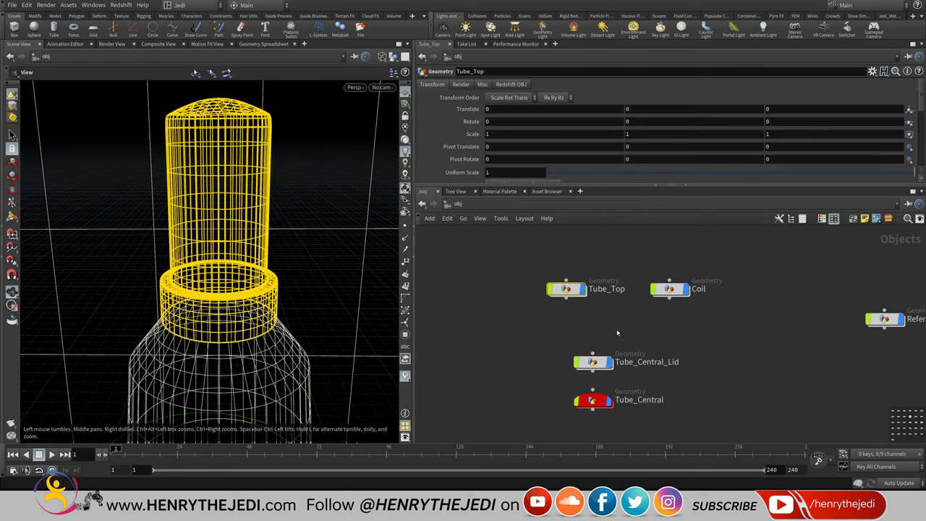
- In Coil, reference circle1's Radius to Tube_Top's tube radius
double_click(670, 288)
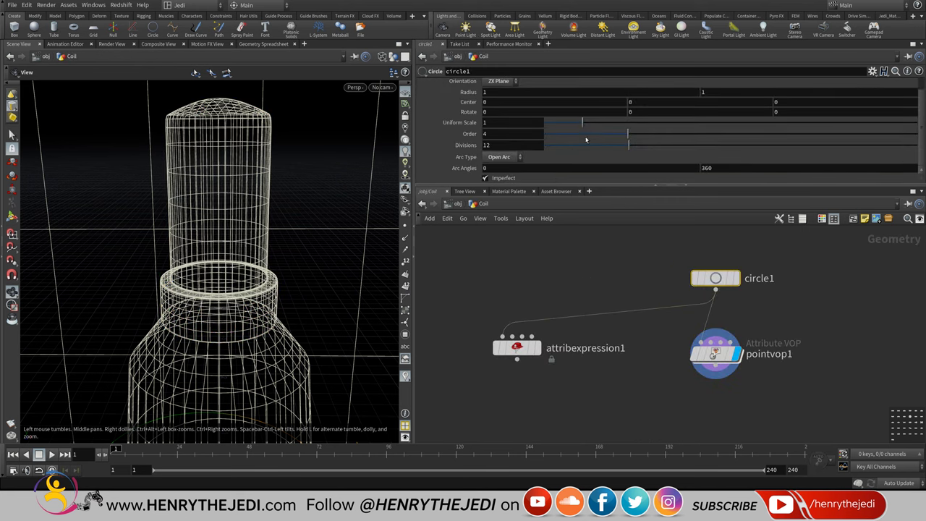
right_click(511, 94)
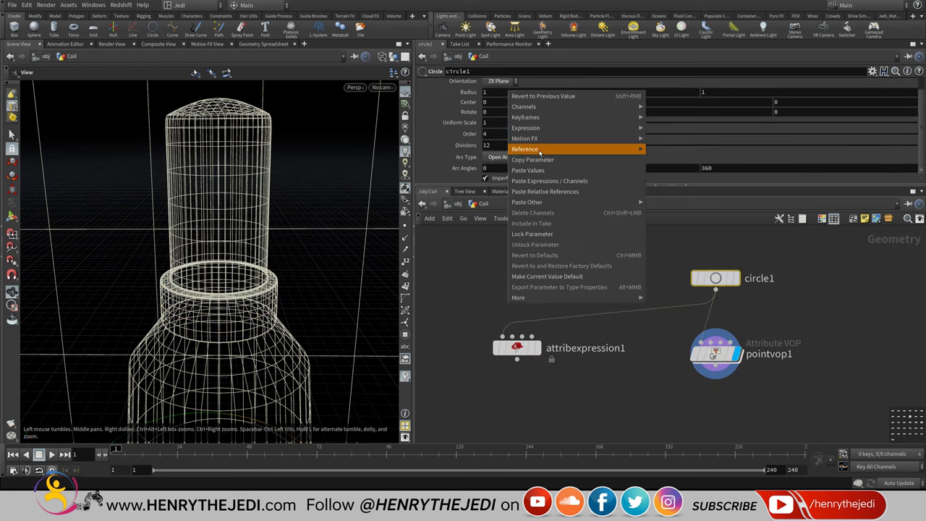
left_click(540, 191)
middle_click_drag(303, 285, 285, 173)
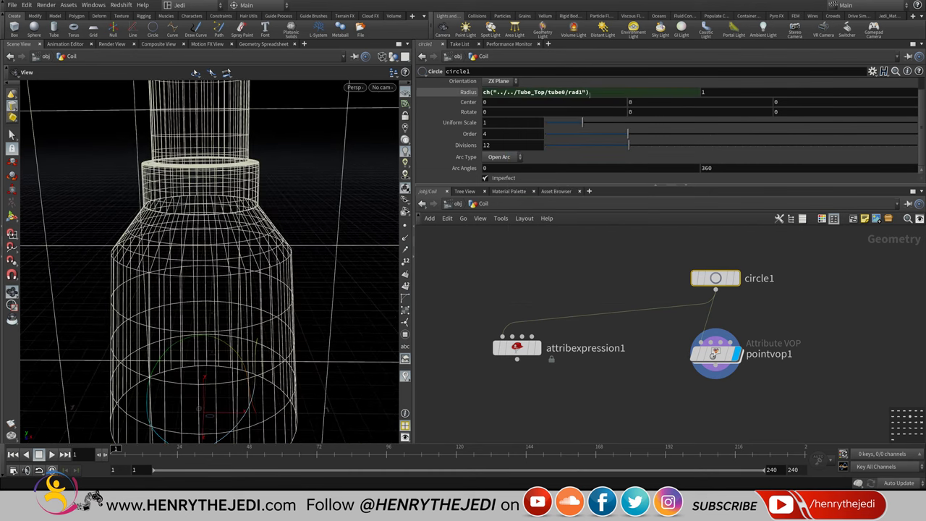
- Paste a relative reference so the second radius follows the first, then save
right_click(594, 92)
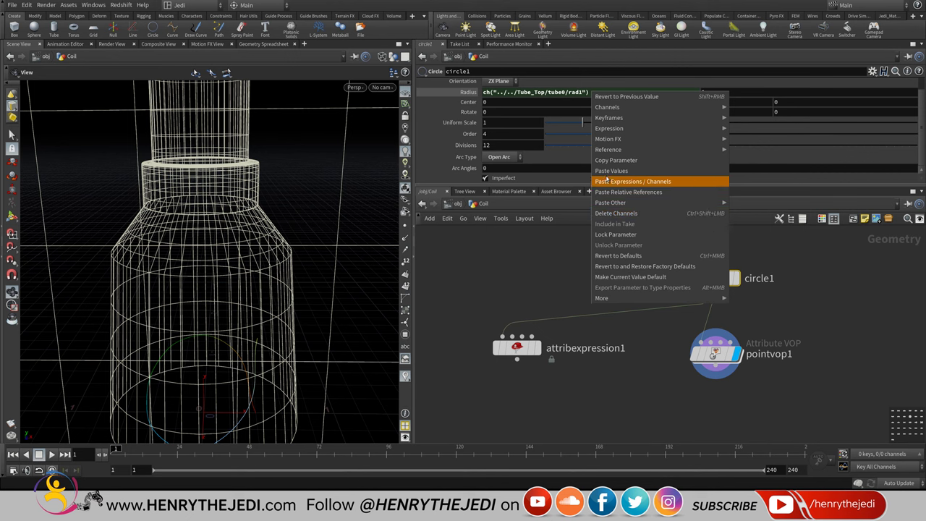
left_click(612, 160)
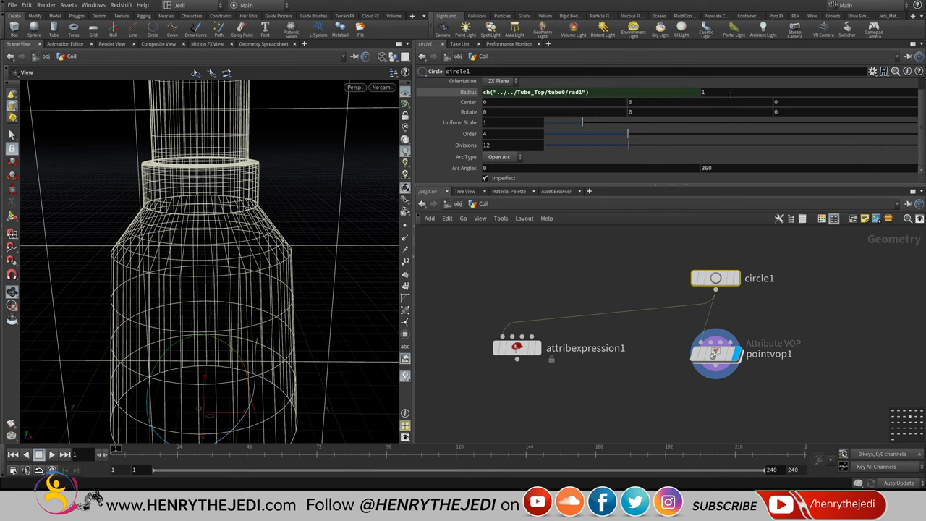
right_click(727, 92)
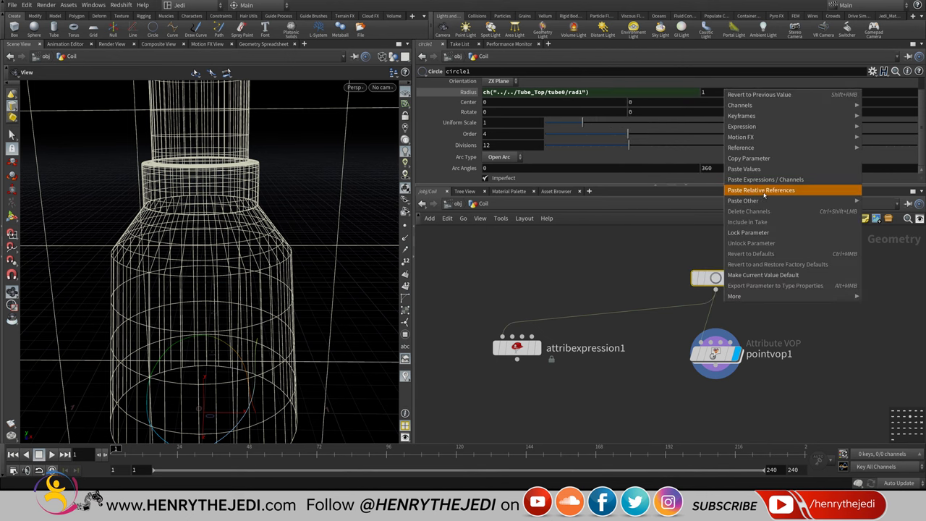
left_click(760, 194)
left_click_drag(292, 295, 275, 323)
key("ctrl+s")
left_click_drag(243, 267, 245, 369)
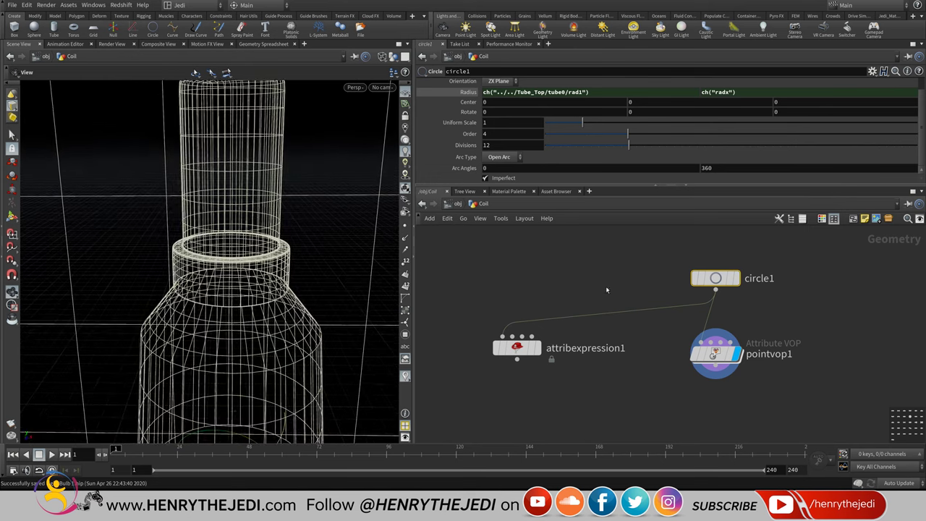
left_click(457, 204)
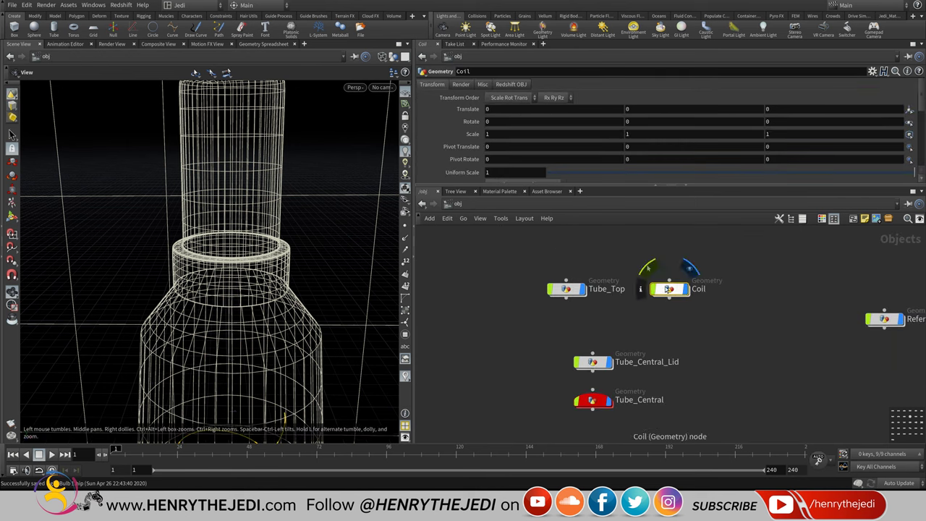
- Move Coil to Translate Y 1.82 and switch the viewport to Smooth Wire Shaded
middle_click_drag(637, 121, 463, 49)
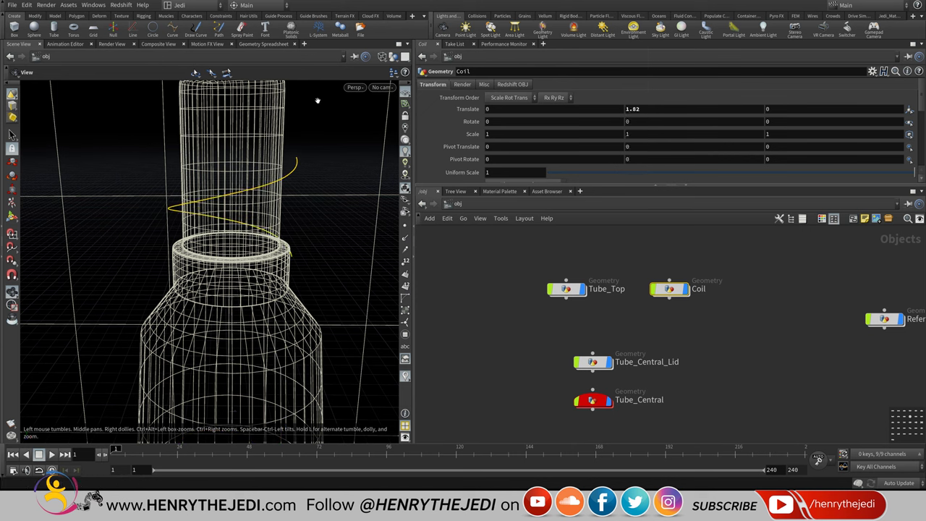
left_click(382, 56)
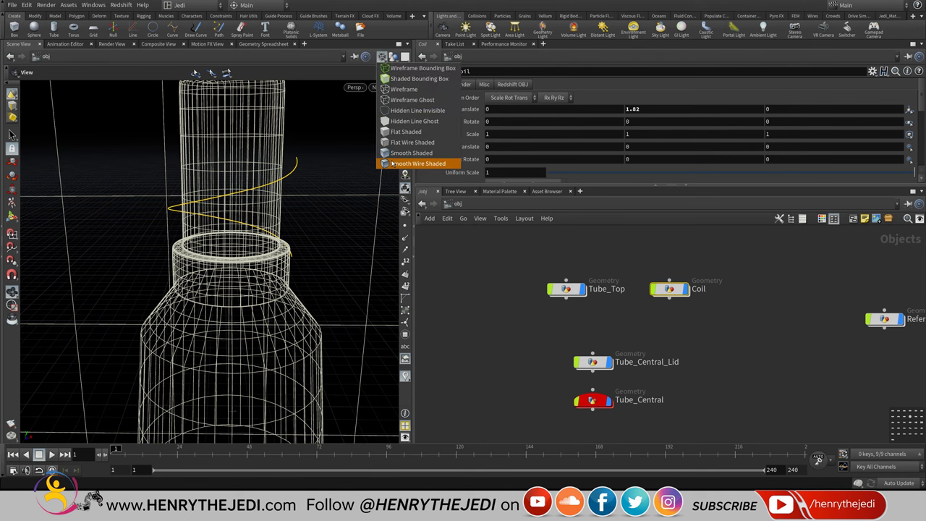
left_click(392, 164)
mouse_move(209, 210)
left_mouse_down()
mouse_move(217, 227)
mouse_move(240, 240)
left_mouse_up()
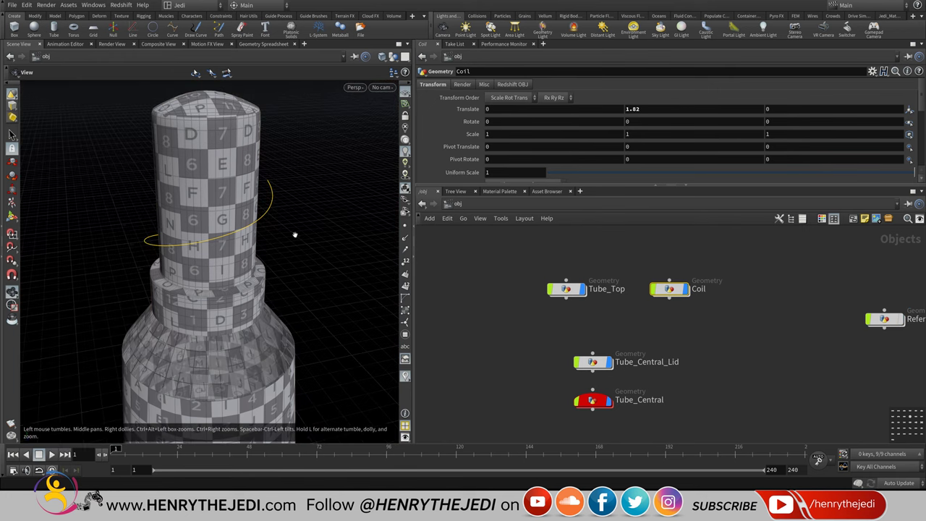
left_click_drag(296, 233, 340, 209)
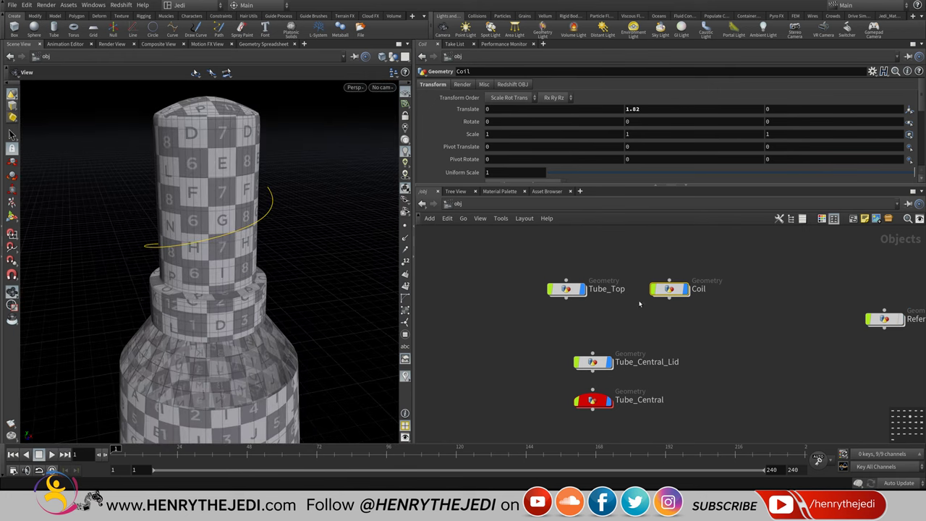
double_click(669, 288)
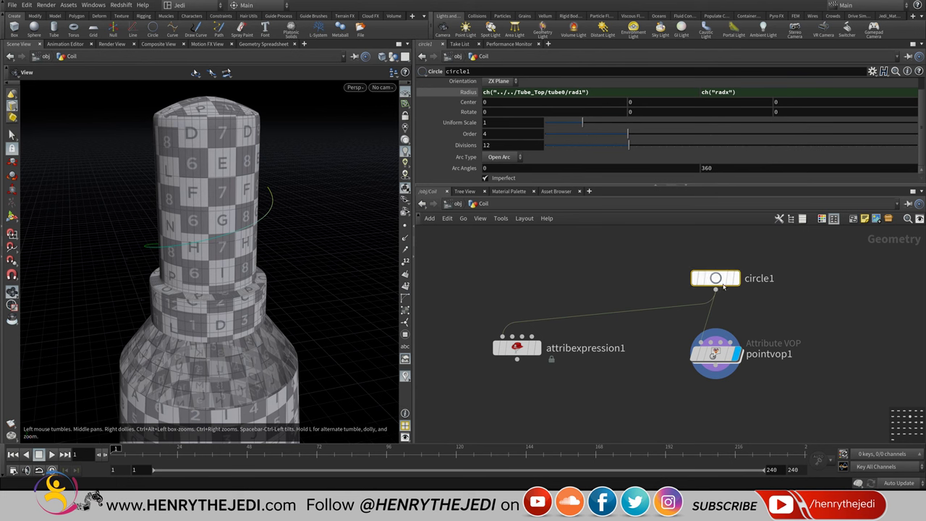
- Multiply circle1's radius expression by 0.8, save, and return to /obj
left_click(595, 94)
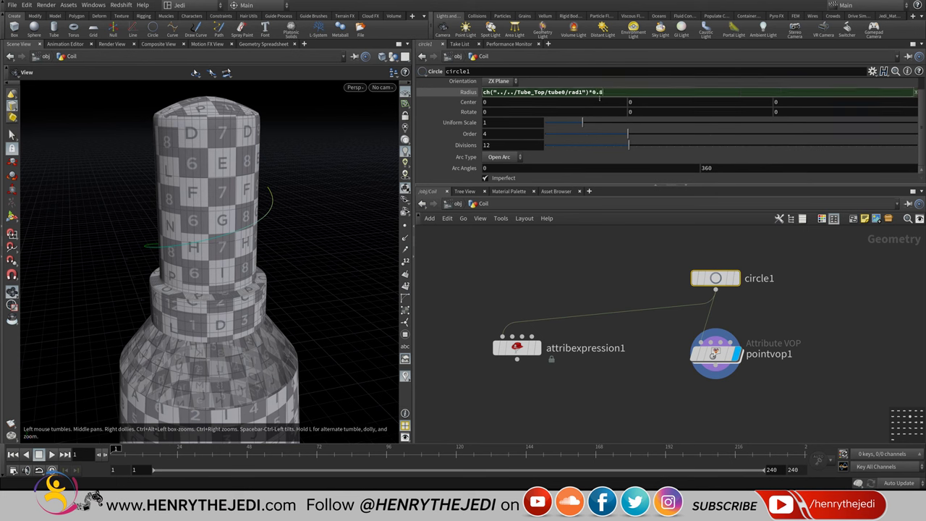
key("Return")
mouse_move(249, 221)
left_mouse_down()
mouse_move(289, 260)
mouse_move(238, 326)
mouse_move(304, 257)
mouse_move(234, 225)
mouse_move(243, 219)
left_mouse_up()
key("ctrl+s")
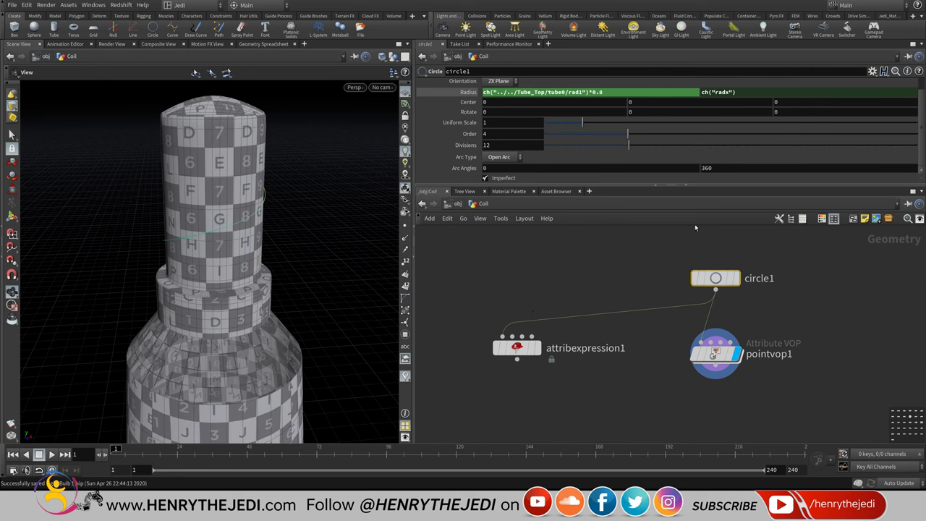
key("Tab")
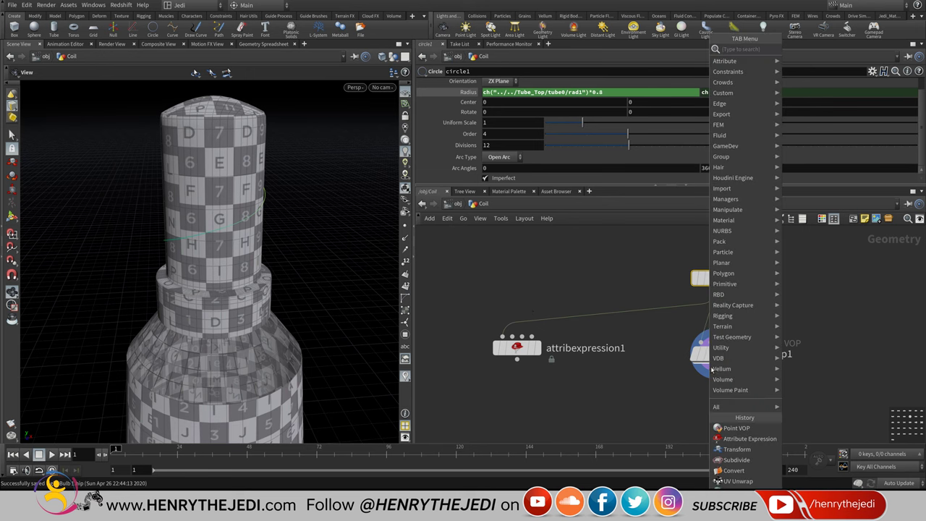
left_click(595, 355)
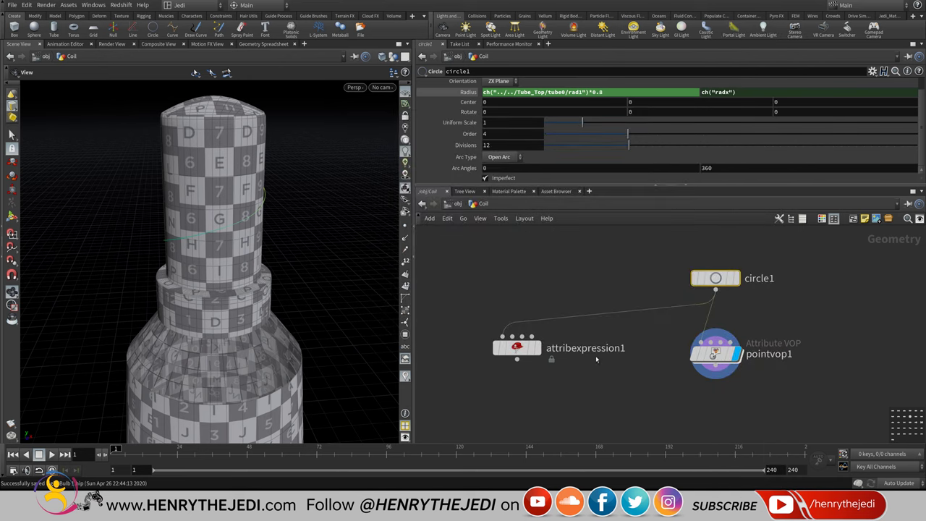
left_click(458, 205)
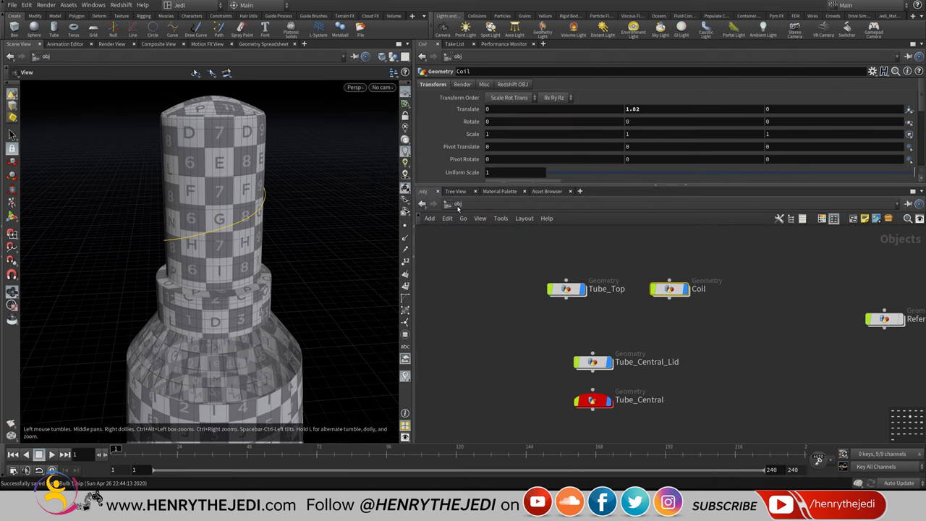
- Copy convert1 through OUT_Tube_Central_Lid from Tube_Central_Lid and paste the six nodes into Coil
double_click(598, 363)
middle_click_drag(646, 362, 641, 316)
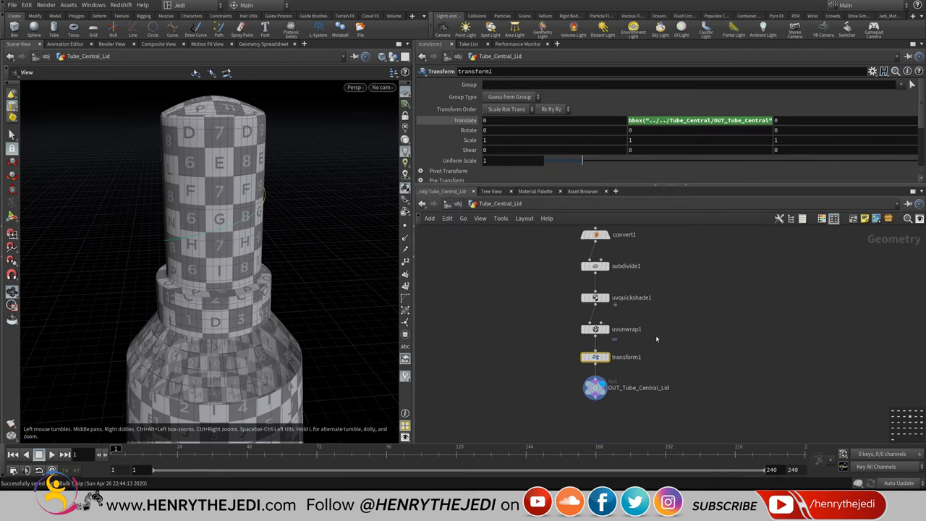
left_click_drag(719, 403, 554, 241)
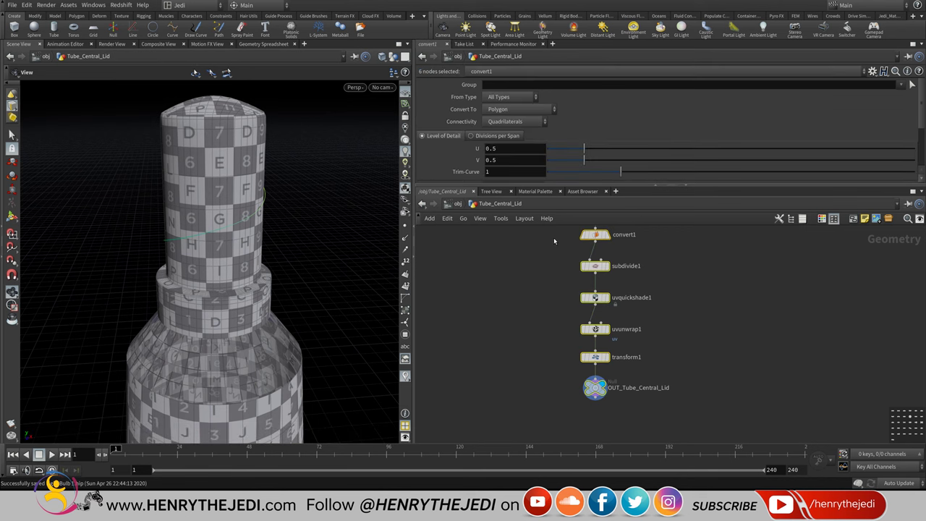
key("ctrl+c")
left_click(457, 204)
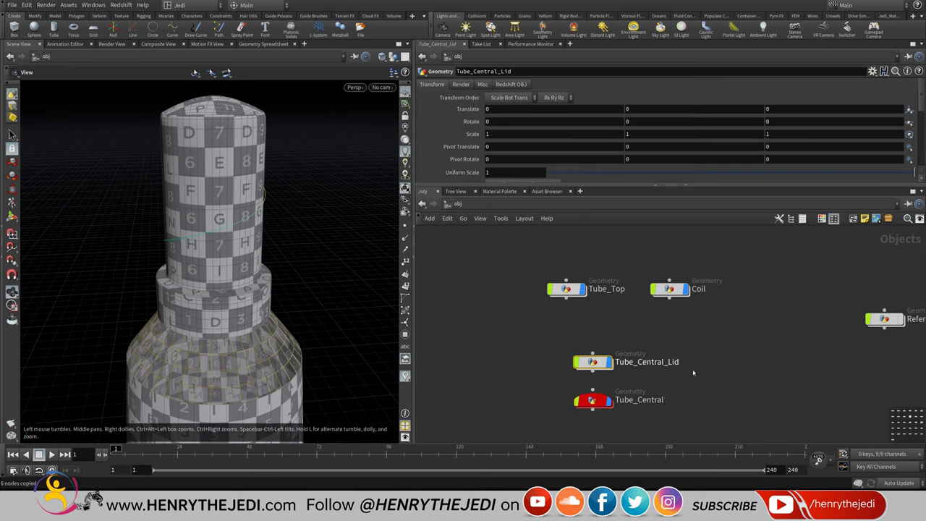
double_click(666, 289)
middle_click_drag(677, 362, 654, 293)
key("ctrl+v")
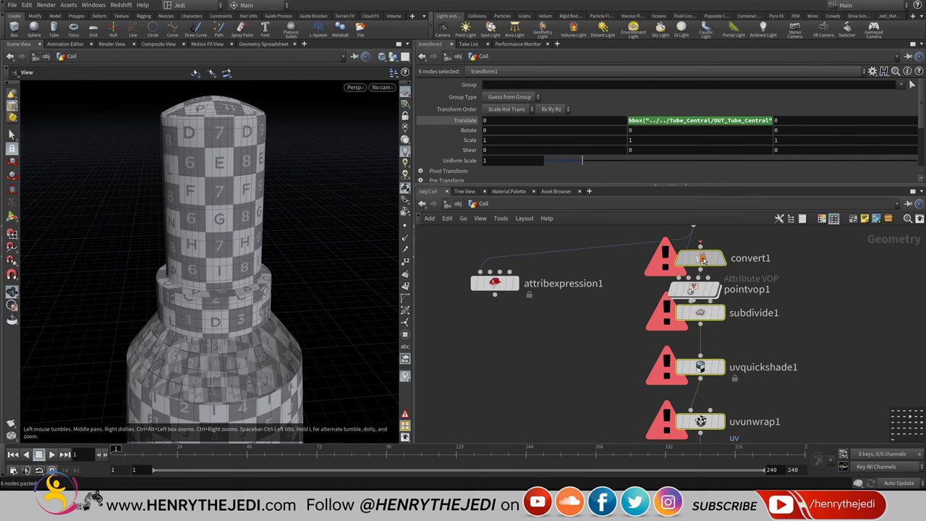
- Place the pasted chain under pointvop1, wire pointvop1 into convert1, and display convert1
left_click(701, 356)
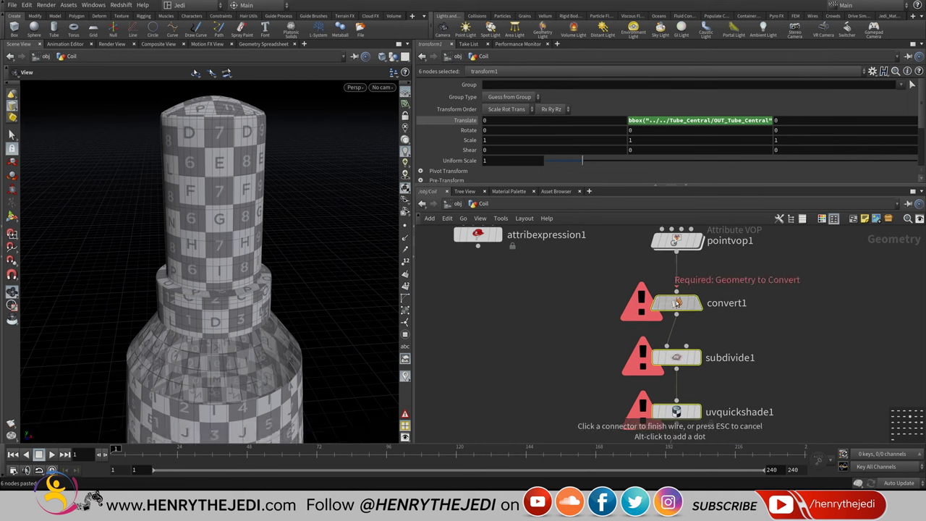
left_click_drag(677, 252, 676, 291)
middle_click_drag(761, 480, 738, 258)
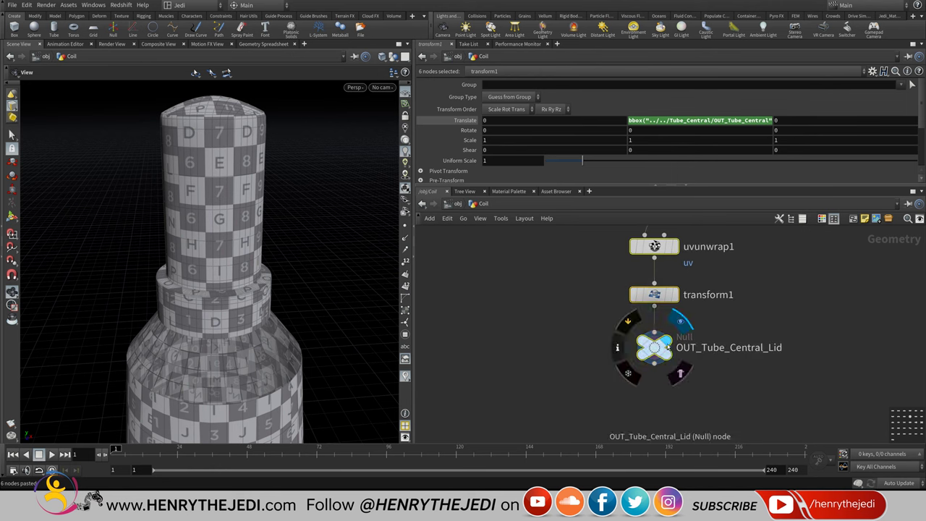
middle_click_drag(755, 310, 680, 328)
left_click(662, 297)
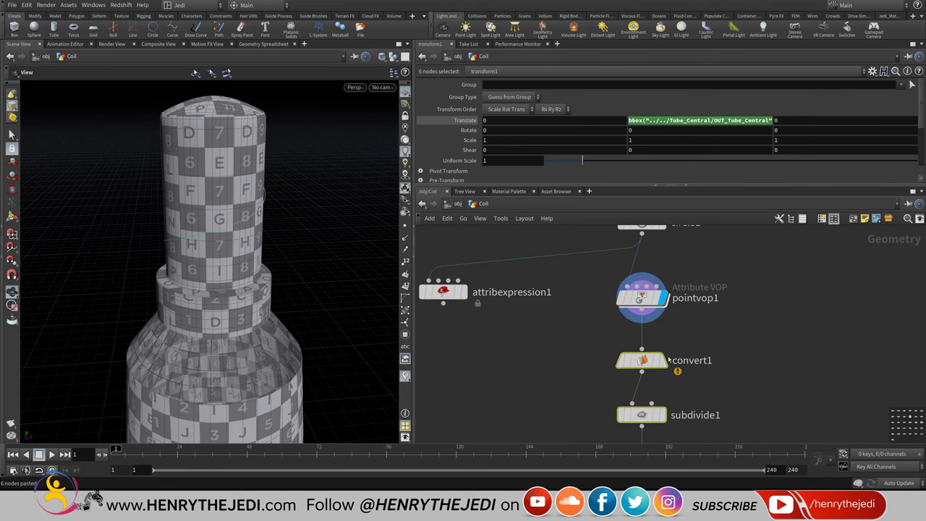
left_click(662, 361)
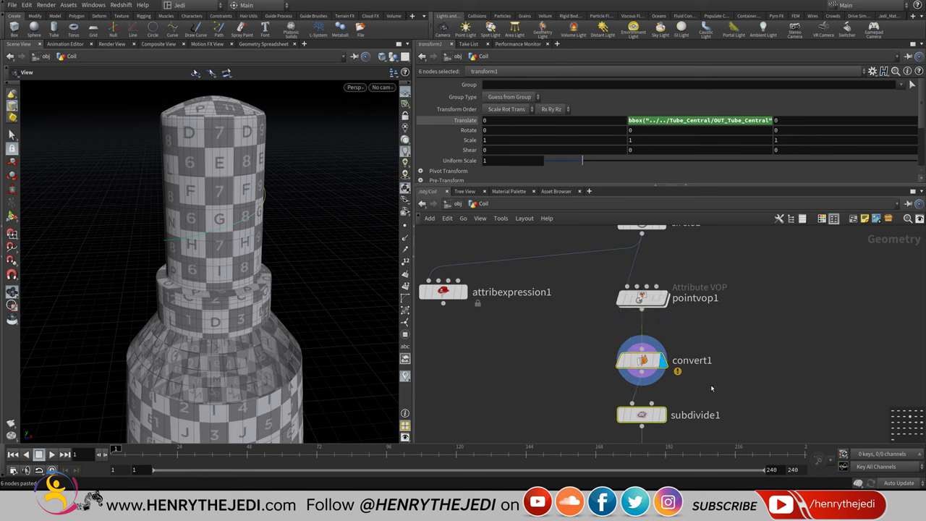
middle_click_drag(710, 384, 723, 343)
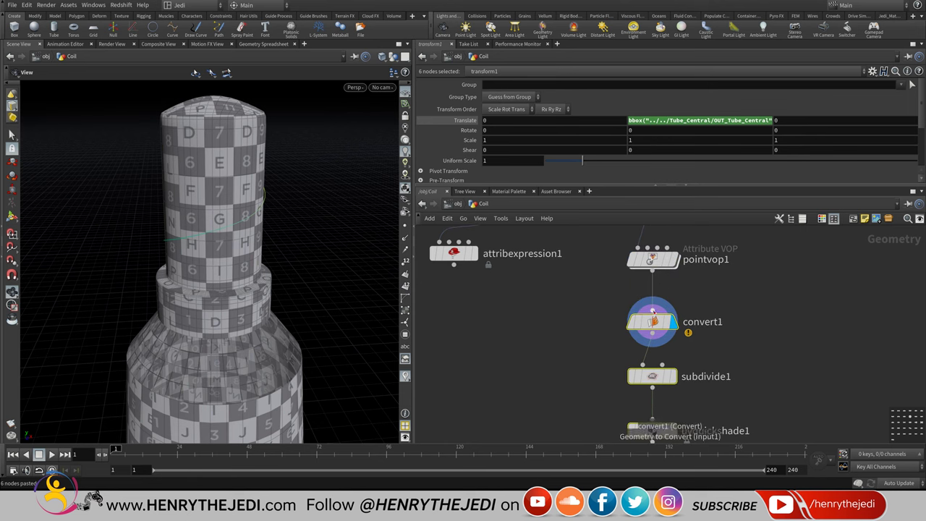
mouse_move(655, 324)
- Inspect the tube up close in the viewport and save the scene
left_click_drag(218, 210, 171, 240)
right_click_drag(172, 240, 233, 142)
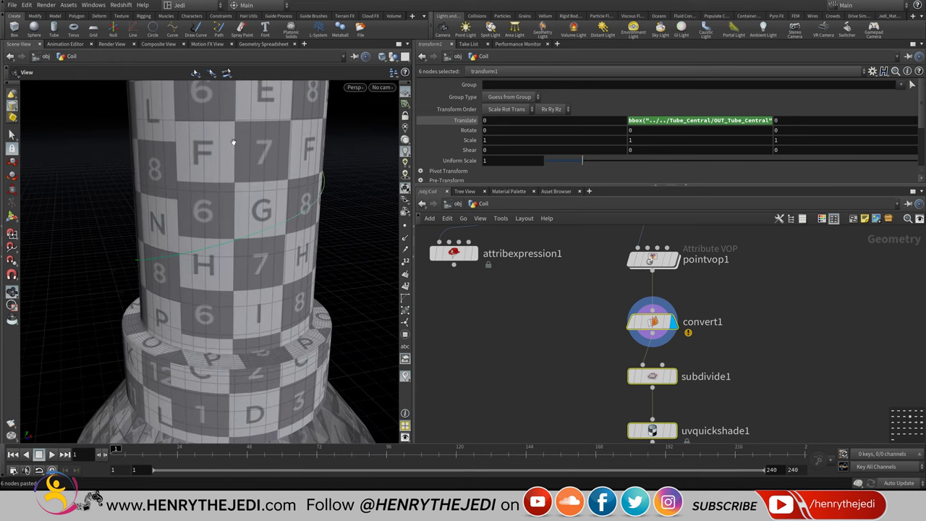
key("ctrl+s")
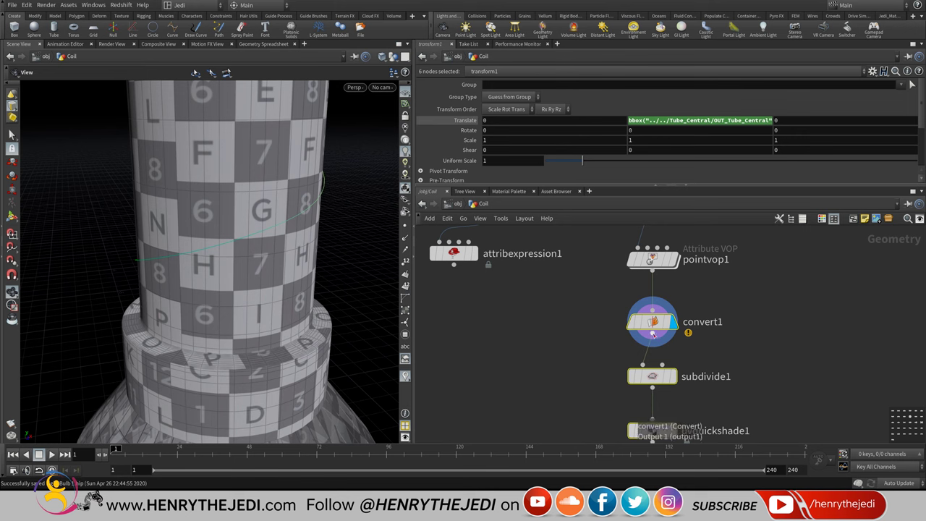
key("Tab")
mouse_move(687, 275)
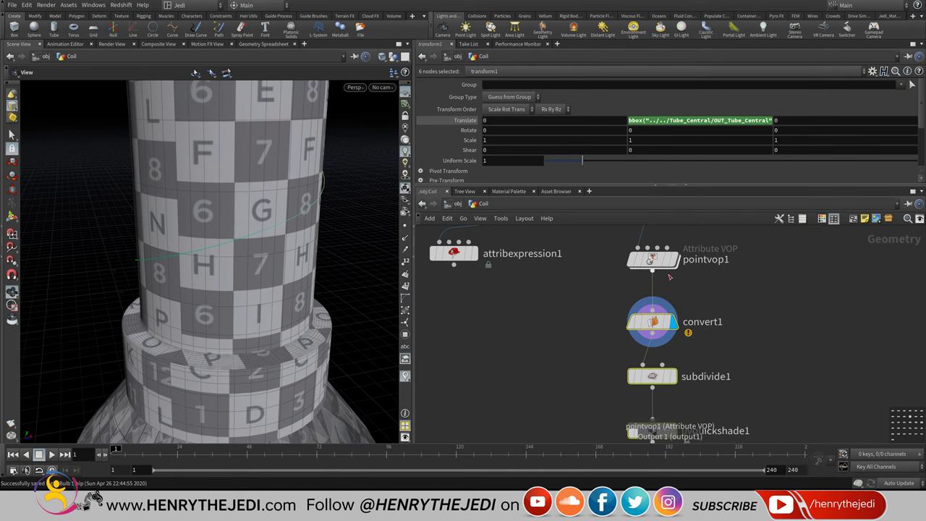
key("Tab")
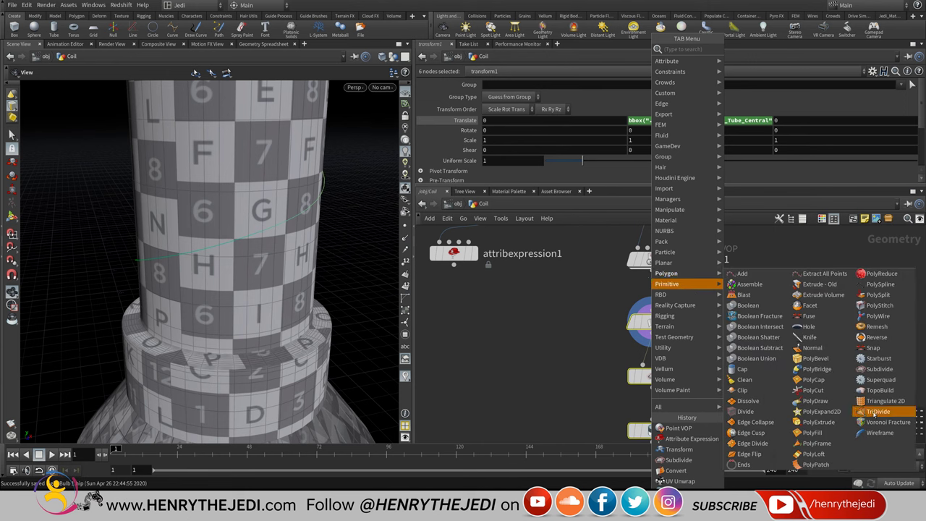
- Insert a PolyWire between pointvop1 and convert1 with about 0.27 wire radius
left_click(879, 316)
left_click(653, 282)
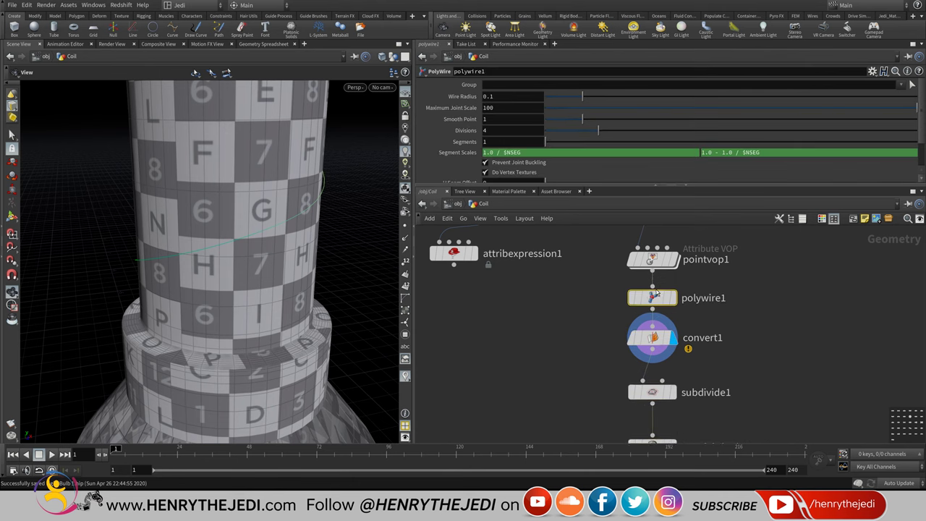
mouse_move(656, 287)
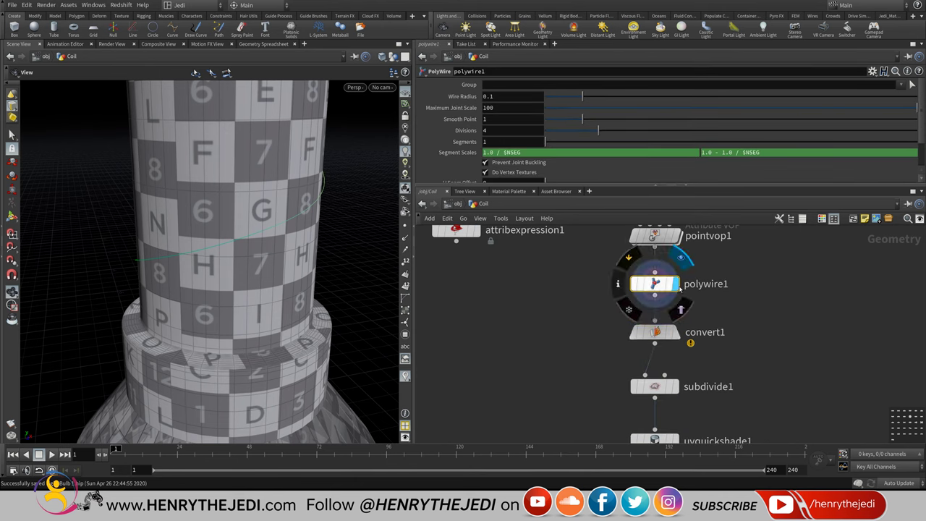
key("r")
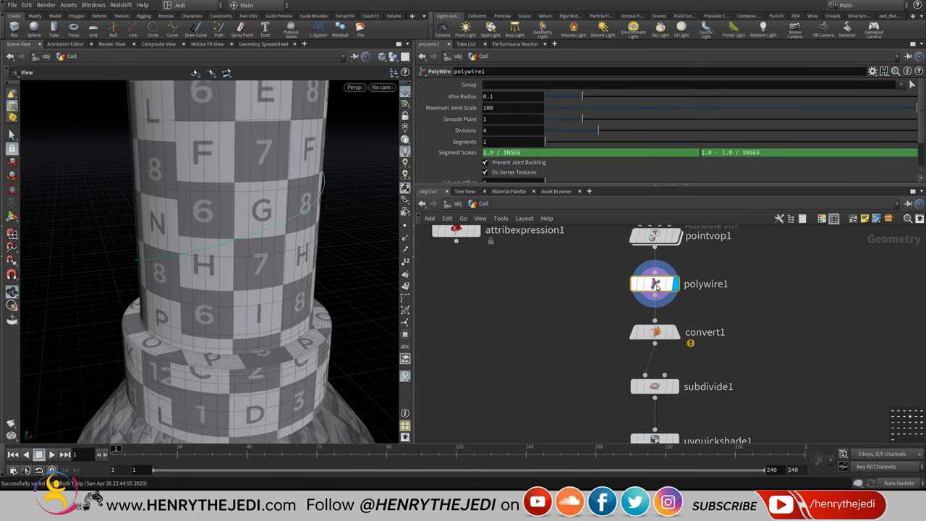
left_click_drag(584, 97, 644, 96)
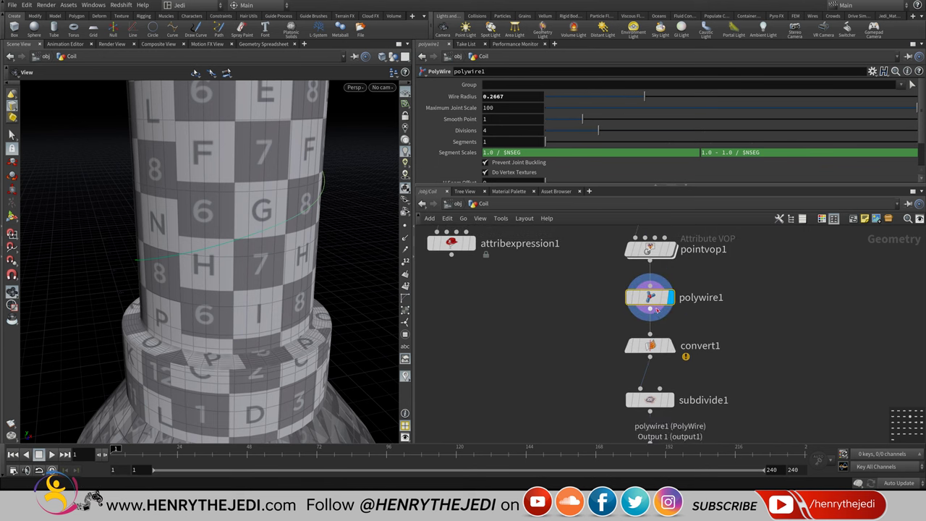
- Delete polywire1 and move convert1 back up under pointvop1
mouse_move(655, 301)
key("Delete")
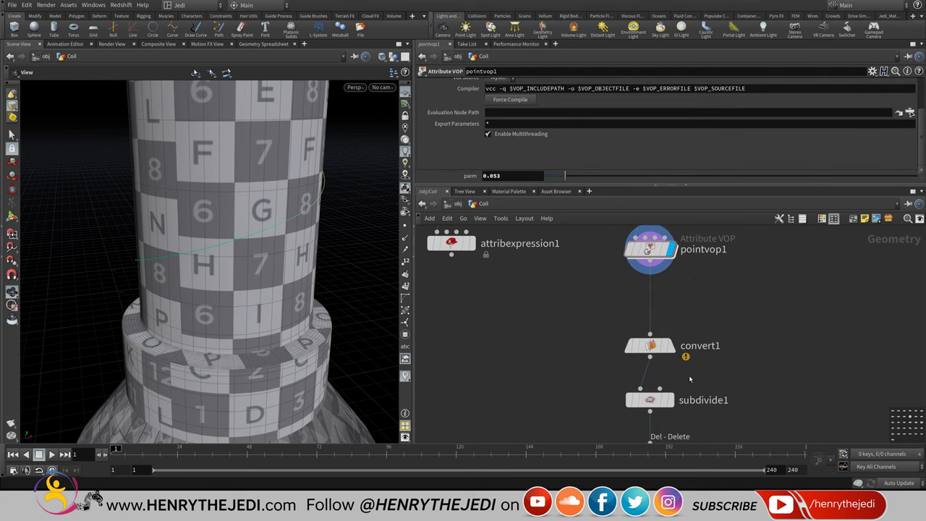
left_click_drag(650, 348, 655, 304)
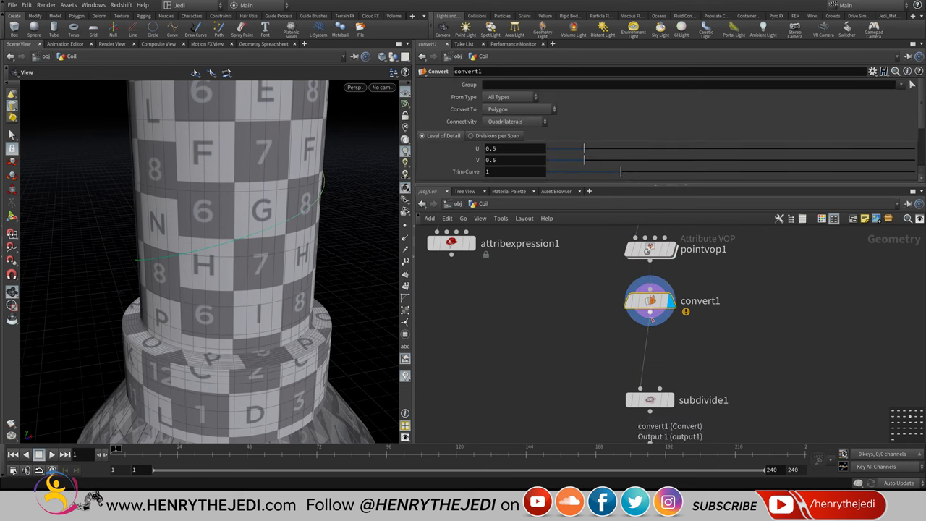
key("Tab")
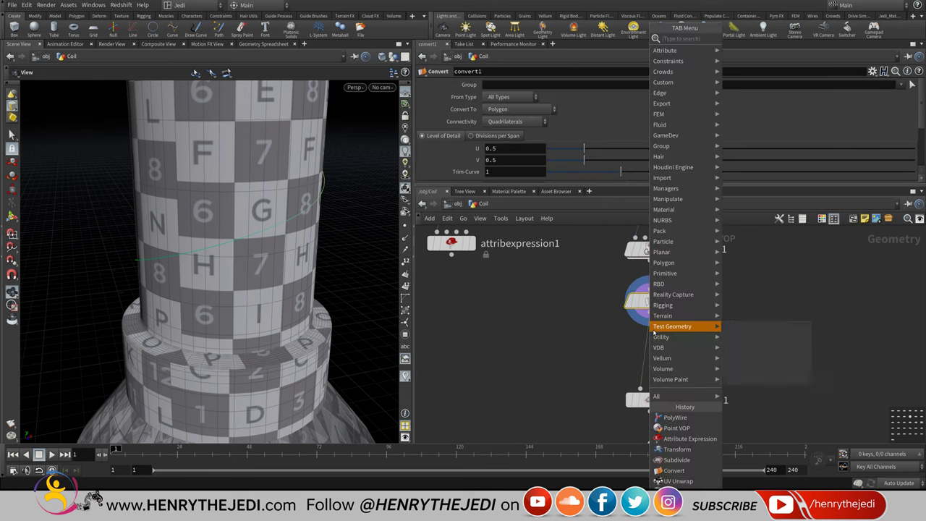
- Insert a PolyWire between convert1 and subdivide1 with 0.0552 wire radius, and save
left_click(675, 419)
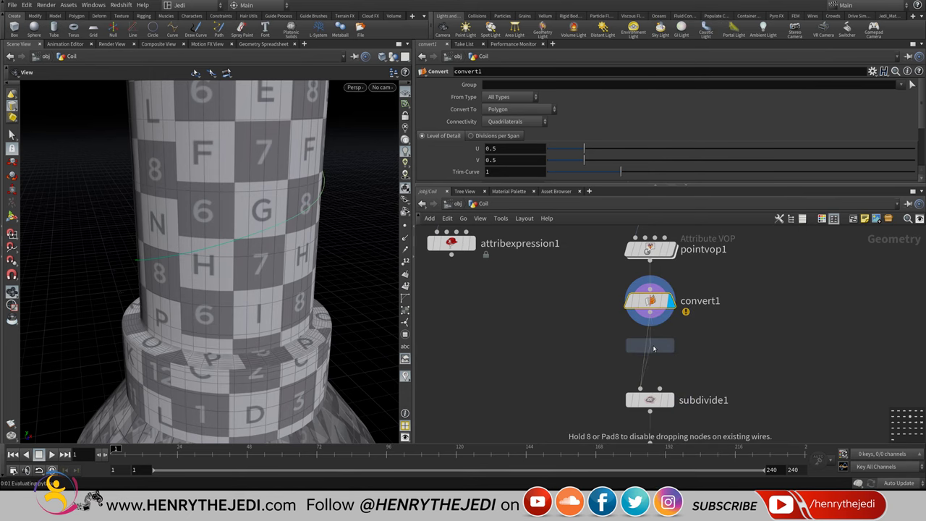
left_click(670, 355)
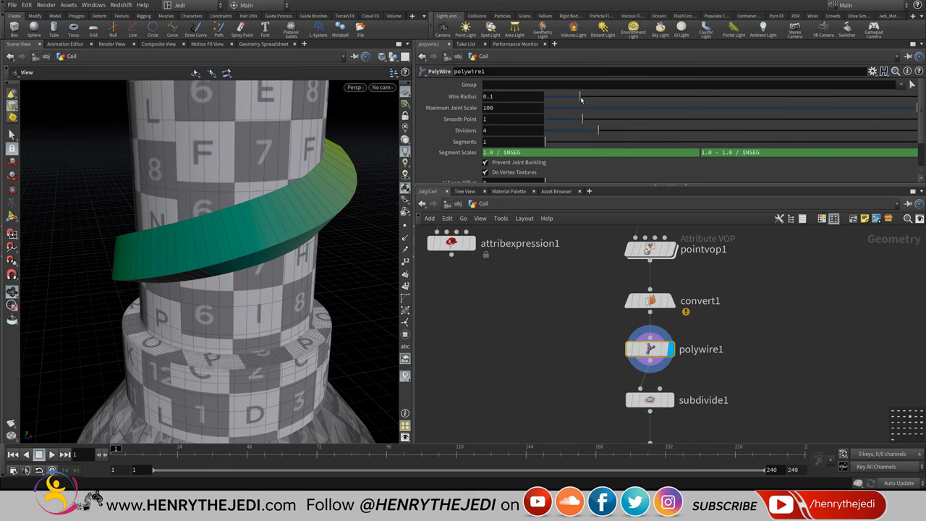
mouse_move(581, 99)
left_mouse_down()
mouse_move(557, 97)
mouse_move(566, 98)
left_mouse_up()
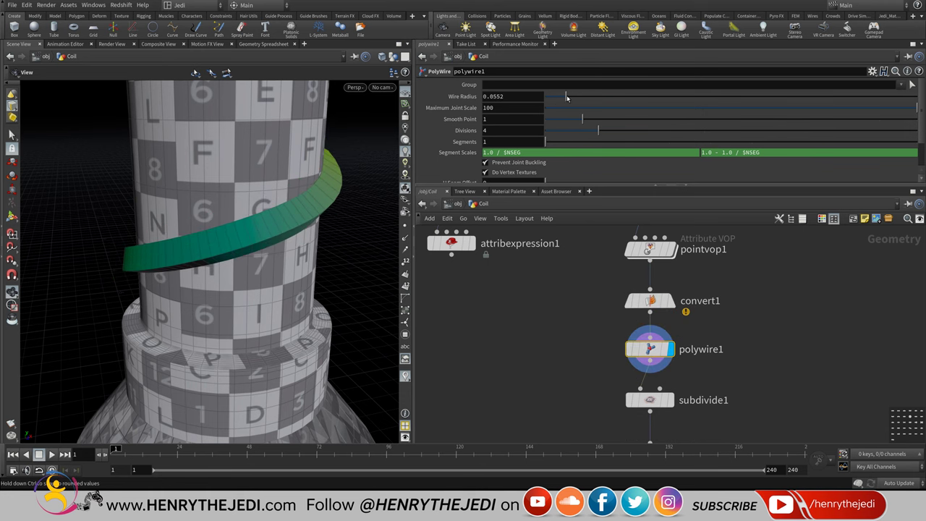
left_click_drag(290, 181, 273, 228)
key("ctrl+s")
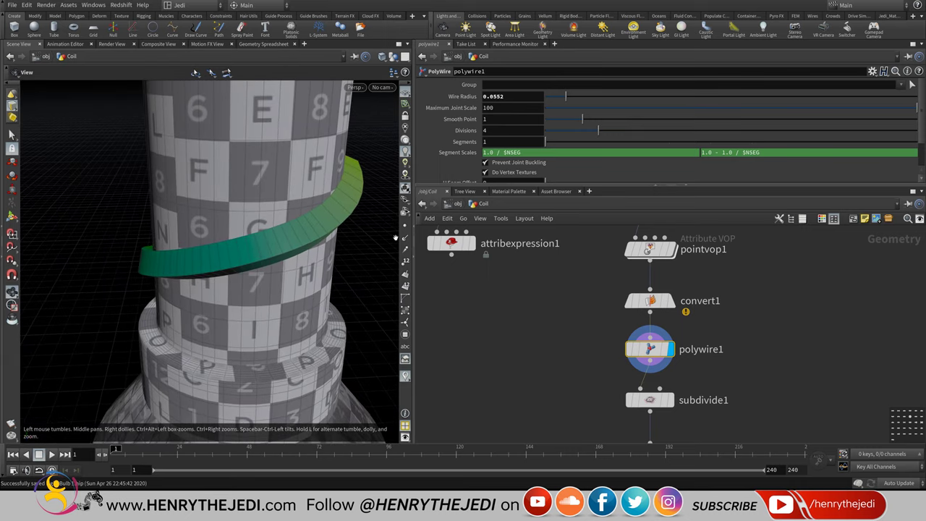
- Set pointvop1's parm to 0.028 to tighten the coil into a ring
left_click(650, 247)
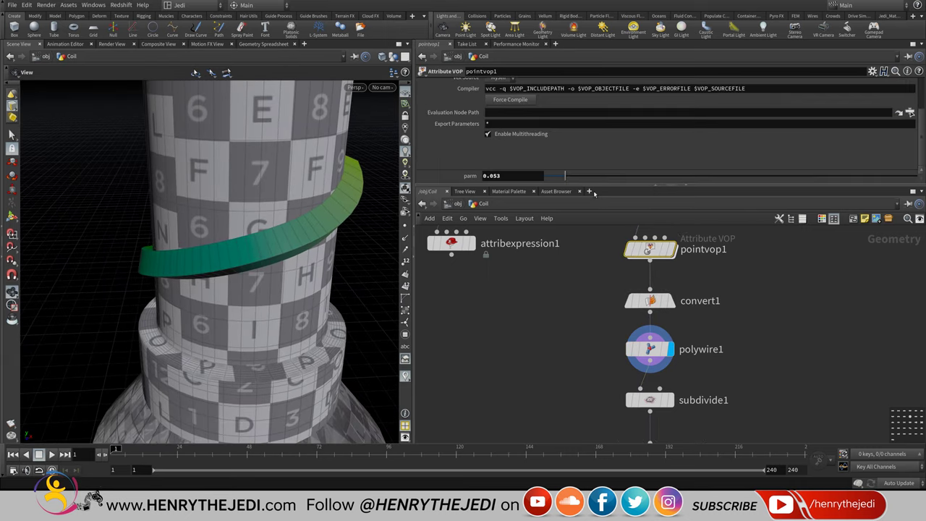
middle_click_drag(532, 176, 418, 225)
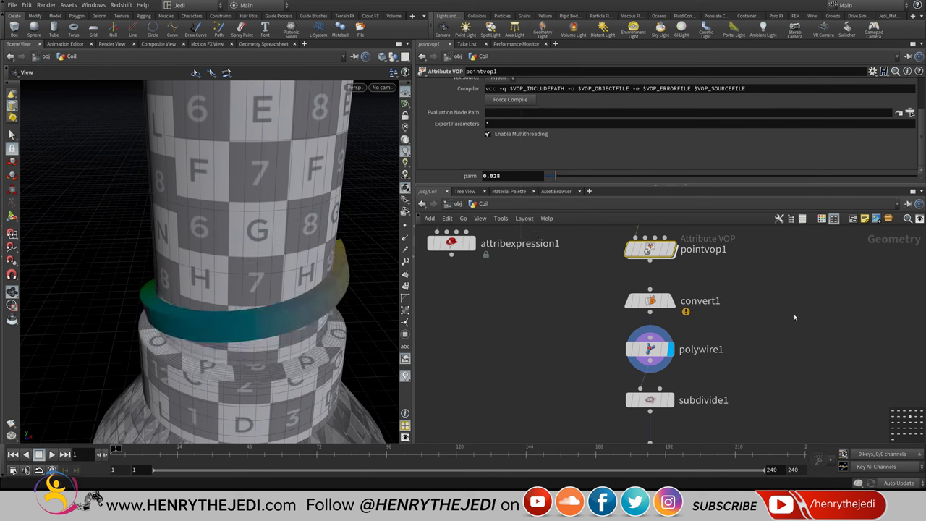
middle_click_drag(751, 322, 745, 342)
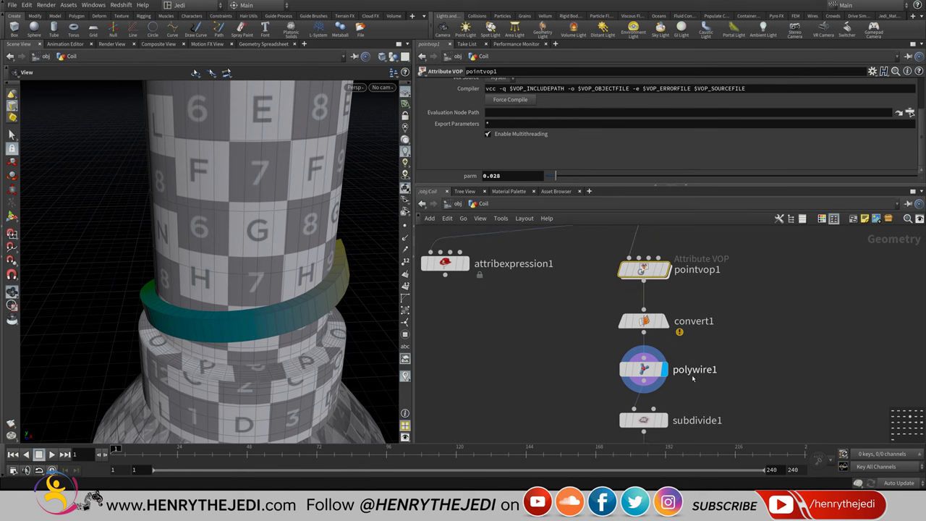
- Raise polywire1's Divisions to 9 for a smoother tube, save, and enter pointvop1
left_click(644, 369)
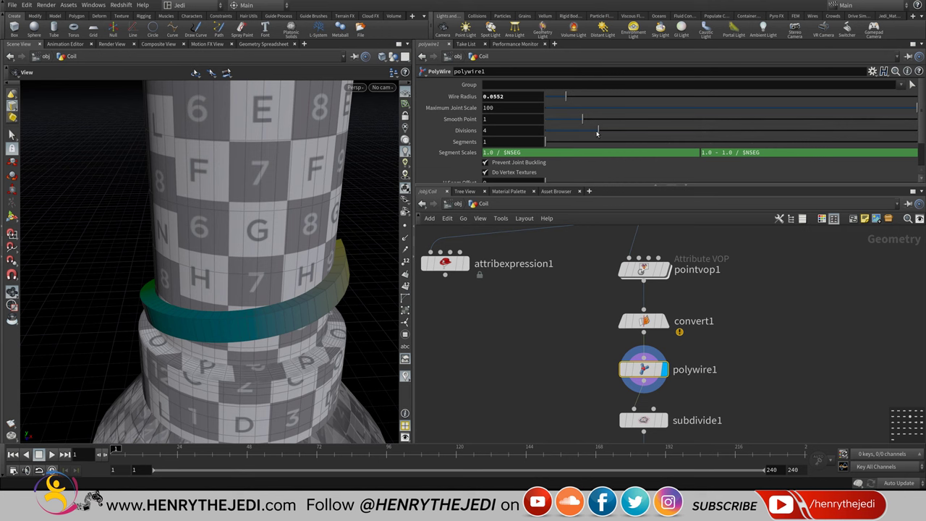
left_click_drag(598, 131, 864, 131)
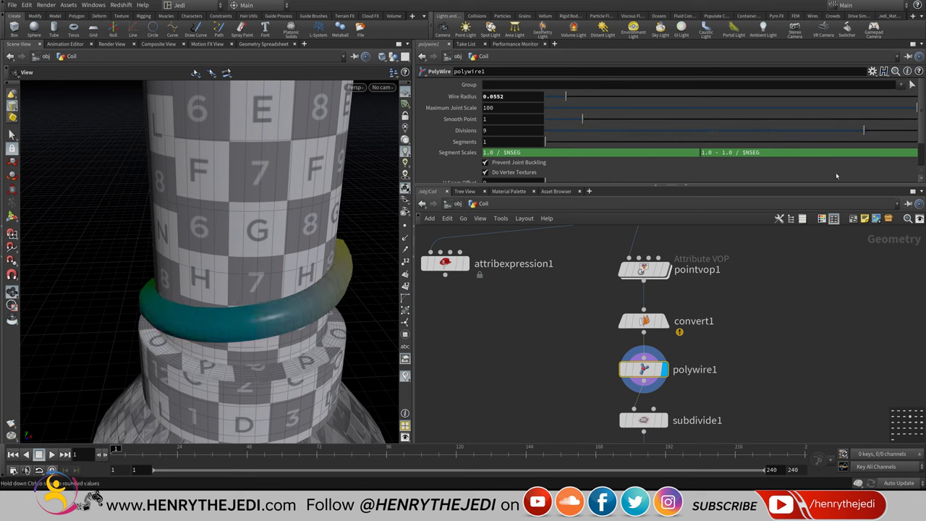
left_click_drag(835, 172, 846, 194)
key("ctrl+s")
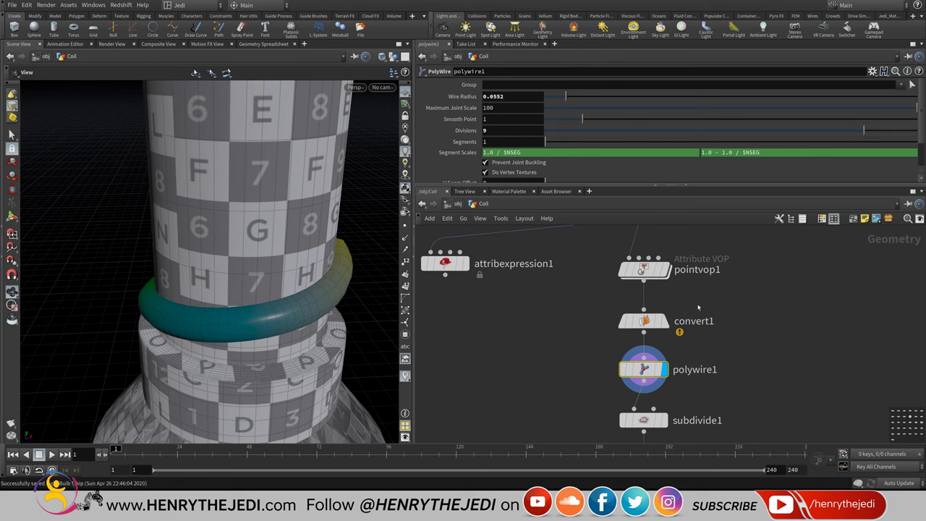
middle_click_drag(698, 308, 716, 352)
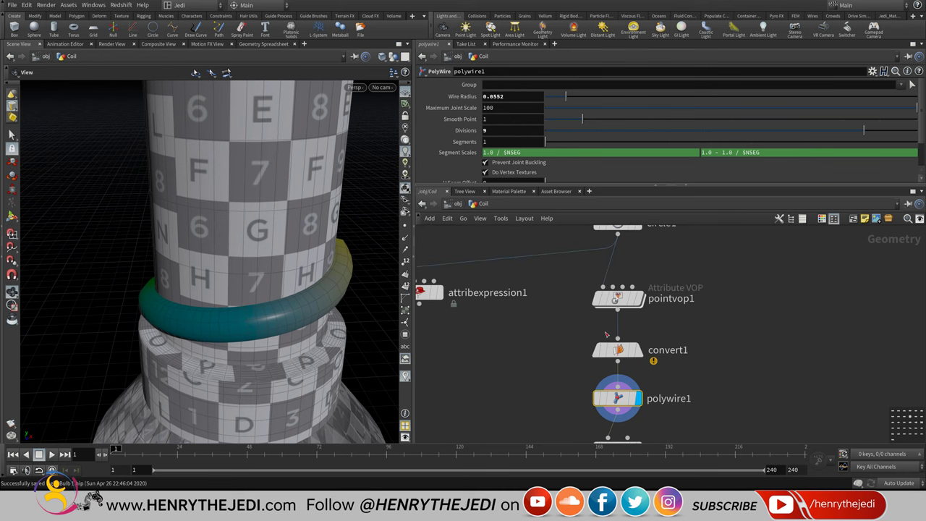
left_click_drag(288, 318, 338, 318)
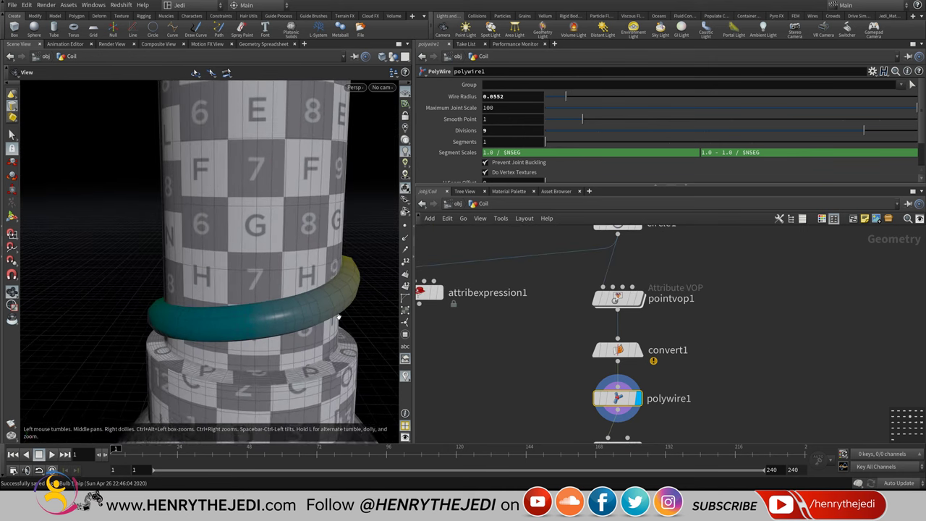
double_click(618, 300)
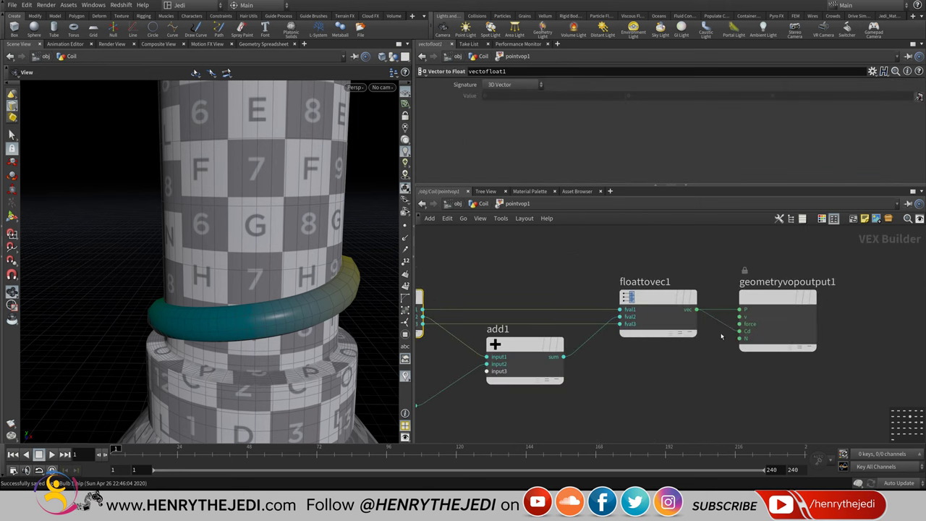
left_click_drag(727, 323, 720, 341)
key("Delete")
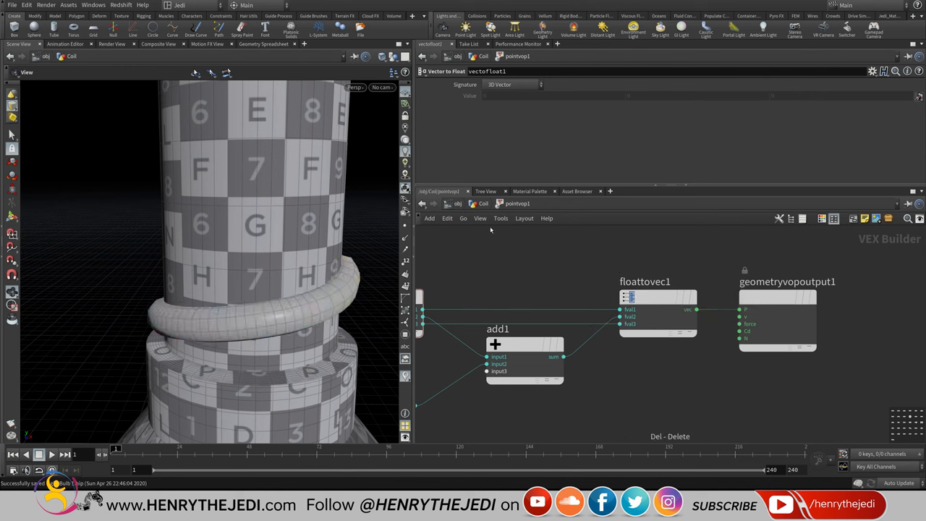
left_click(484, 203)
middle_click_drag(717, 374, 736, 296)
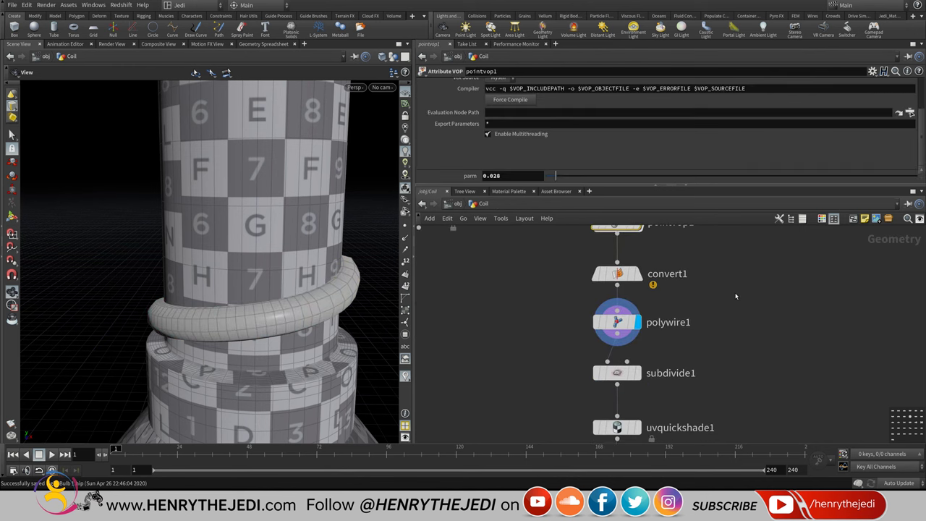
middle_click_drag(706, 263, 705, 298)
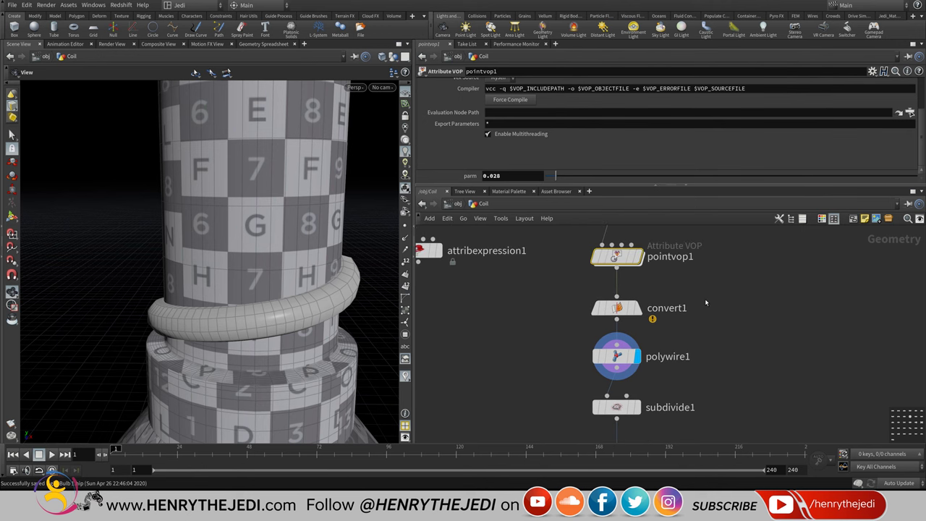
double_click(620, 257)
left_click(696, 310)
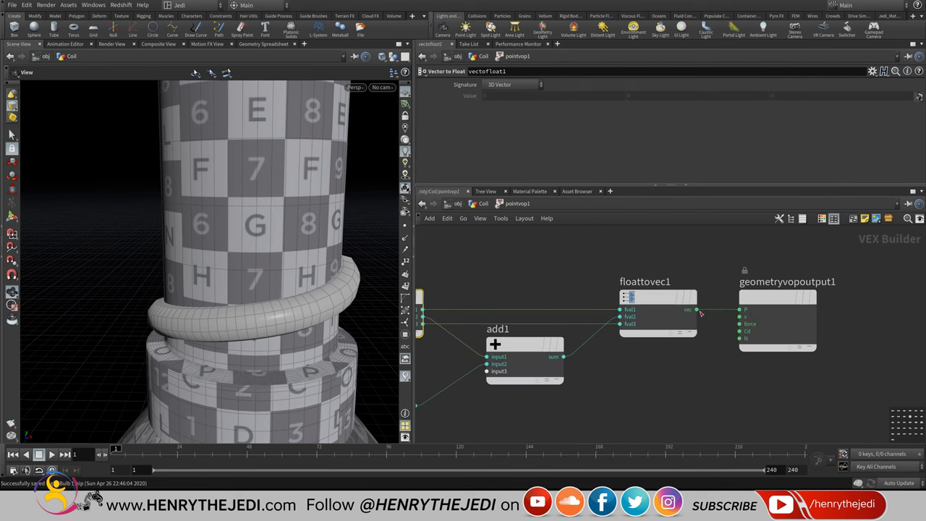
left_click(739, 331)
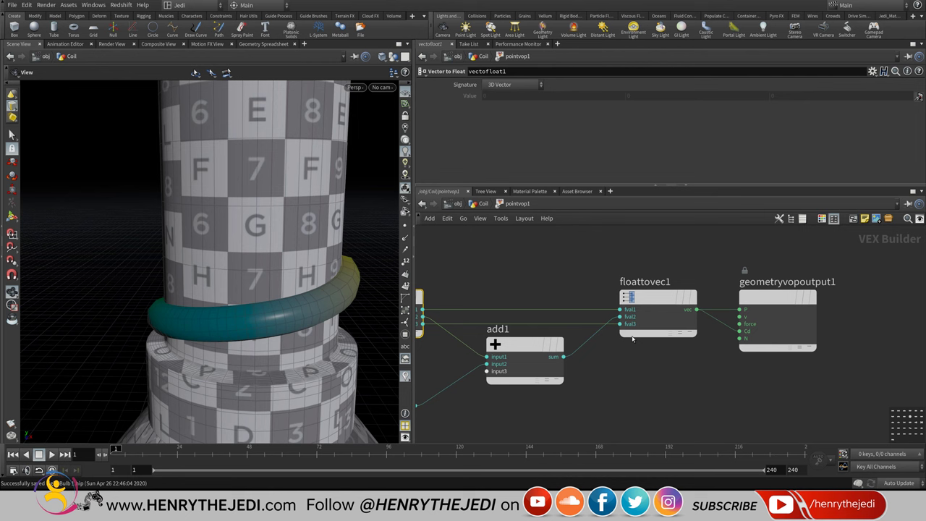
left_click(483, 209)
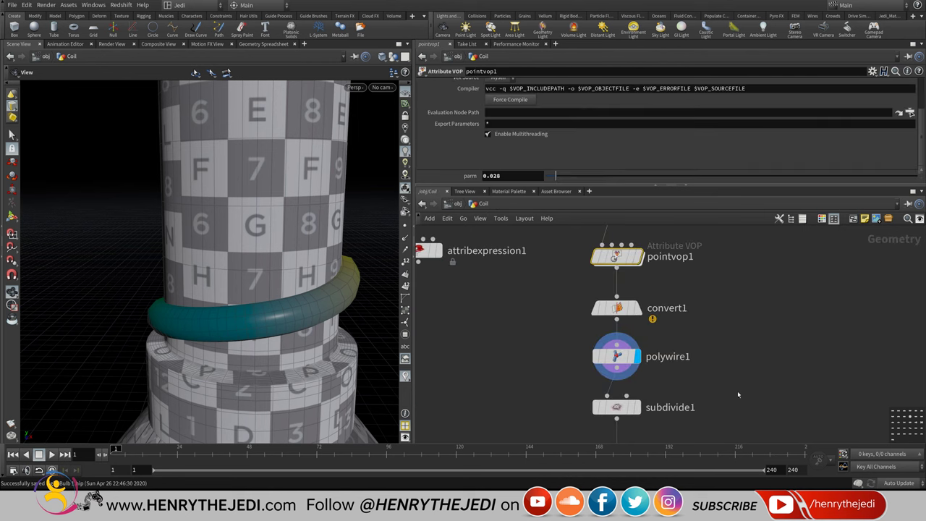
middle_click_drag(737, 391, 736, 337)
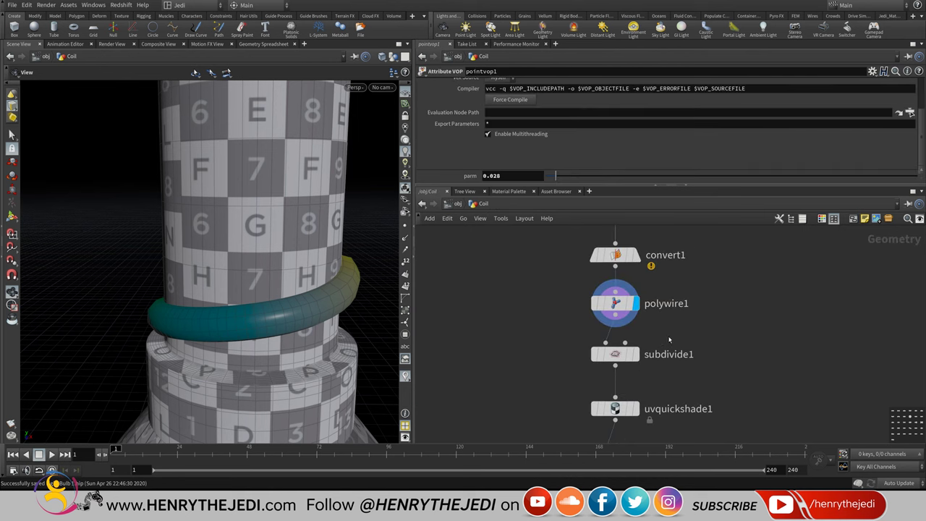
left_click_drag(347, 304, 311, 293)
scroll(315, 227, "down", 5)
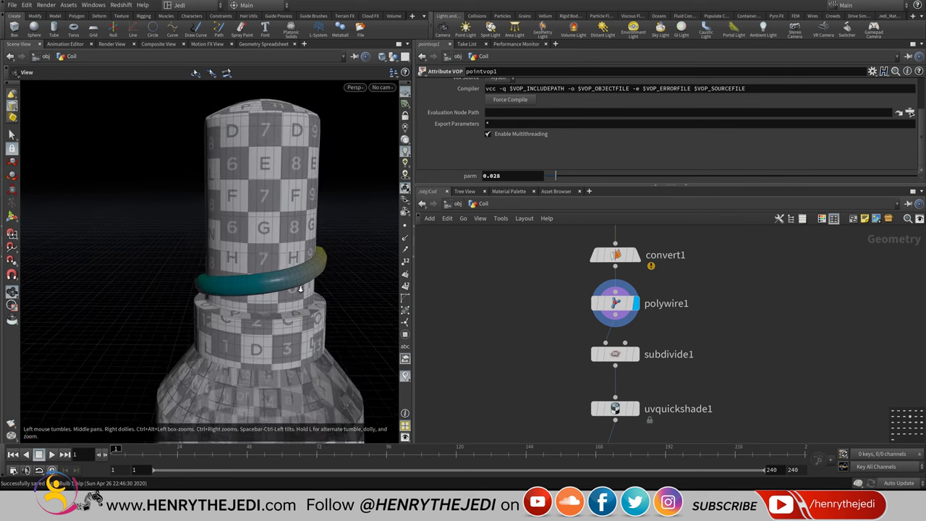
middle_click_drag(796, 378, 772, 276)
middle_click_drag(599, 256, 585, 316)
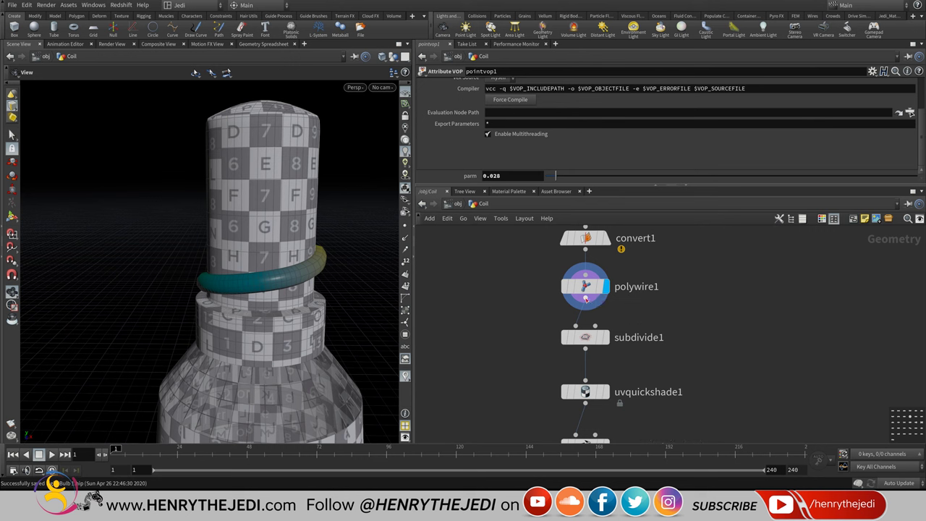
mouse_move(586, 298)
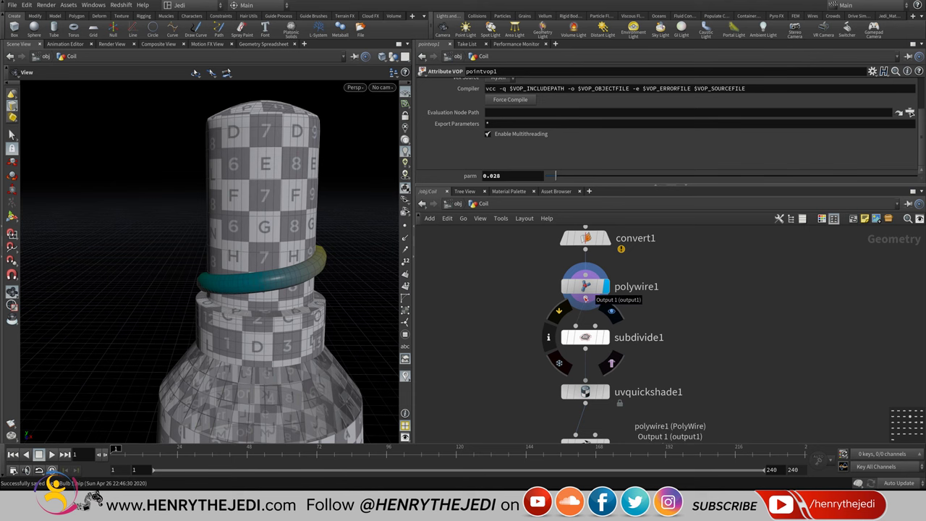
- Add a copy1 node between polywire1 and subdivide1, display it, and hide other objects
key("Tab")
mouse_move(602, 338)
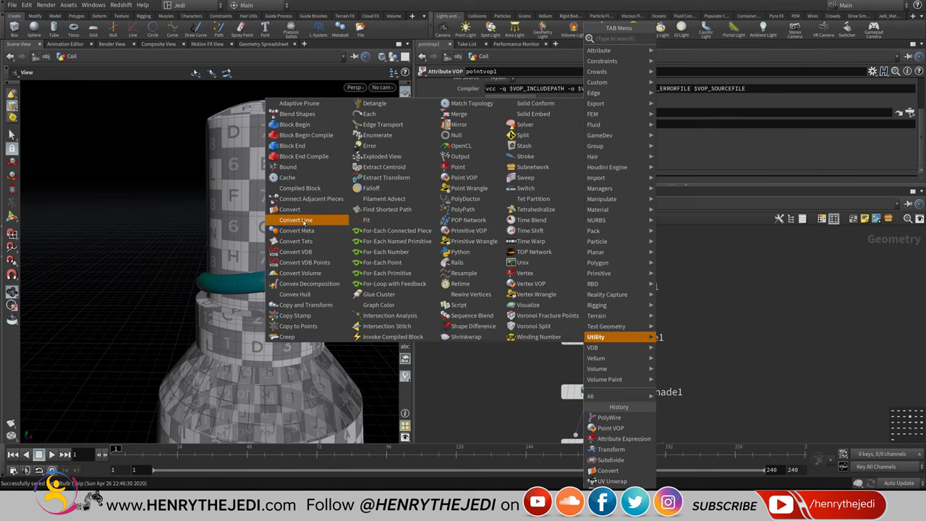
left_click(295, 316)
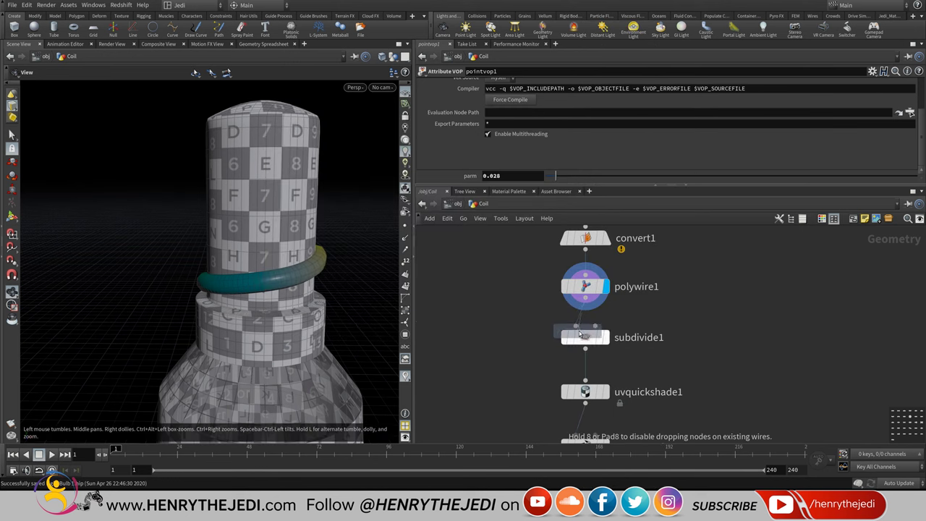
left_click(586, 319)
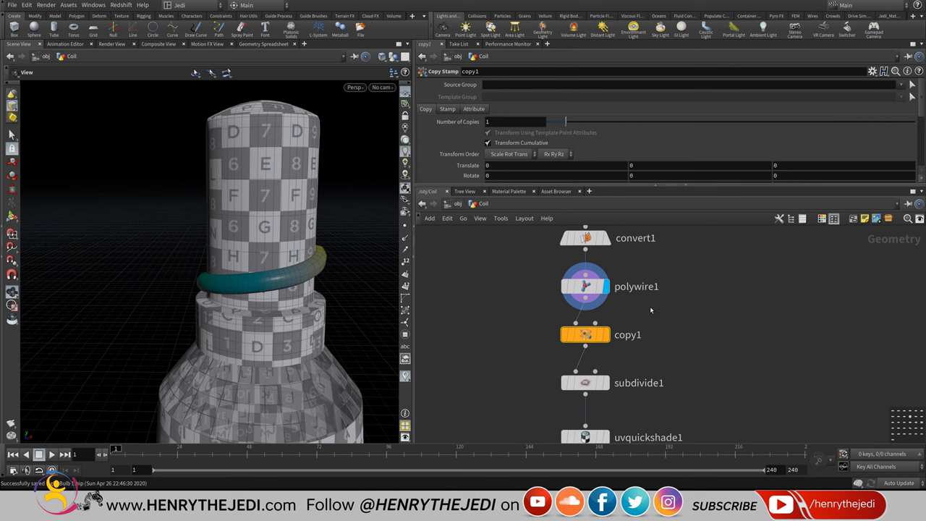
left_click(606, 334)
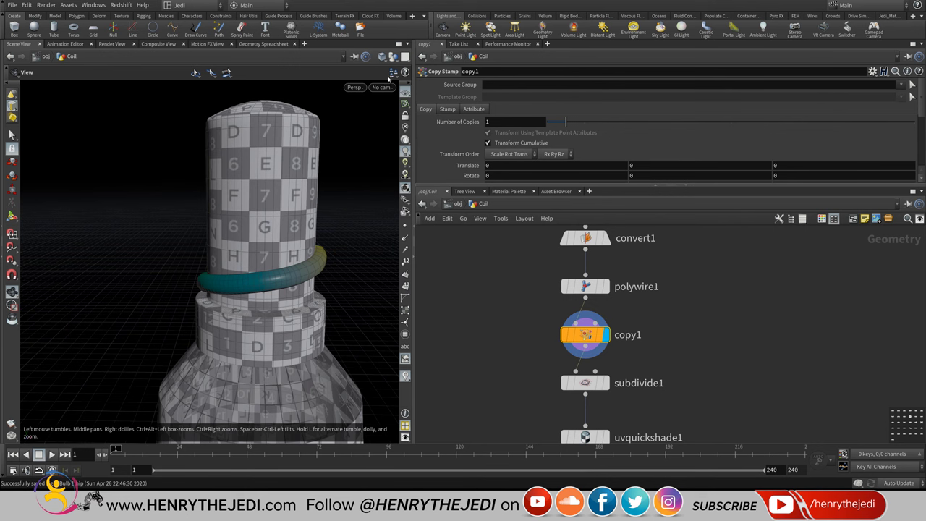
left_click(393, 58)
left_click(425, 89)
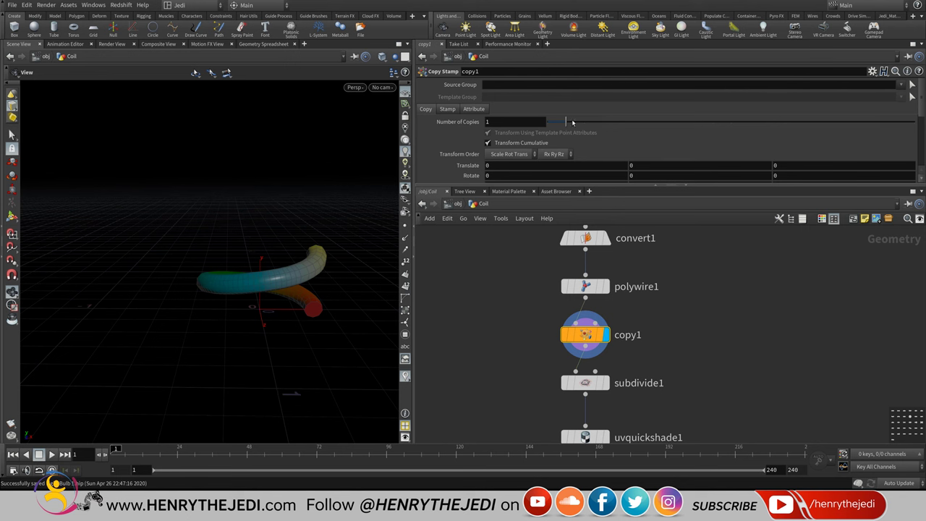
- Try 10 coil copies with a 1.626 upward offset per copy
mouse_move(572, 121)
left_mouse_down()
mouse_move(608, 122)
mouse_move(564, 121)
mouse_move(576, 120)
left_mouse_up()
middle_click_drag(641, 171, 788, 171)
scroll(269, 240, "up", 3)
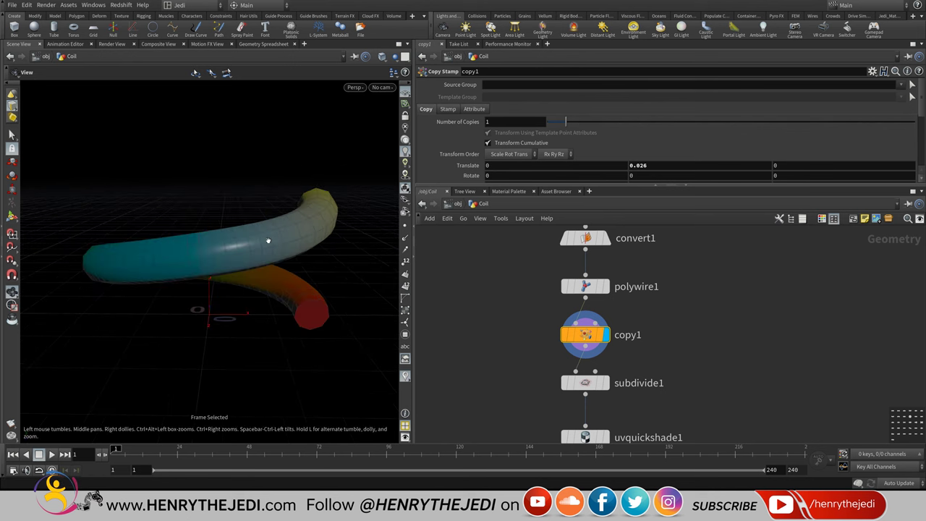
left_click_drag(258, 209, 267, 221)
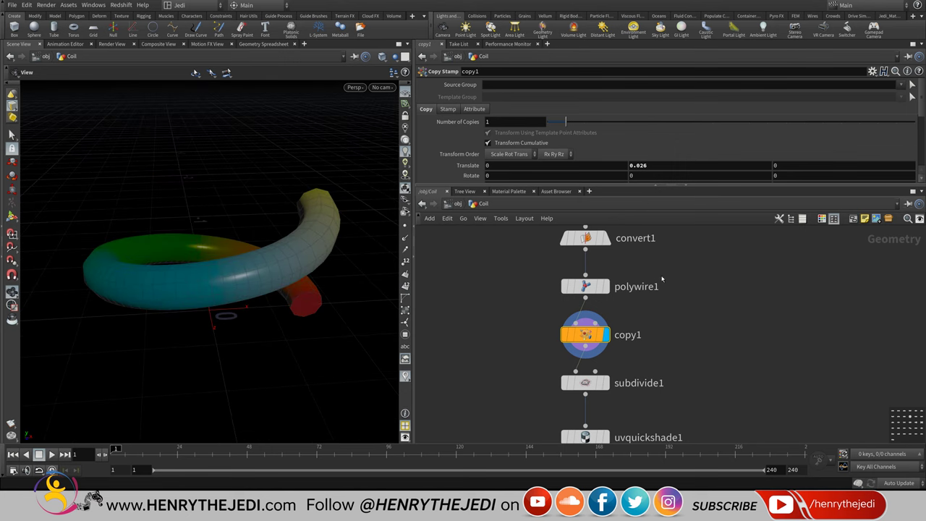
middle_click_drag(662, 166, 738, 164)
left_click_drag(571, 125, 729, 123)
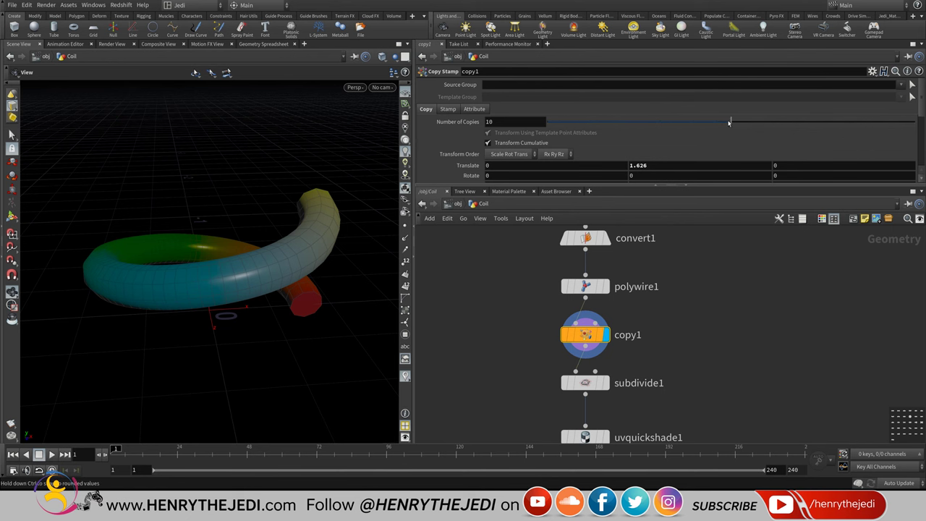
scroll(250, 215, "down", 6)
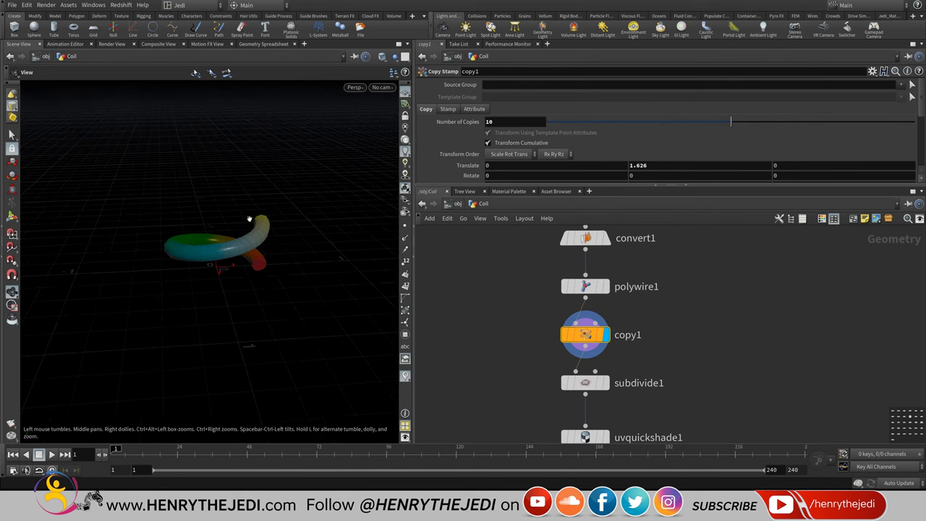
key("h")
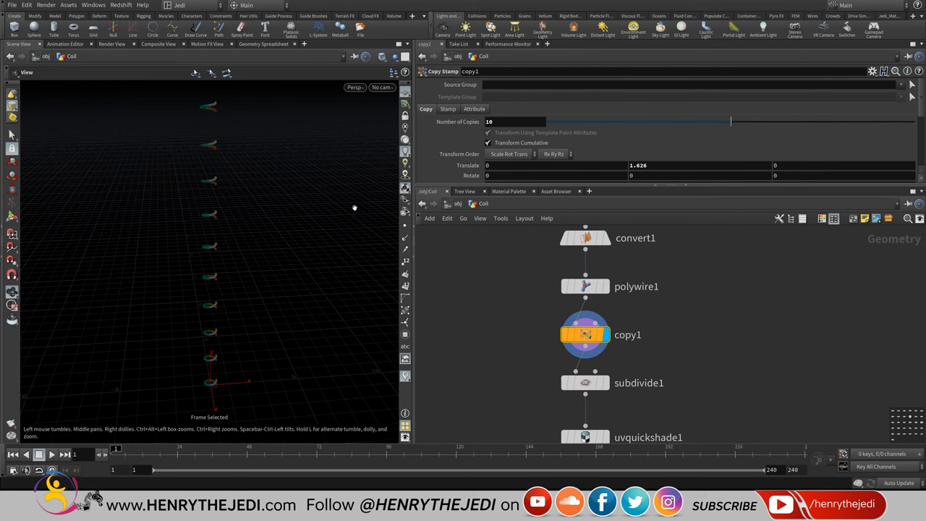
- Reset the offset to 0, then settle the copy offset at 0.21 Y to form the spring
middle_click(657, 165)
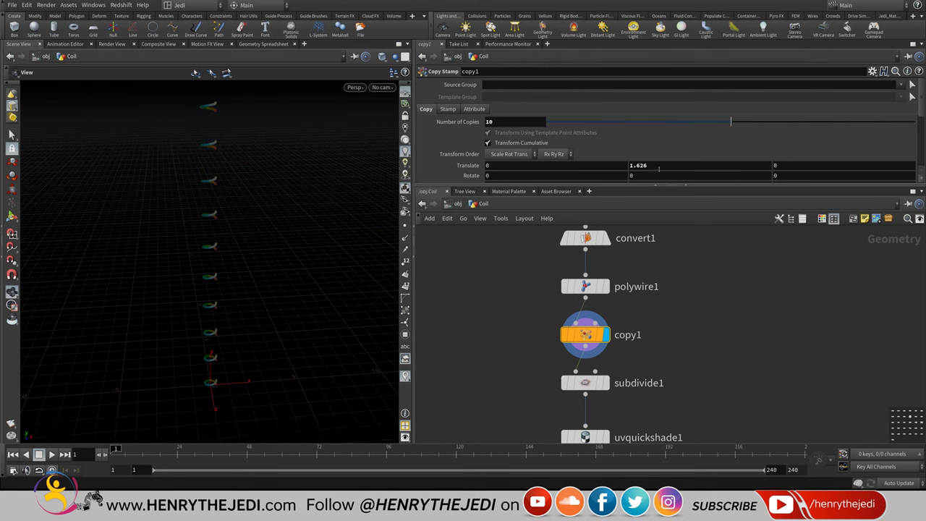
left_click(658, 165)
type("0")
key("Return")
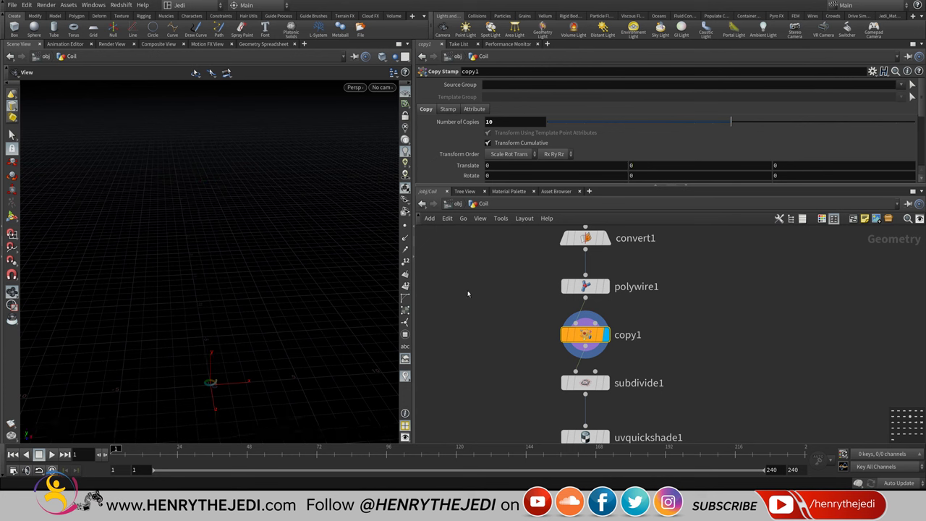
key("f")
scroll(249, 314, "down", 3)
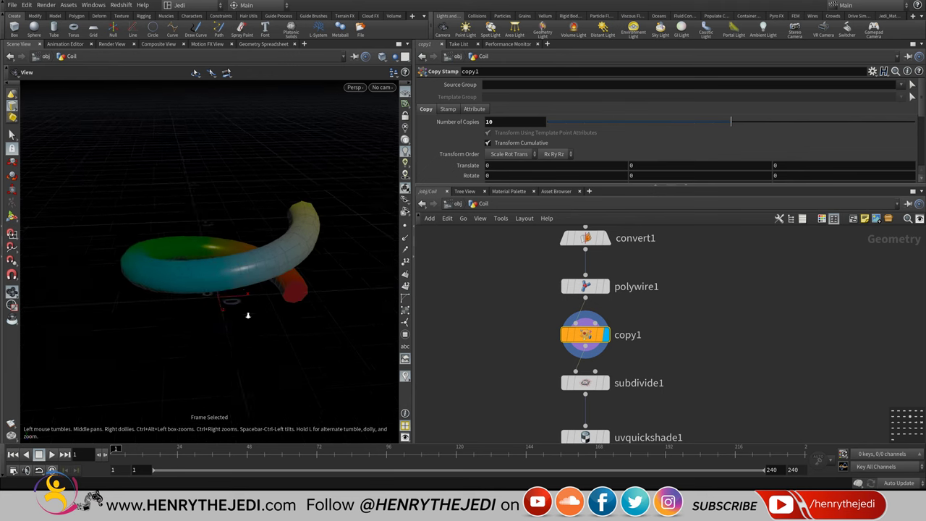
left_click_drag(276, 267, 277, 304)
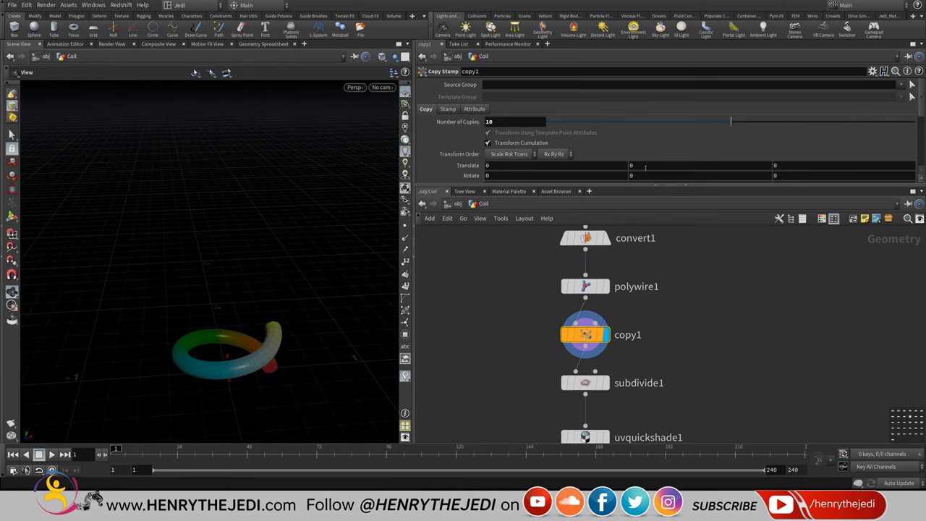
left_click_drag(696, 125, 735, 122)
middle_click_drag(631, 166, 716, 167)
left_click_drag(277, 268, 189, 252)
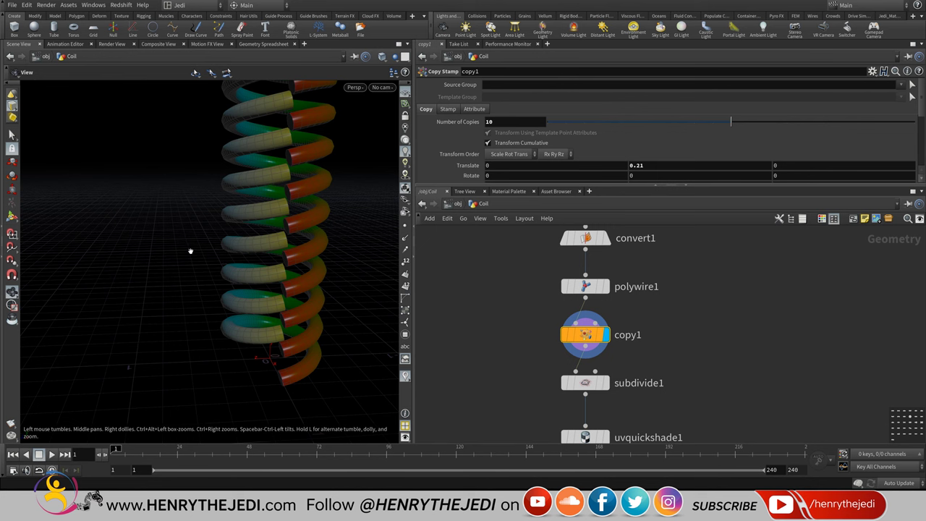
- Save the scene file
key("ctrl+s")
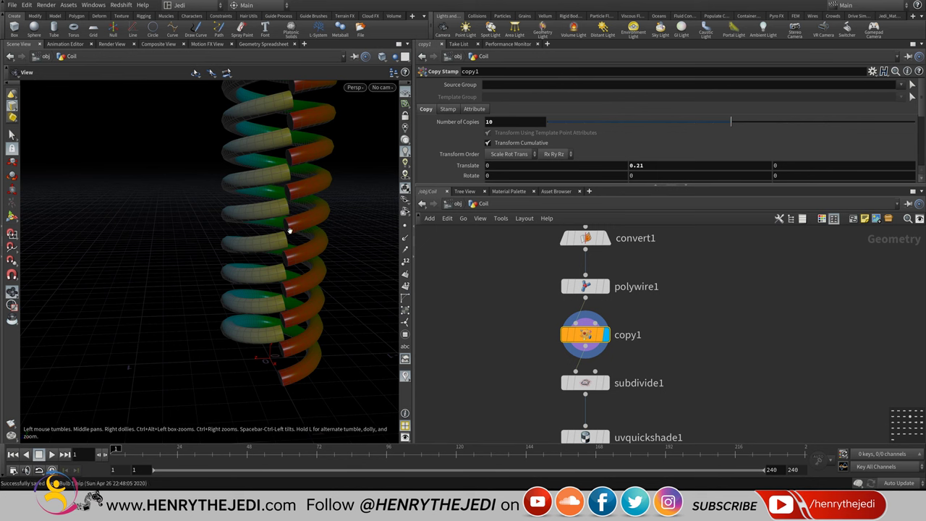
mouse_move(609, 336)
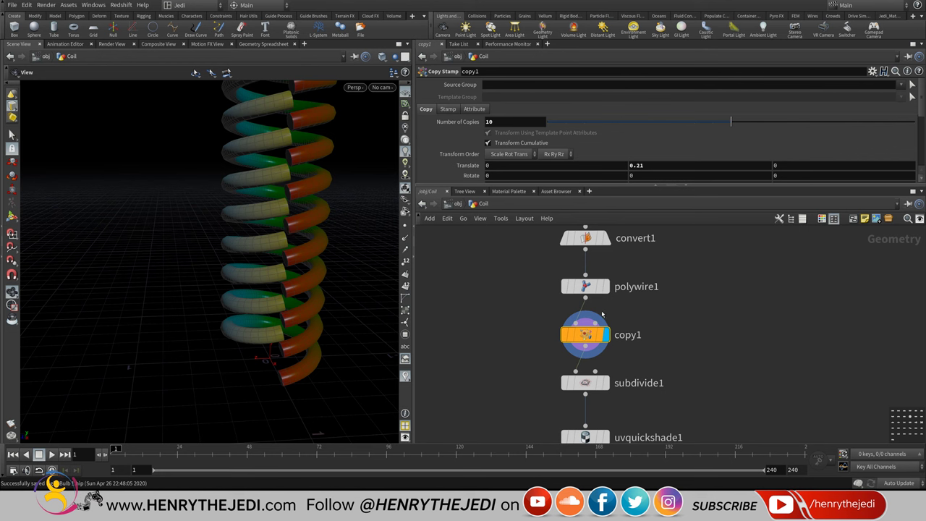
double_click(647, 165)
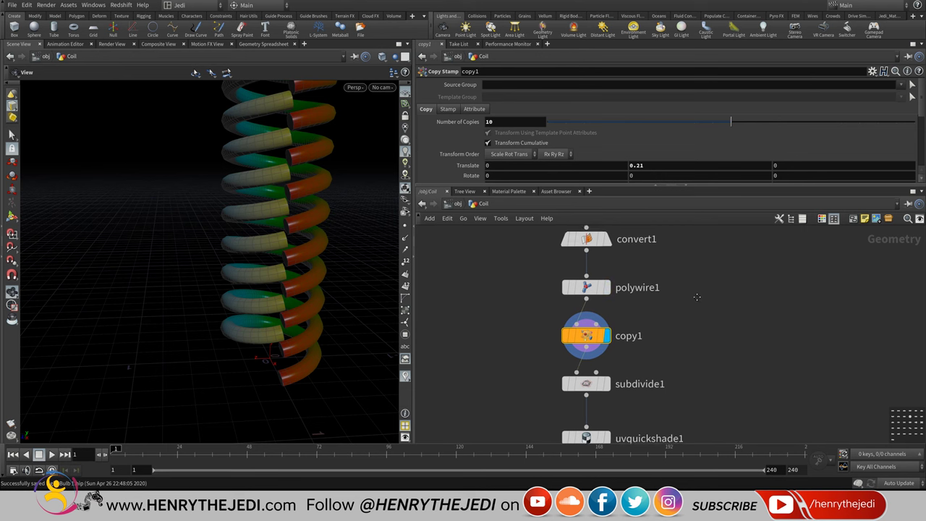
- Display the bare coil curve from pointvop1 instead of polywire1, and bring up the node list
middle_click_drag(696, 296, 686, 359)
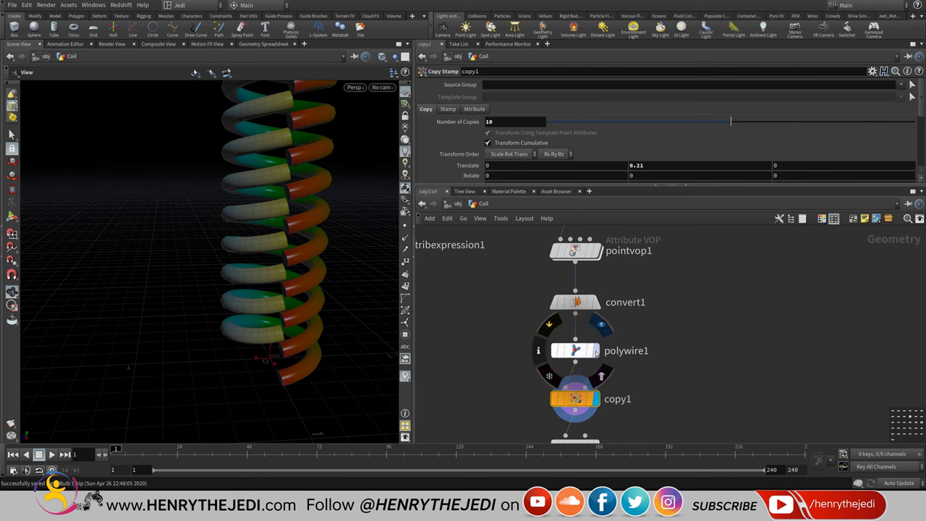
left_click(595, 351)
left_click_drag(287, 306, 266, 325)
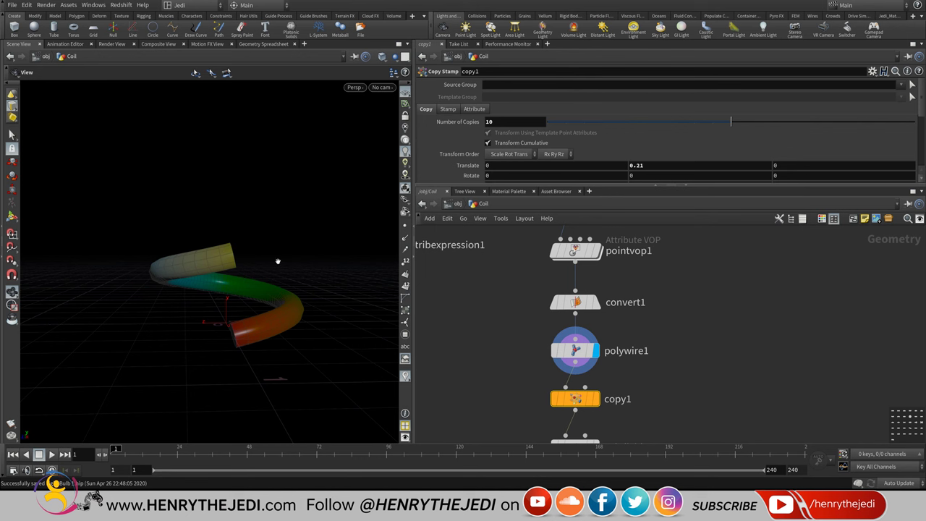
left_click(595, 252)
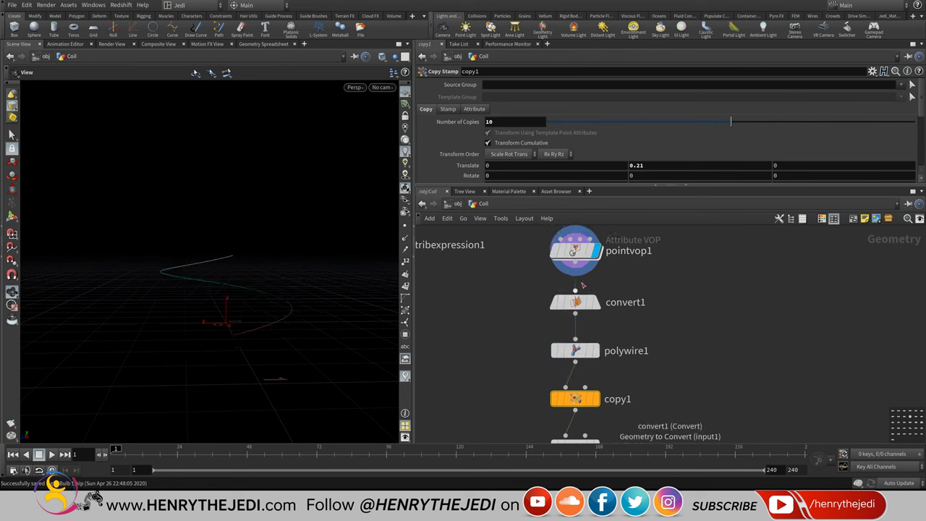
key("Tab")
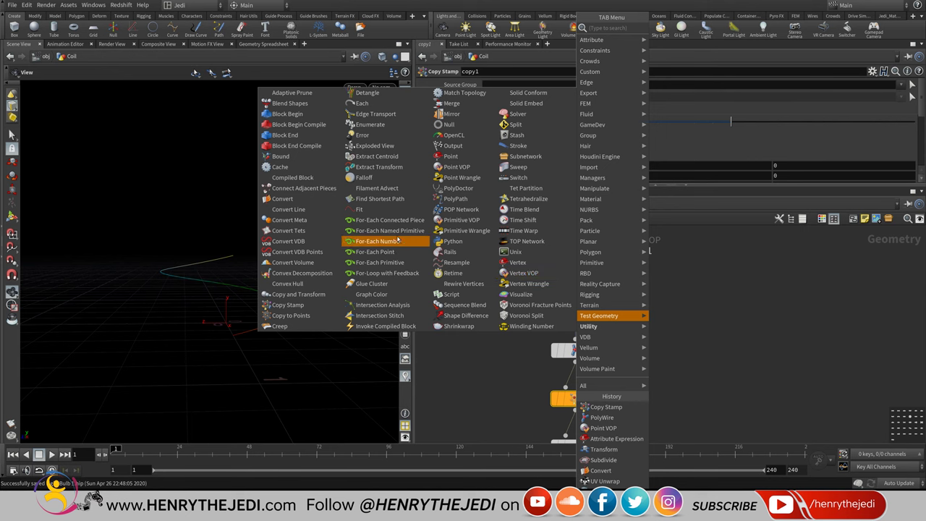
- Insert a Null between pointvop1 and convert1 and display its output
left_click(446, 128)
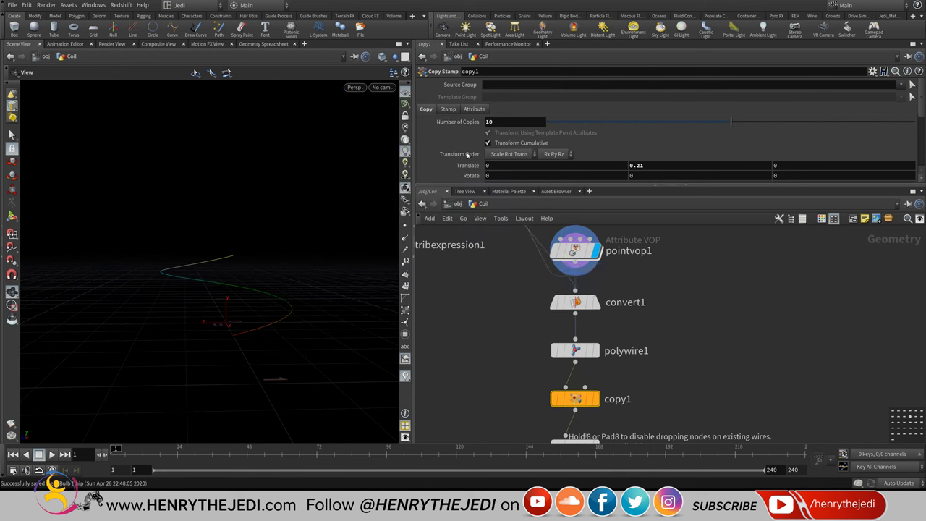
left_click(576, 282)
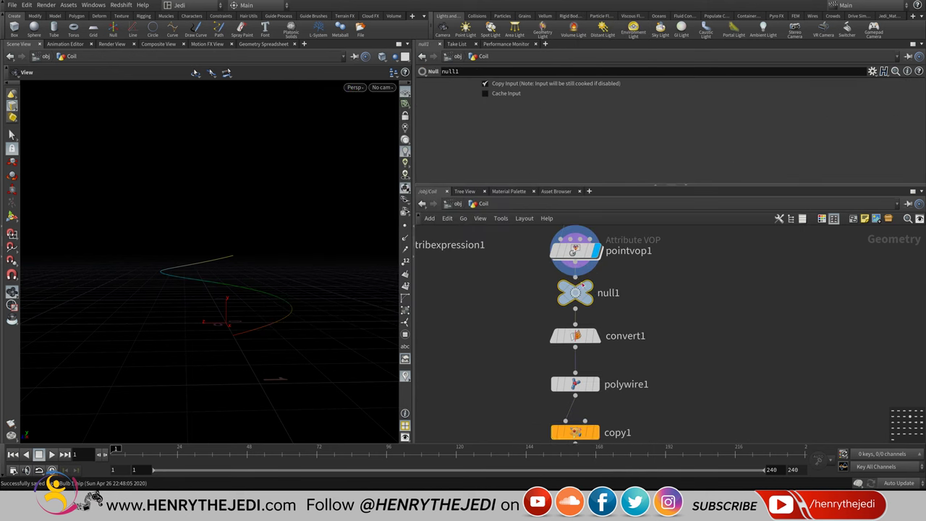
left_click(593, 288)
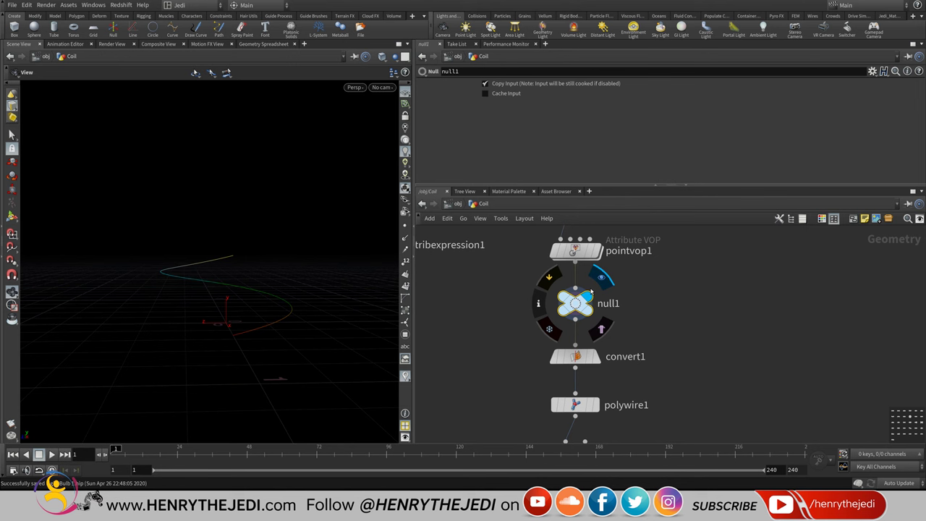
scroll(695, 267, "down", 3)
scroll(668, 419, "up", 4)
- Rename the Null to OUT_Coil_Original, fixing the capital O
double_click(576, 349)
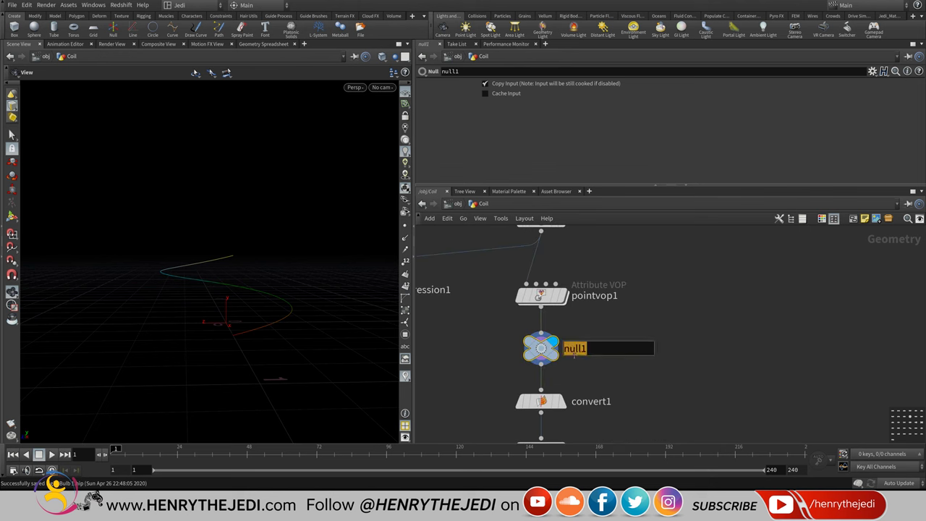
type("OUT_Coil_")
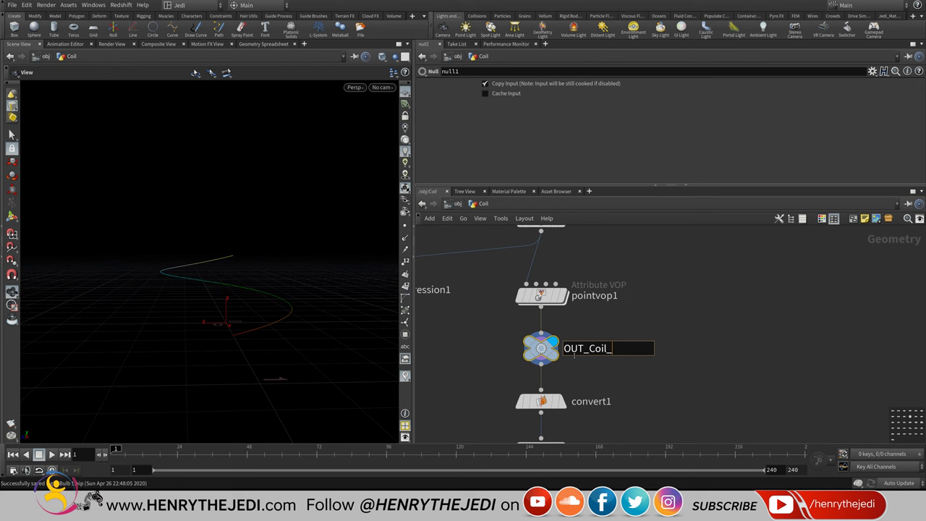
type("original")
key("Return")
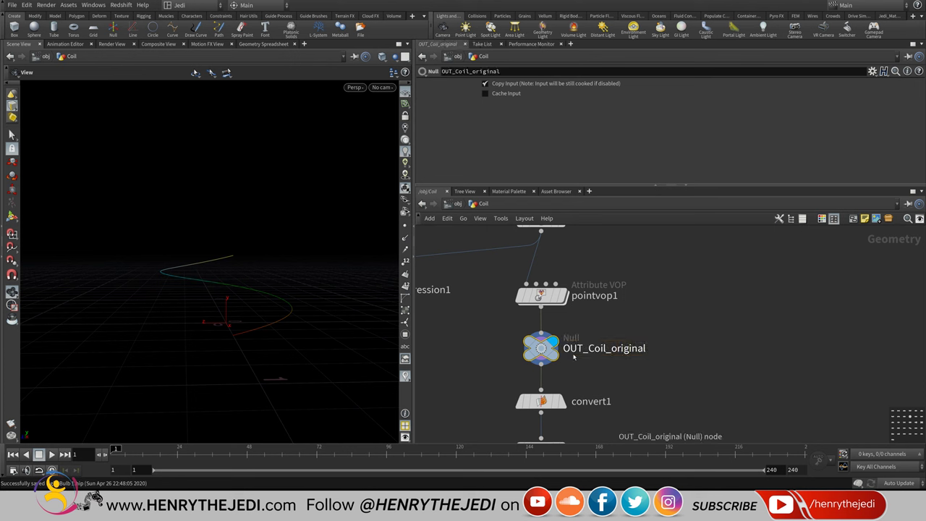
double_click(609, 348)
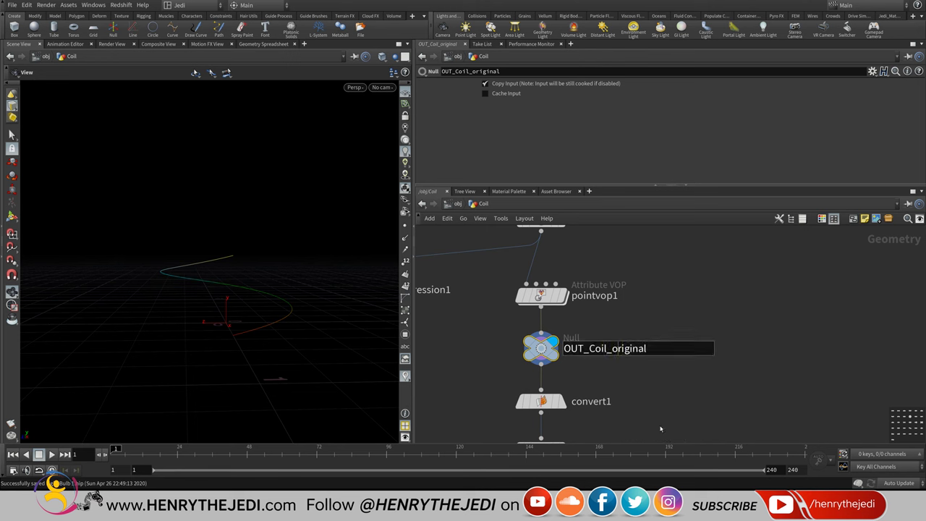
key("BackSpace")
type("O")
key("Return")
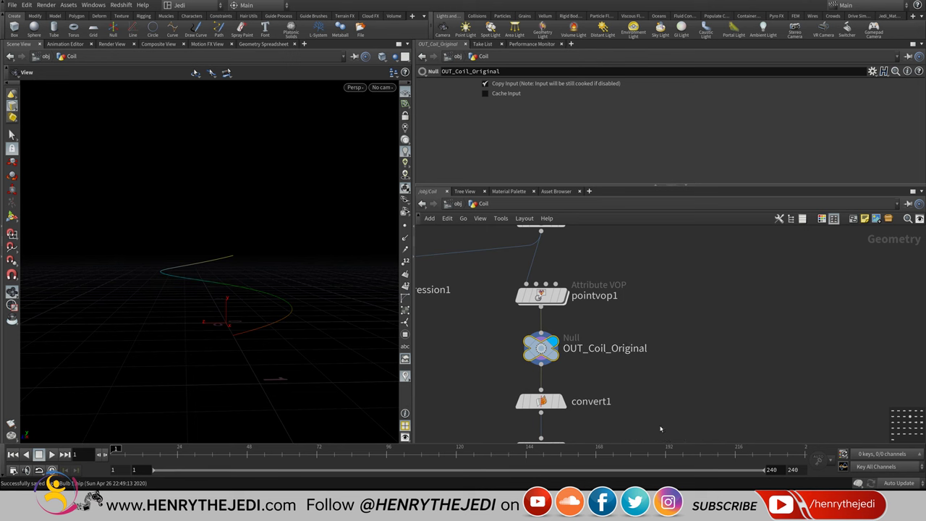
middle_click_drag(660, 429, 646, 356)
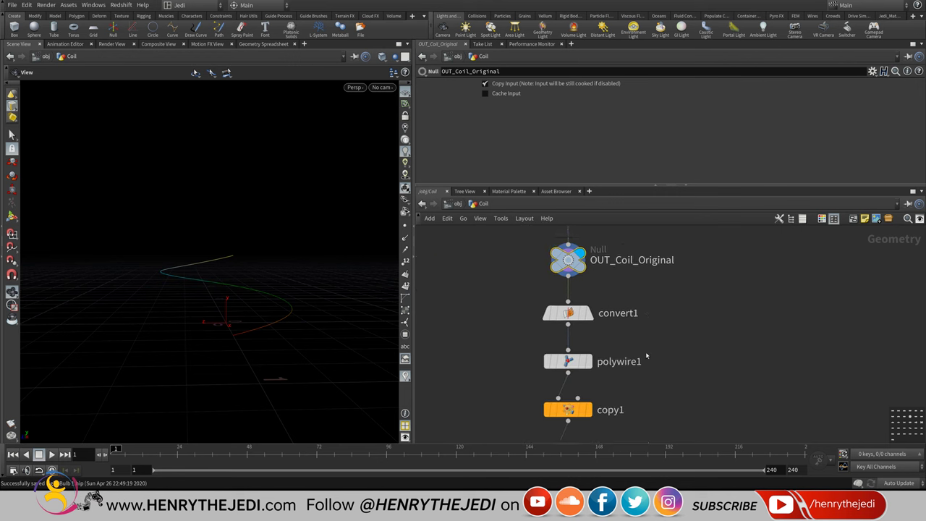
- Move copy1 right below OUT_Coil_Original, tidy the layout, and display the ten stacked curves
left_click_drag(548, 415, 755, 353)
left_click_drag(613, 305, 571, 289)
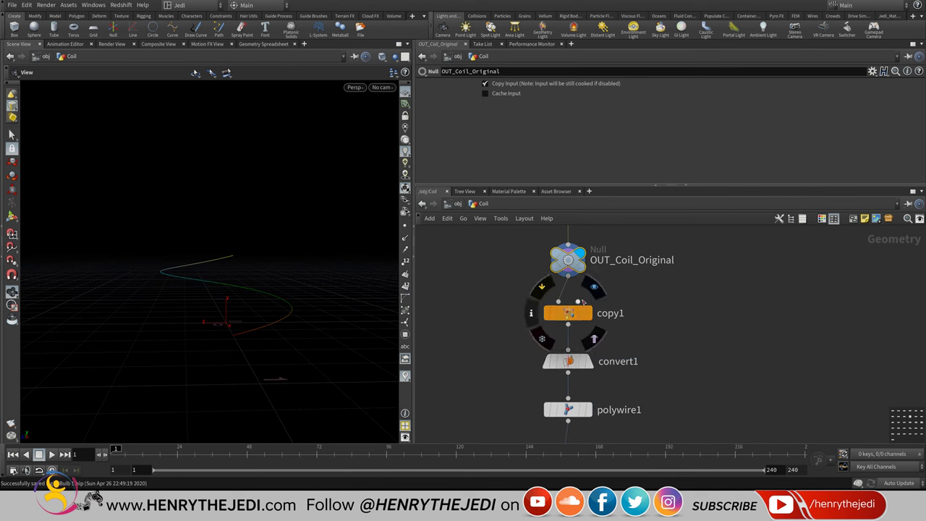
key("l")
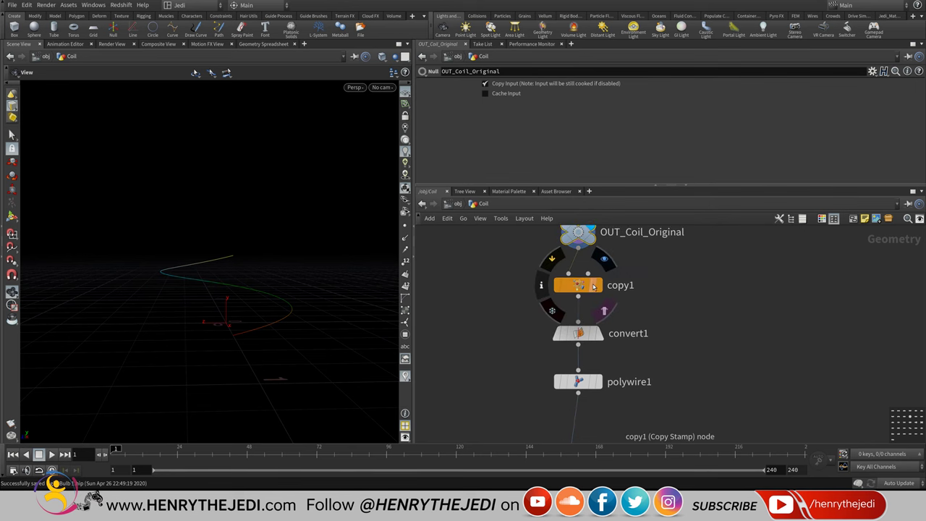
left_click(600, 286)
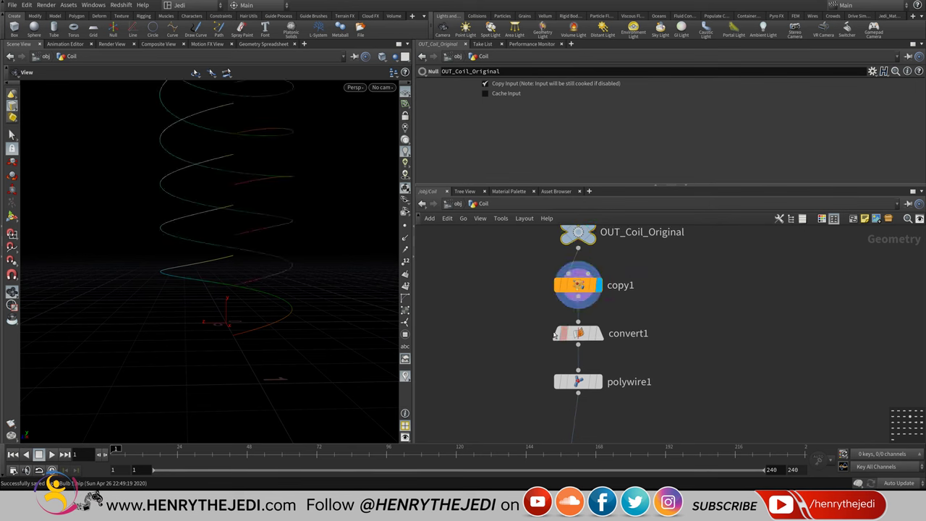
left_click_drag(213, 234, 227, 319)
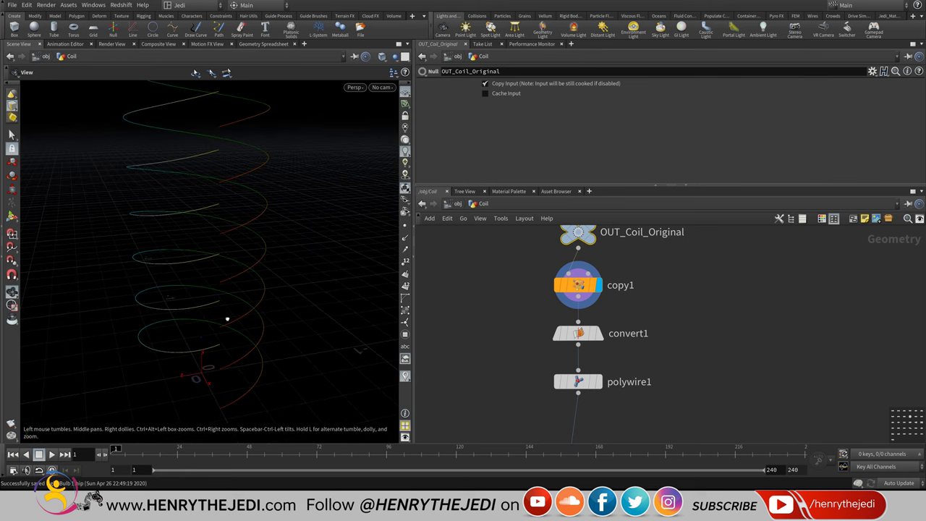
middle_click_drag(593, 372, 585, 430)
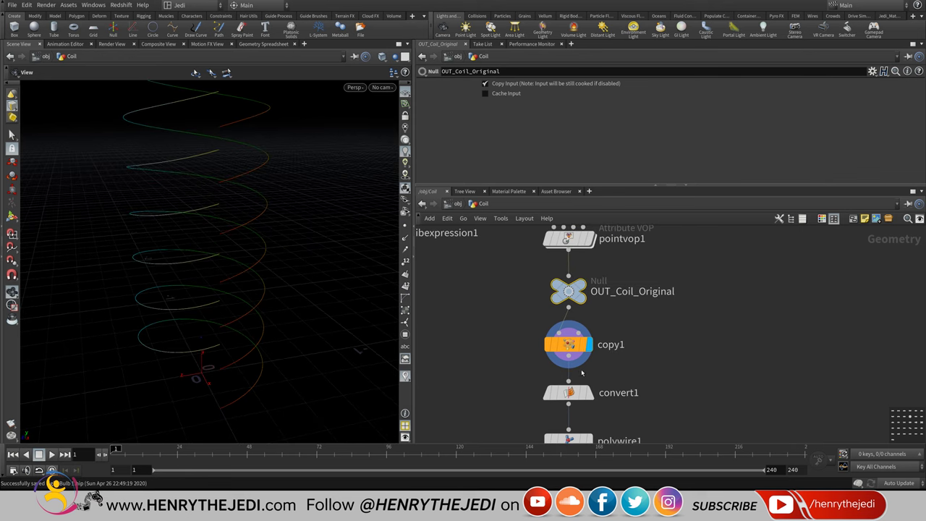
left_click(569, 345)
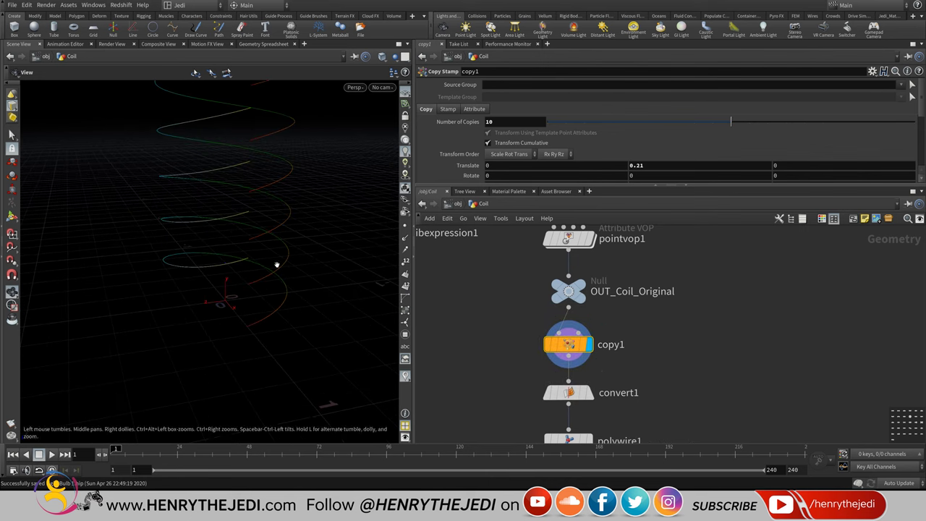
- Replace copy1's 0.21 Translate Y with bbox("../OUT_Coil_Original/", D_YSIZE)
left_click(659, 165)
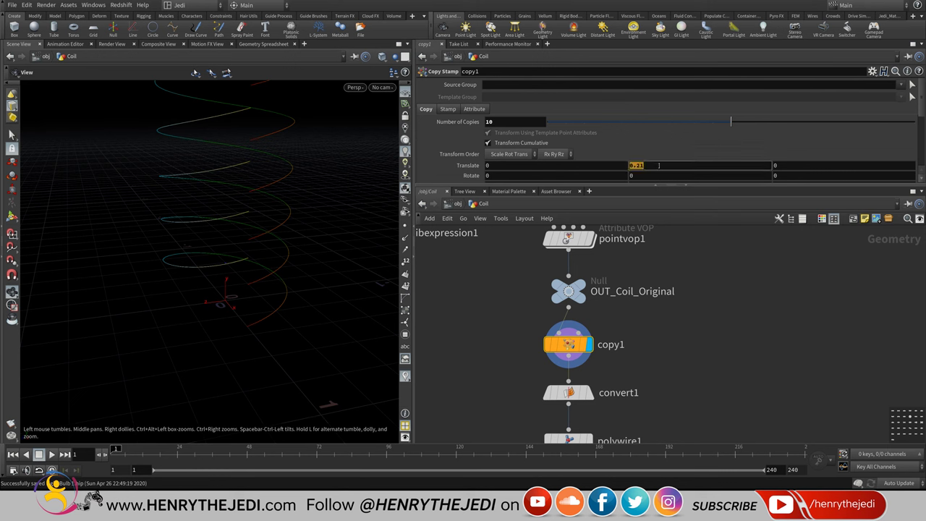
type("bbox(")
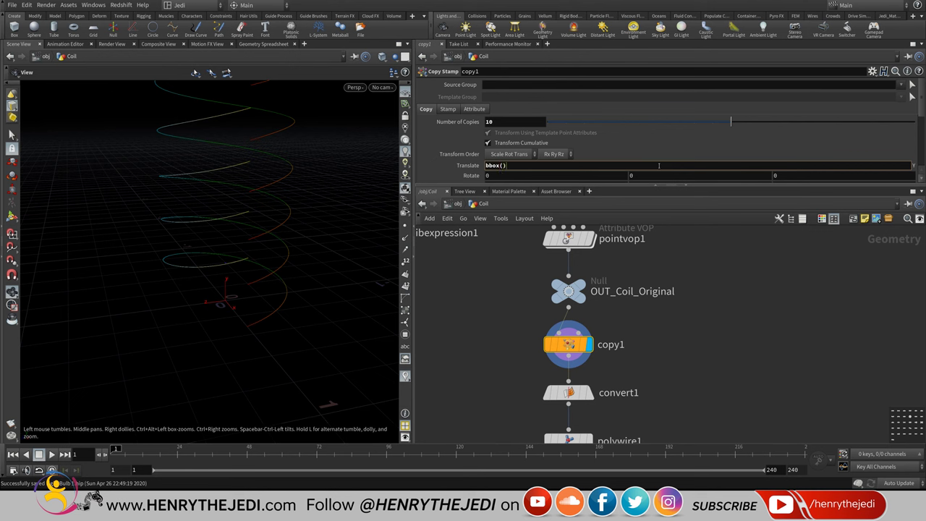
type("\"\"")
type("..")
type("/")
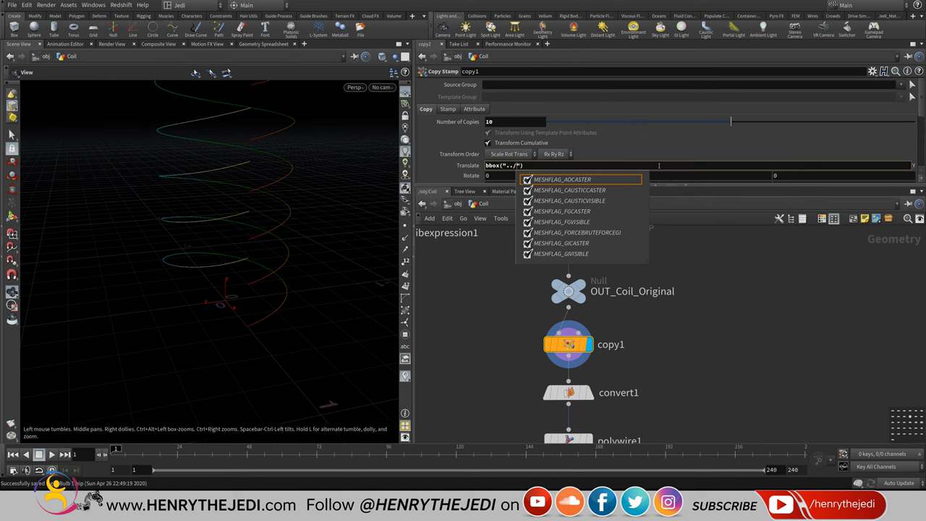
type("O")
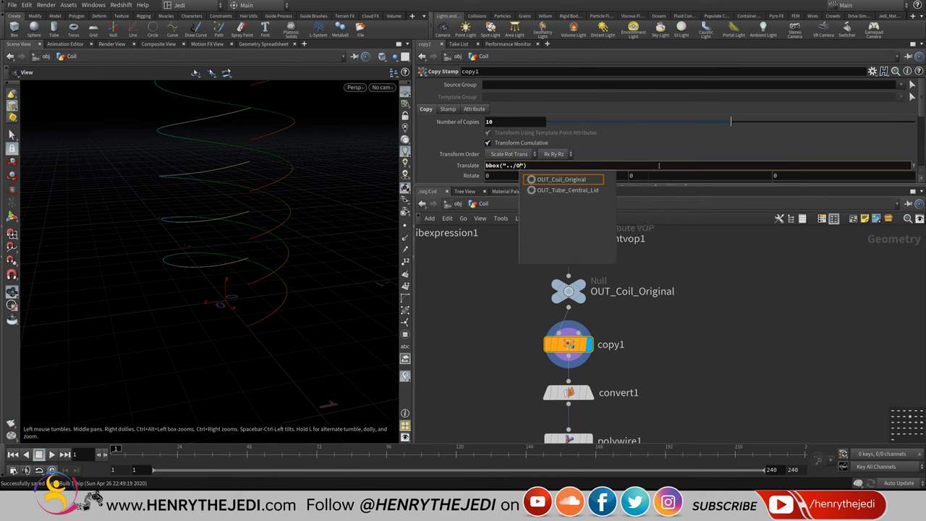
key("Down")
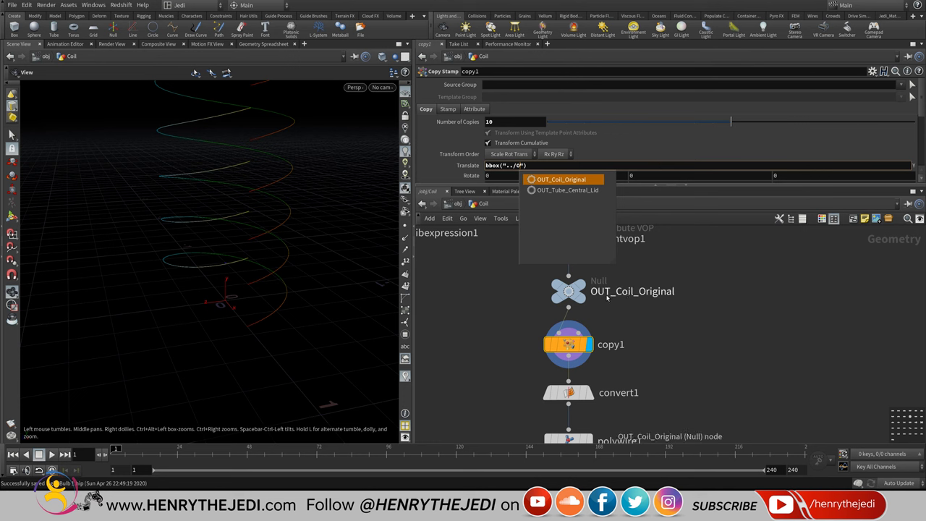
key("Return")
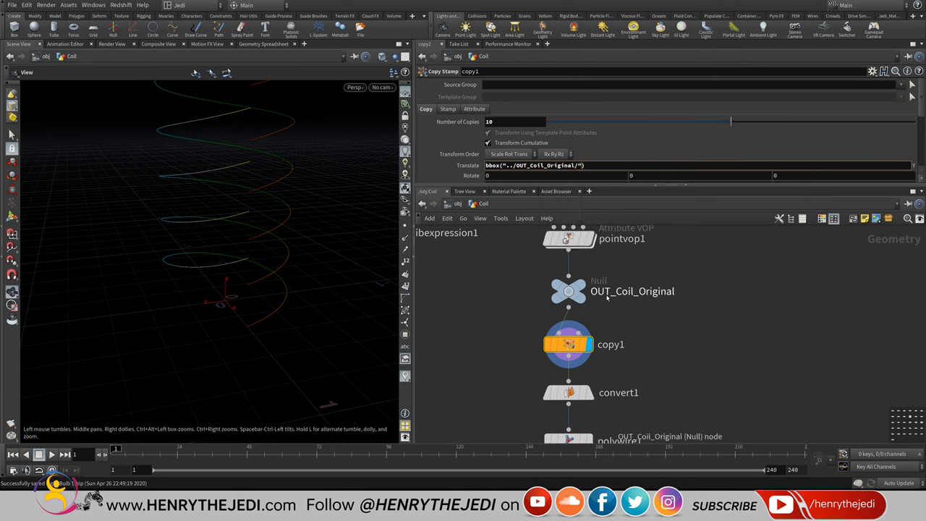
type(",")
type("D_YSIZE")
key("Return")
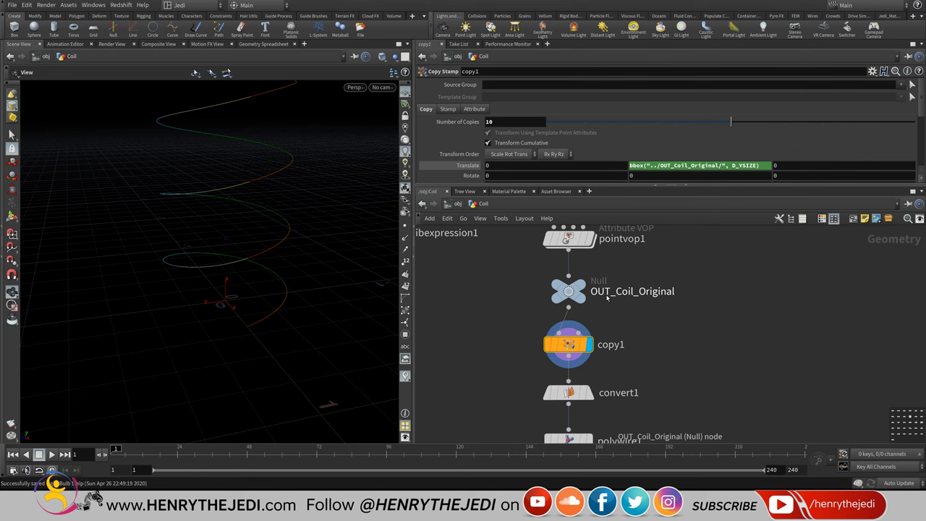
- Orbit the viewport to check that the coil copies stack end to end
mouse_move(254, 229)
left_mouse_down()
mouse_move(217, 217)
mouse_move(128, 227)
mouse_move(256, 223)
mouse_move(270, 231)
mouse_move(249, 237)
left_mouse_up()
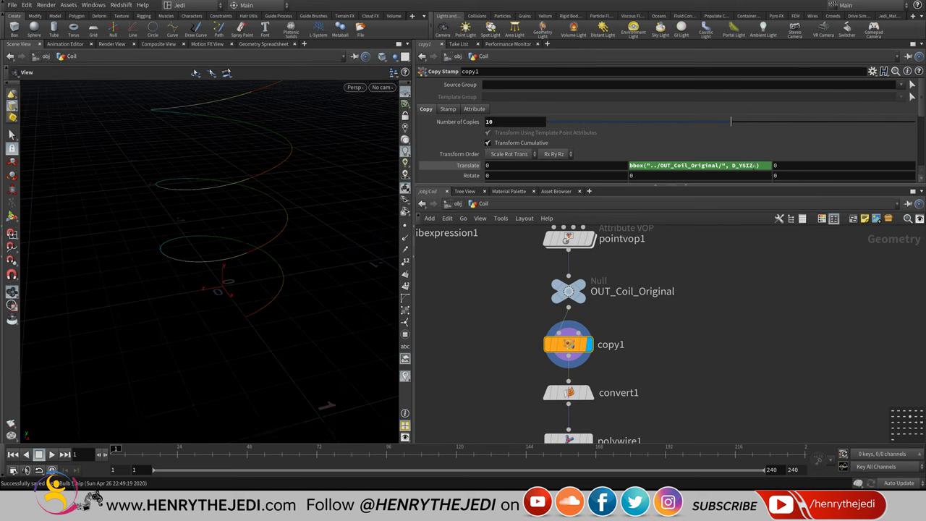
left_click_drag(240, 222, 248, 210)
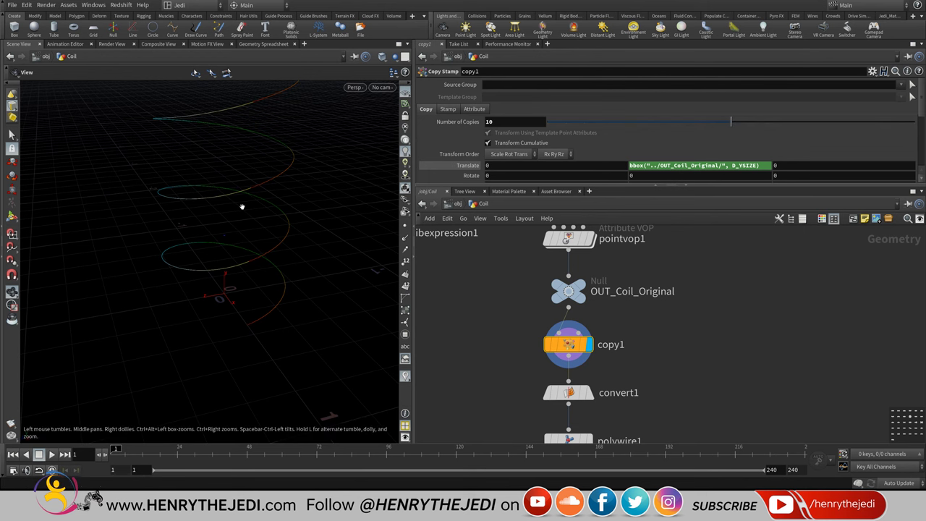
left_click_drag(242, 207, 227, 240)
left_click_drag(236, 123, 229, 303)
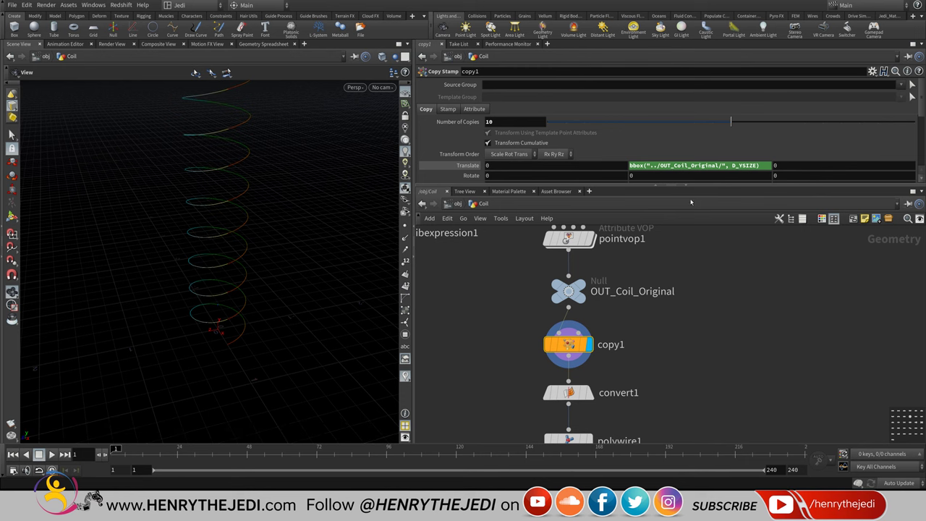
left_click_drag(284, 286, 238, 221)
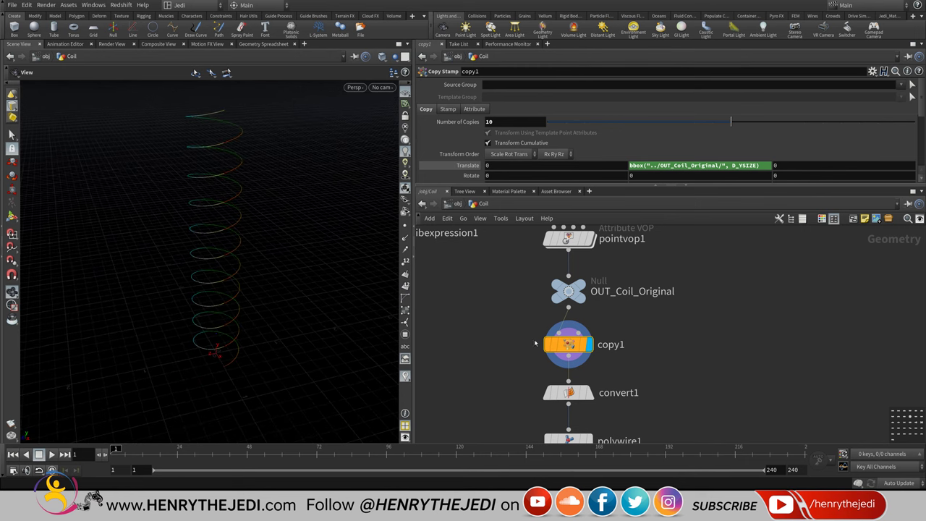
scroll(737, 372, "down", 3)
scroll(681, 287, "up", 1)
- Preview the stacked coil as polywire1 tubes and save the scene
mouse_move(584, 307)
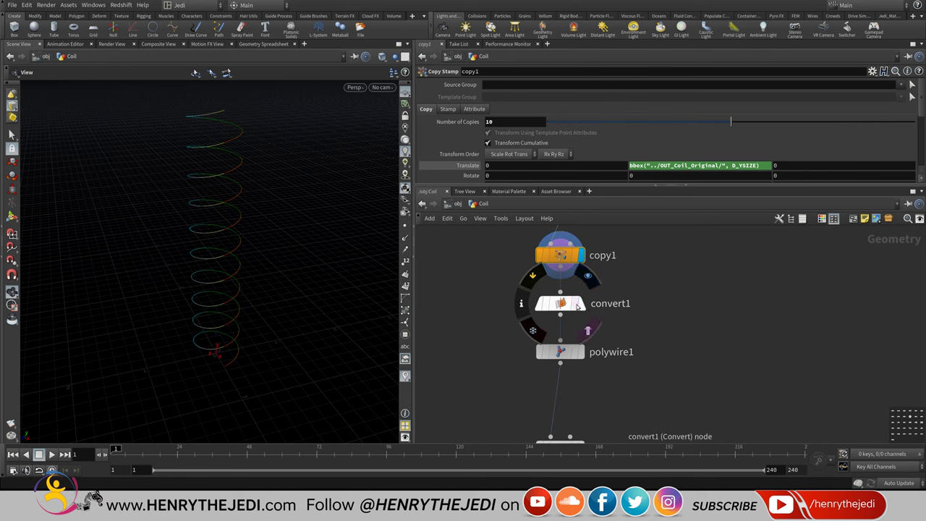
left_click(581, 352)
left_click_drag(201, 270, 239, 282)
scroll(269, 193, "up", 5)
scroll(268, 157, "up", 4)
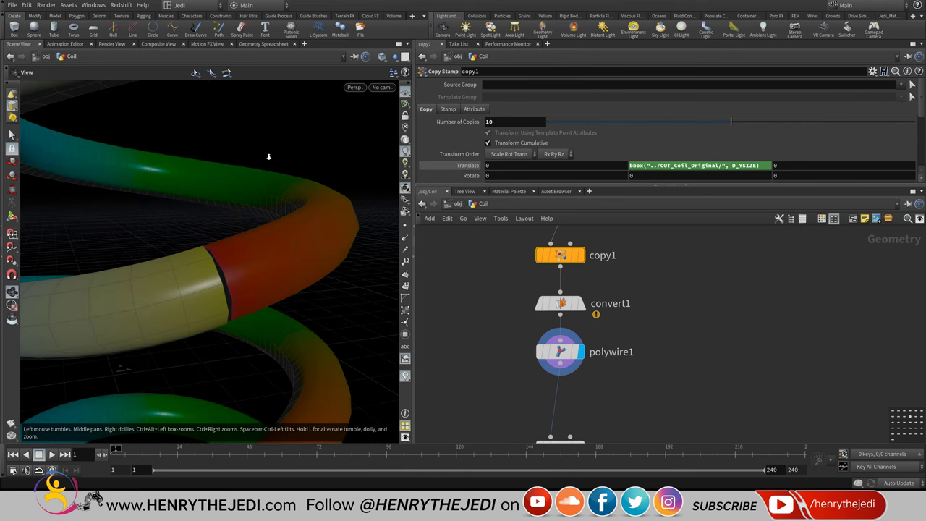
scroll(267, 186, "down", 5)
key("ctrl+s")
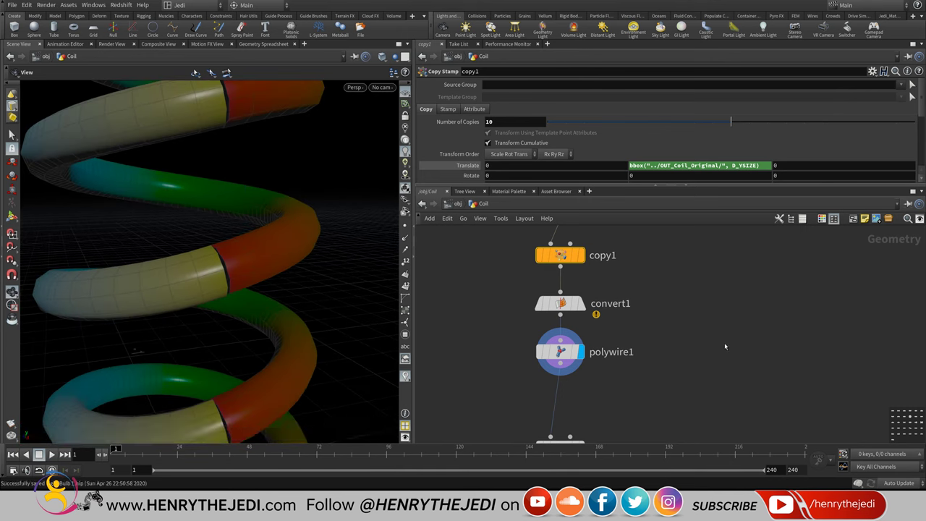
- Display copy1's thin stacked curves again and bring up the node list
middle_click_drag(724, 343, 644, 344)
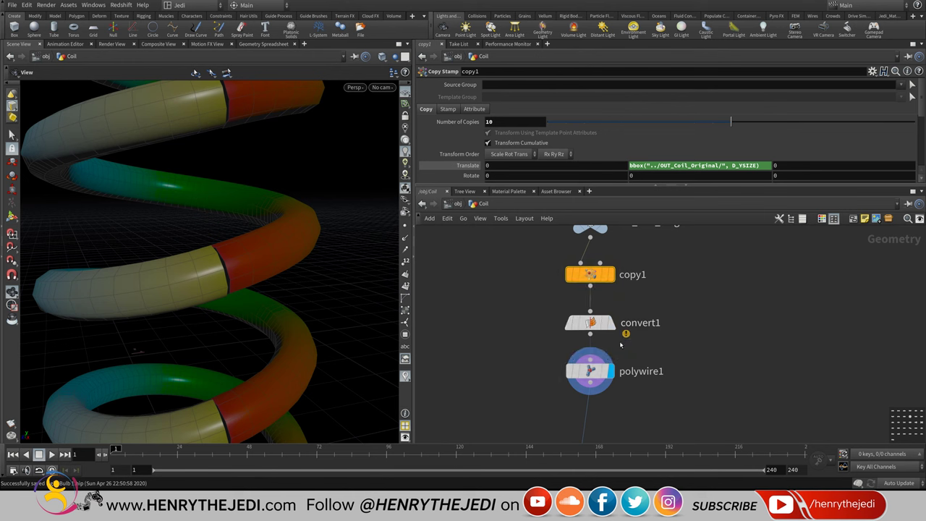
left_click(612, 274)
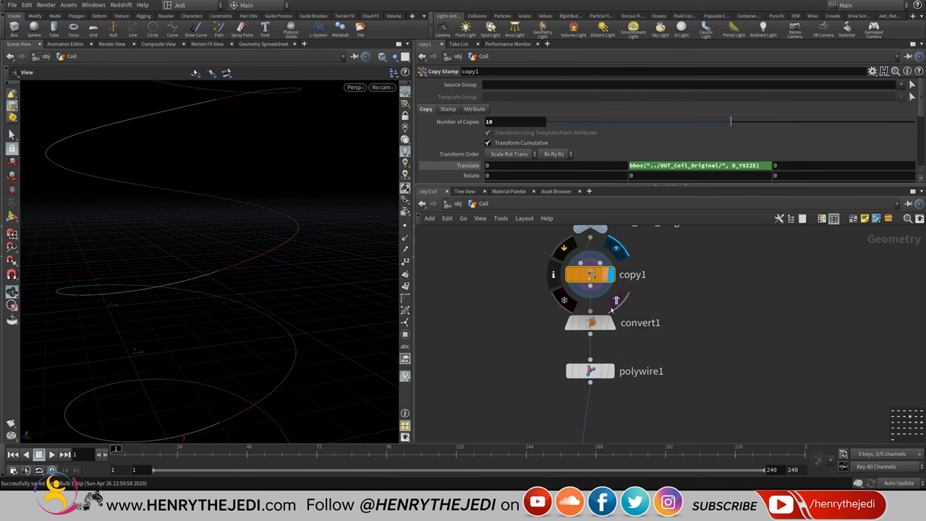
key("Tab")
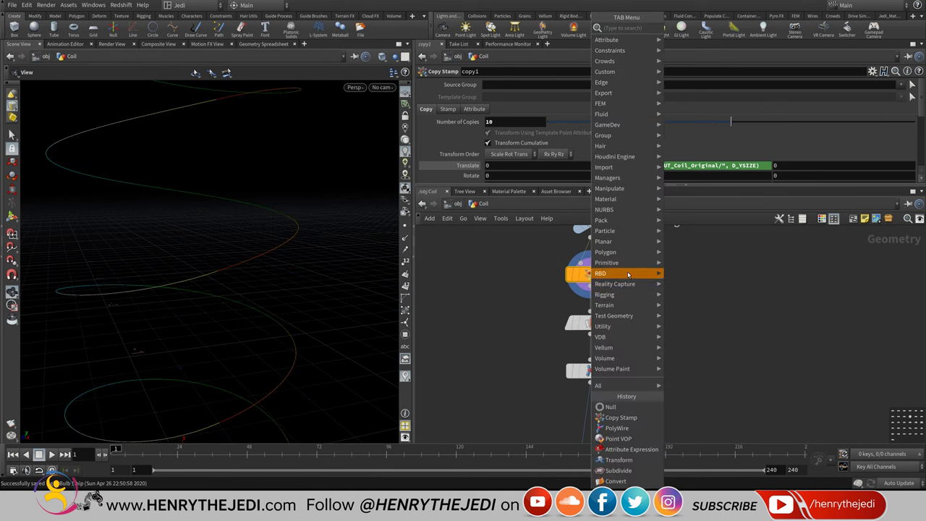
- Briefly show and hide the coil's point numbers to inspect it
mouse_move(624, 248)
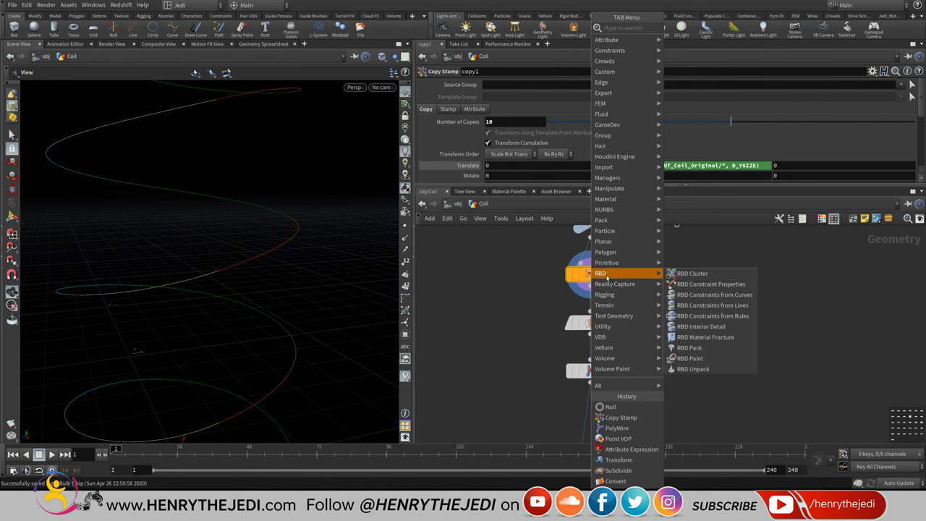
key("Escape")
left_click(405, 261)
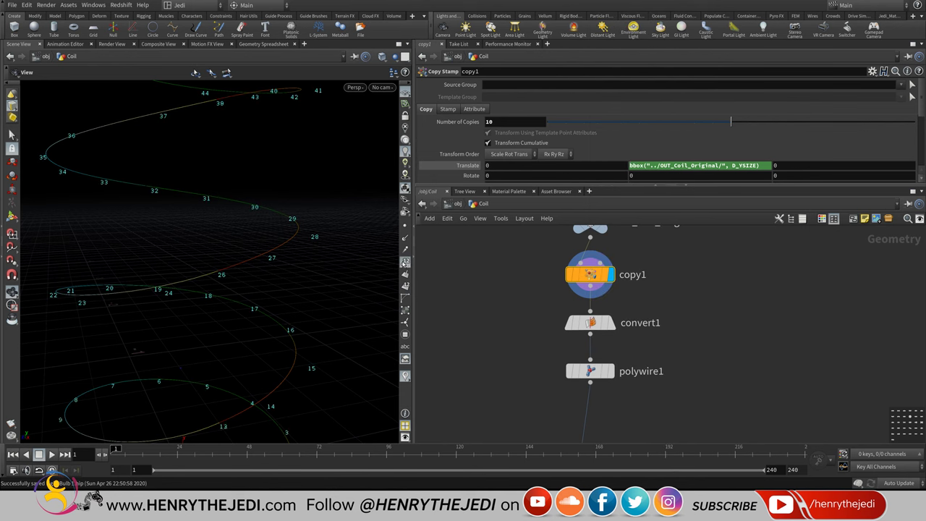
scroll(194, 230, "up", 5)
scroll(247, 177, "down", 4)
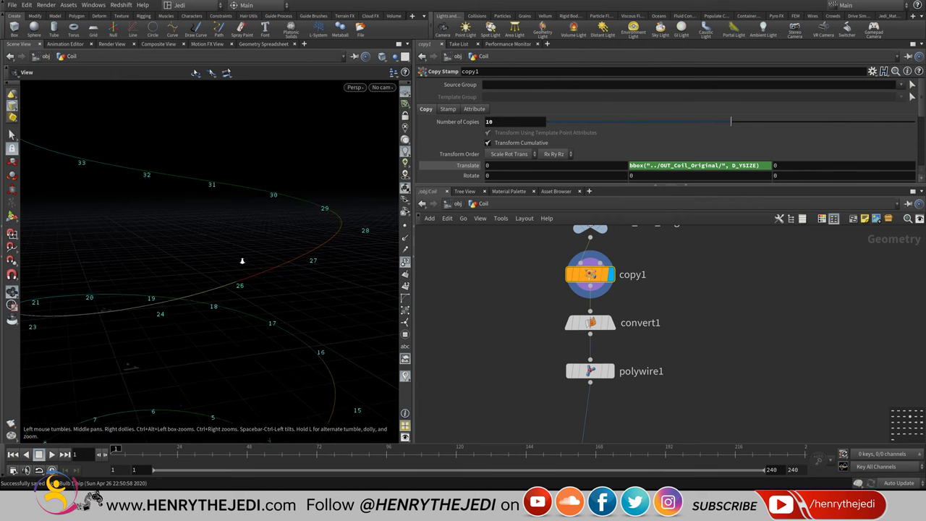
left_click(405, 262)
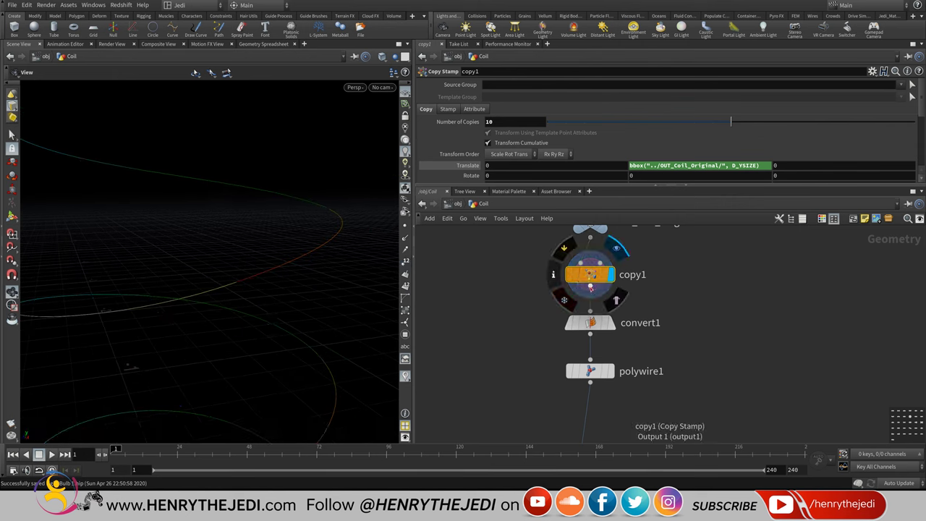
- Add a NURBS Join between copy1 and convert1, comparing its result with copy1's output
key("Tab")
mouse_move(595, 287)
mouse_move(636, 211)
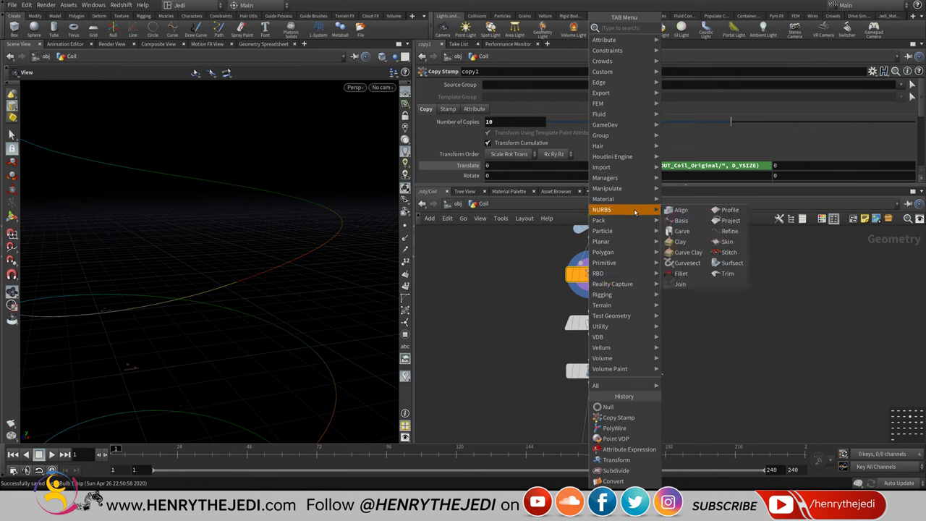
left_click(683, 286)
left_click(605, 313)
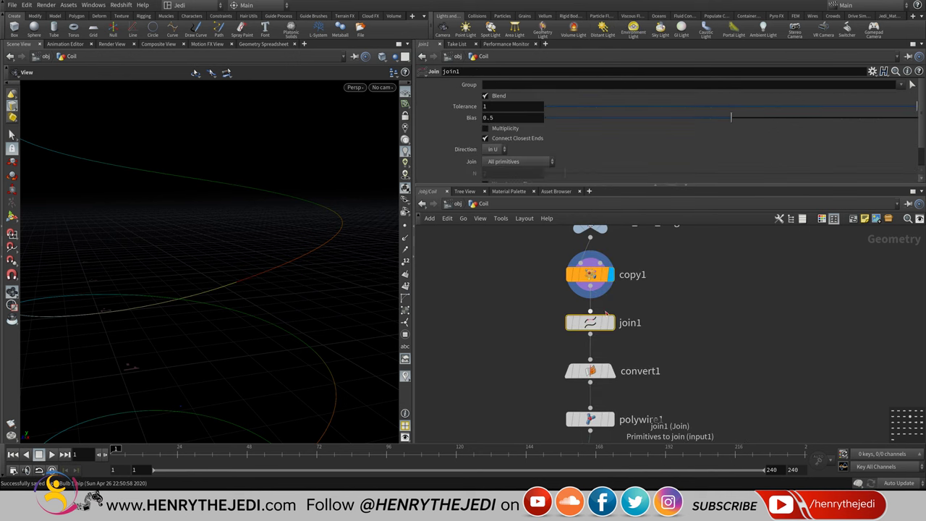
left_click(612, 323)
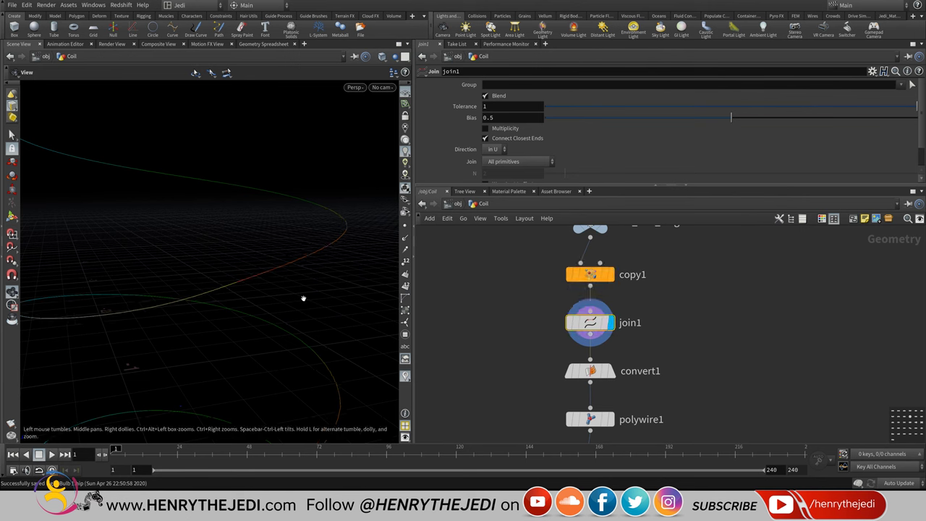
left_click(612, 274)
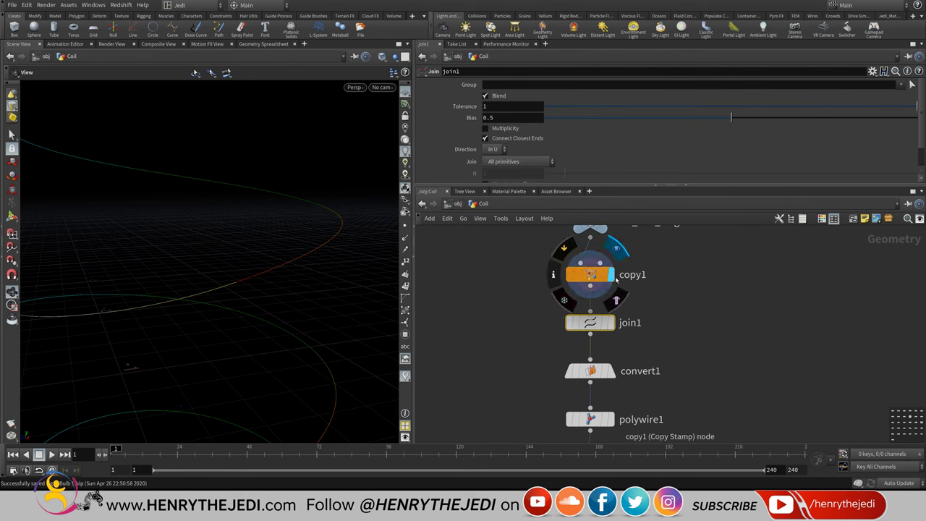
left_click(615, 296)
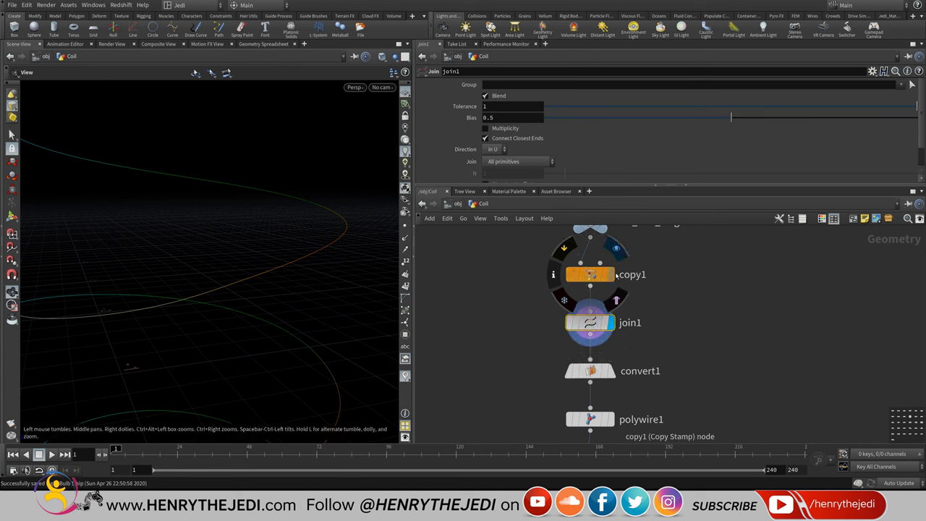
left_click(613, 274)
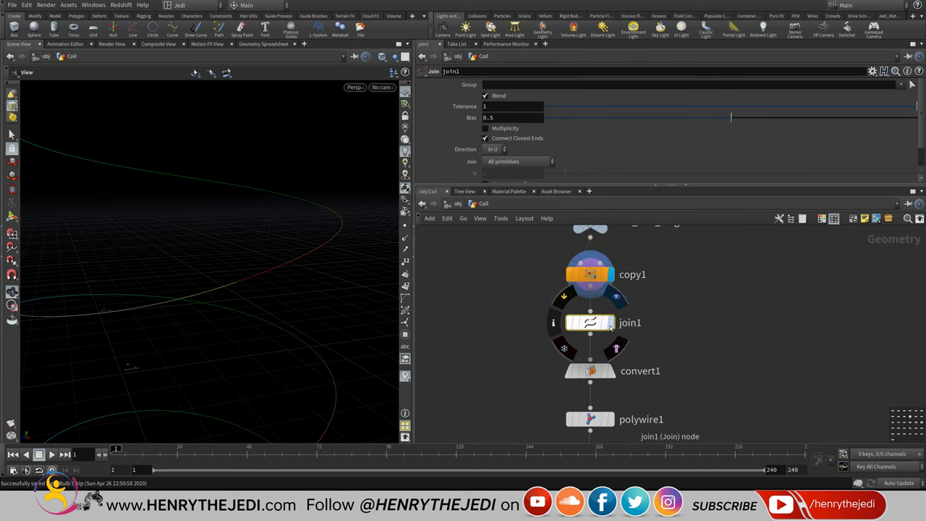
left_click(612, 324)
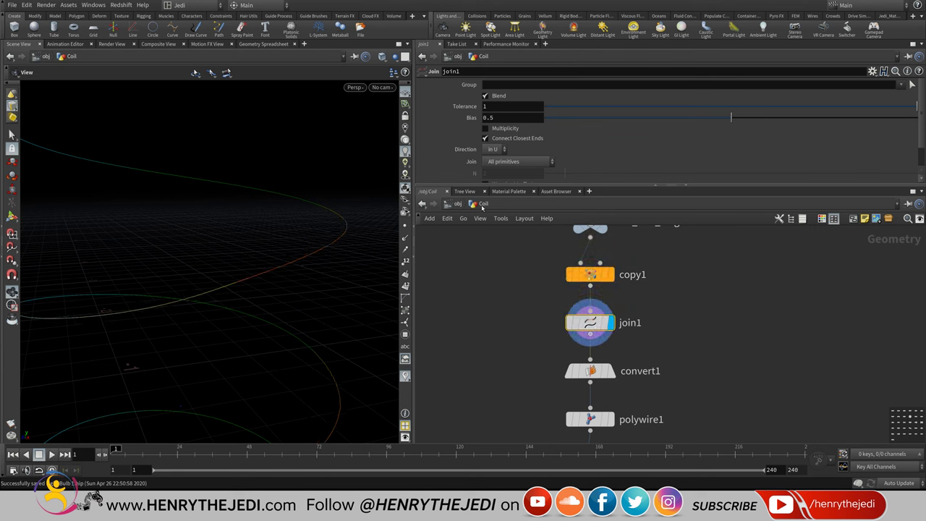
scroll(534, 130, "down", 1)
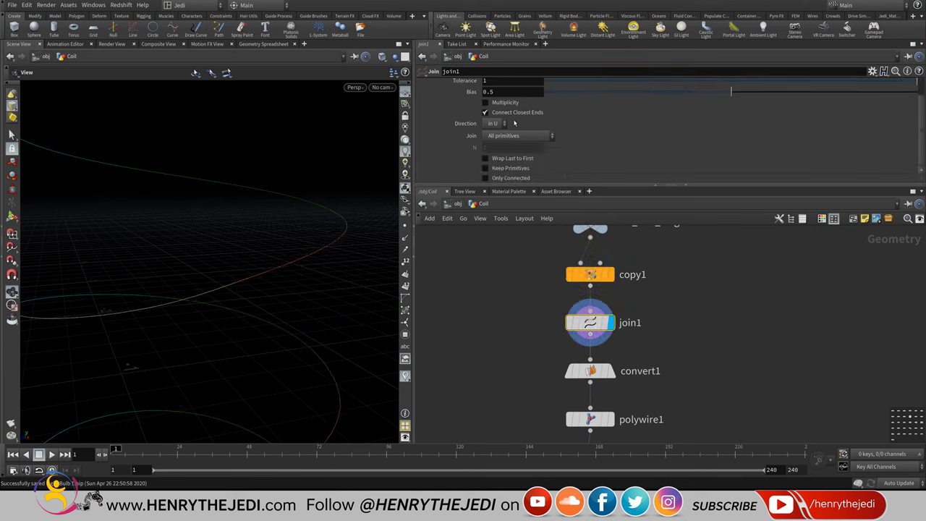
- Enable Multiplicity and Connect Closest Ends on join1 and inspect the joined coil
left_click(523, 114)
left_click(523, 113)
left_click(507, 103)
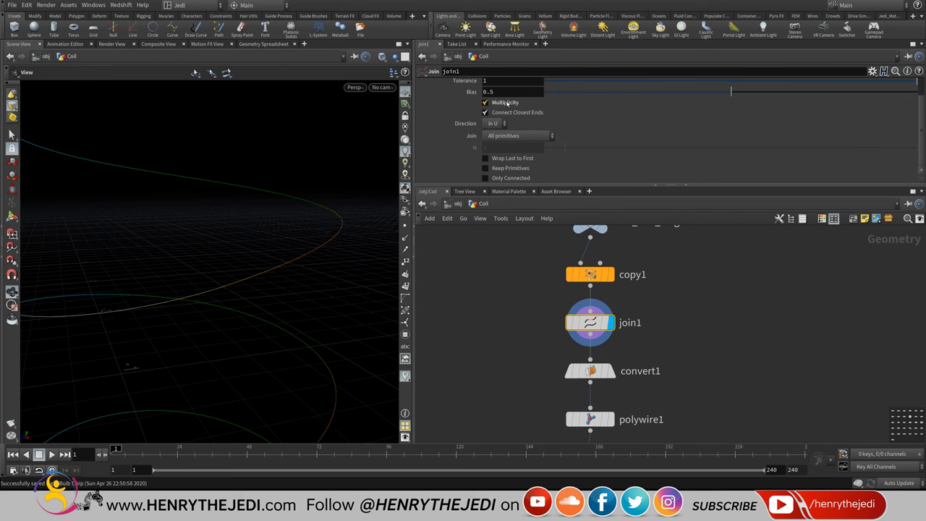
left_click_drag(304, 195, 324, 269)
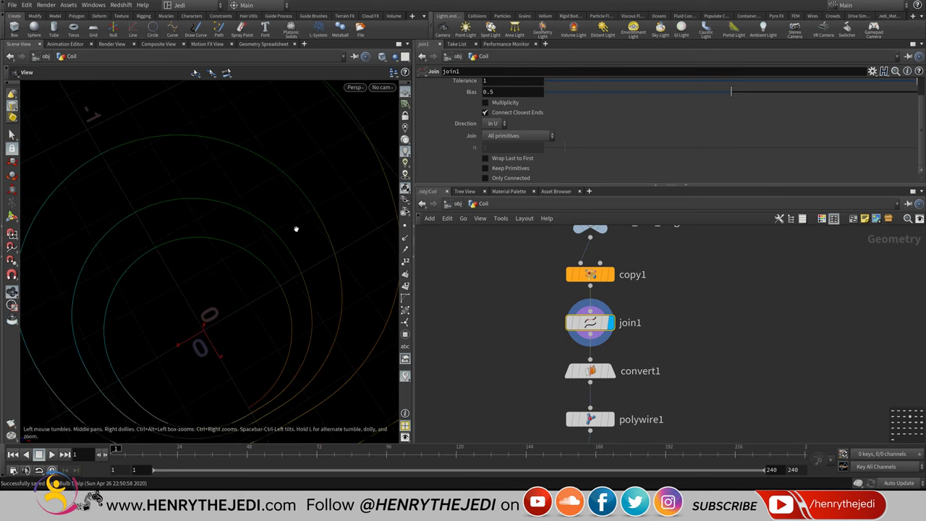
left_click_drag(291, 324, 299, 306)
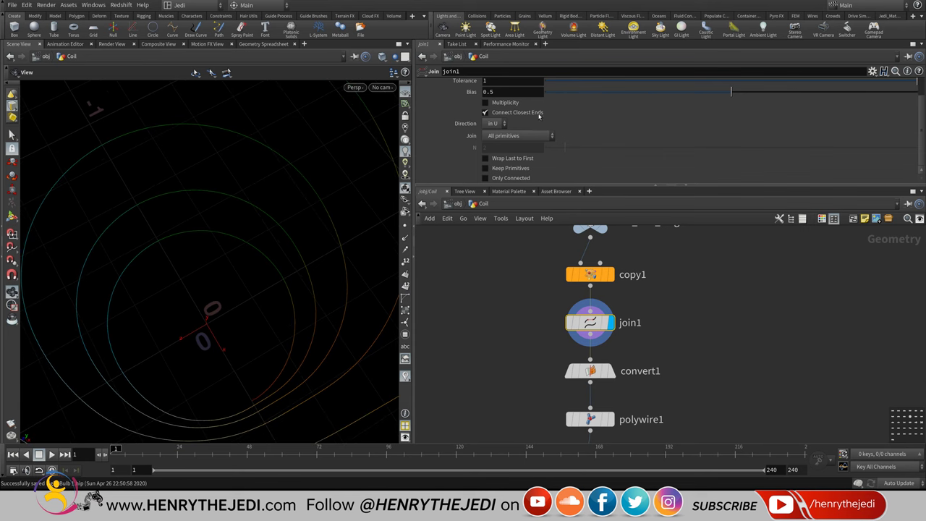
left_click(506, 103)
left_click_drag(262, 316, 263, 258)
- Display polywire1's solid tube and orbit around the whole coil
middle_click_drag(430, 306, 439, 238)
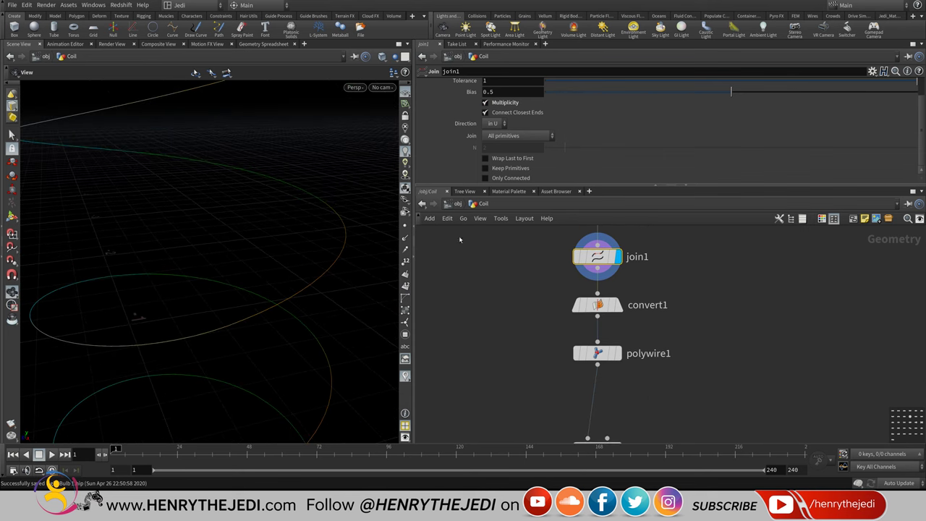
left_click(617, 353)
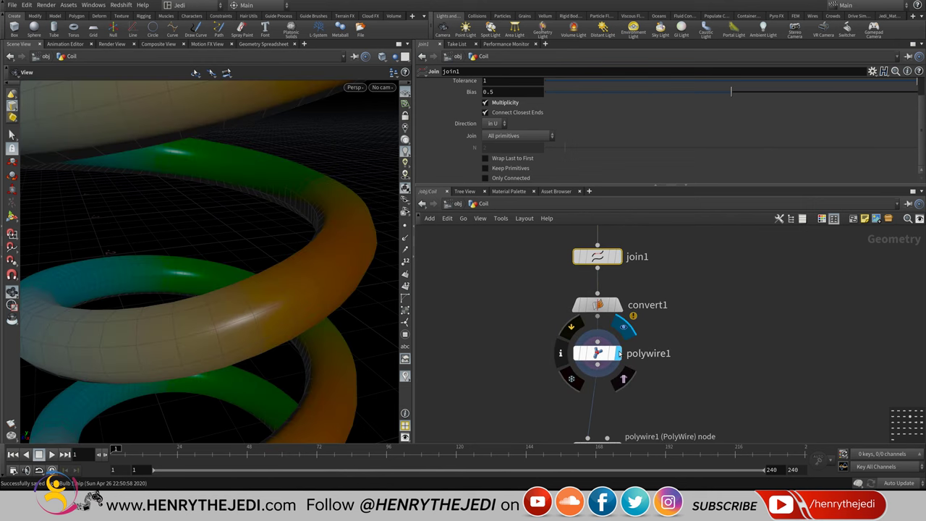
scroll(249, 298, "down", 5)
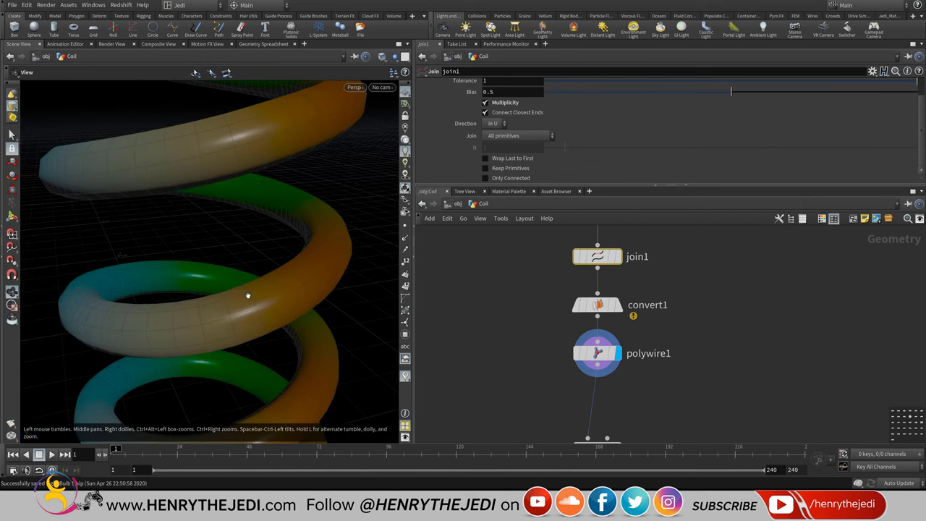
left_click_drag(248, 294, 244, 239)
scroll(239, 297, "down", 3)
scroll(241, 269, "down", 5)
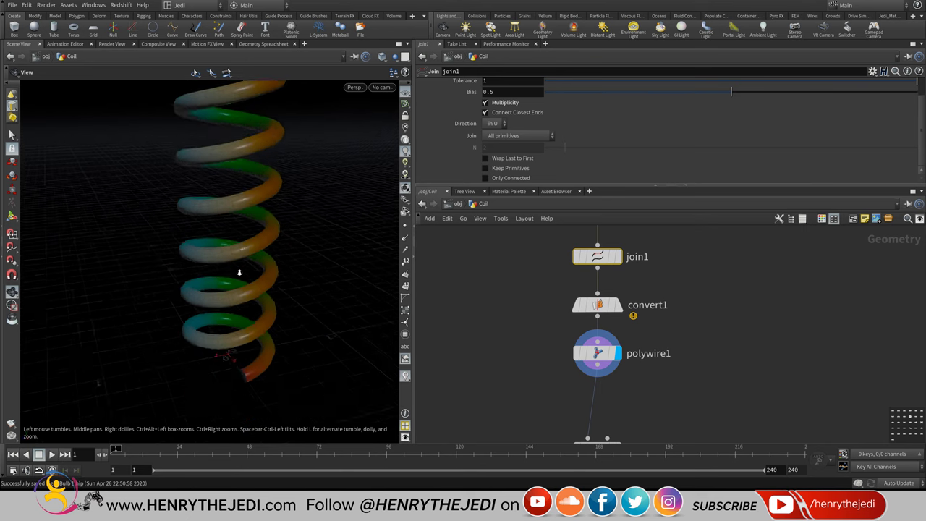
left_click_drag(235, 320, 318, 293)
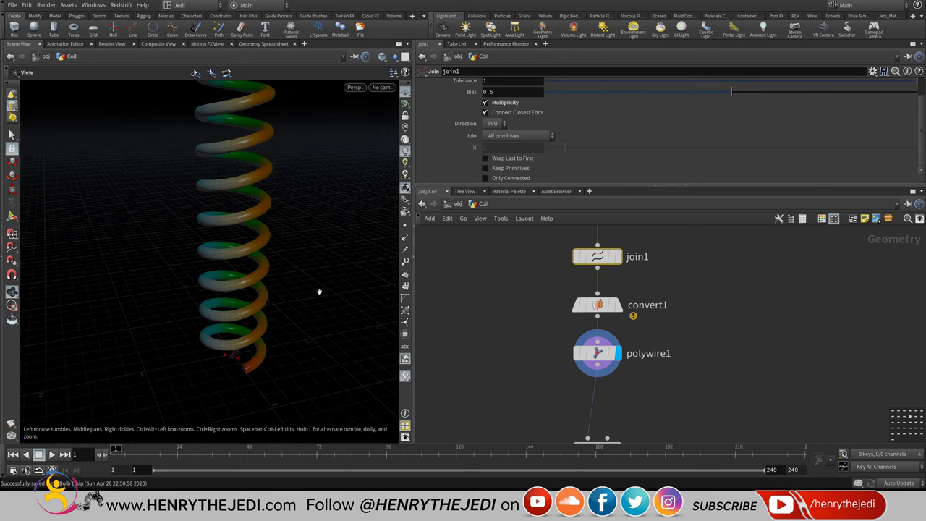
- Re-enter the Coil object with all other objects shown, and save the scene
left_click(460, 208)
middle_click_drag(592, 362, 587, 390)
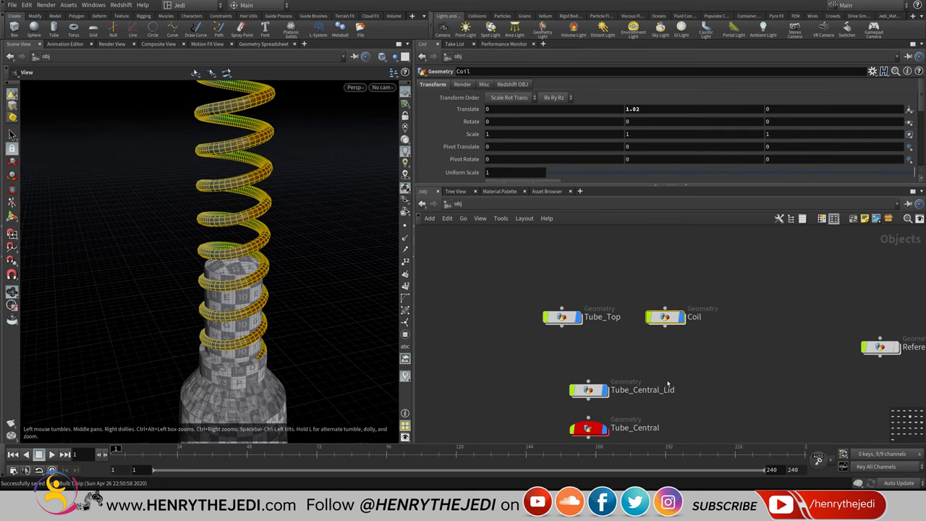
double_click(664, 317)
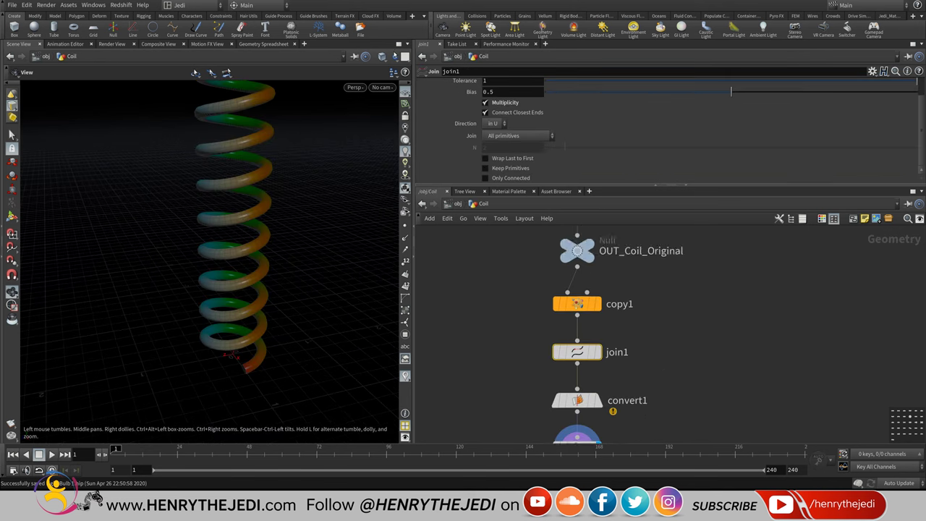
left_click(394, 56)
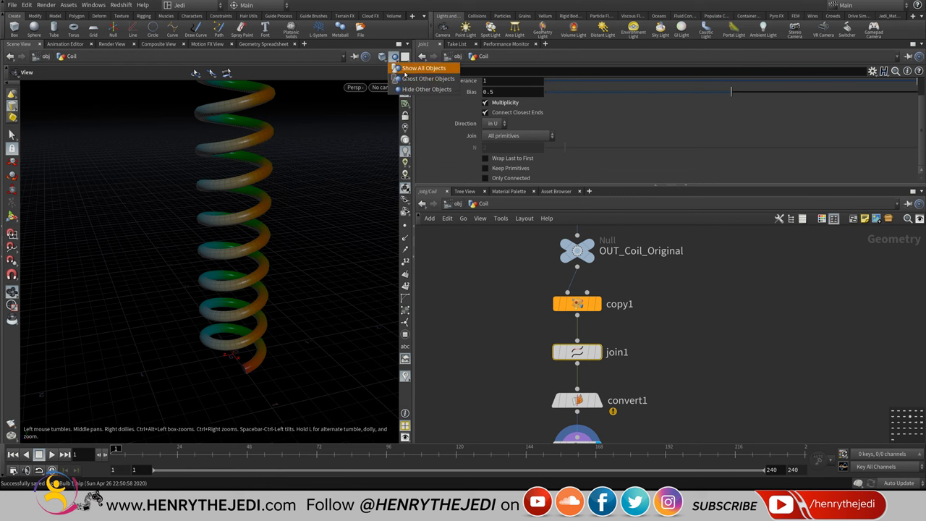
left_click(414, 89)
left_click(394, 58)
left_click(414, 78)
key("ctrl+s")
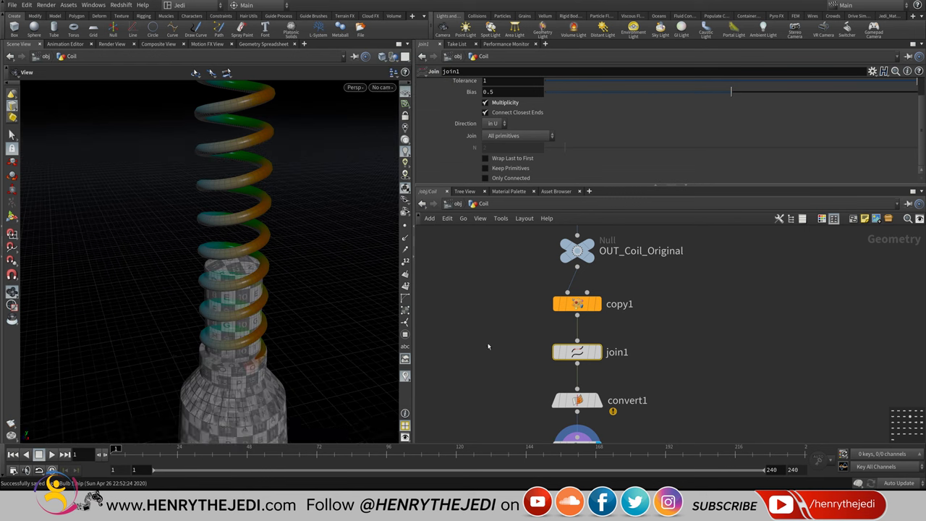
- Reduce copy1's Number of Copies from 10 to 3
middle_click_drag(645, 350, 637, 373)
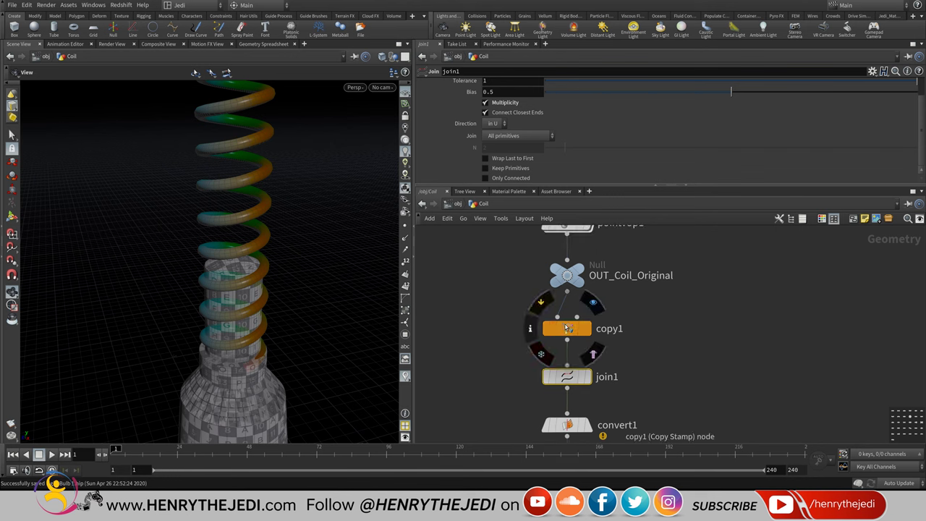
left_click(568, 328)
left_click_drag(728, 123, 602, 123)
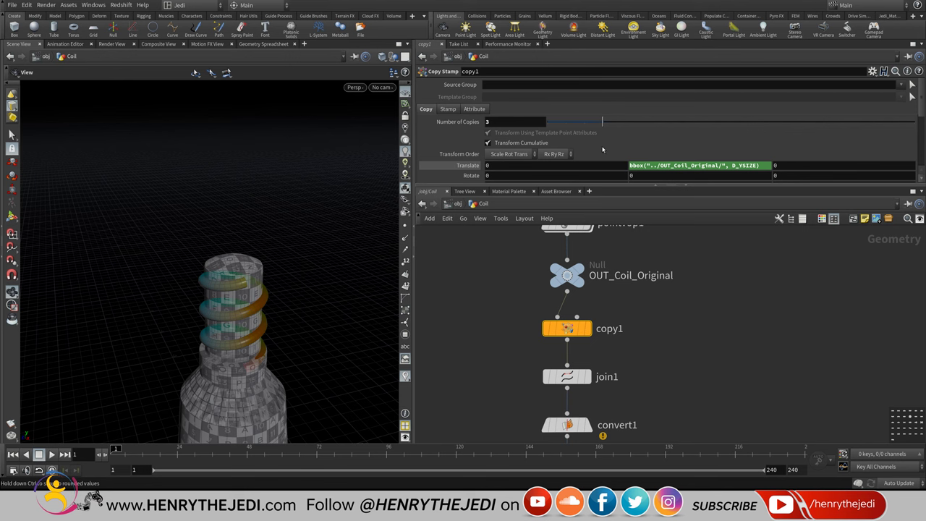
- Lower pointvop1's parm from 0.028 to 0.016 to shrink the coil
middle_click_drag(568, 231, 564, 335)
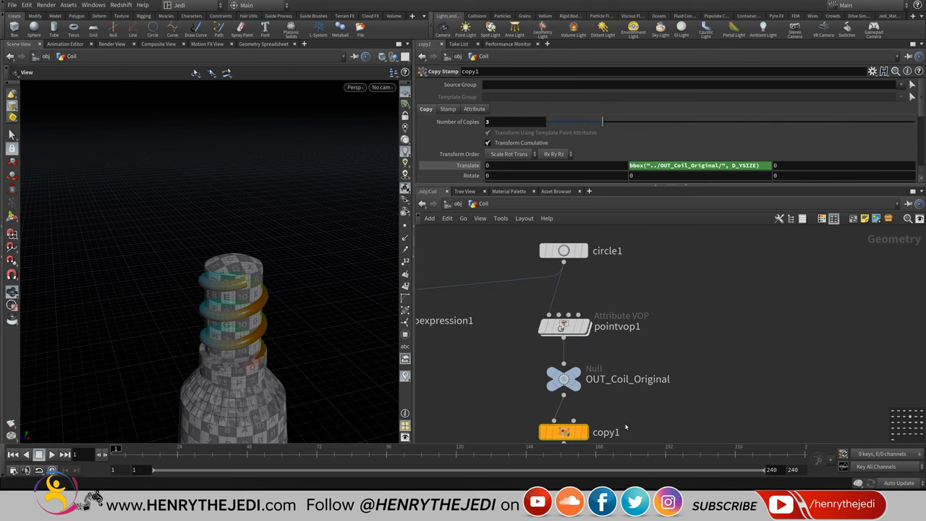
left_click(564, 327)
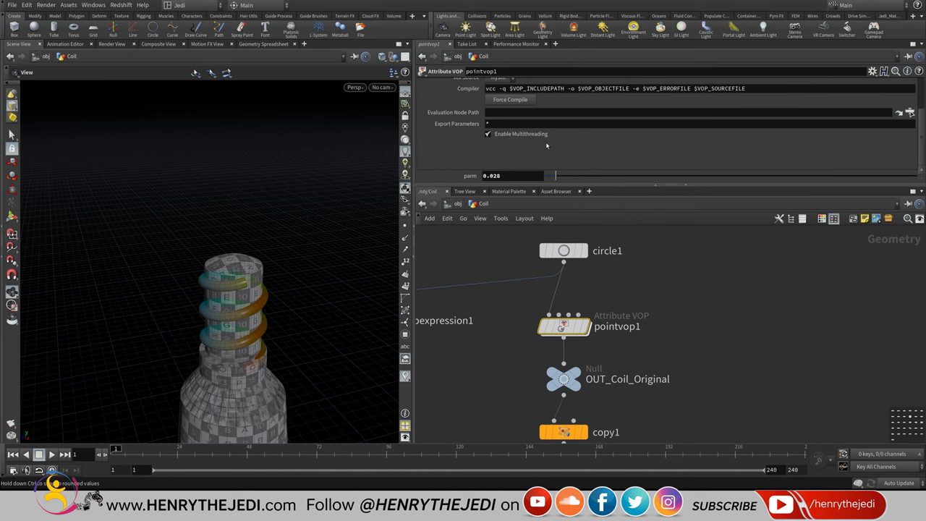
middle_click_drag(518, 178, 436, 223)
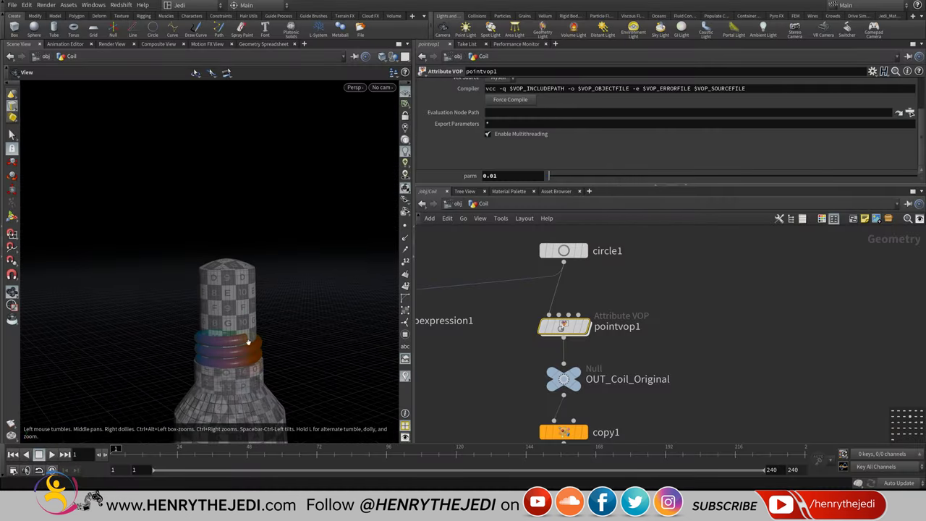
scroll(263, 327, "up", 5)
middle_click_drag(516, 175, 552, 203)
mouse_move(572, 336)
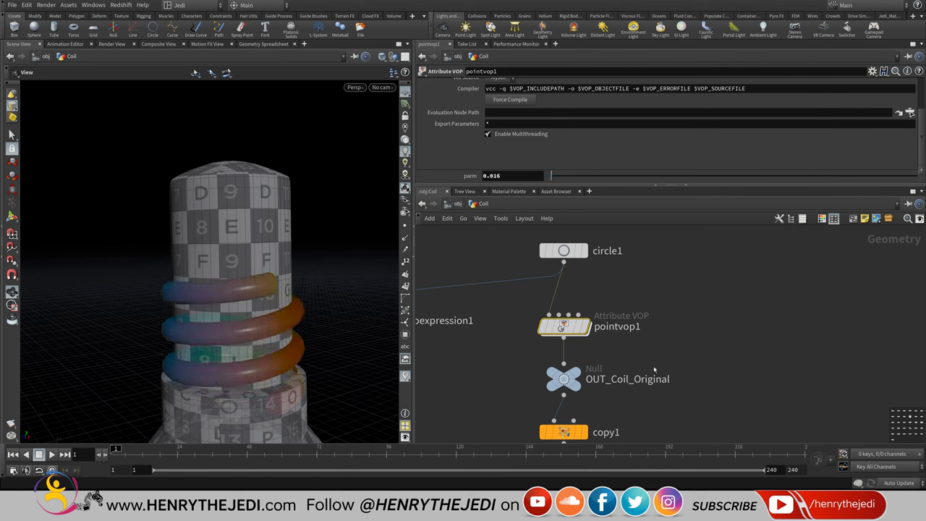
- Raise copy1's Number of Copies from 3 to 5 and inspect the coil
middle_click_drag(570, 432, 583, 360)
left_click(583, 360)
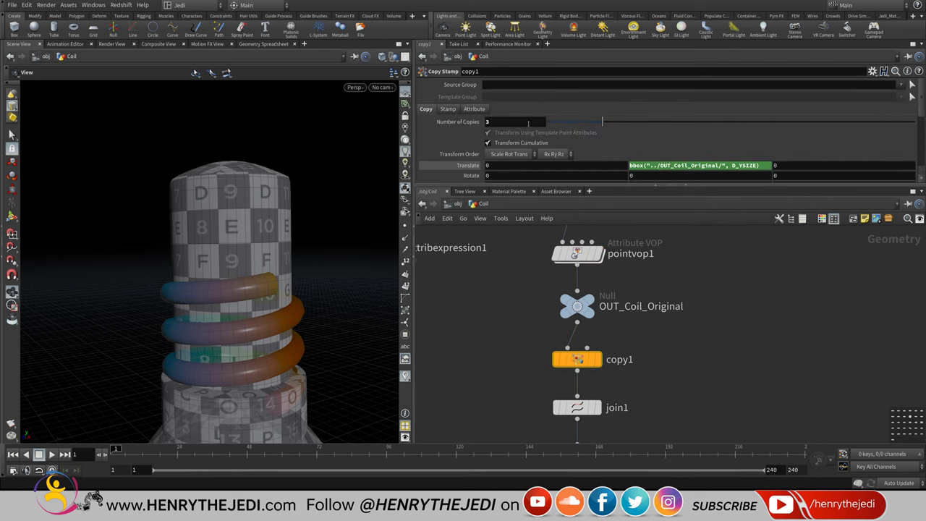
left_click_drag(602, 123, 641, 121)
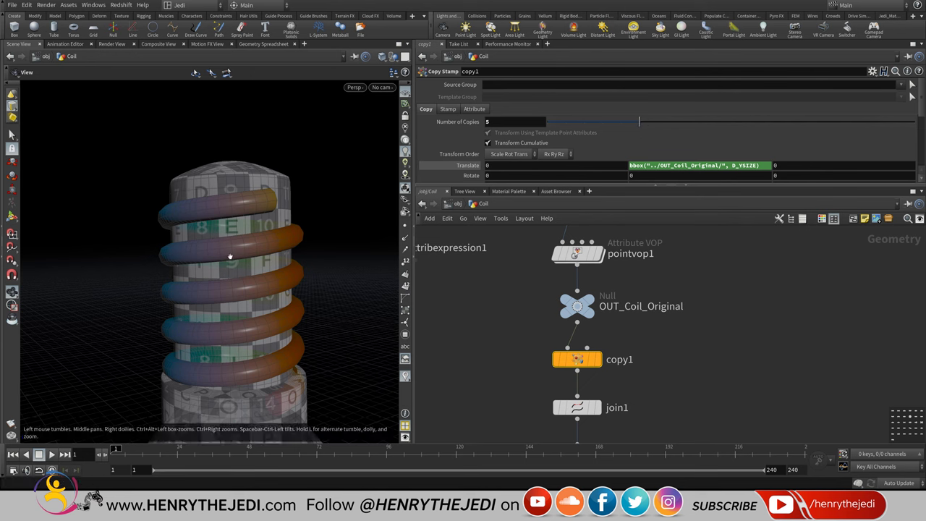
left_click_drag(236, 259, 274, 213)
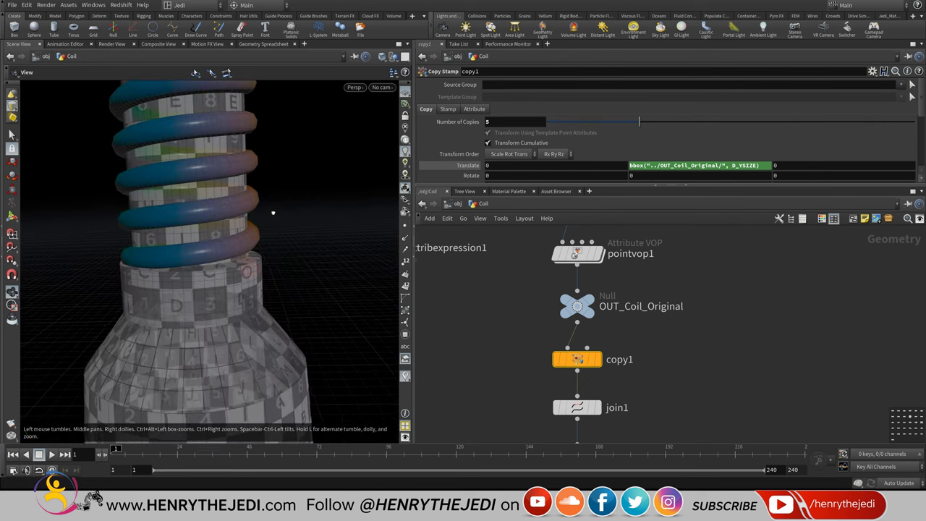
middle_click_drag(262, 216, 272, 320)
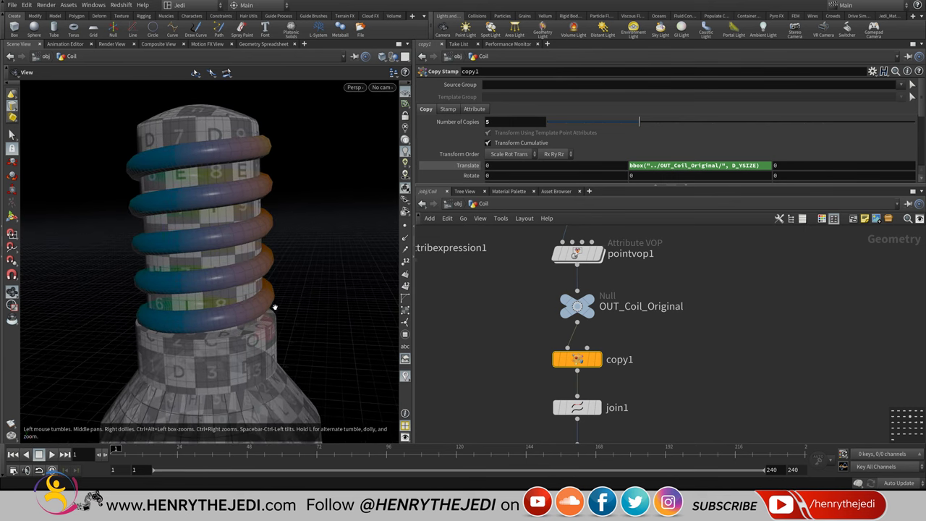
- Save the scene as Bulb1.hip and return to the object level
key("ctrl+s")
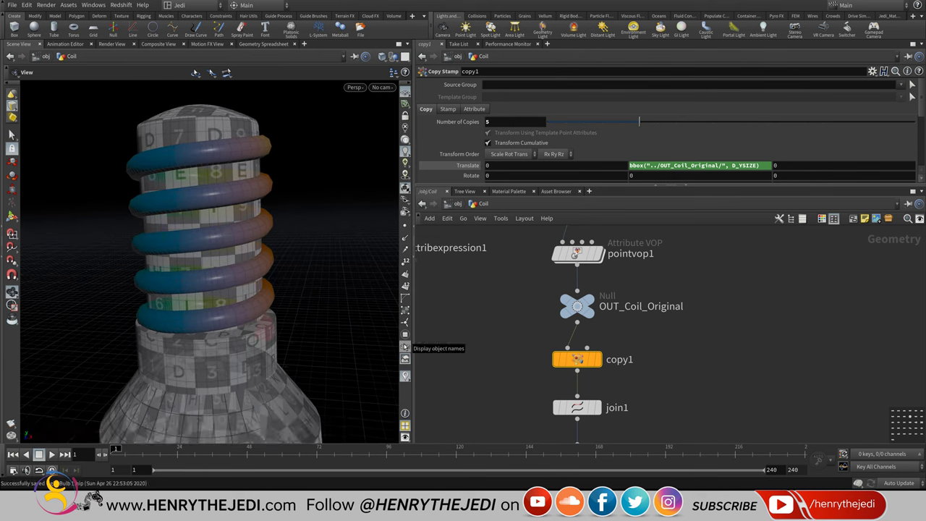
left_click(457, 205)
middle_click_drag(196, 331, 211, 174)
- Keep all objects shown in the viewport alongside the coil
scroll(232, 203, "down", 4)
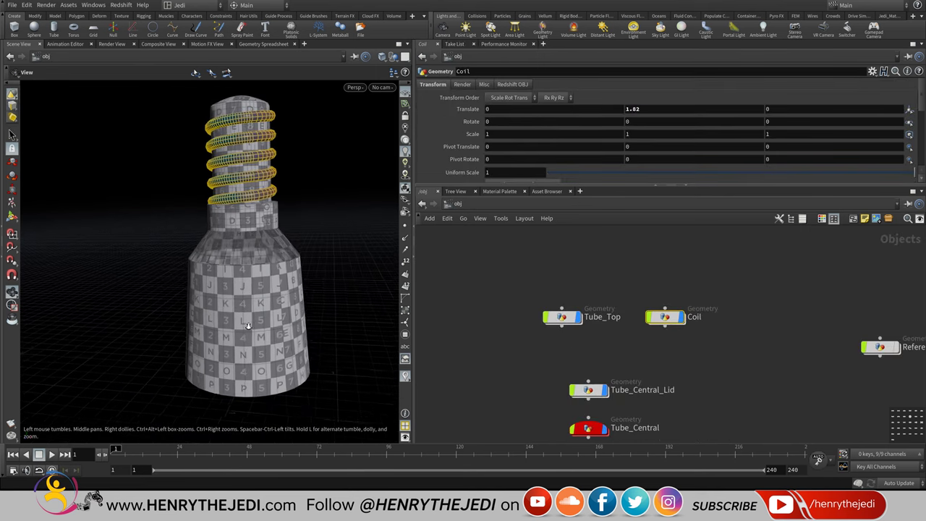
middle_click_drag(253, 311, 254, 305)
left_click(393, 57)
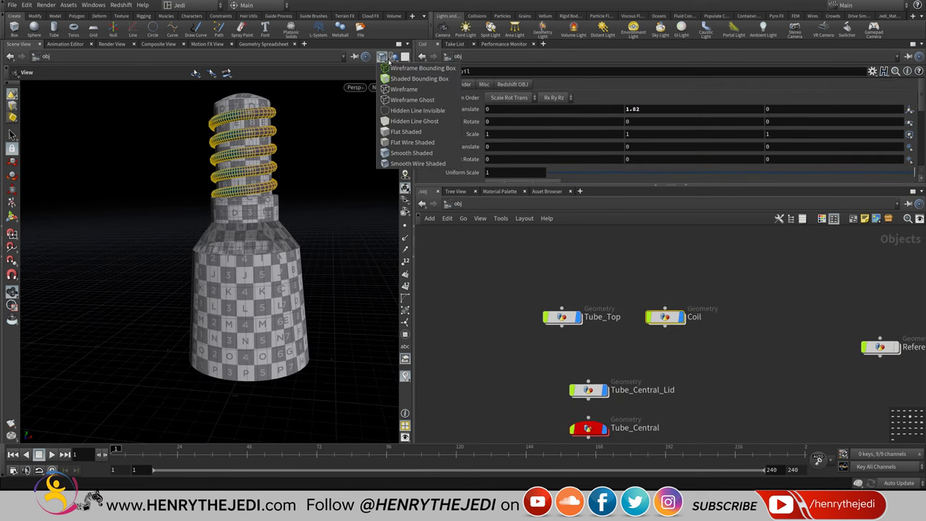
left_click(393, 57)
left_click(395, 57)
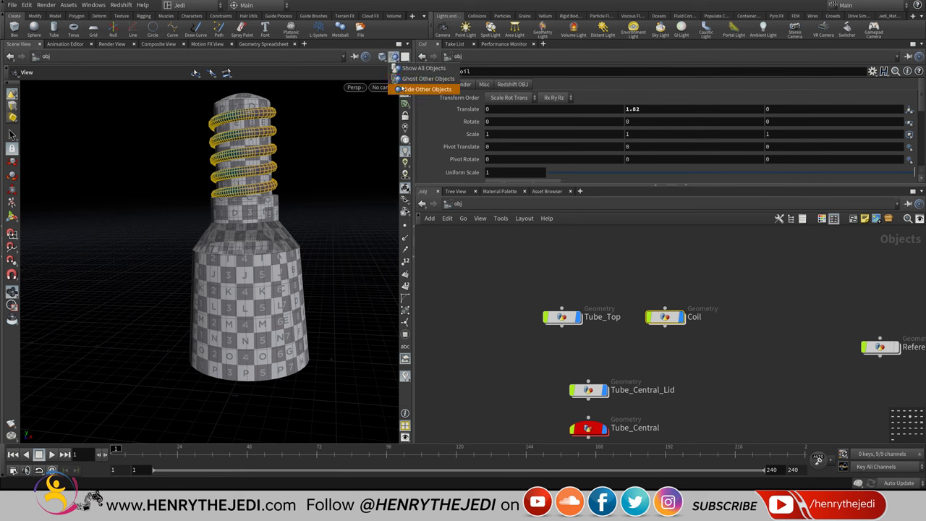
left_click(406, 71)
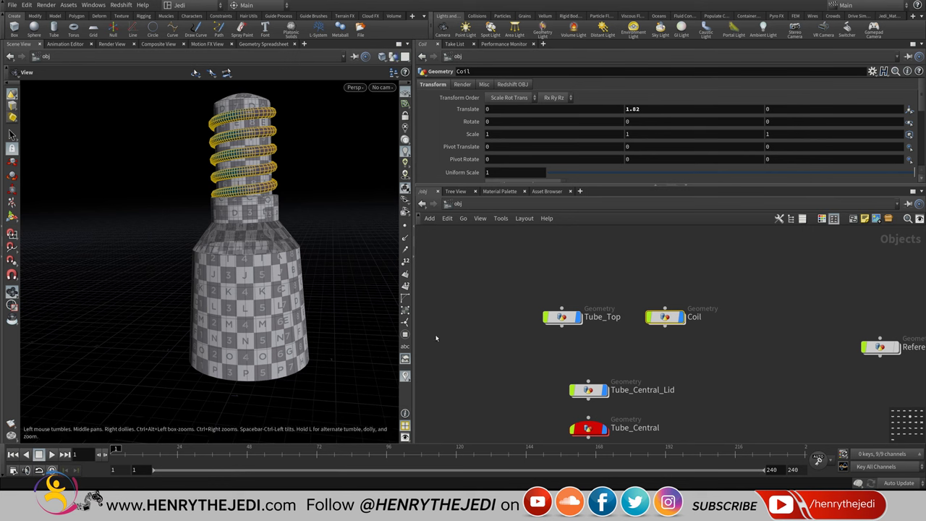
- Bypass the point1 node inside Tube_Central_Lid, then go back to object level
middle_click_drag(622, 400, 613, 347)
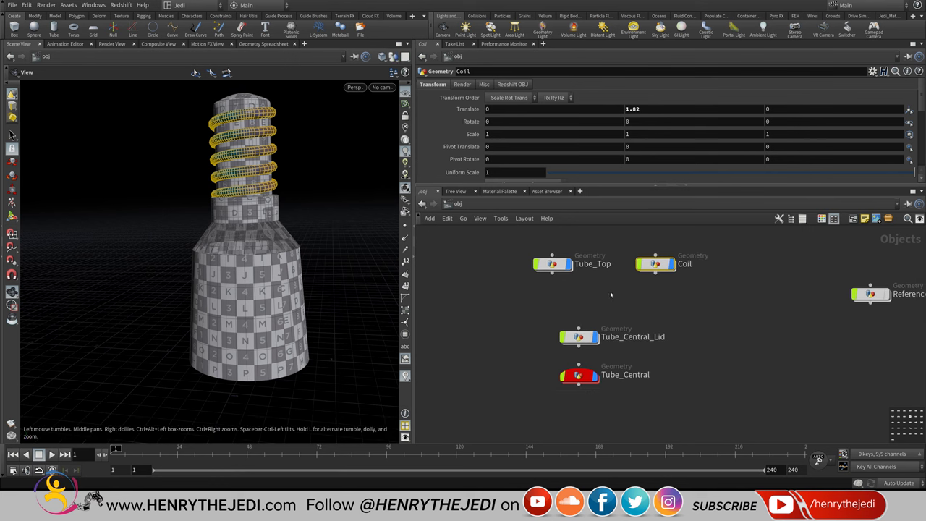
left_click(579, 339)
double_click(579, 339)
middle_click_drag(579, 339, 568, 383)
scroll(568, 383, "up", 3)
left_click(565, 344)
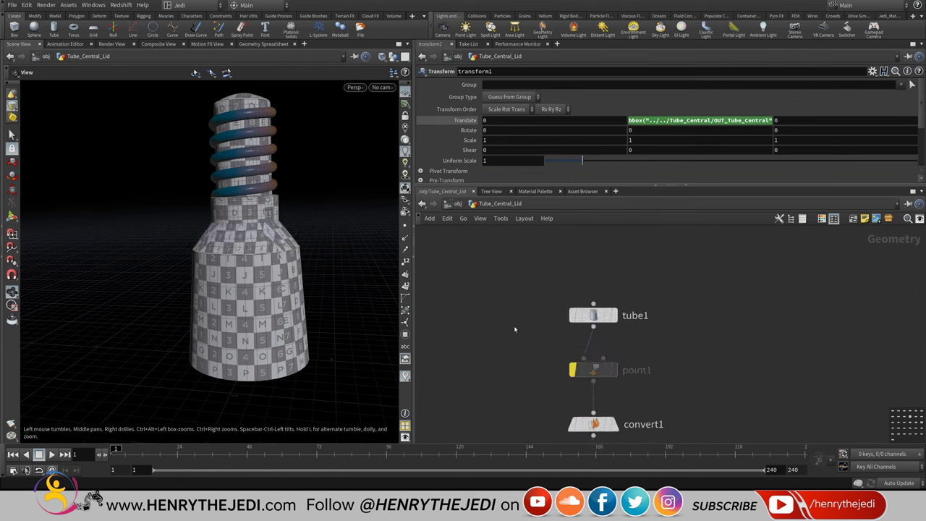
left_click(458, 204)
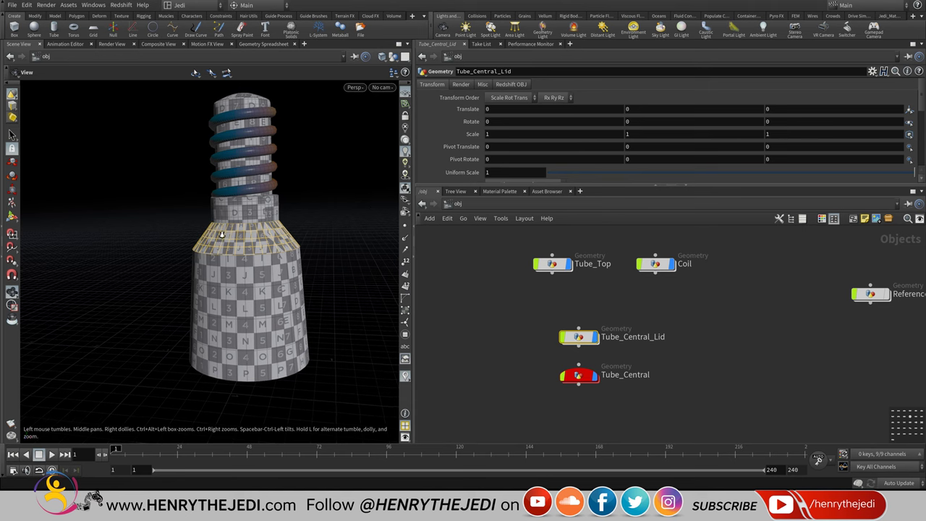
- Save the bulb scene and stop the screen recording
scroll(267, 217, "up", 3)
scroll(268, 221, "down", 3)
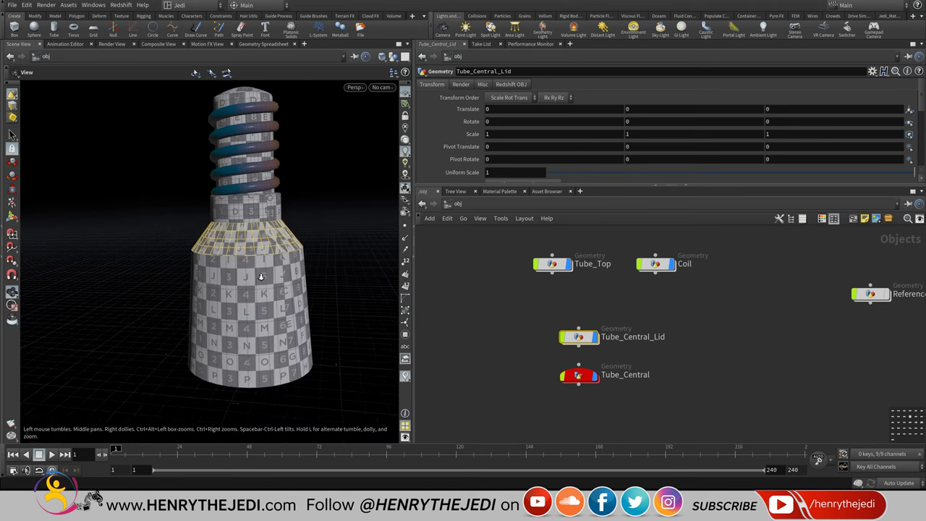
scroll(347, 286, "up", 2)
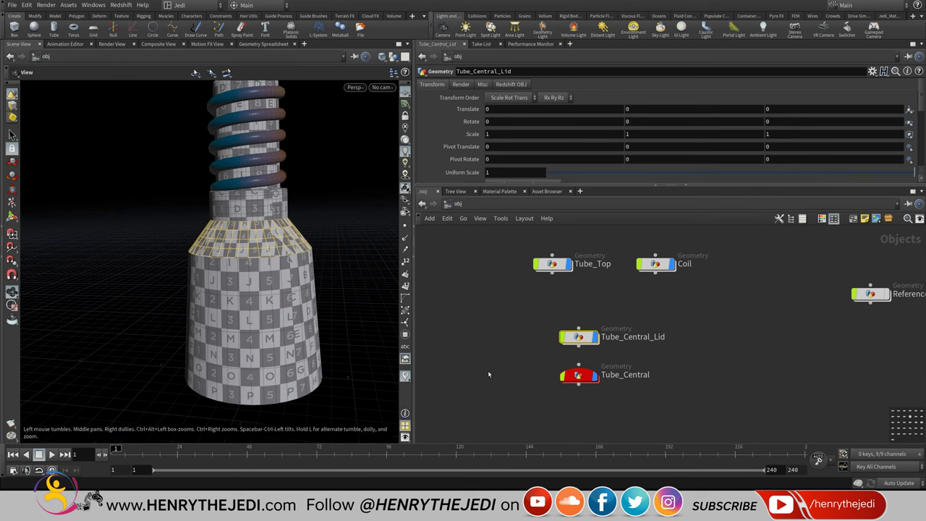
key("ctrl+s")
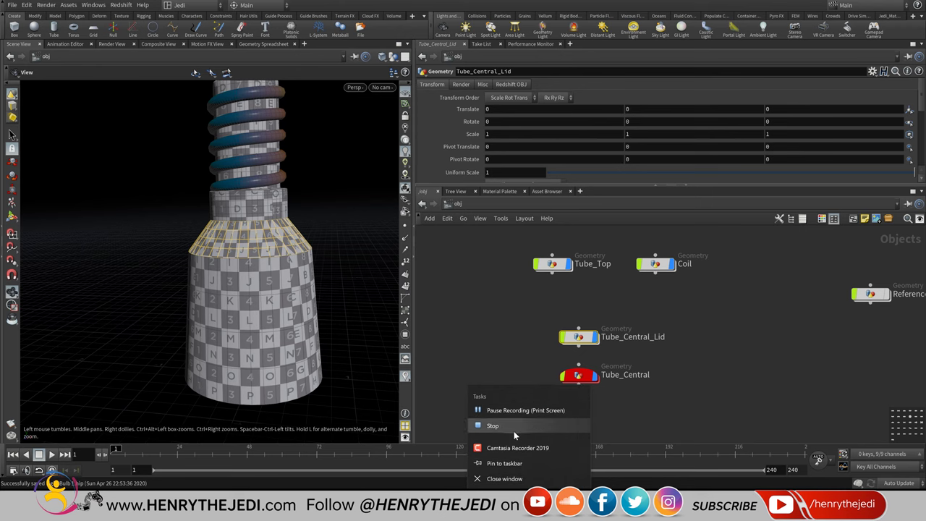
left_click(513, 429)
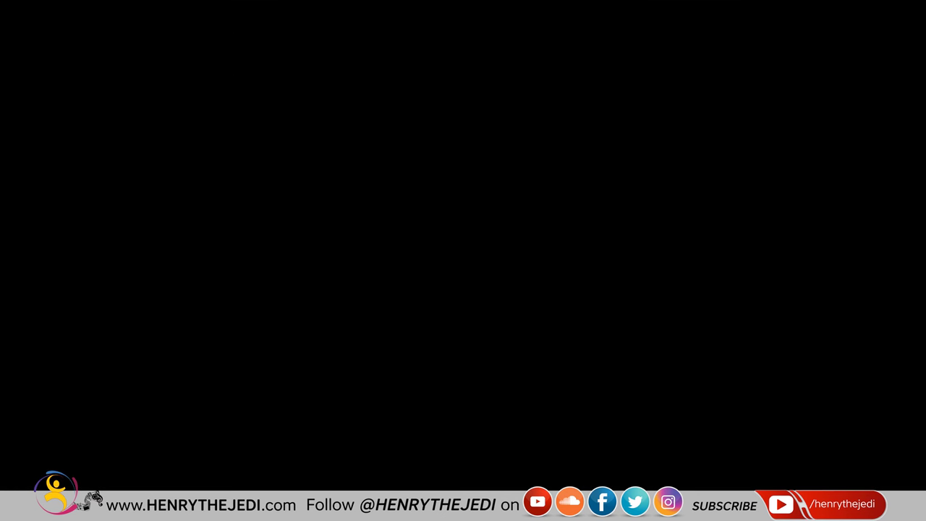
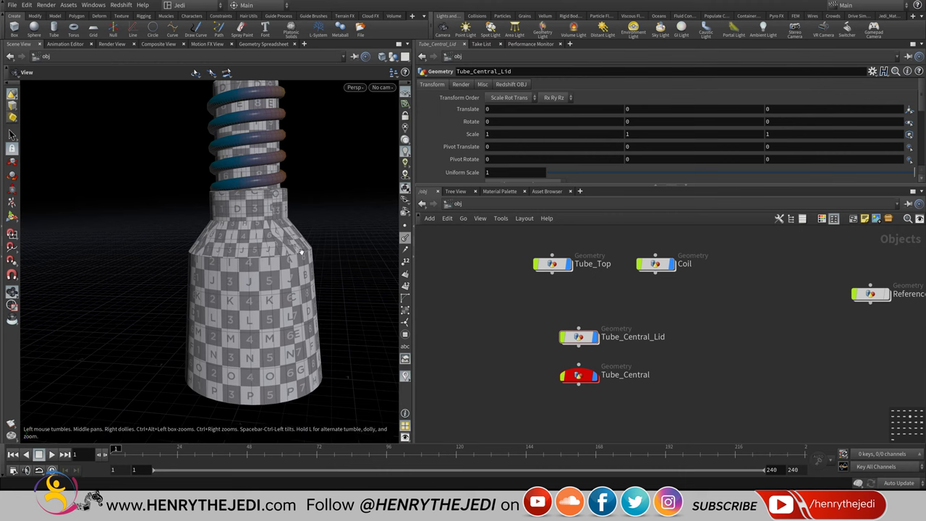
- Set the Coil's polywire1 Wire Radius to 0.0722, then go back to the object level
left_click_drag(300, 250, 270, 259)
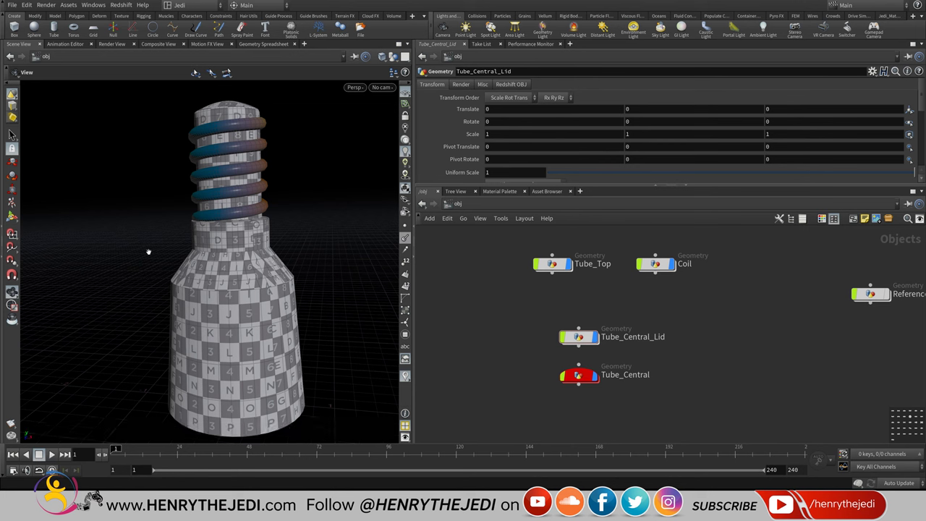
left_click_drag(253, 197, 257, 231)
scroll(257, 231, "up", 5)
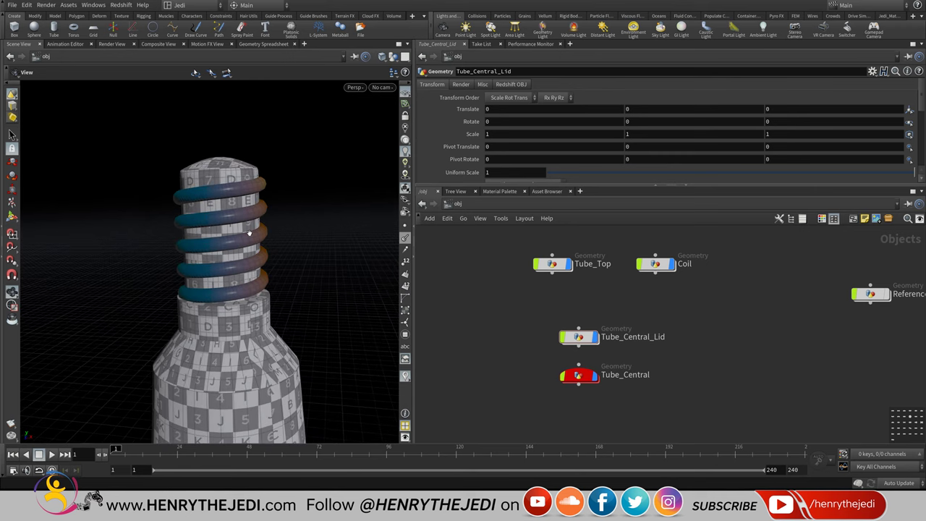
scroll(197, 265, "up", 5)
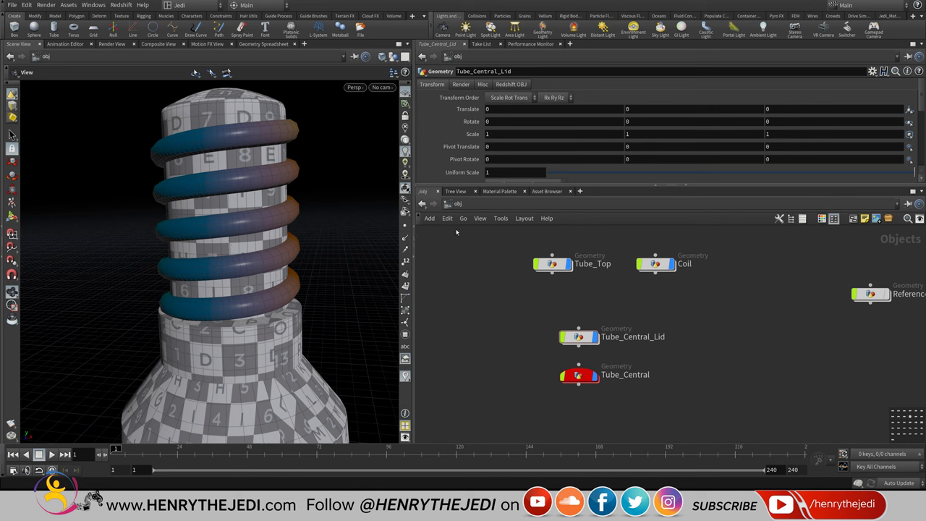
double_click(660, 266)
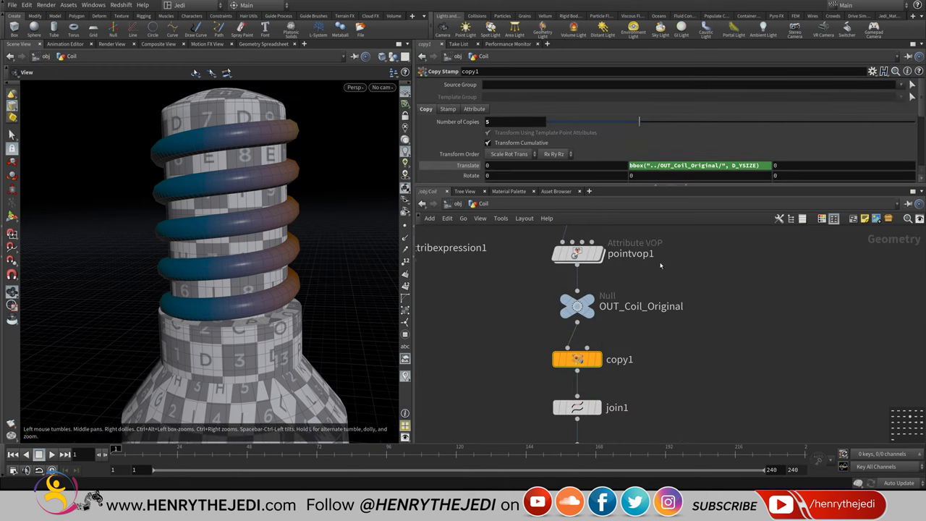
middle_click_drag(640, 362, 655, 197)
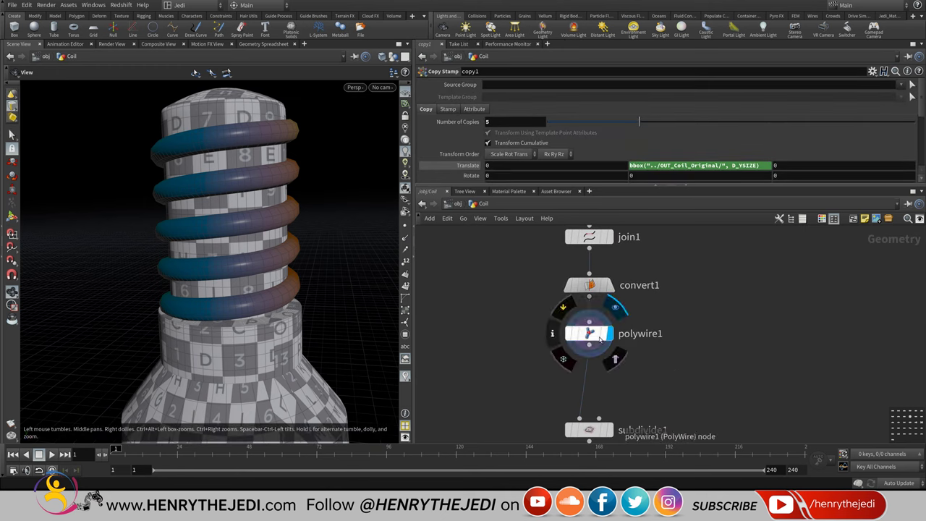
left_click(592, 335)
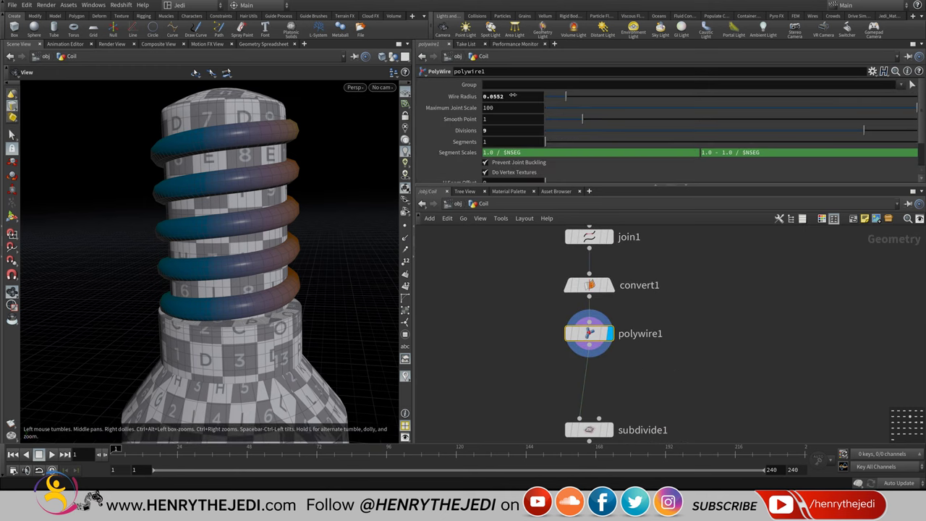
middle_click_drag(512, 97, 607, 128)
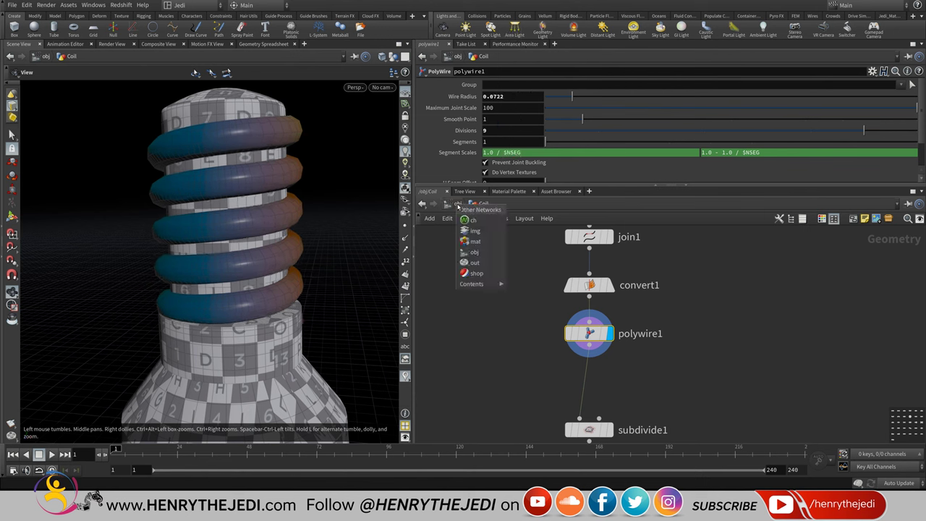
left_click(458, 203)
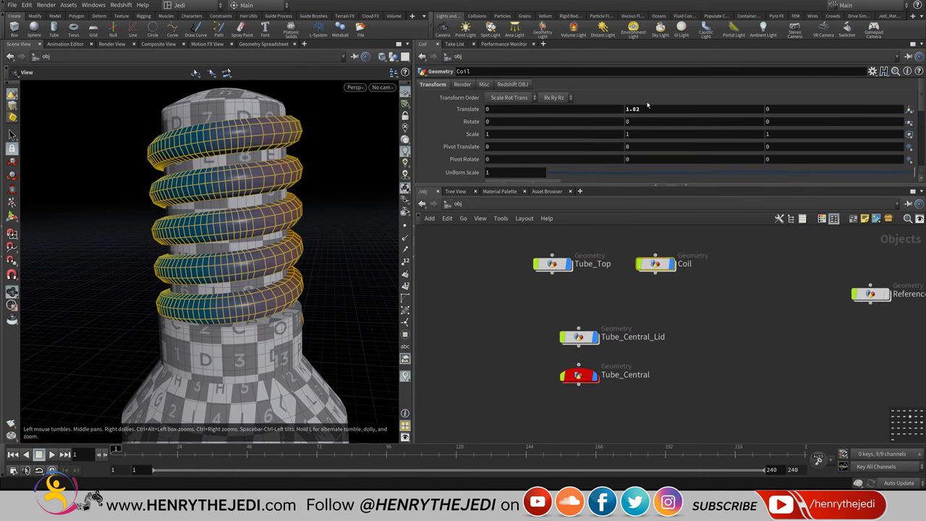
- Raise the Coil object to Translate Y 1.865 and reframe the view on the bottle's base
middle_click_drag(647, 108, 872, 196)
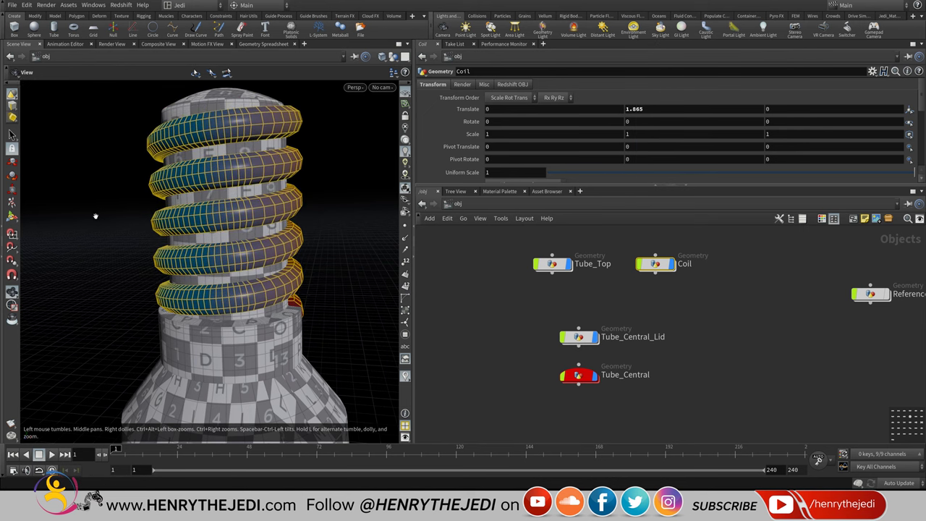
scroll(270, 265, "down", 3)
scroll(307, 171, "up", 5)
scroll(306, 171, "down", 4)
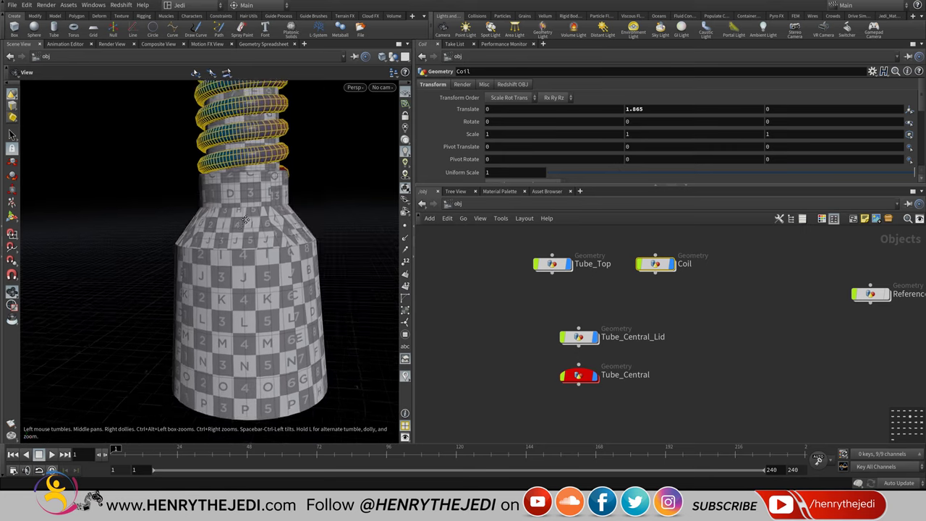
middle_click_drag(280, 320, 293, 186)
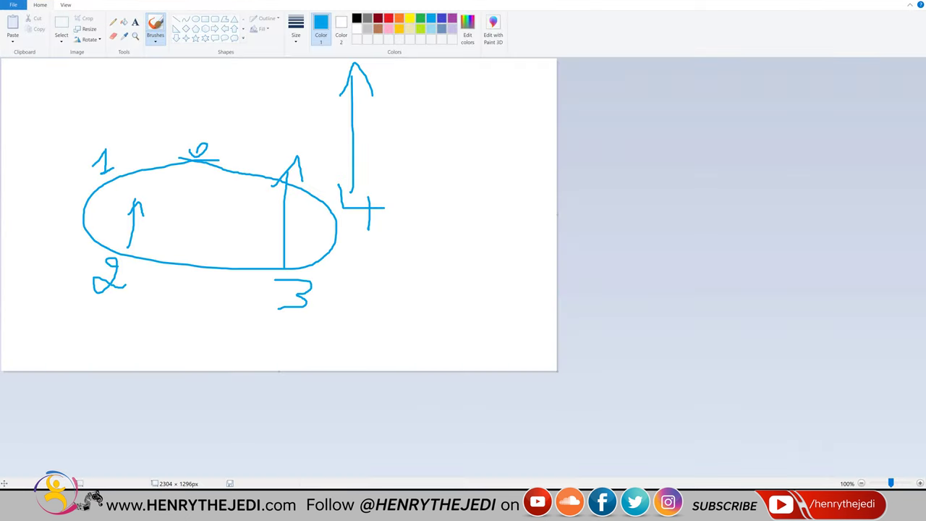
- Start a new blank Paint canvas, discarding the old sketch without saving
left_click(13, 6)
left_click(22, 20)
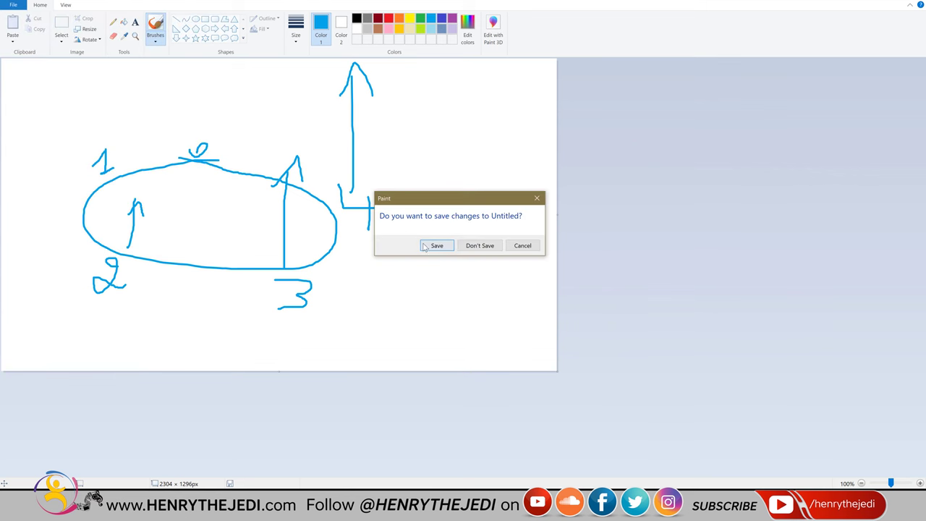
left_click(480, 245)
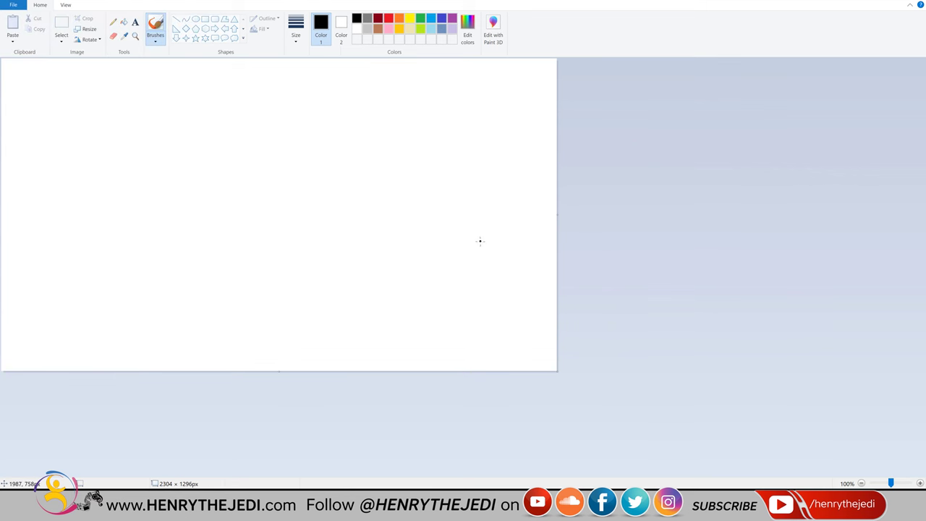
- Brush the bulb's side profile curve in light blue at the thickest line size
left_click(433, 20)
left_click(296, 30)
left_click(318, 114)
mouse_move(228, 116)
left_mouse_down()
mouse_move(300, 179)
mouse_move(316, 229)
mouse_move(314, 282)
mouse_move(287, 299)
mouse_move(102, 314)
mouse_move(107, 302)
mouse_move(109, 318)
left_mouse_up()
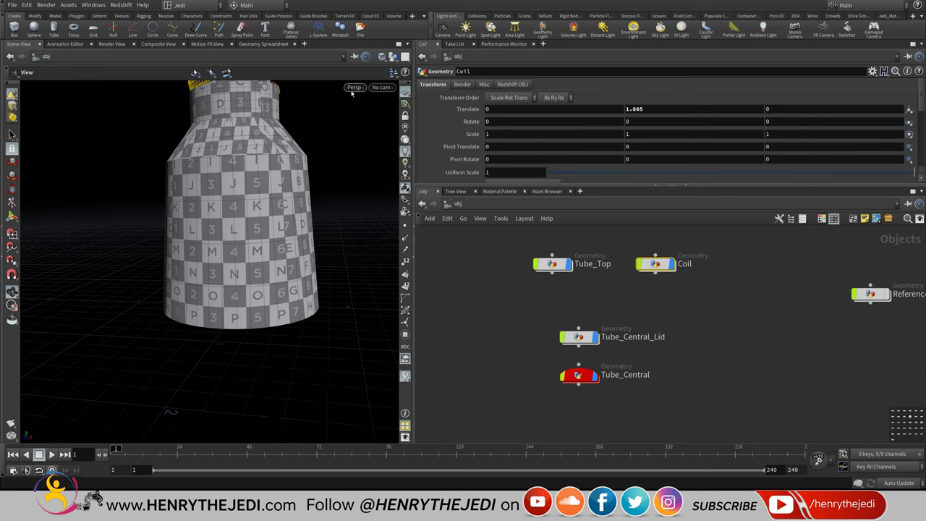
- Switch the viewport to the Front view and pan the bottle up into frame
left_click(354, 88)
mouse_move(361, 109)
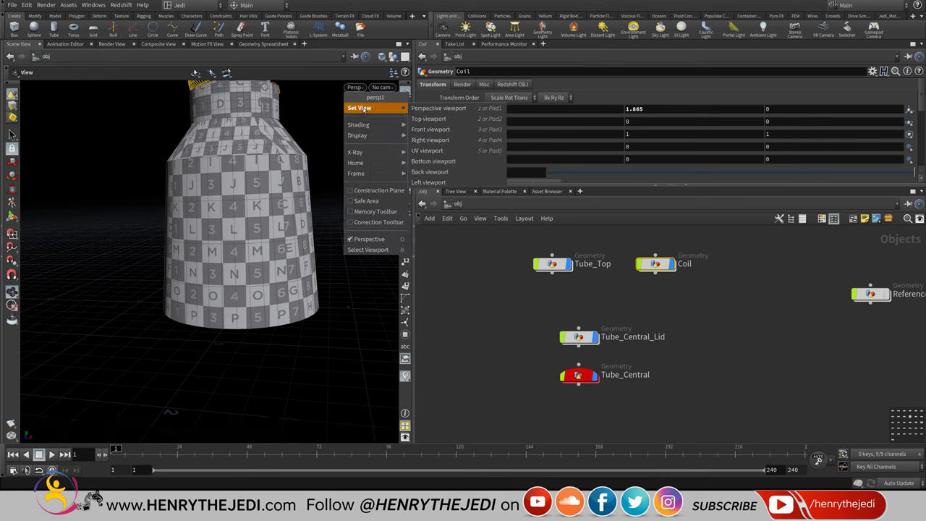
left_click(430, 130)
middle_click_drag(285, 265, 293, 135)
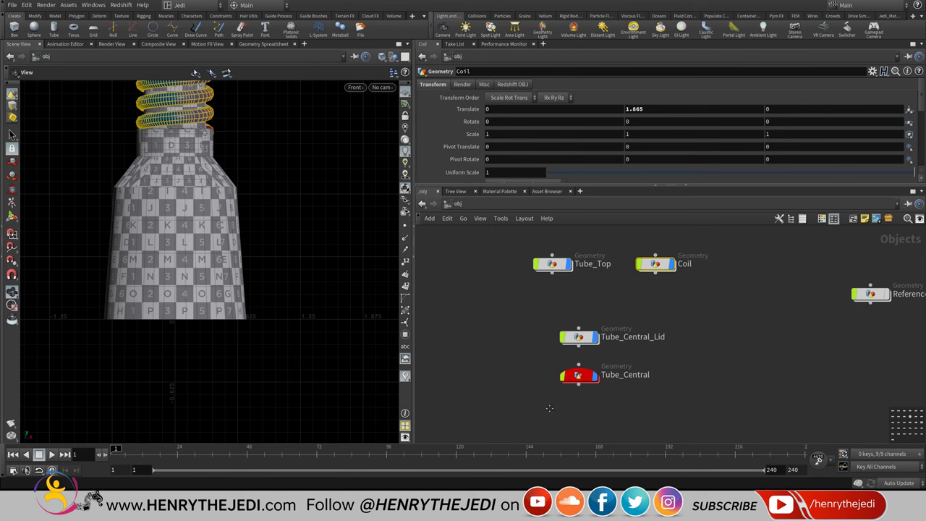
middle_click_drag(548, 406, 555, 362)
- Add a Box geometry object to the network and rename it Curvatures
key("Tab")
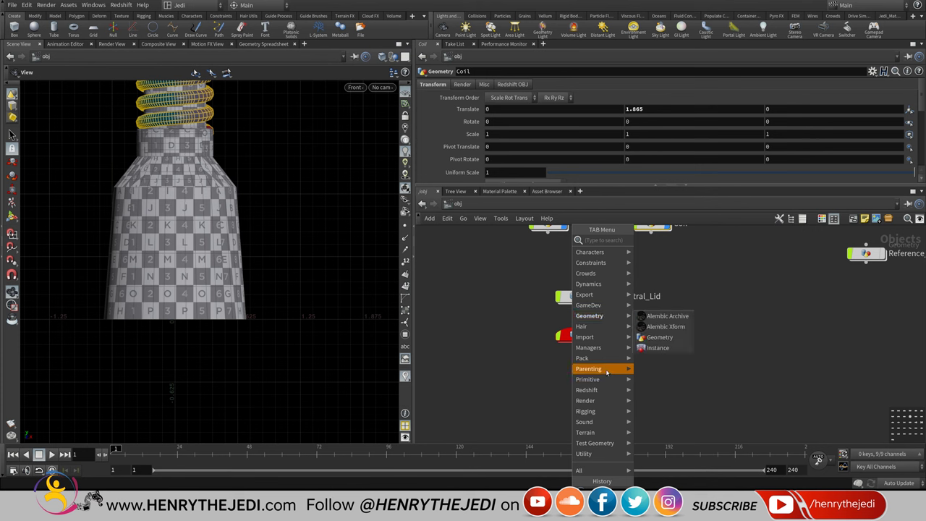
mouse_move(609, 379)
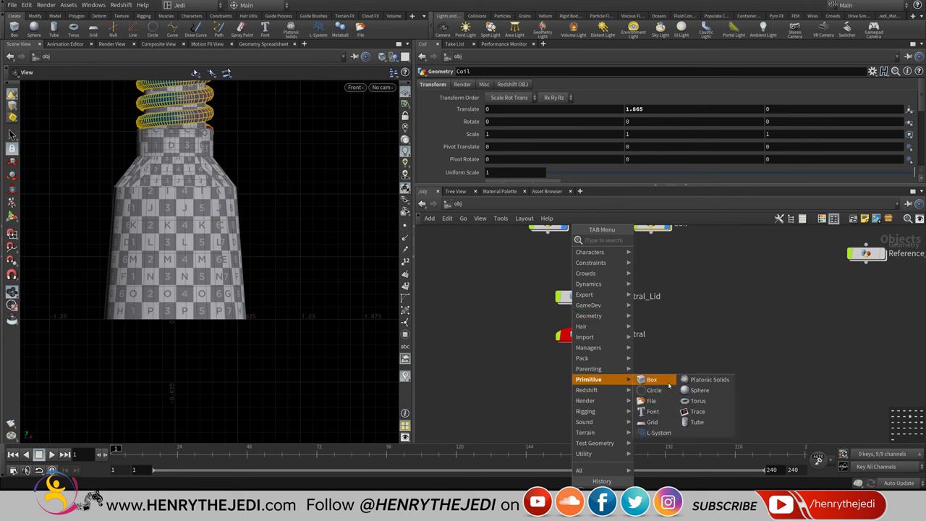
left_click(668, 383)
left_click(576, 373)
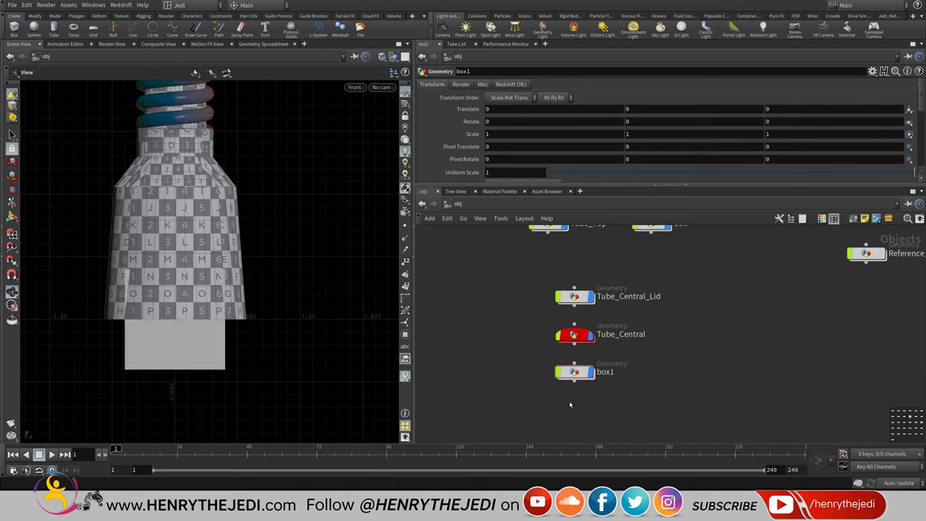
key("Tab")
mouse_move(600, 359)
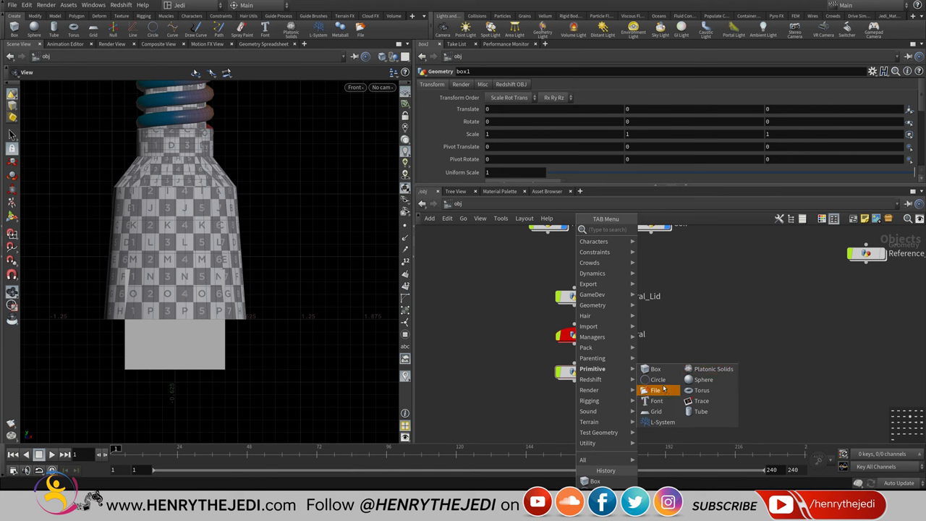
key("Escape")
double_click(605, 372)
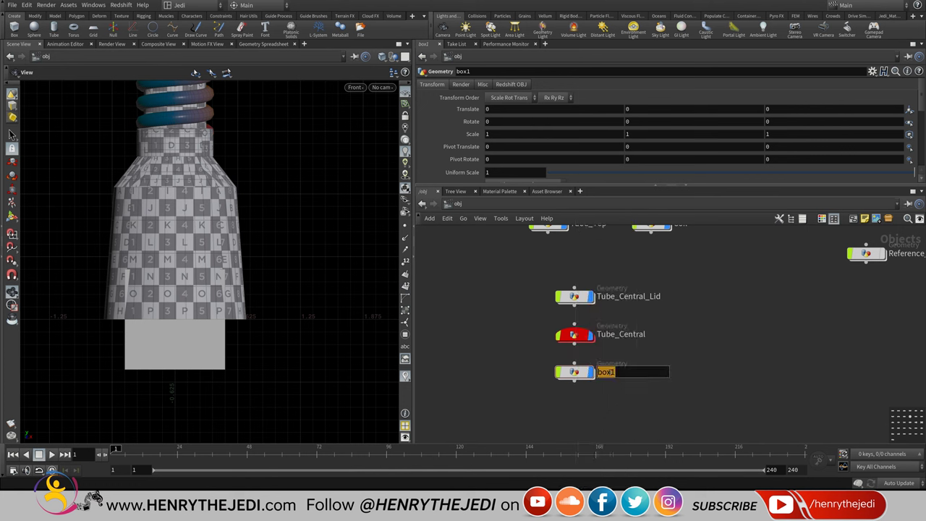
type("Curvatures")
key("Return")
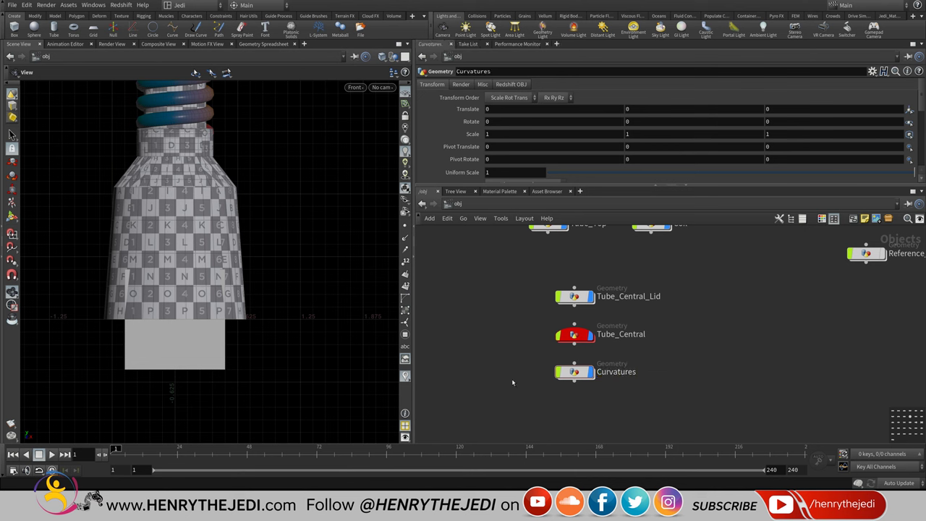
- Inside Curvatures, delete the default box1 node and zoom in on the bottle
double_click(571, 373)
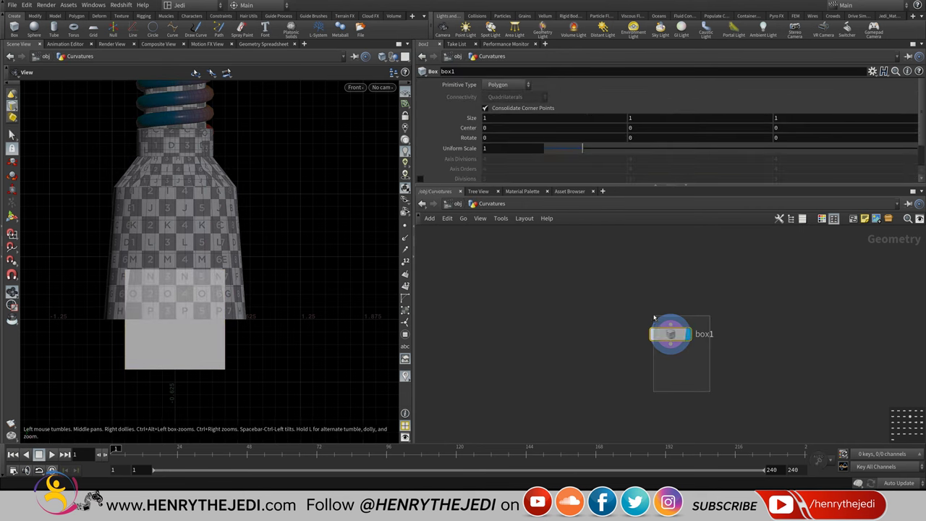
key("Delete")
middle_click_drag(233, 347, 216, 293)
right_click_drag(198, 325, 199, 304)
middle_click_drag(199, 304, 207, 277)
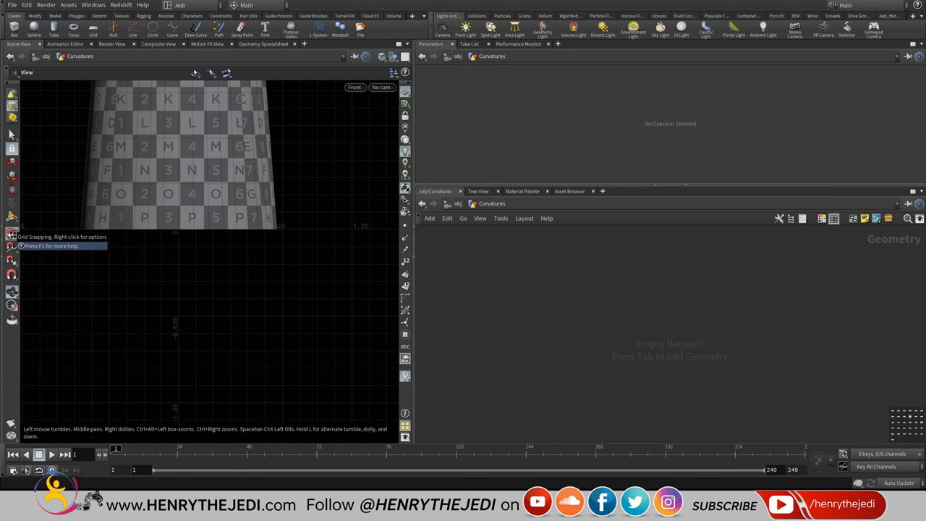
left_click(11, 234)
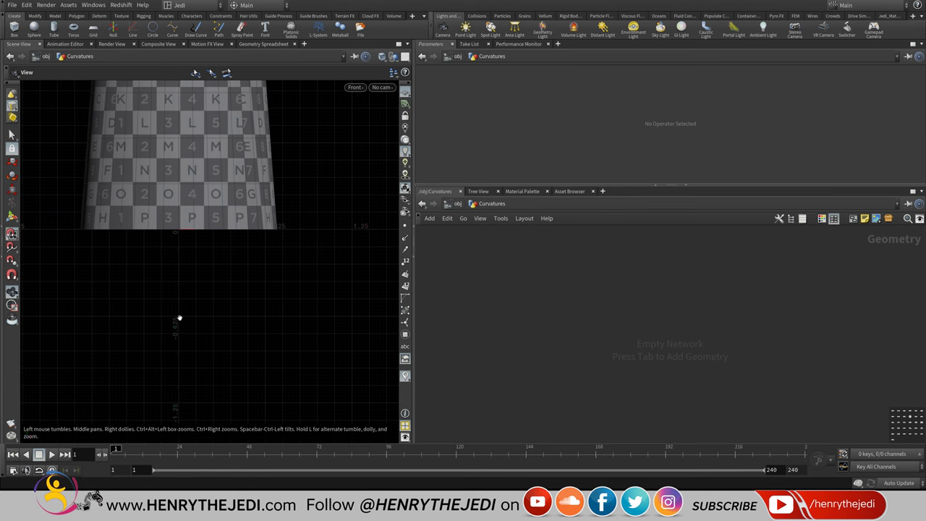
scroll(190, 316, "up", 2)
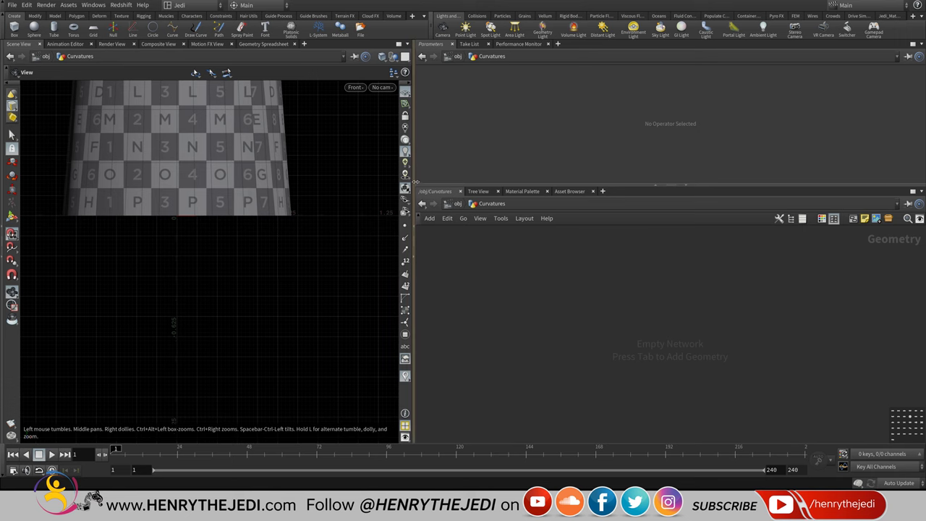
left_click_drag(416, 182, 587, 181)
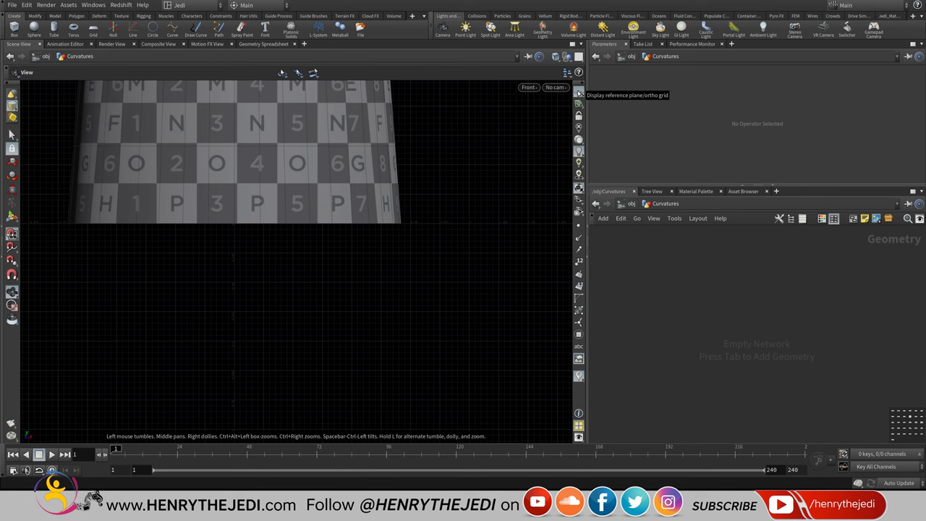
right_click(578, 93)
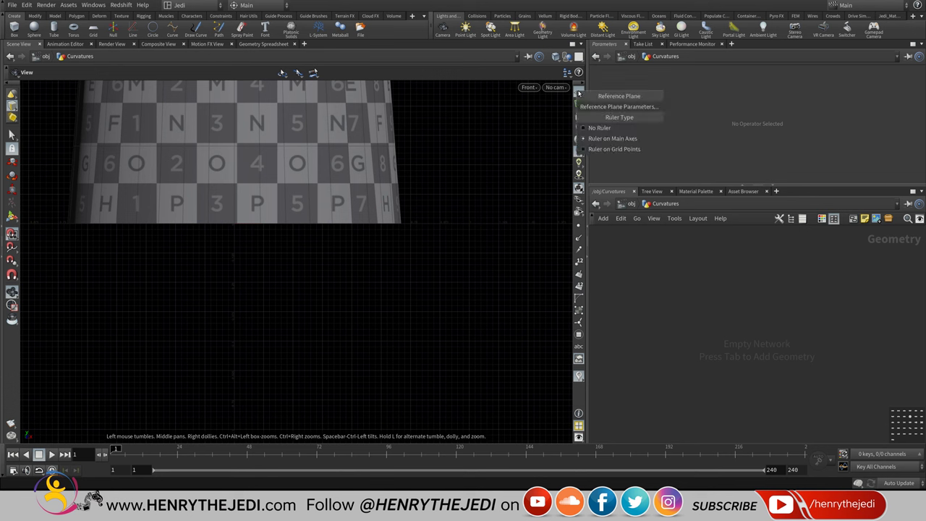
left_click(601, 107)
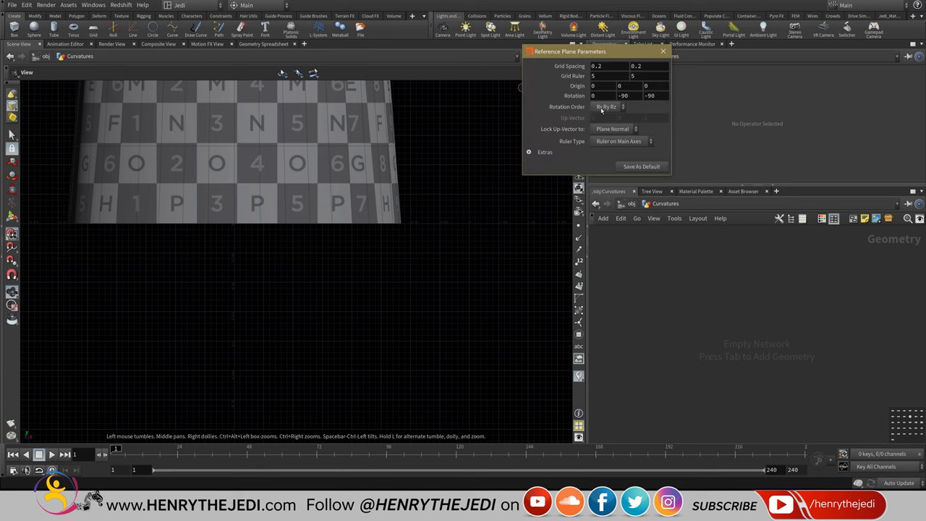
double_click(612, 68)
type("1")
double_click(651, 68)
type("1")
double_click(644, 76)
double_click(646, 68)
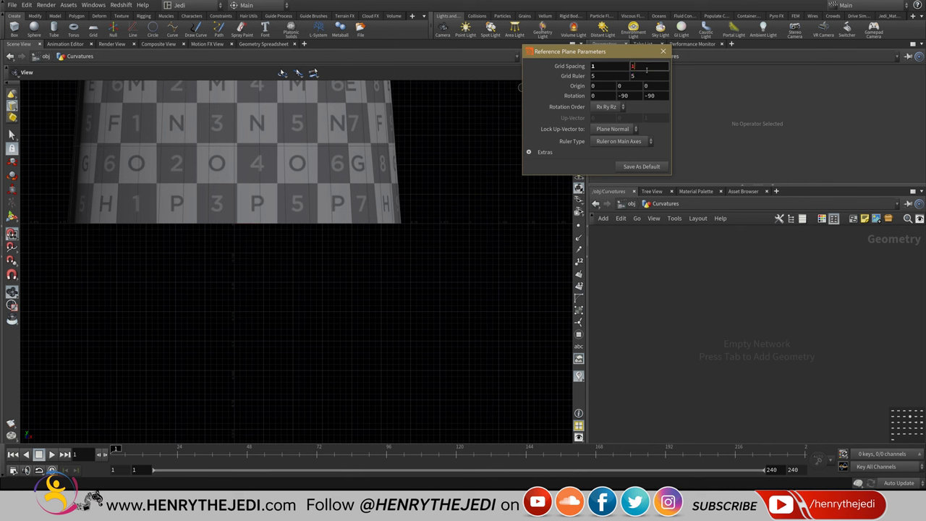
double_click(646, 68)
type("0.2")
double_click(610, 66)
type("0.2")
key("Return")
left_click(663, 51)
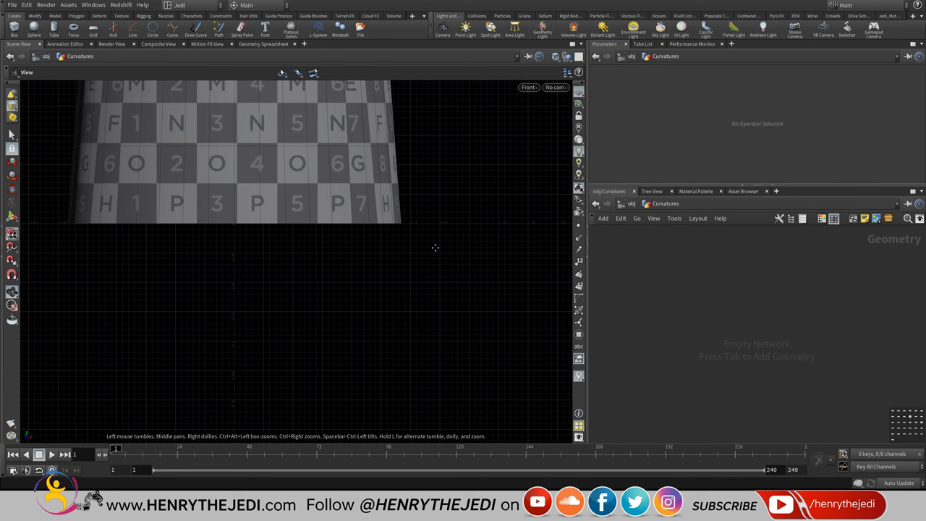
middle_click_drag(358, 252, 374, 248)
key("d")
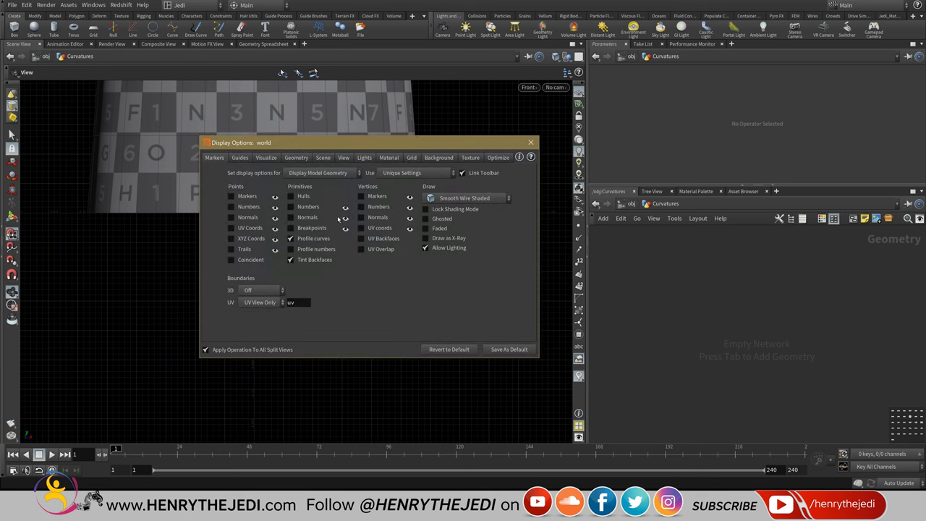
left_click(411, 158)
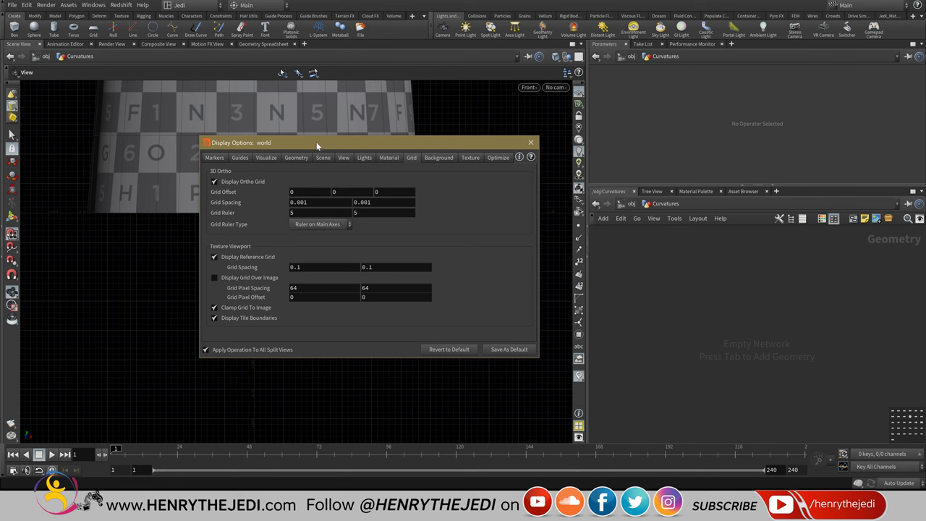
left_click_drag(329, 144, 528, 167)
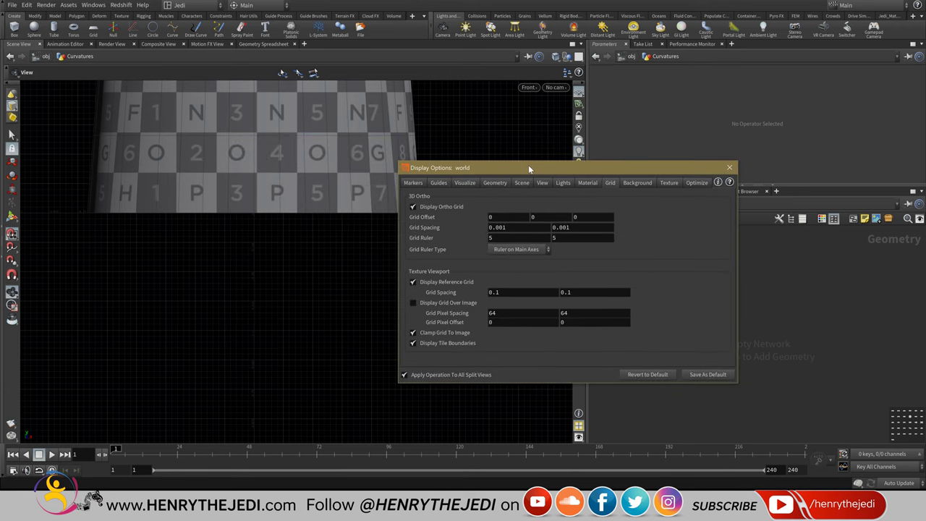
left_click(501, 228)
type("0.01")
left_click_drag(492, 228, 516, 229)
type(".1")
left_click(583, 229)
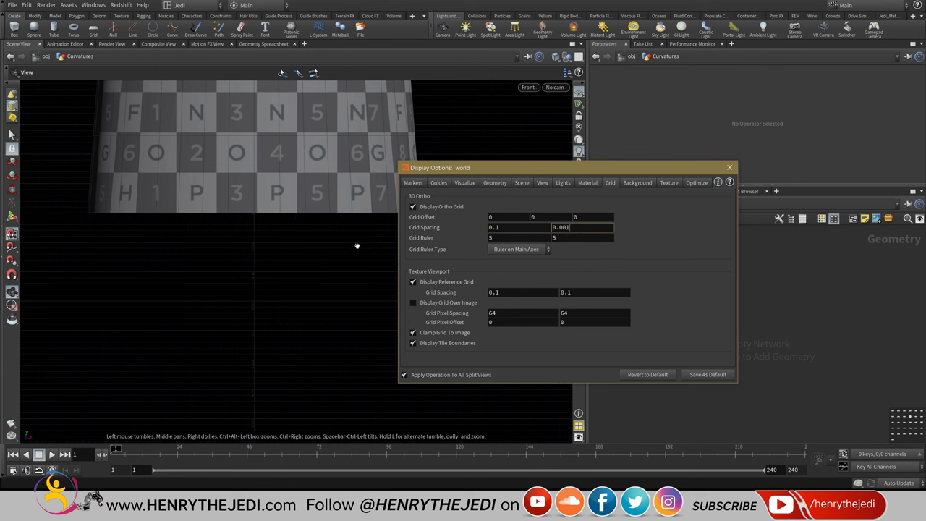
left_click_drag(496, 229, 530, 220)
type("001")
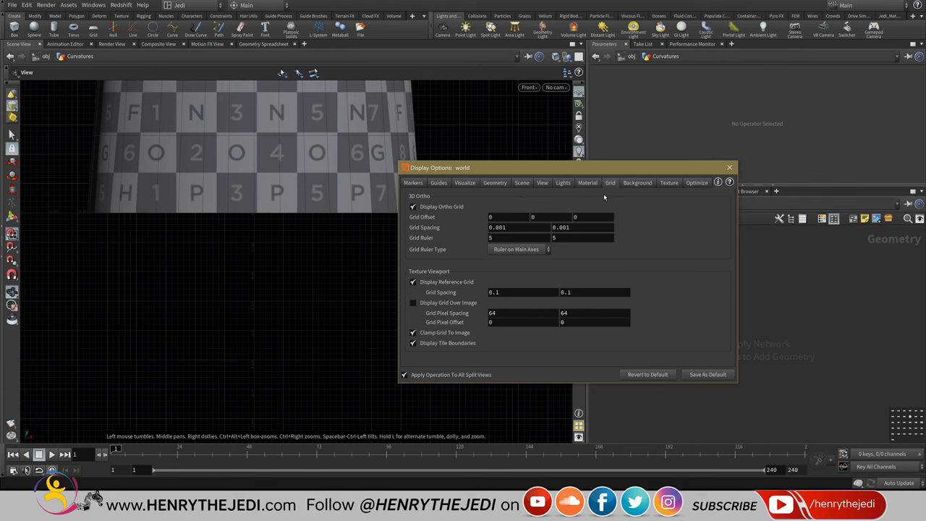
left_click(729, 168)
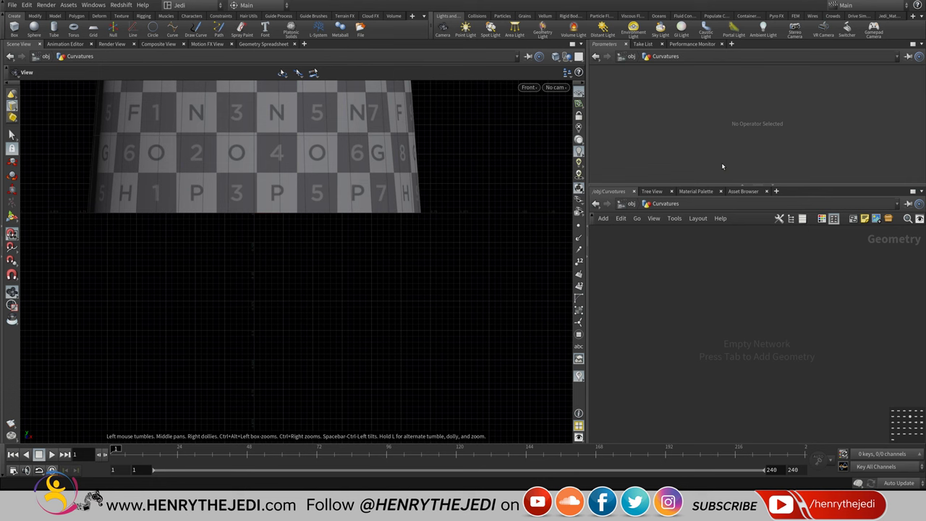
- Zoom out to frame the whole bottle, then bring up the light-bulb reference photo
scroll(438, 181, "down", 5)
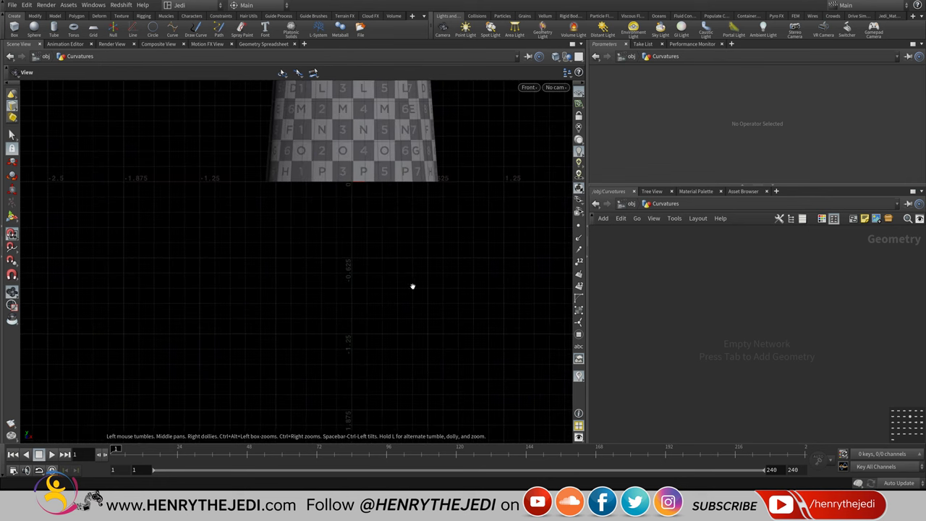
middle_click_drag(413, 285, 323, 205)
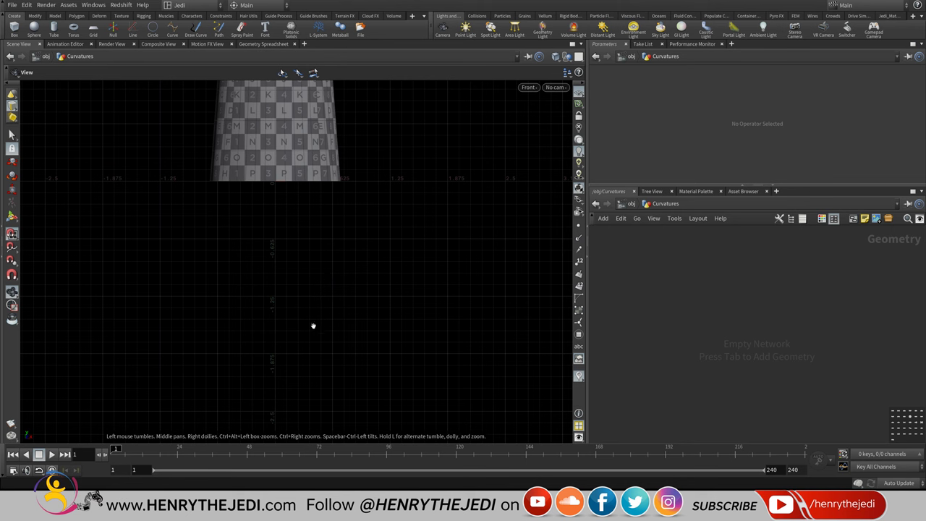
middle_click_drag(349, 269, 333, 347)
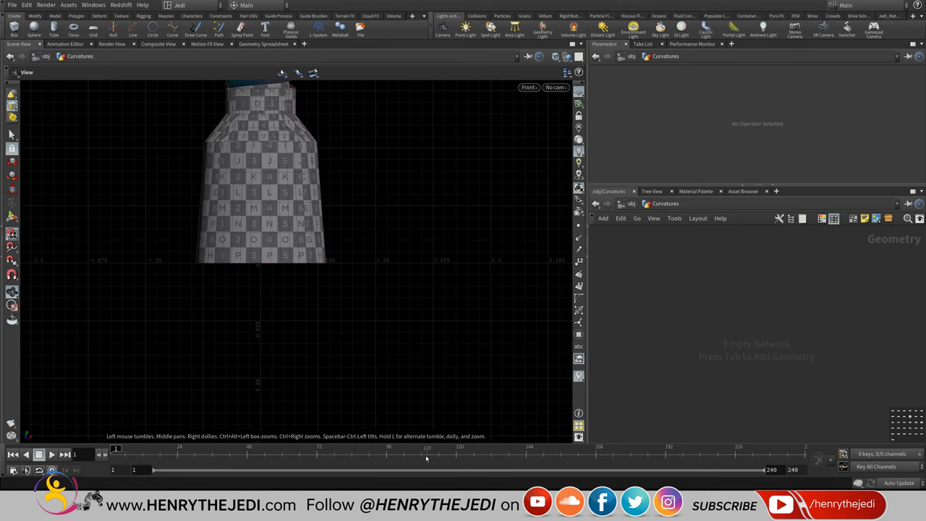
left_click(355, 489)
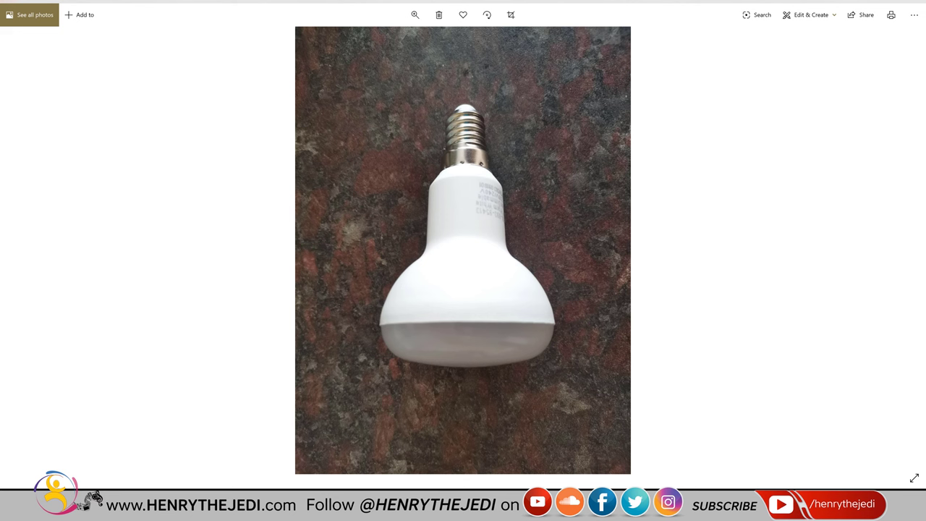
- Flip between the light-bulb photo and the Houdini scene, ending back on Houdini
left_click(241, 461)
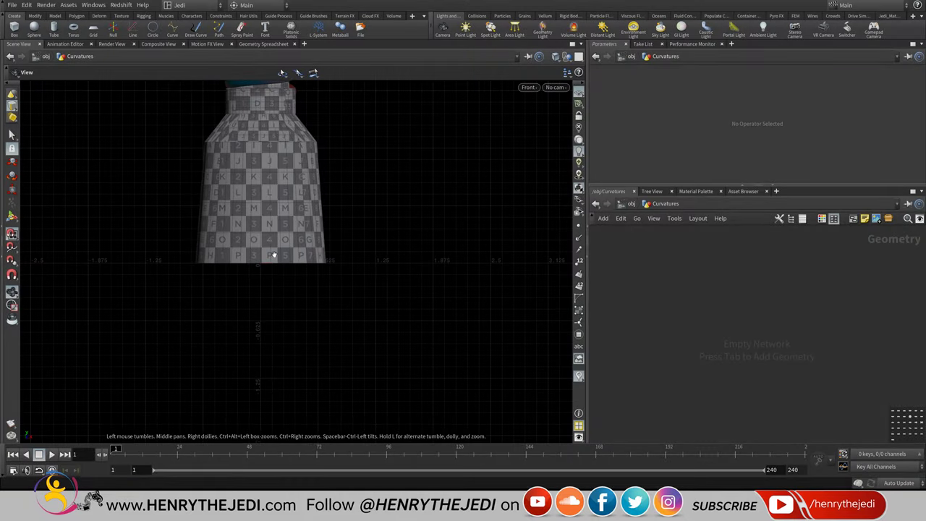
key("alt+Tab")
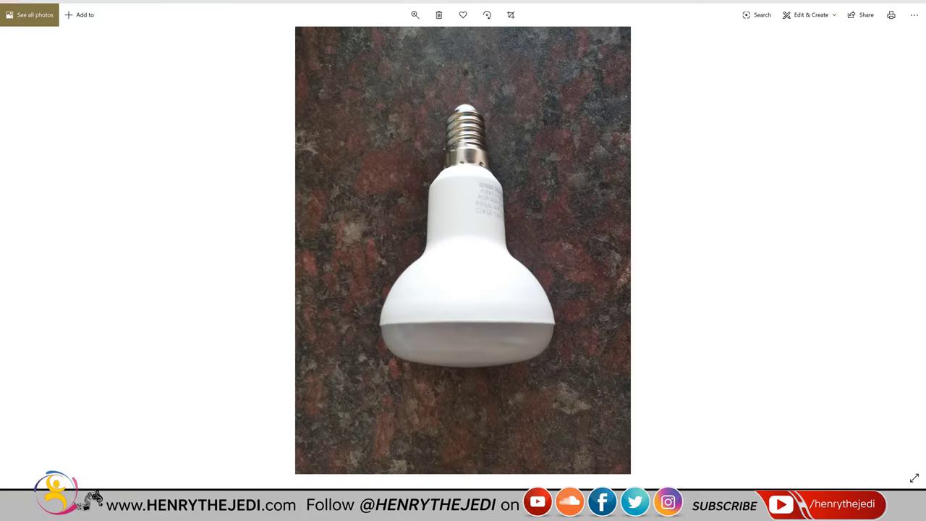
key("alt+Tab")
key("alt+Tab")
key("alt+Tab")
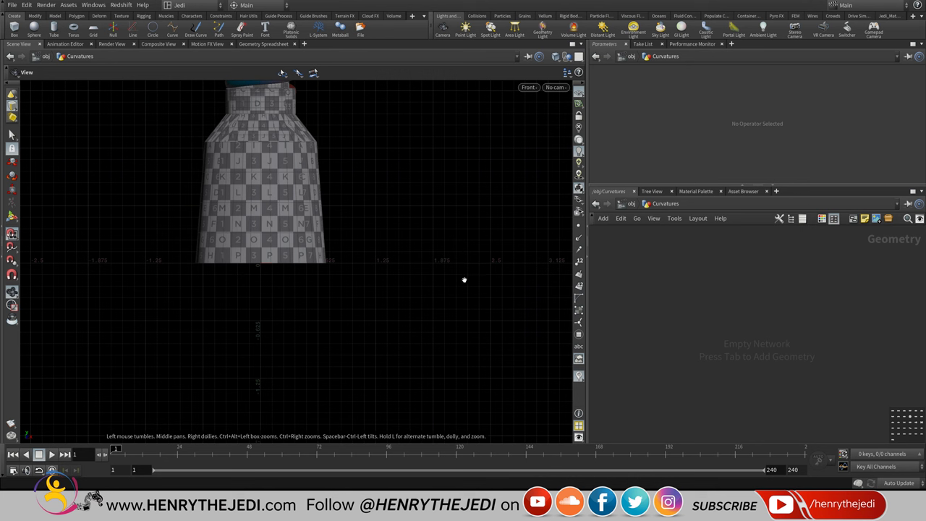
- Add a Curve node, curve1, to the Curvatures network
key("Tab")
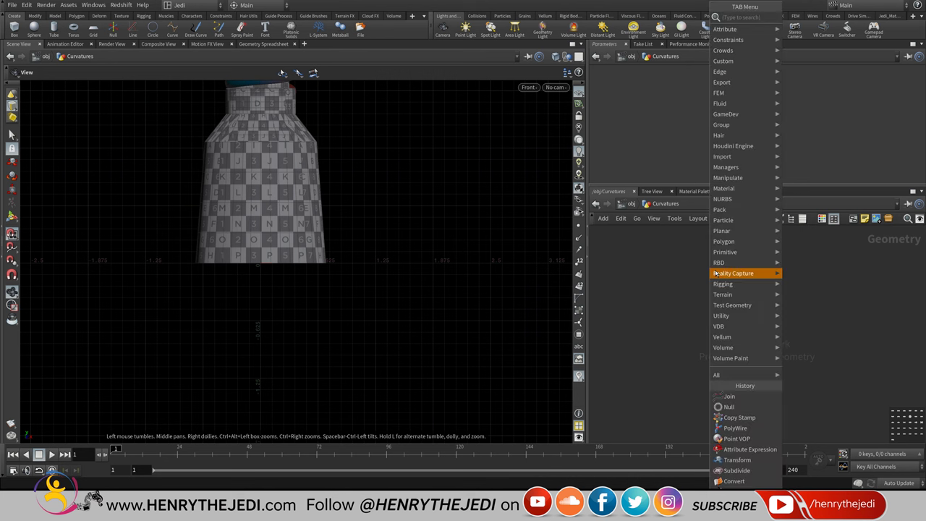
mouse_move(731, 253)
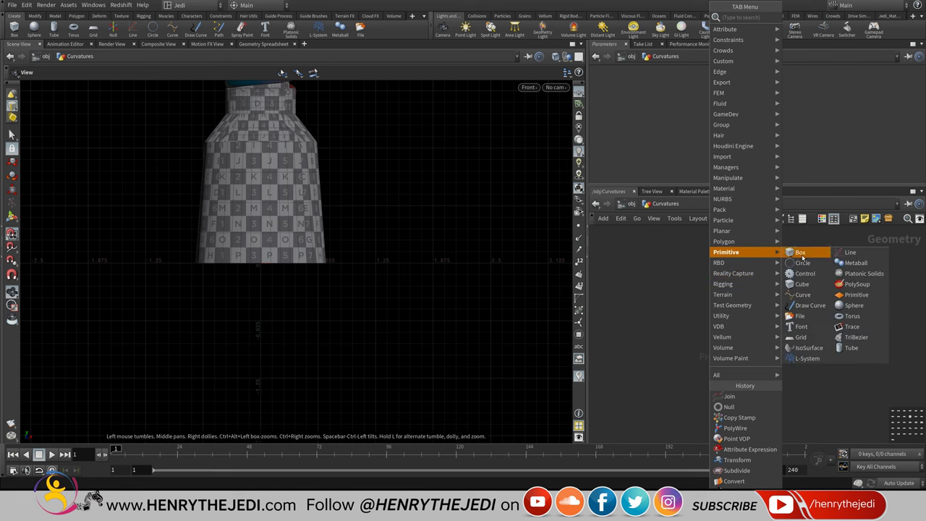
left_click(809, 297)
left_click(752, 324)
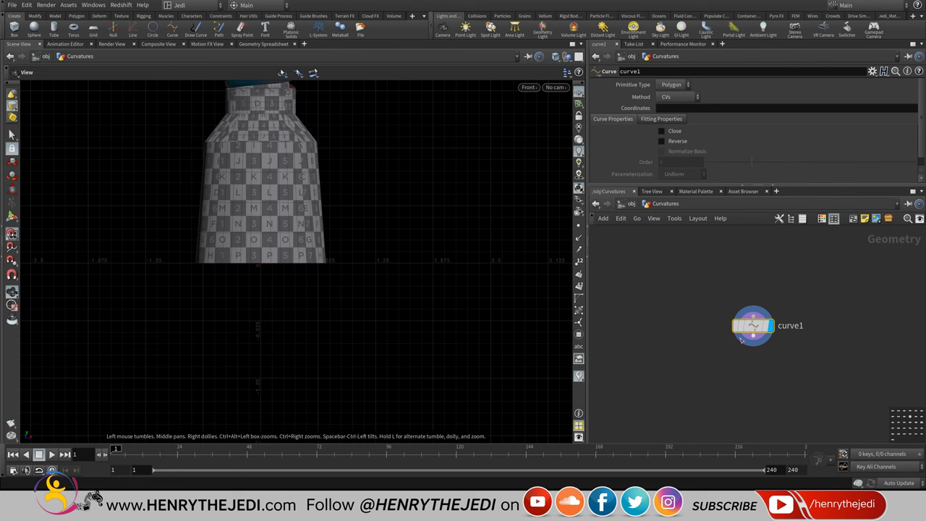
middle_click_drag(808, 355, 815, 358)
- Frame the bottle's base in the front view and try placing a first curve point
middle_click_drag(321, 291, 371, 273)
right_click_drag(318, 291, 358, 223)
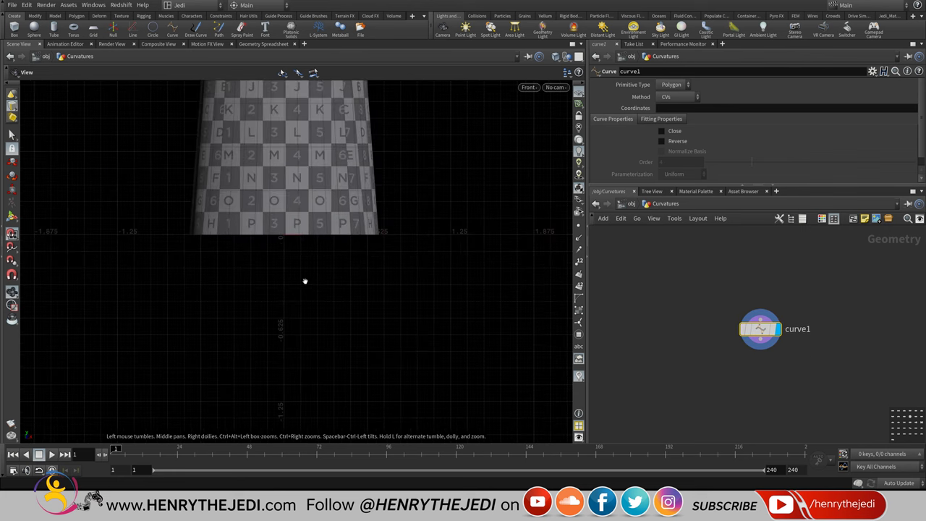
middle_click_drag(306, 281, 297, 254)
key("Return")
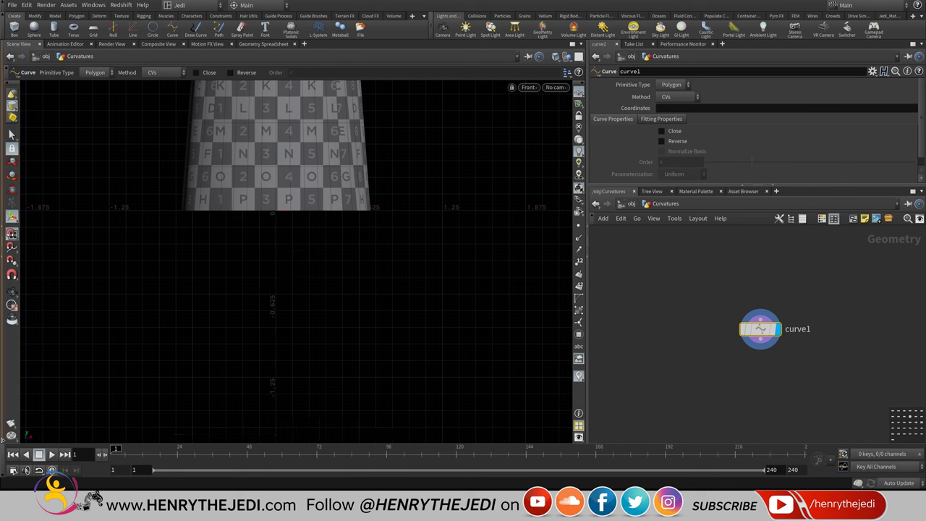
left_click(139, 363)
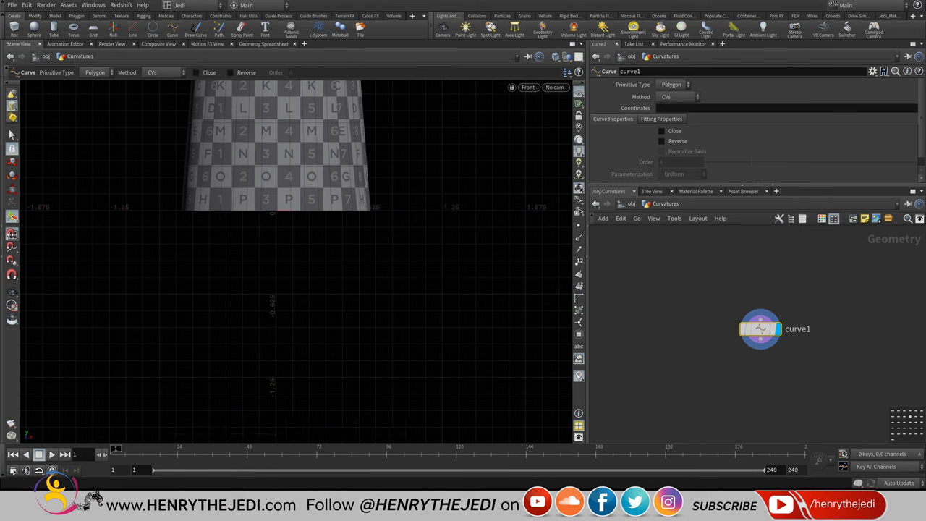
right_click(490, 384)
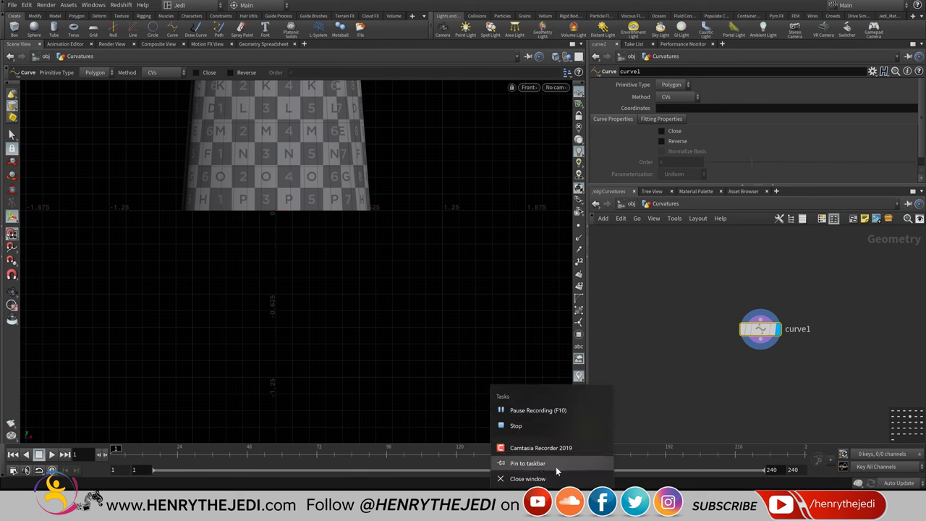
left_click(520, 432)
key("Return")
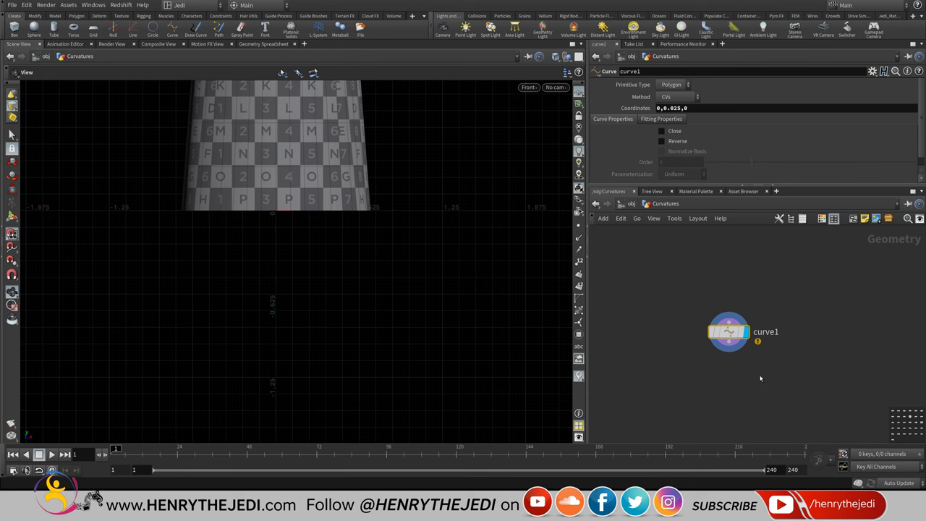
- Delete curve1 and create a fresh Curve node in its place
key("Delete")
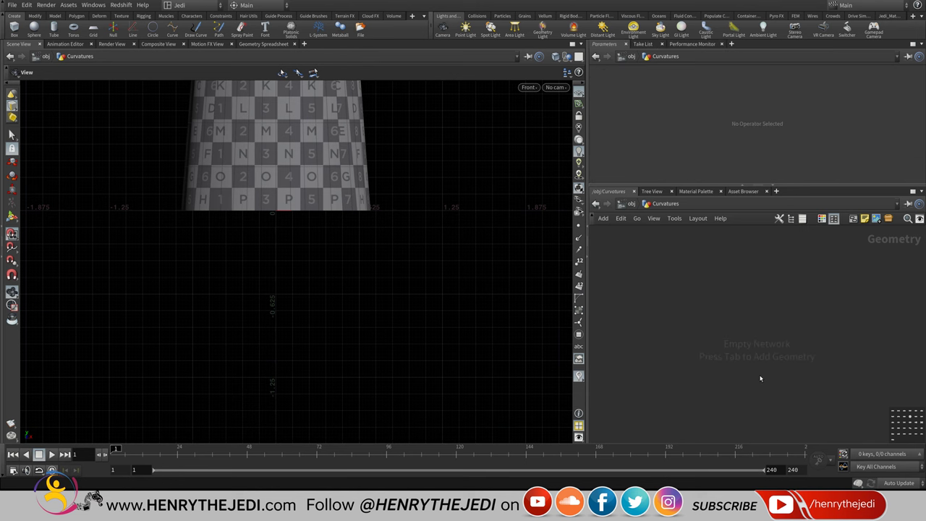
key("Tab")
key("Up")
key("Return")
left_click(761, 377)
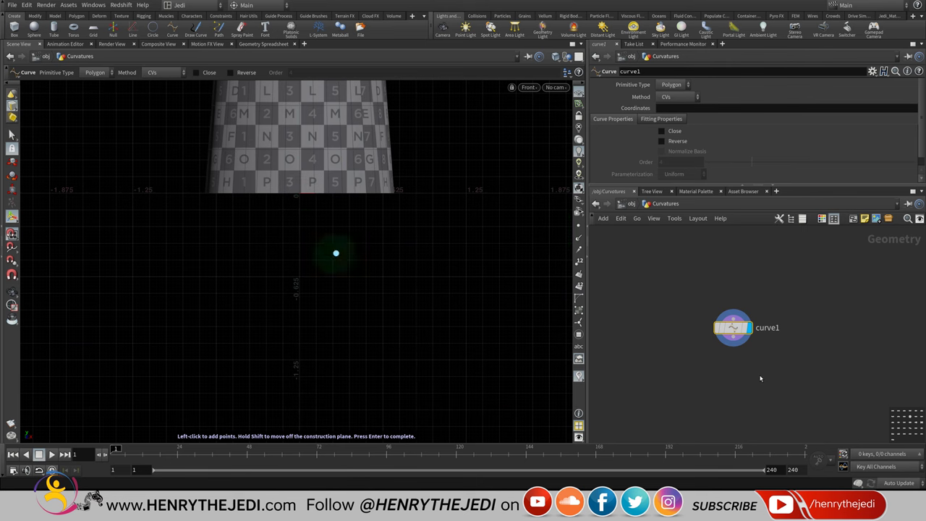
- Bring up the Paint sketch and mark a small loop at the curve's top end
key("alt+Tab")
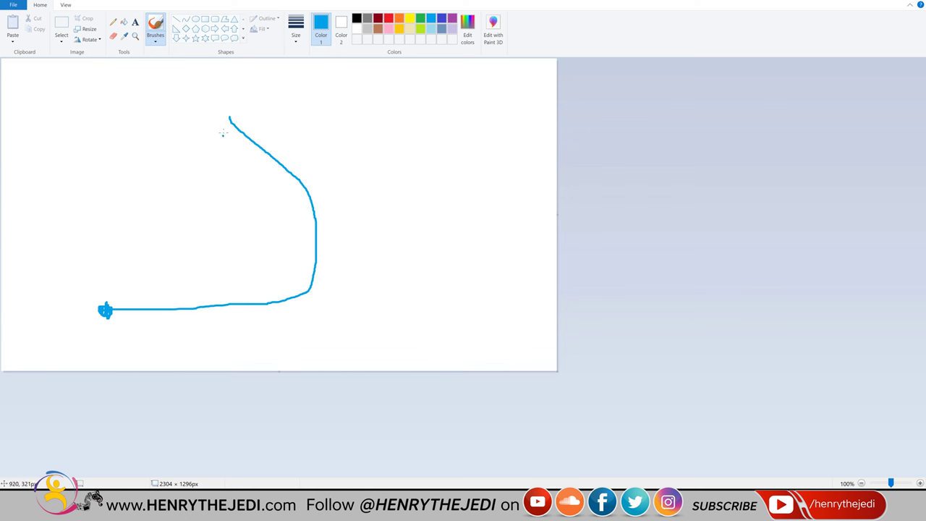
left_click_drag(228, 118, 233, 112)
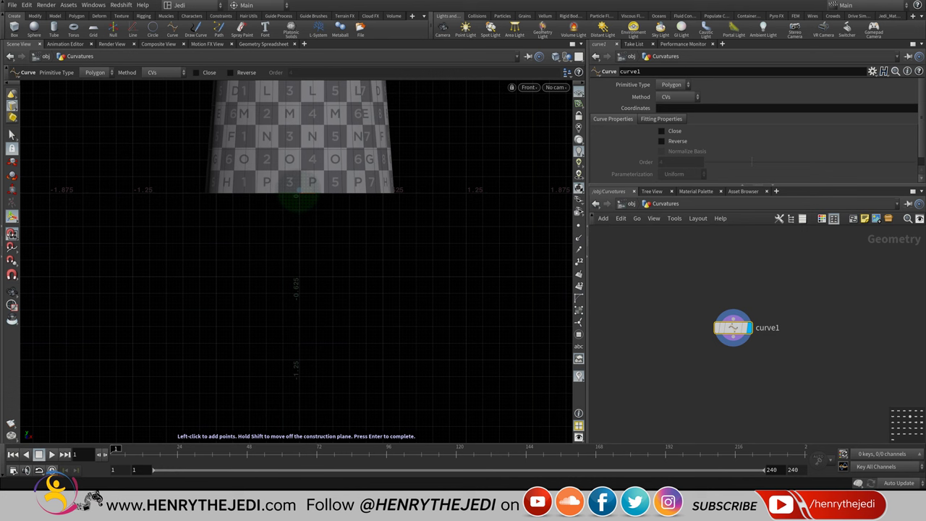
- Draw a six-point profile from 0,0.025,0 down to 1.25,-1.325,0, undoing the stray end change
left_click(297, 193)
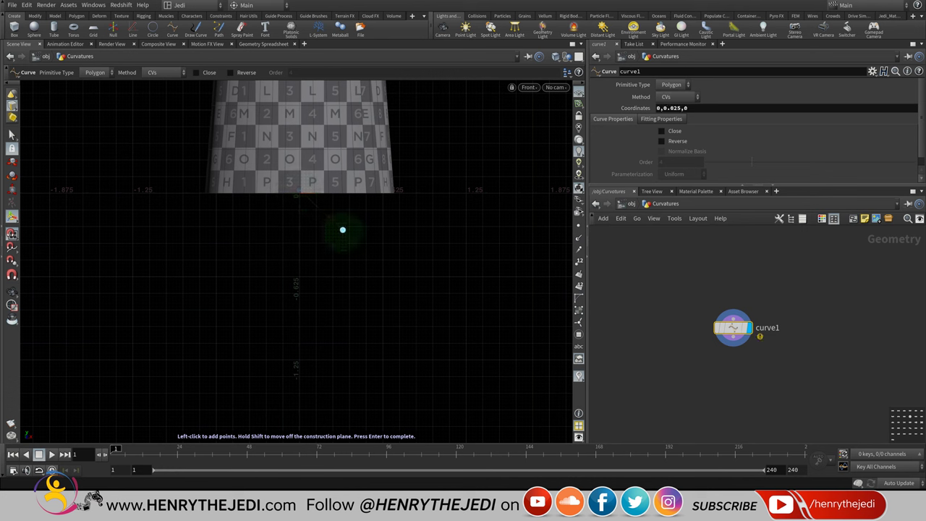
left_click(342, 229)
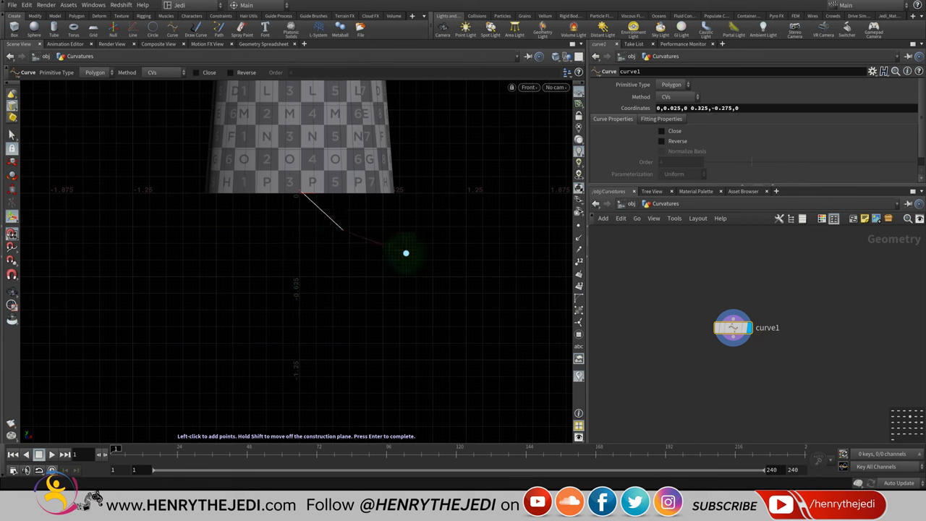
left_click(406, 253)
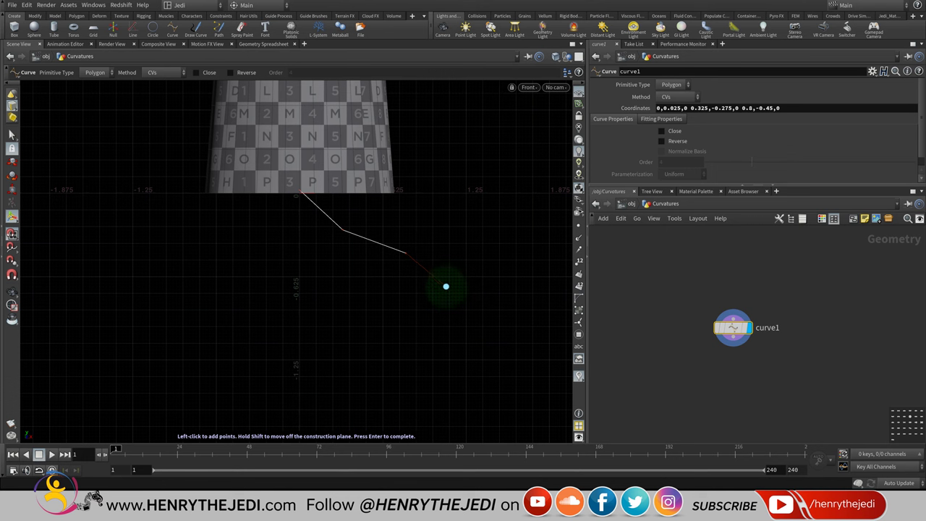
left_click(442, 282)
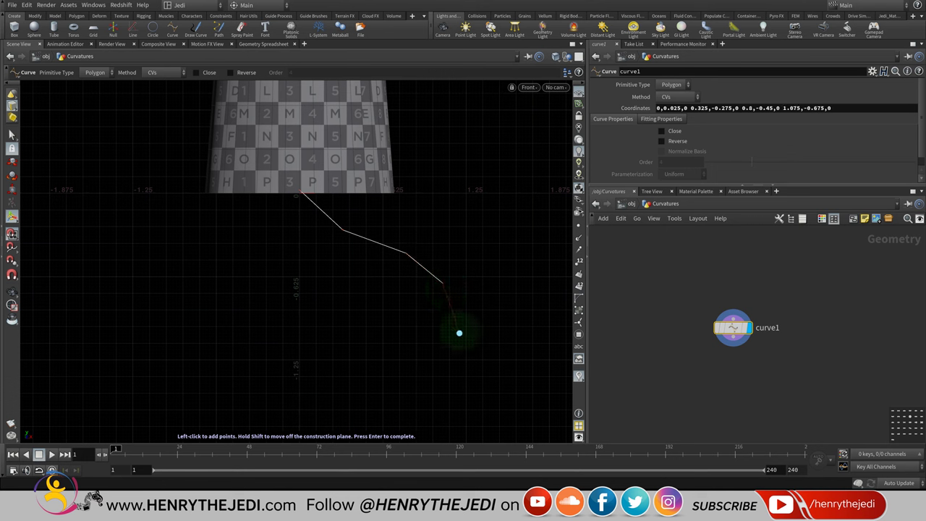
left_click(458, 333)
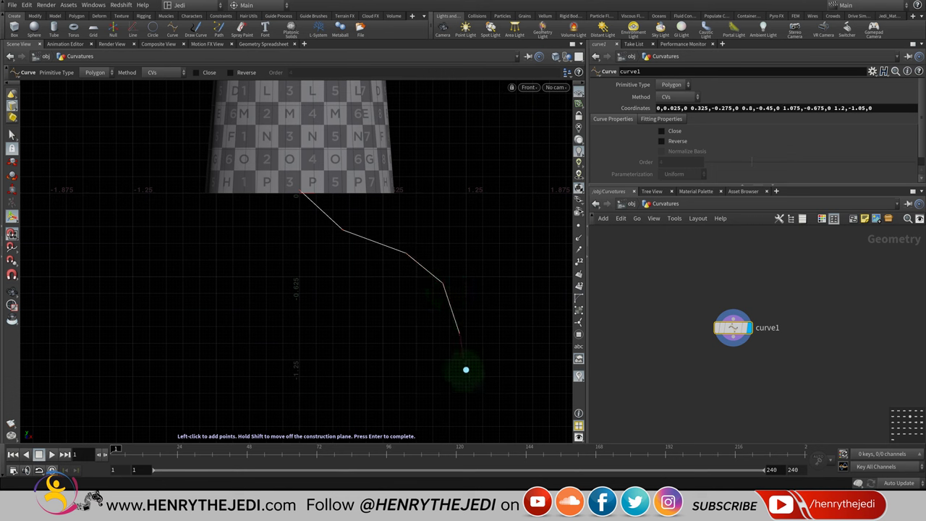
left_click(466, 370)
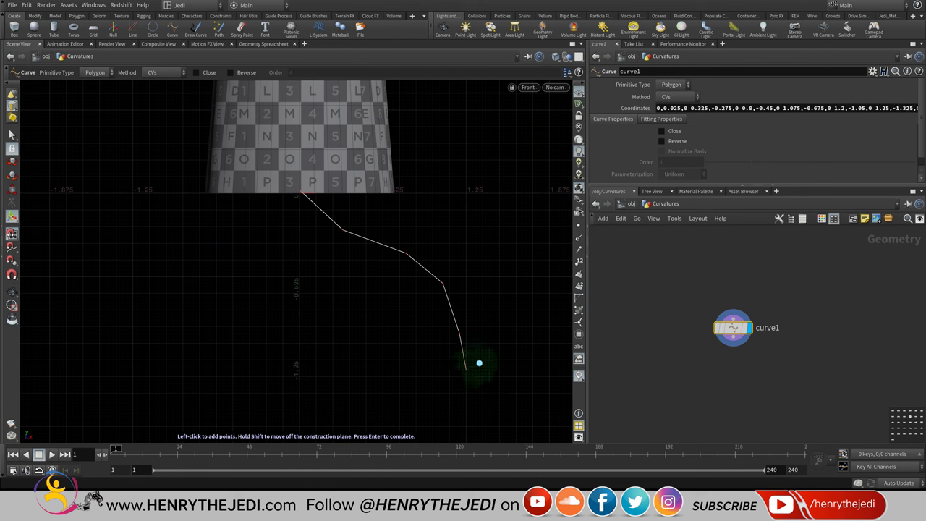
key("Return")
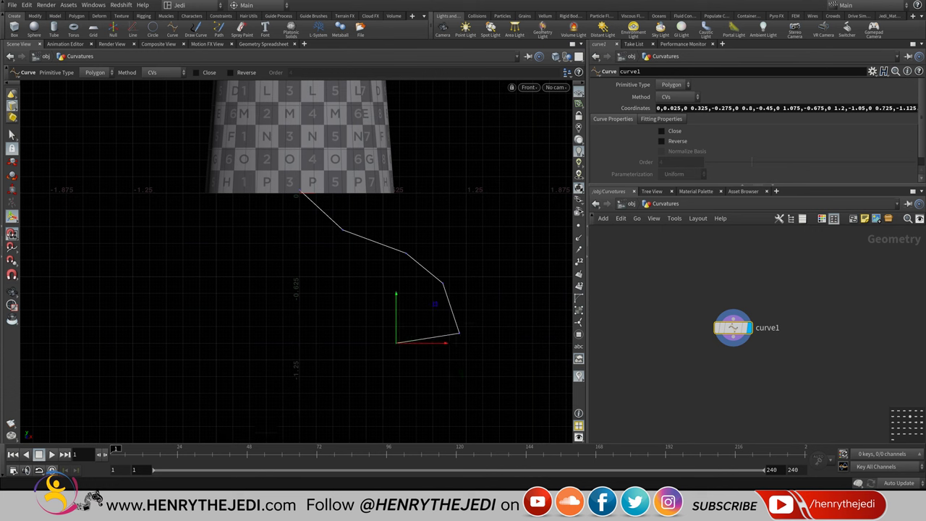
key("ctrl+z")
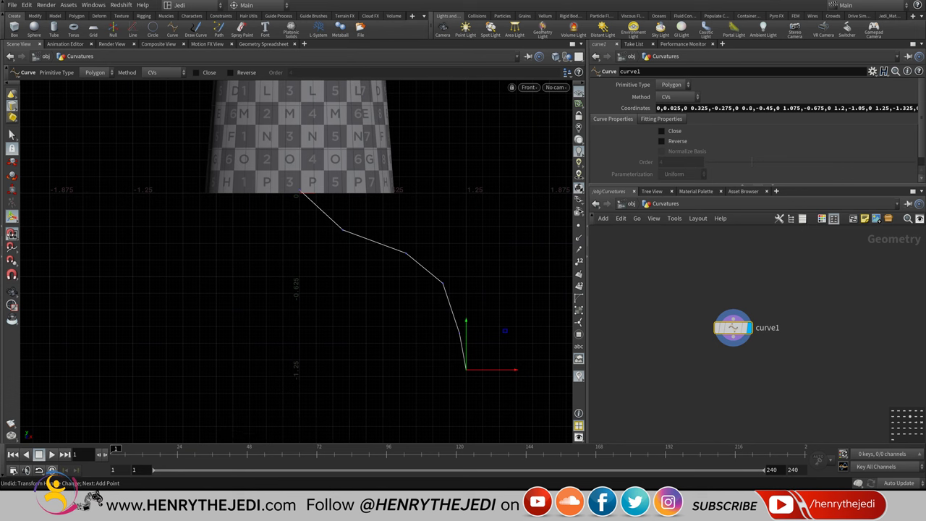
- At the object level, rename the Curvatures object to Curvature_Top
key("u")
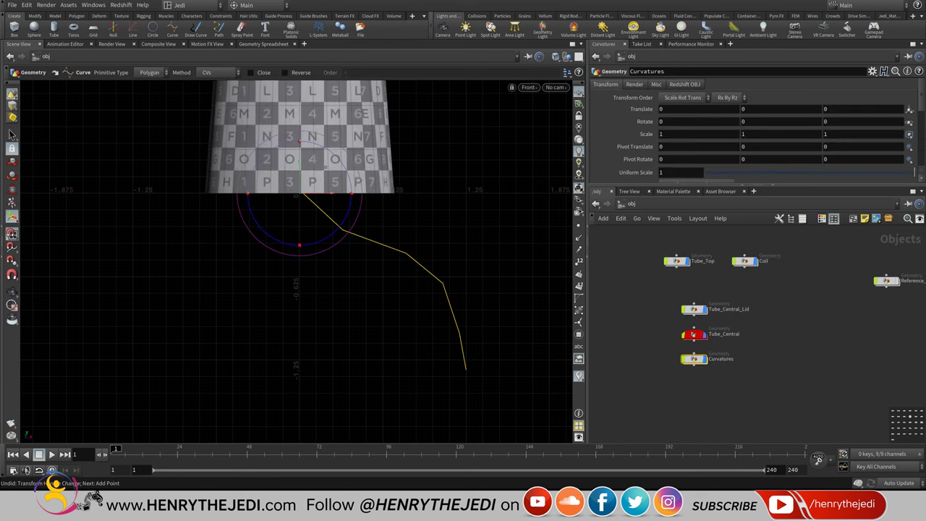
scroll(724, 361, "up", 3)
key("F2")
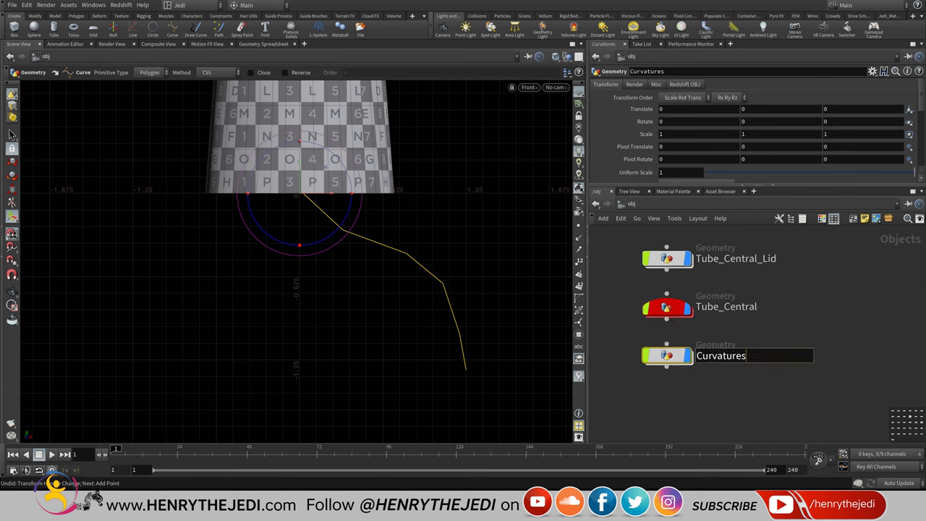
key("BackSpace")
type("_Top")
key("Return")
- Alt-drag Curvature_Top into a duplicate below it and rename the copy Curvature_Bottom
middle_click_drag(667, 365, 682, 322)
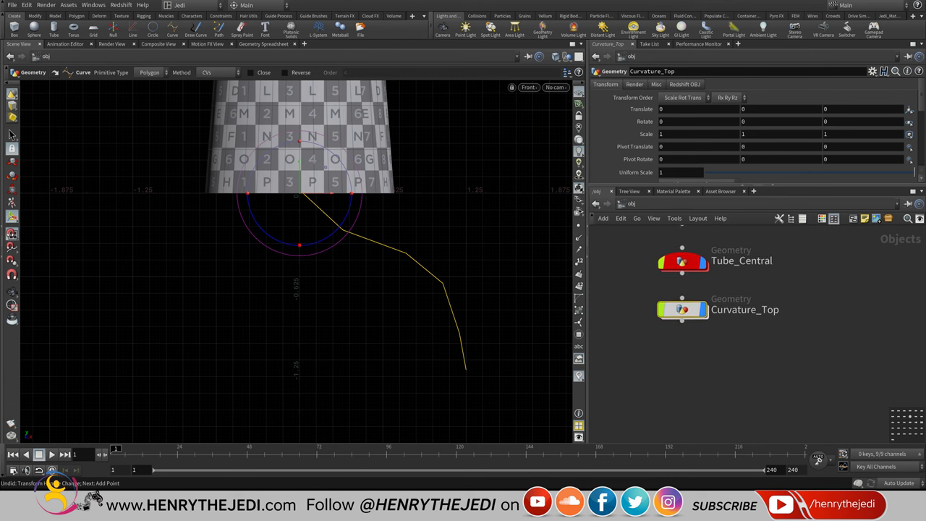
left_click_drag(682, 311, 682, 361, "alt")
double_click(748, 361)
left_click_drag(762, 361, 786, 361)
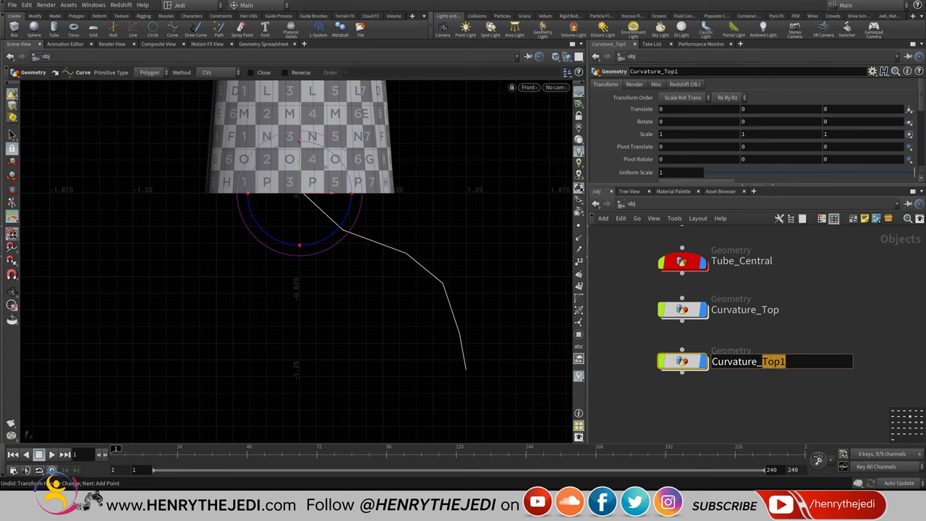
type("Bottom")
key("Return")
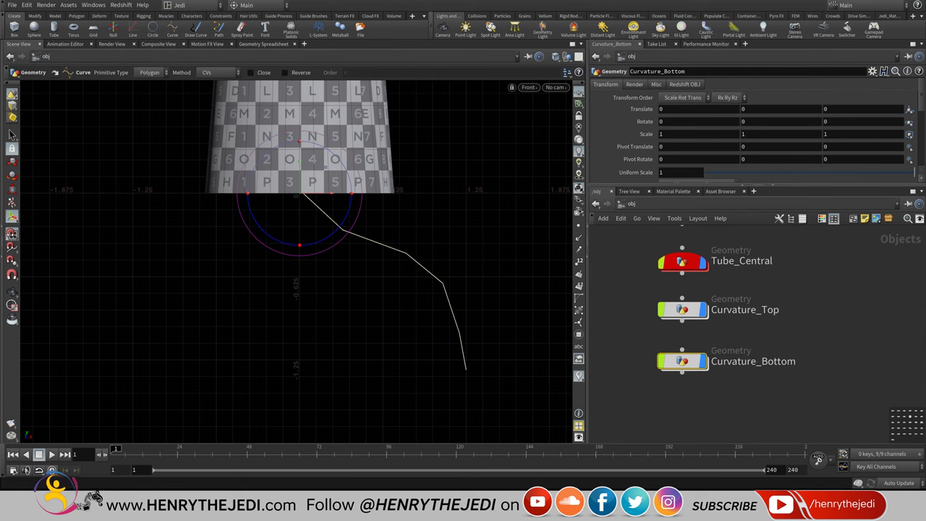
- Inside Curvature_Bottom, delete the copied curve and discard an empty curve node
double_click(662, 361)
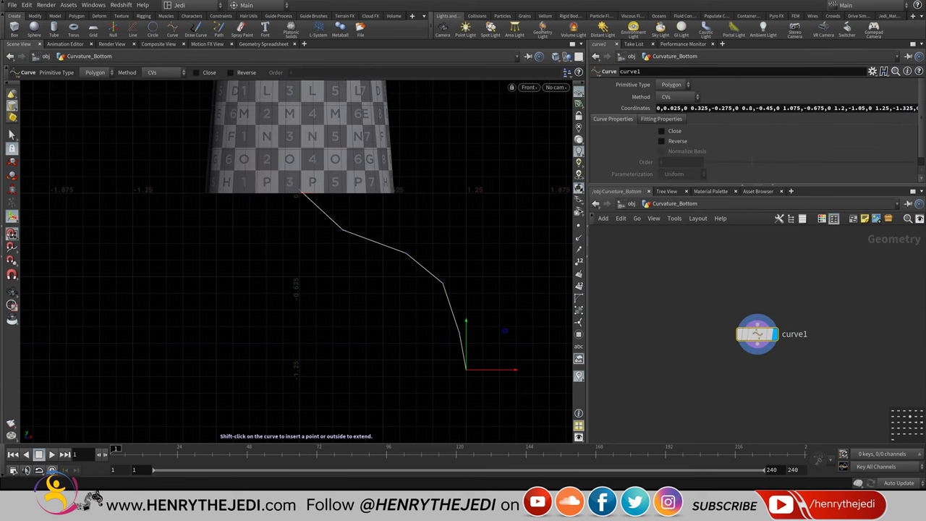
key("Delete")
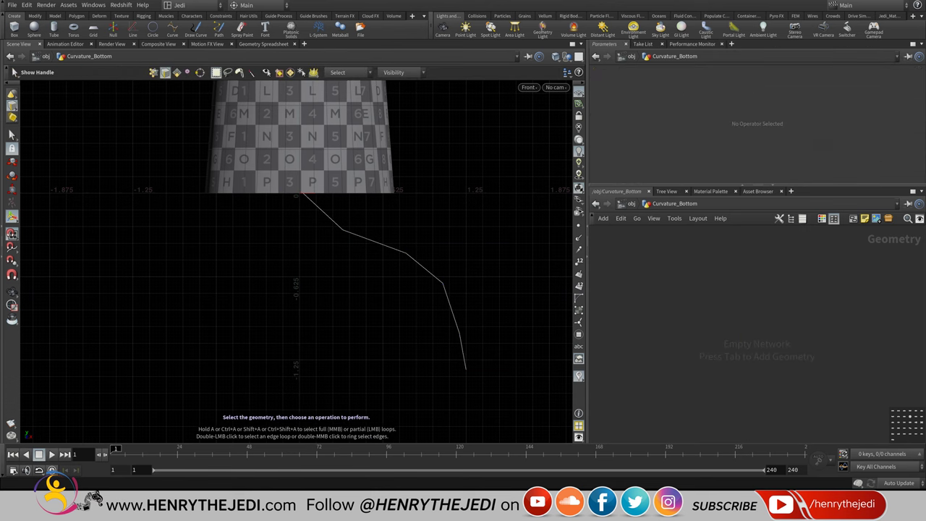
key("Tab")
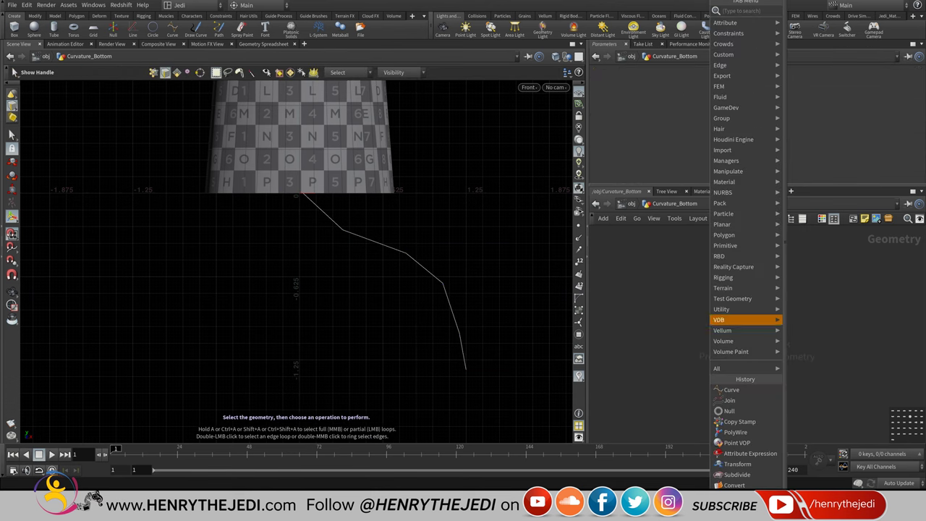
key("Right")
key("Down")
key("Down")
key("Down")
key("Down")
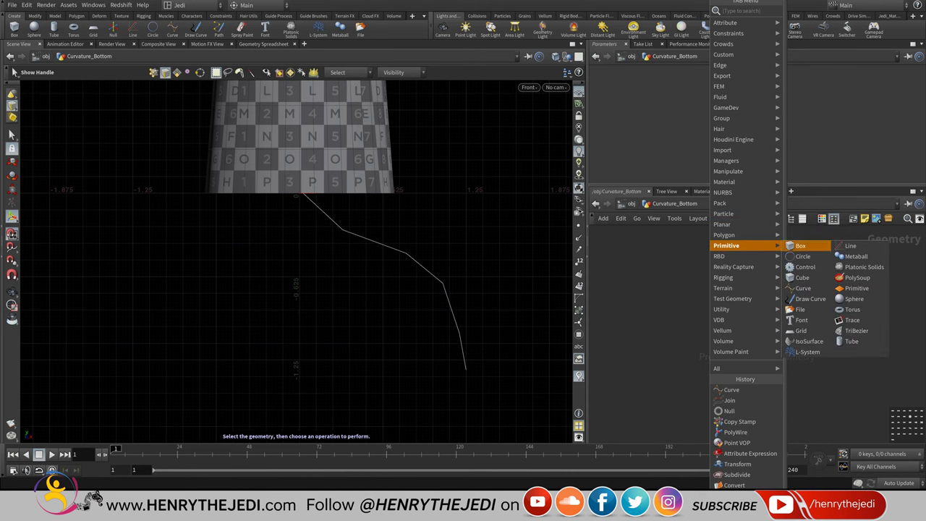
key("Down")
key("Down")
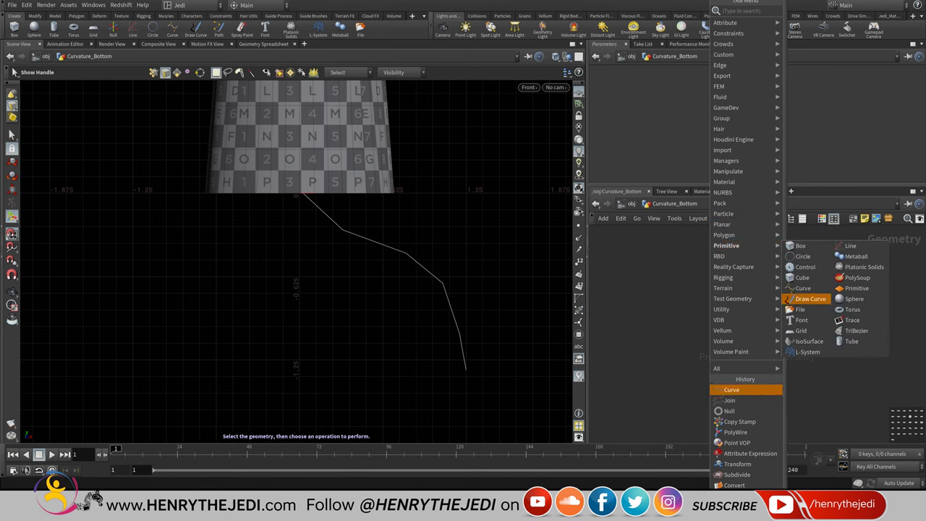
key("Return")
left_click(740, 314)
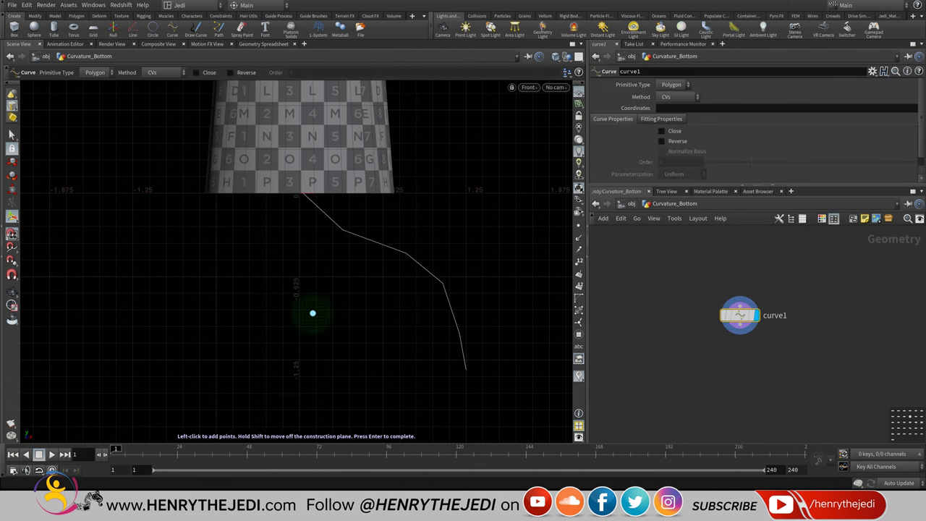
key("Return")
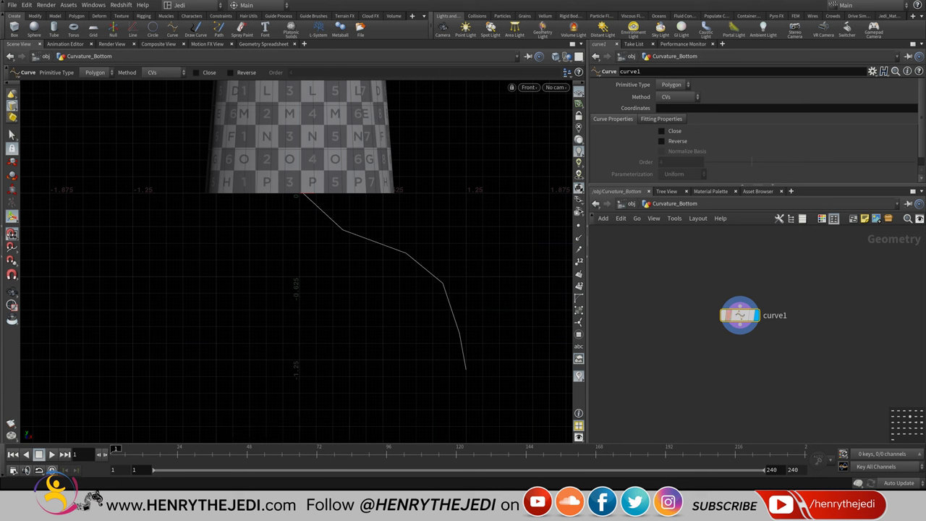
key("Delete")
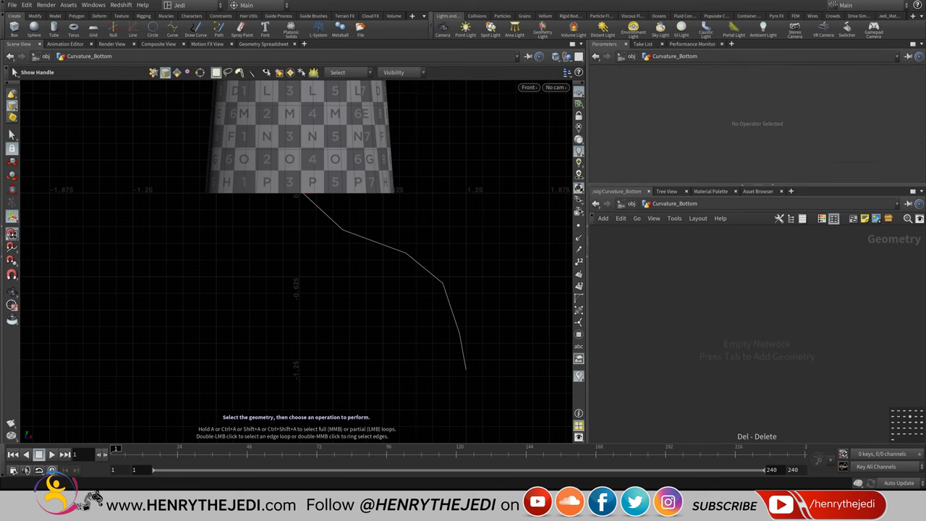
- Draw a new curve1 from the tube's bottom edge bending upward to 1.25,0.625,0
key("Tab")
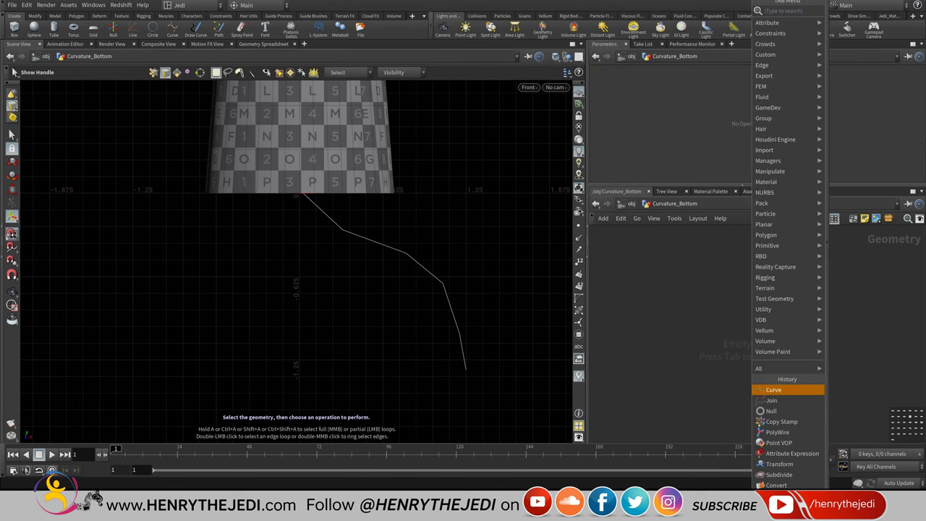
key("Return")
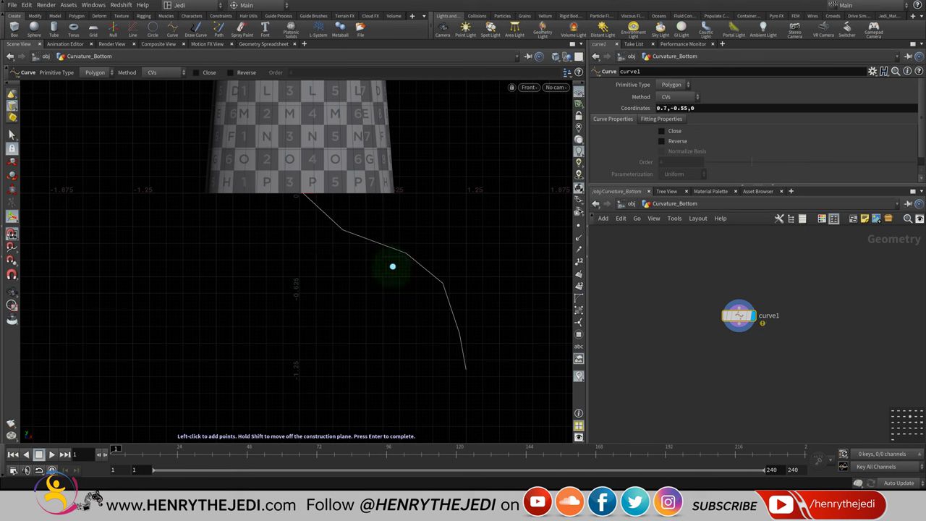
left_click(395, 266)
key("ctrl+z")
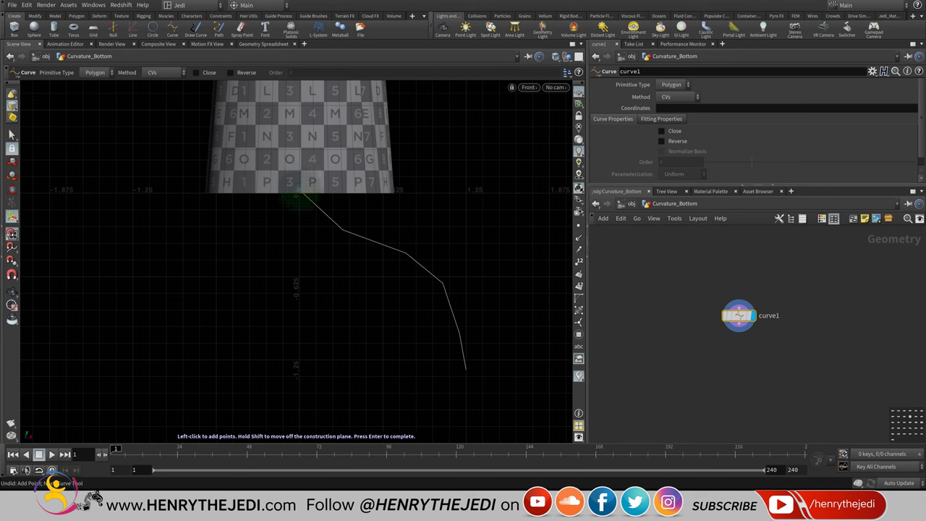
left_click(300, 193)
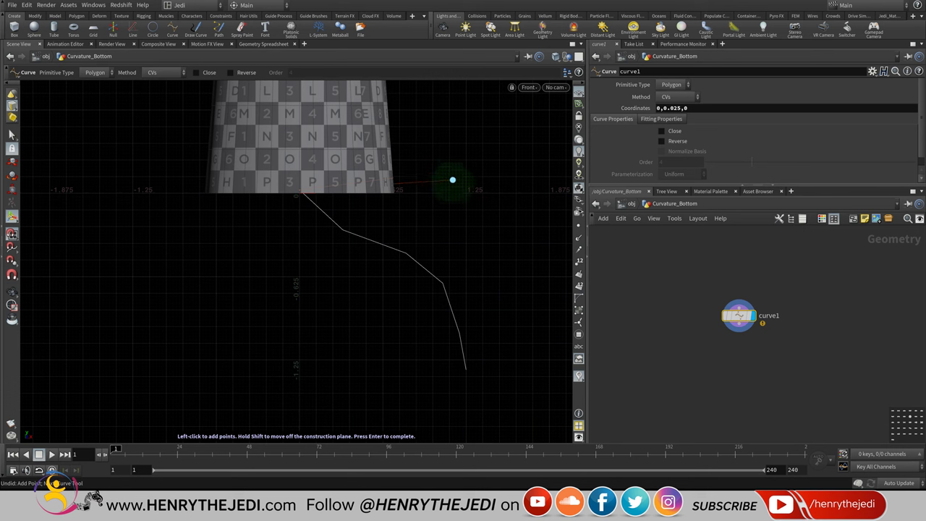
left_click(398, 187)
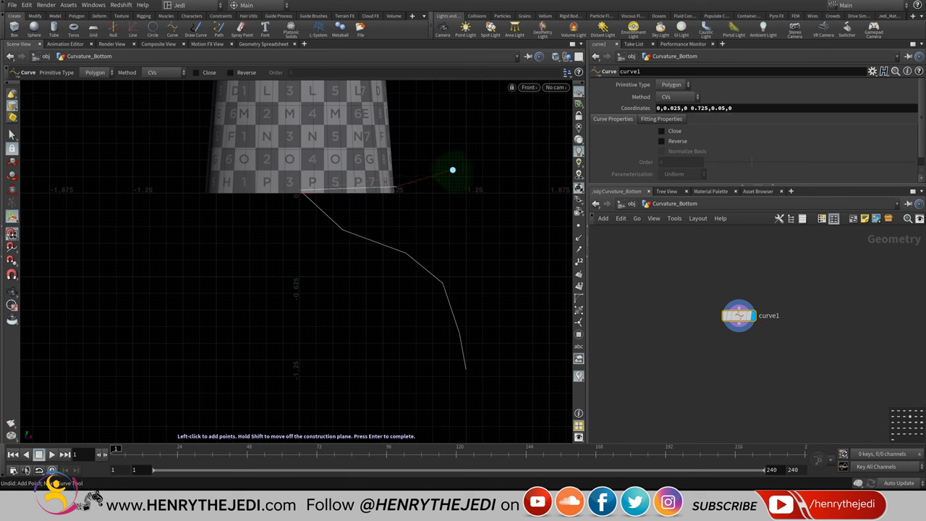
left_click(443, 174)
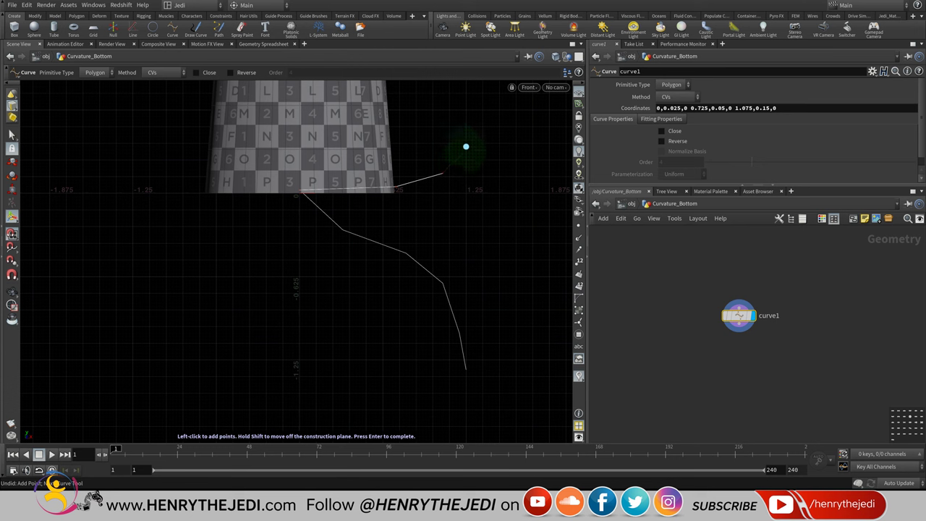
left_click(460, 158)
left_click(466, 142)
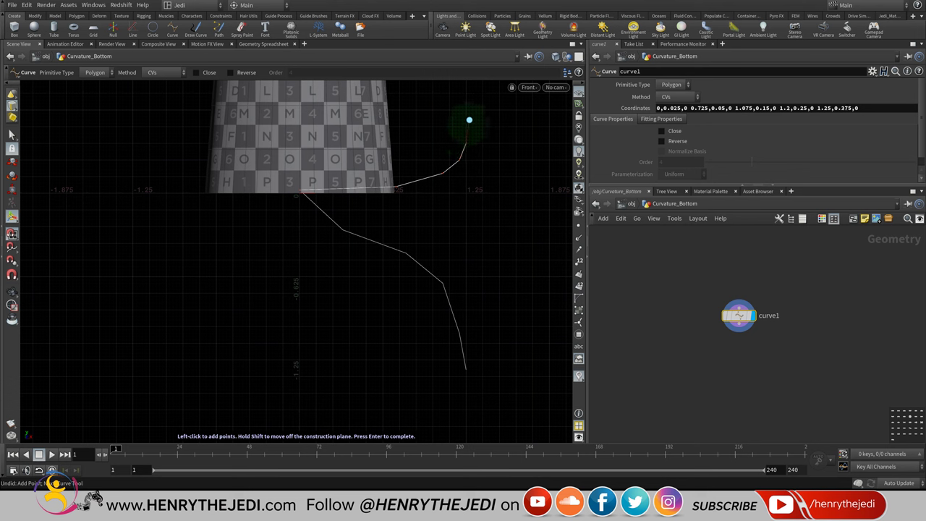
left_click(466, 111)
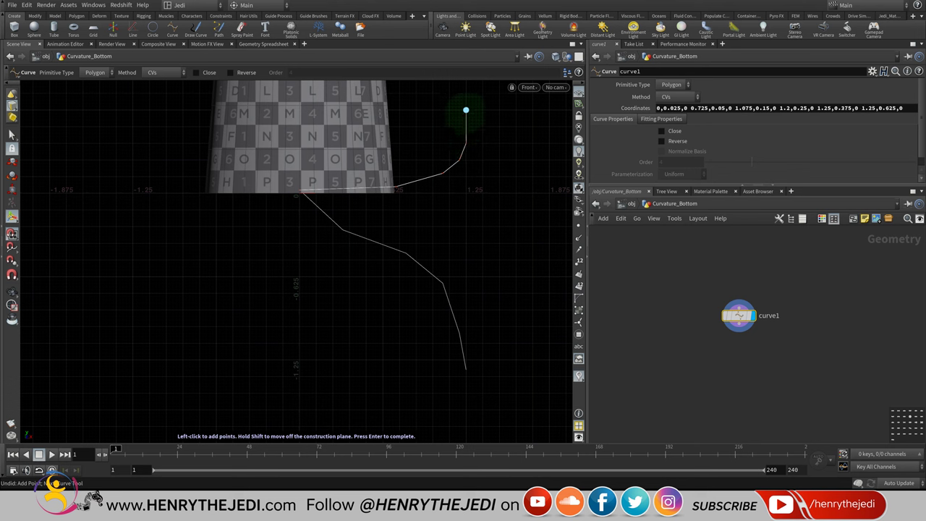
key("Return")
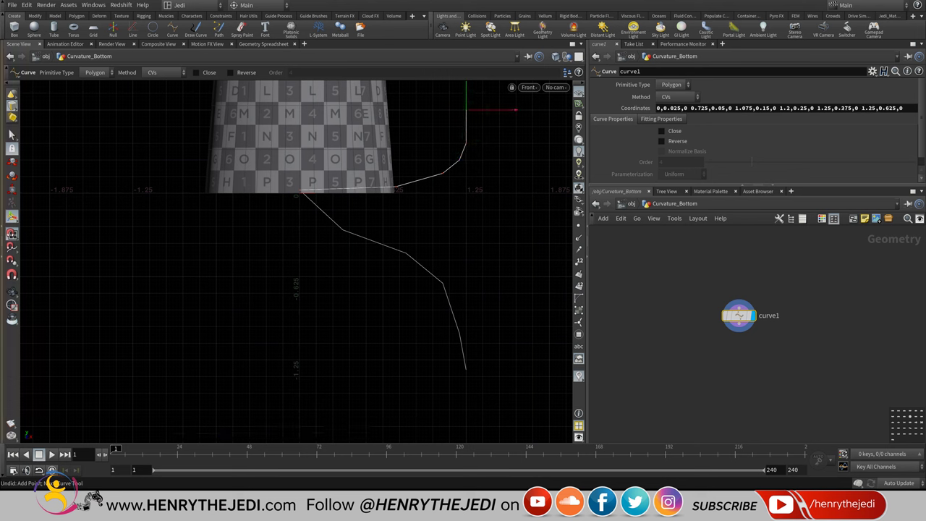
- Switch the viewport to wireframe and frame the curve's start at the tube's lower edge
left_click(12, 291)
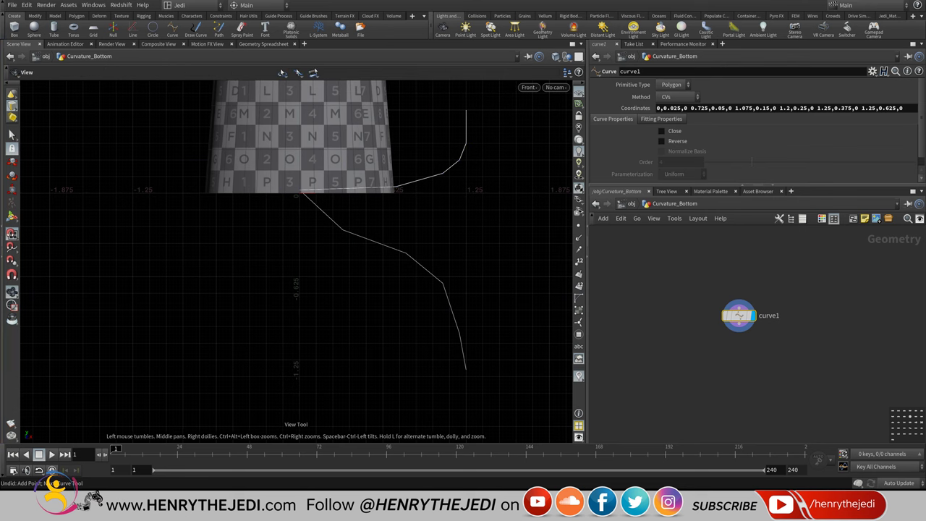
scroll(311, 134, "up", 10)
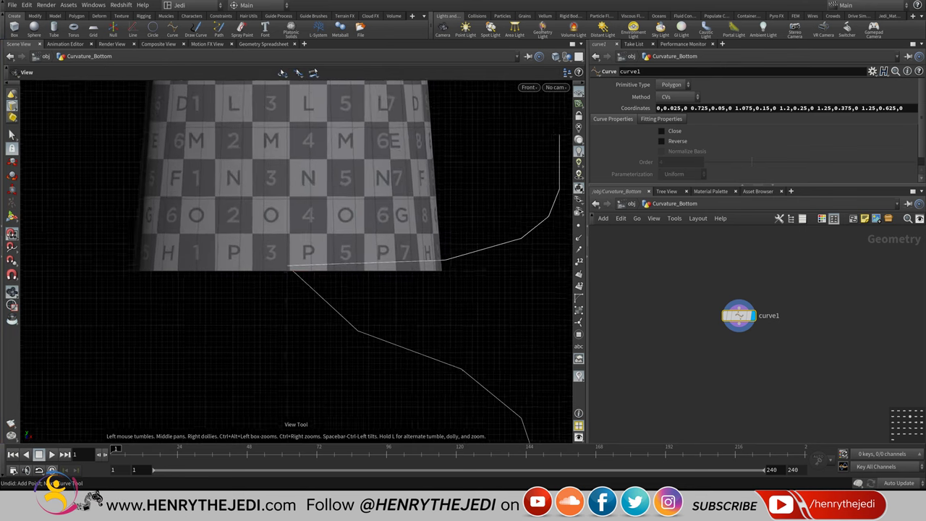
scroll(346, 228, "up", 6)
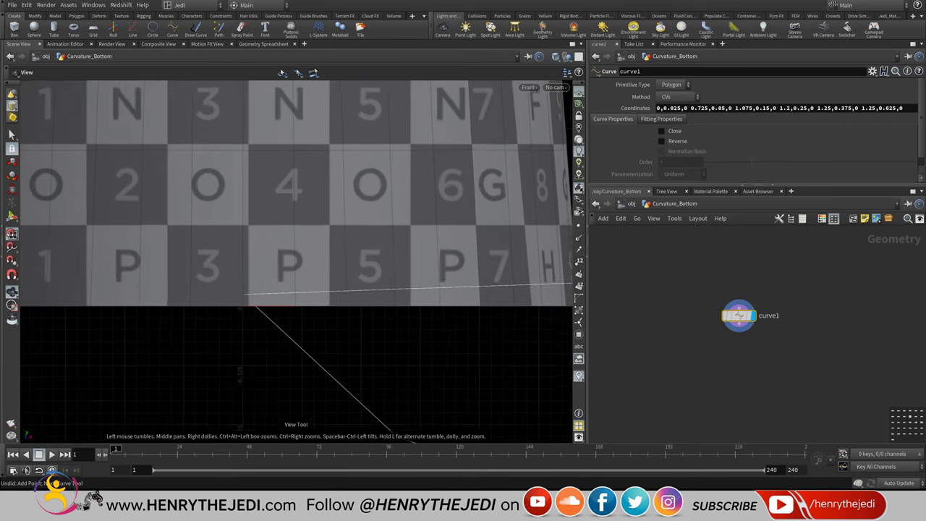
key("w")
scroll(80, 183, "down", 4)
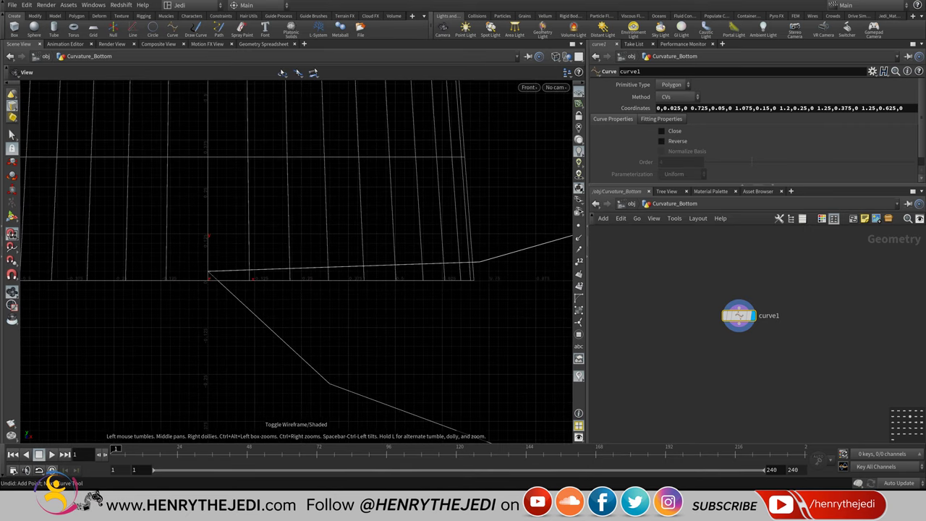
mouse_move(290, 290)
middle_mouse_down()
mouse_move(263, 238)
mouse_move(253, 246)
mouse_move(293, 272)
middle_mouse_up()
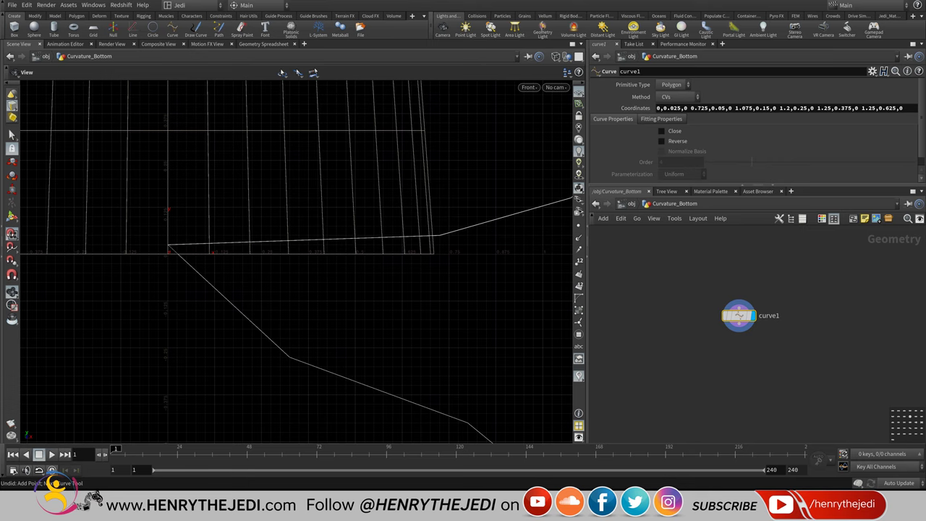
scroll(297, 262, "down", 3)
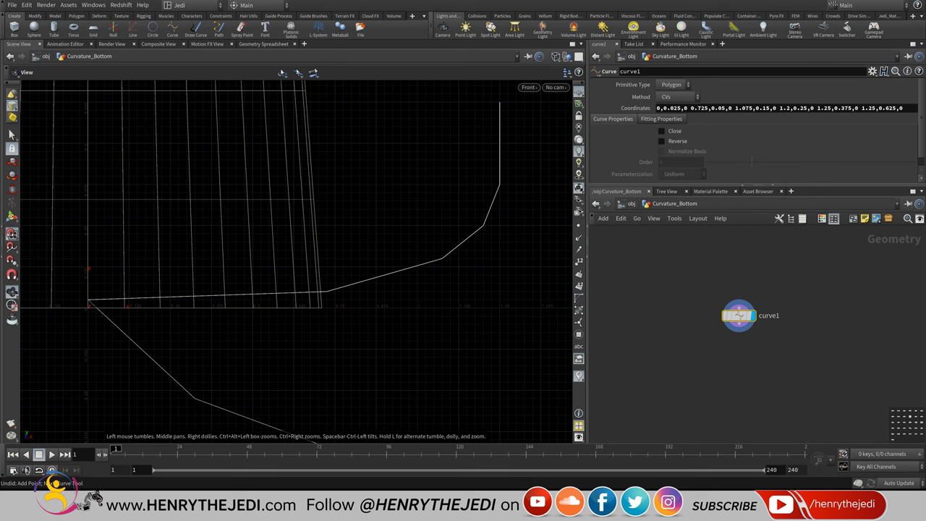
- Add an Edit node below curve1 in Curvature_Bottom
key("Tab")
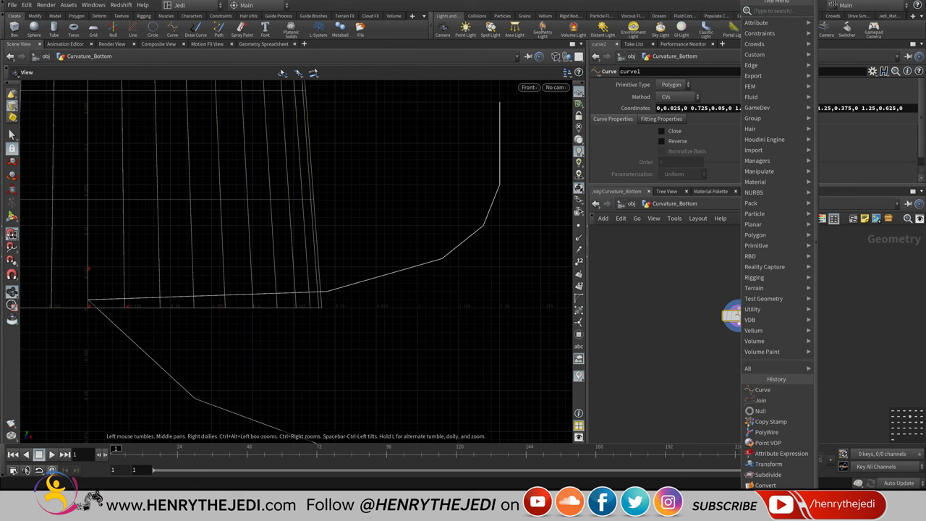
mouse_move(759, 171)
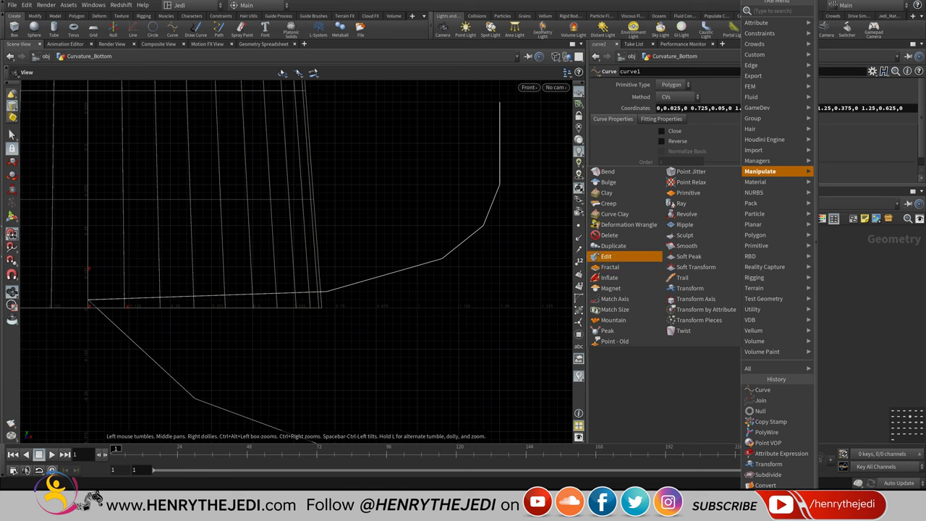
left_click(607, 256)
left_click(738, 344)
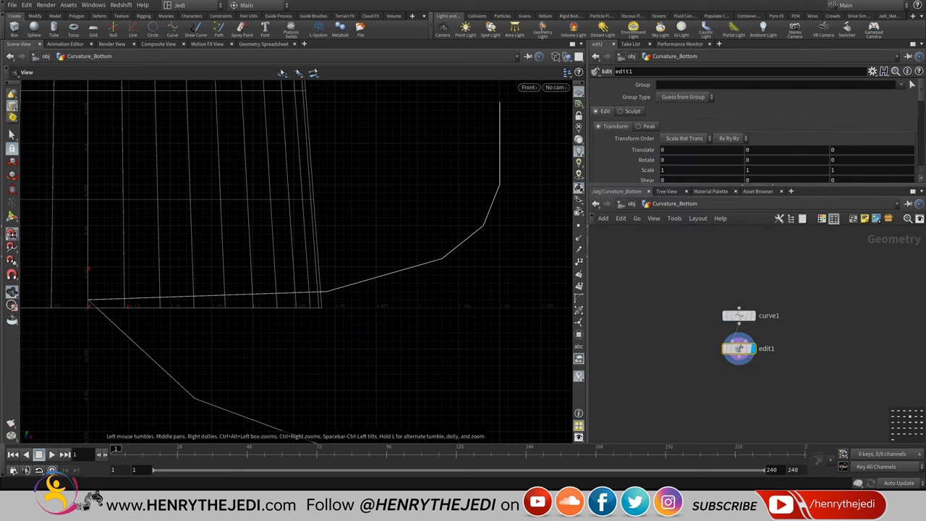
- Select the curve's first point and move it down 0.025 in Y, then return to /obj
left_click(12, 134)
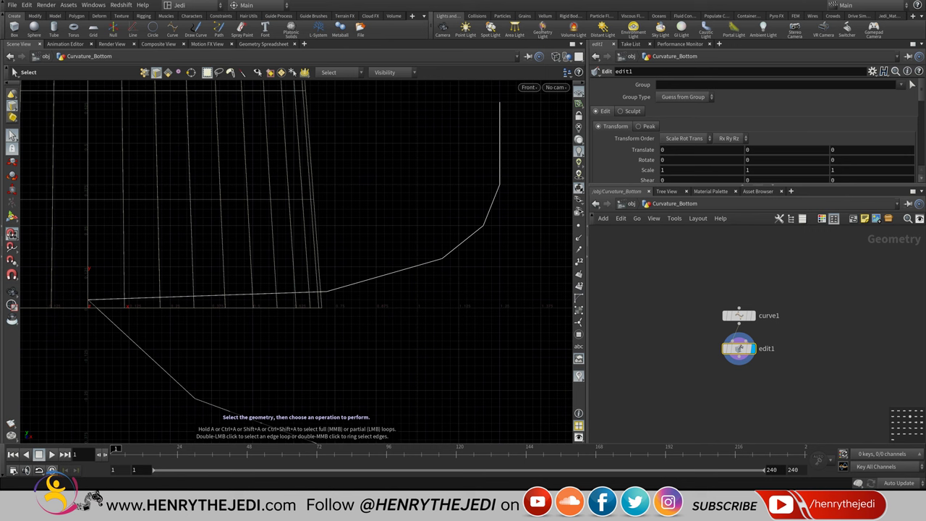
key("1")
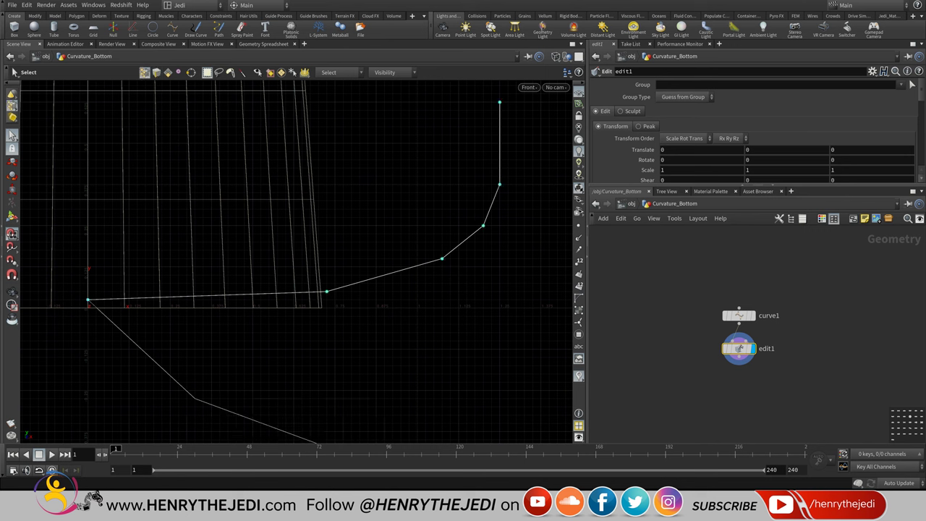
left_click(88, 299)
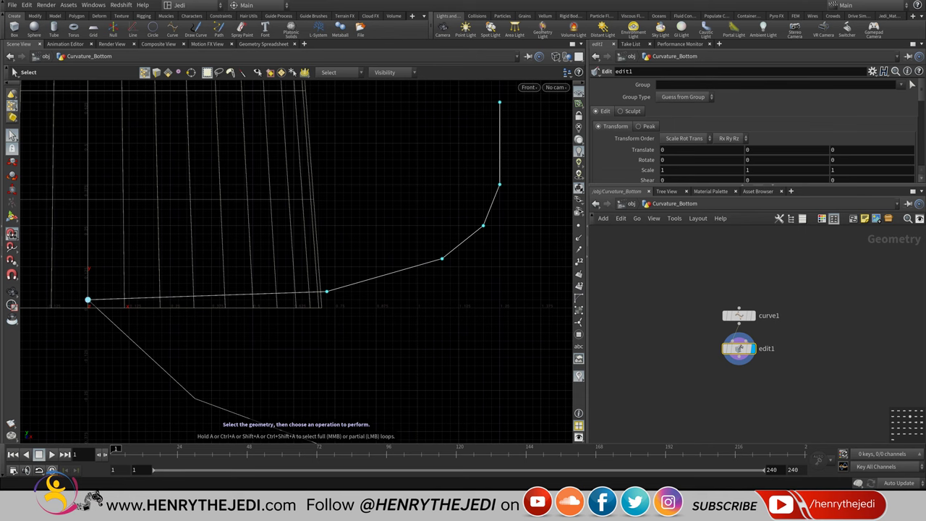
key("Escape")
scroll(88, 300, "up", 3)
scroll(183, 272, "up", 2)
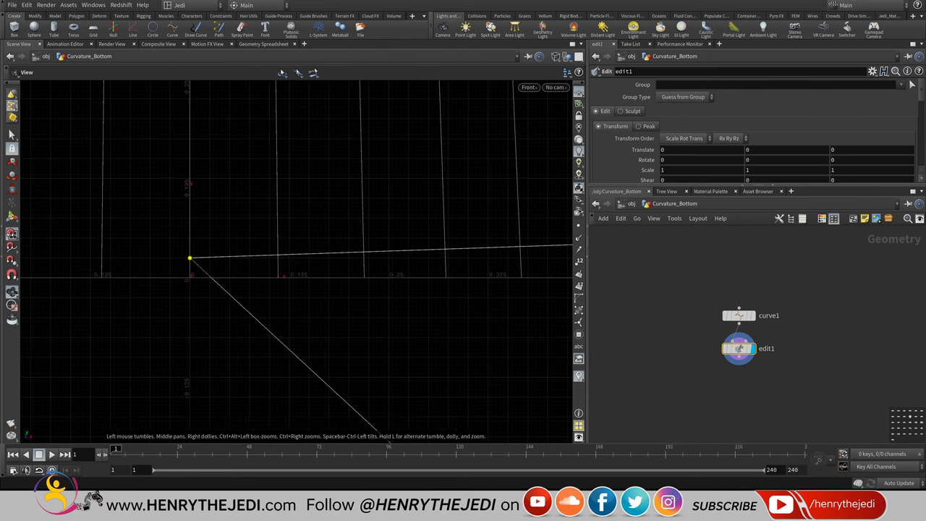
key("s")
key("t")
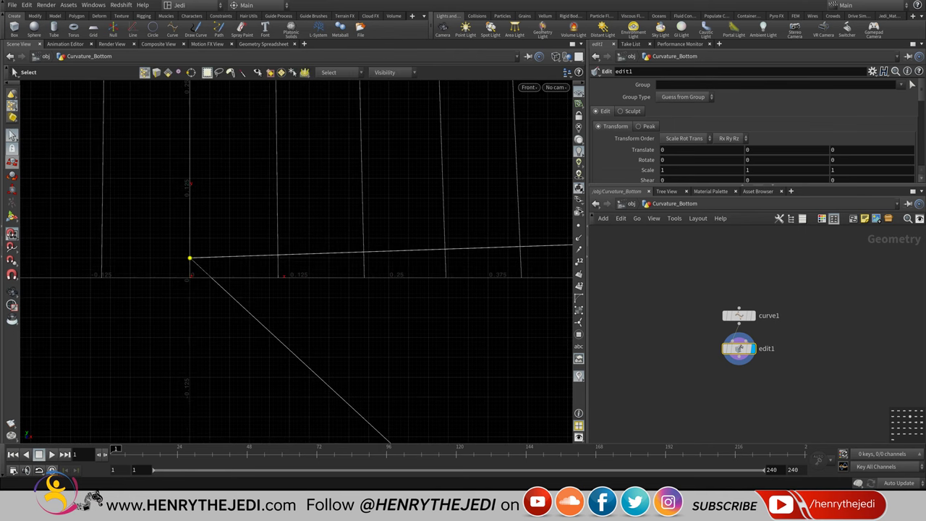
left_click_drag(189, 258, 189, 277)
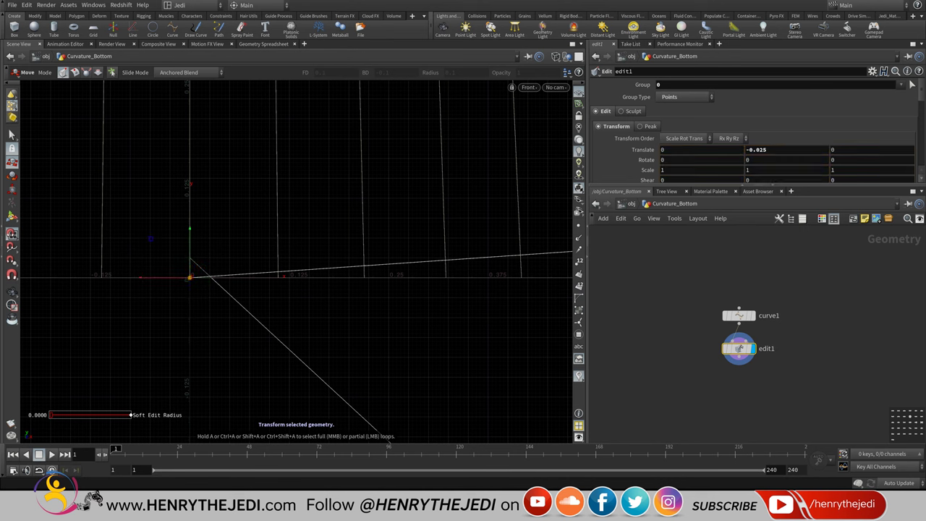
key("u")
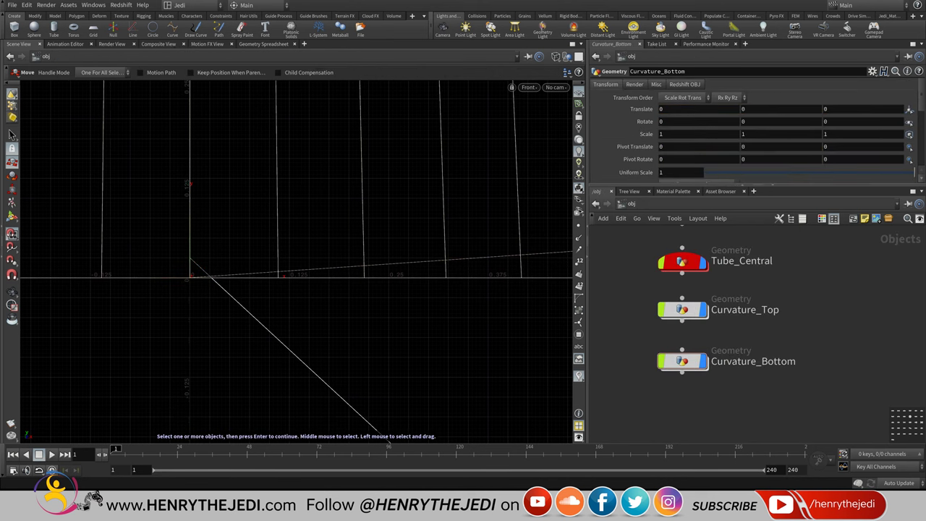
- Inside Curvature_Top, select curve1's first point and drag it down to Translate Y -0.025
double_click(682, 310)
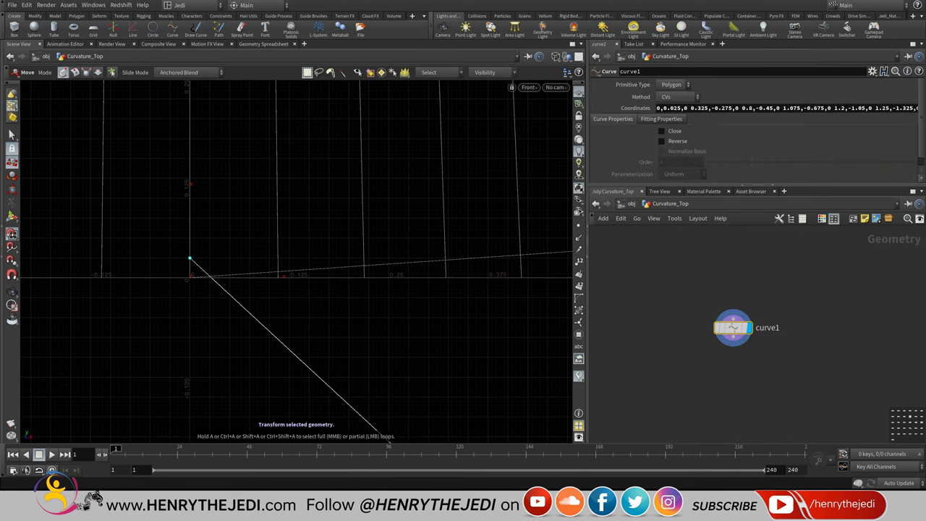
right_click(718, 330)
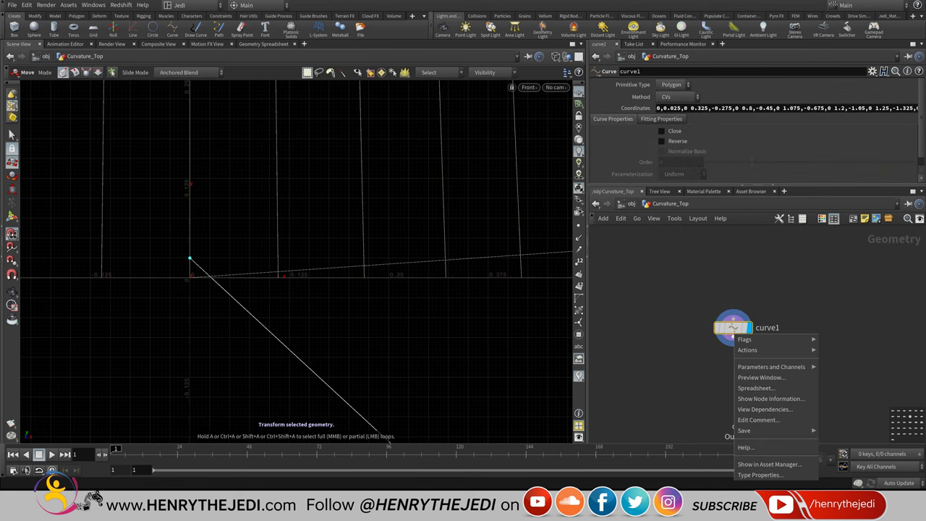
key("Escape")
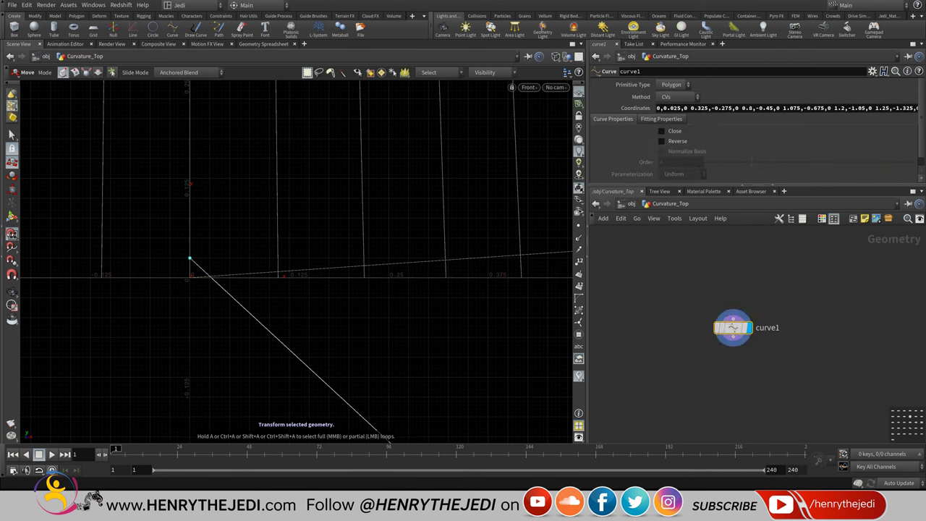
left_click(12, 135)
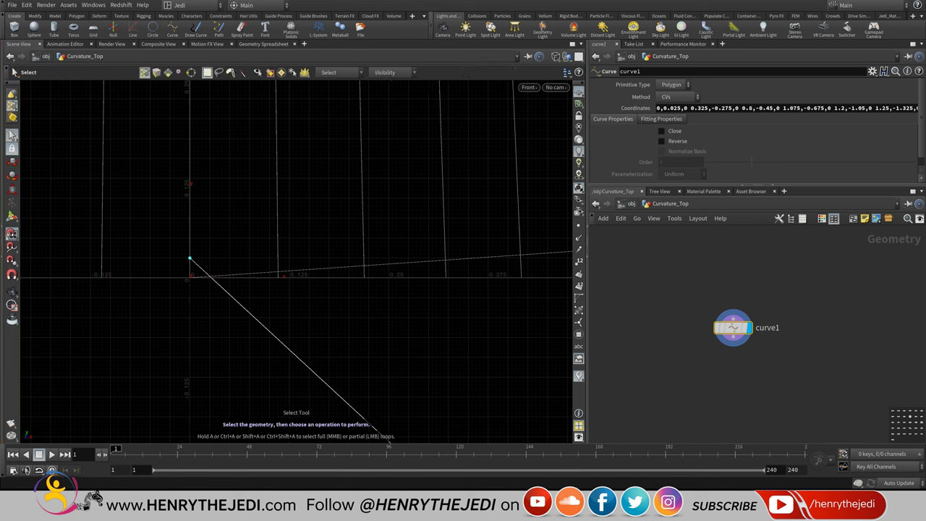
left_click(189, 258)
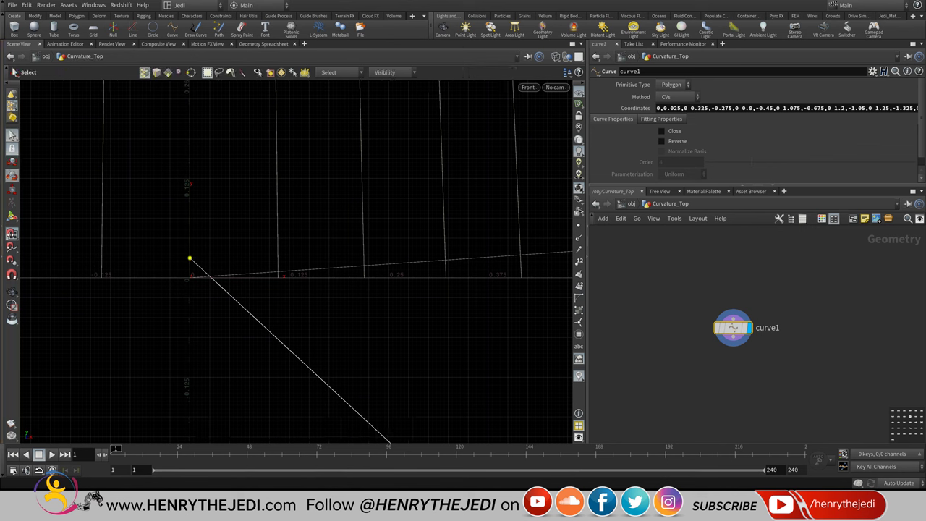
left_click(11, 149)
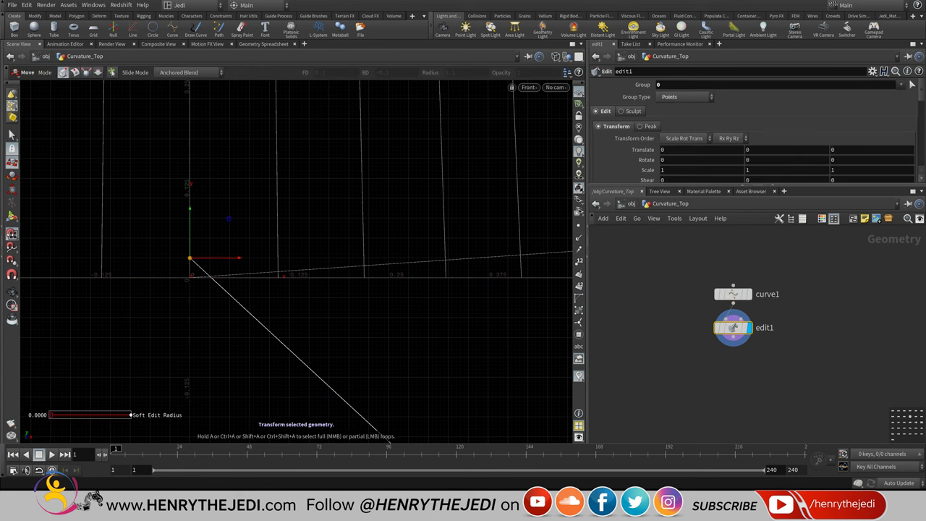
left_click_drag(190, 259, 190, 277)
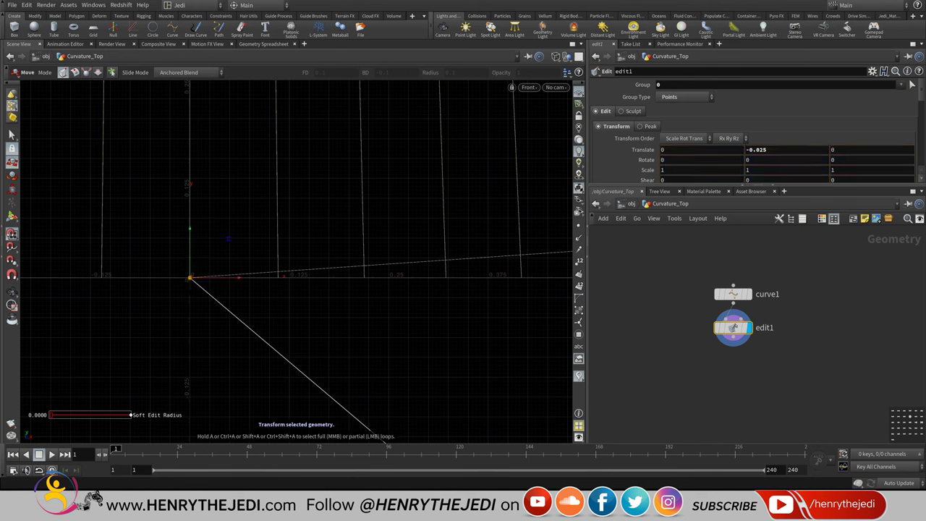
key("Escape")
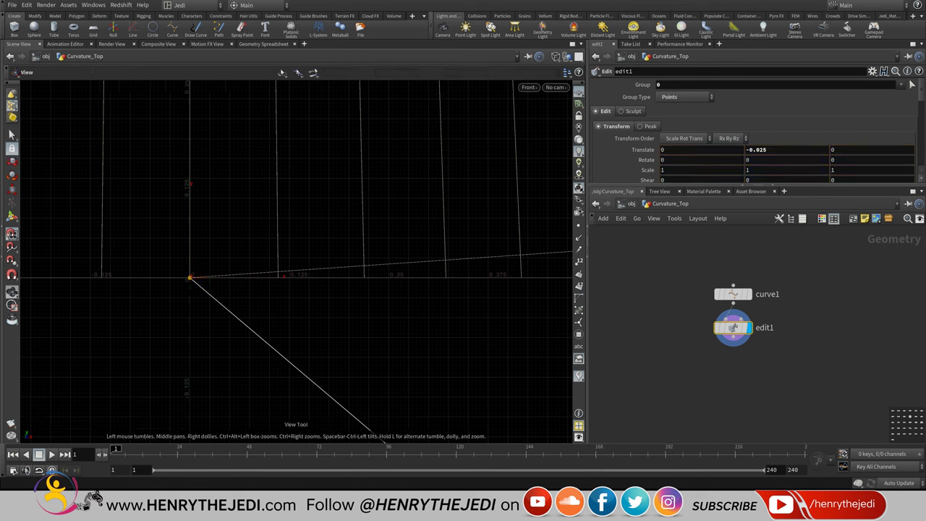
left_click(529, 87)
- Switch the viewport to perspective, orbit over the tube and curve, and save the scene
mouse_move(535, 108)
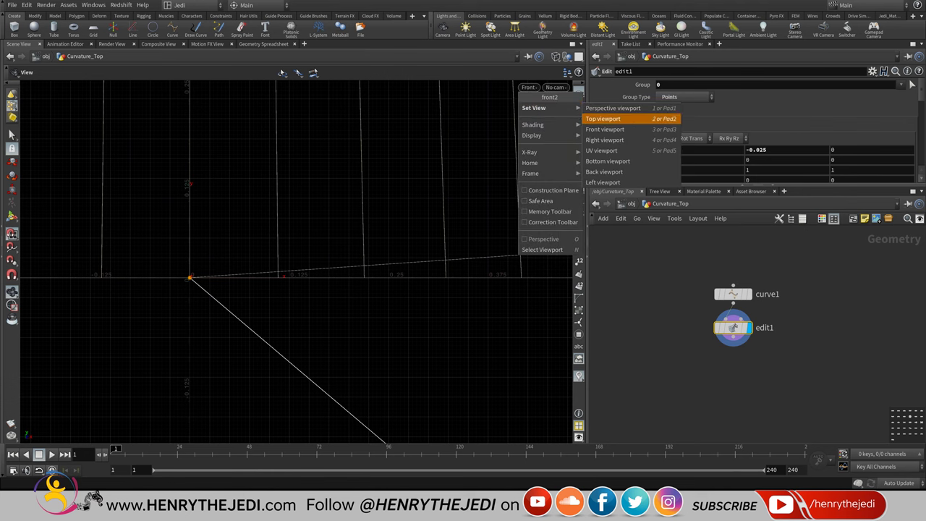
left_click(612, 107)
left_click_drag(290, 217, 257, 282)
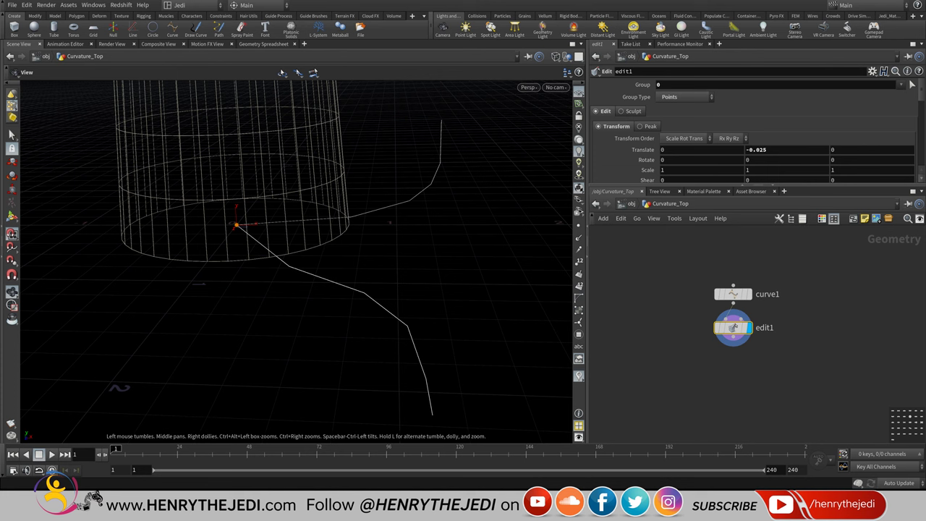
left_click(528, 87)
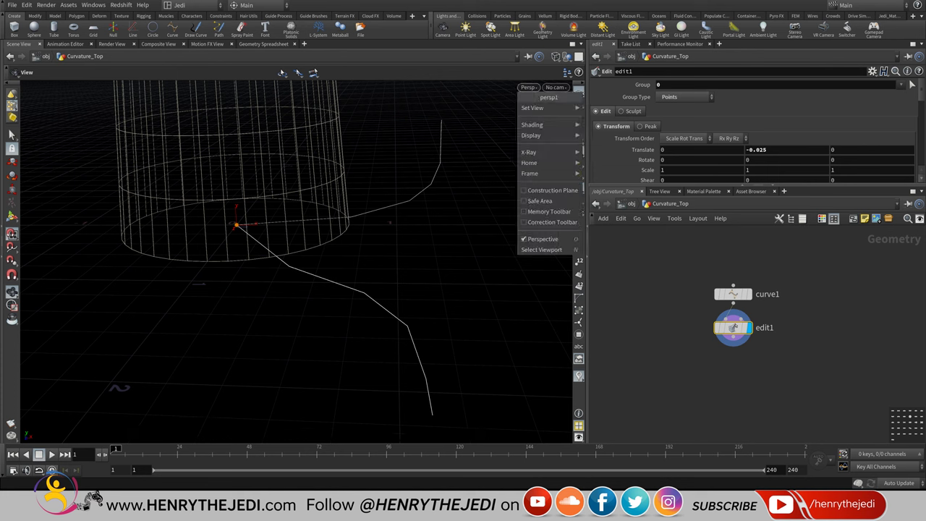
key("Escape")
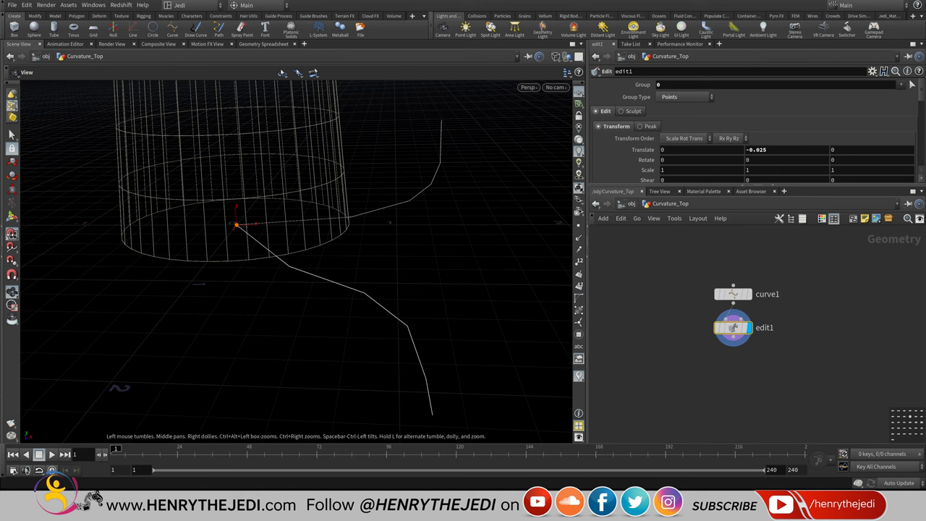
left_click_drag(290, 304, 316, 297)
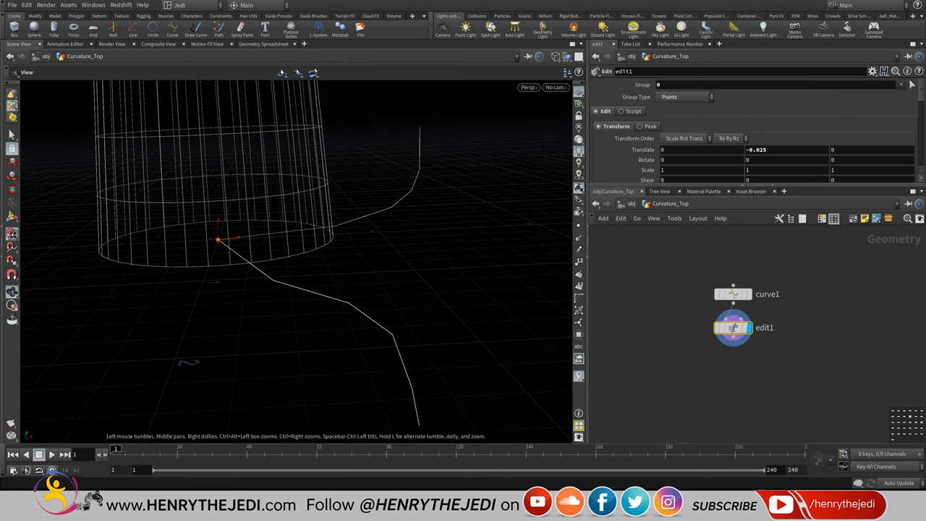
key("ctrl+s")
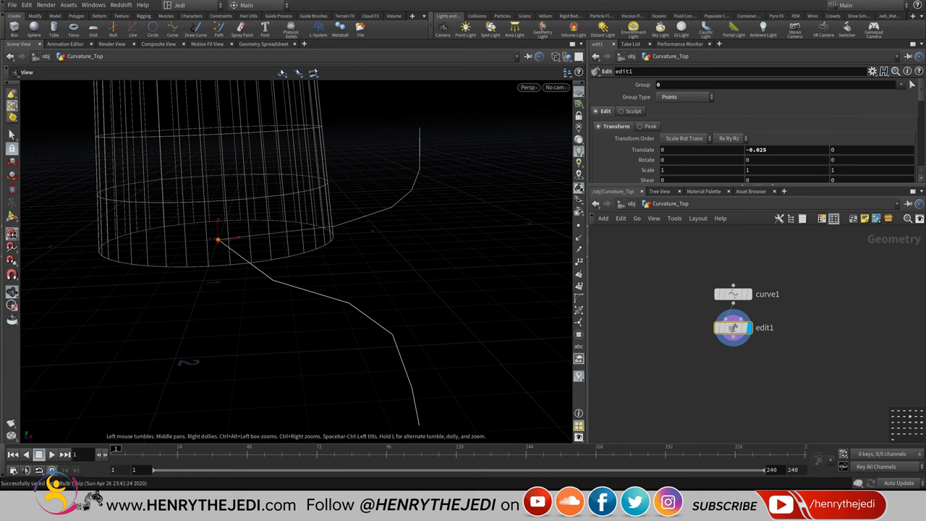
- Go back inside Curvature_Top and bring up the node creation menu
key("u")
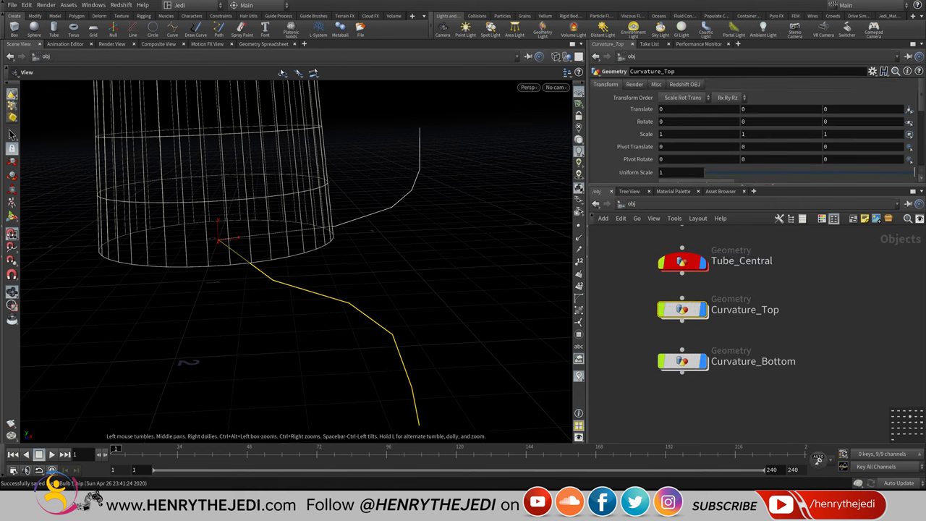
key("i")
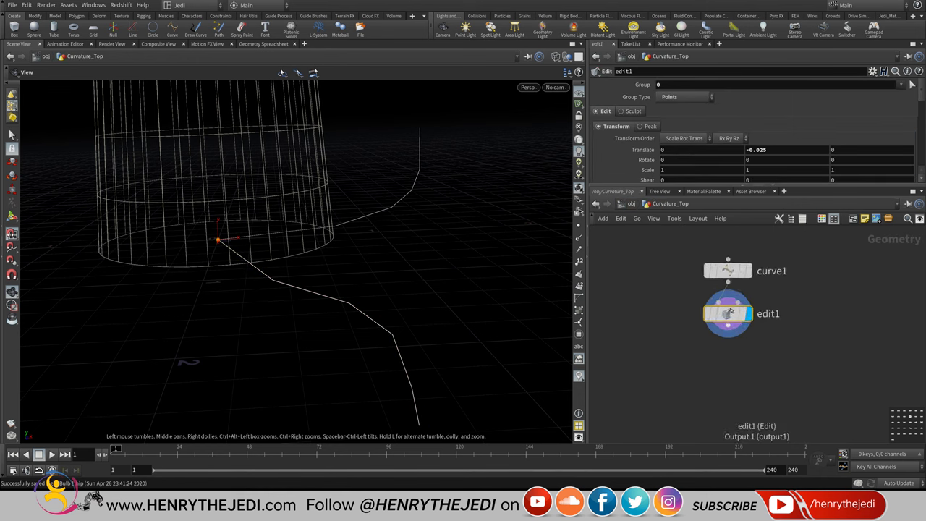
key("Tab")
- Set Curvature_Top's curve1 Primitive Type to NURBS
mouse_move(745, 235)
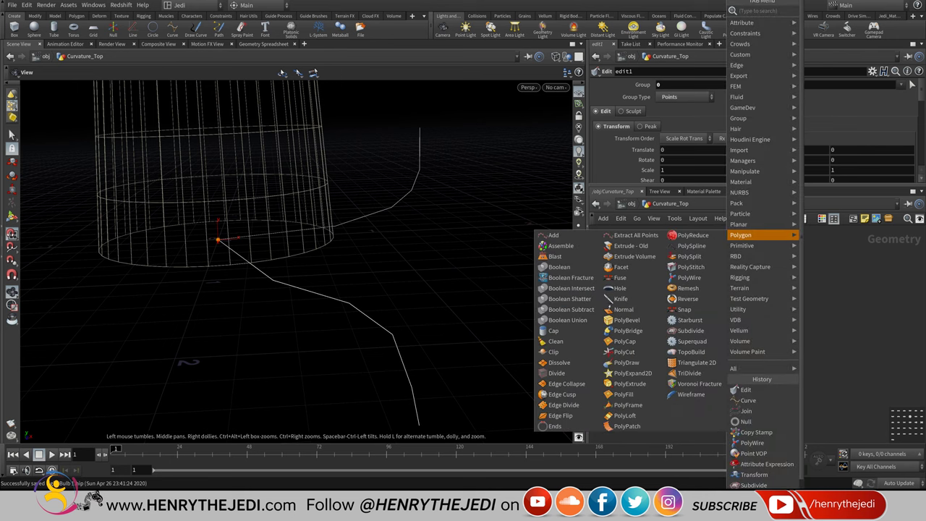
key("Escape")
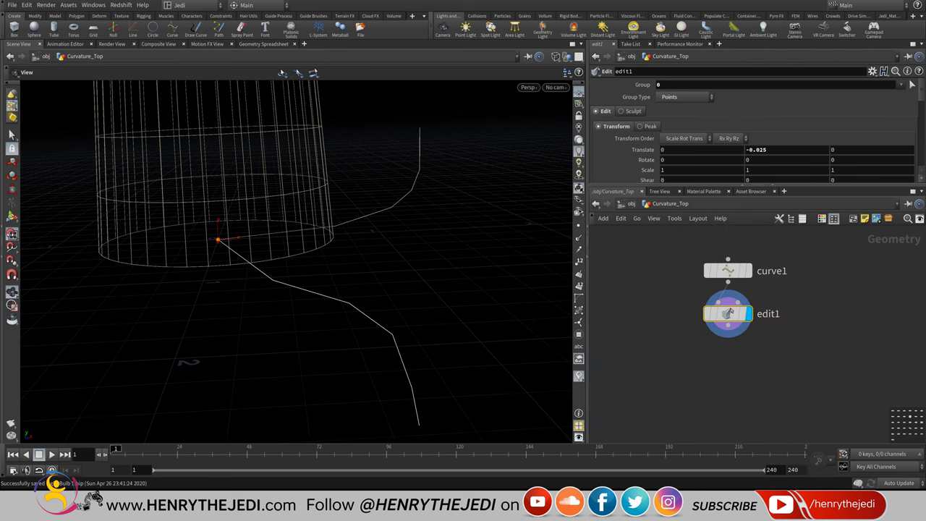
left_click(728, 271)
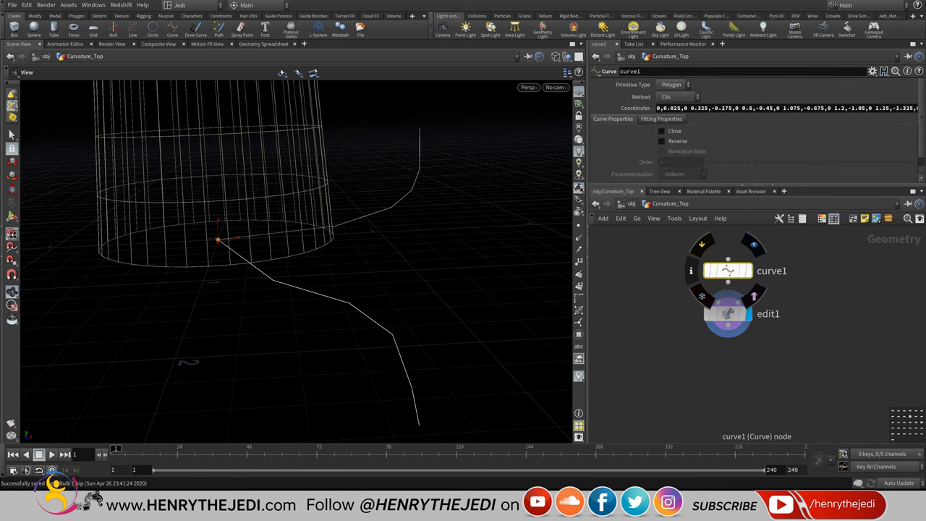
left_click(673, 85)
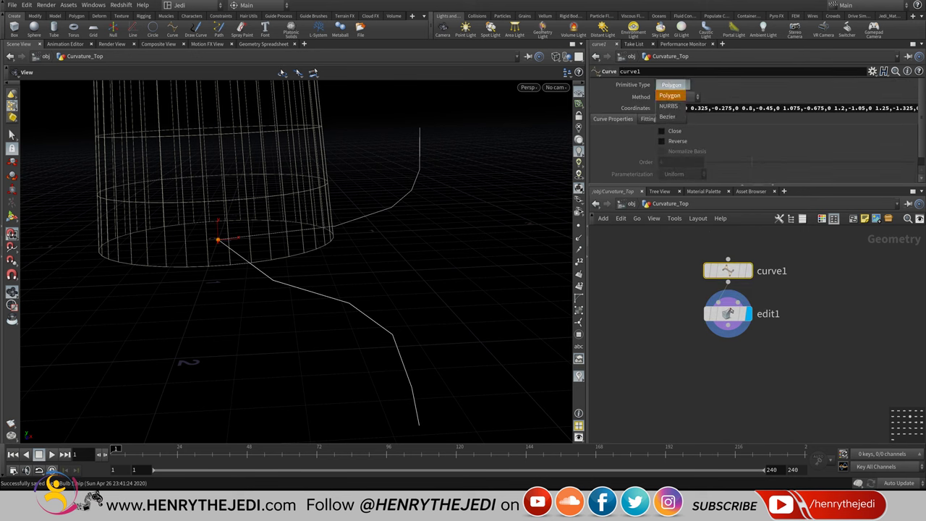
left_click(668, 106)
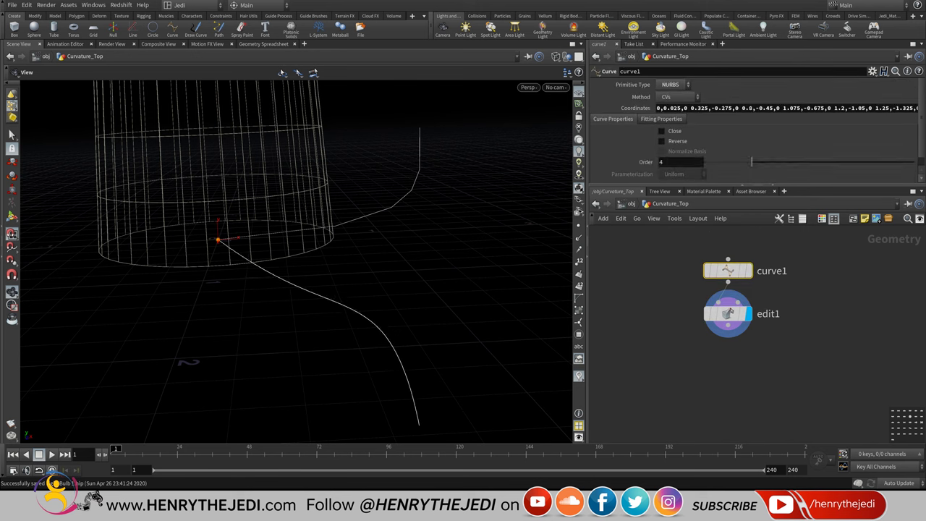
left_click_drag(289, 289, 319, 282, "alt")
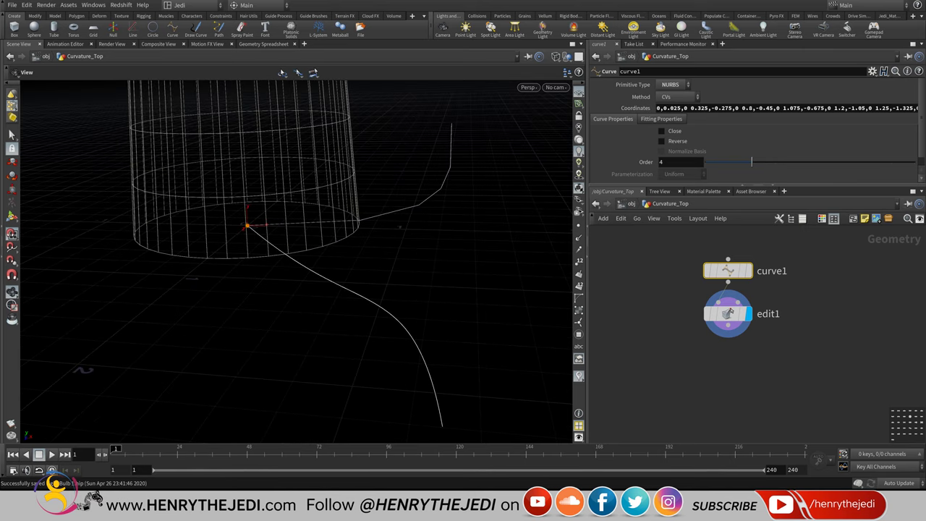
left_click(628, 203)
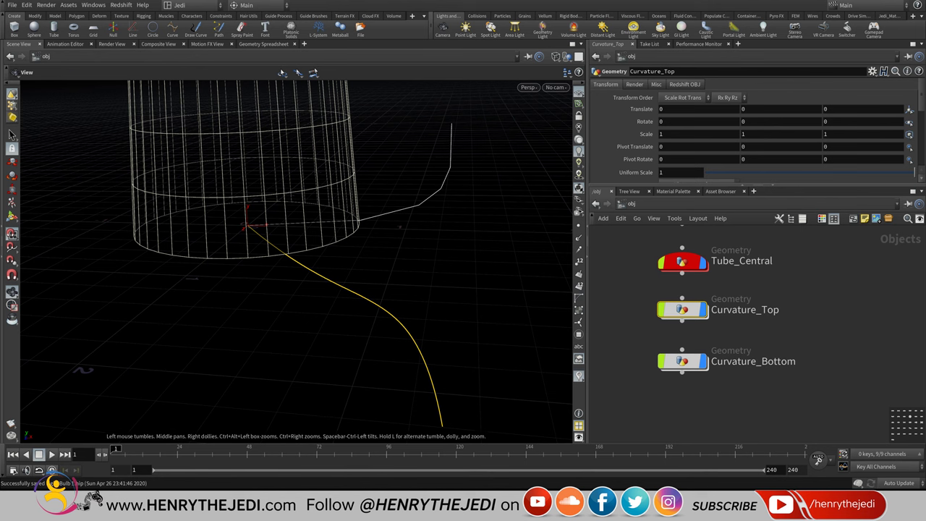
- Set Curvature_Bottom's curve1 Primitive Type to NURBS, save, and return to /obj
left_click(683, 361)
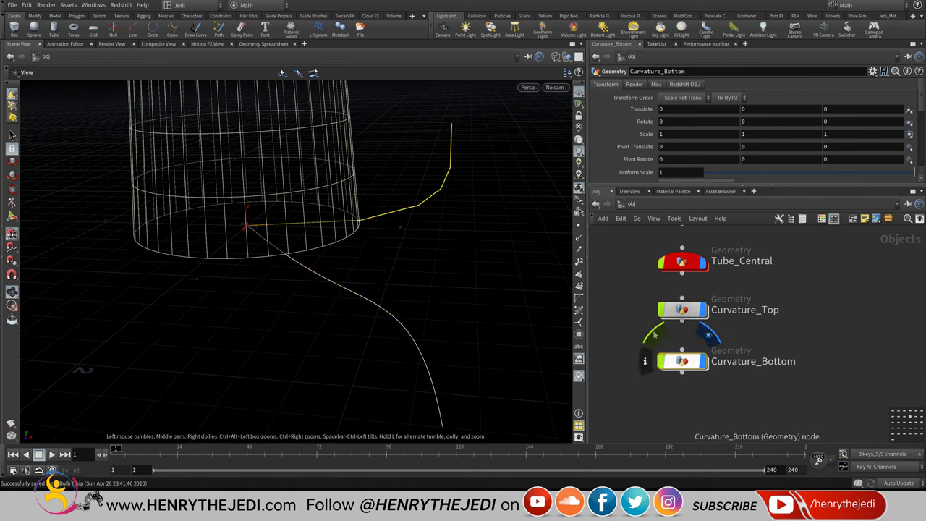
double_click(682, 361)
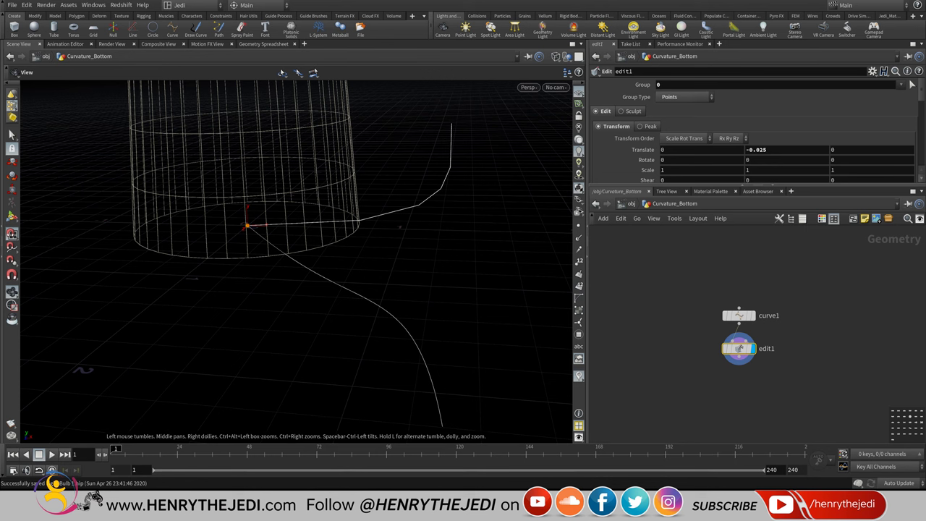
left_click(738, 315)
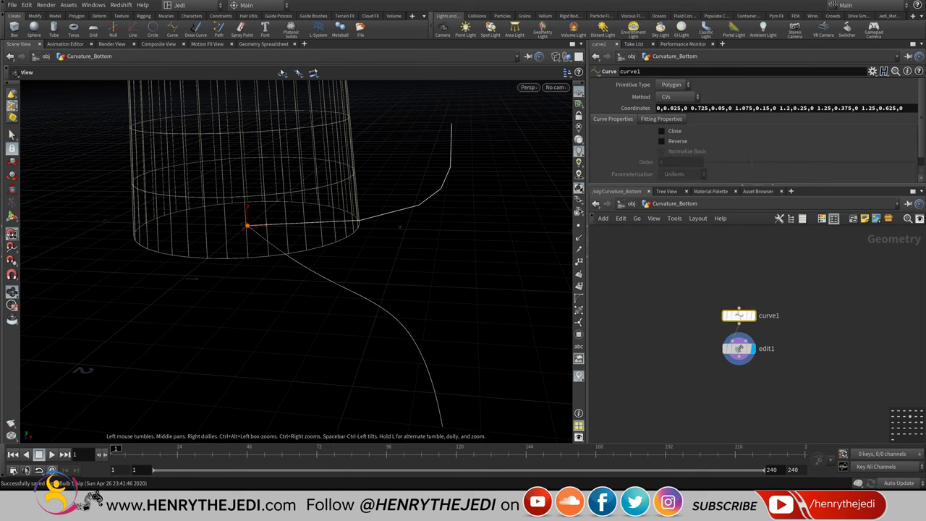
left_click(673, 85)
left_click(672, 97)
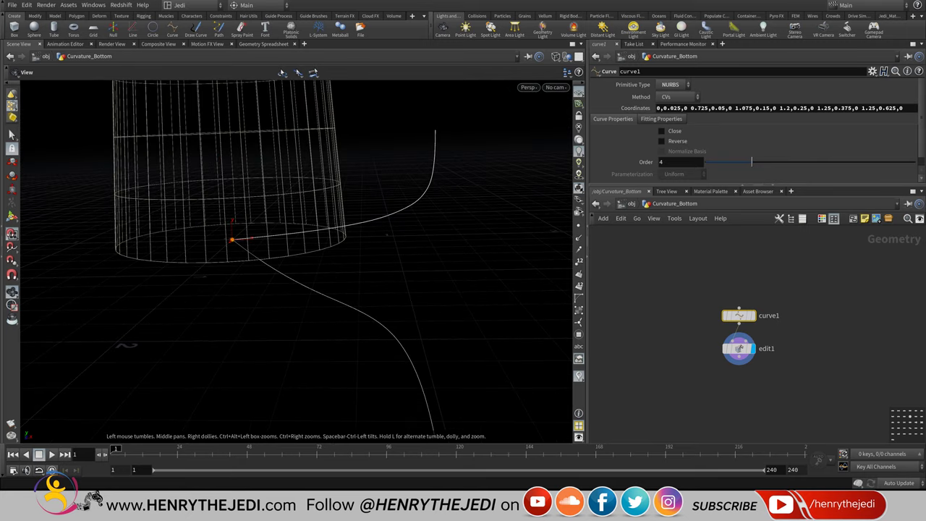
key("ctrl+s")
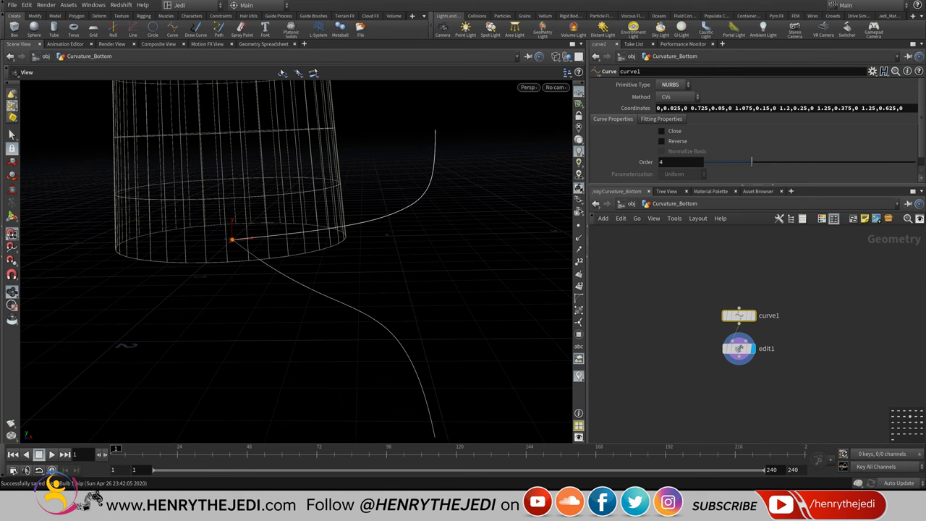
key("u")
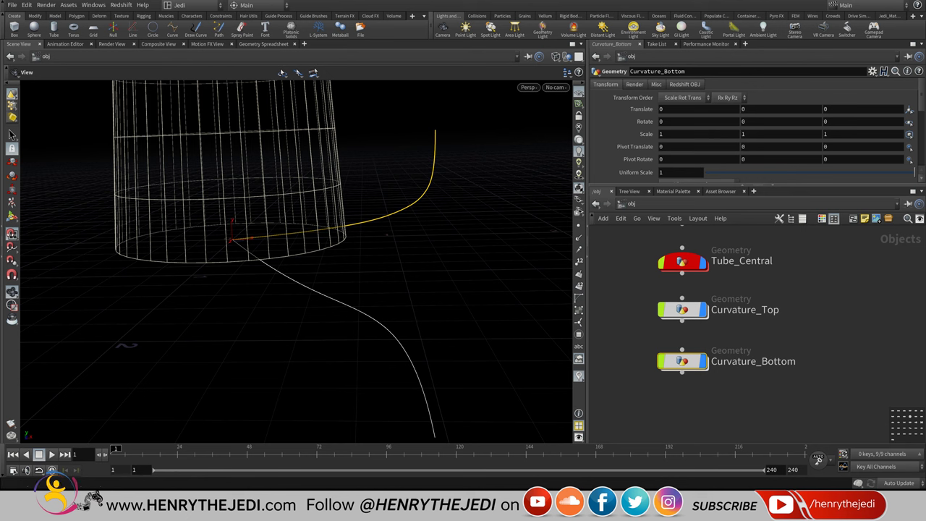
mouse_move(655, 283)
left_click(683, 309)
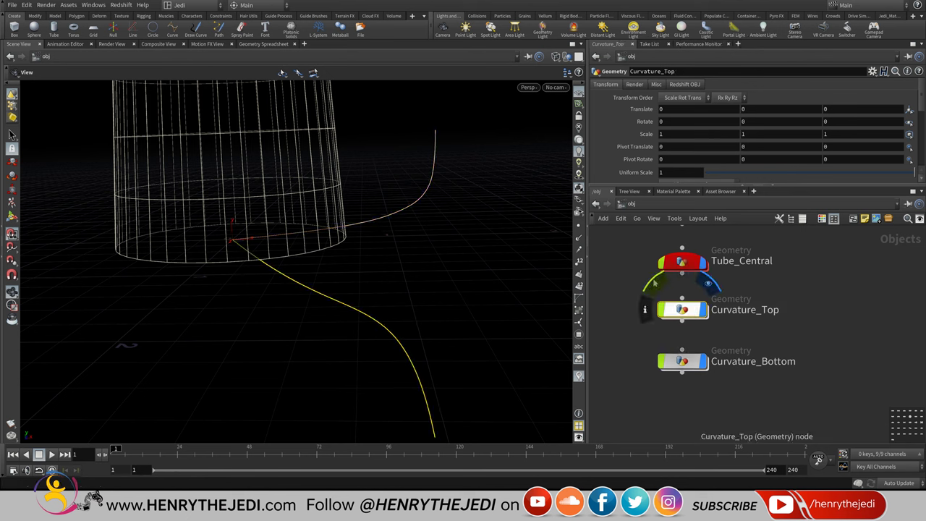
key("i")
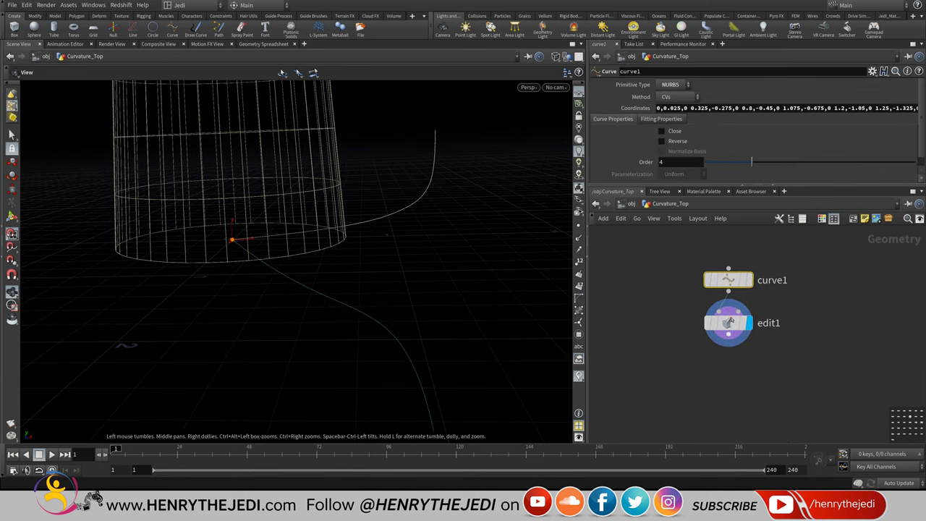
key("Tab")
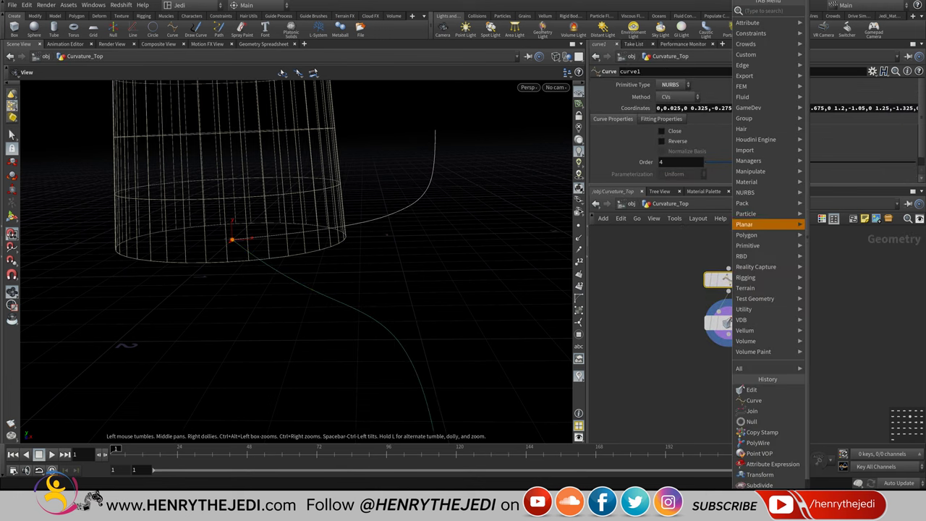
mouse_move(756, 204)
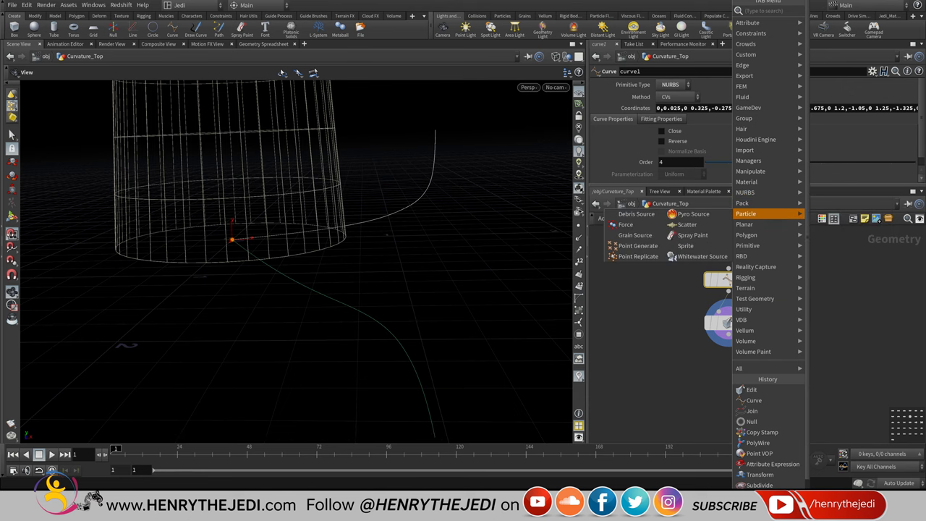
key("Escape")
left_click_drag(232, 238, 311, 293, "alt")
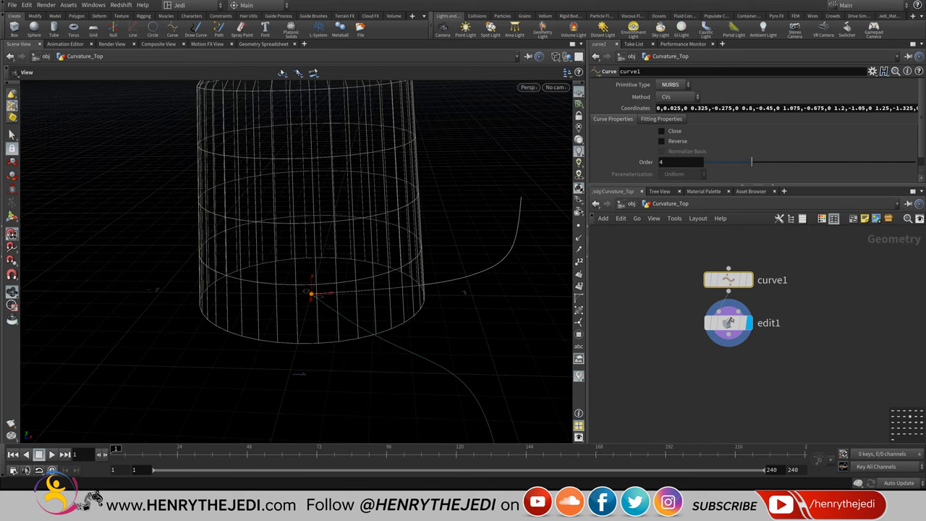
left_click_drag(312, 294, 303, 337, "alt")
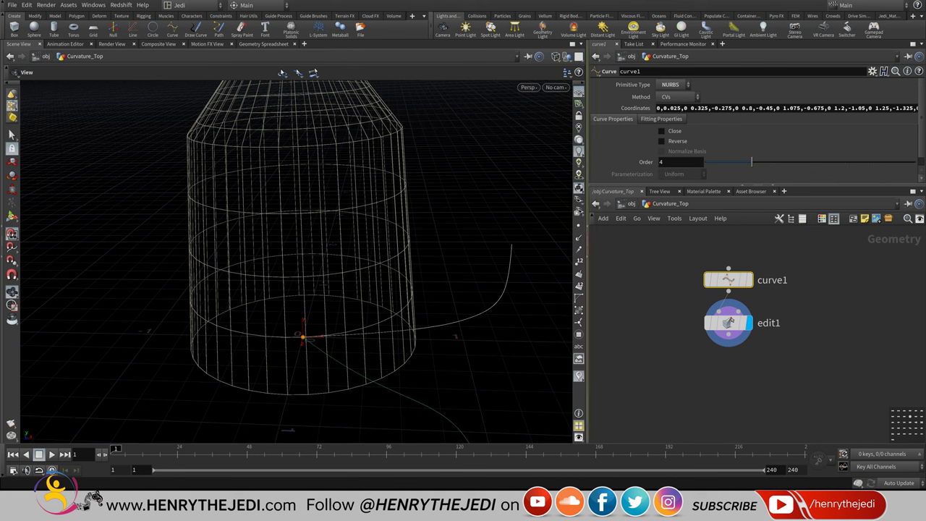
key("u")
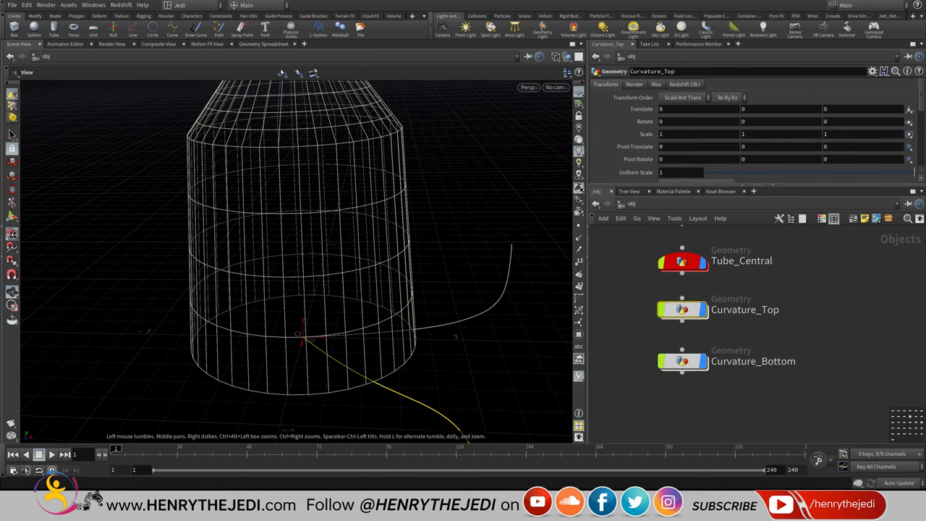
- Show the tube shaded with its checker texture and orbit to view its bottom rim
left_click(555, 56)
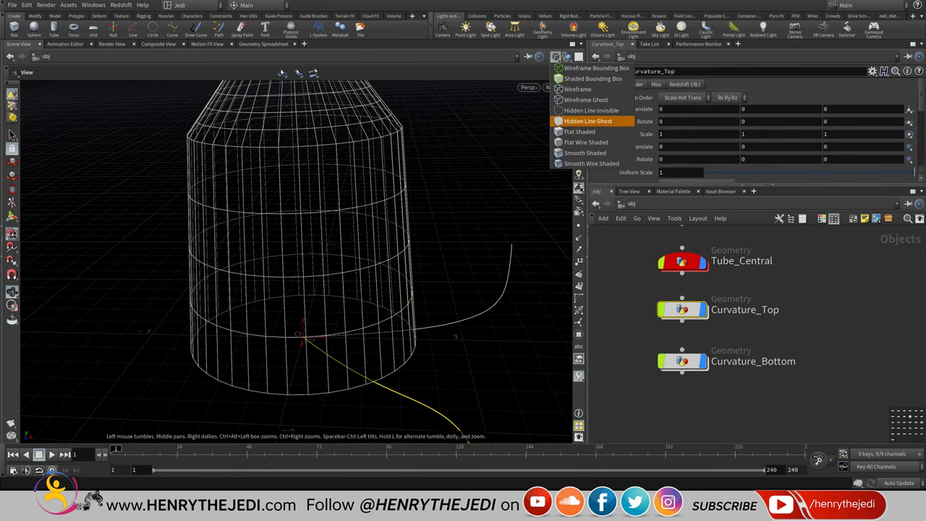
left_click(583, 159)
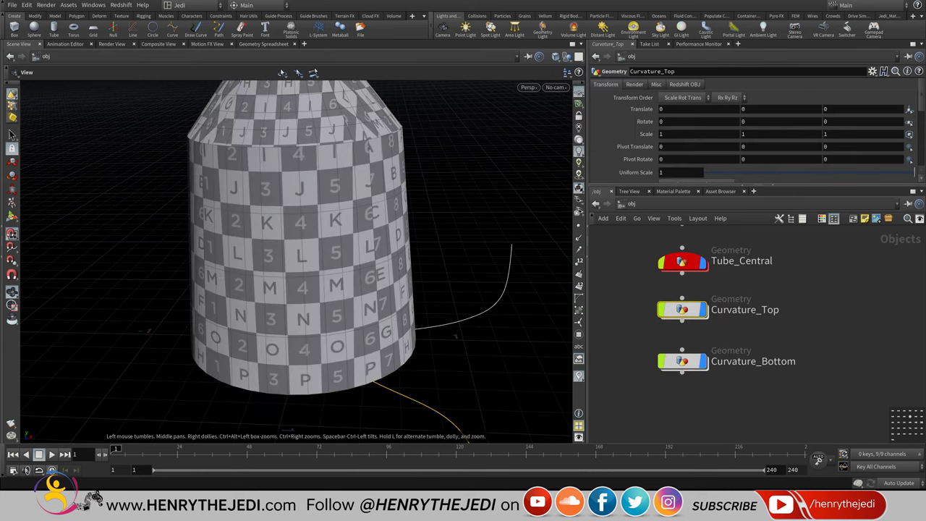
middle_click_drag(304, 261, 282, 217)
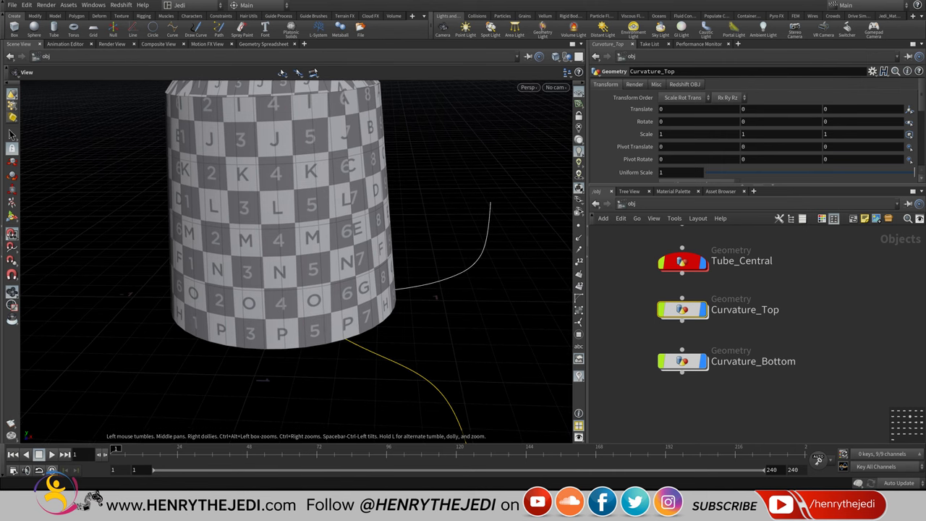
left_click_drag(289, 289, 297, 236)
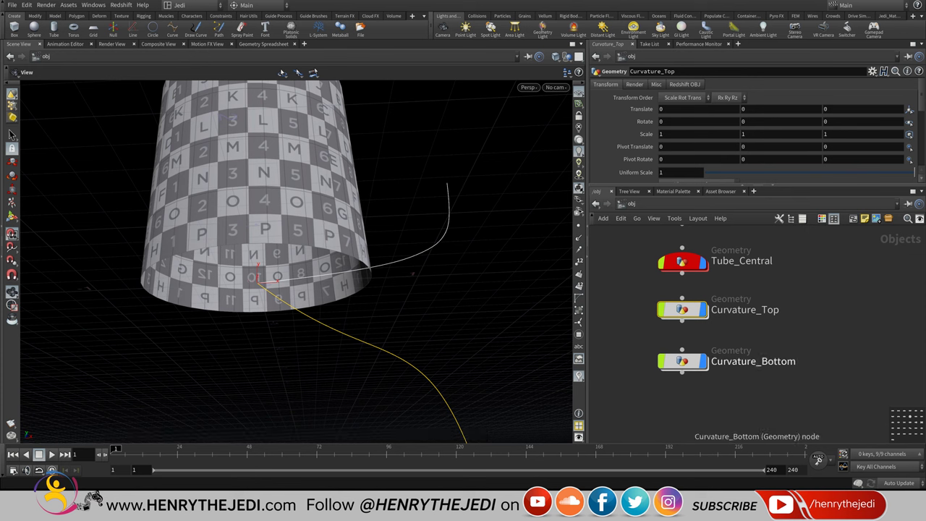
- Select Curvature_Top in the network and dive inside to its curve1 and edit1 nodes
middle_click_drag(724, 362, 715, 384)
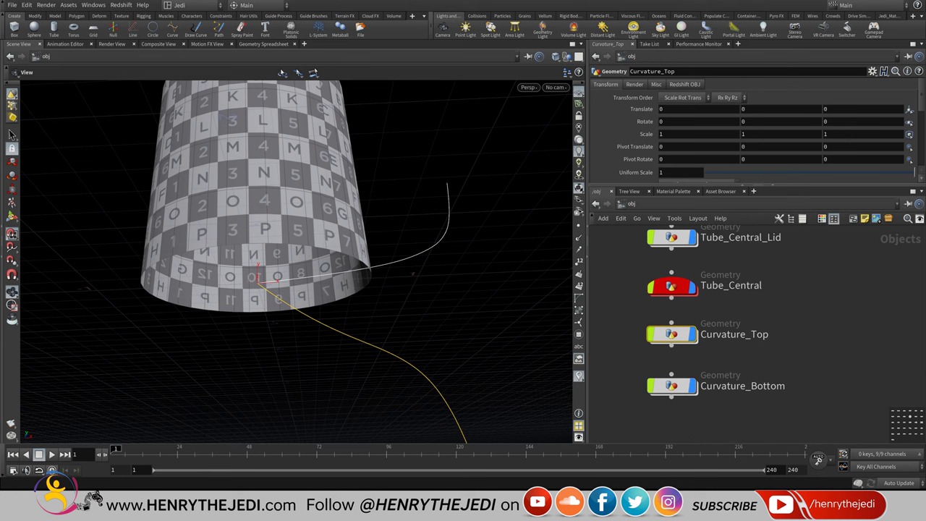
left_click(674, 382)
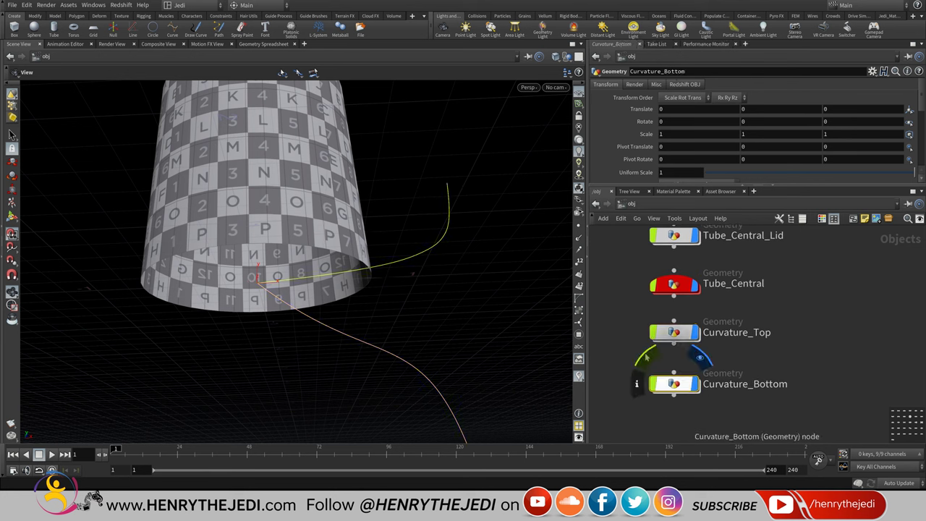
left_click(673, 332)
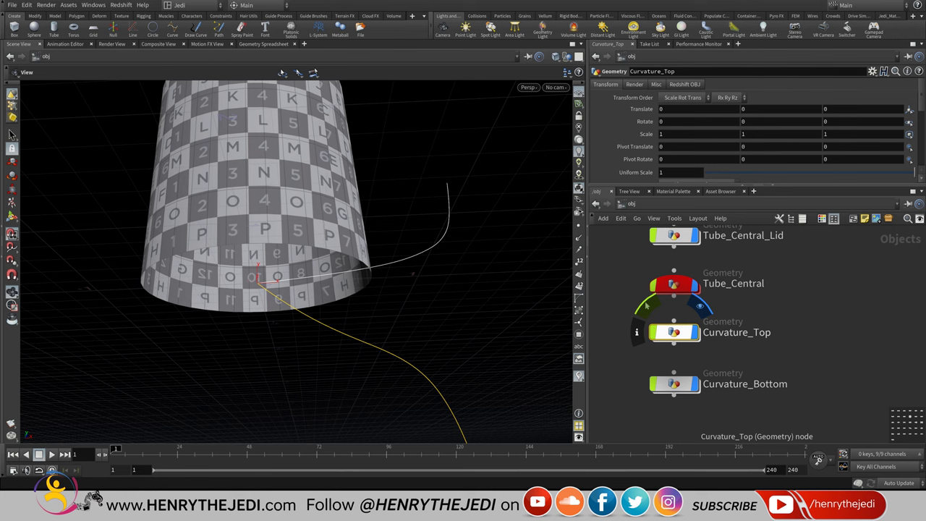
double_click(673, 333)
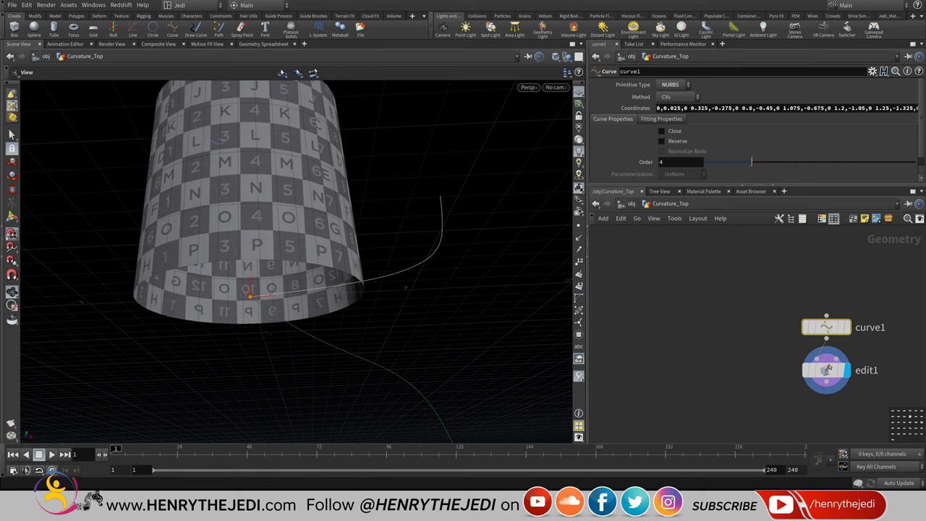
- Browse the node menu's Import category and choose Object Merge
key("Tab")
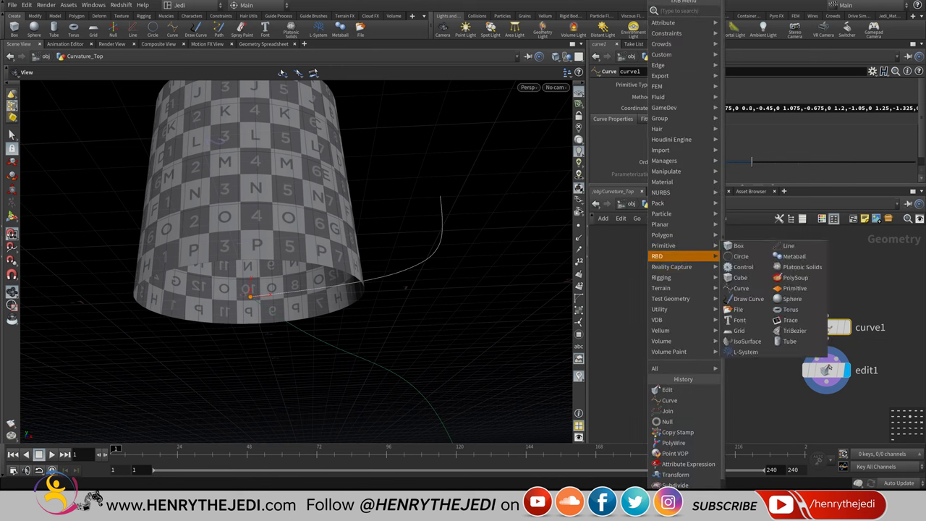
key("Up")
key("Down")
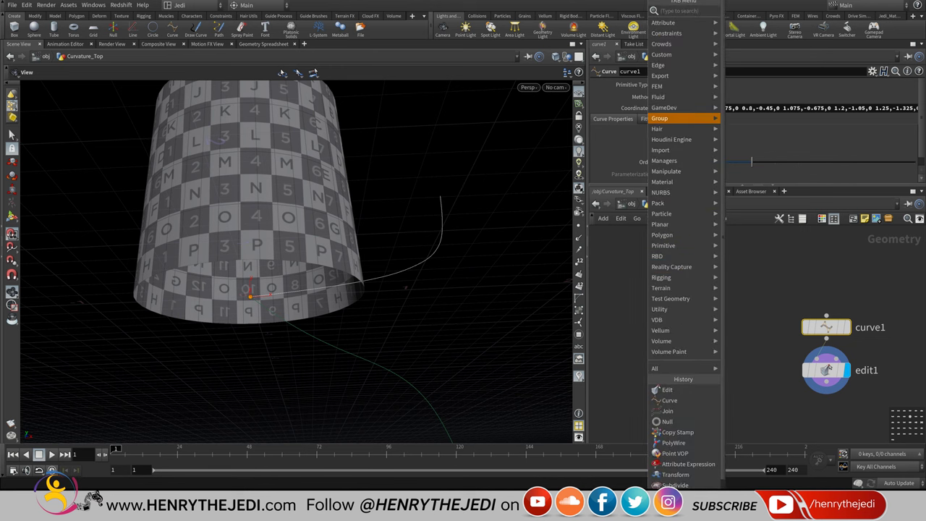
key("Down")
key("Down")
key("Down")
key("Right")
key("Down")
key("Right")
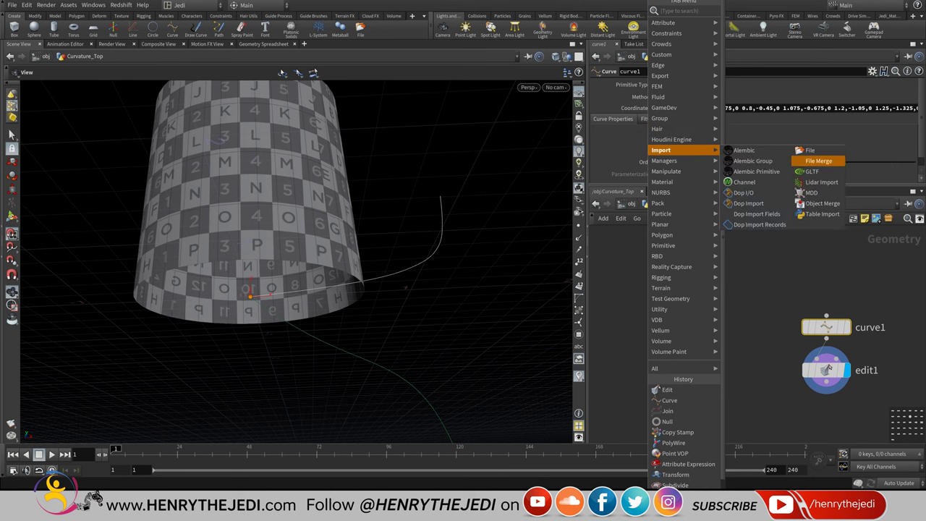
key("Down")
key("Down")
key("Left")
key("Down")
key("Down")
key("Right")
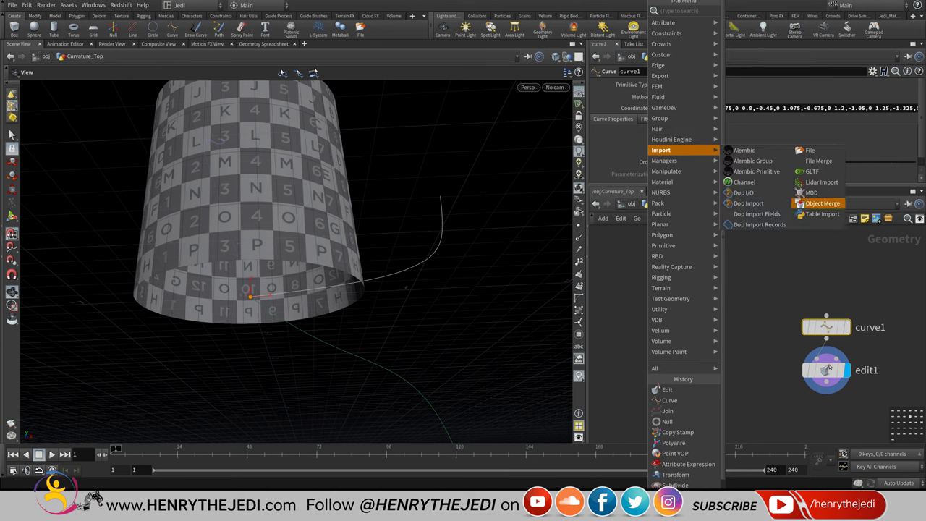
key("Left")
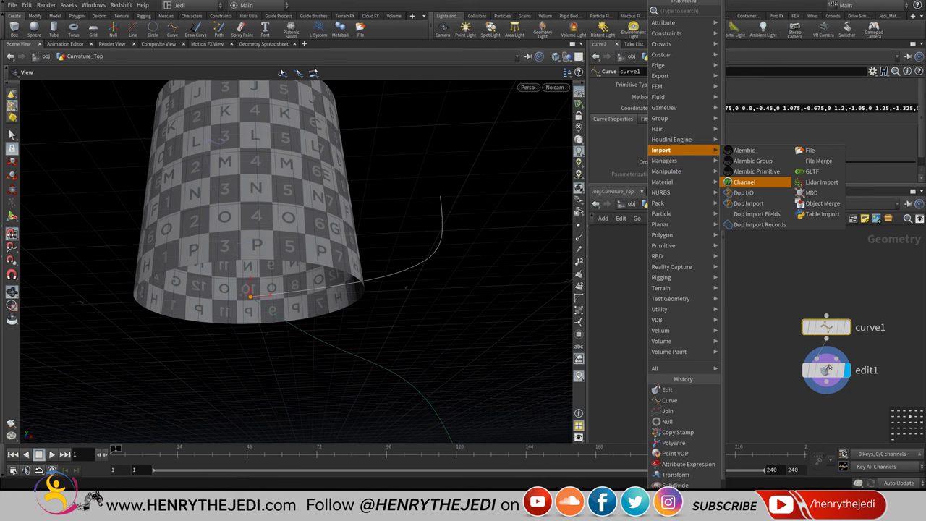
key("Up")
key("Right")
key("Down")
key("Return")
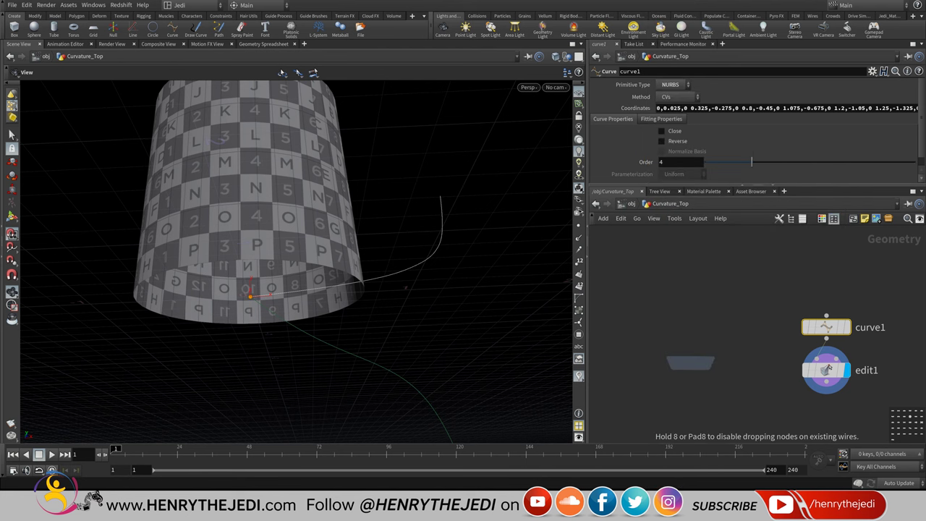
- Place object_merge1 as the display node with Object 1 set to /obj/Tube_Central/OUT_Tube_Central
left_click(693, 328)
left_click(720, 298)
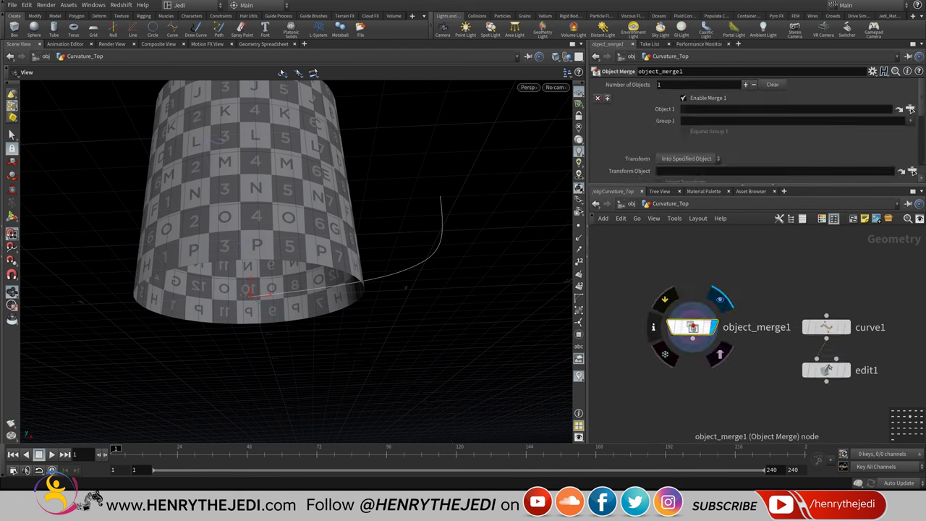
left_click(909, 108)
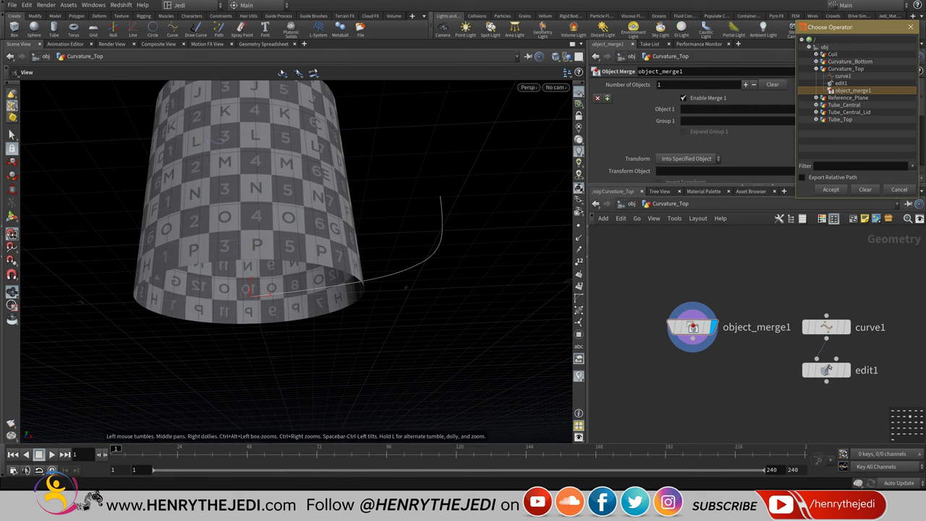
left_click(816, 105)
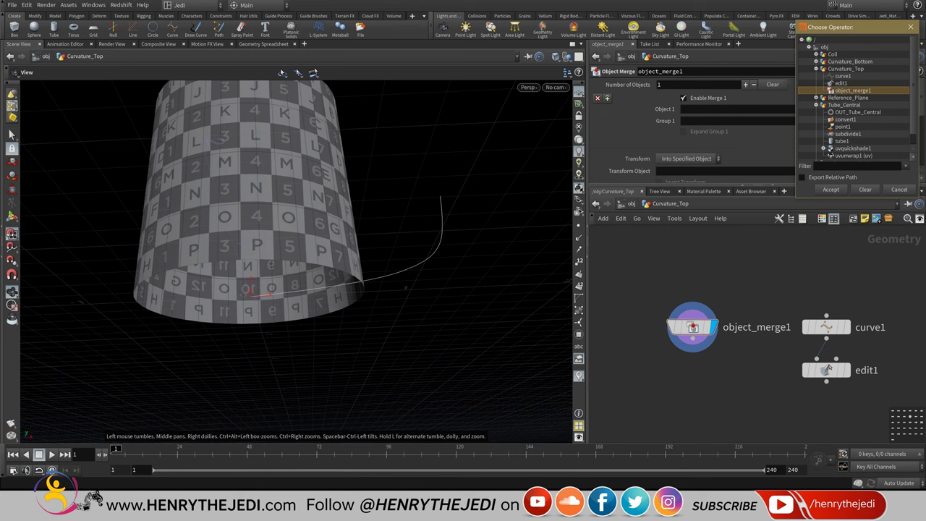
left_click(858, 112)
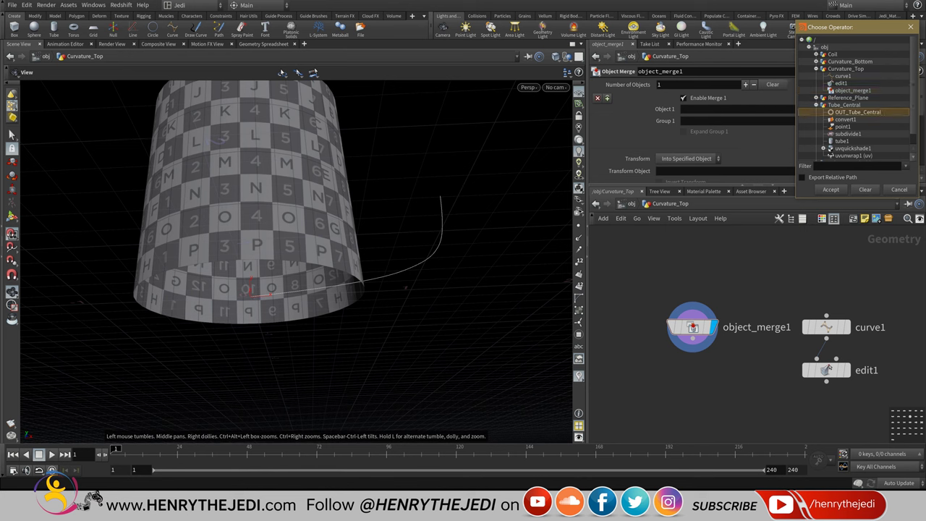
key("Return")
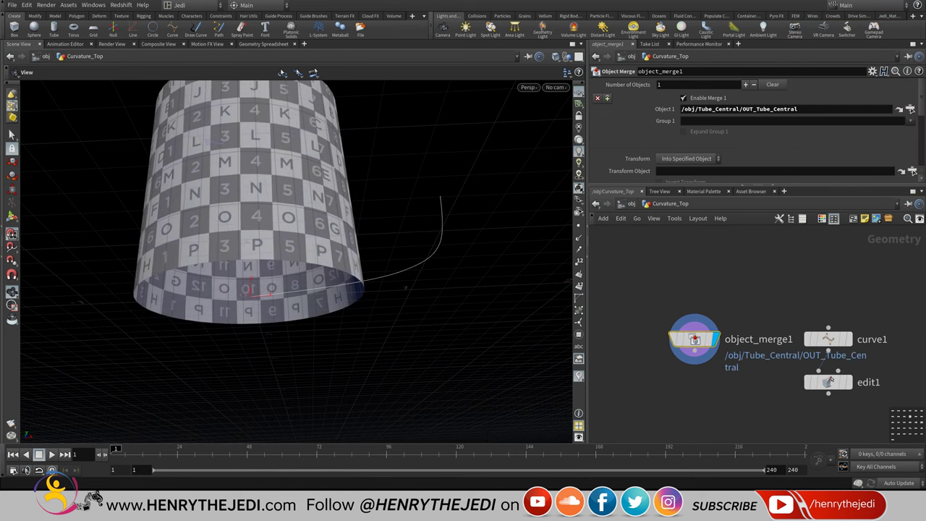
mouse_move(695, 340)
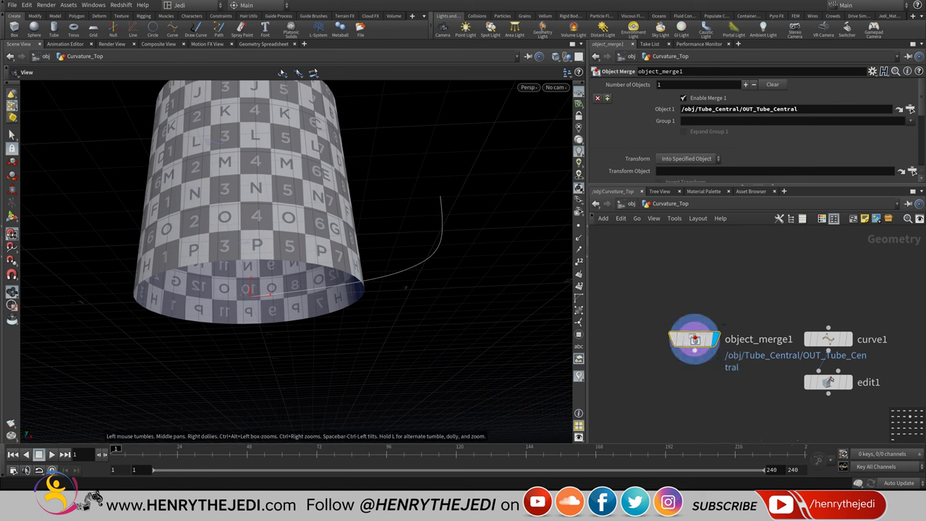
middle_click_drag(695, 340, 653, 323)
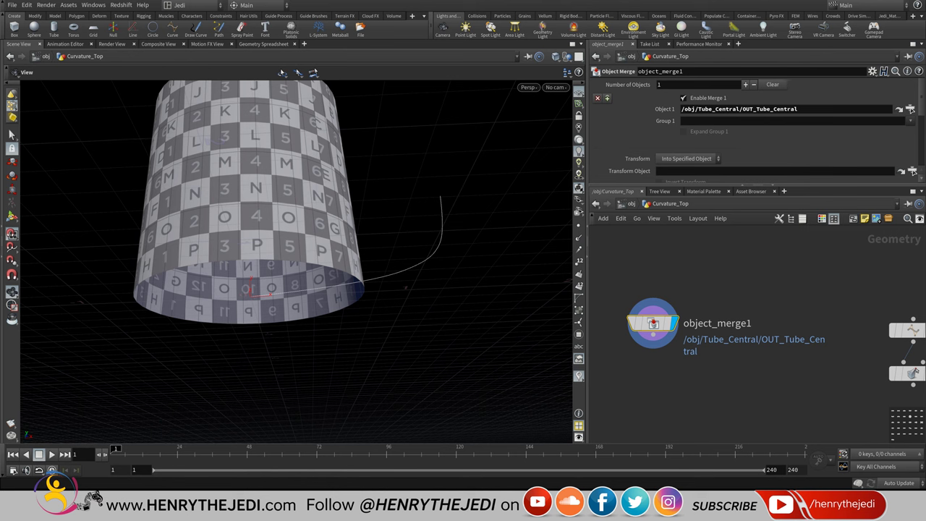
left_click_drag(798, 108, 742, 109)
- Inspect Tube_Central's chain from tube1 through uvunwrap1 into OUT_Tube_Central, then return to /obj
key("u")
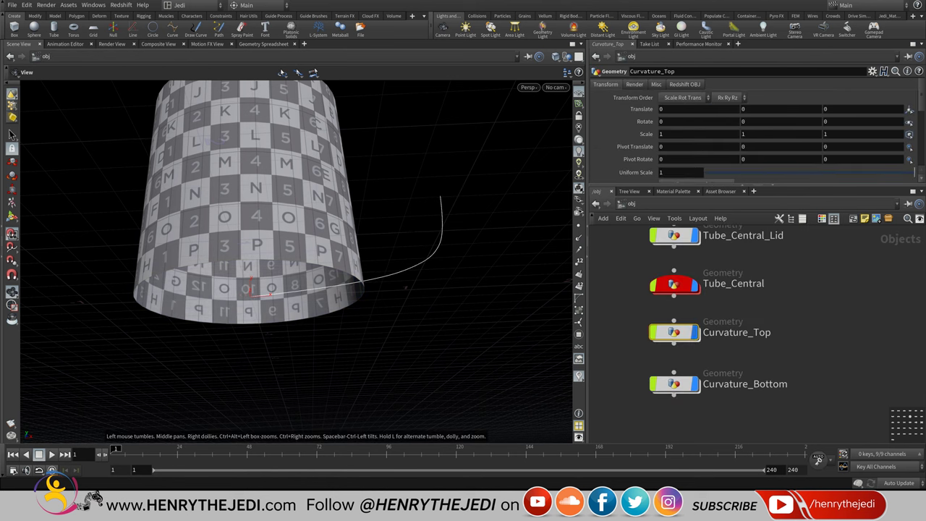
double_click(651, 311)
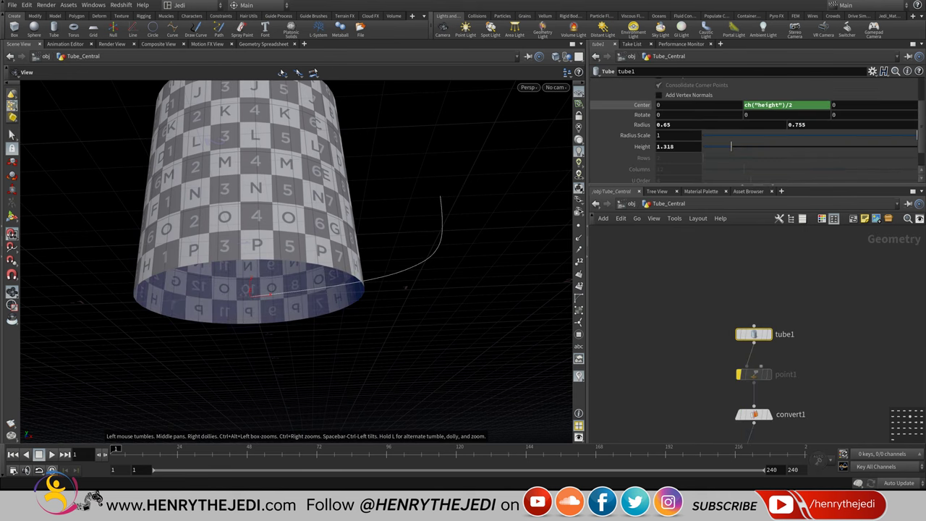
middle_click_drag(703, 380, 703, 343)
scroll(703, 343, "up", 2)
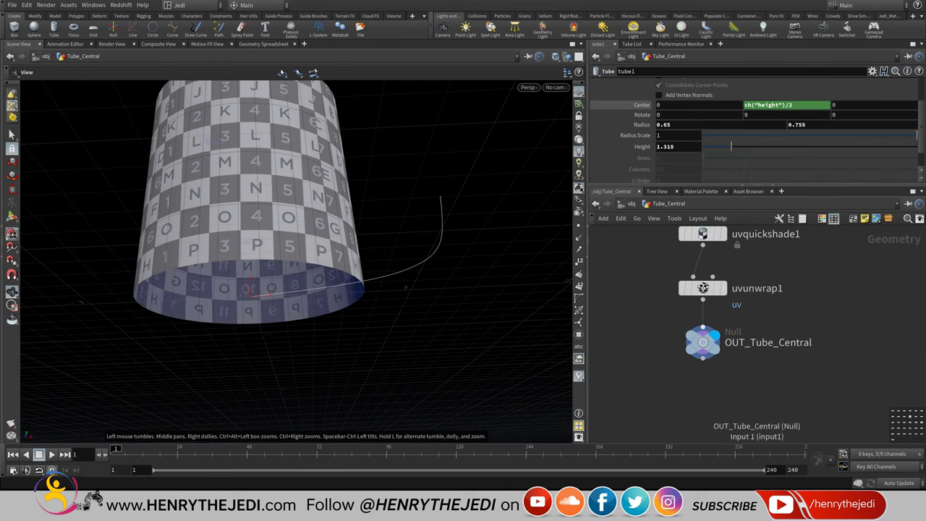
key("h")
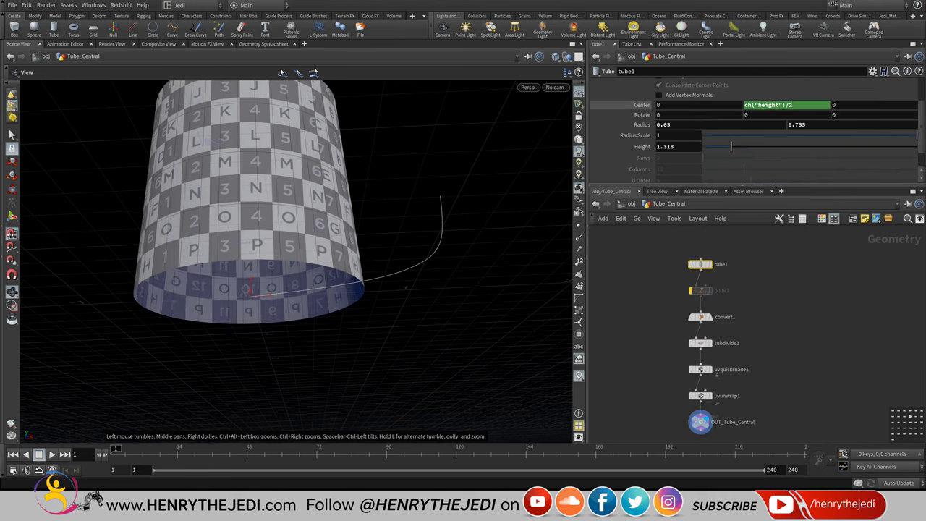
scroll(710, 433, "up", 3)
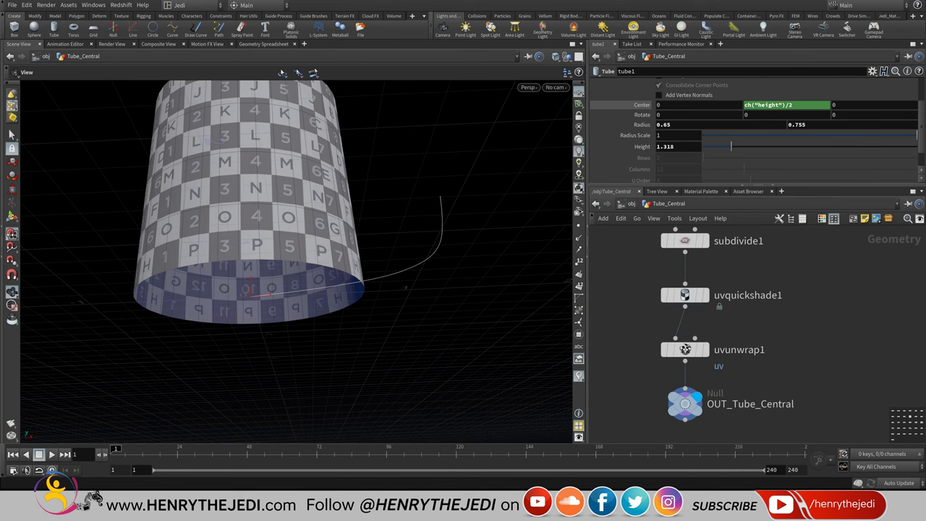
key("u")
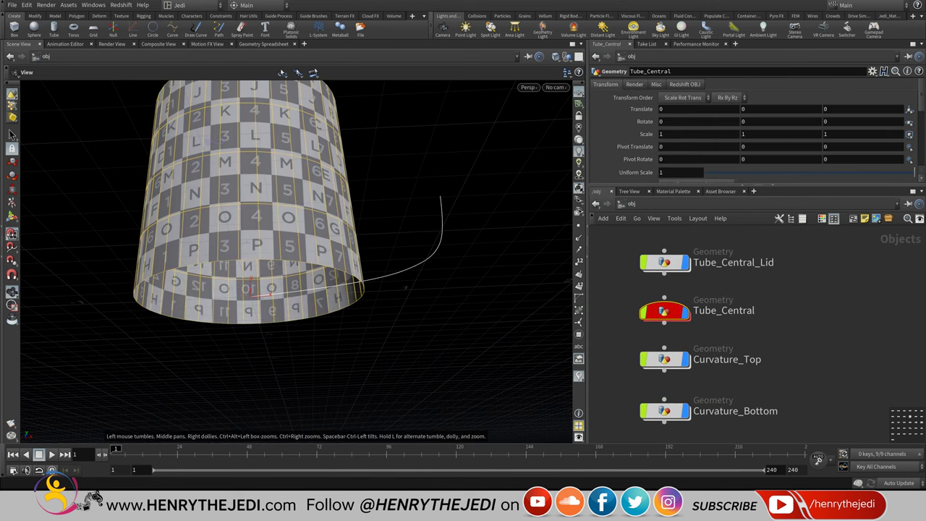
middle_click_drag(673, 347, 683, 317)
- In Curvature_Top, try a transform1 shifting the tube along X, delete it, and save
left_click(683, 307)
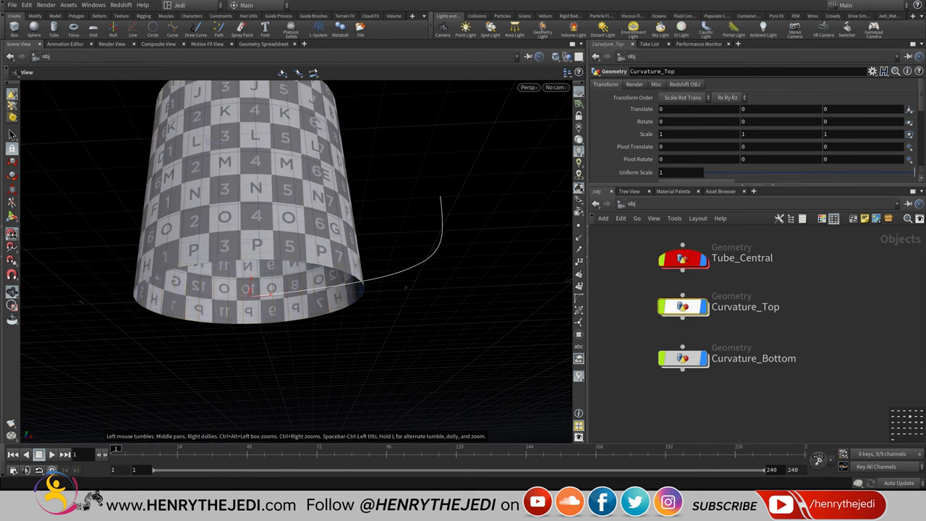
double_click(683, 307)
key("Tab")
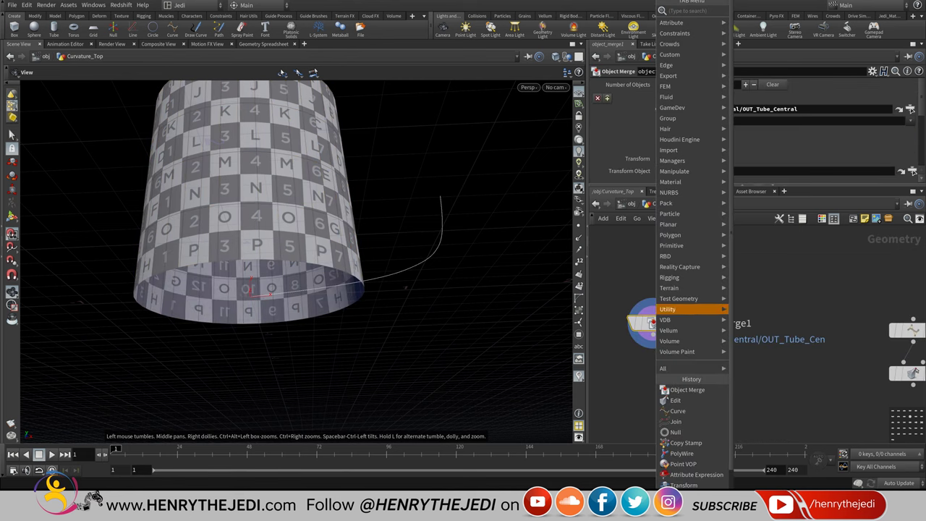
mouse_move(692, 170)
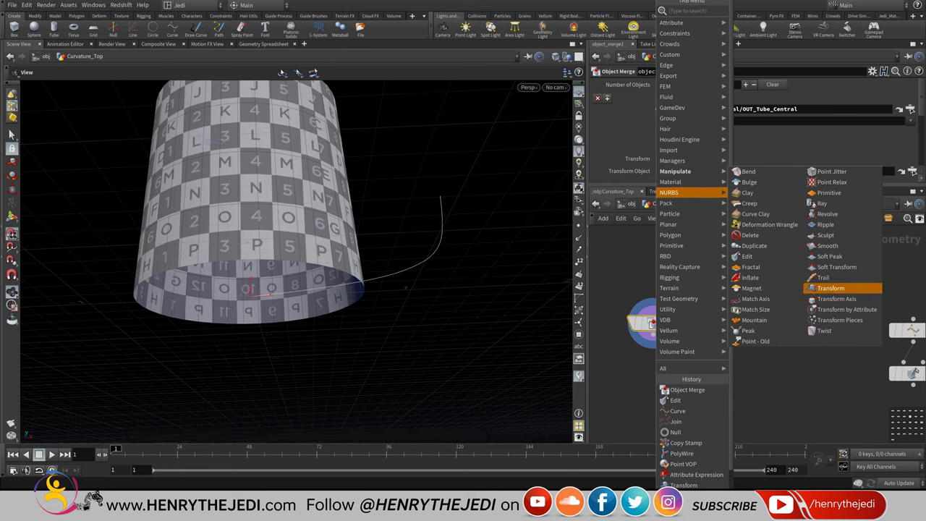
left_click(831, 288)
left_click(654, 370)
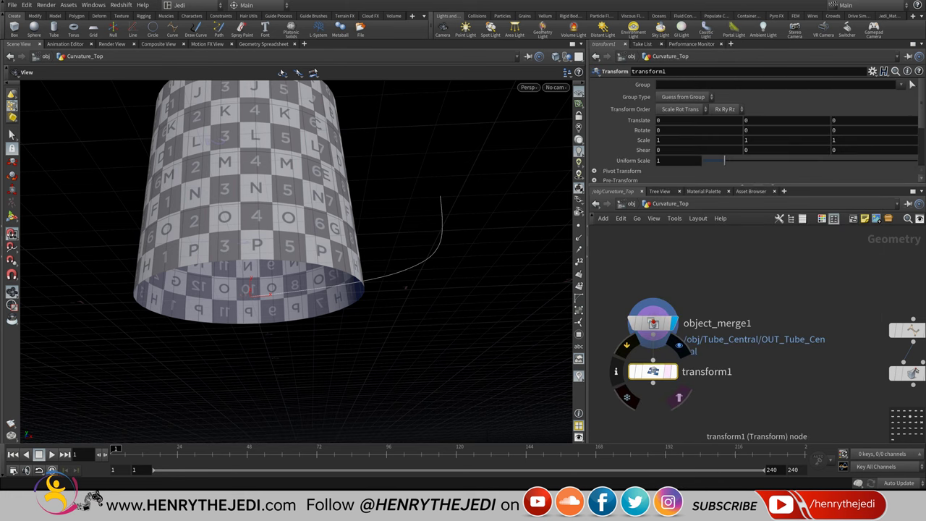
middle_click_drag(673, 120, 730, 137)
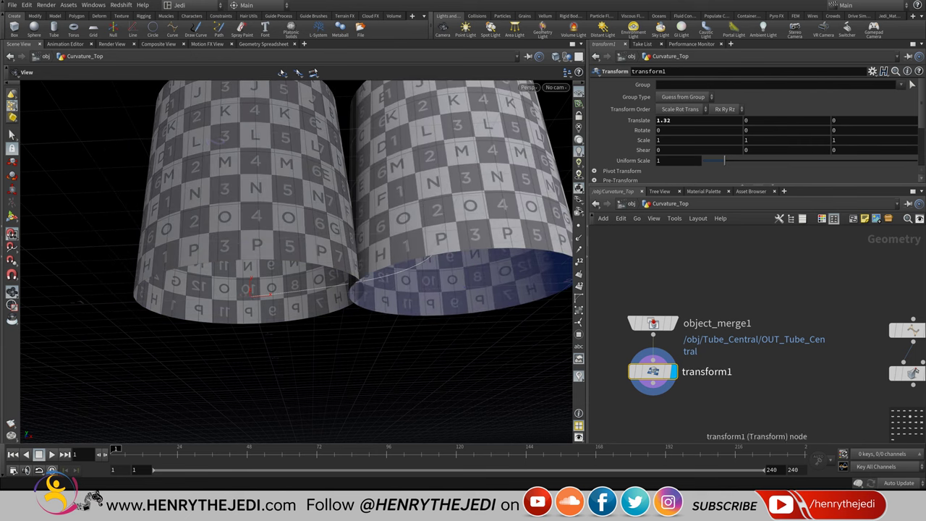
key("Delete")
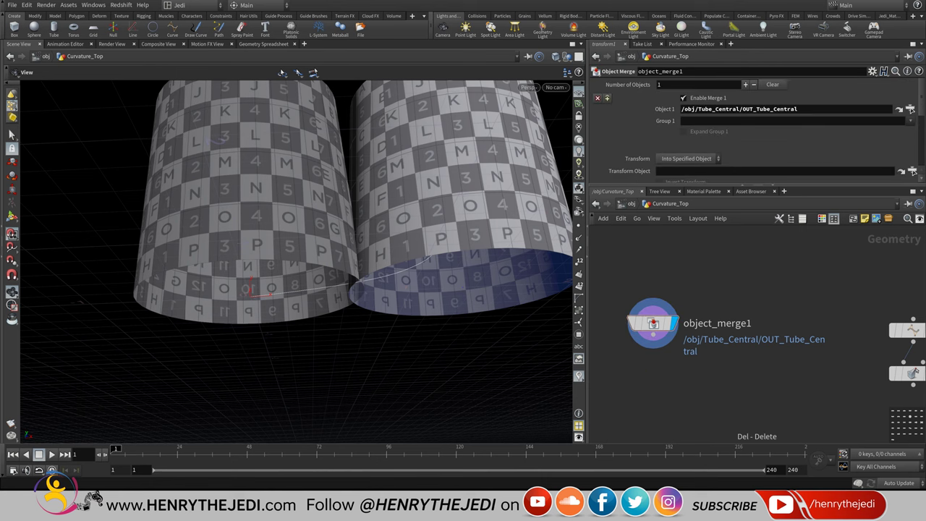
key("ctrl+s")
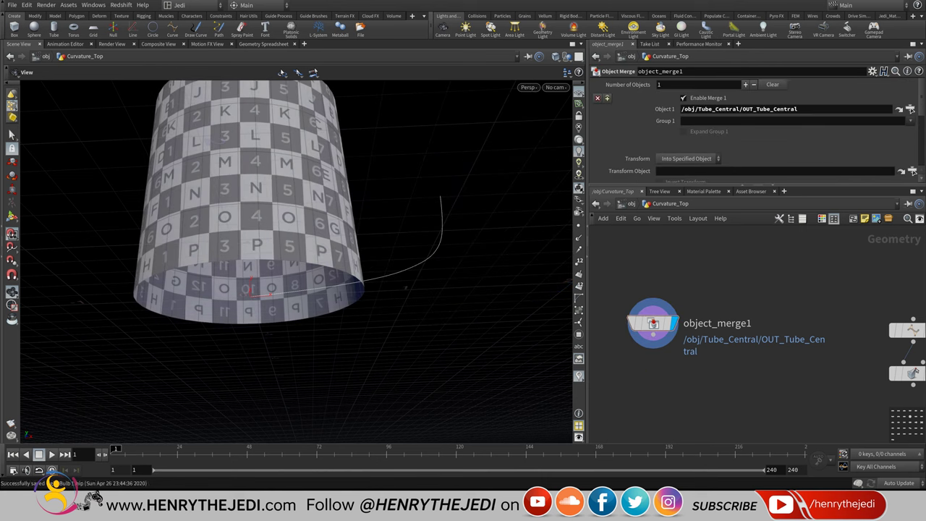
- Add a Polygon > Clip node directly below object_merge1
left_click_drag(405, 288, 434, 331, "alt")
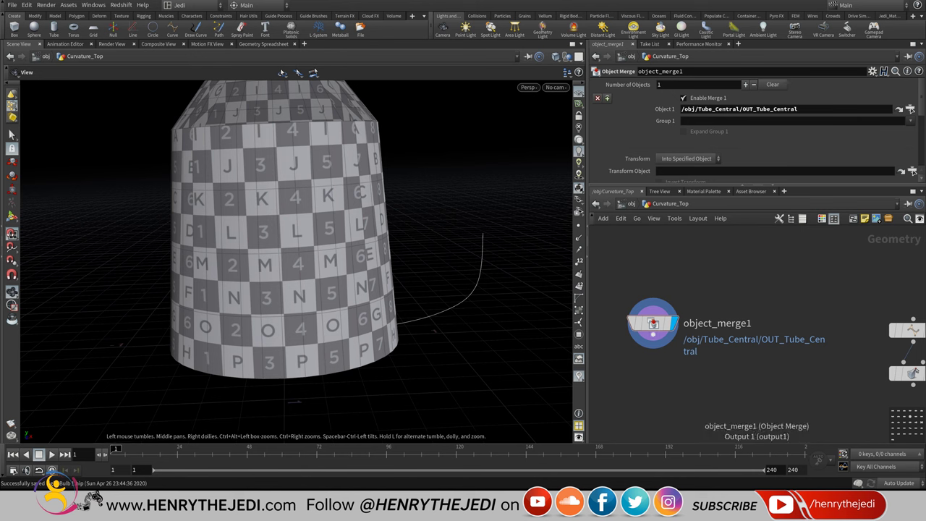
key("Tab")
mouse_move(688, 214)
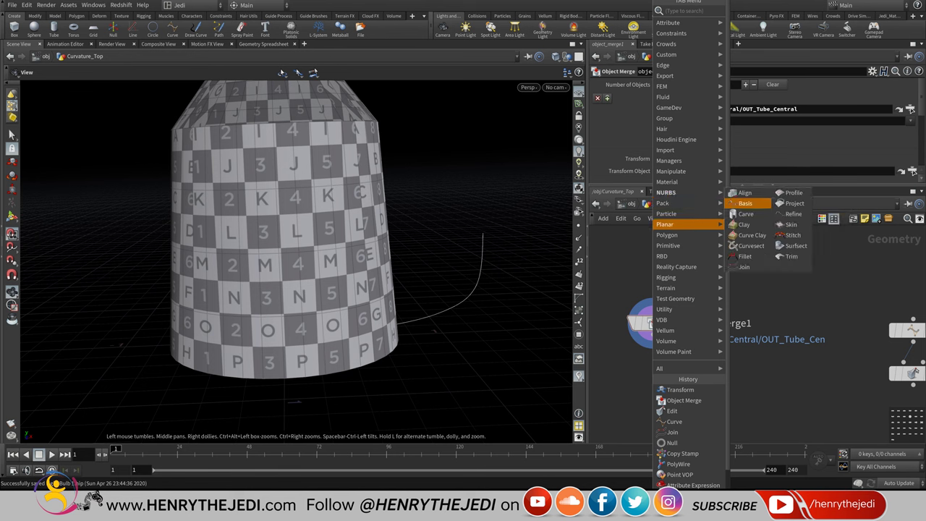
mouse_move(667, 235)
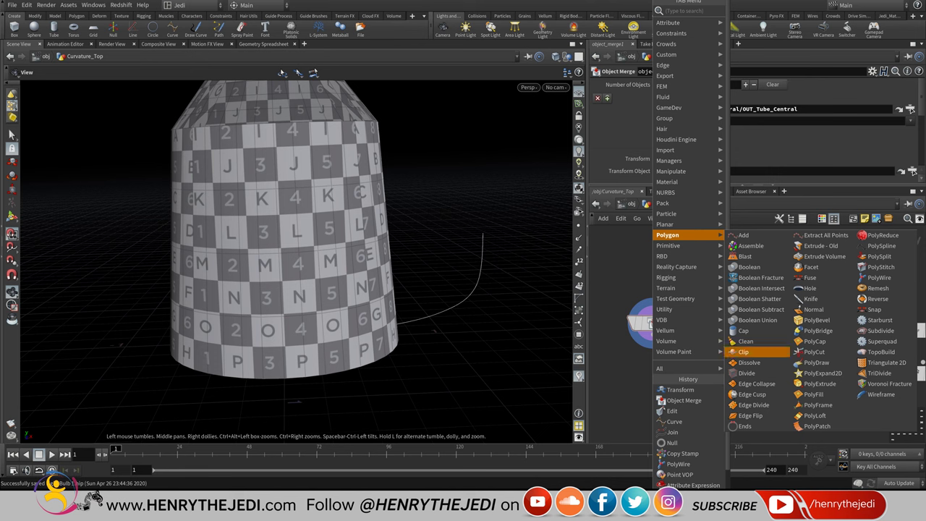
left_click(744, 352)
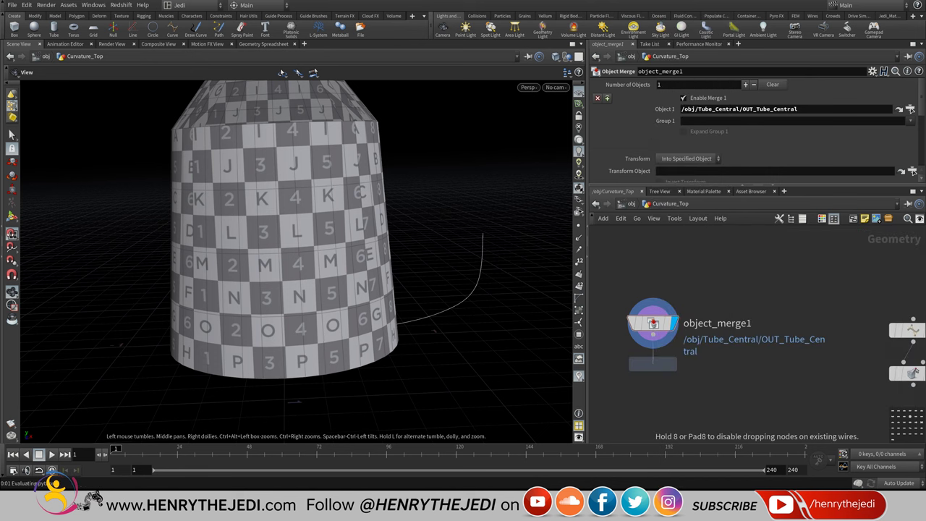
left_click(653, 372)
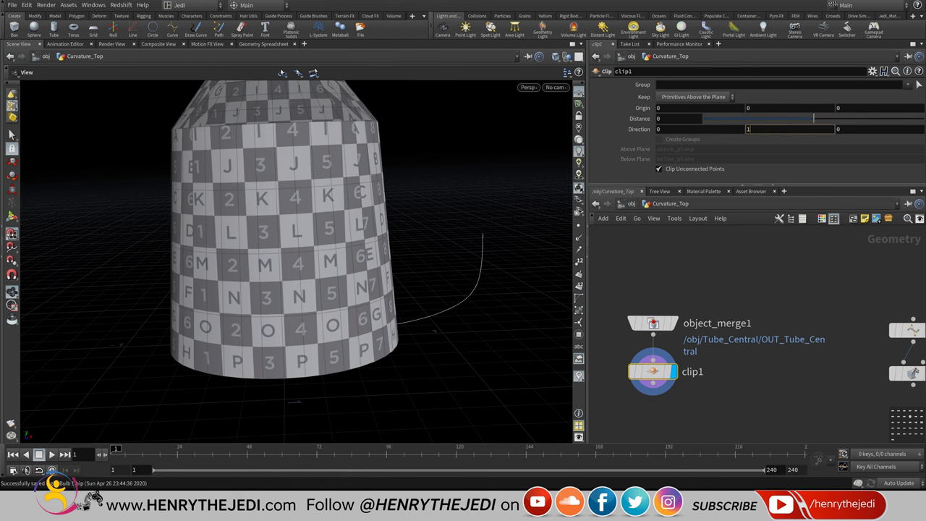
- Set clip1's Direction to 0,1,0 and its Distance to 0.8
scroll(296, 259, "down", 5)
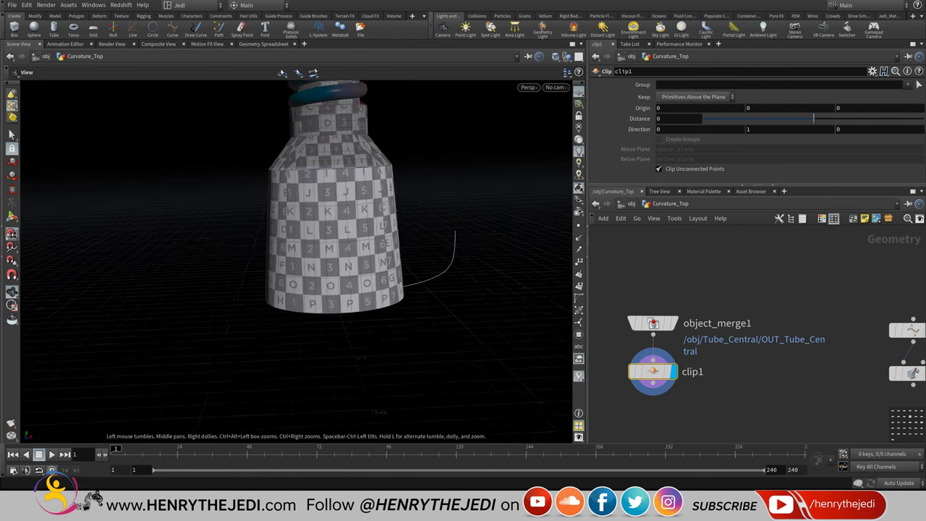
middle_click_drag(296, 259, 267, 336)
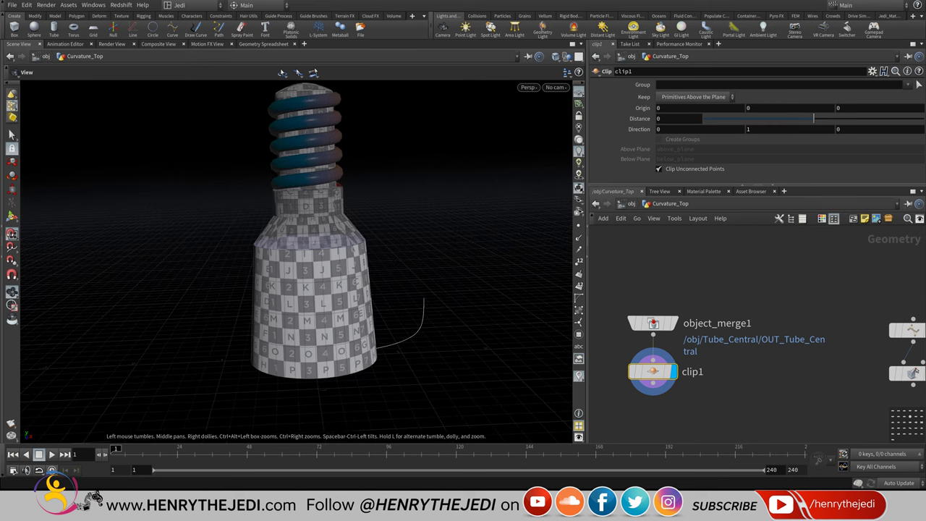
left_click_drag(267, 335, 267, 322)
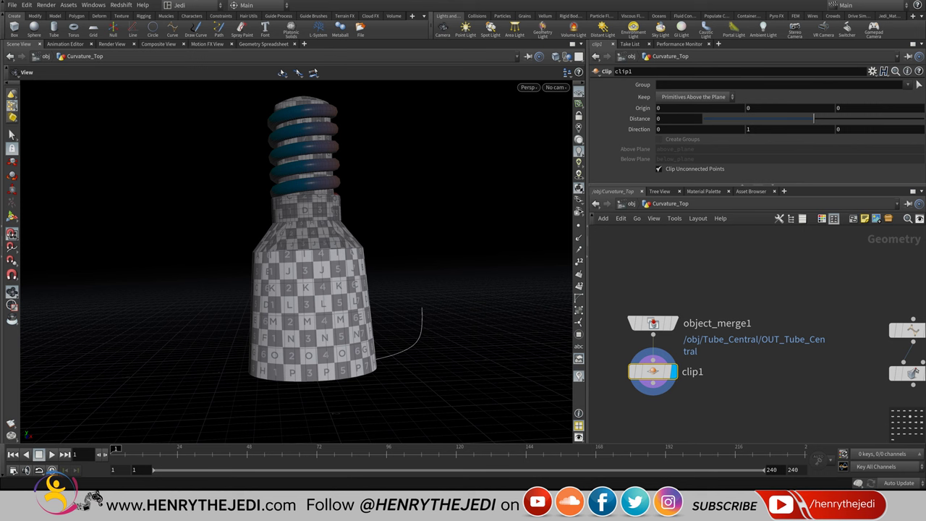
double_click(748, 129)
left_click_drag(749, 129, 749, 130)
key("Escape")
left_click(750, 128)
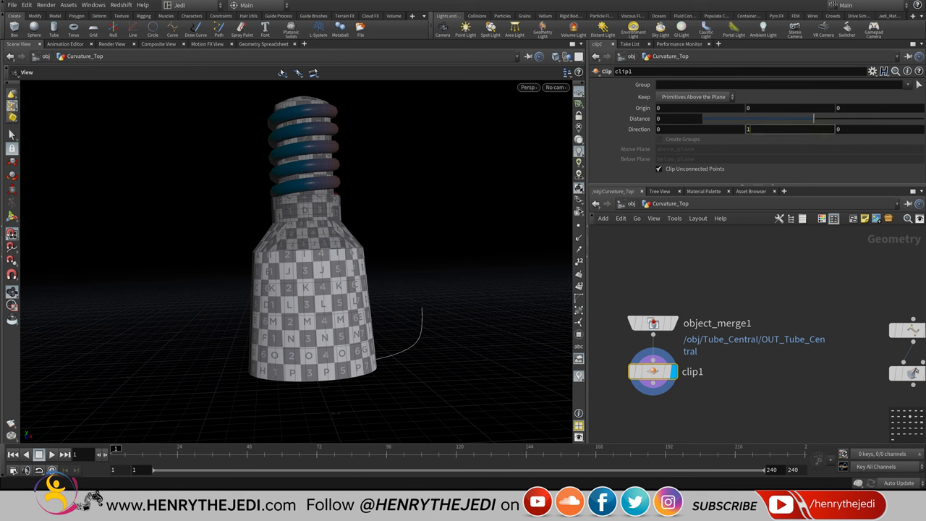
left_click(838, 129)
left_click(750, 129)
mouse_move(814, 118)
left_mouse_down()
mouse_move(839, 118)
mouse_move(814, 118)
mouse_move(831, 118)
left_mouse_up()
scroll(311, 246, "up", 5)
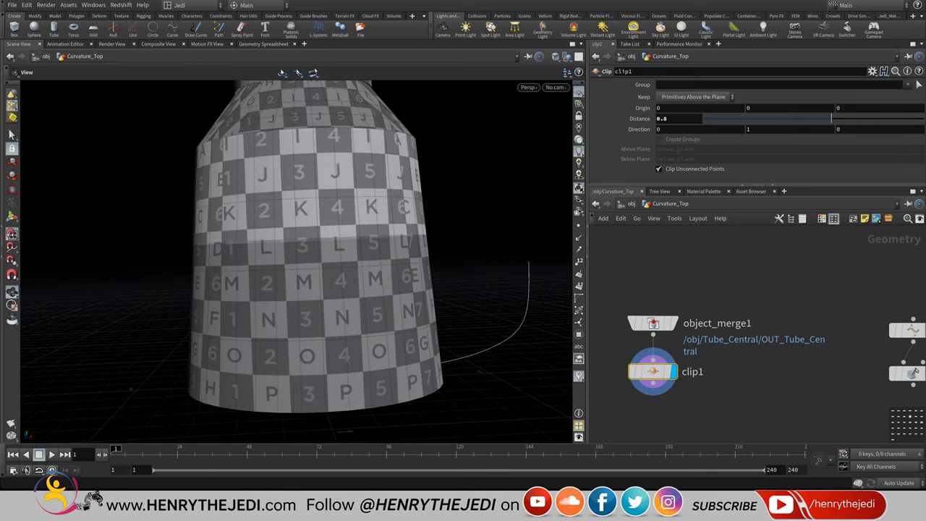
- Keep primitives below the plane at distance 0.16 and hide other objects in the viewport
left_click(695, 96)
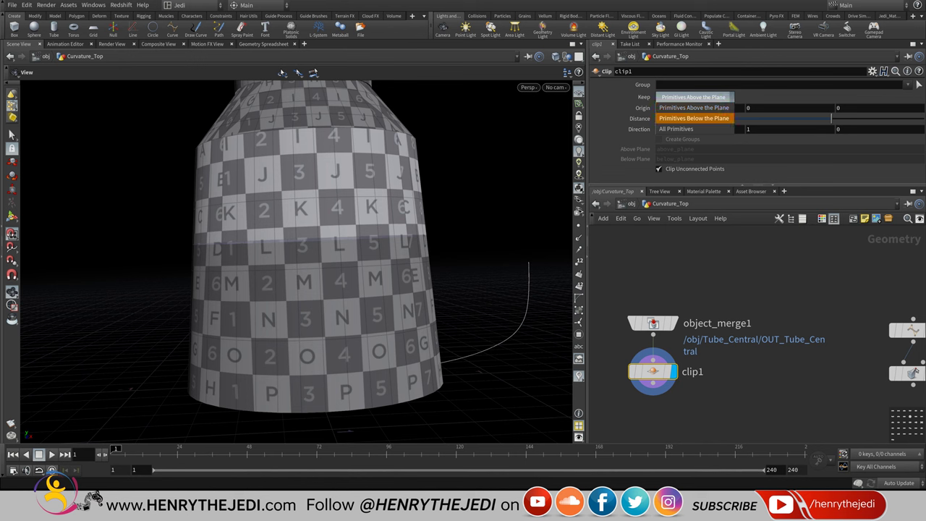
key("Return")
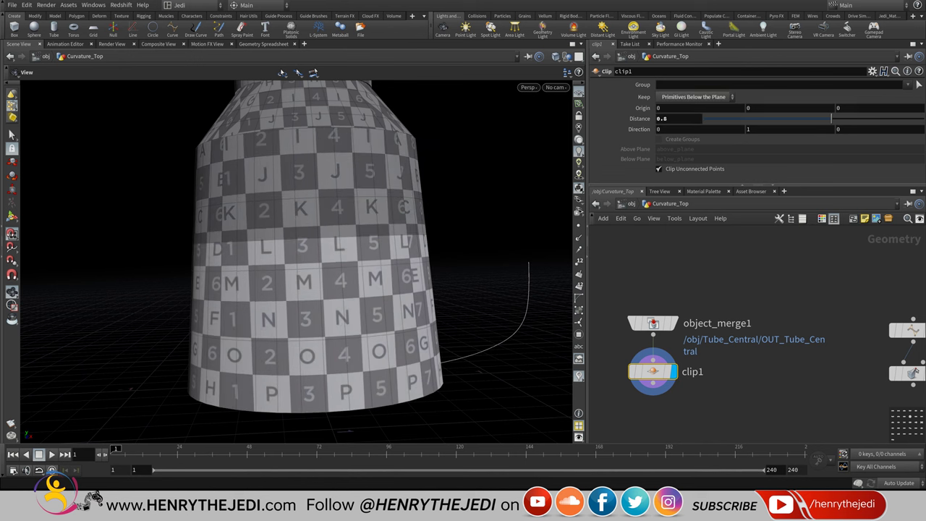
mouse_move(831, 118)
left_mouse_down()
mouse_move(866, 118)
mouse_move(805, 118)
mouse_move(823, 118)
left_mouse_up()
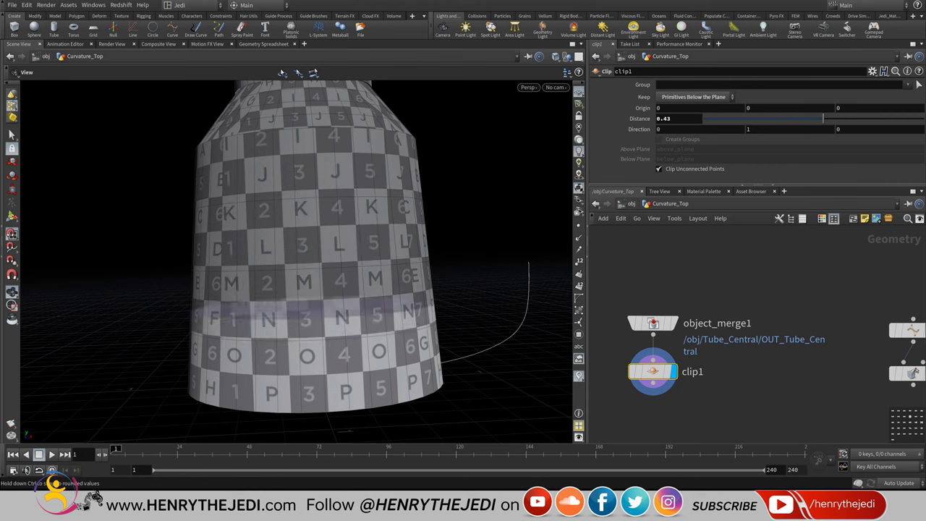
left_click(568, 56)
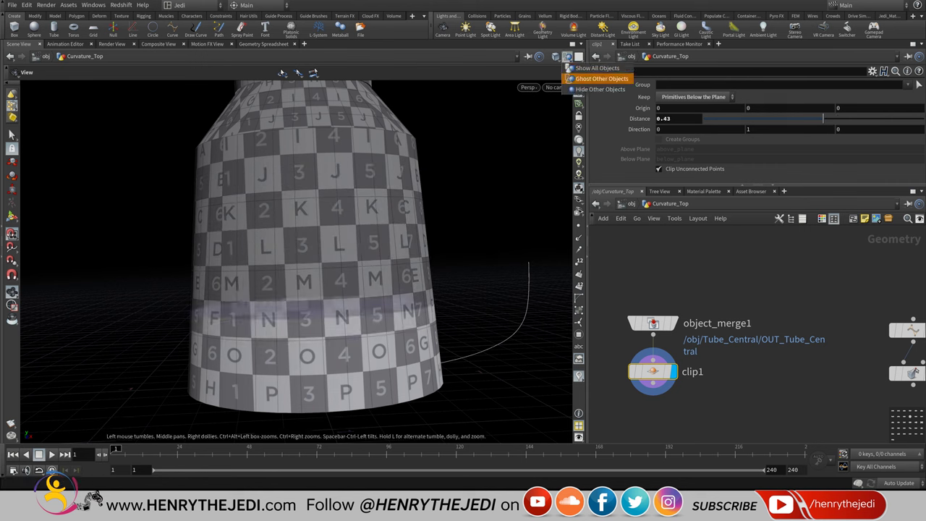
left_click(600, 89)
mouse_move(824, 118)
left_mouse_down()
mouse_move(788, 118)
mouse_move(848, 118)
mouse_move(818, 118)
left_mouse_up()
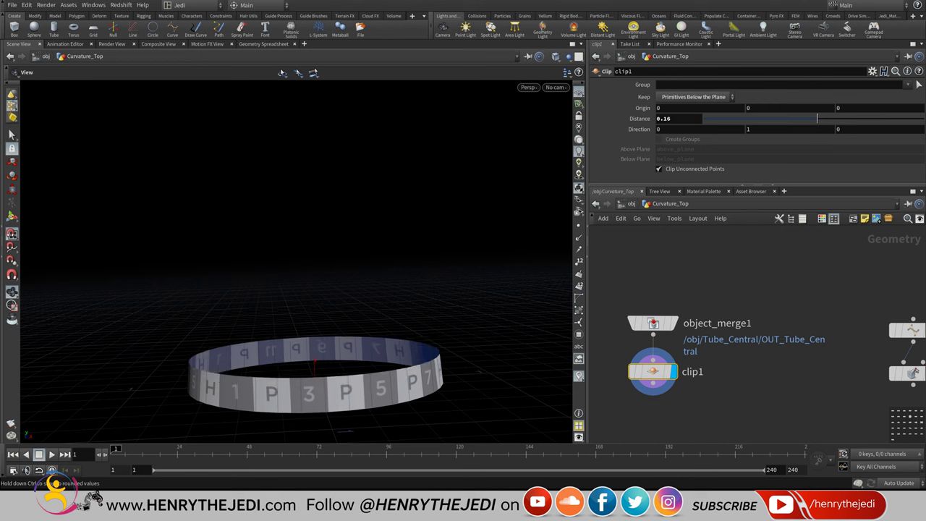
left_click_drag(315, 376, 315, 344)
scroll(315, 261, "up", 5)
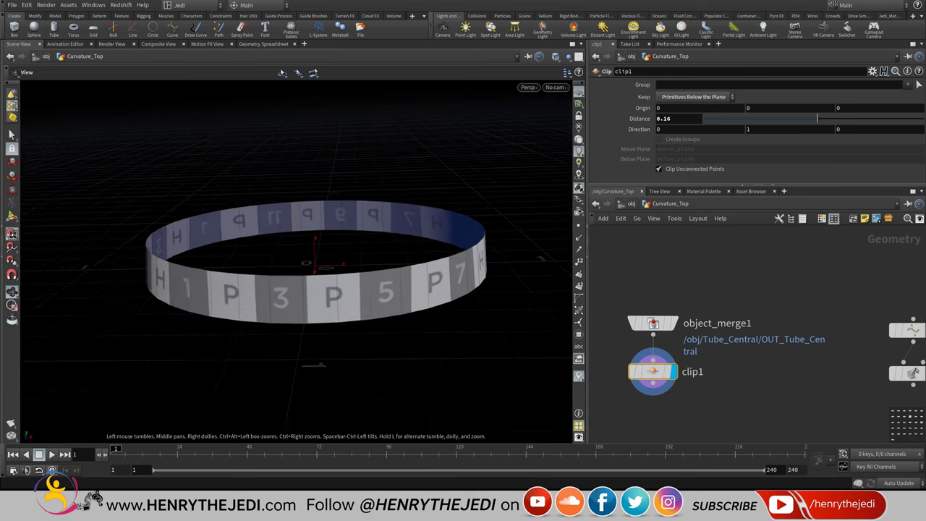
left_click_drag(315, 261, 314, 275)
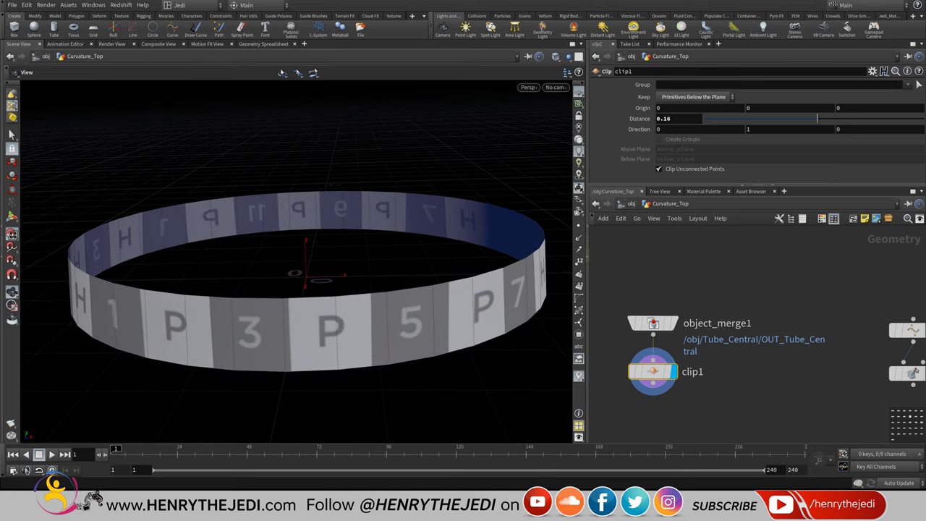
middle_click_drag(652, 323, 728, 319)
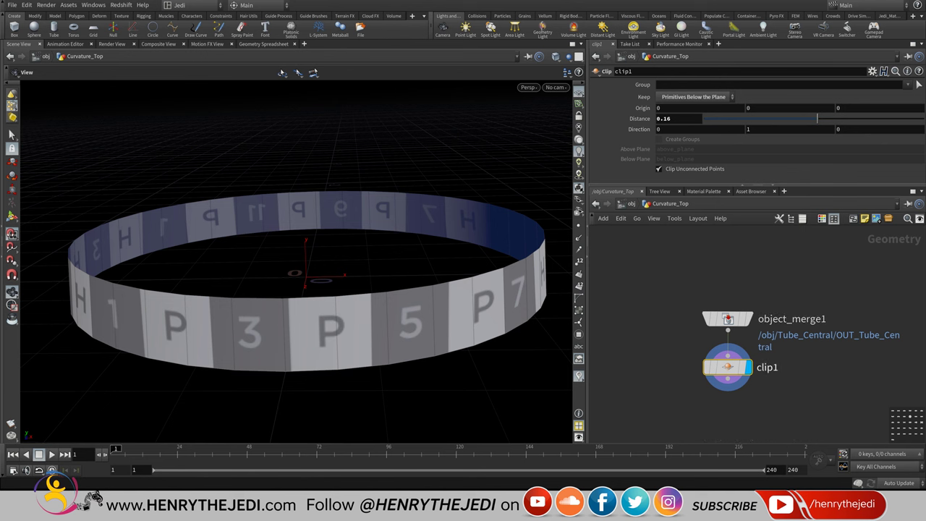
- Move clip1 aside and add a displayed carve1 node below object_merge1
left_click_drag(728, 367, 600, 377)
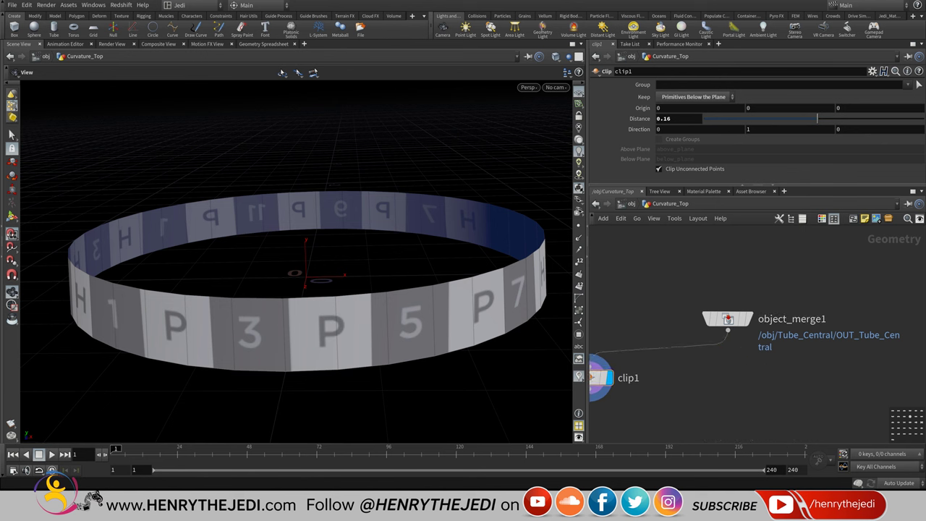
key("Tab")
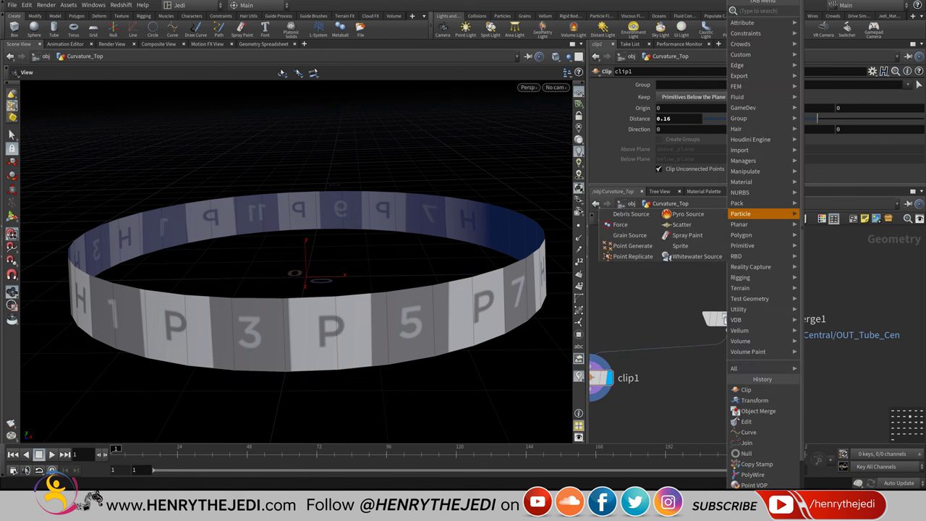
mouse_move(745, 193)
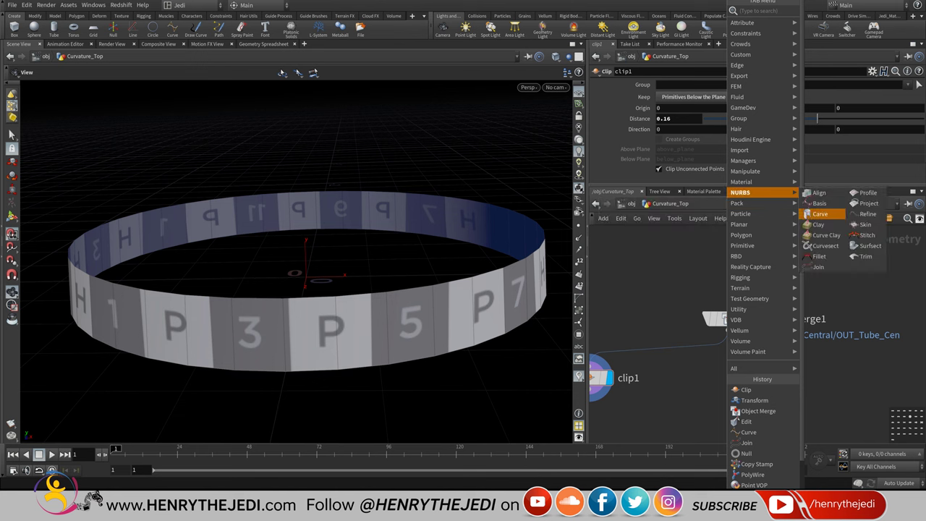
left_click(819, 214)
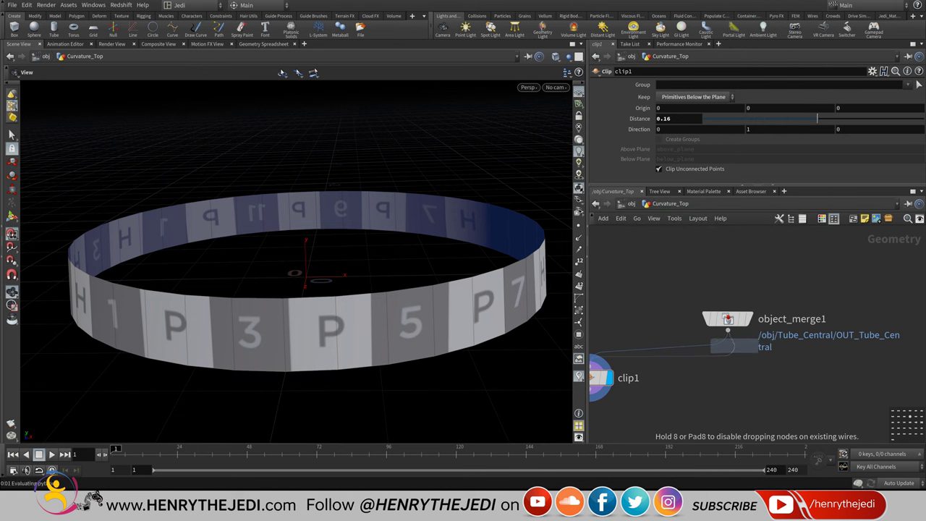
left_click(734, 366)
left_click(755, 367)
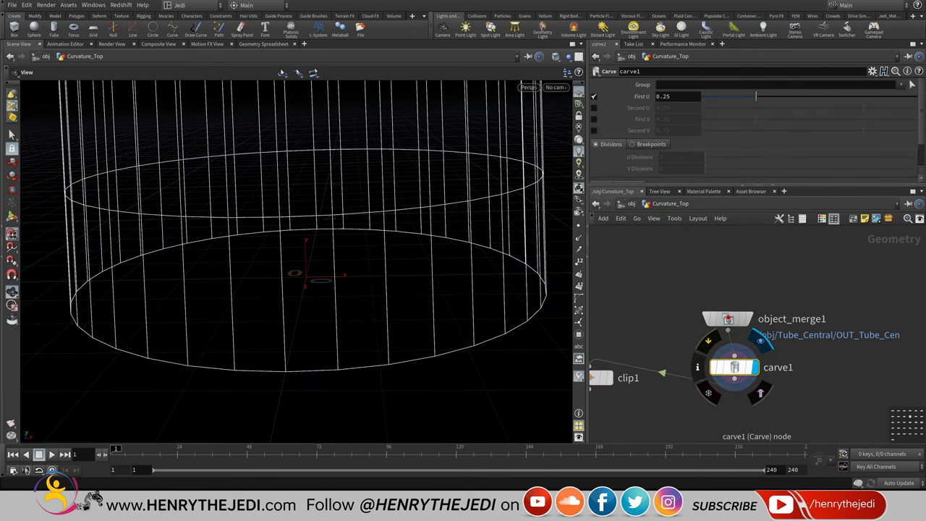
scroll(322, 253, "down", 2)
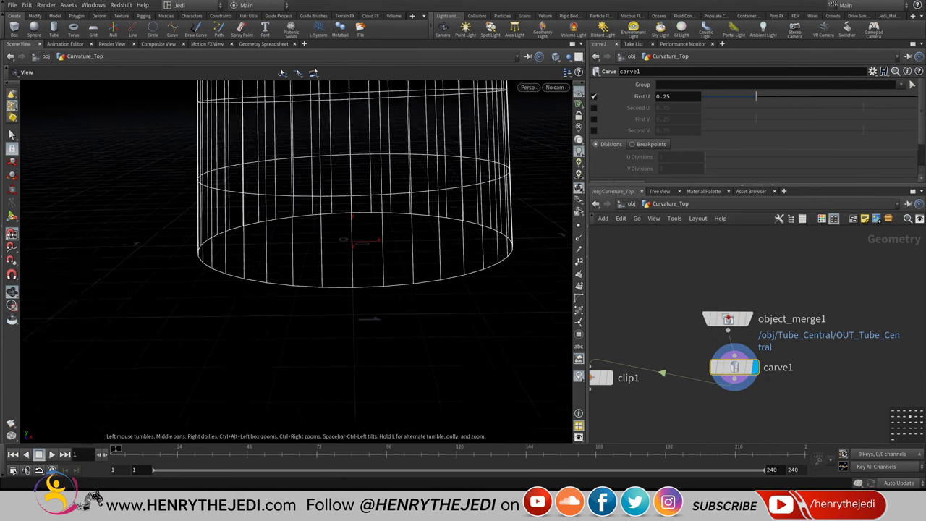
key("f")
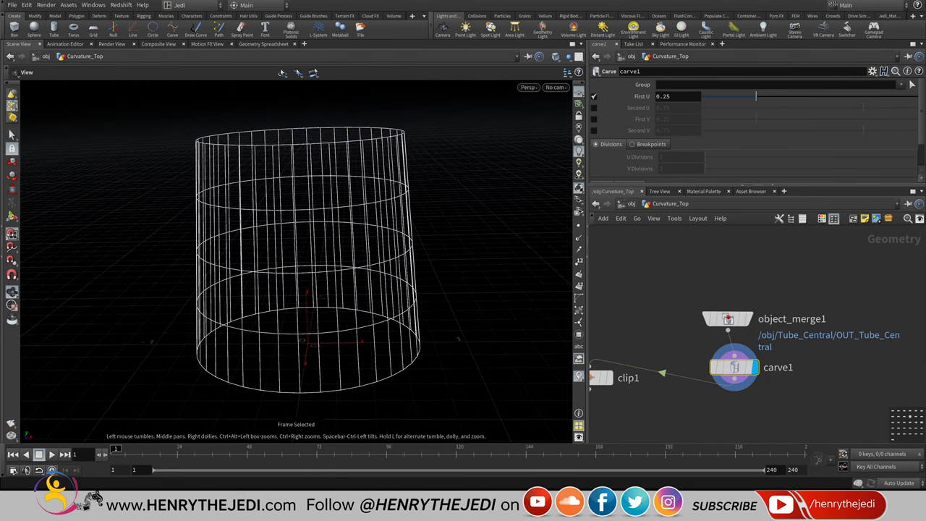
- Experiment with carve1's First U, First V and Second U cut toggles and positions
left_click_drag(756, 96, 812, 96)
left_click(594, 96)
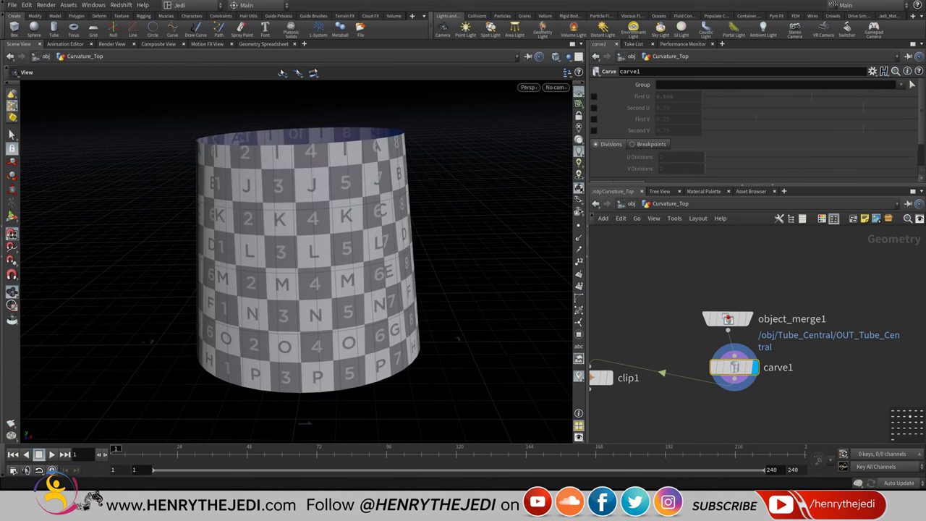
left_click(594, 119)
mouse_move(794, 118)
left_mouse_down()
mouse_move(825, 118)
mouse_move(813, 118)
left_mouse_up()
left_click(594, 119)
left_click(594, 107)
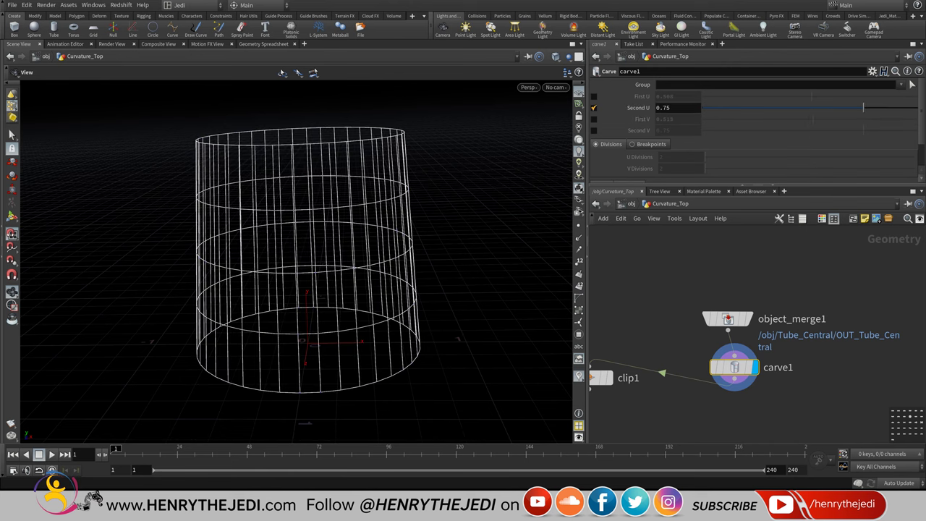
left_click_drag(863, 107, 825, 107)
scroll(825, 107, "down", 2)
- Switch carve1 to extracting curves, First U at 0.44, V cuts at 0.515 and 0.75
left_click(620, 152)
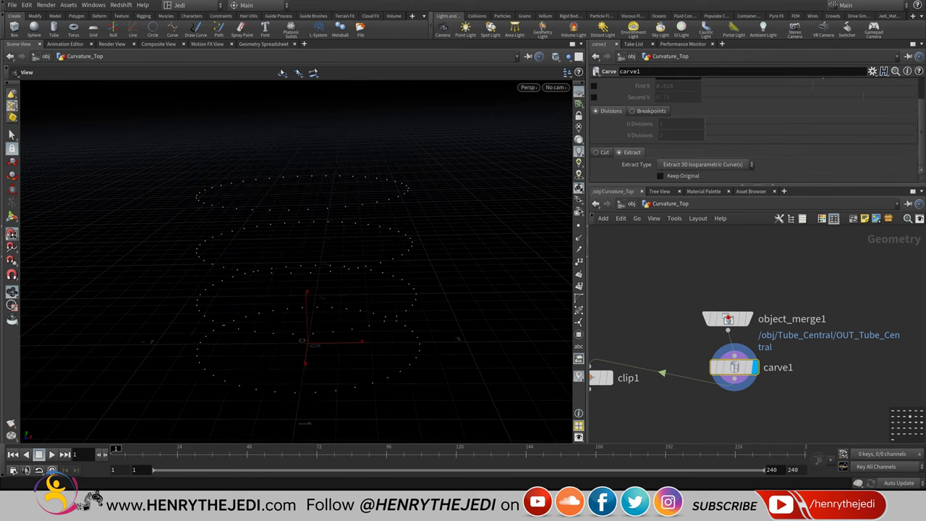
scroll(912, 85, "up", 3)
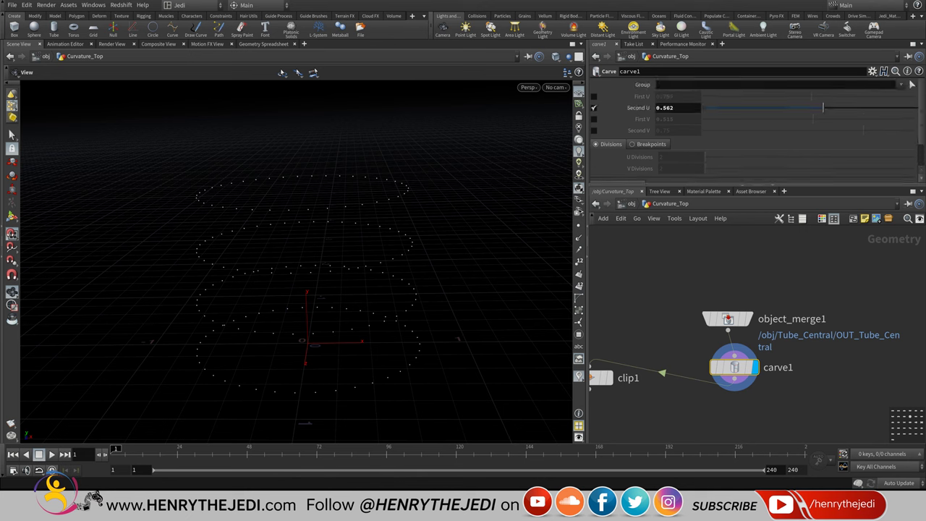
left_click_drag(909, 107, 828, 107)
left_click(593, 107)
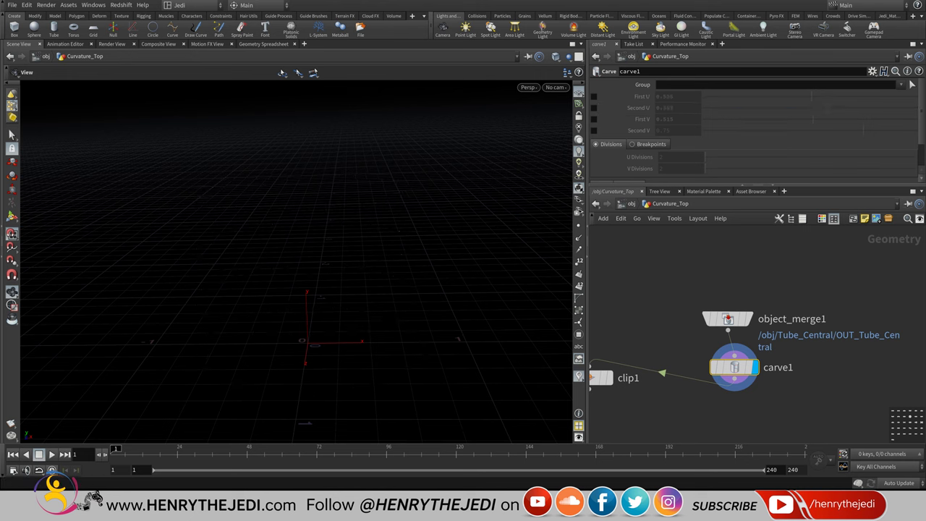
mouse_move(812, 96)
left_mouse_down()
mouse_move(712, 96)
mouse_move(918, 96)
mouse_move(797, 96)
left_mouse_up()
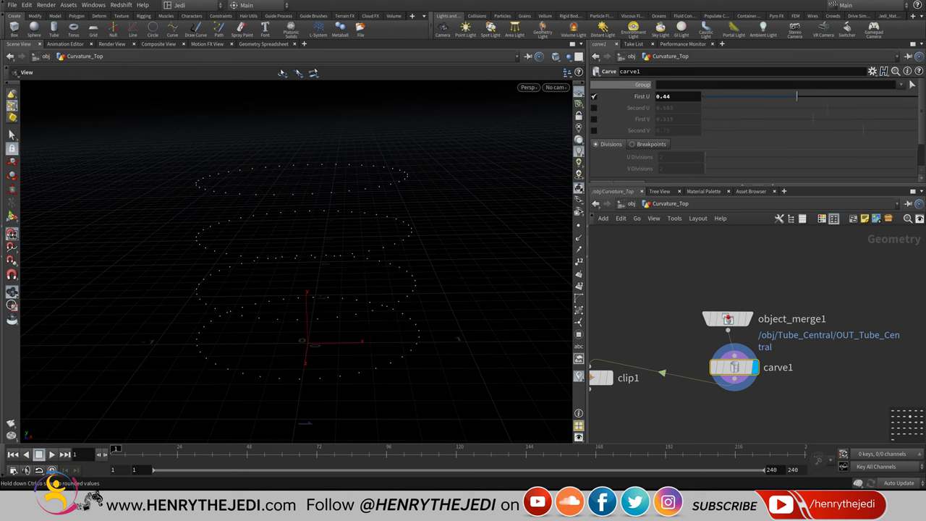
left_click(593, 96)
left_click(593, 131)
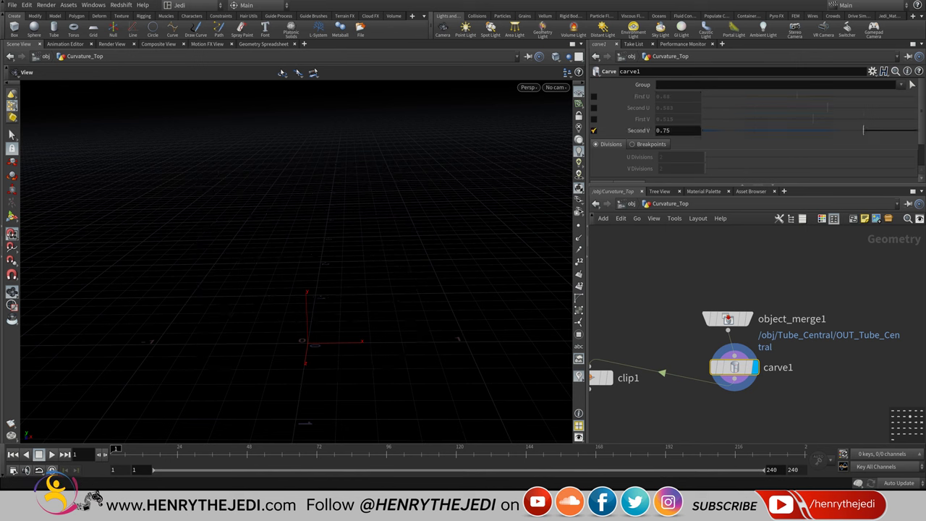
left_click(593, 118)
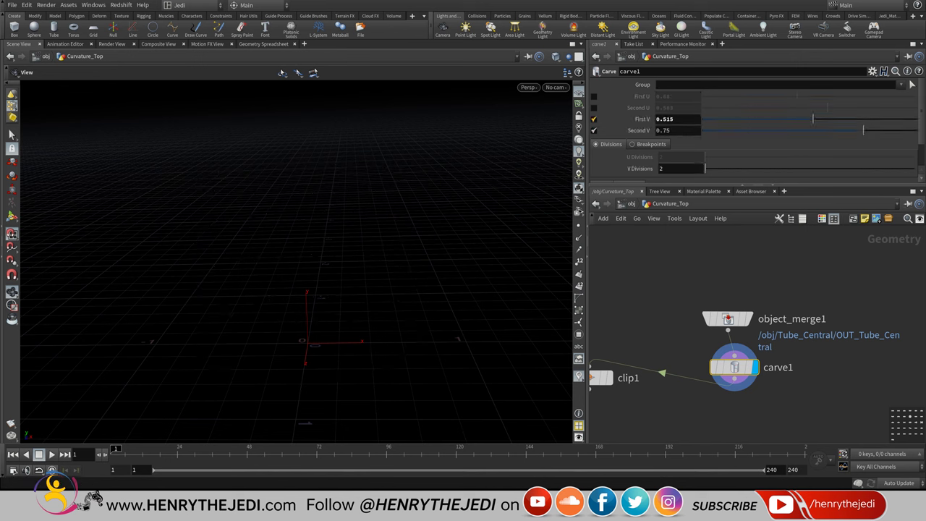
- Set carve1's Extract Type to Extract Point(s), then delete the carve1 node
scroll(594, 119, "down", 1)
left_click(705, 164)
left_click(699, 181)
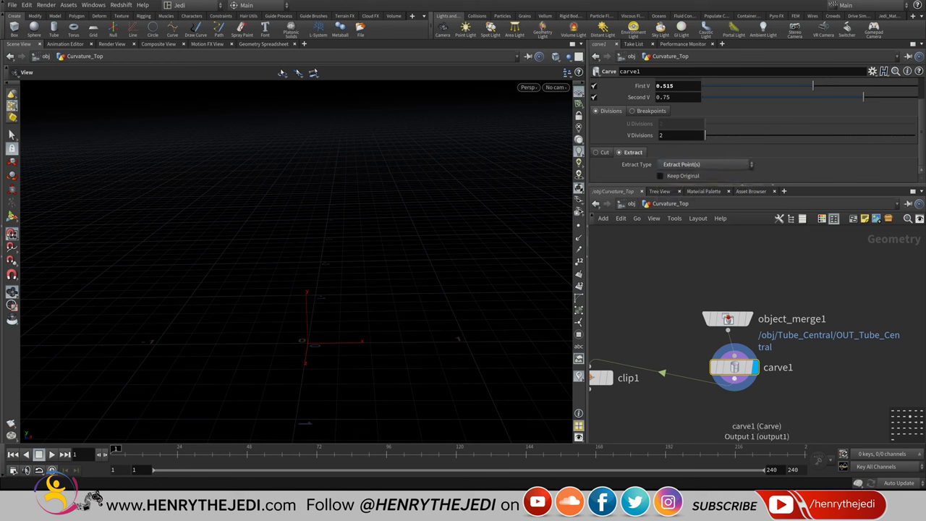
mouse_move(734, 367)
key("Delete")
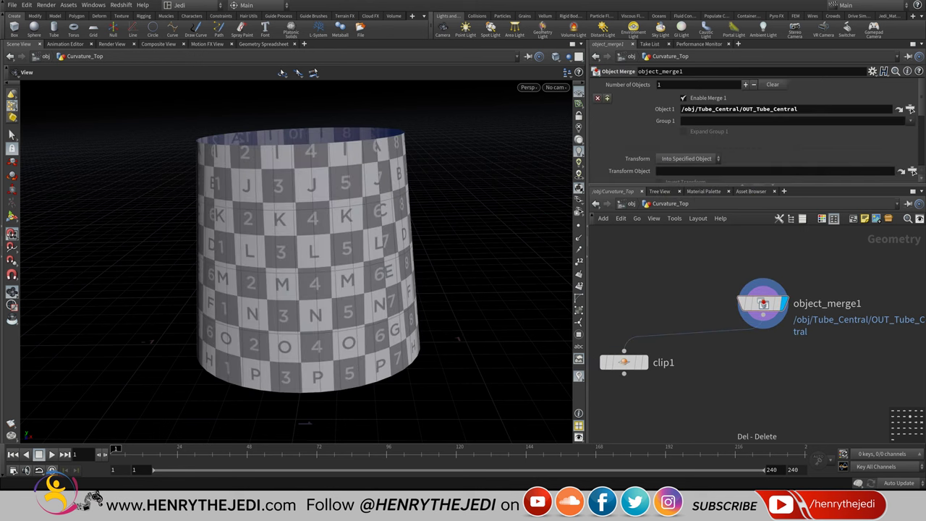
- Move clip1 under object_merge1 and delete it
left_click(644, 362)
left_click_drag(624, 362, 762, 345)
mouse_move(737, 332)
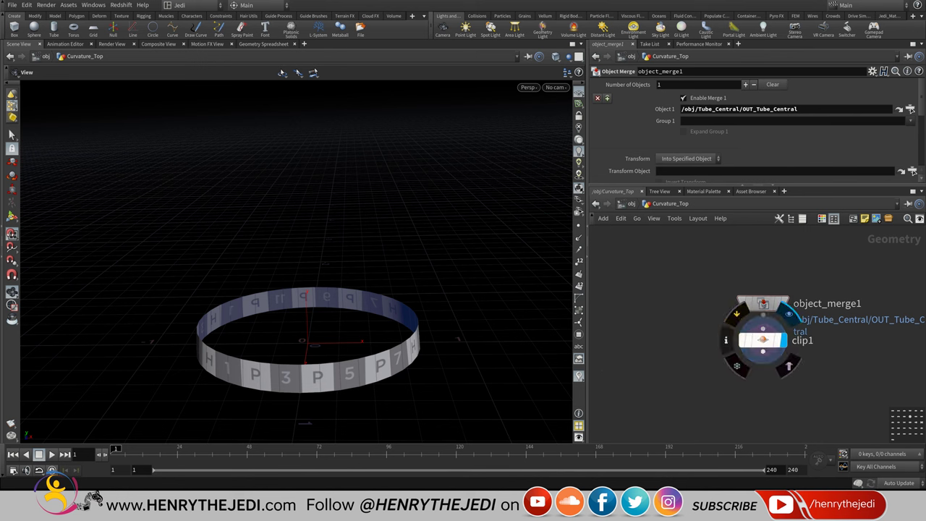
left_click(762, 340)
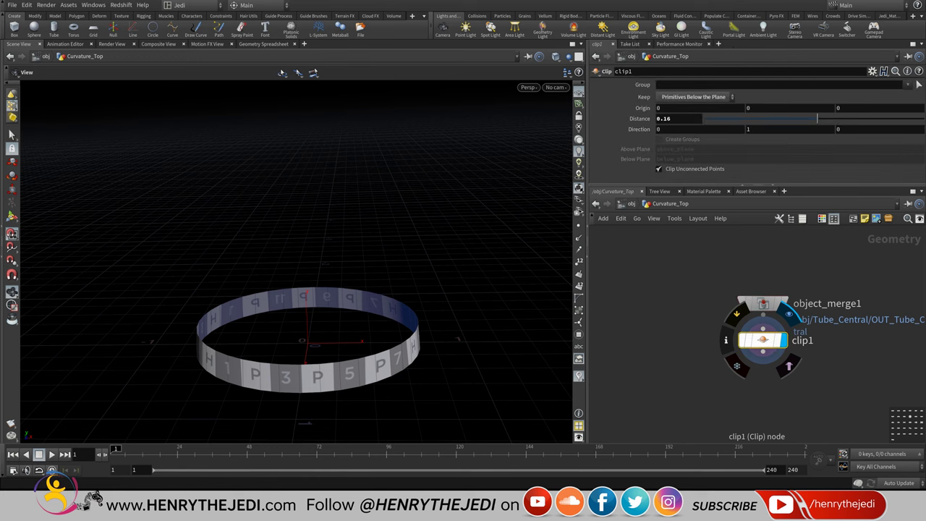
key("Delete")
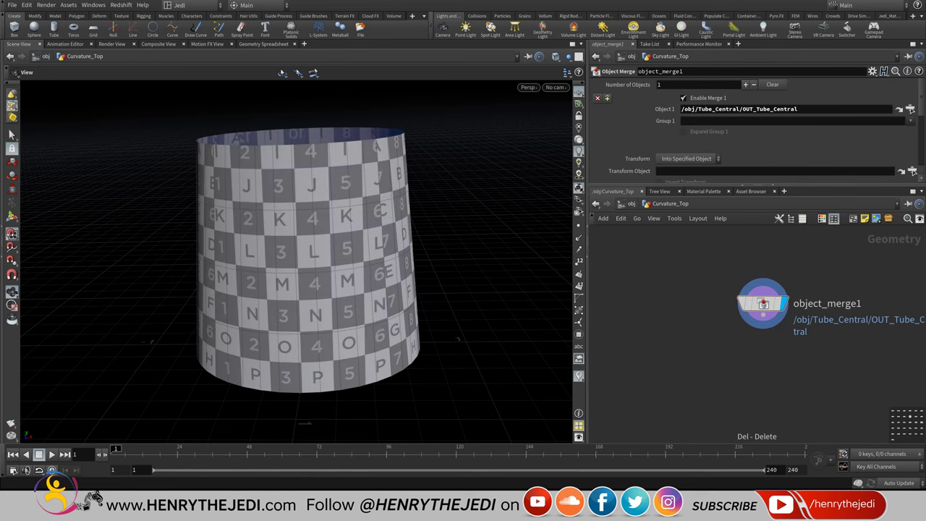
- Add a Polygon > Delete node wired below object_merge1
key("Tab")
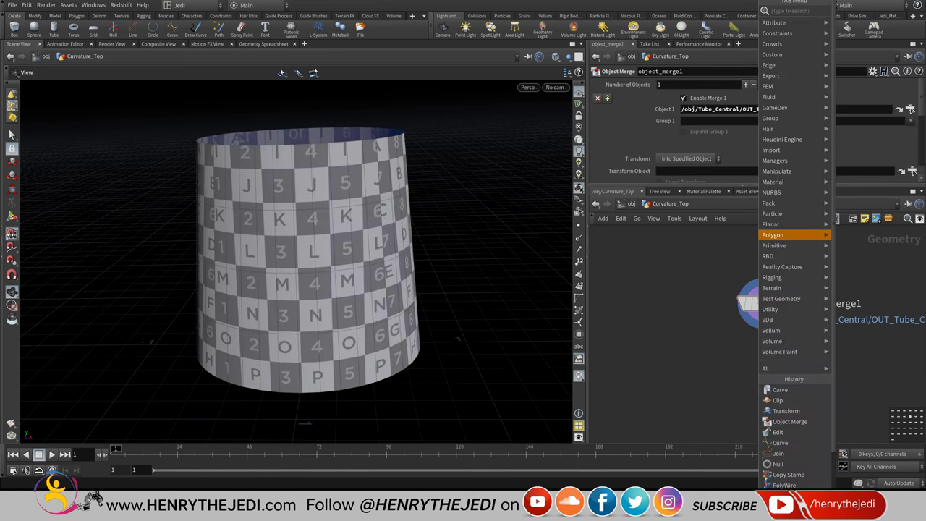
mouse_move(778, 235)
left_click(637, 230)
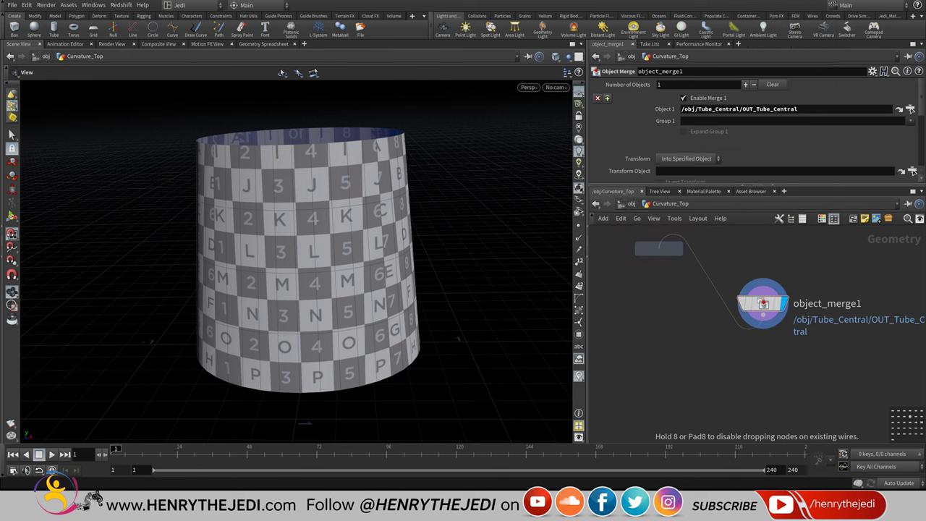
left_click(764, 351)
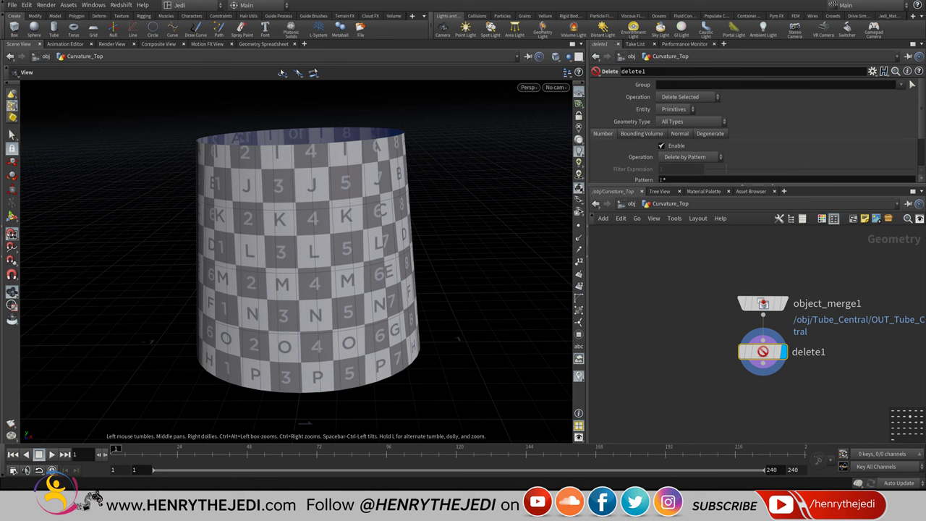
scroll(752, 131, "down", 2)
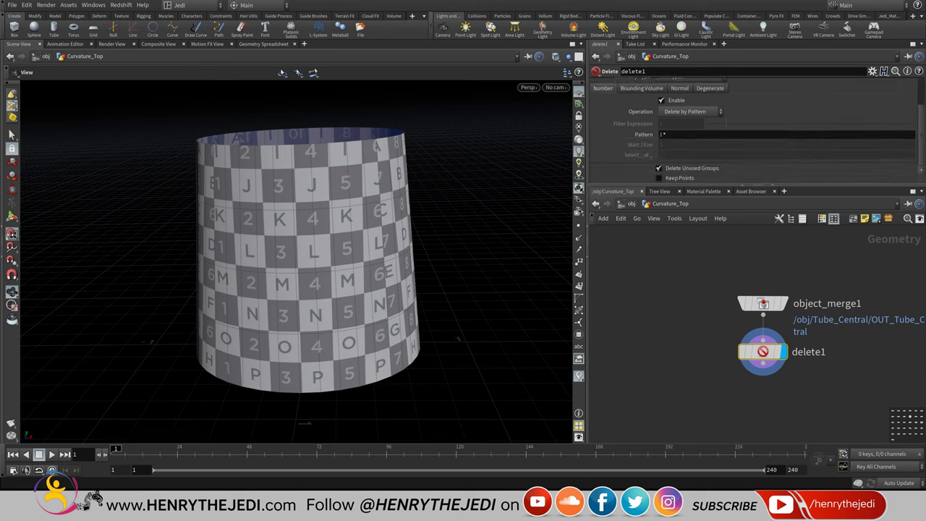
scroll(758, 130, "up", 3)
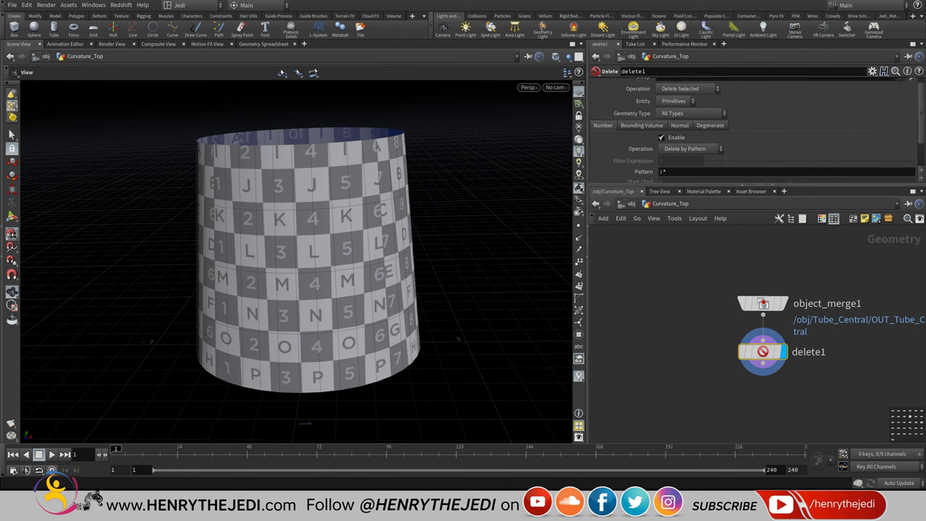
- Delete delete1, enter point selection, and set the viewport to Front view
mouse_move(763, 351)
key("Delete")
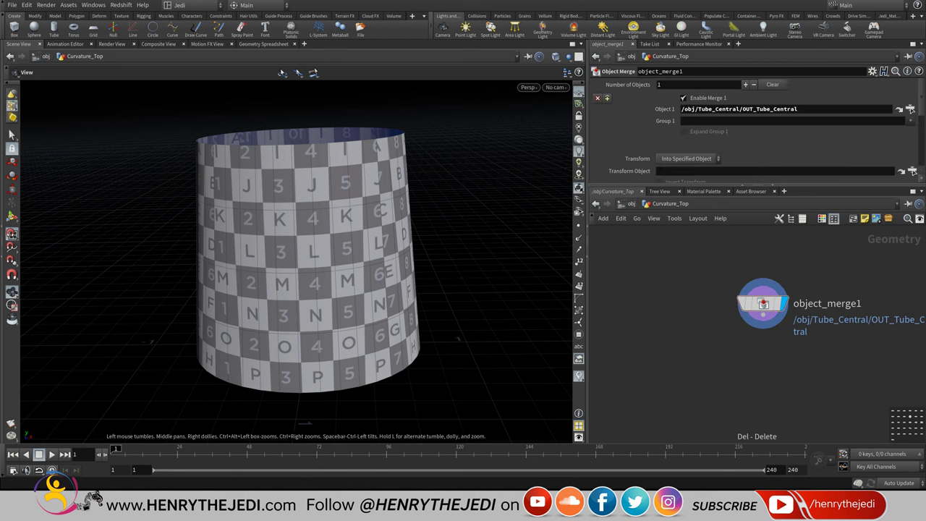
key("s")
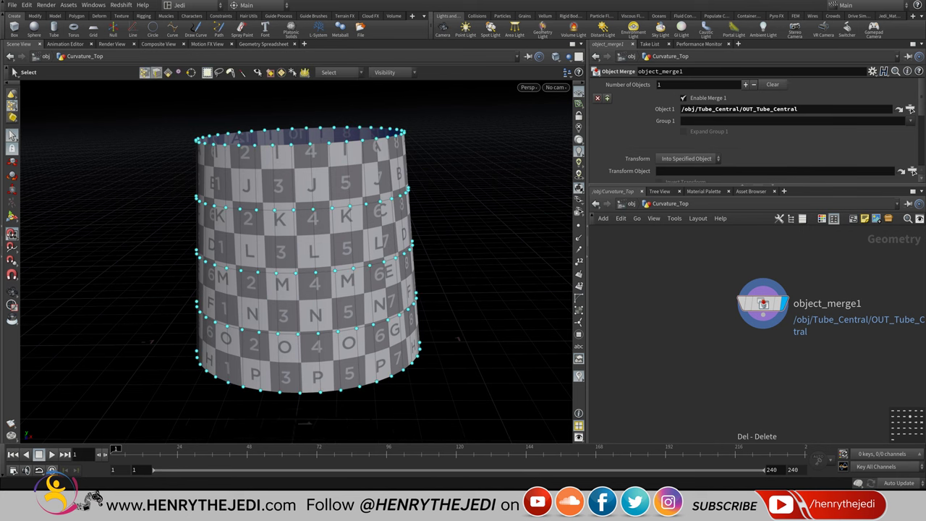
key("3")
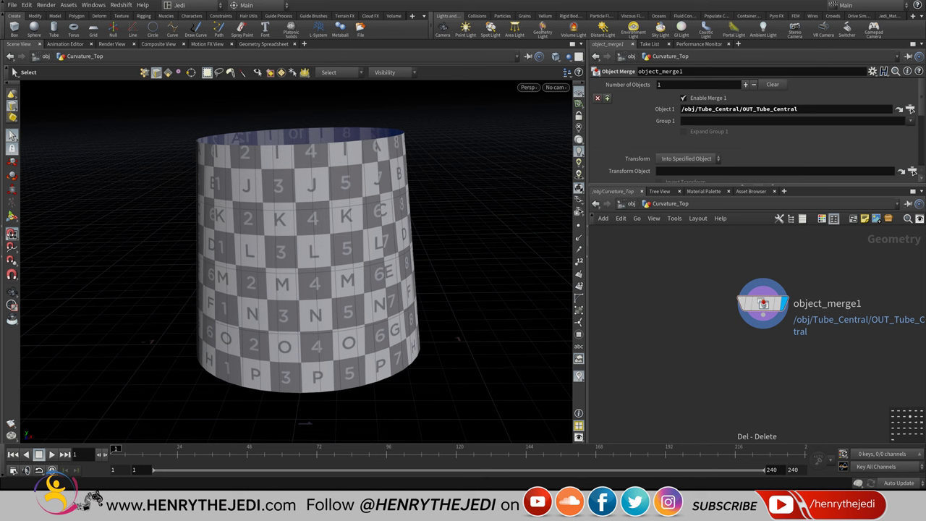
key("2")
left_click(528, 87)
mouse_move(550, 108)
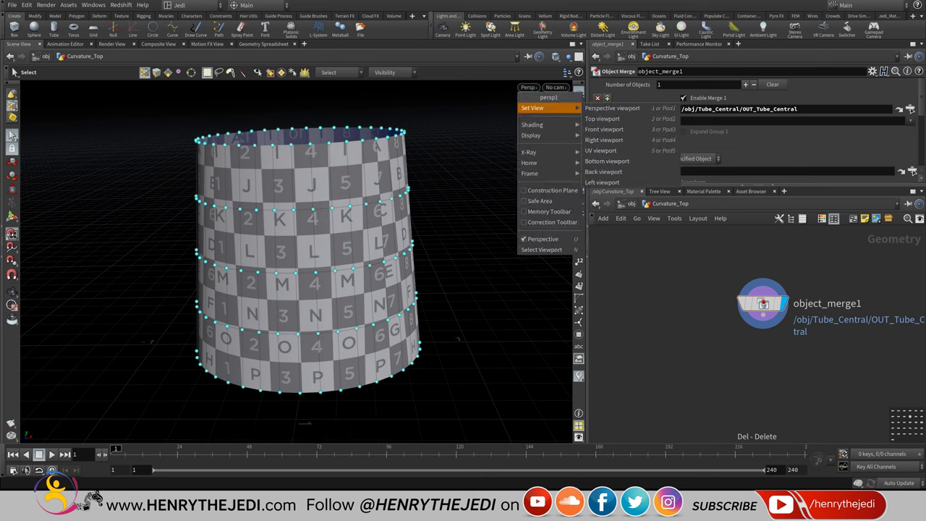
left_click(622, 128)
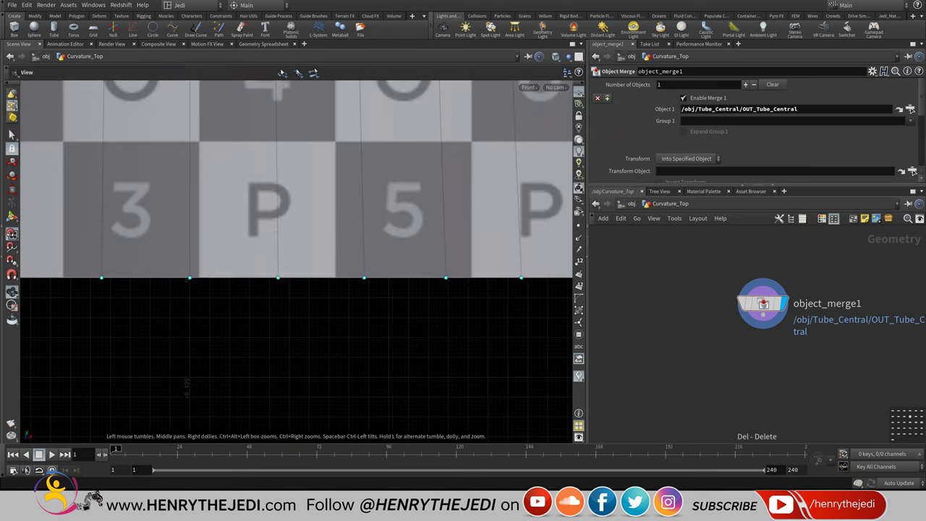
key("Escape")
scroll(285, 262, "down", 5)
- Box-select the tube's bottom row of points and blast them, creating blast1
key("s")
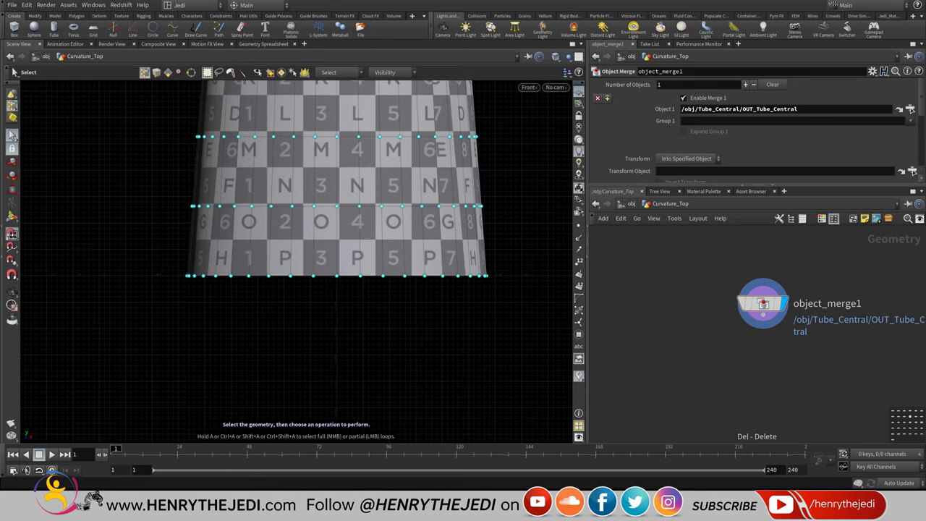
left_click_drag(519, 313, 141, 255)
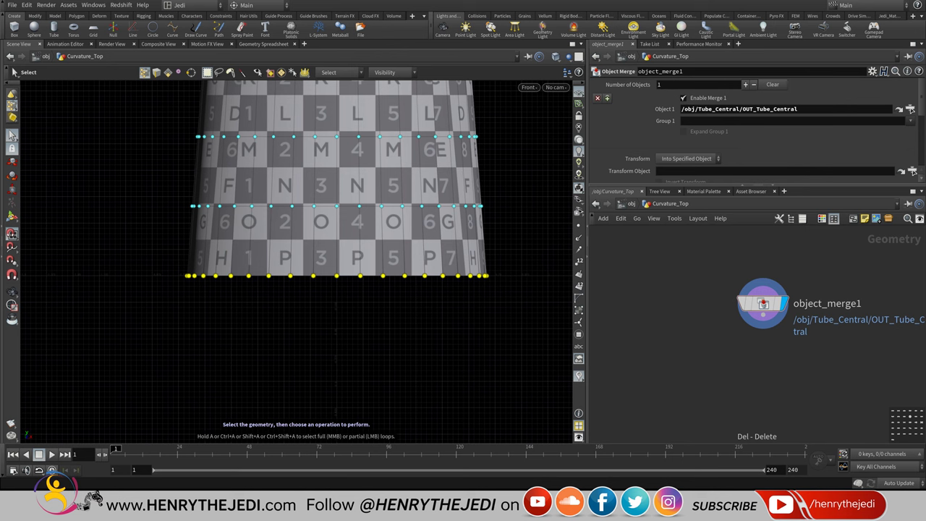
key("Delete")
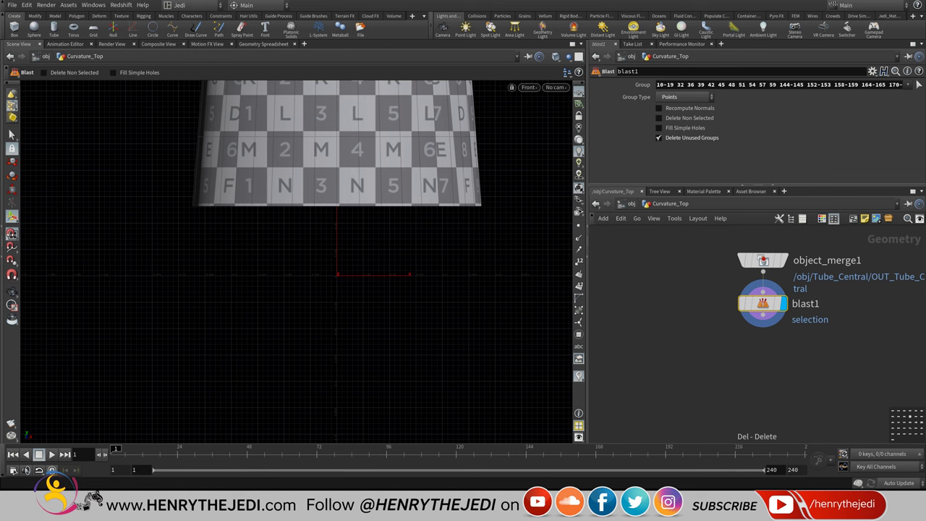
- Enable Delete Non Selected on blast1 and view the point ring as dots in Perspective
left_click(659, 118)
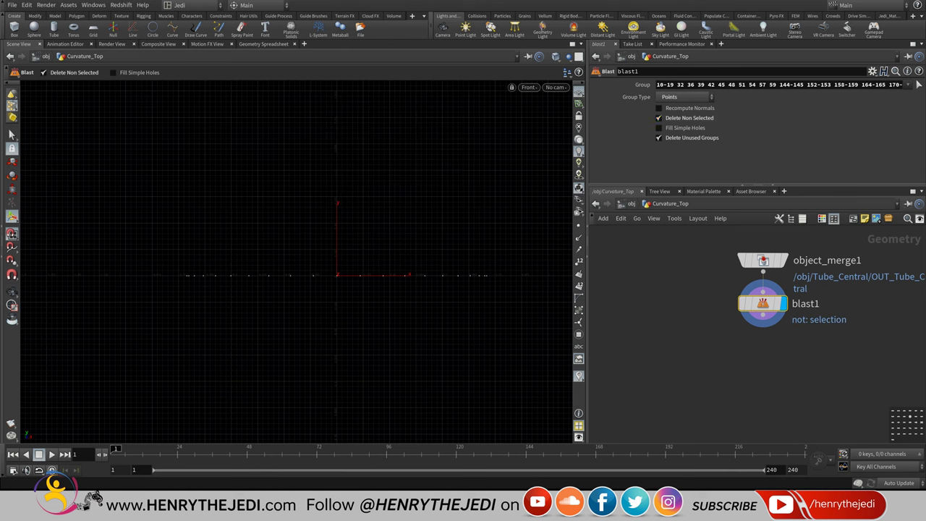
left_click(528, 87)
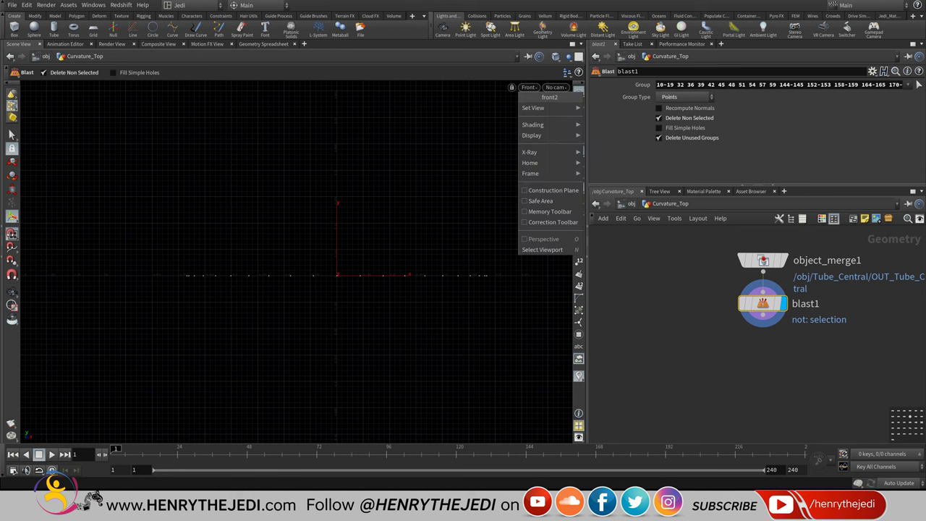
mouse_move(535, 108)
left_click(613, 108)
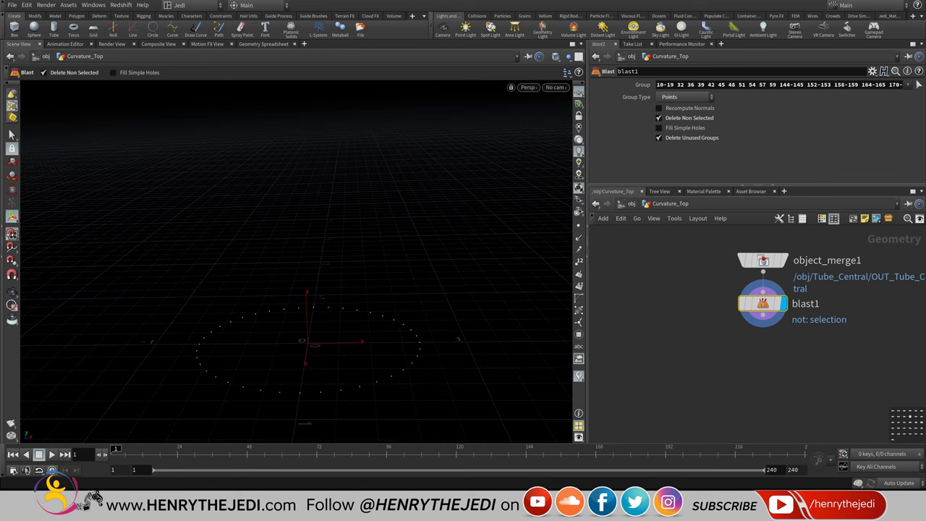
left_click(579, 225)
key("Escape")
left_click_drag(304, 340, 297, 318)
right_click_drag(285, 358, 297, 391)
middle_click_drag(297, 392, 287, 388)
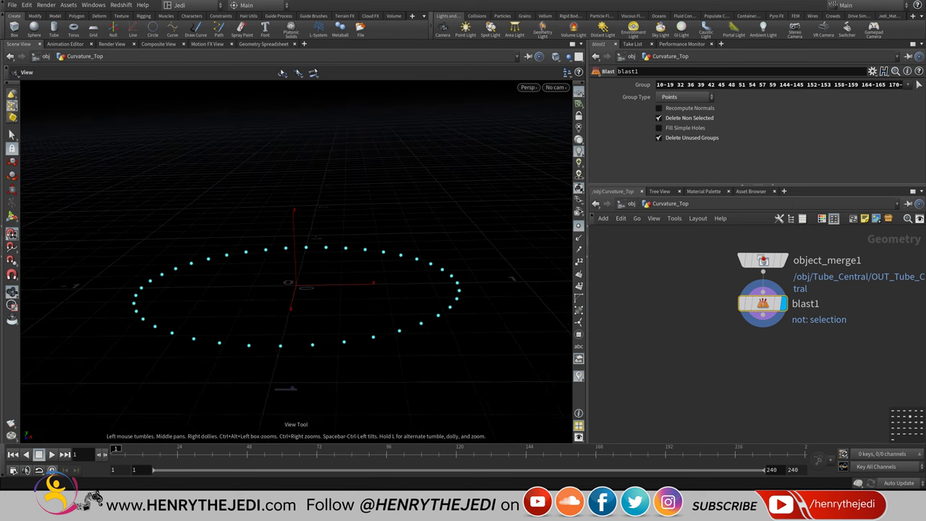
key("d")
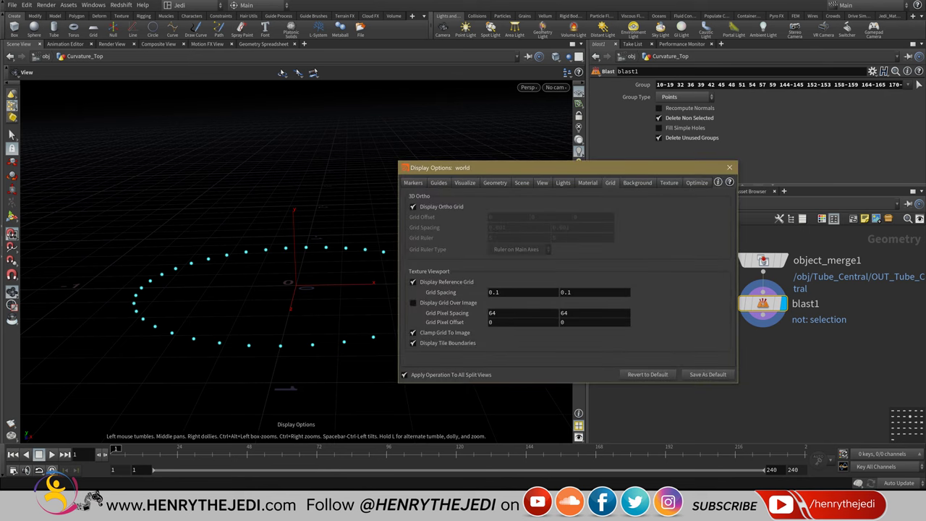
left_click(438, 183)
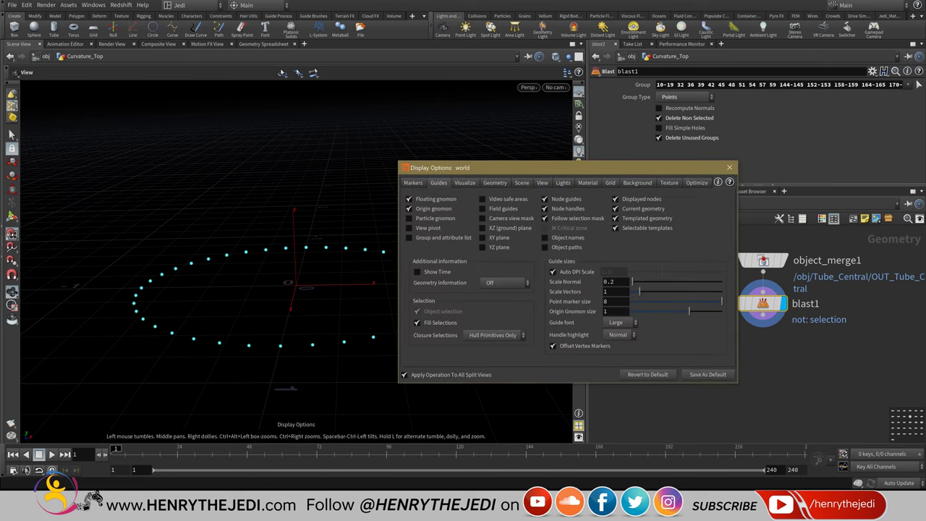
mouse_move(721, 301)
left_mouse_down()
mouse_move(631, 301)
mouse_move(722, 301)
left_mouse_up()
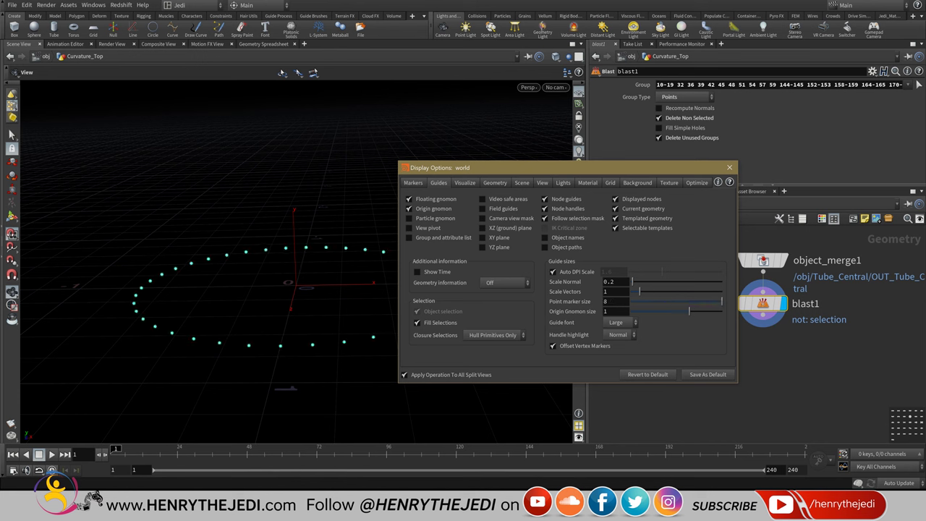
left_click(607, 301)
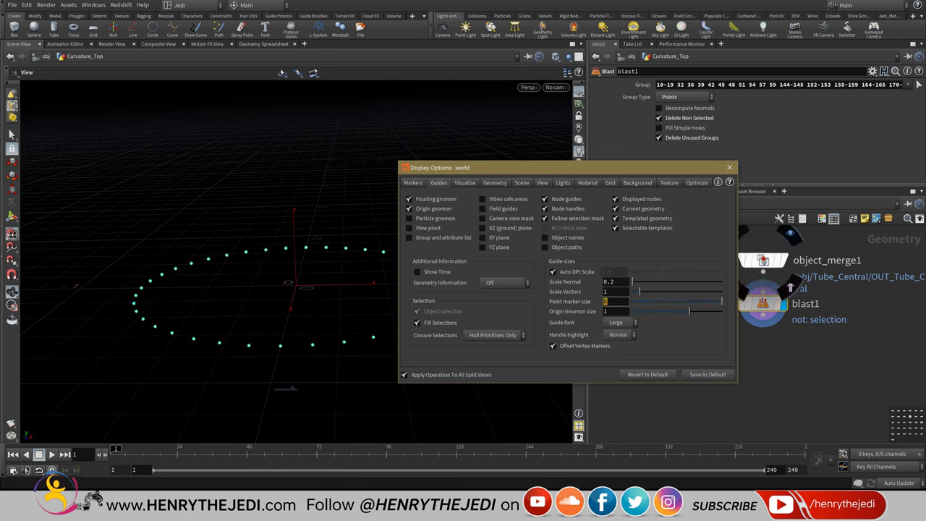
type("15")
key("Return")
left_click(608, 302)
type("8")
key("Return")
left_click(729, 168)
left_click_drag(376, 311, 332, 301)
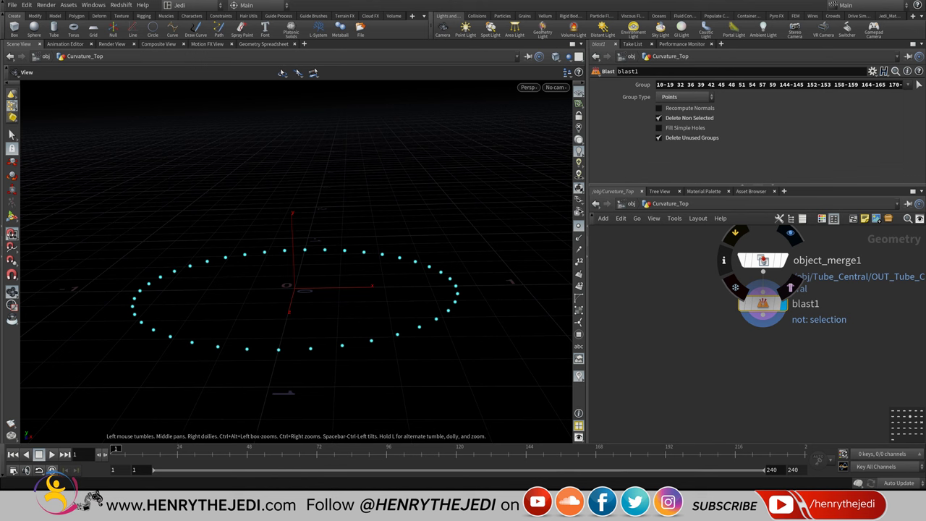
left_click(26, 4)
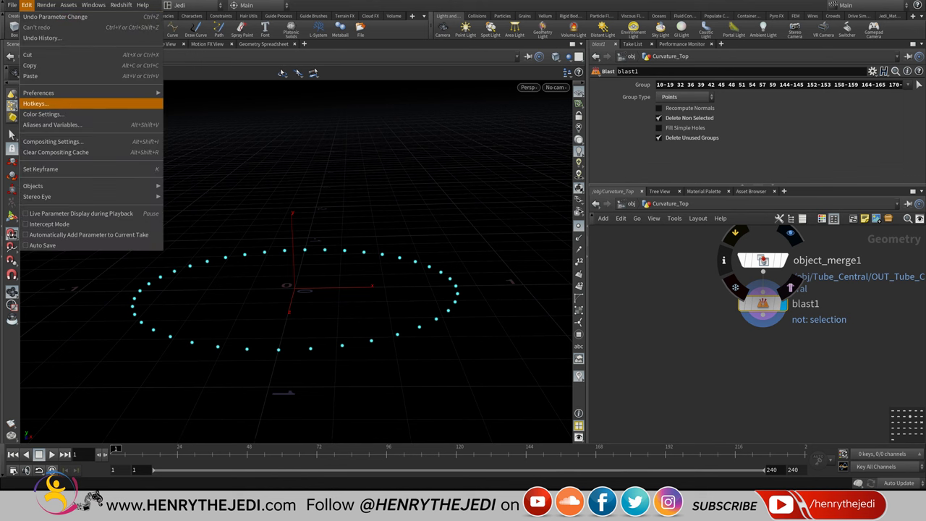
left_click(44, 114)
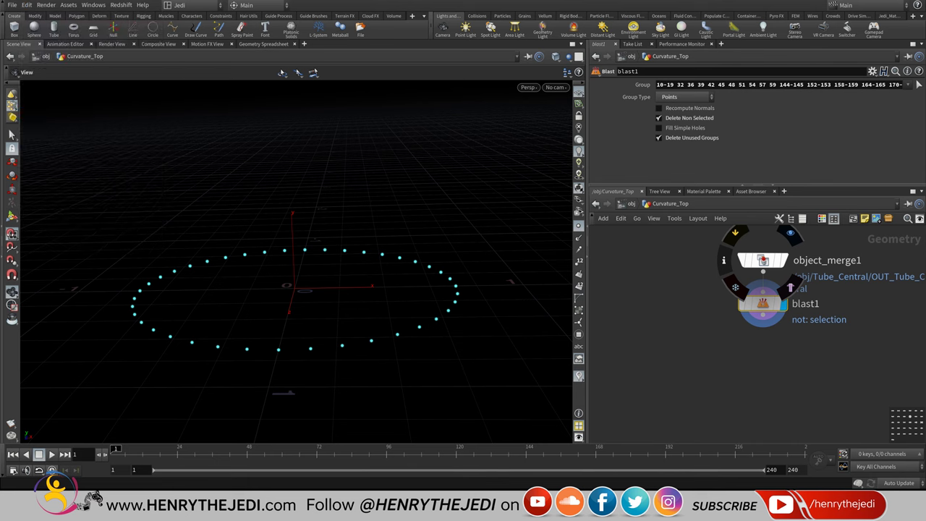
left_click(92, 59)
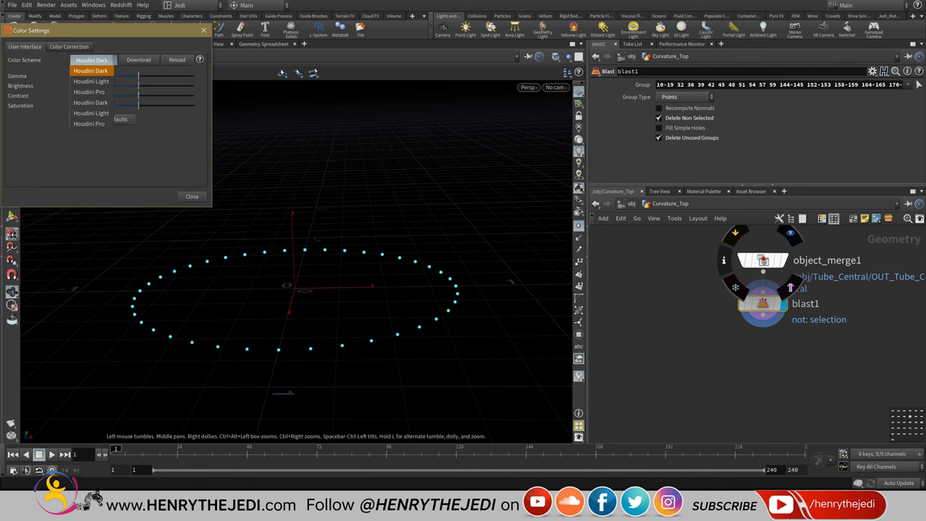
left_click(92, 82)
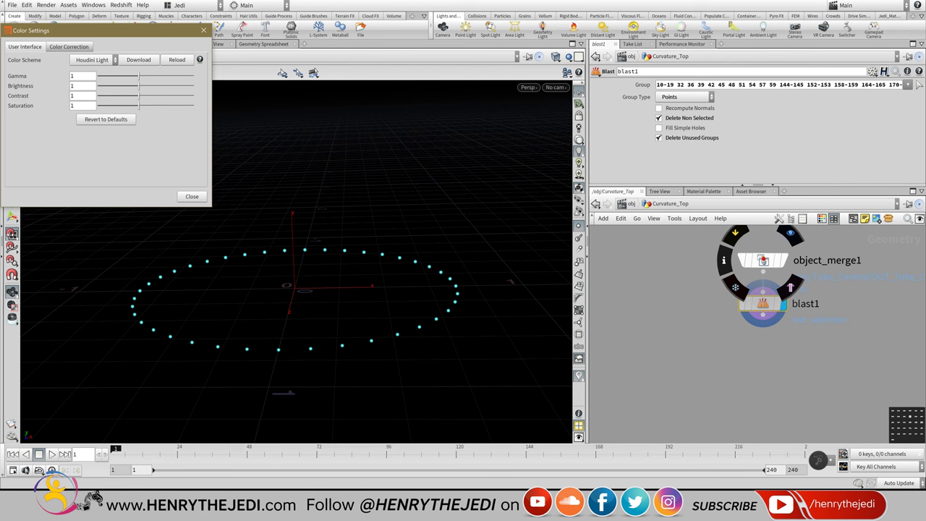
left_click(92, 59)
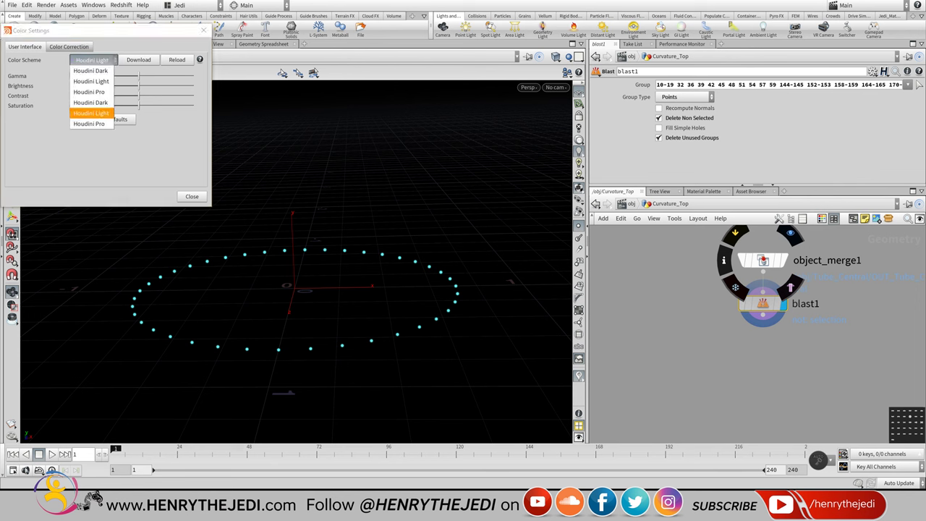
left_click(91, 113)
left_click(92, 60)
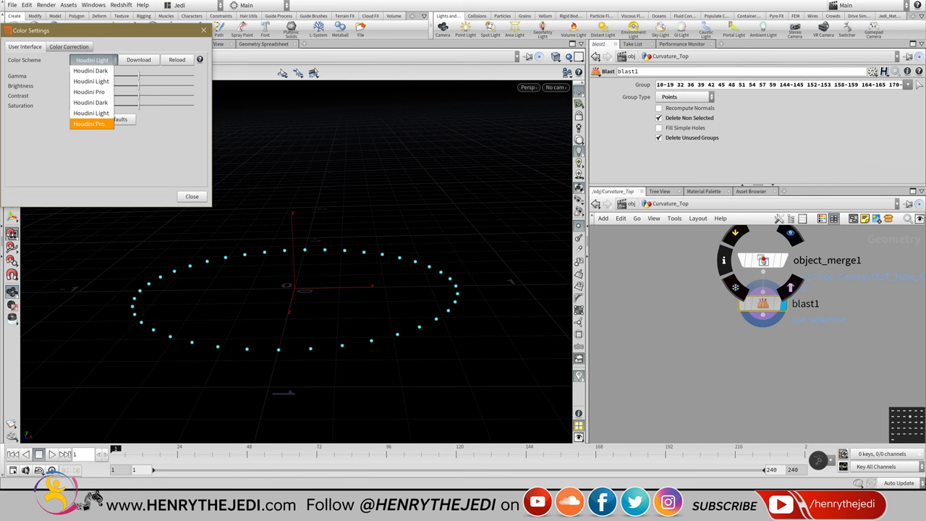
left_click(89, 124)
left_click(92, 59)
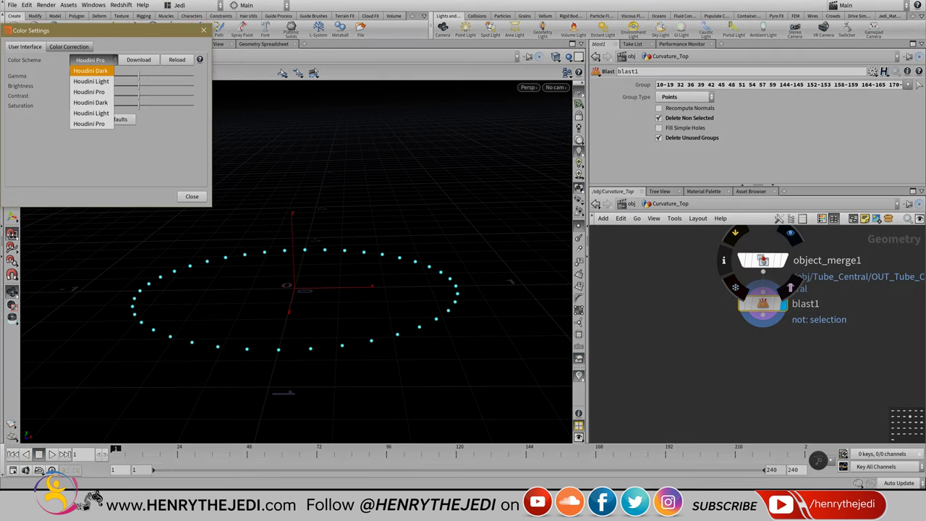
left_click(91, 71)
left_click(204, 30)
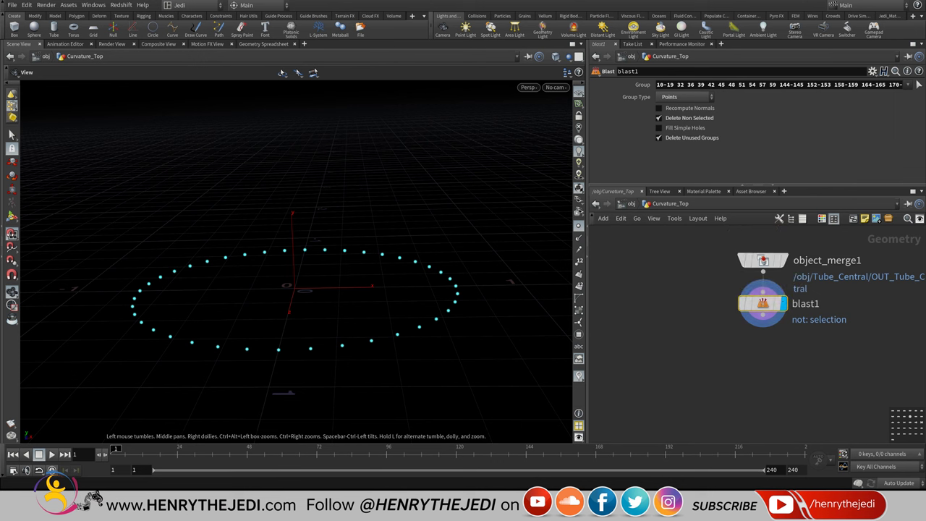
- Display edit1's curve, move object_merge1 and blast1 to the right, and save
middle_click_drag(763, 304, 537, 323)
left_click(825, 304)
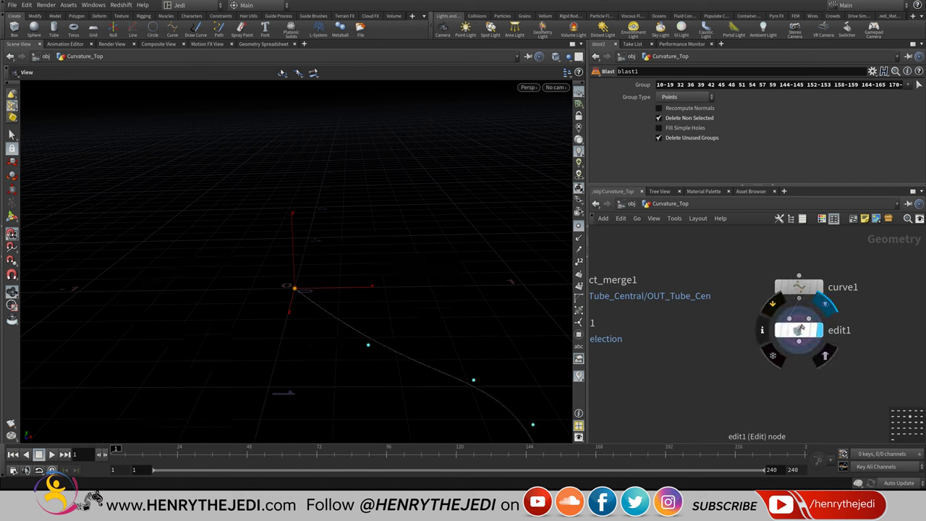
scroll(799, 329, "down", 3)
left_click_drag(655, 396, 840, 324)
key("ctrl+s")
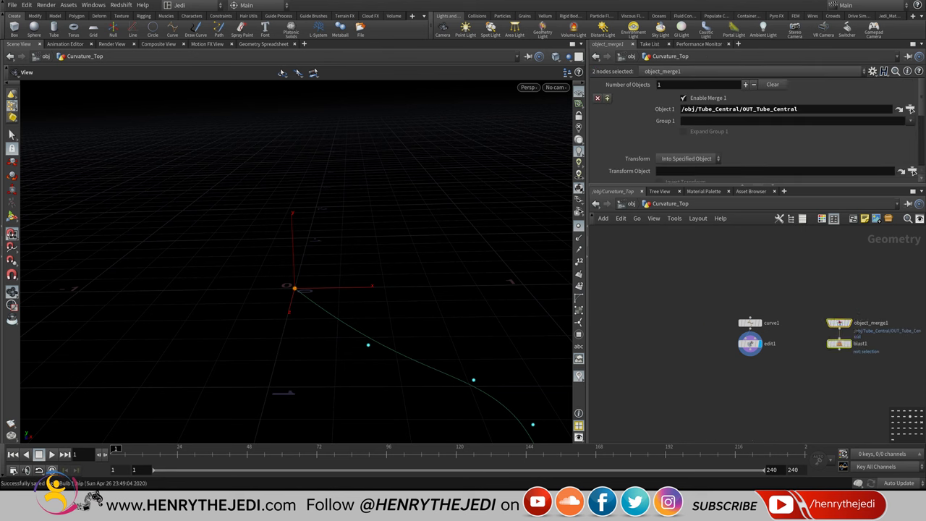
- Tumble the viewport to better see the profile curve and bring up the Utility nodes
scroll(771, 368, "up", 4)
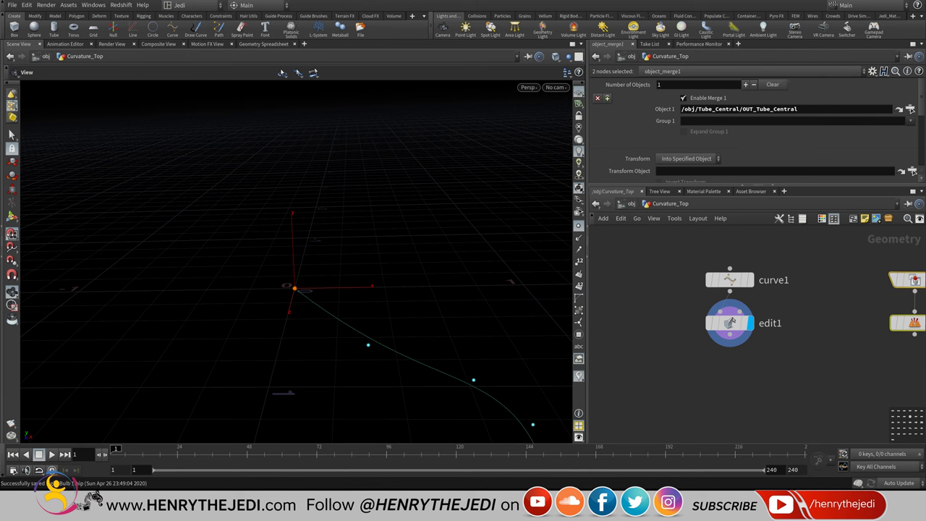
left_click_drag(293, 288, 250, 236)
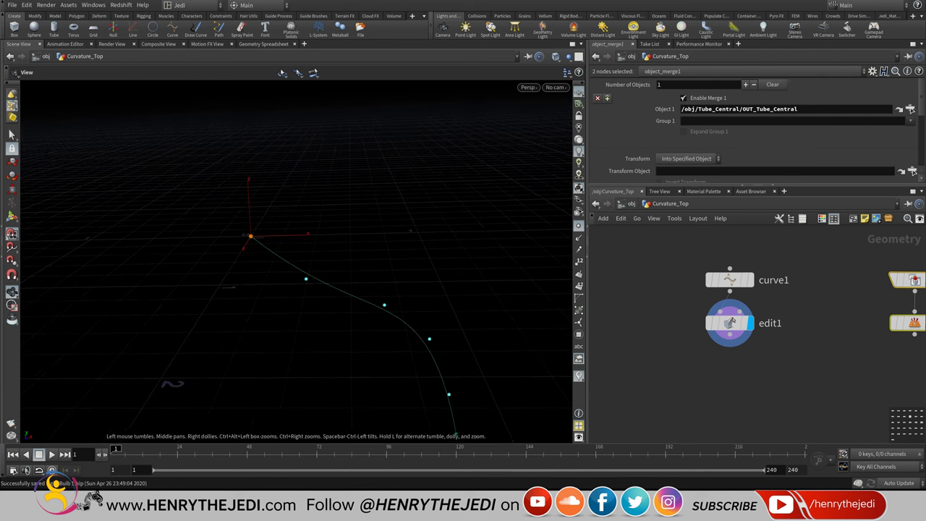
key("Tab")
mouse_move(752, 320)
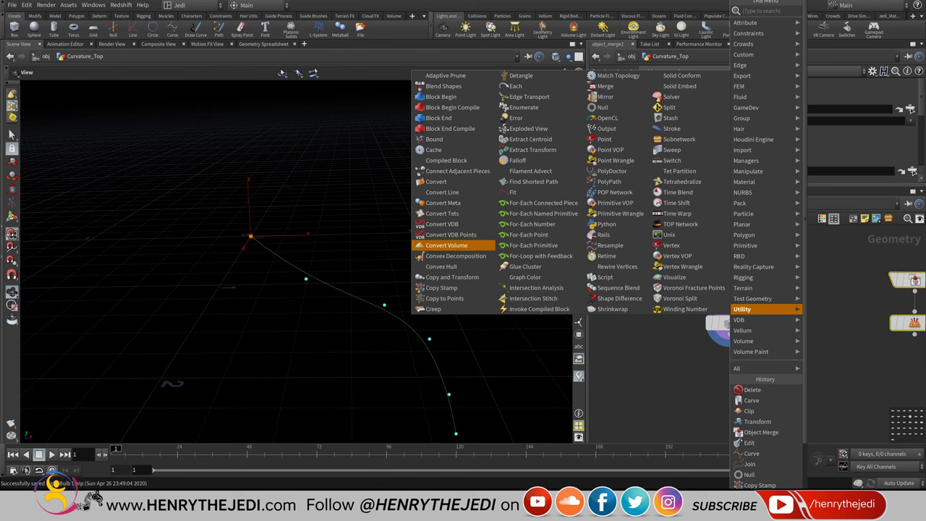
- Add a Copy Stamp node copying edit1's curve onto blast1's ring points, and display copy1
left_click(445, 287)
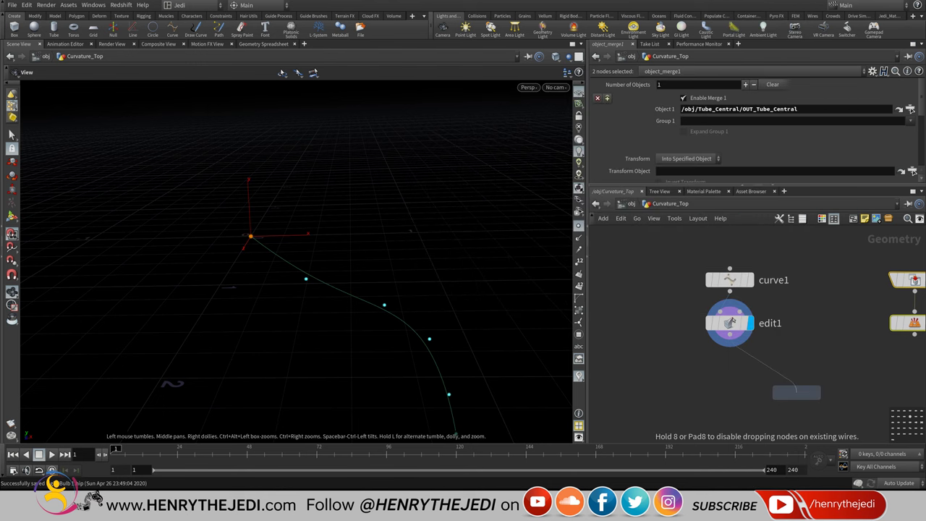
left_click(803, 416)
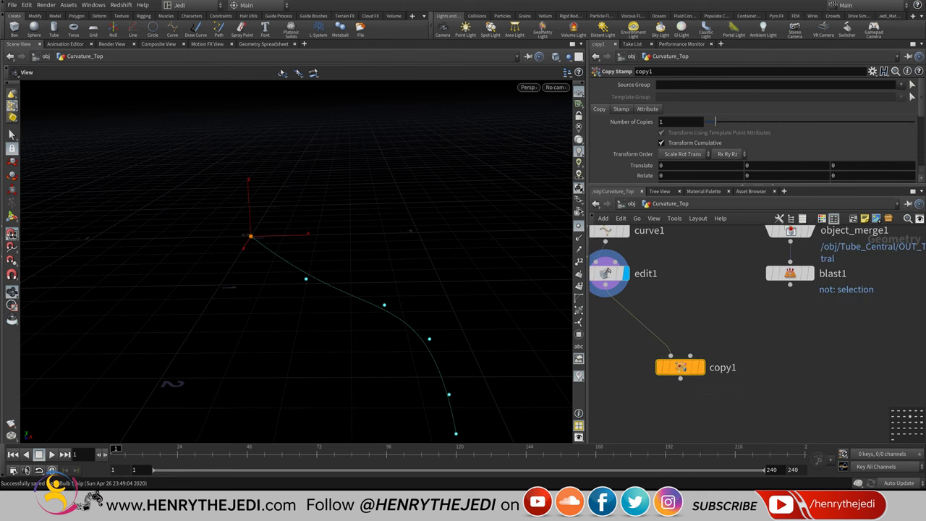
key("h")
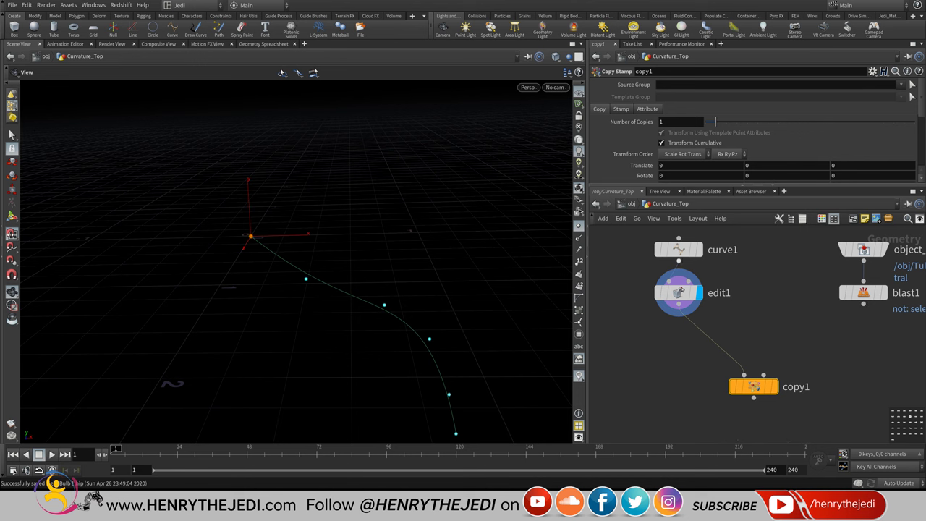
mouse_move(745, 376)
mouse_move(863, 292)
left_click_drag(863, 304, 763, 375)
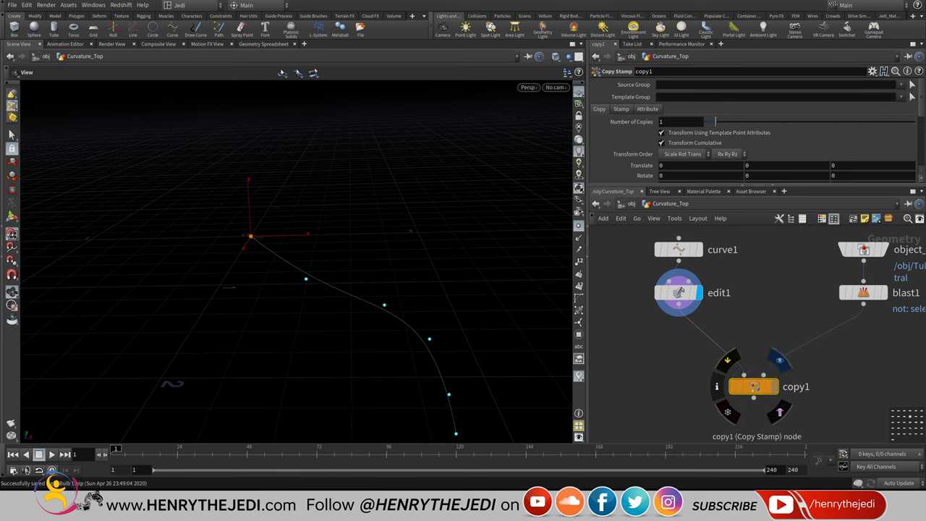
left_click(775, 386)
left_click_drag(411, 231, 424, 394)
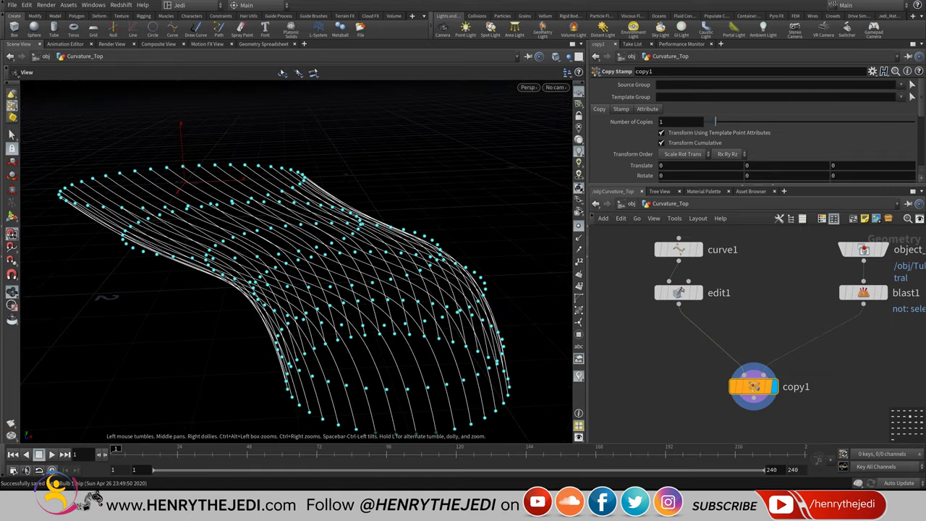
- Set the display flag on blast1 and frame its ring of bottom points in the viewport
mouse_move(424, 394)
left_mouse_down()
mouse_move(448, 351)
mouse_move(434, 405)
mouse_move(427, 394)
left_mouse_up()
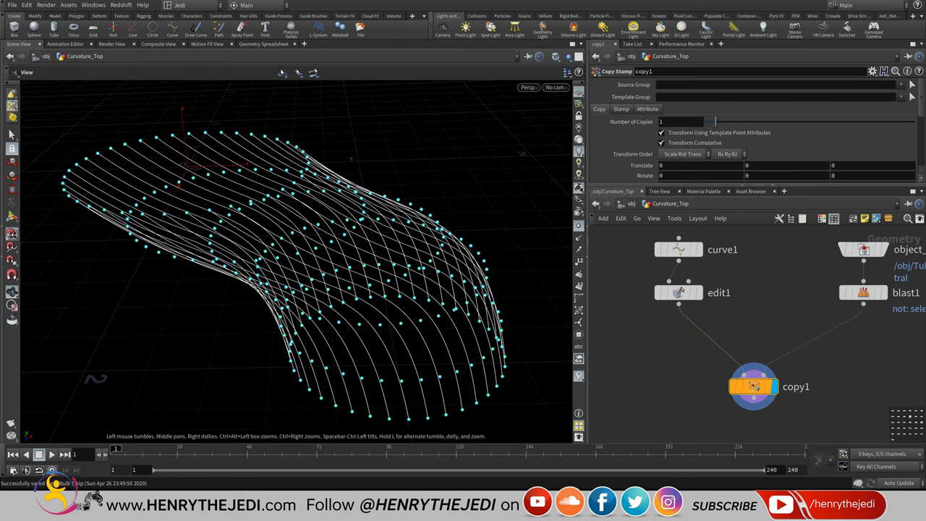
mouse_move(863, 292)
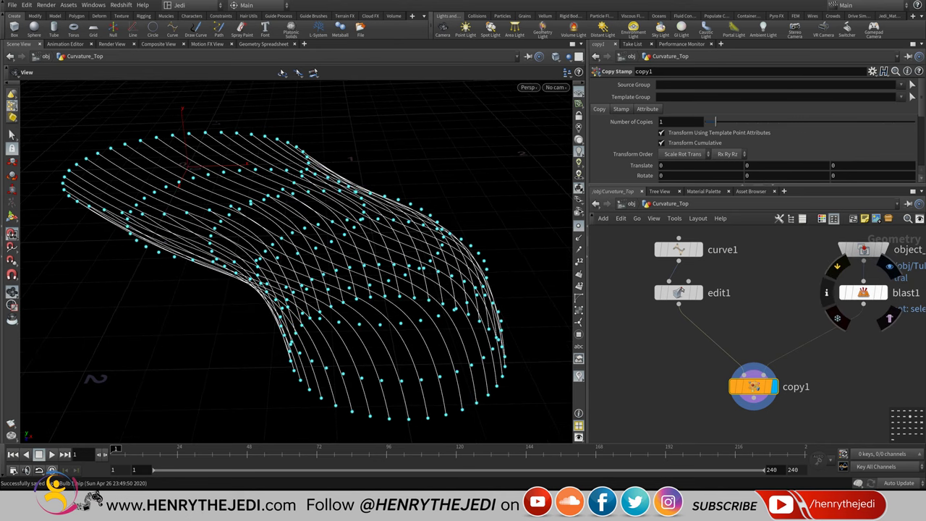
middle_click_drag(888, 266, 843, 307)
left_click(843, 307)
left_click(818, 333)
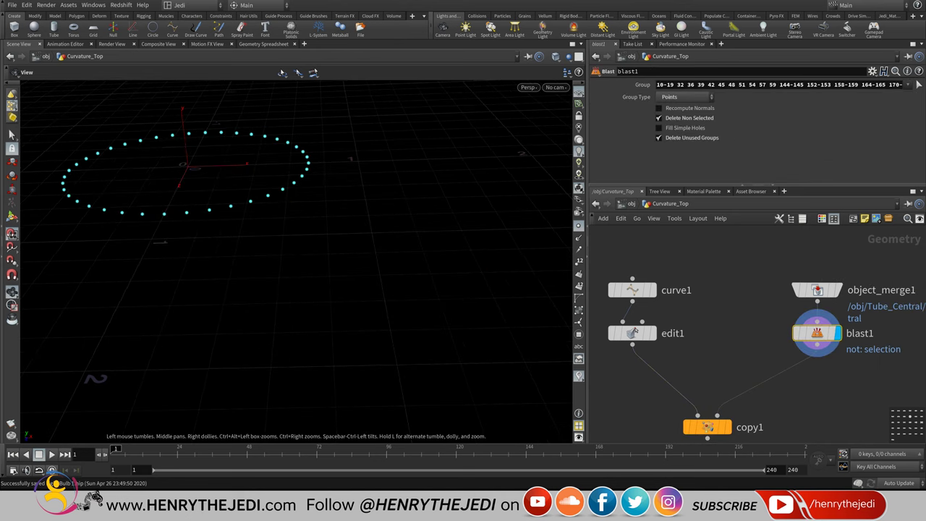
key("h")
scroll(290, 246, "up", 3)
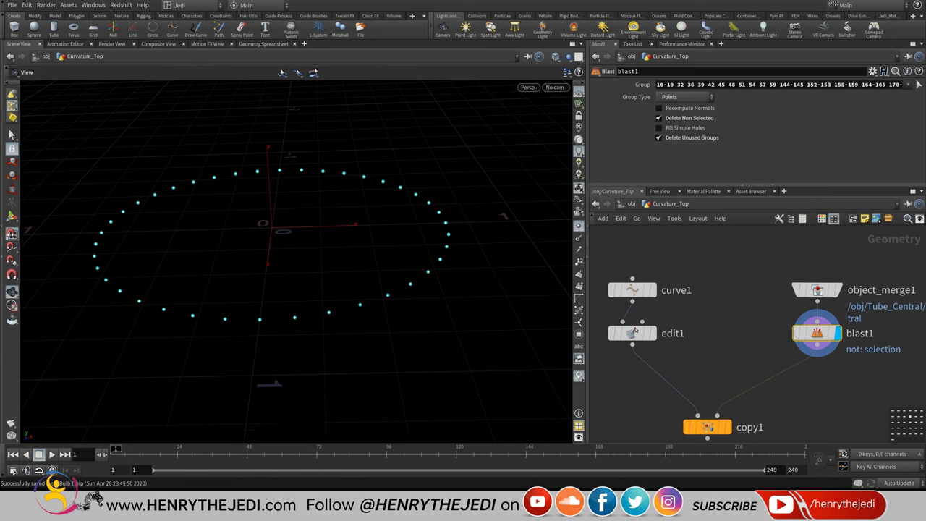
- Compare against copy1's curve cage, return the display flag to blast1, and save the scene
left_click(725, 427)
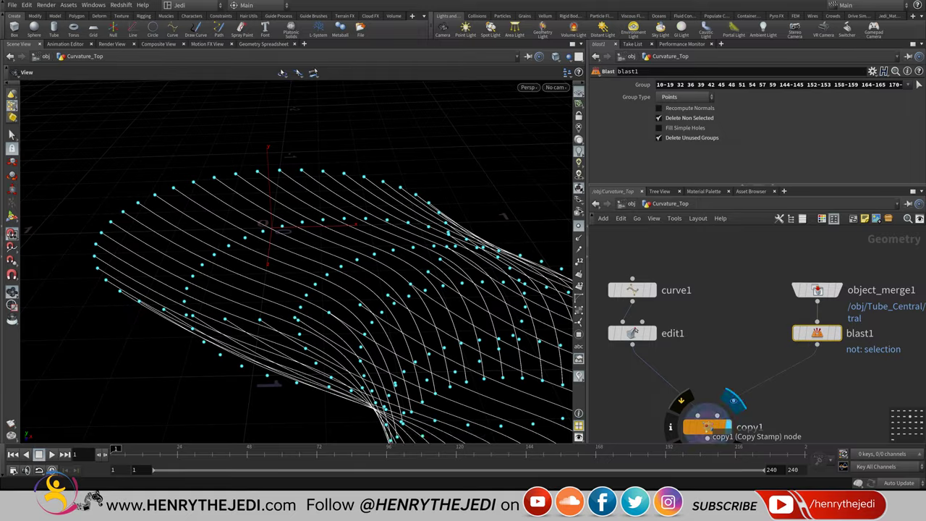
left_click_drag(326, 217, 279, 228)
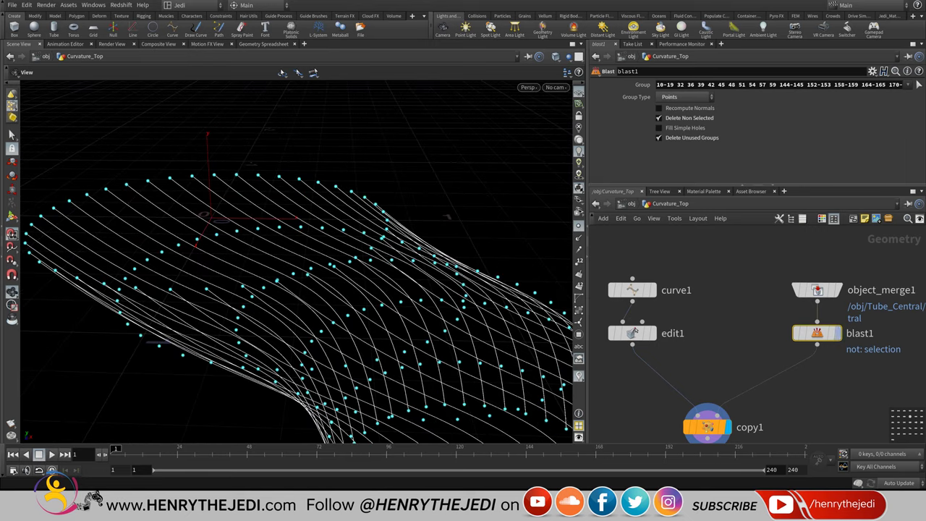
left_click(838, 333)
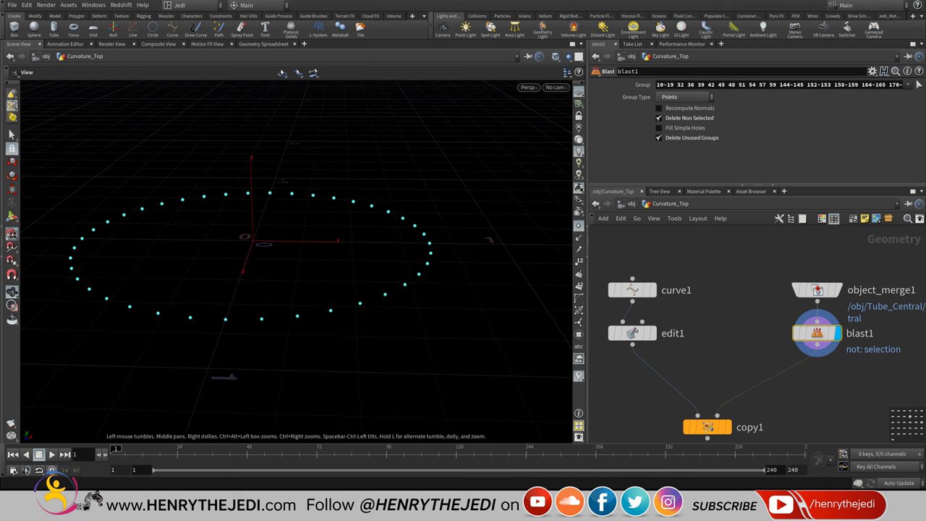
key("ctrl+s")
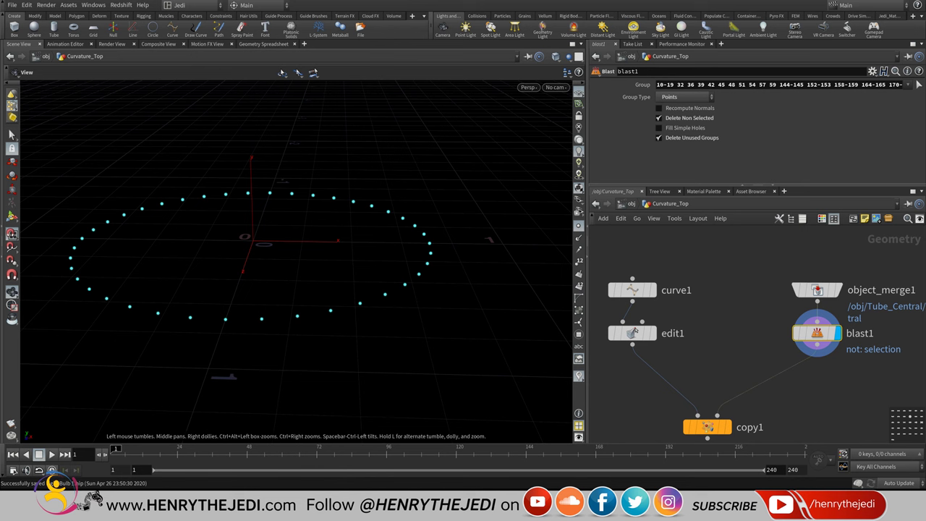